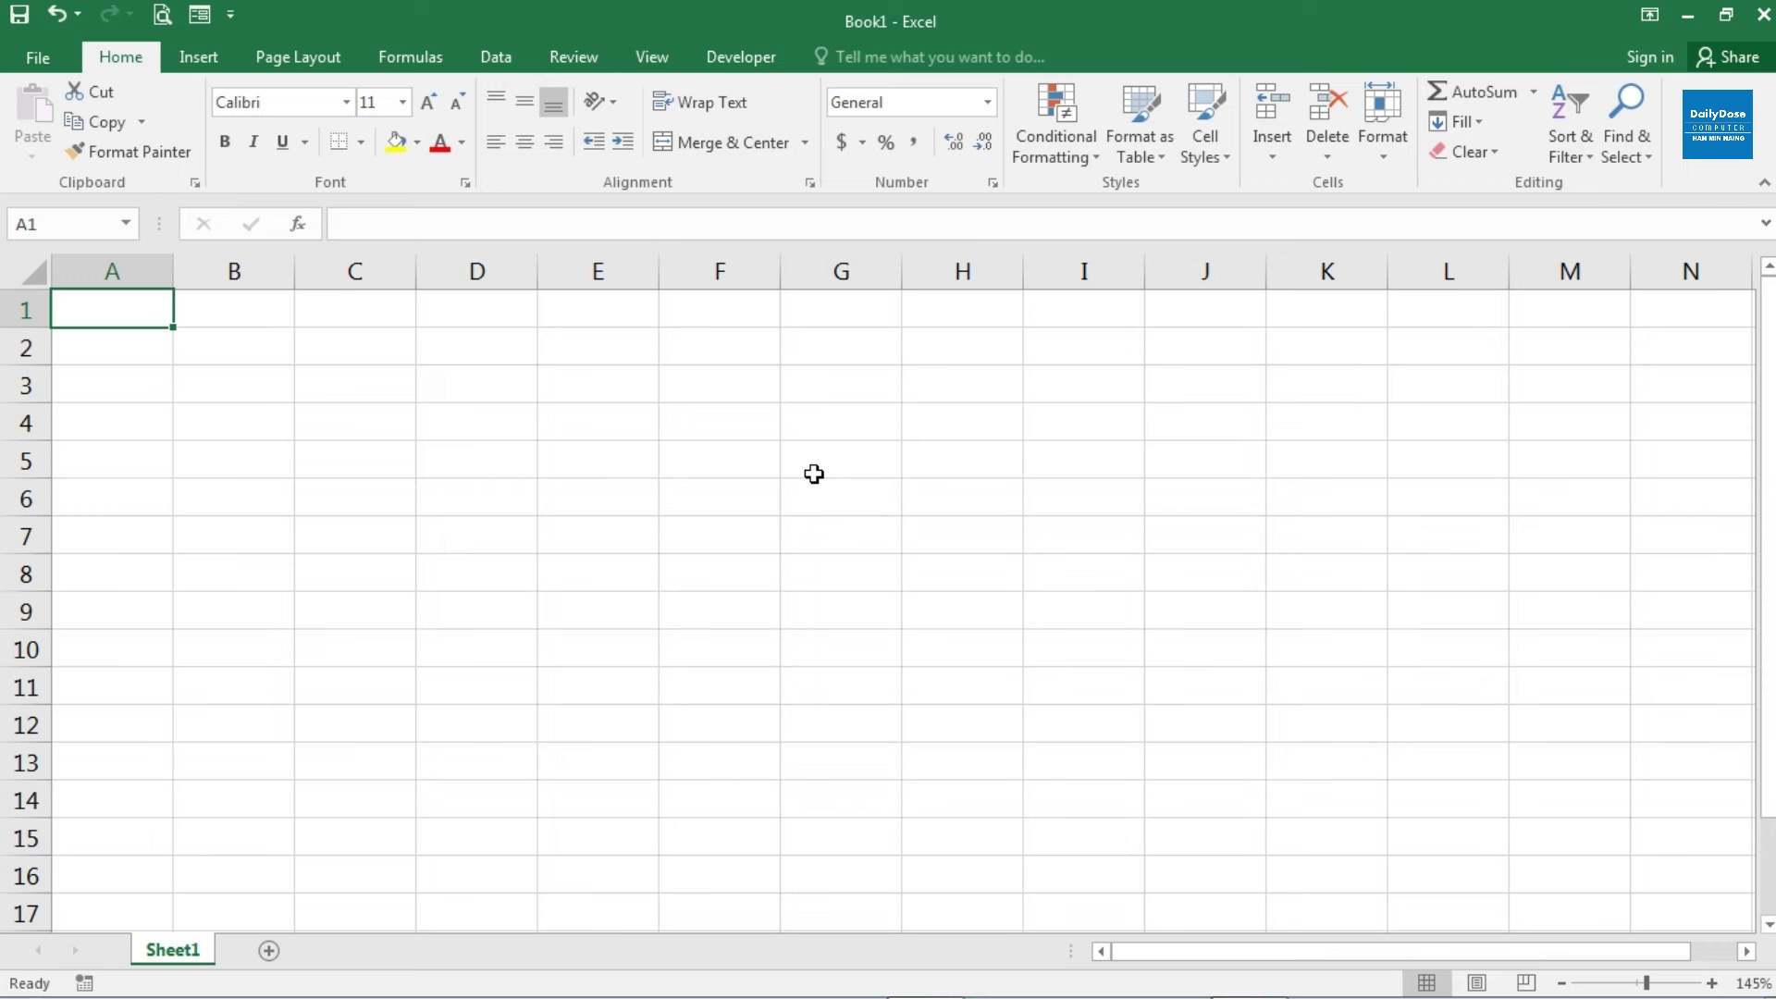
Set the Page Layout paper size to A4 and the orientation to Portrait.
{"action": "left_click", "coordinate": [301, 58]}
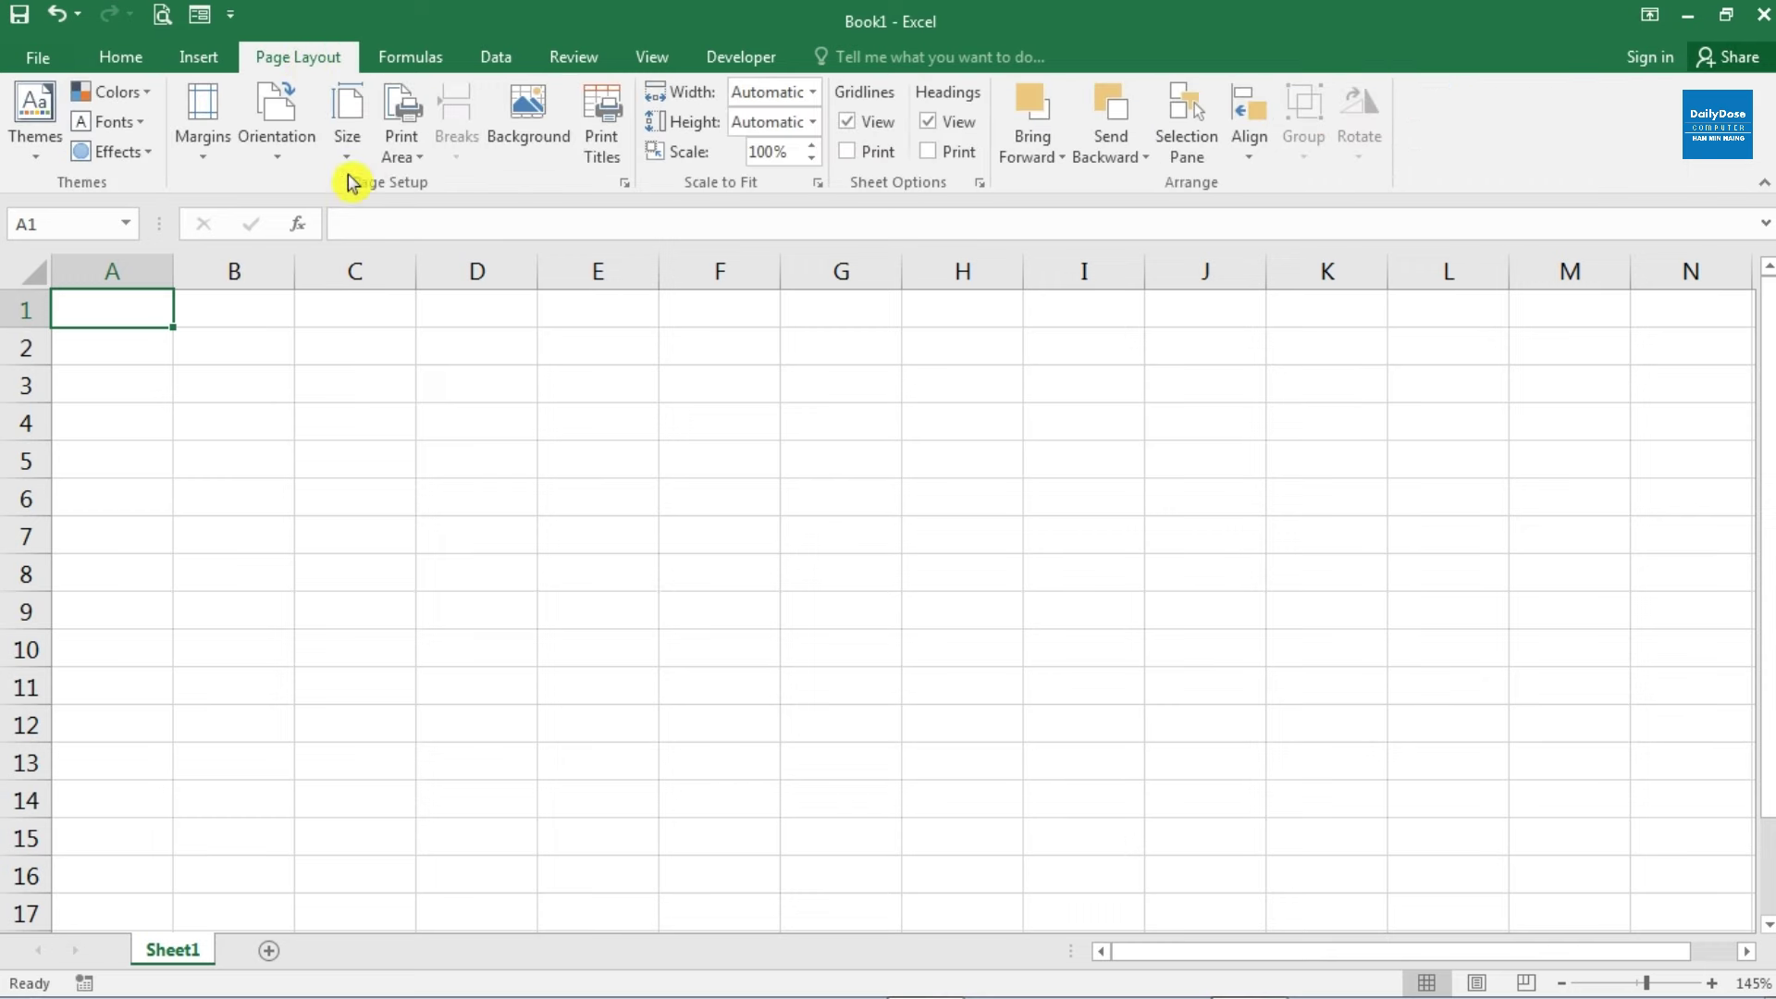
{"action": "left_click", "coordinate": [349, 163]}
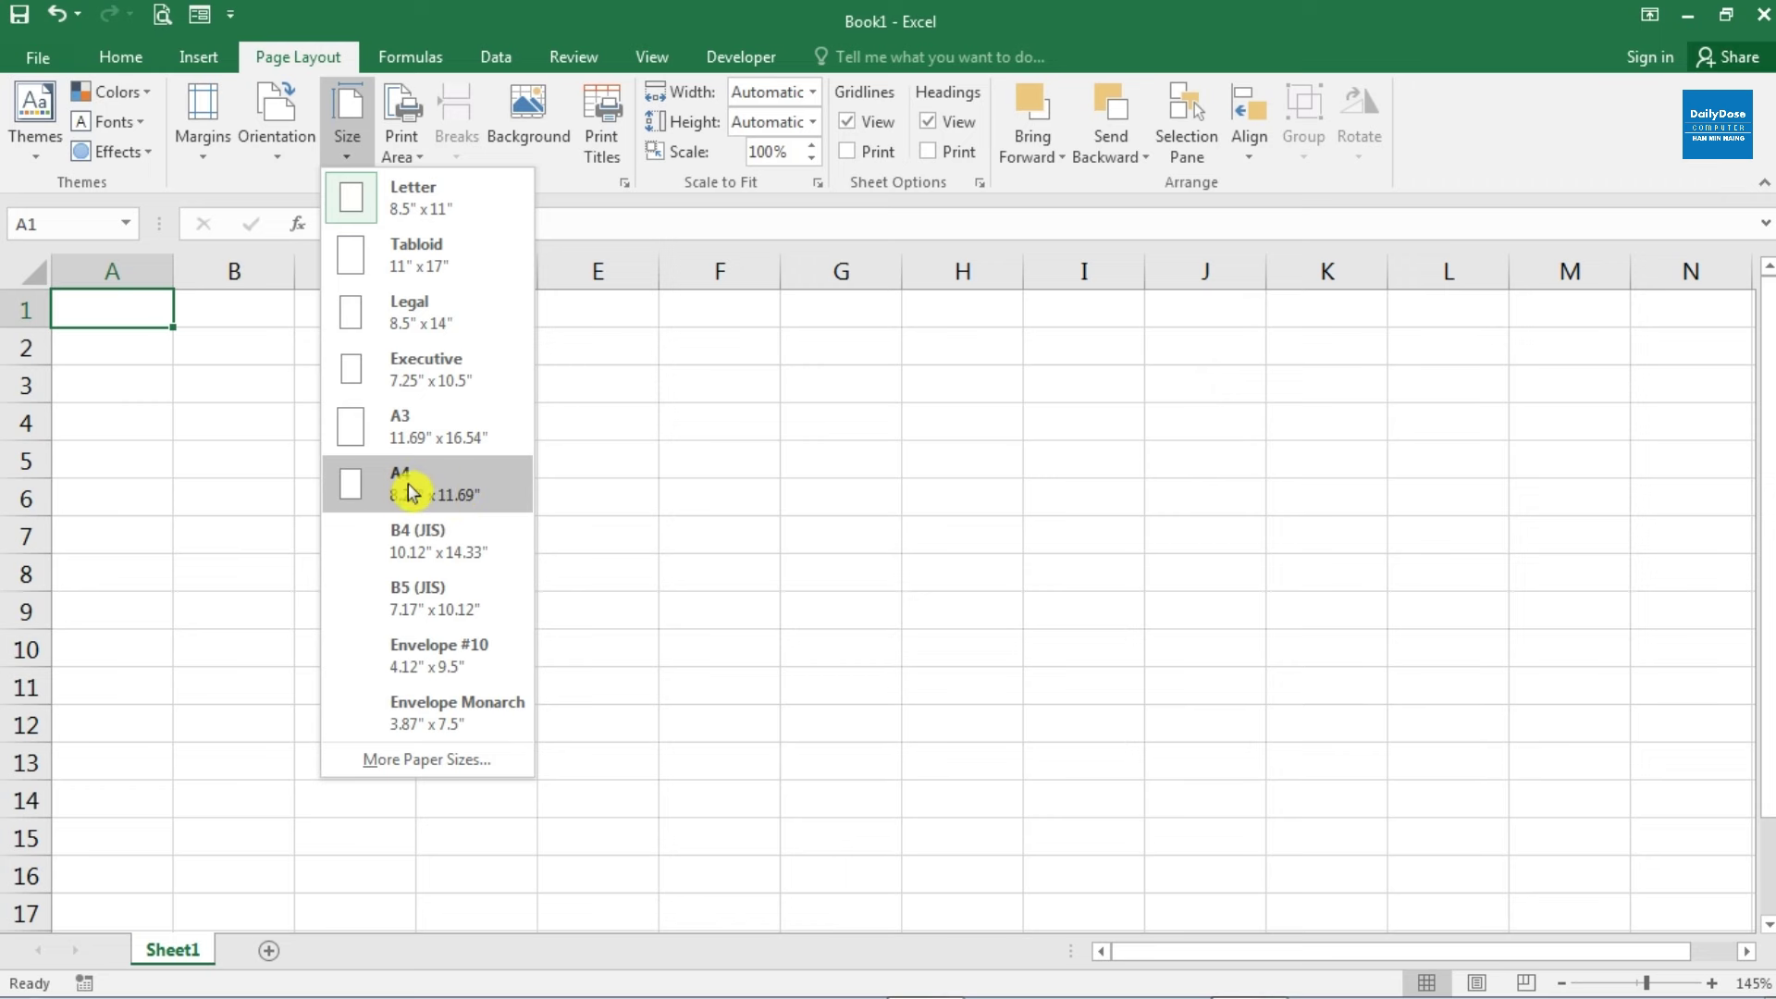
{"action": "left_click", "coordinate": [442, 489]}
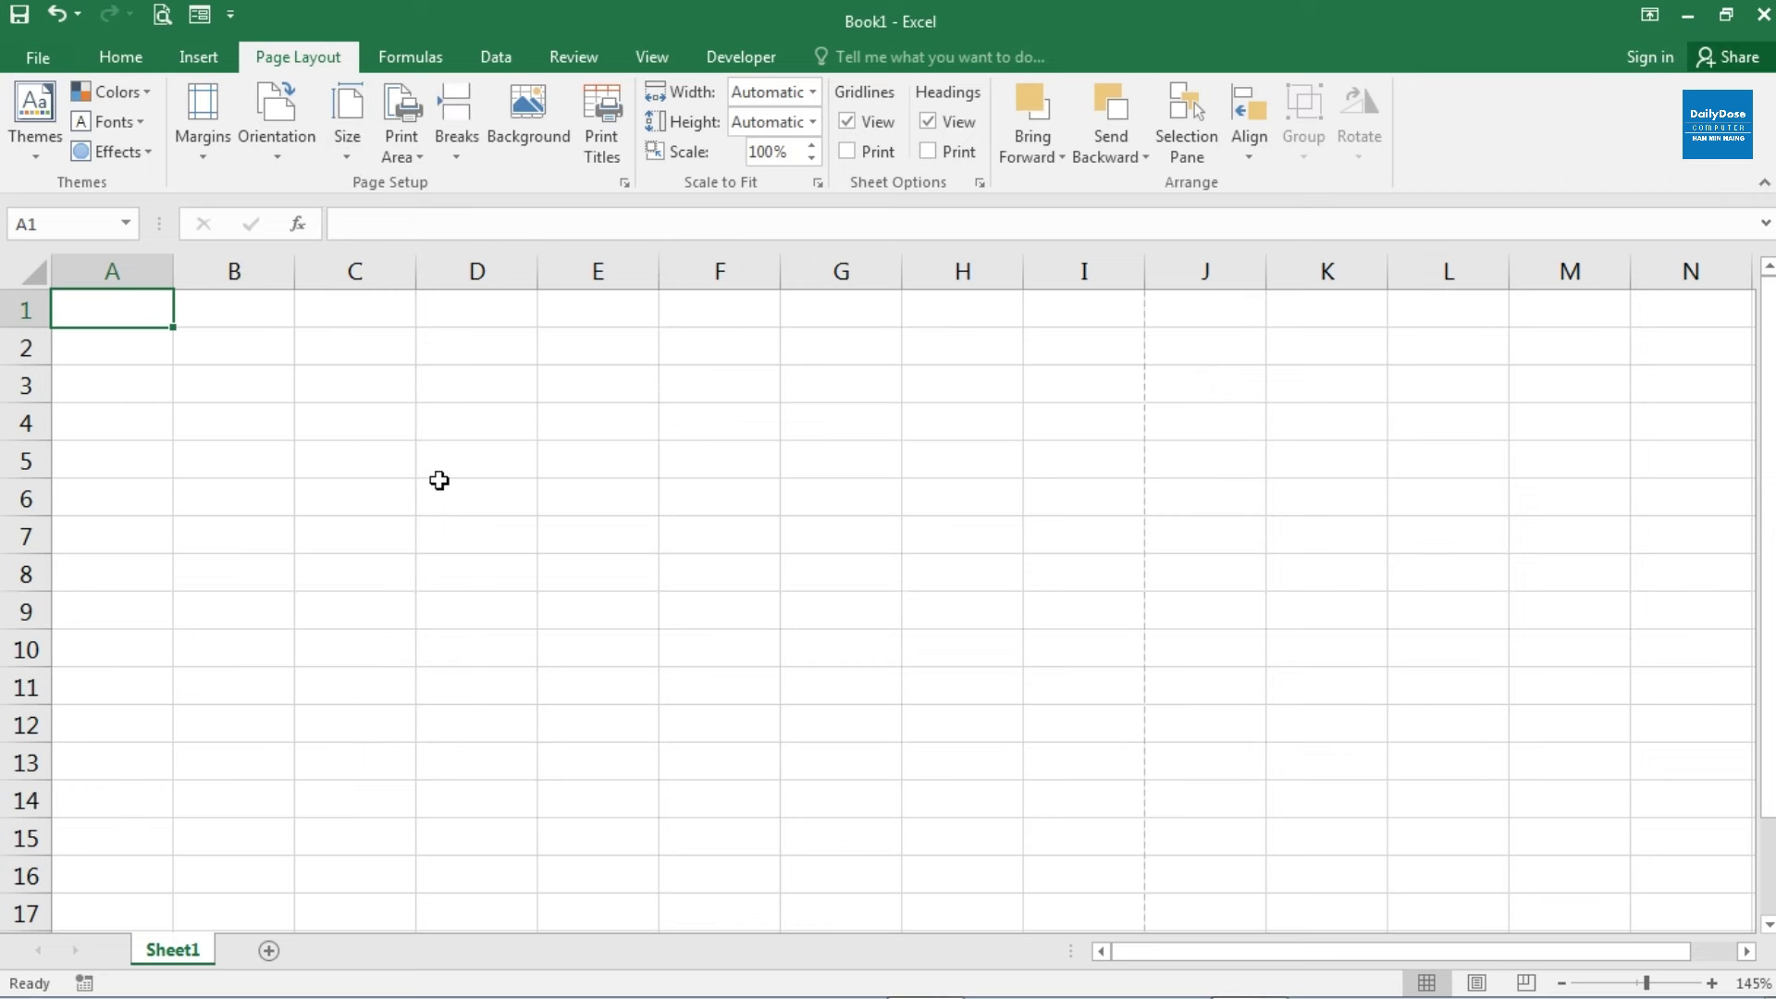
{"action": "left_click", "coordinate": [282, 157]}
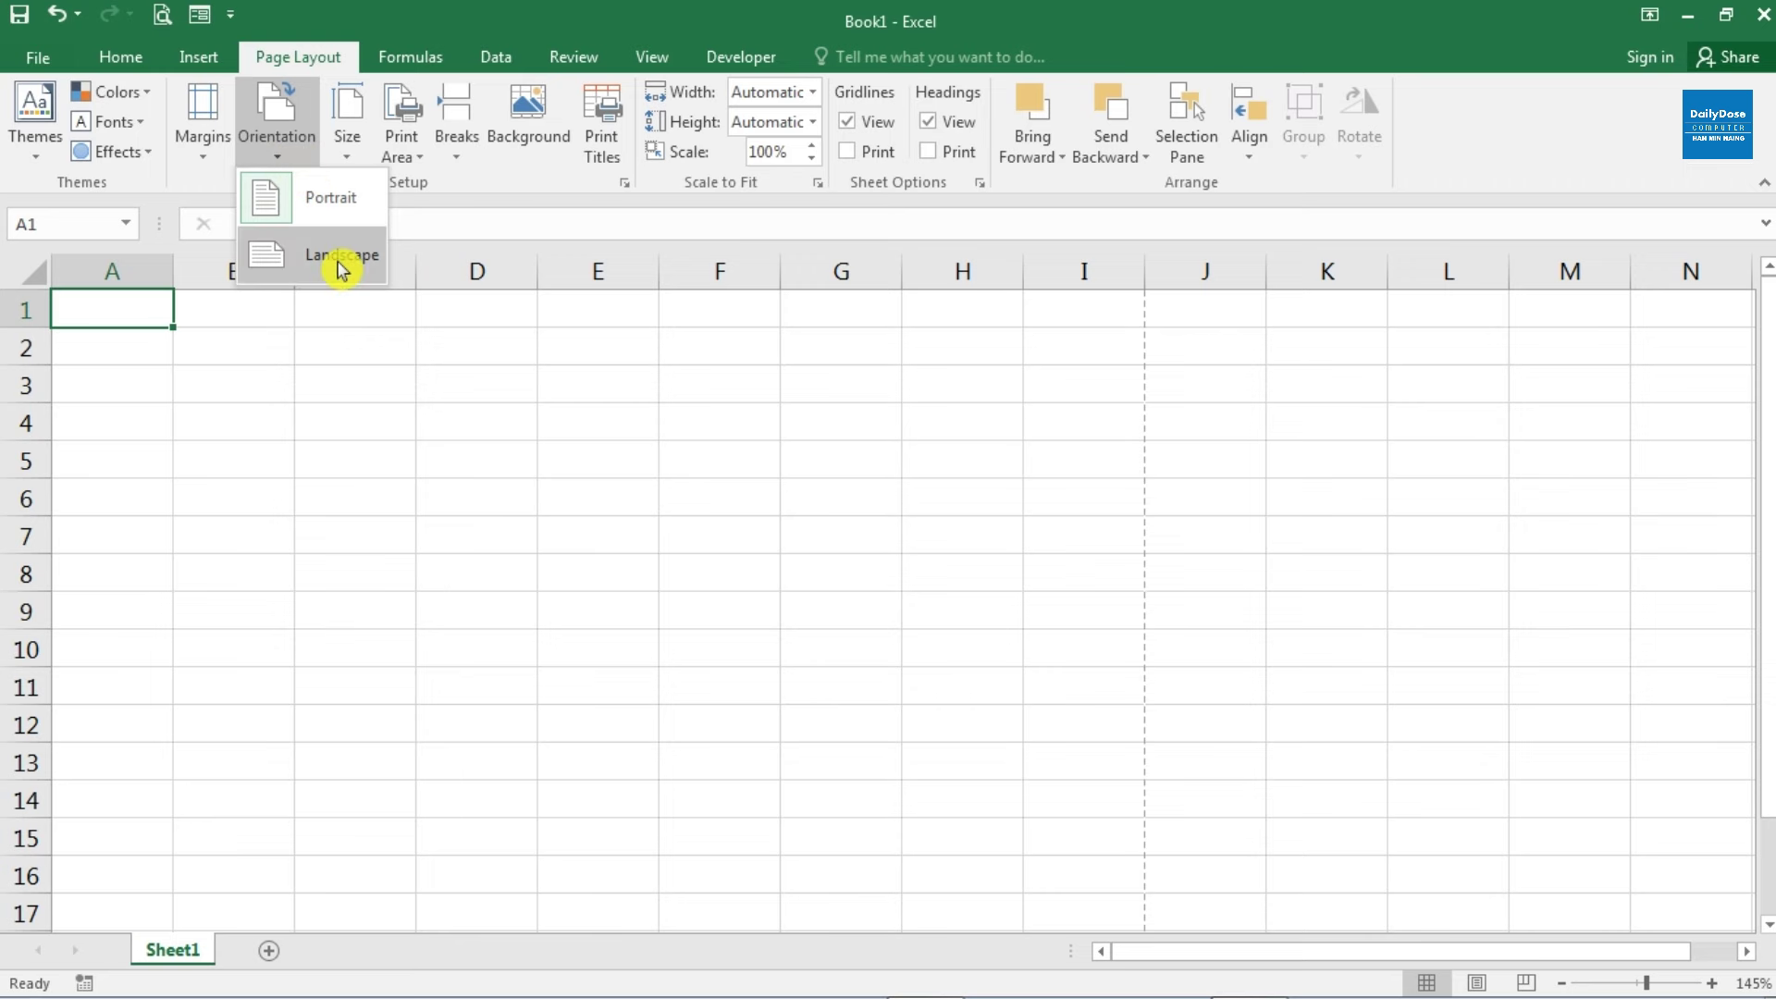
{"action": "left_click", "coordinate": [323, 210]}
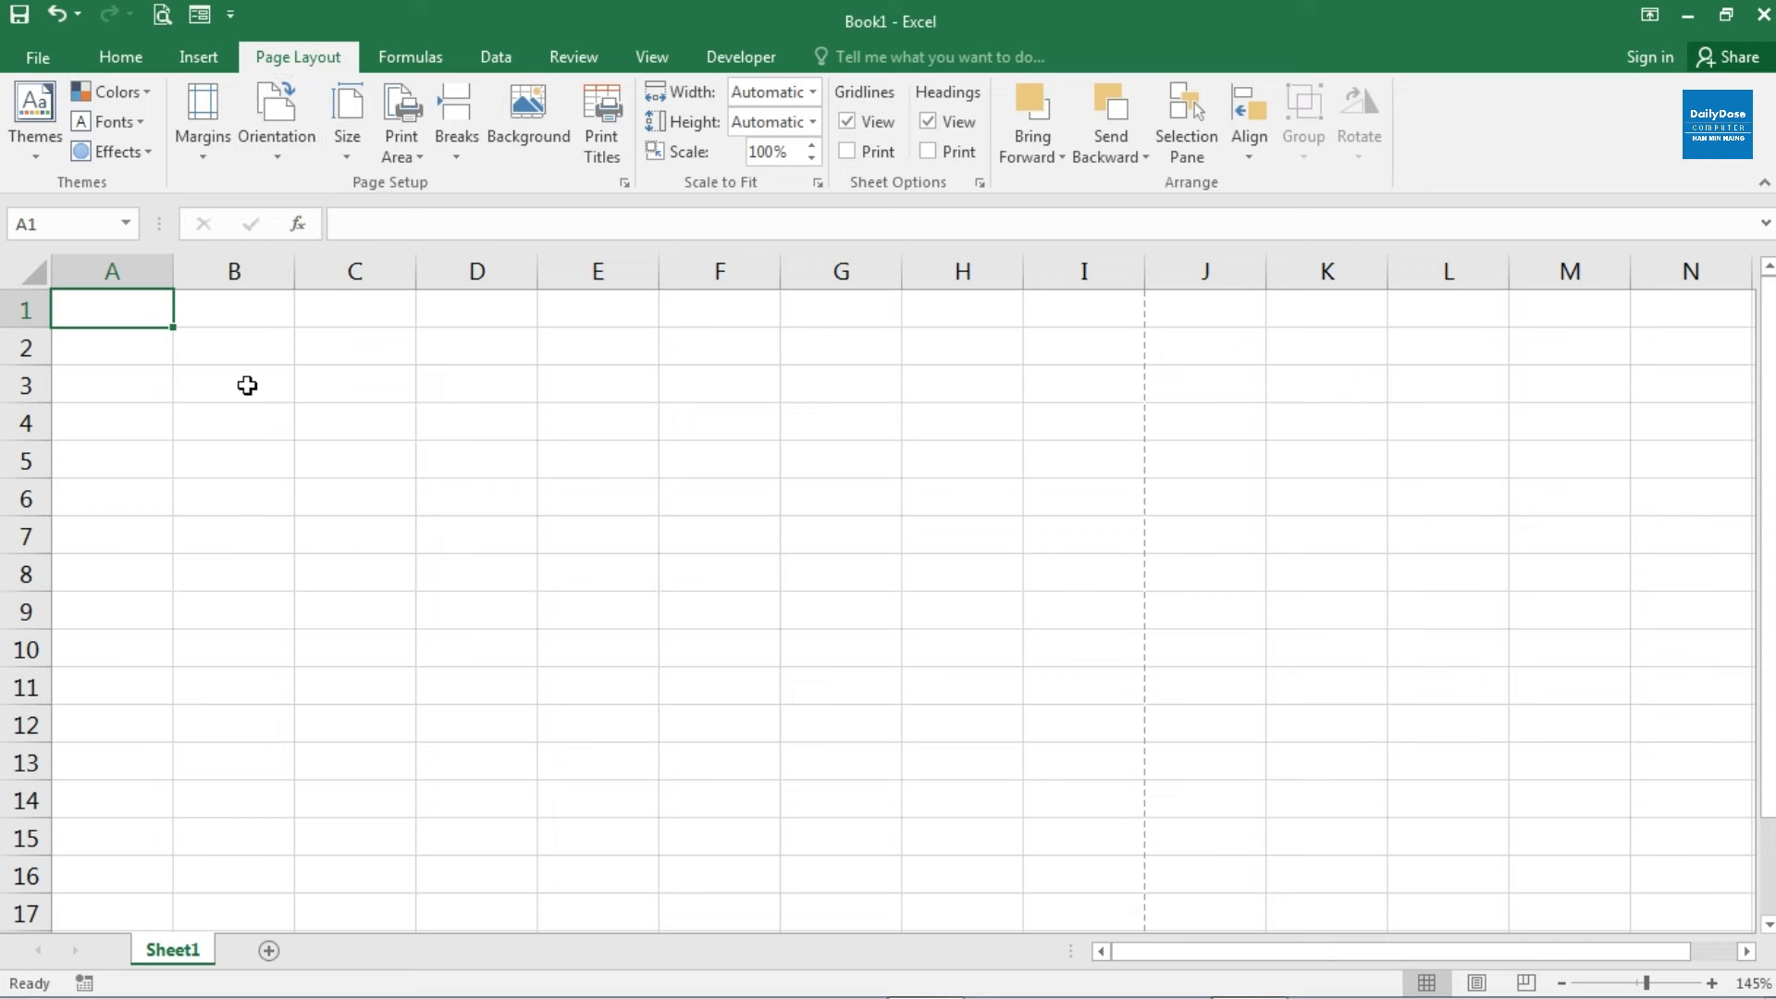
Format all cells as Pyidaungsu, size 12, with Middle Align vertical alignment.
{"action": "left_click", "coordinate": [35, 274]}
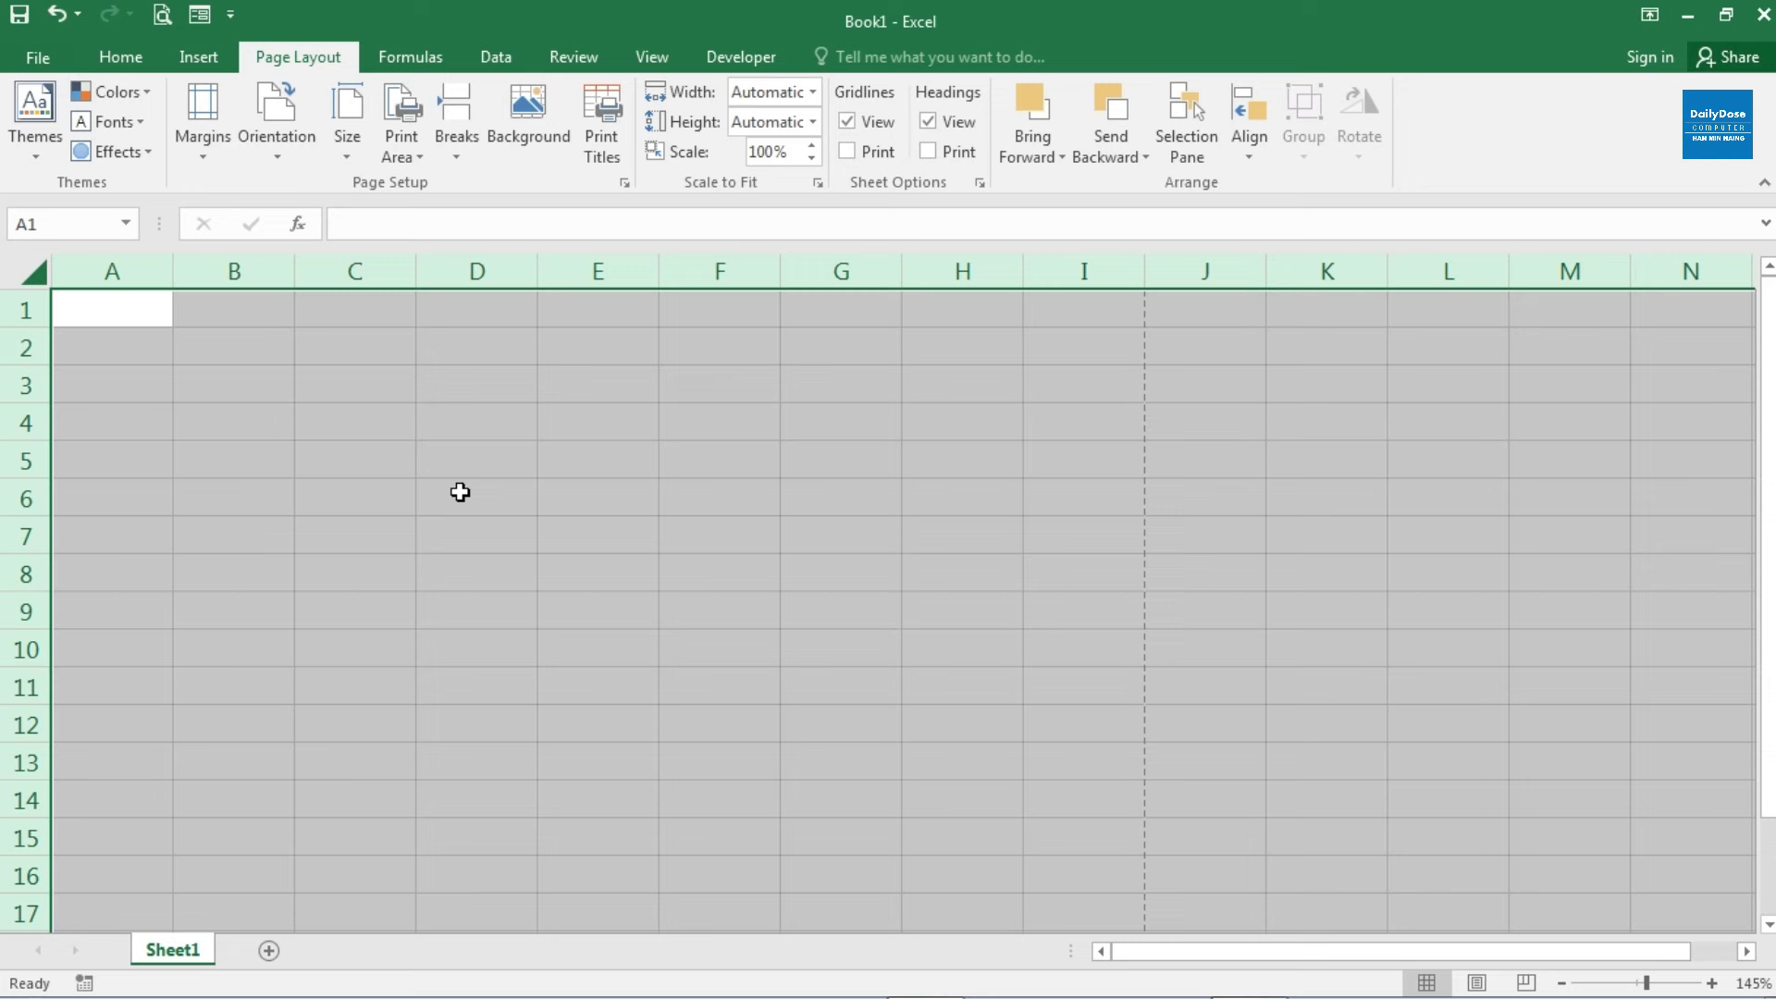
{"action": "left_click", "coordinate": [129, 61]}
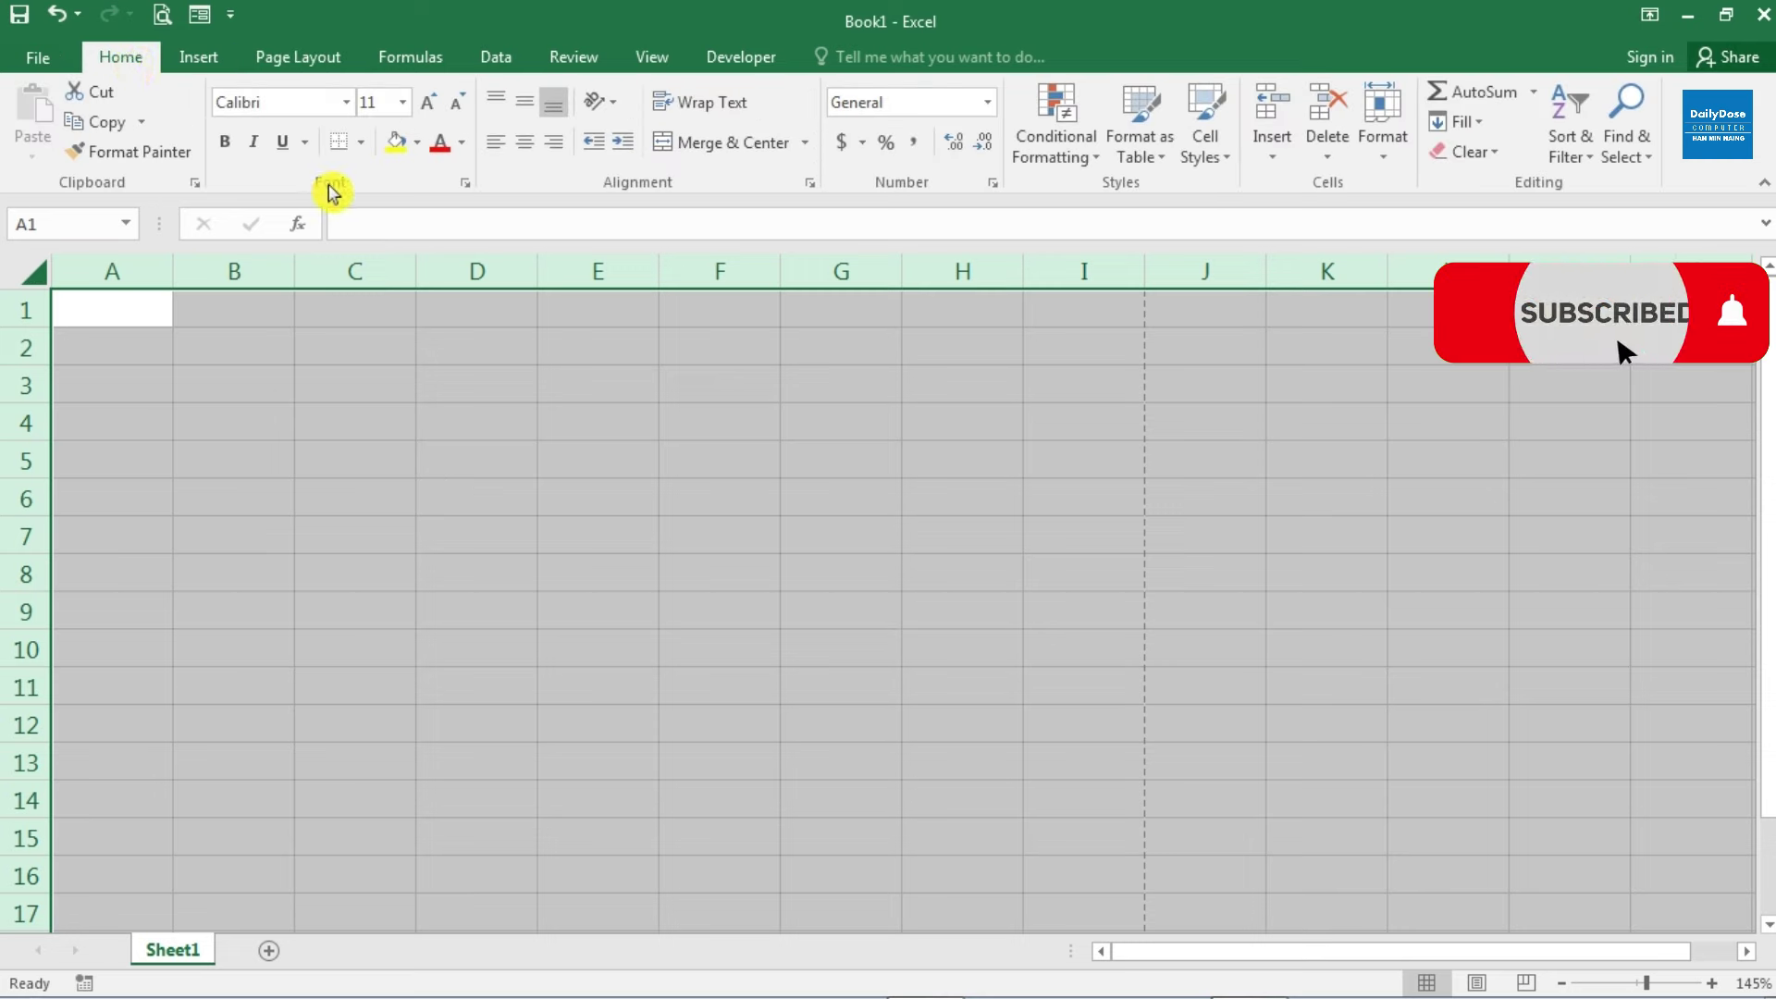
{"action": "left_click", "coordinate": [322, 104]}
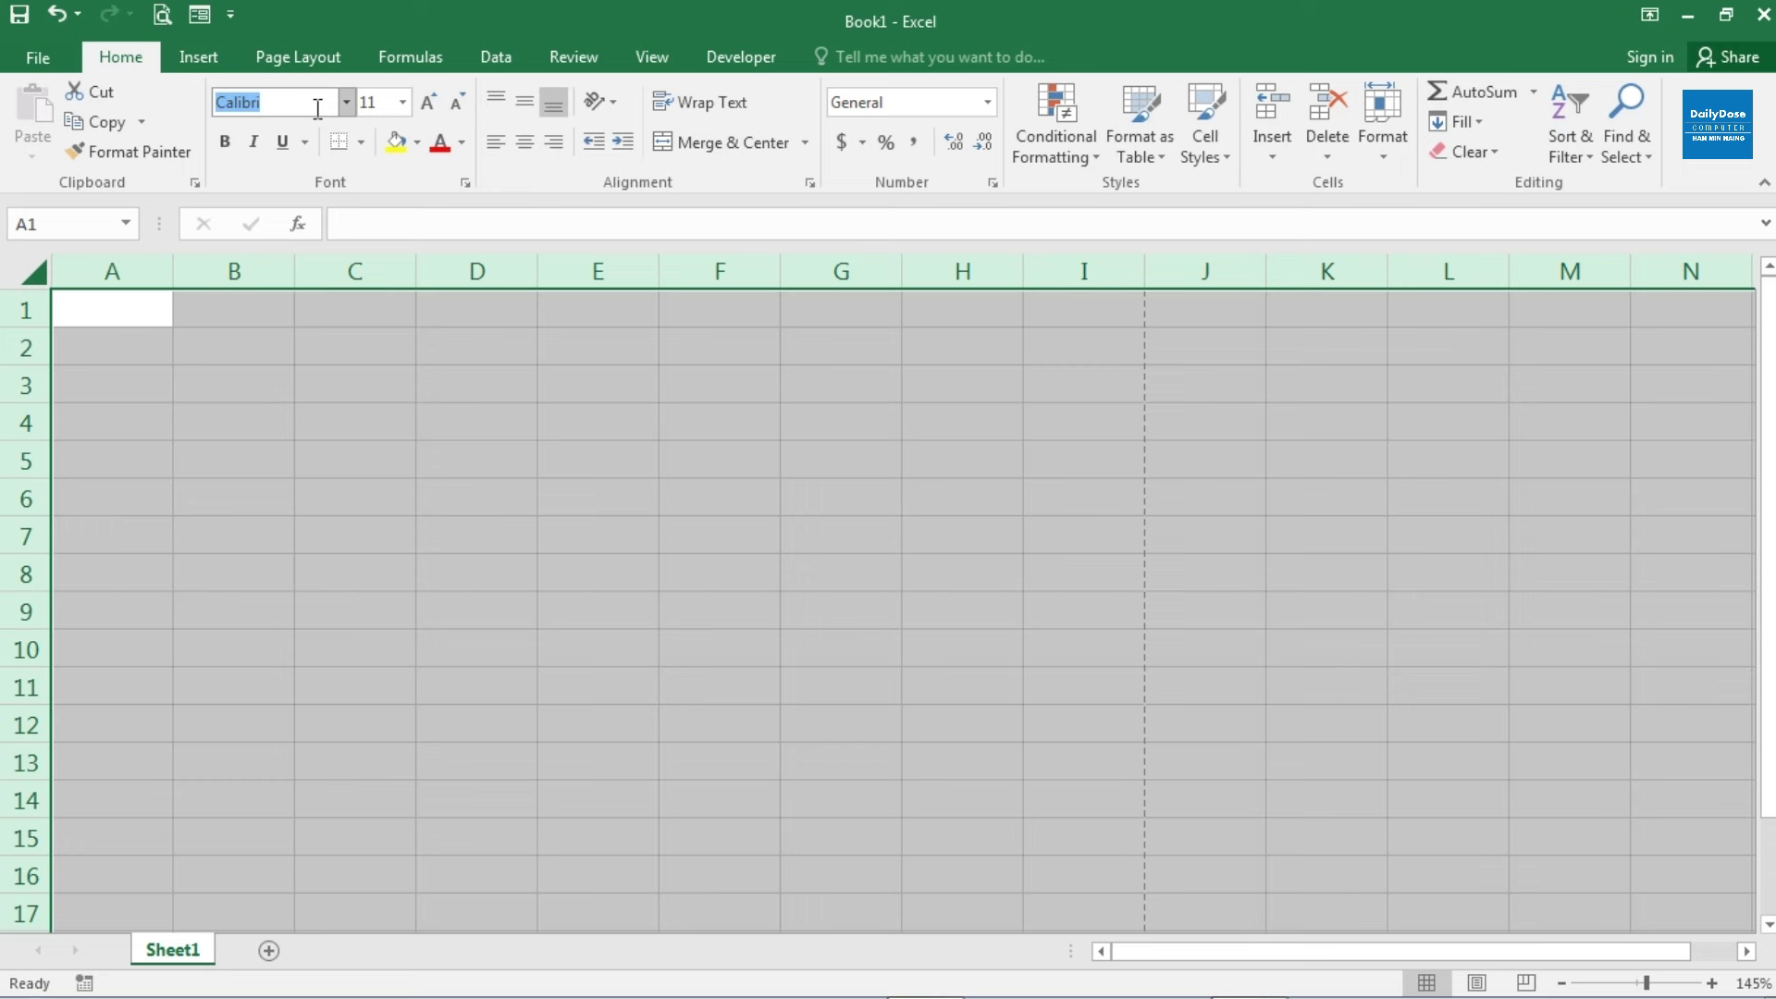
{"action": "type", "text": "Pyidaungsu"}
{"action": "key", "text": "Return"}
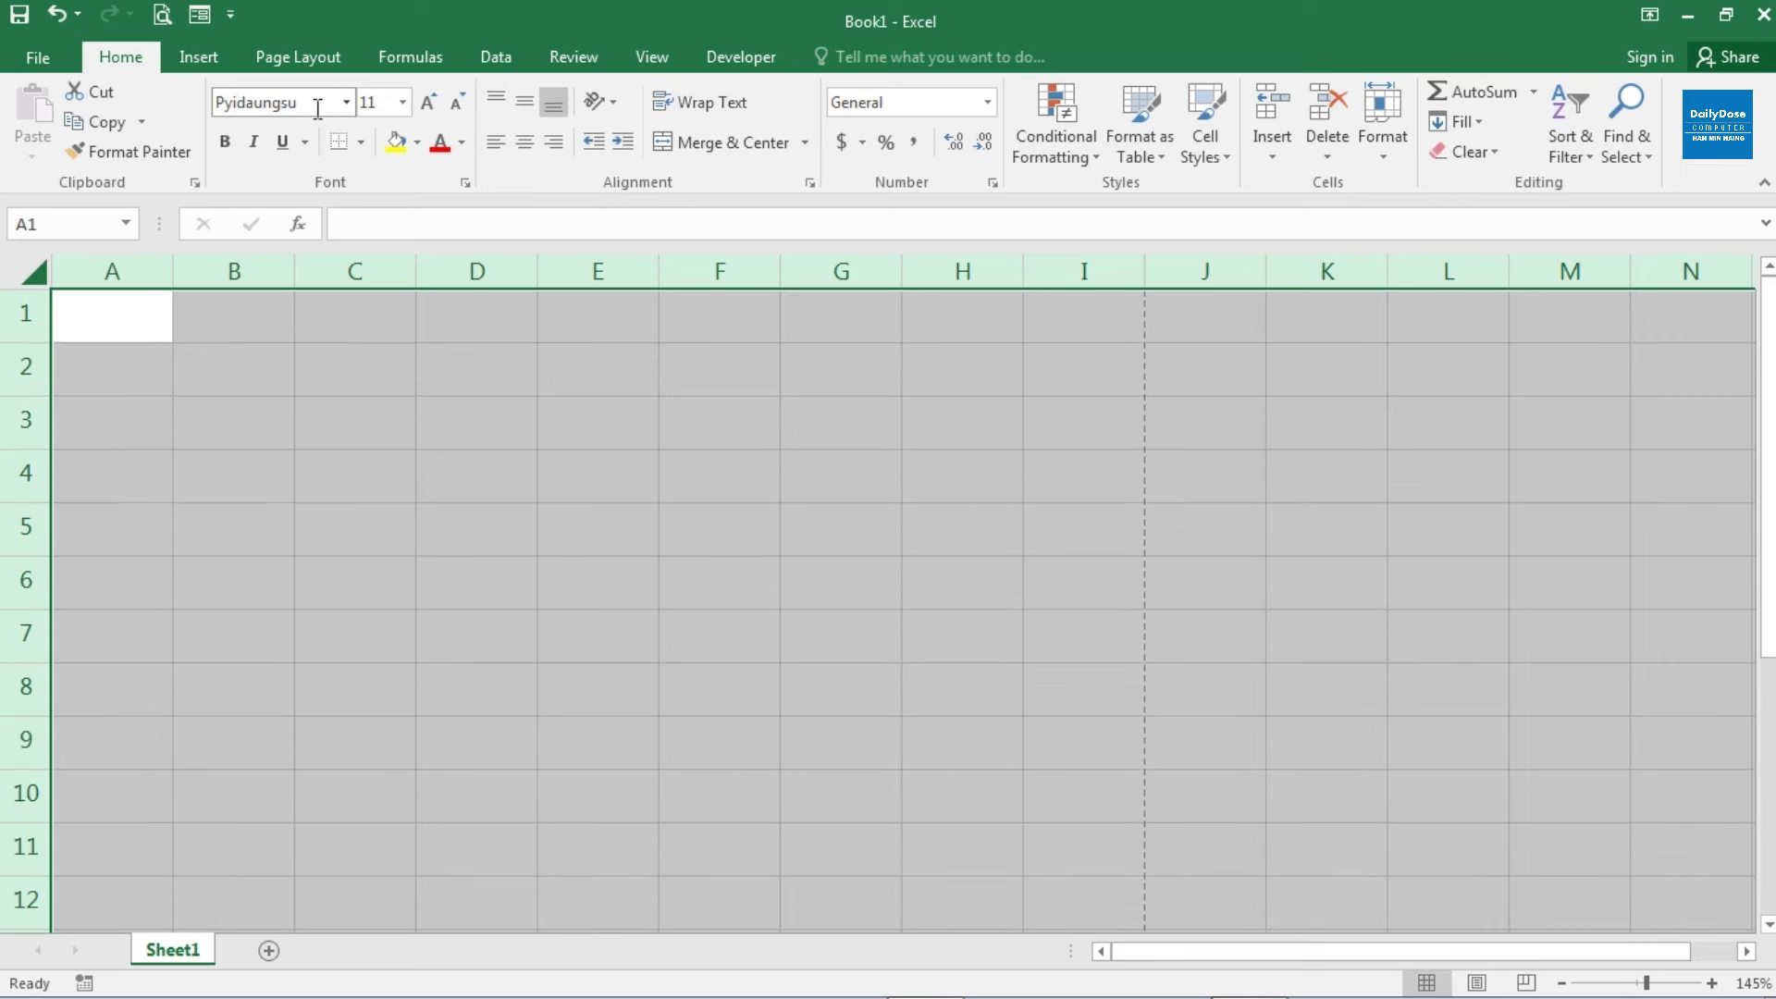
{"action": "left_click", "coordinate": [402, 101]}
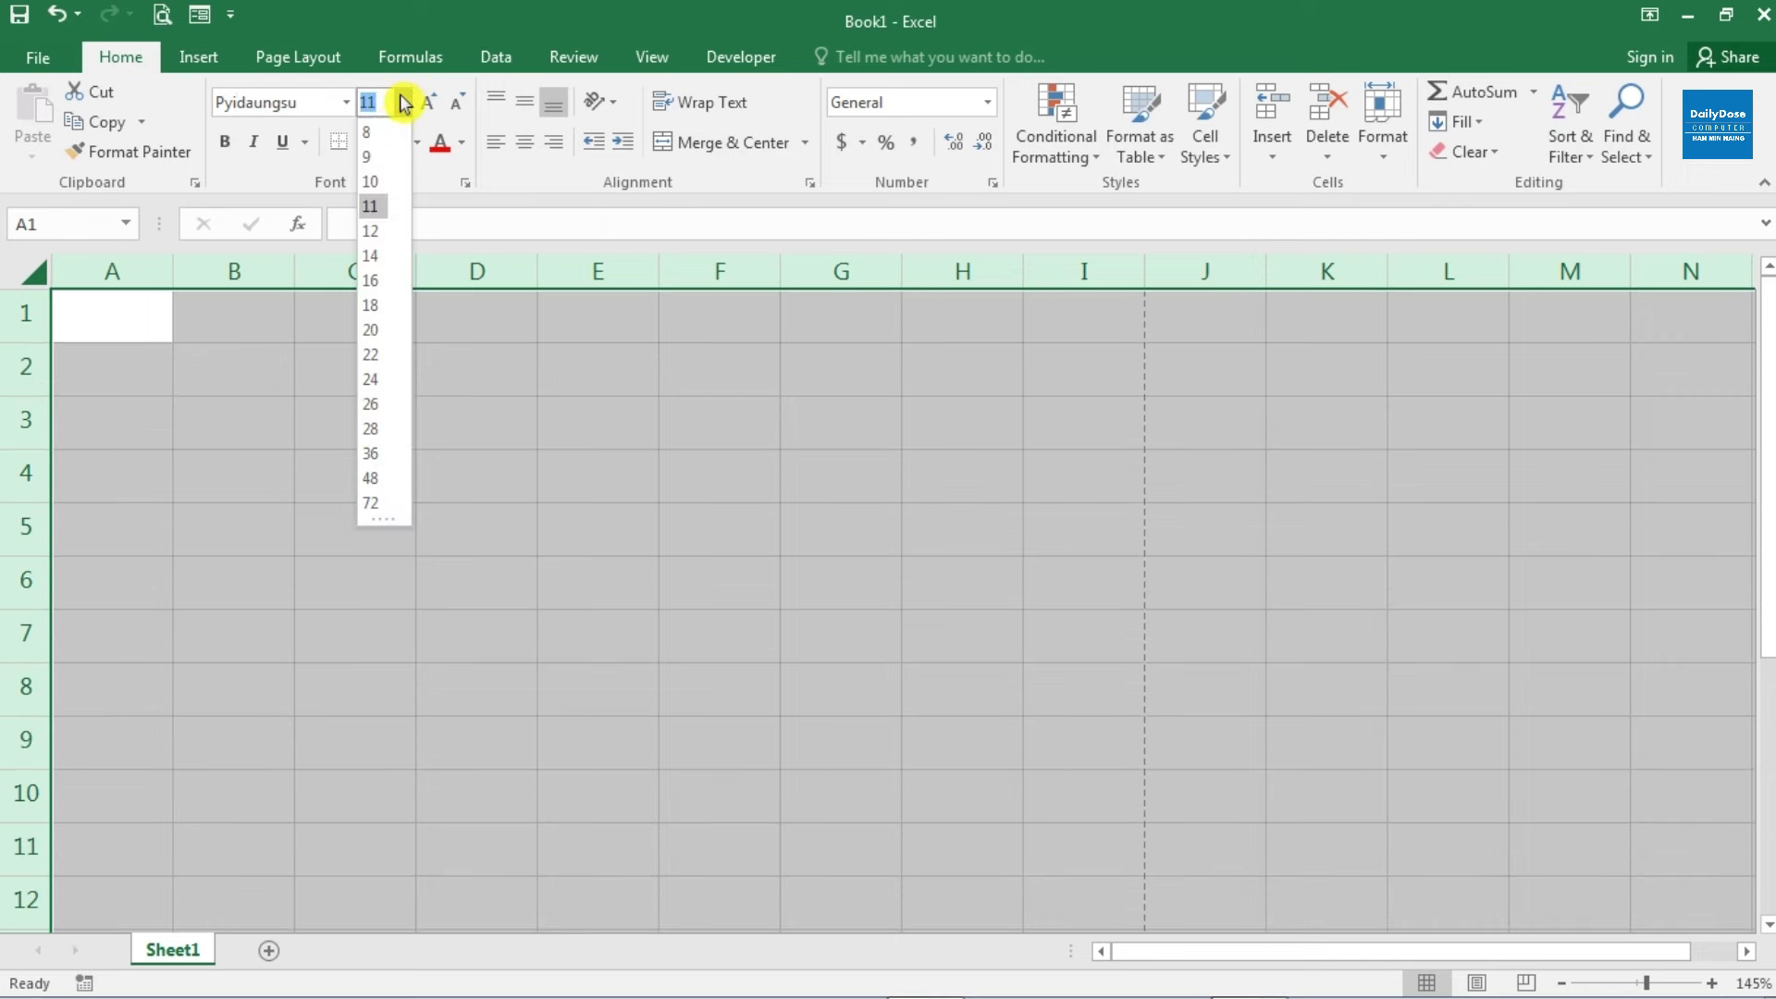
{"action": "left_click", "coordinate": [375, 230]}
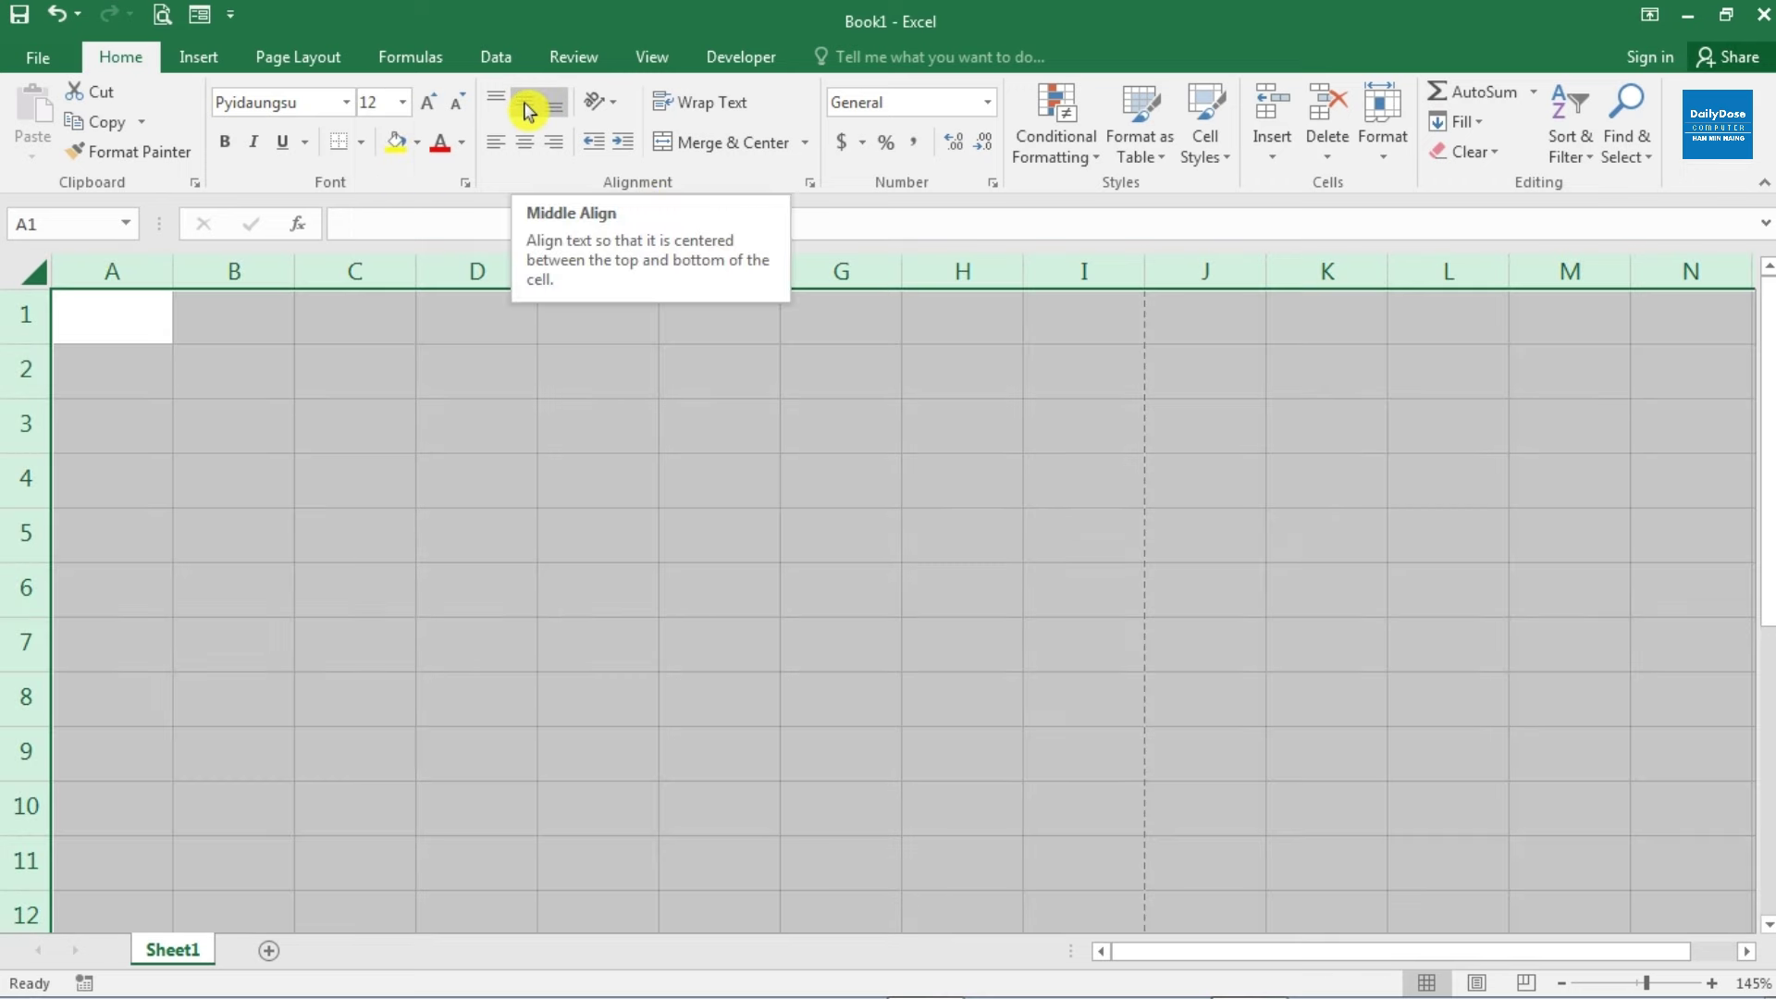
{"action": "left_click", "coordinate": [529, 111]}
{"action": "left_click", "coordinate": [98, 318]}
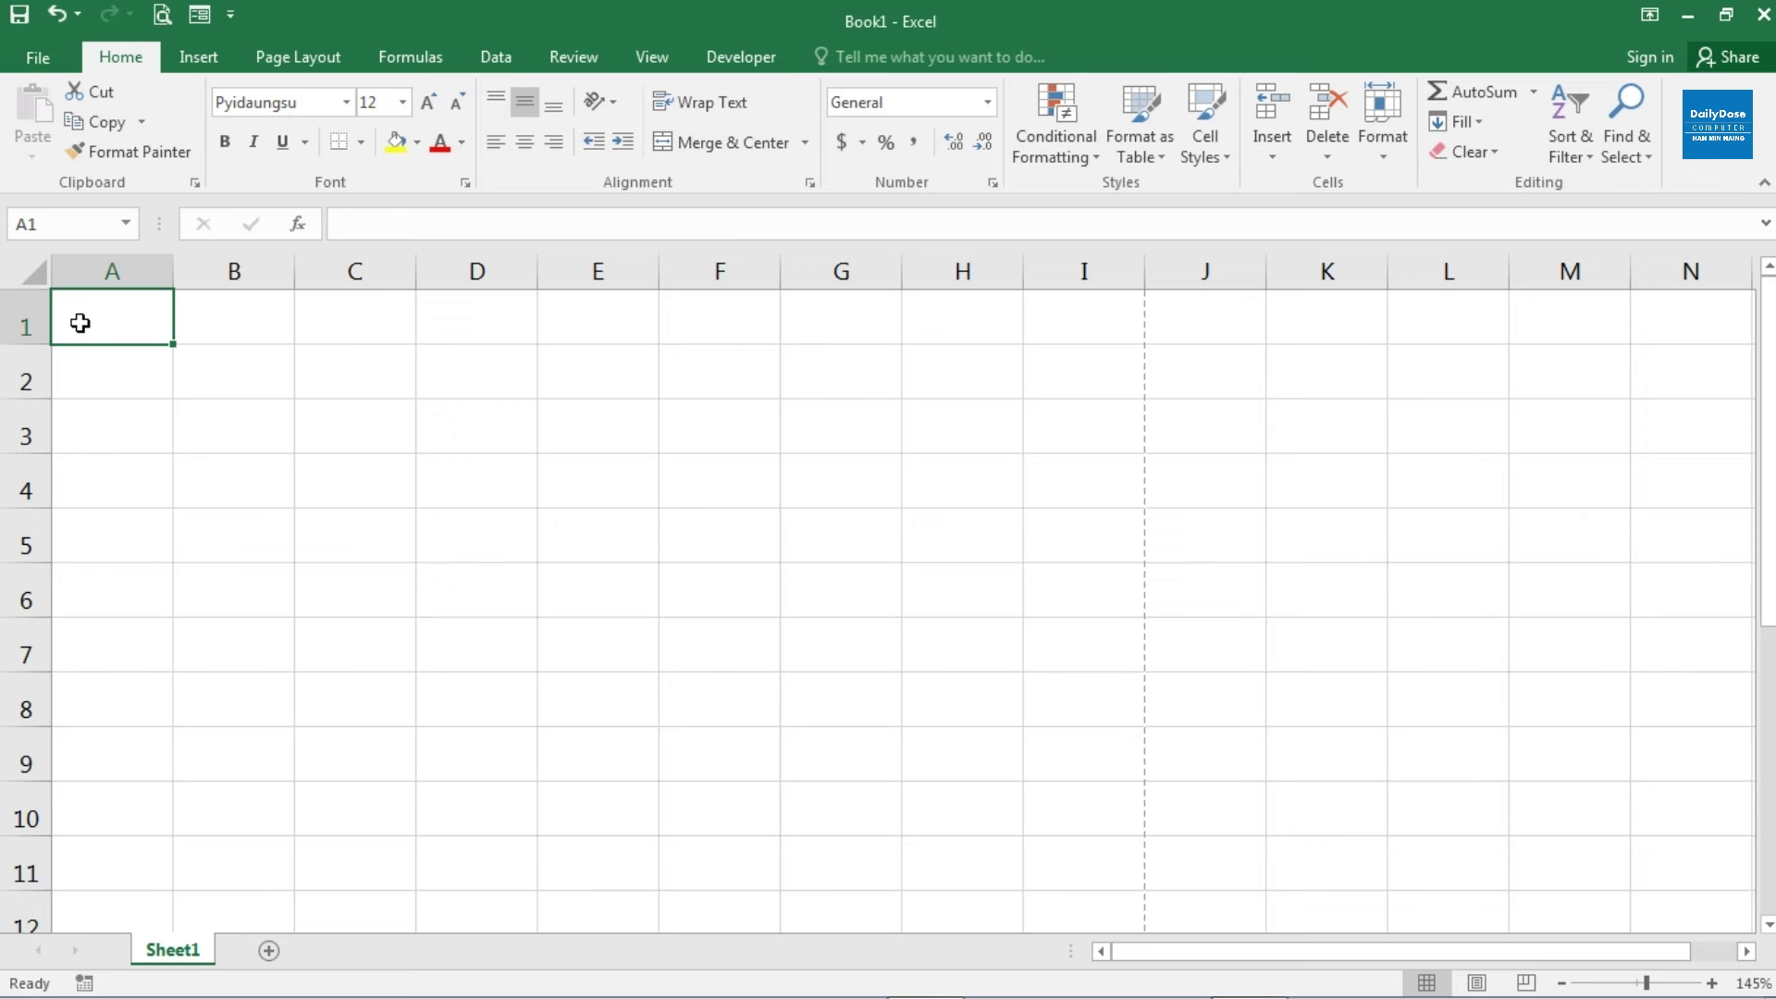
Enter DAILY DOSE COMPUTER in A1 and drag column B to width 16.29.
{"action": "type", "text": "D"}
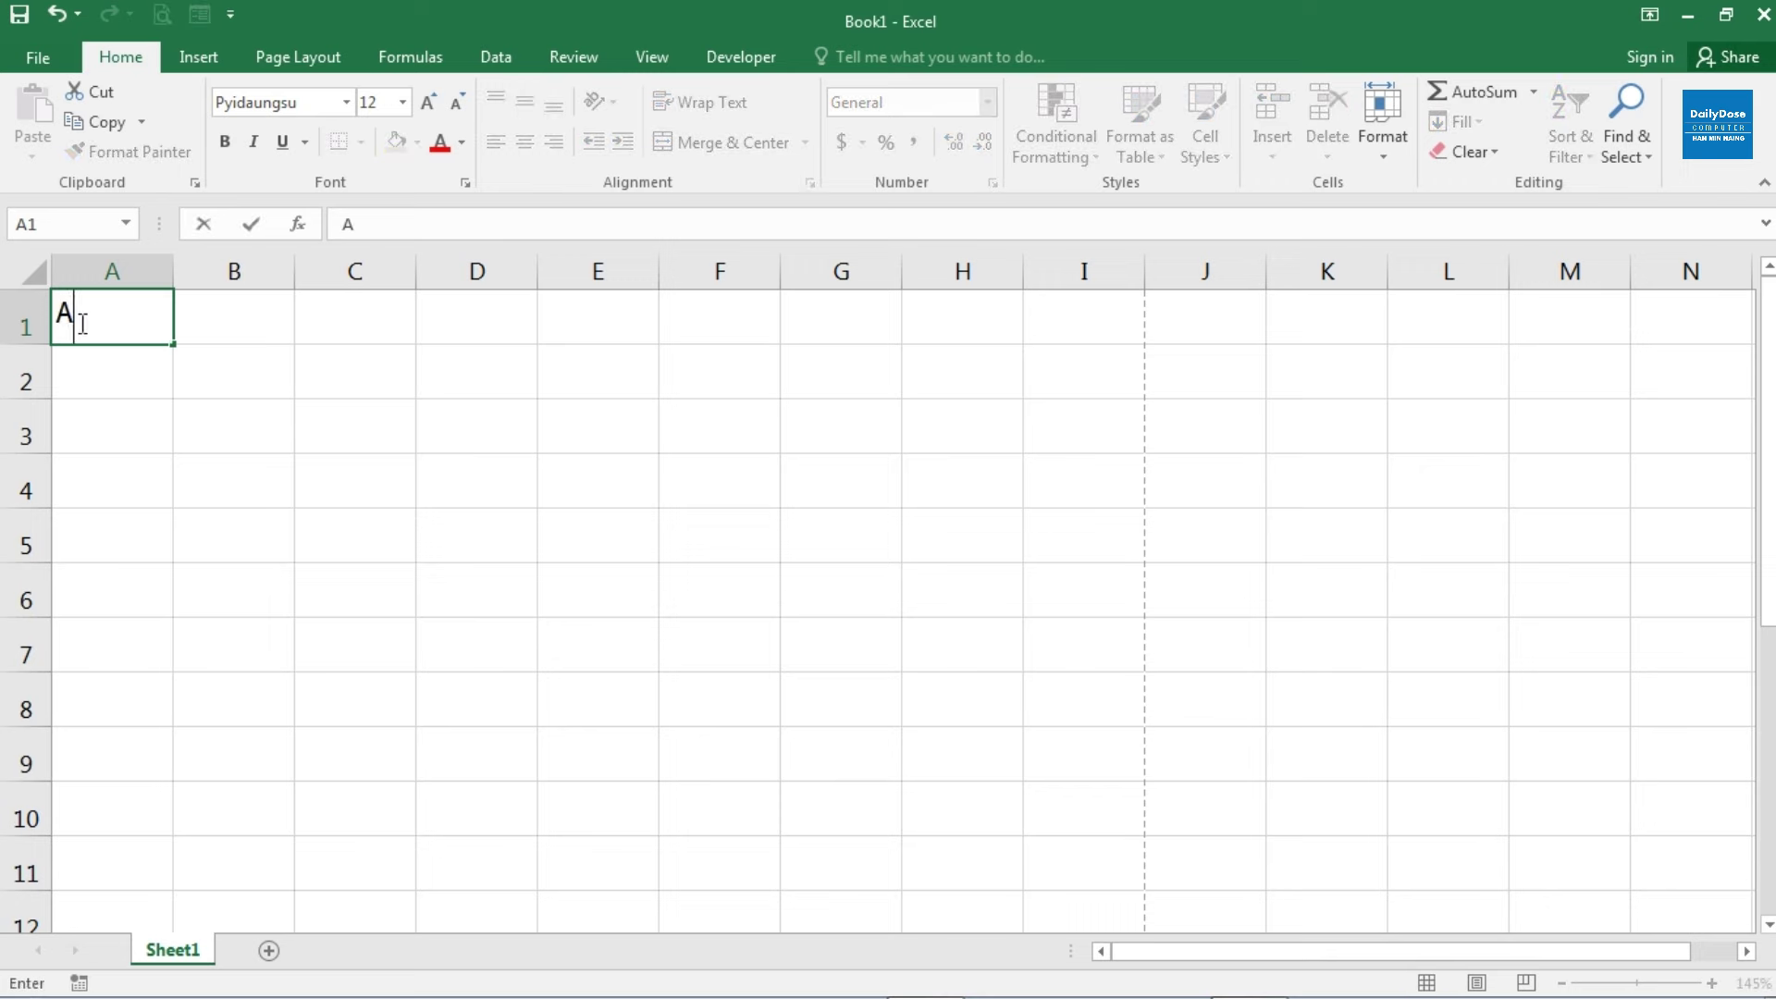
{"action": "type", "text": "AILY"}
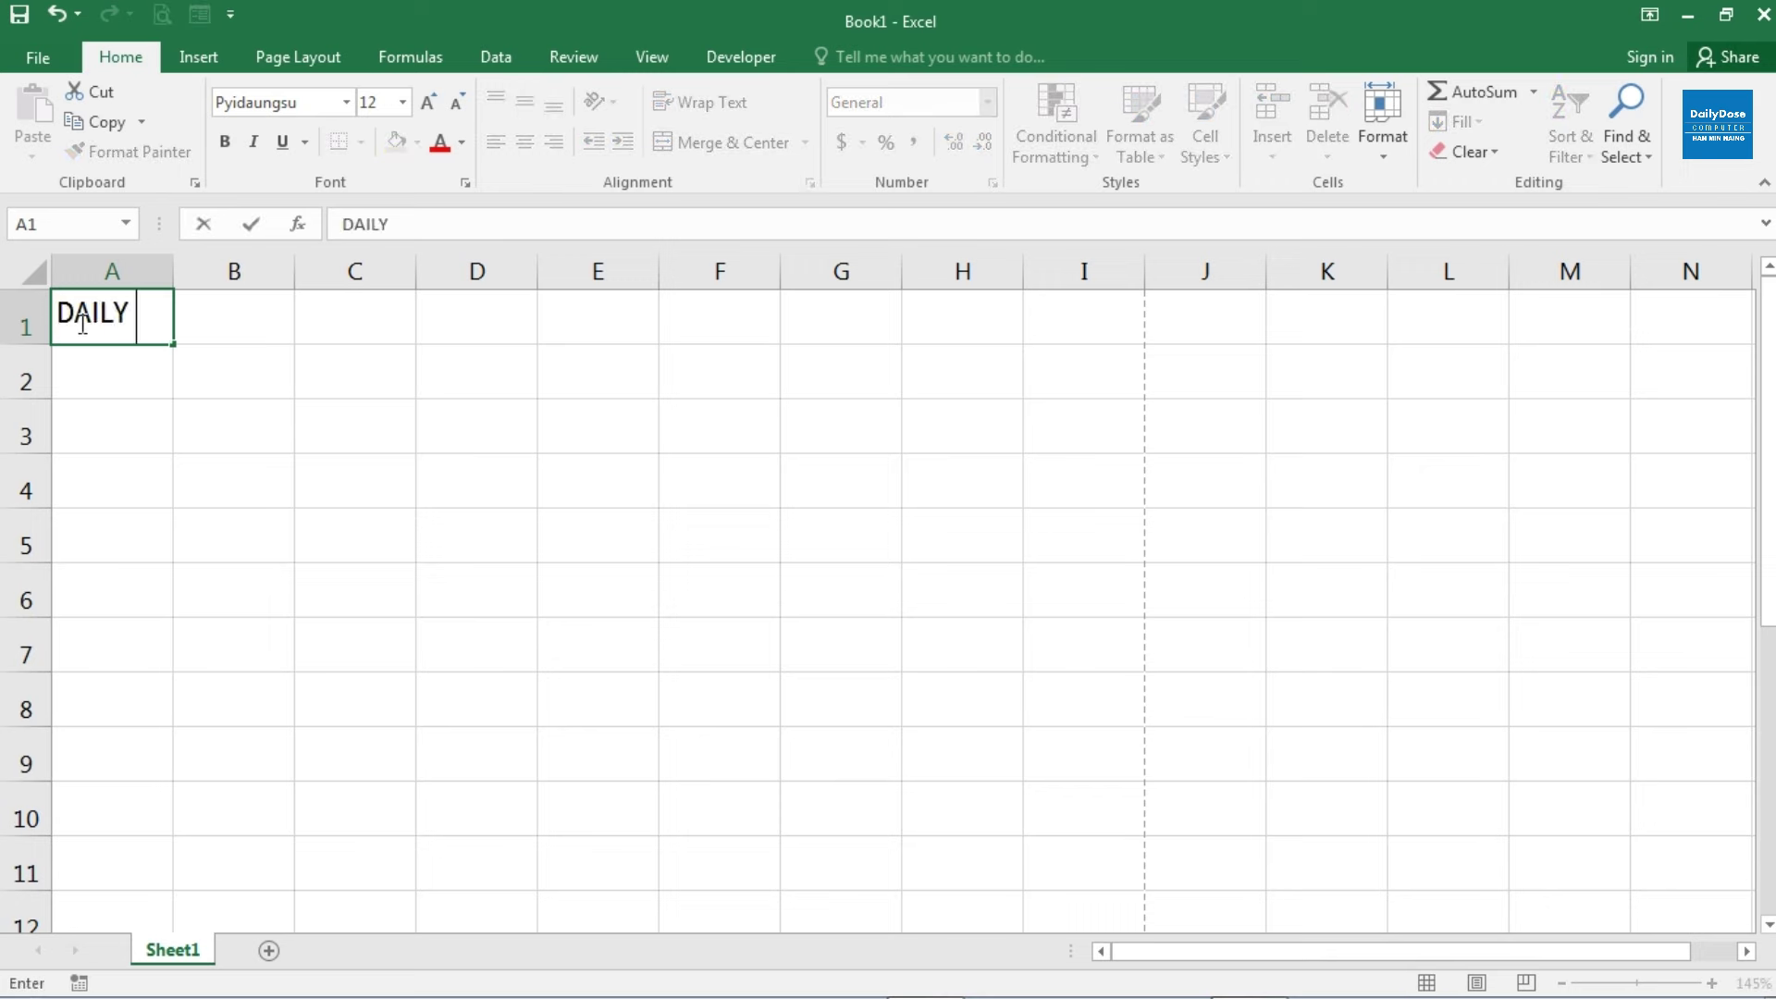
{"action": "type", "text": " DOSE CO"}
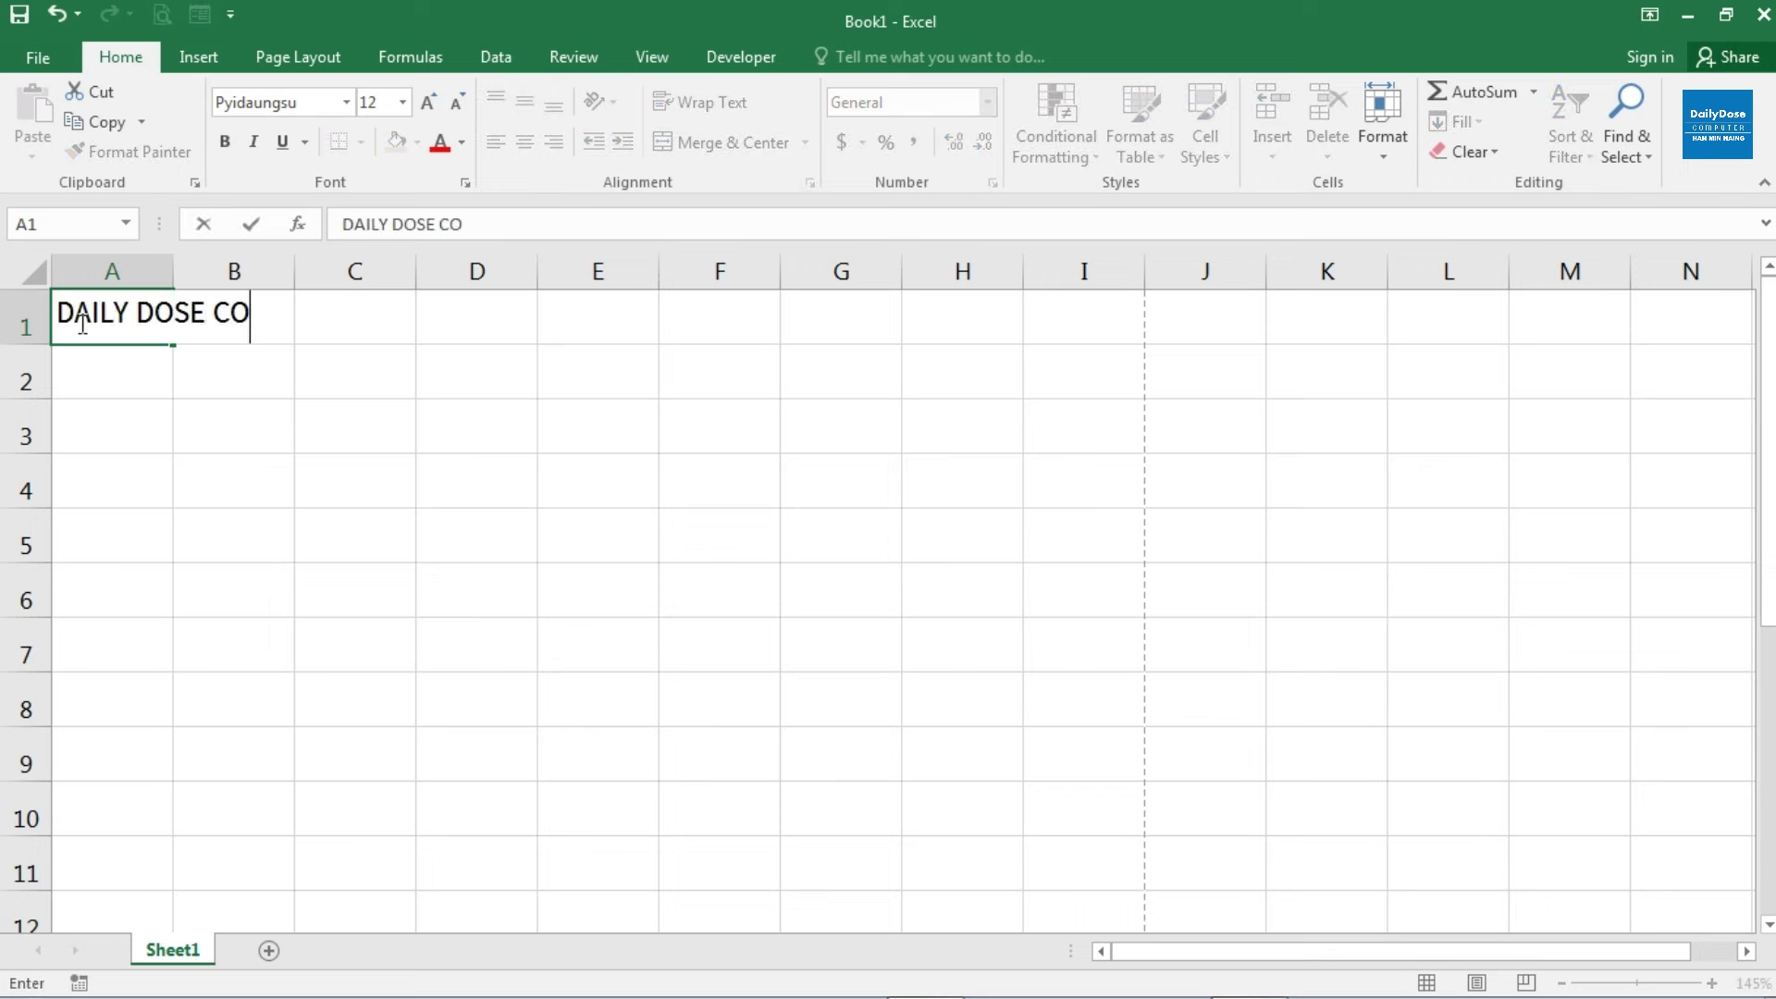
{"action": "type", "text": "MPUTER"}
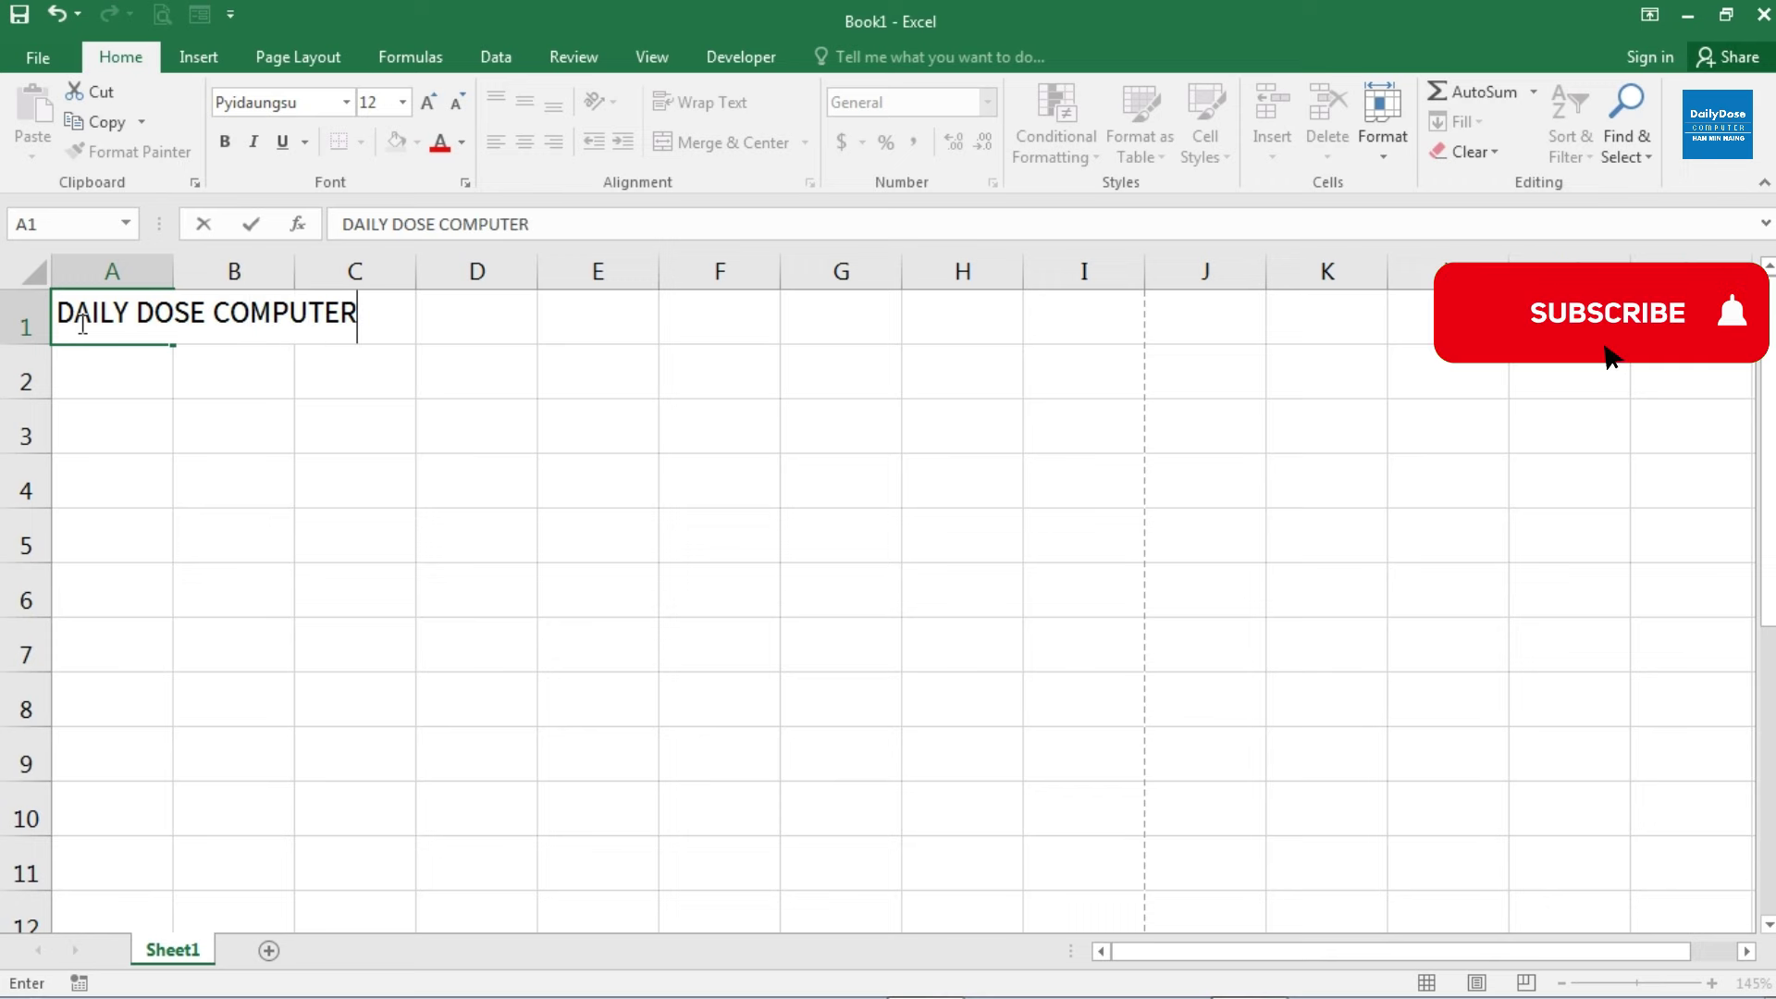
{"action": "key", "text": "Tab"}
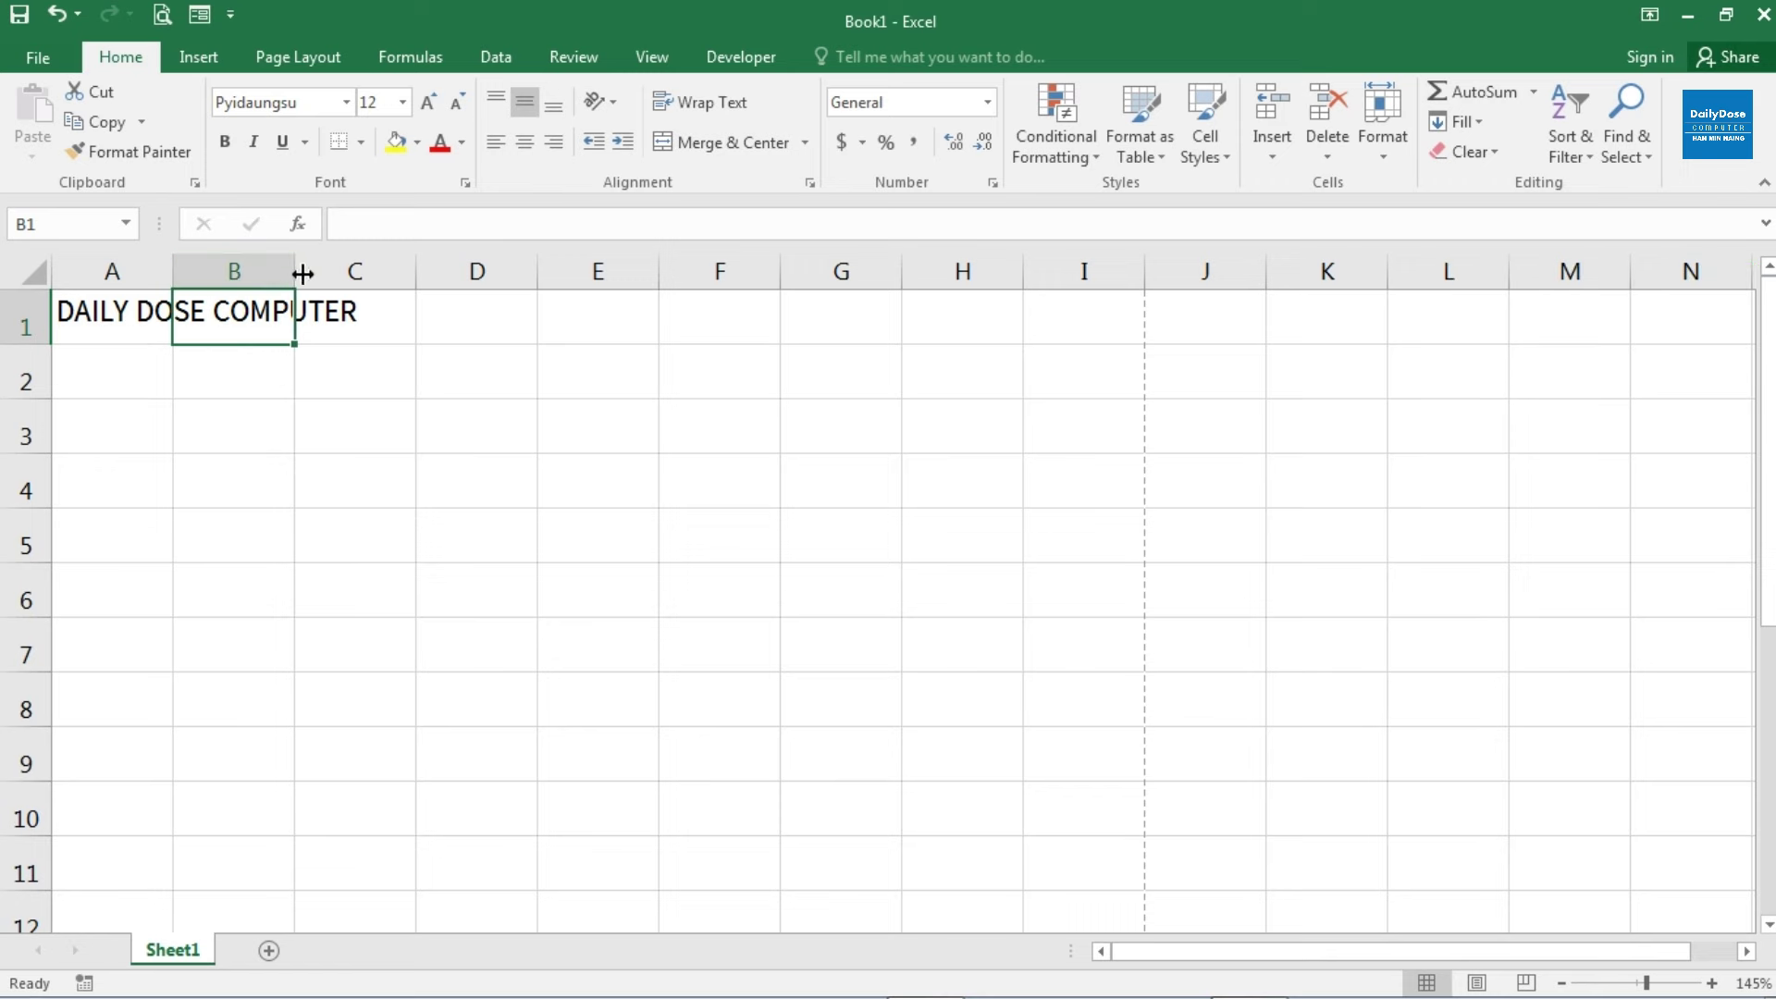
{"action": "left_click_drag", "start_coordinate": [293, 273], "coordinate": [395, 278]}
{"action": "left_click", "coordinate": [443, 318]}
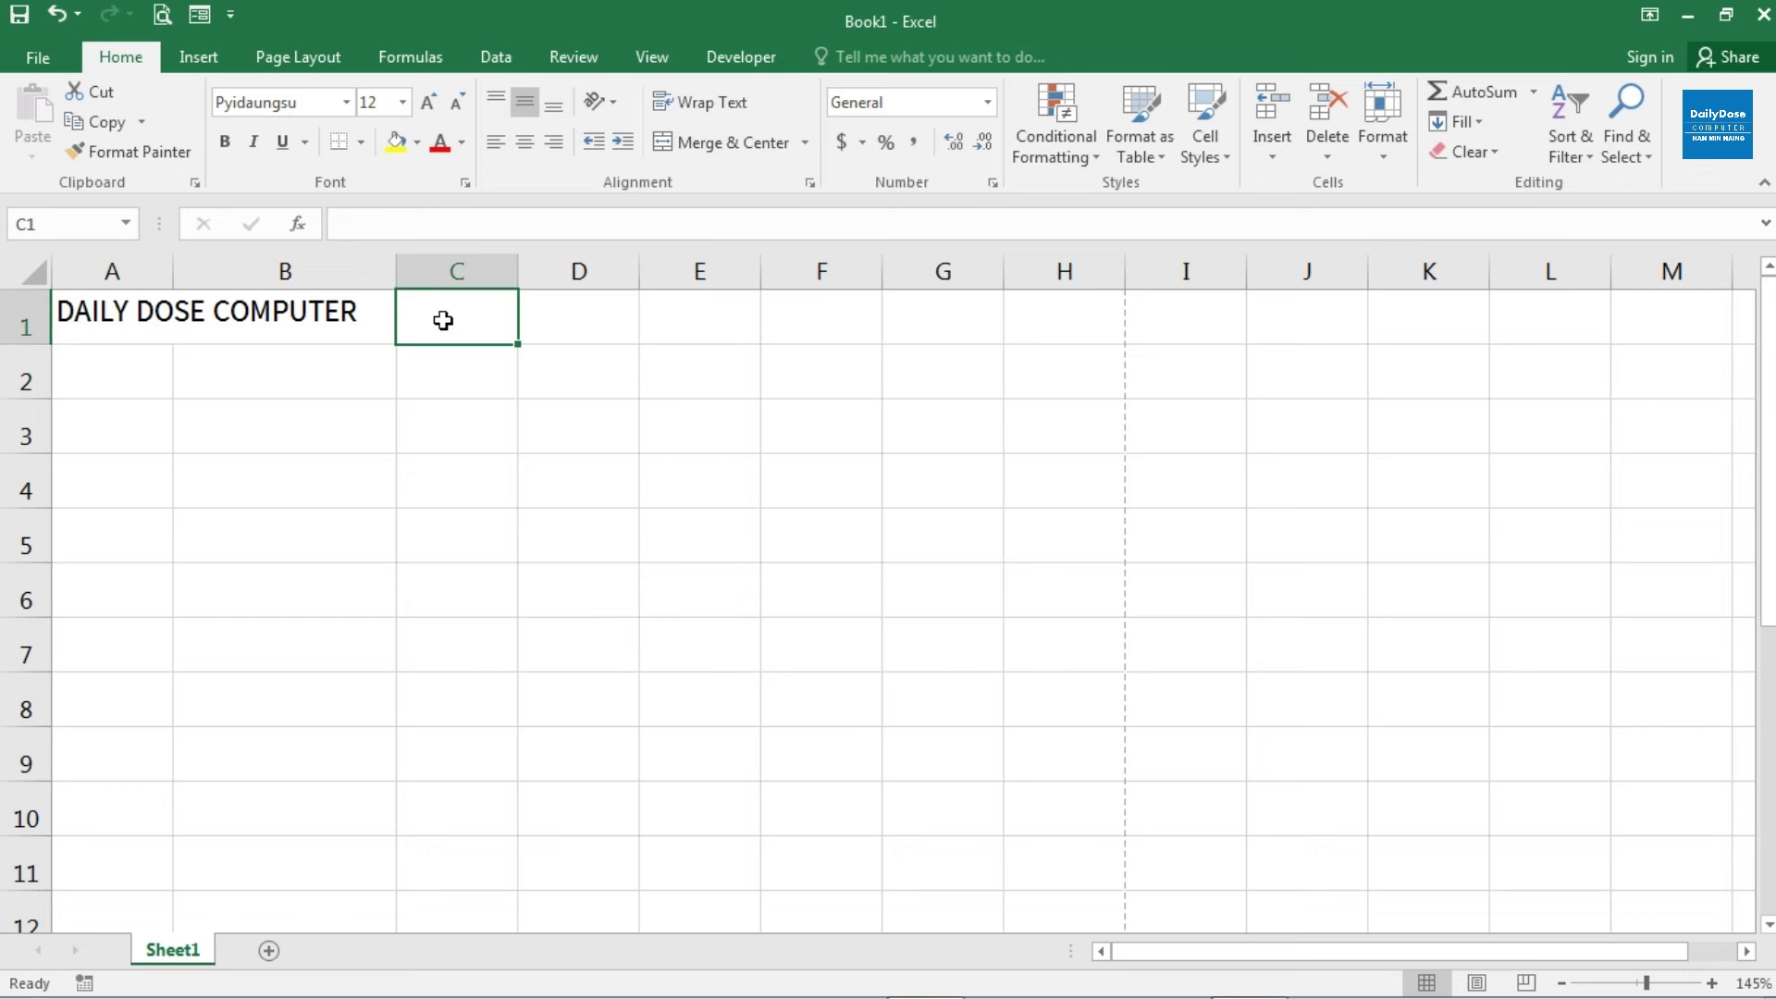
List Computer Basic Online Class, Excel Special Class and Video Editing & Photoshop Class in C1–C3.
{"action": "type", "text": "Comp"}
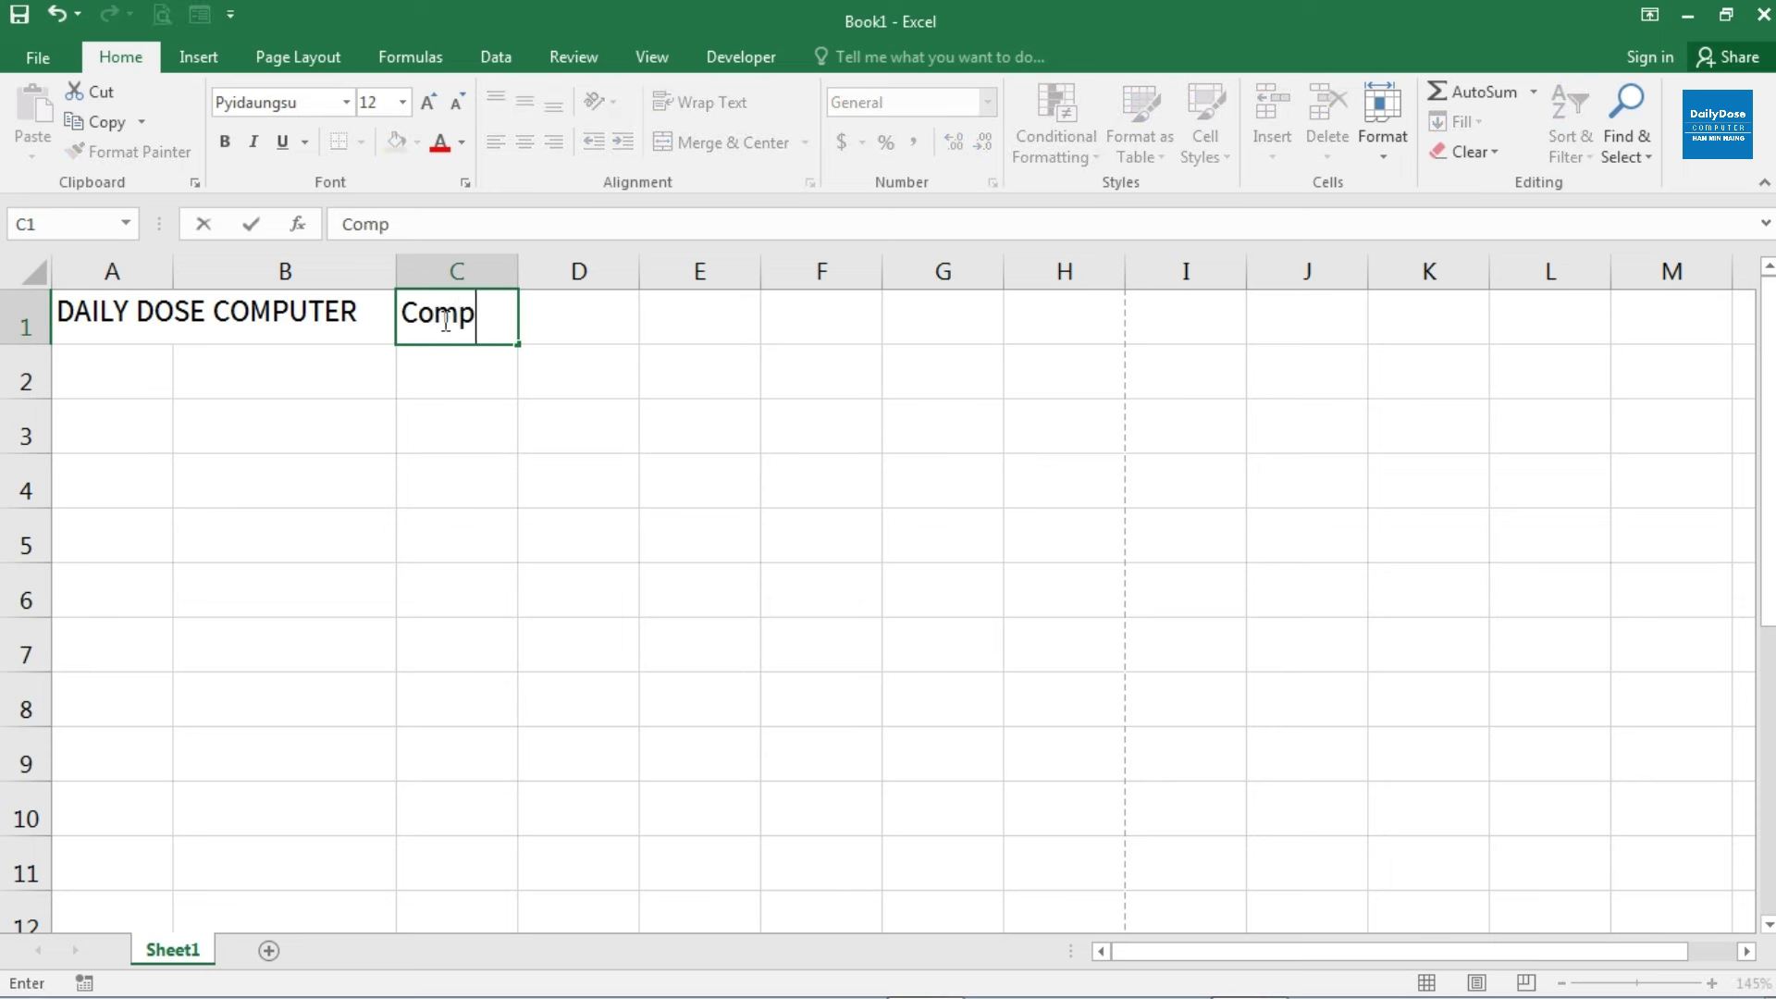
{"action": "type", "text": "uter Ba"}
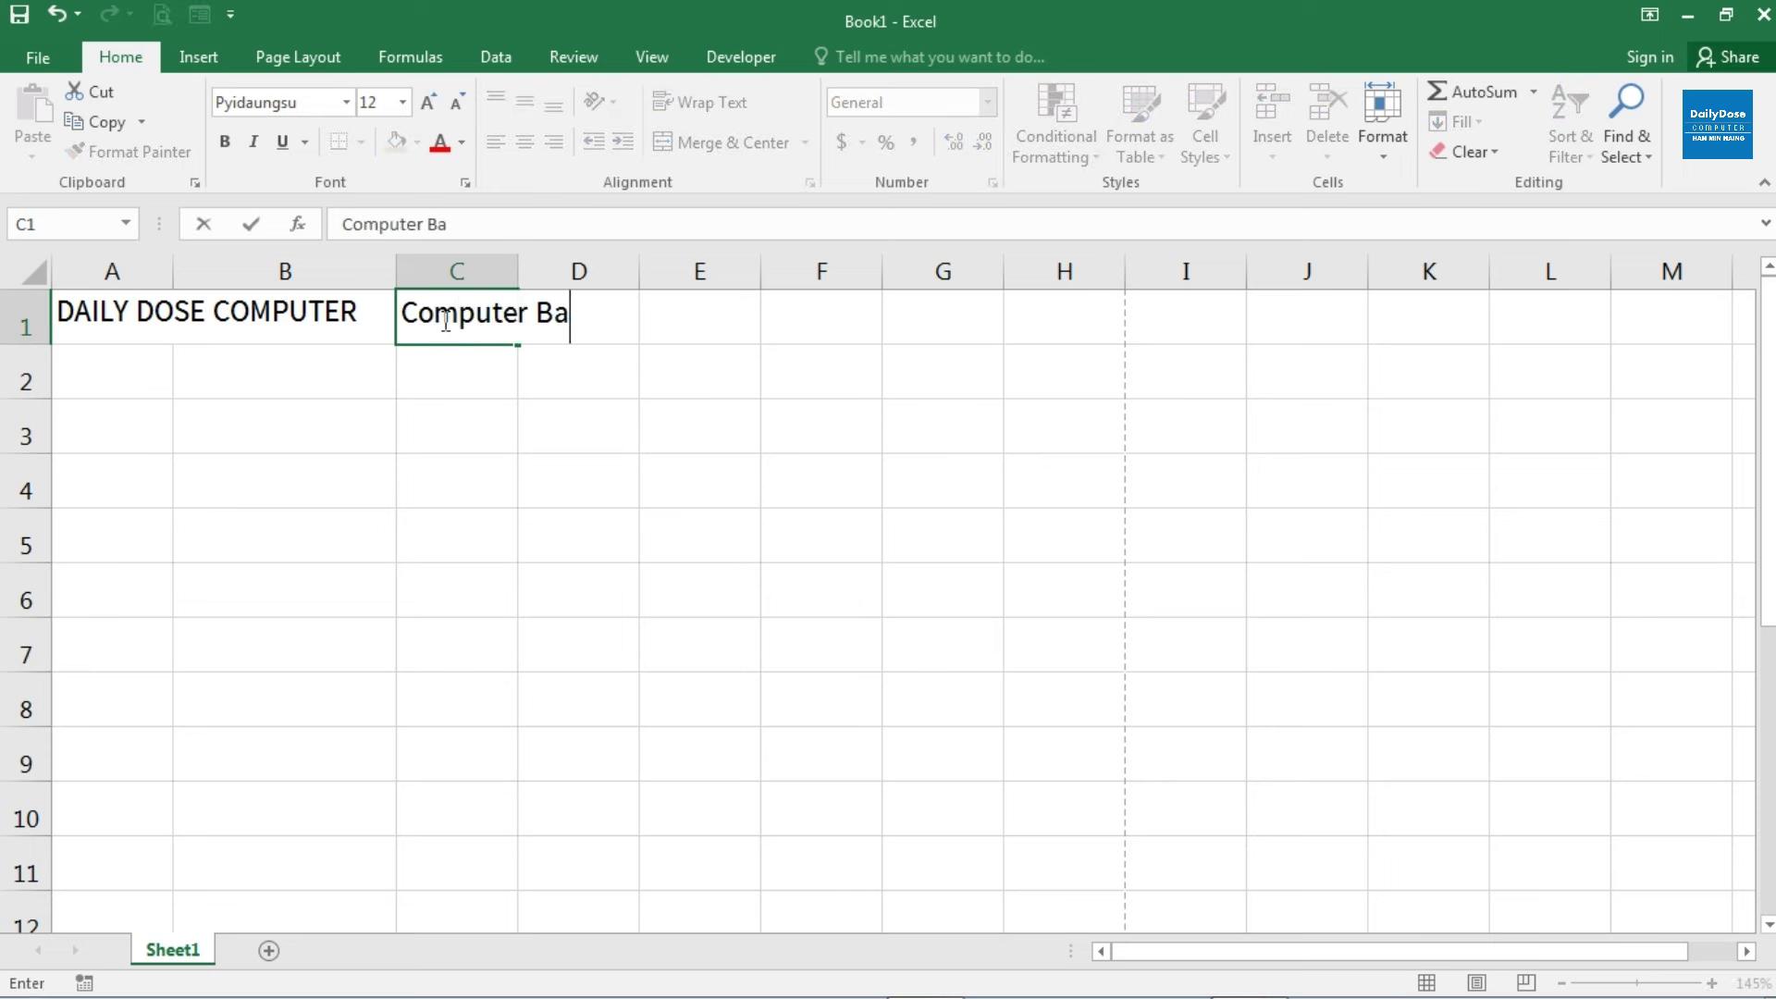
{"action": "type", "text": "sic "}
{"action": "type", "text": "Online C"}
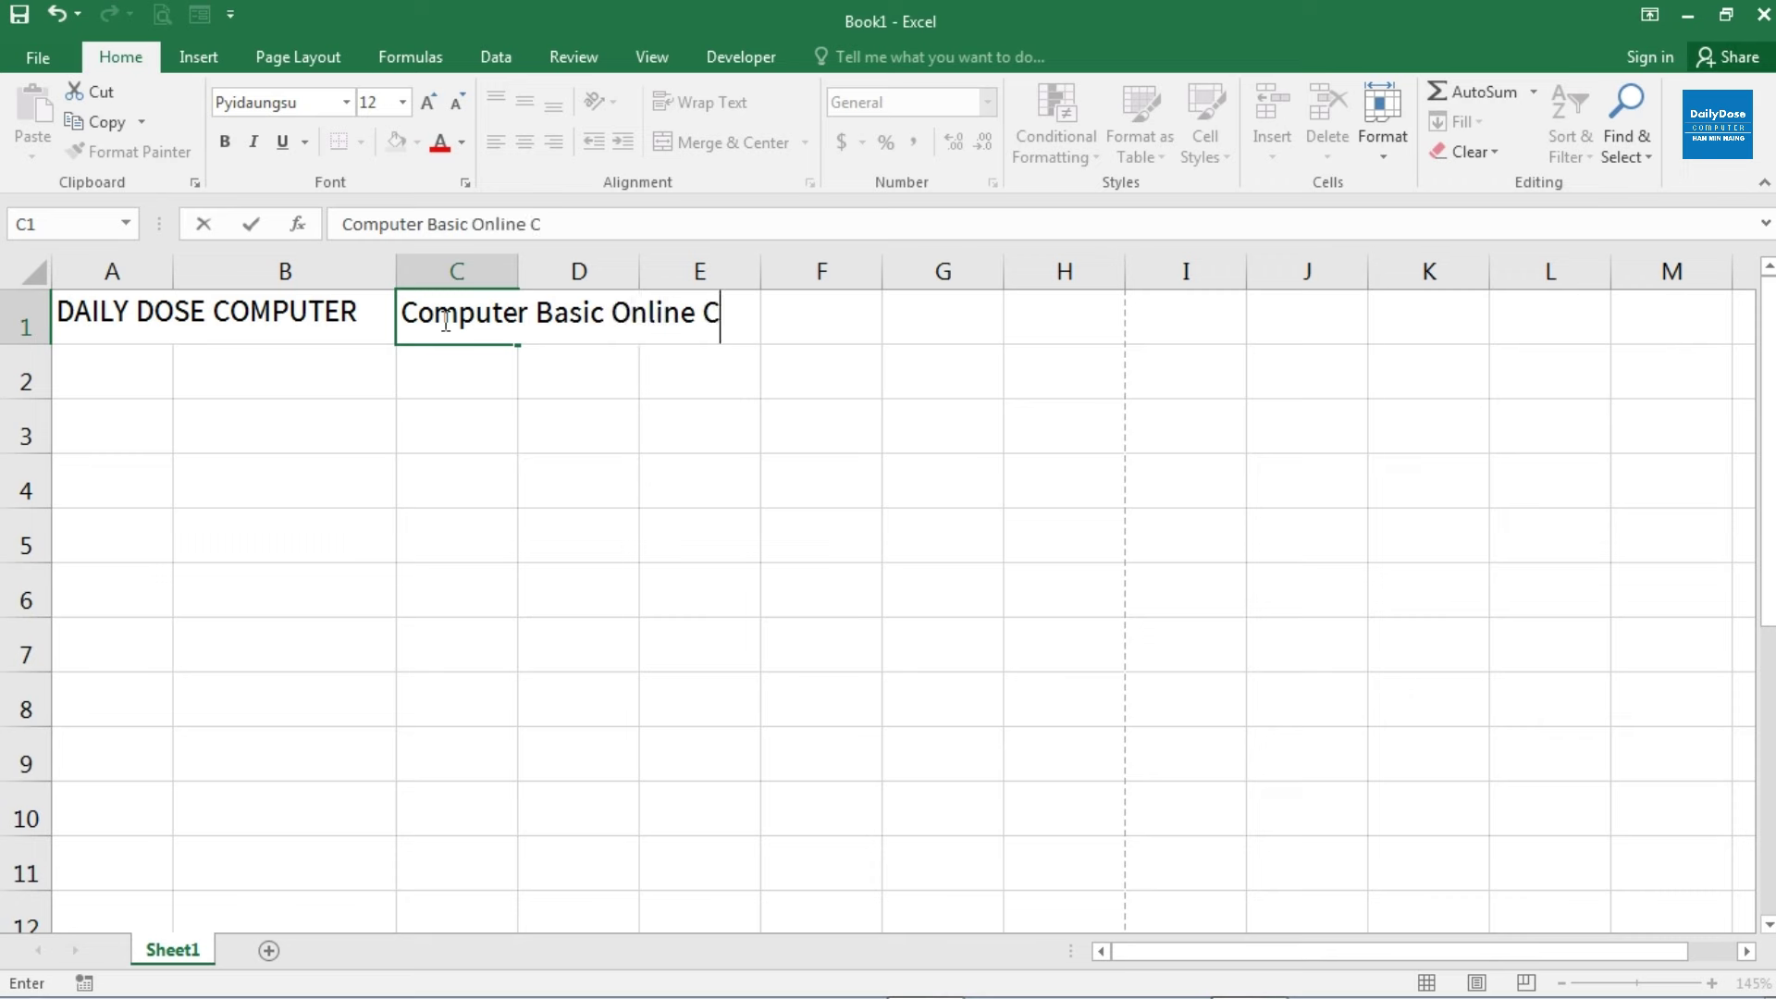
{"action": "type", "text": "lass"}
{"action": "key", "text": "Return"}
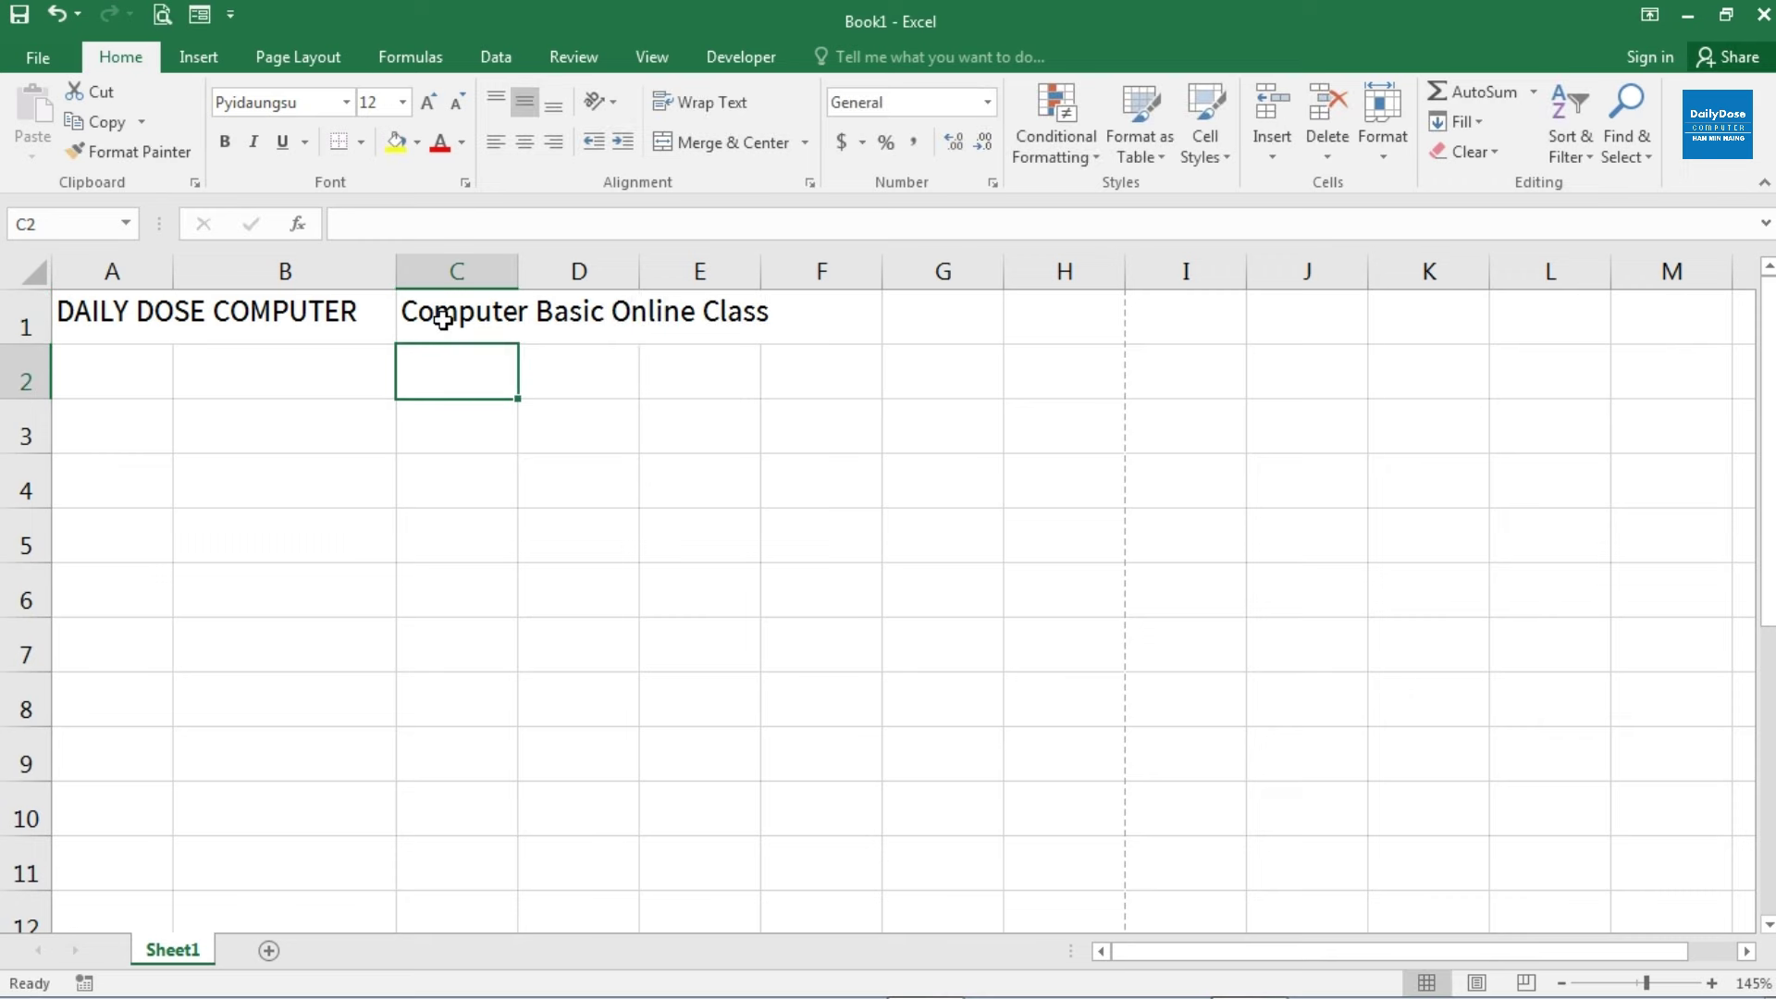
{"action": "type", "text": "Exce"}
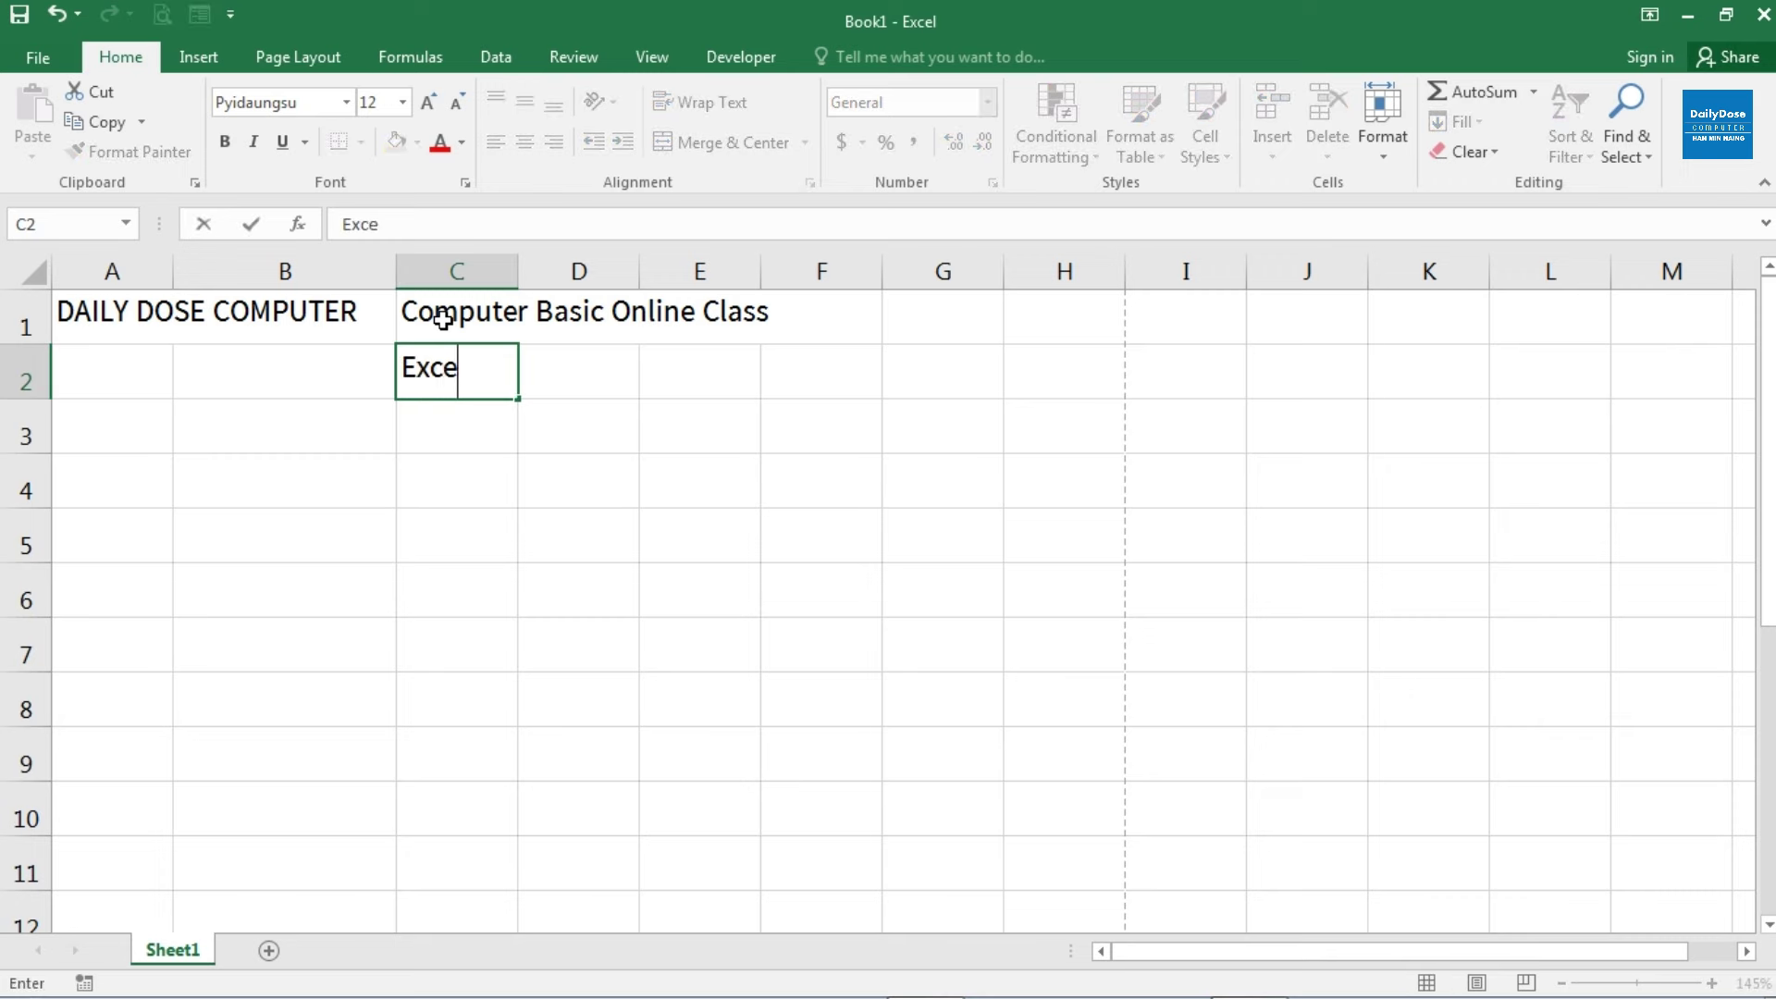
{"action": "type", "text": "l Spec"}
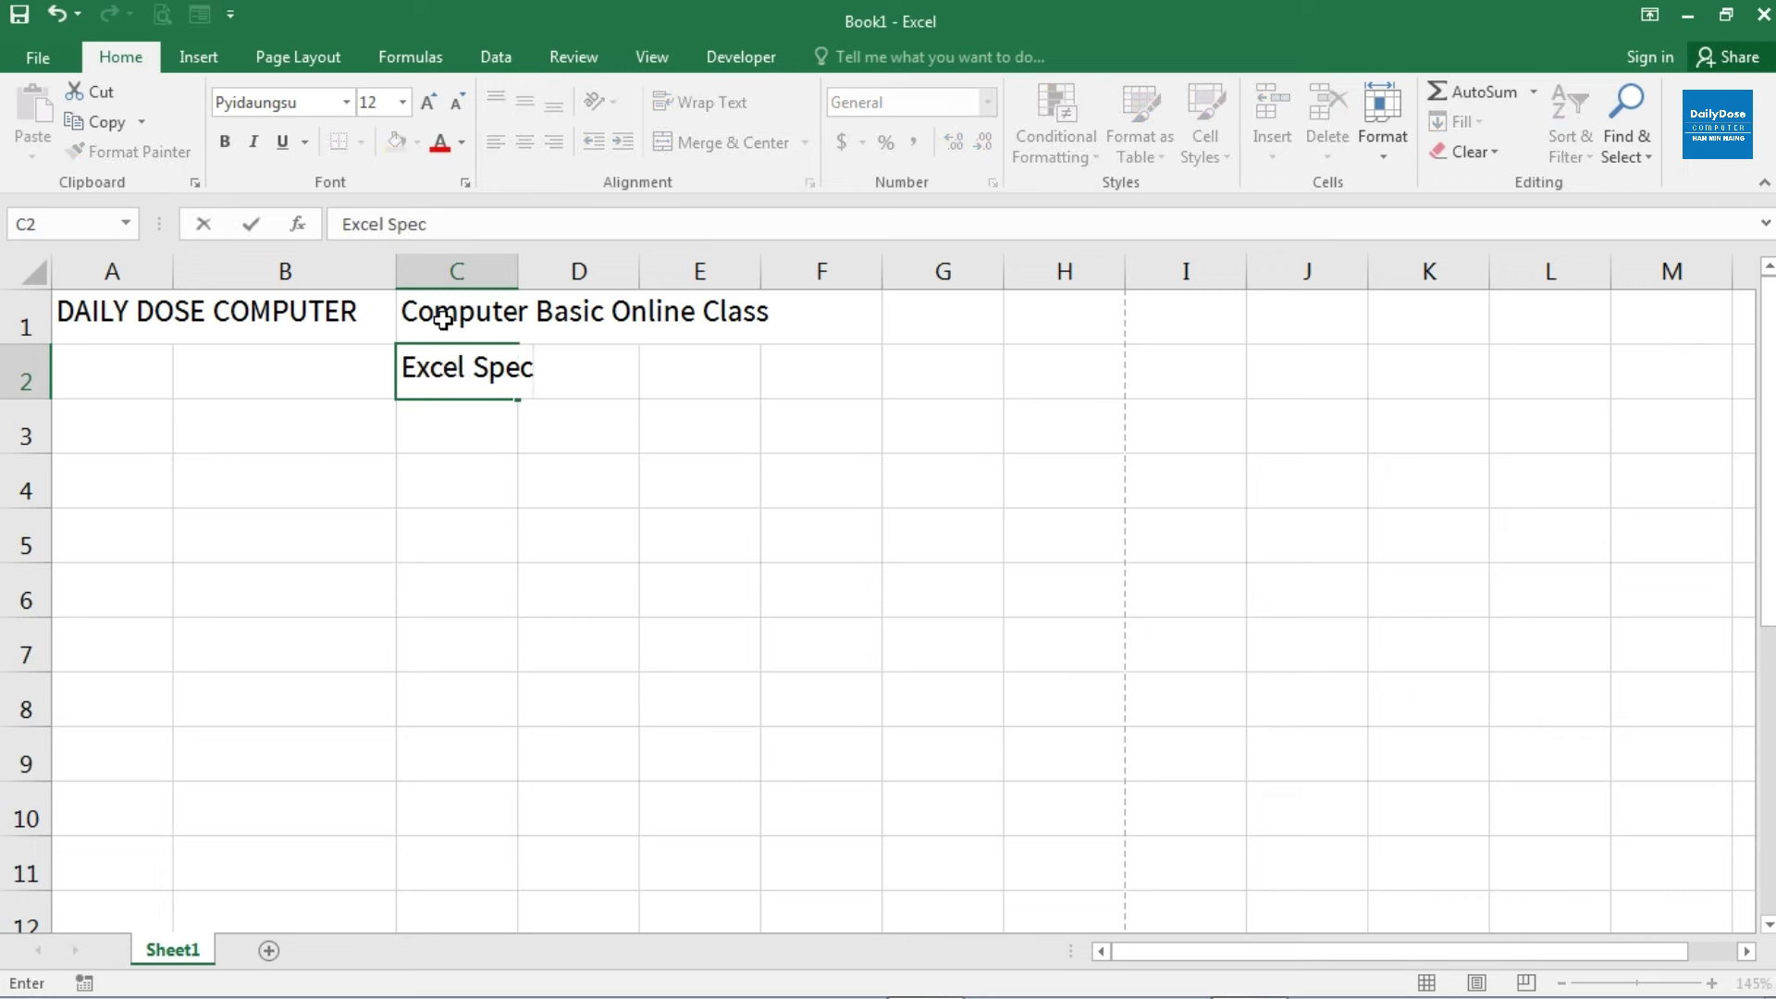
{"action": "type", "text": "ial Cla"}
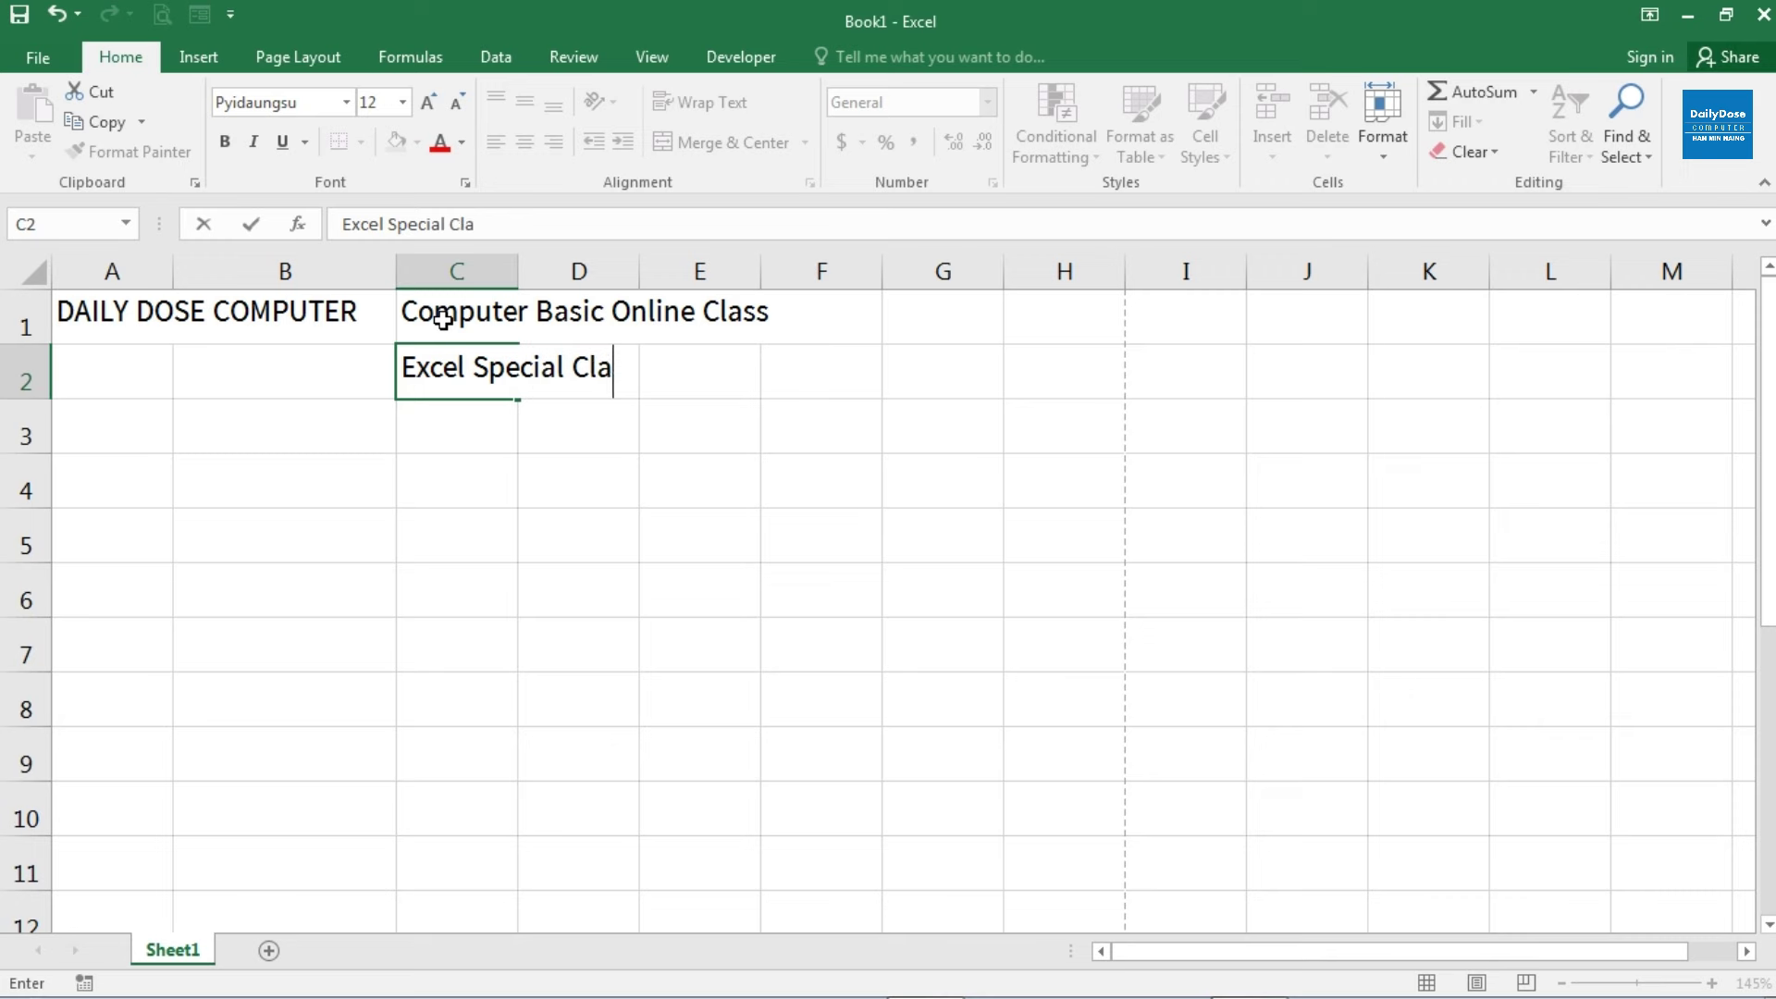
{"action": "type", "text": "ss"}
{"action": "key", "text": "Return"}
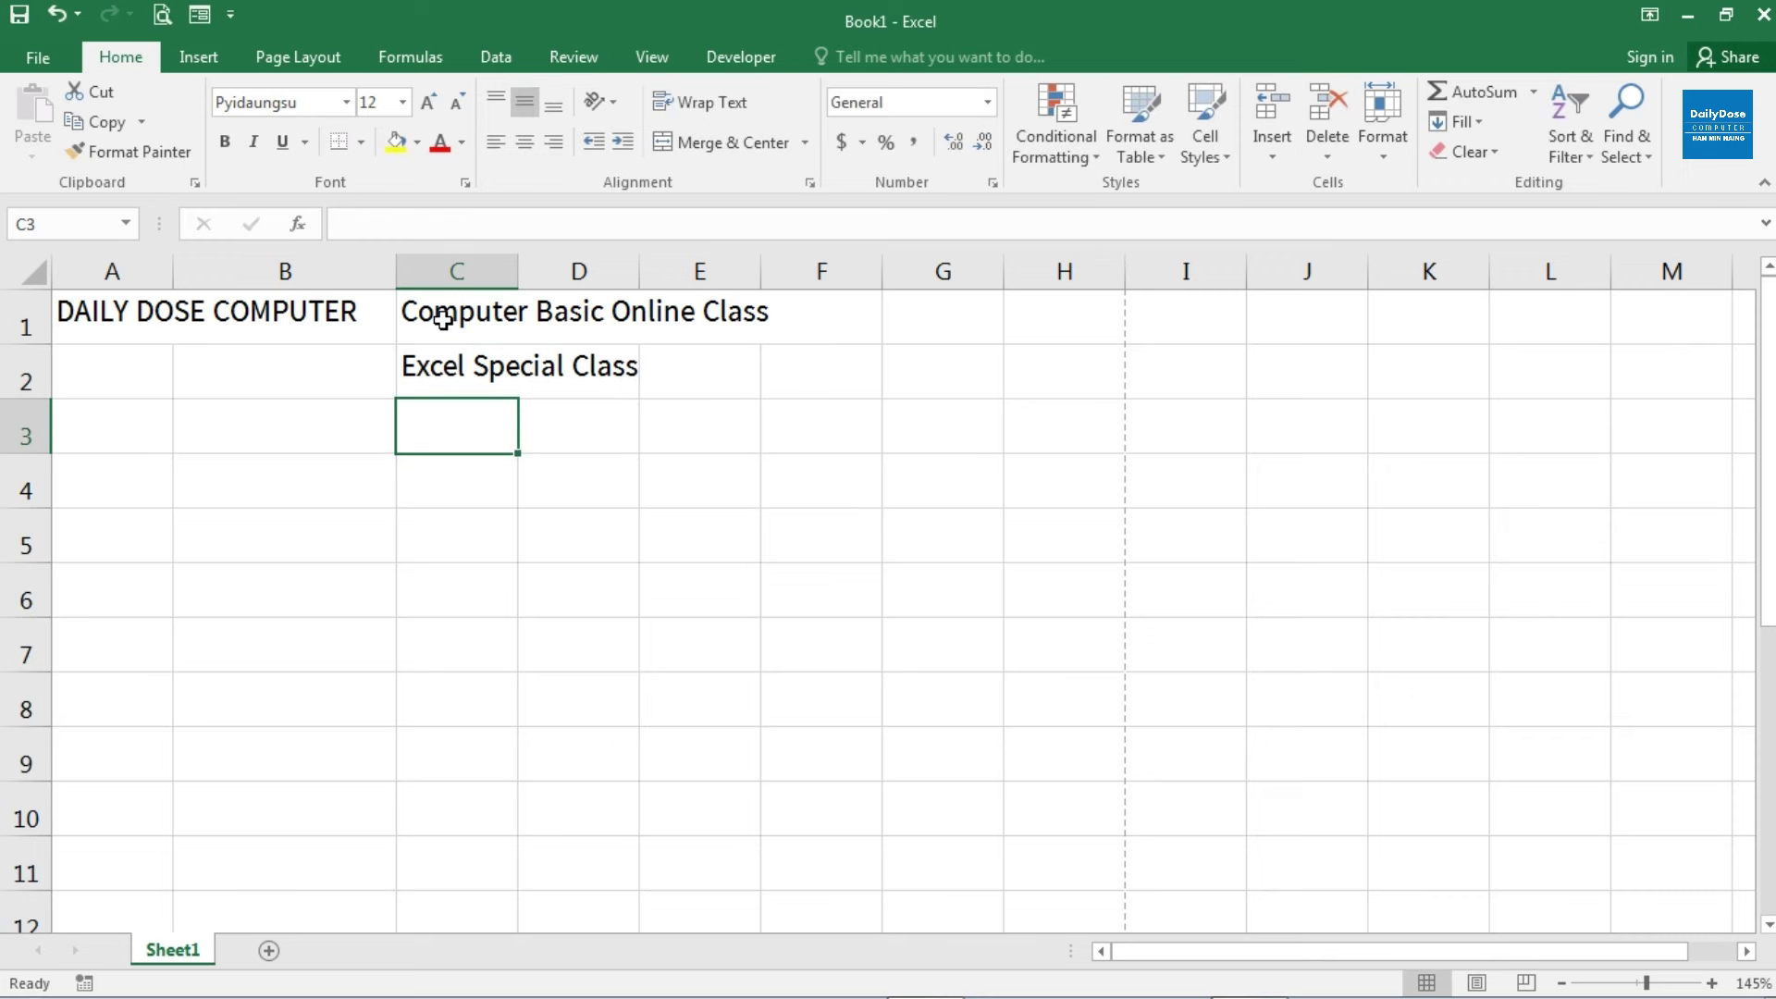
{"action": "type", "text": "Vid"}
{"action": "type", "text": "eo E"}
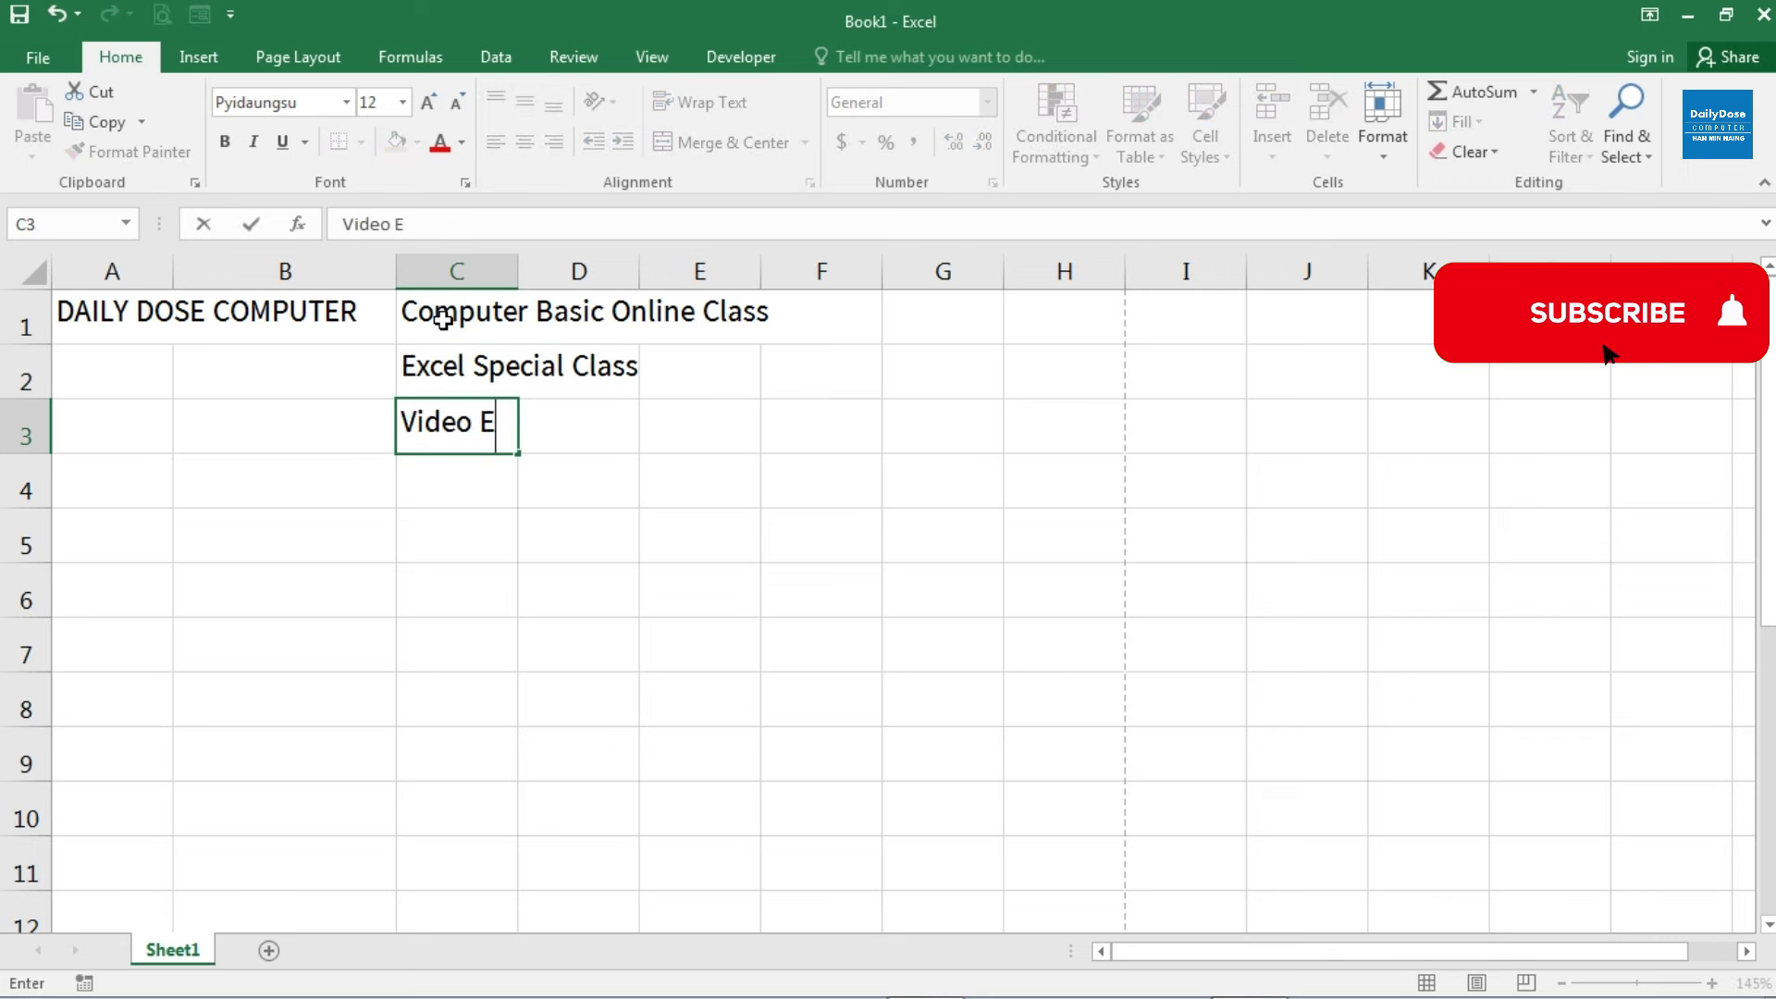
{"action": "type", "text": "di"}
{"action": "type", "text": "ting &"}
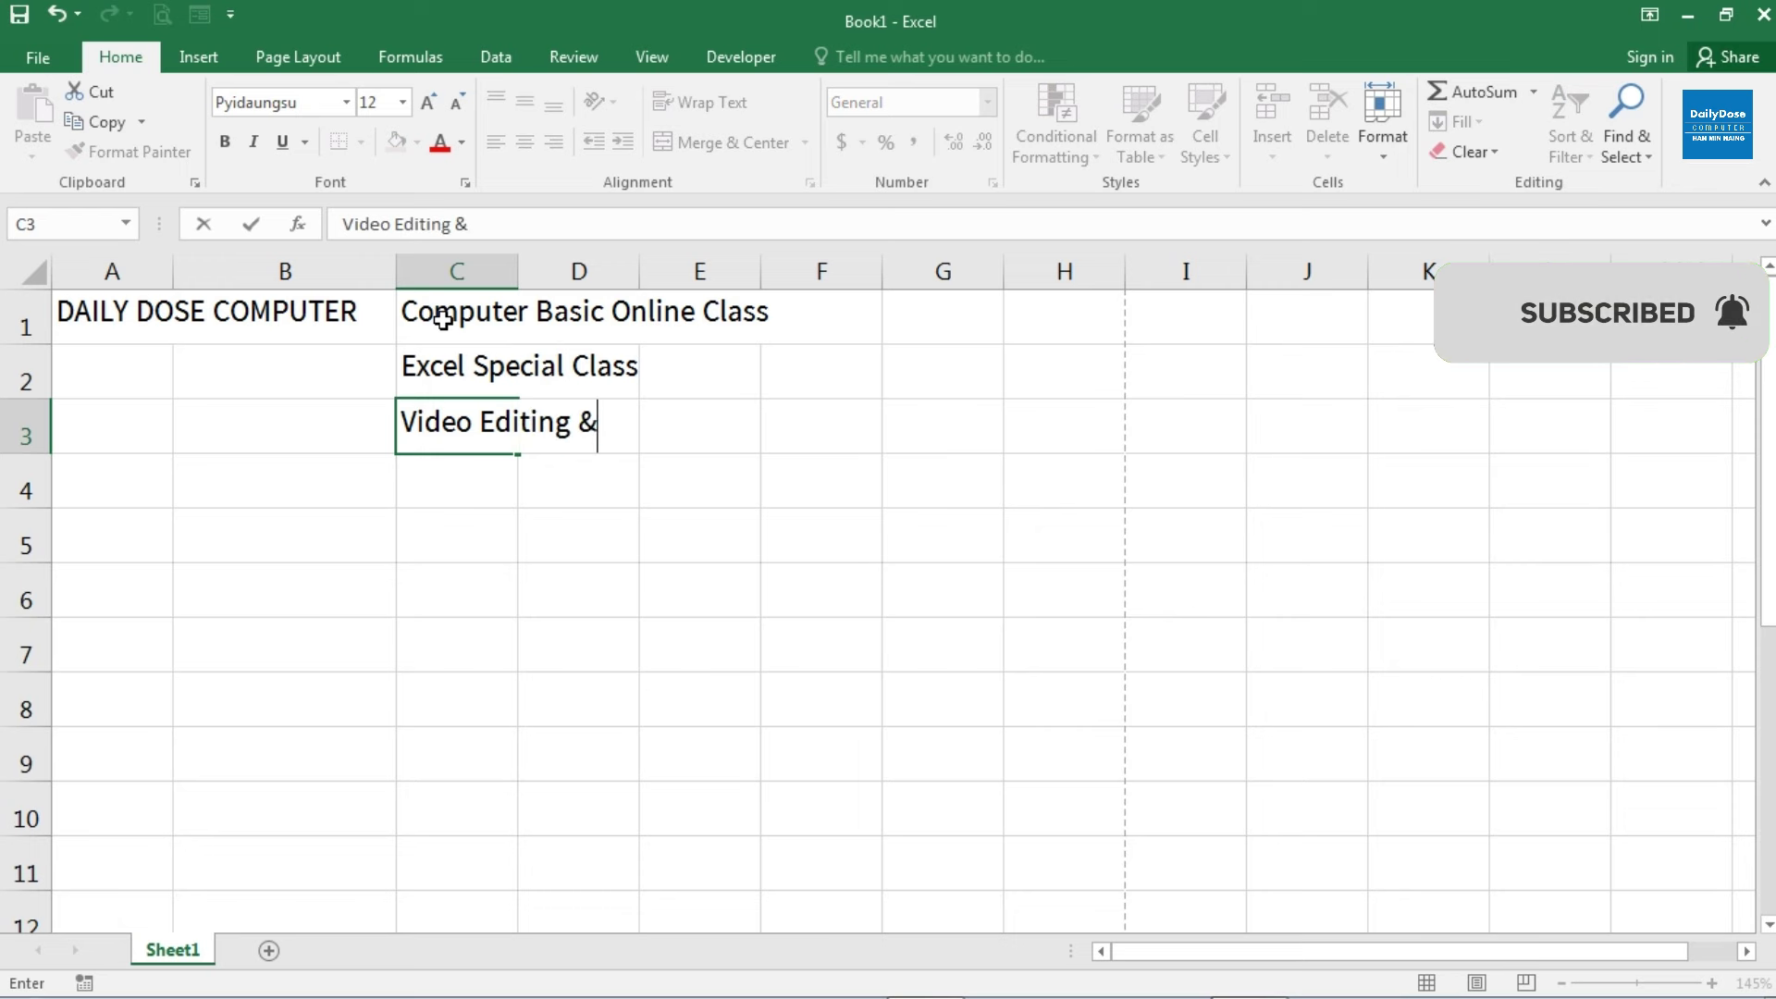
{"action": "type", "text": " Phot"}
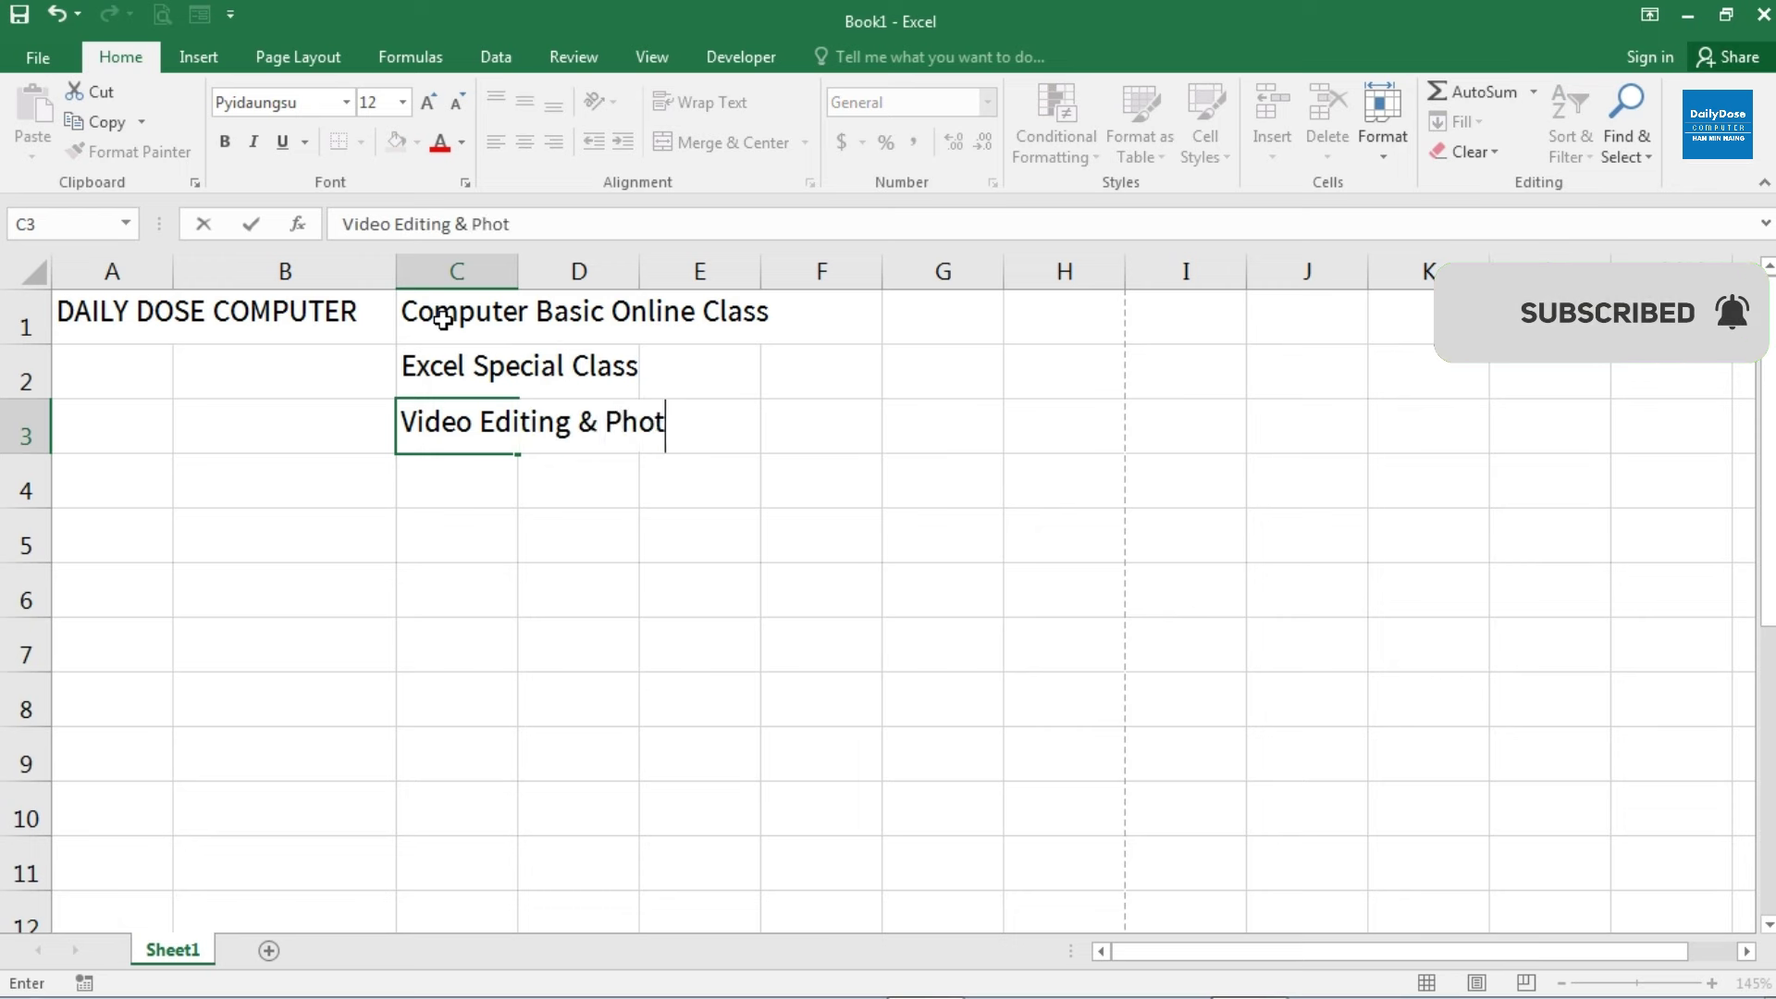
{"action": "type", "text": "oshop"}
{"action": "type", "text": " Cl"}
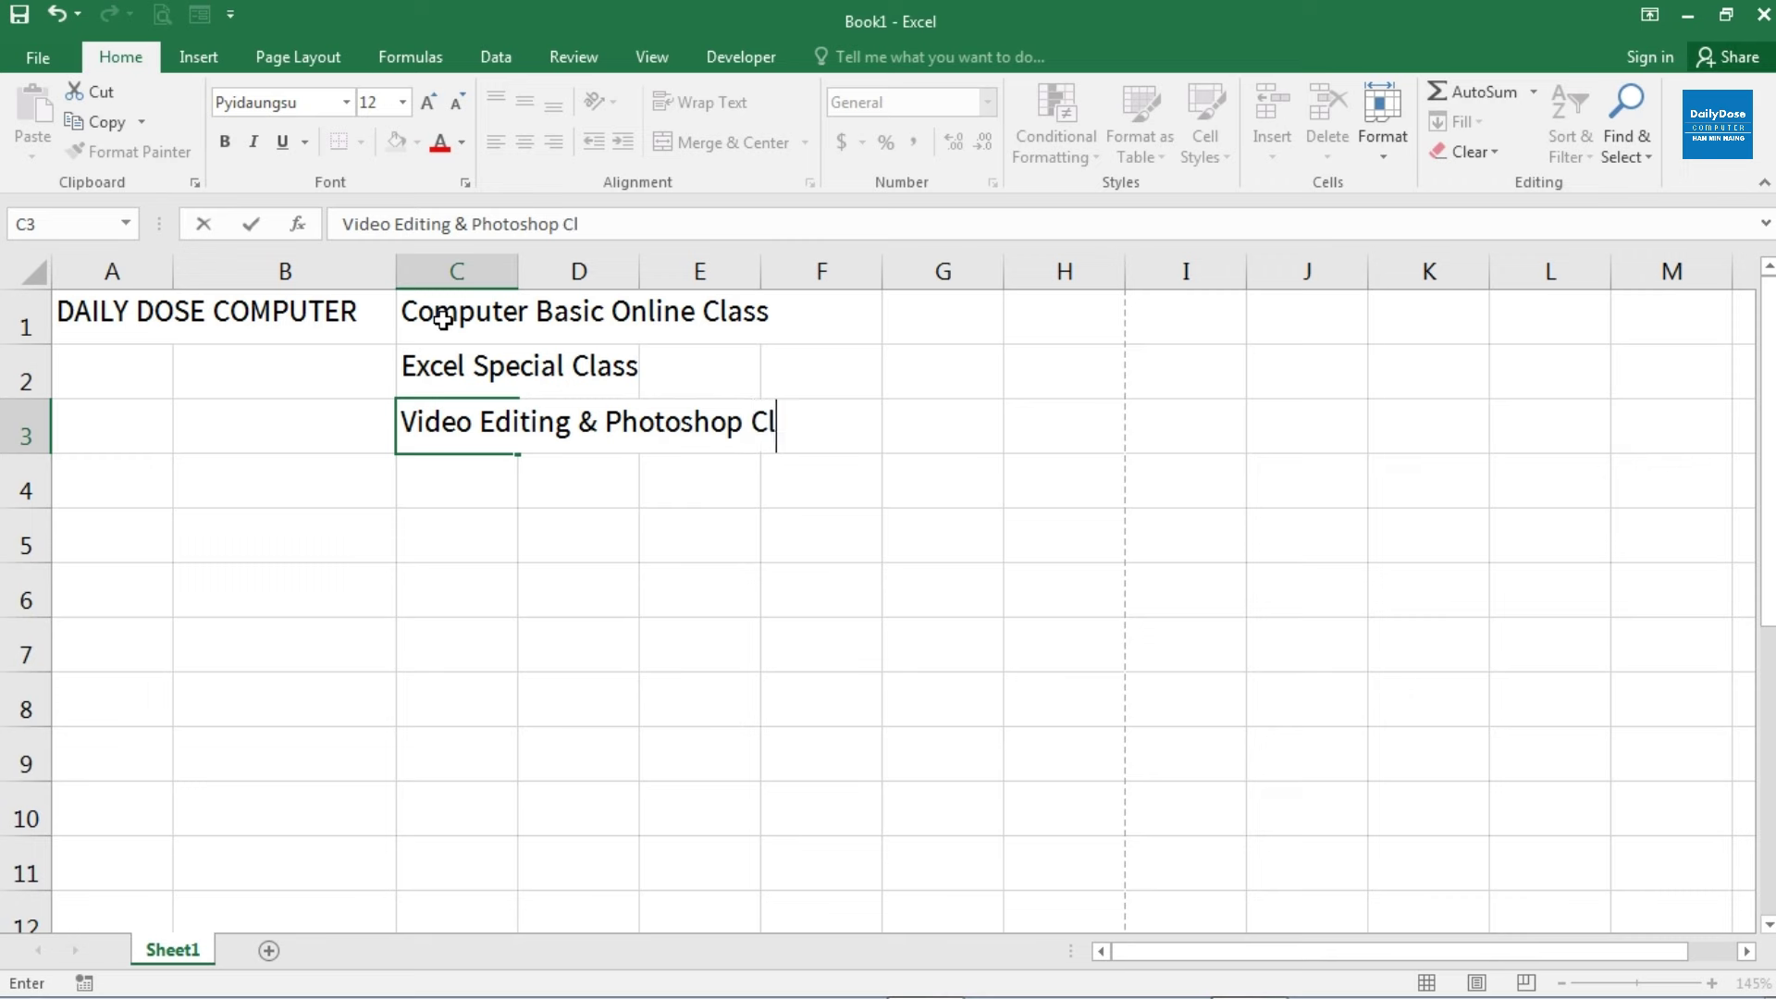
{"action": "type", "text": "ass"}
{"action": "key", "text": "Return"}
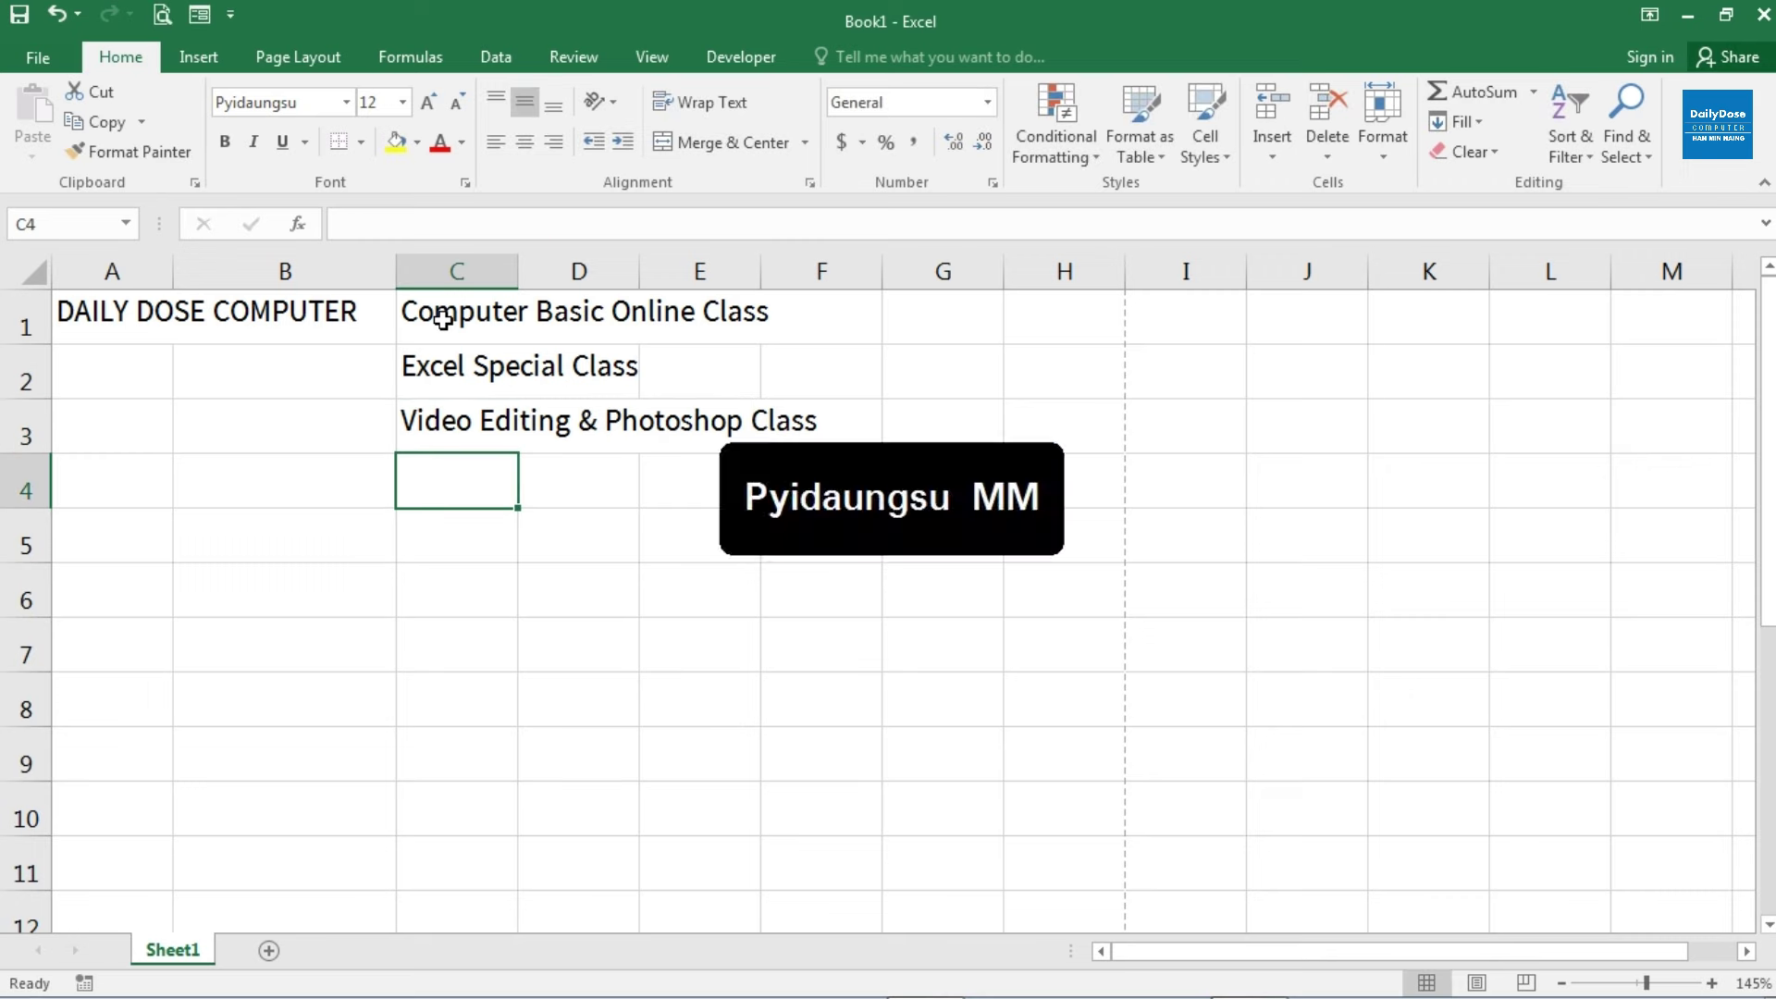
Type the shop's Burmese address line followed by its phone number in C4.
{"action": "type", "text": "ရတနာမာရ"}
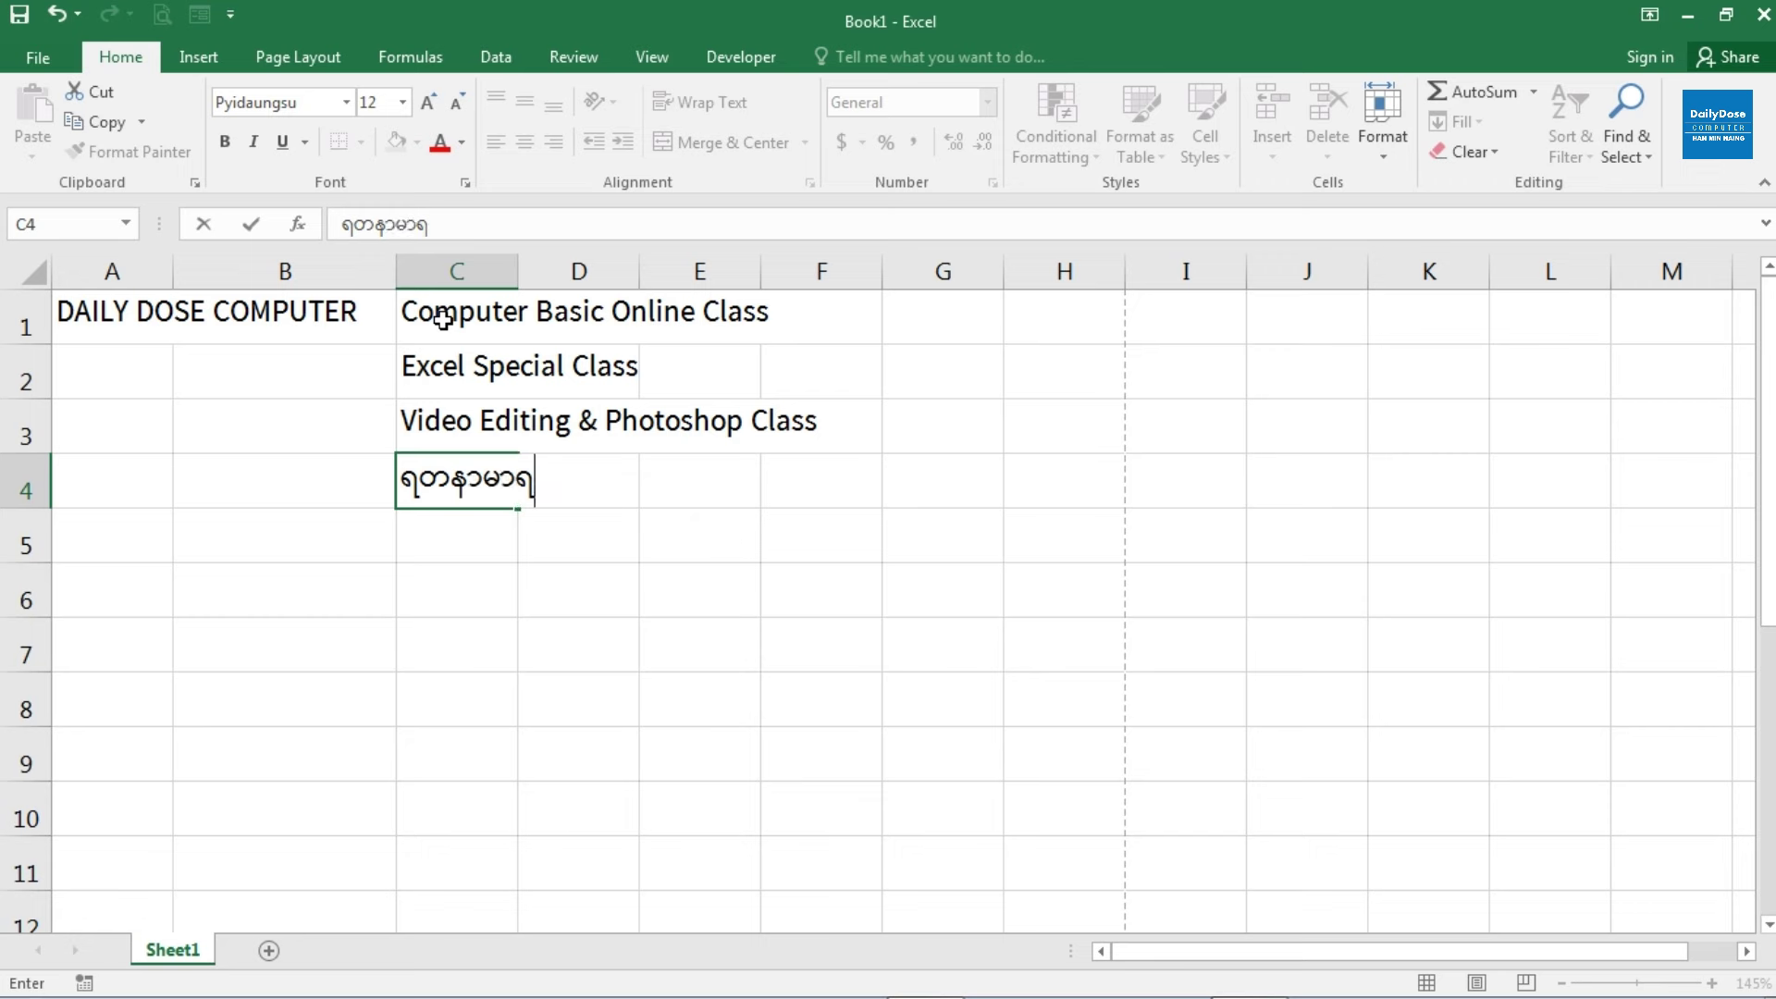
{"action": "type", "text": "်ေအာင်ဂ"}
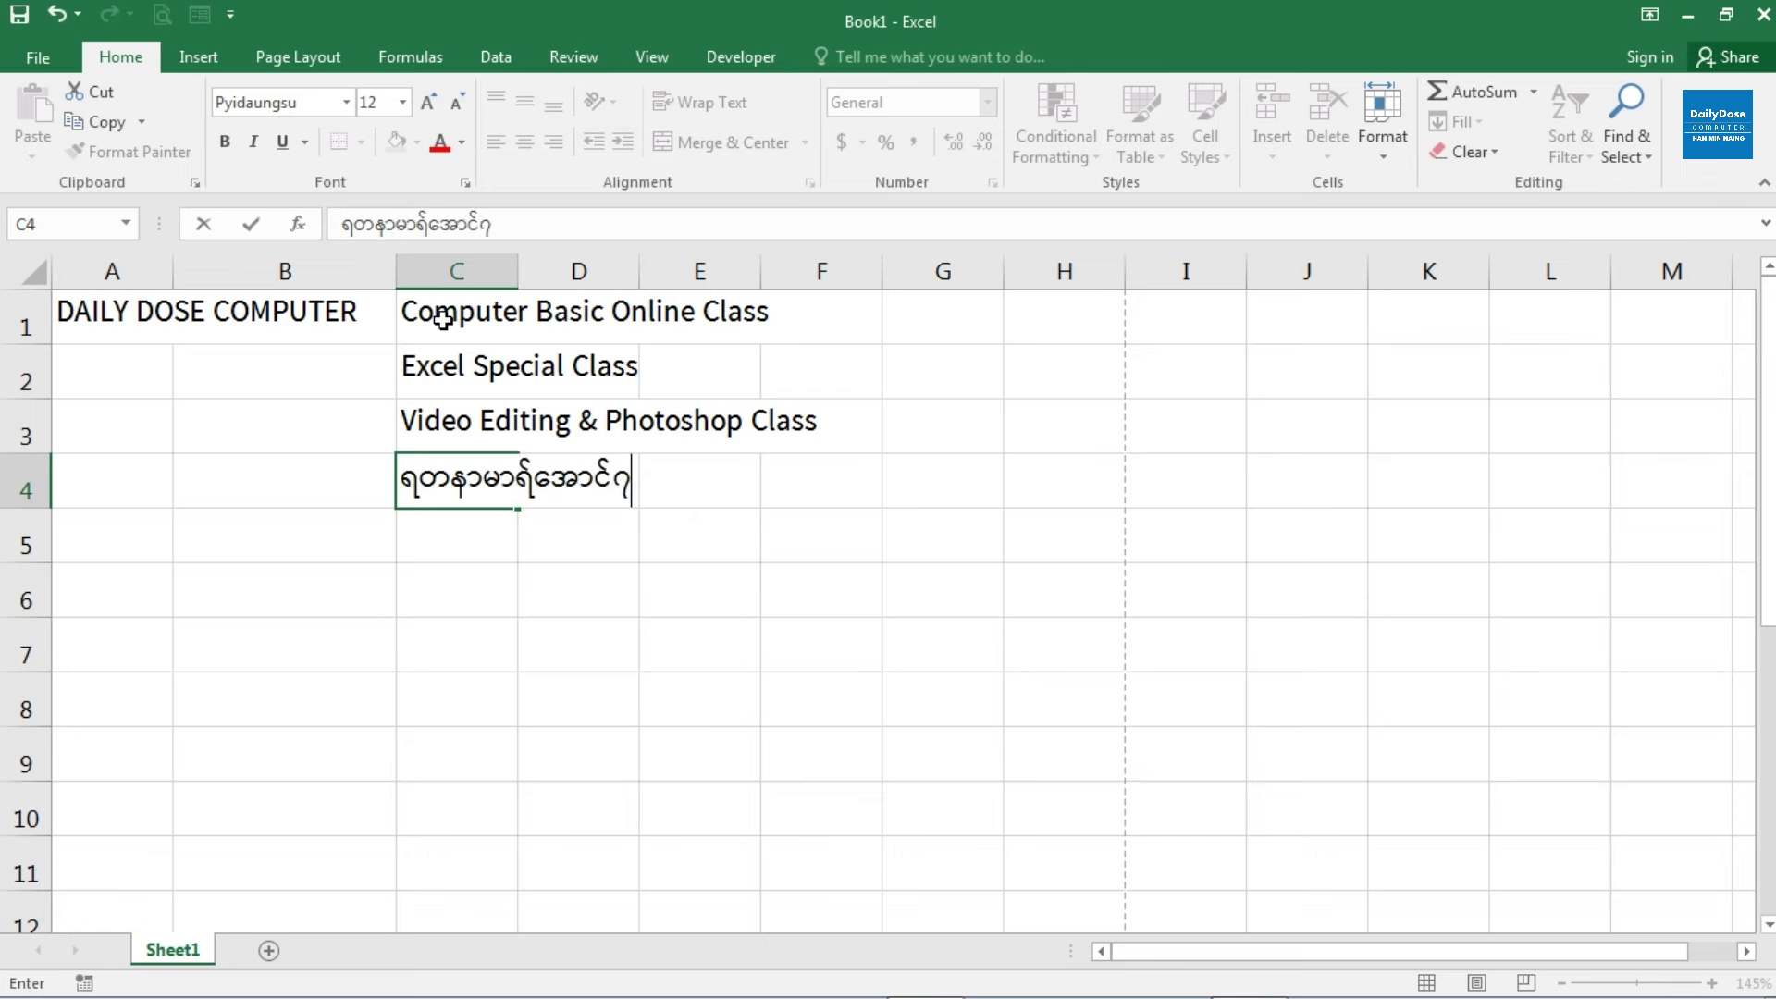
{"action": "key", "text": "BackSpace"}
{"action": "type", "text": "ရပ်၊"}
{"action": "type", "text": " မိတ်"}
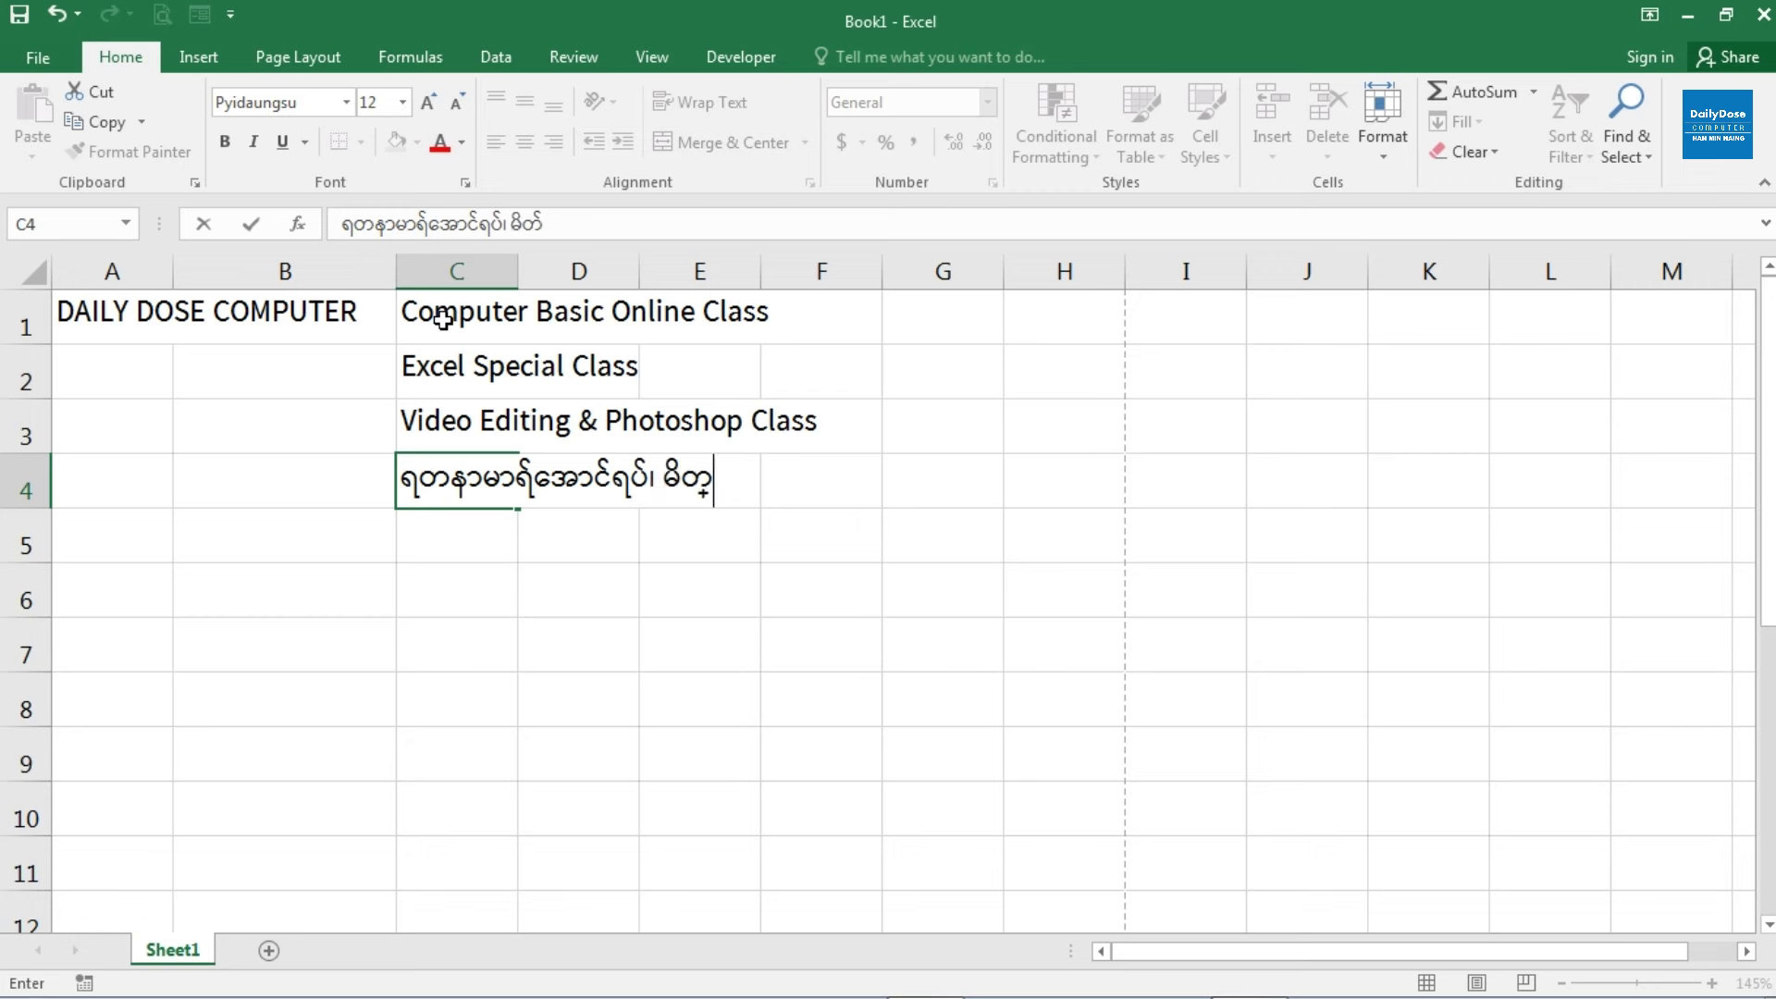
{"action": "type", "text": "ထီလာမ"}
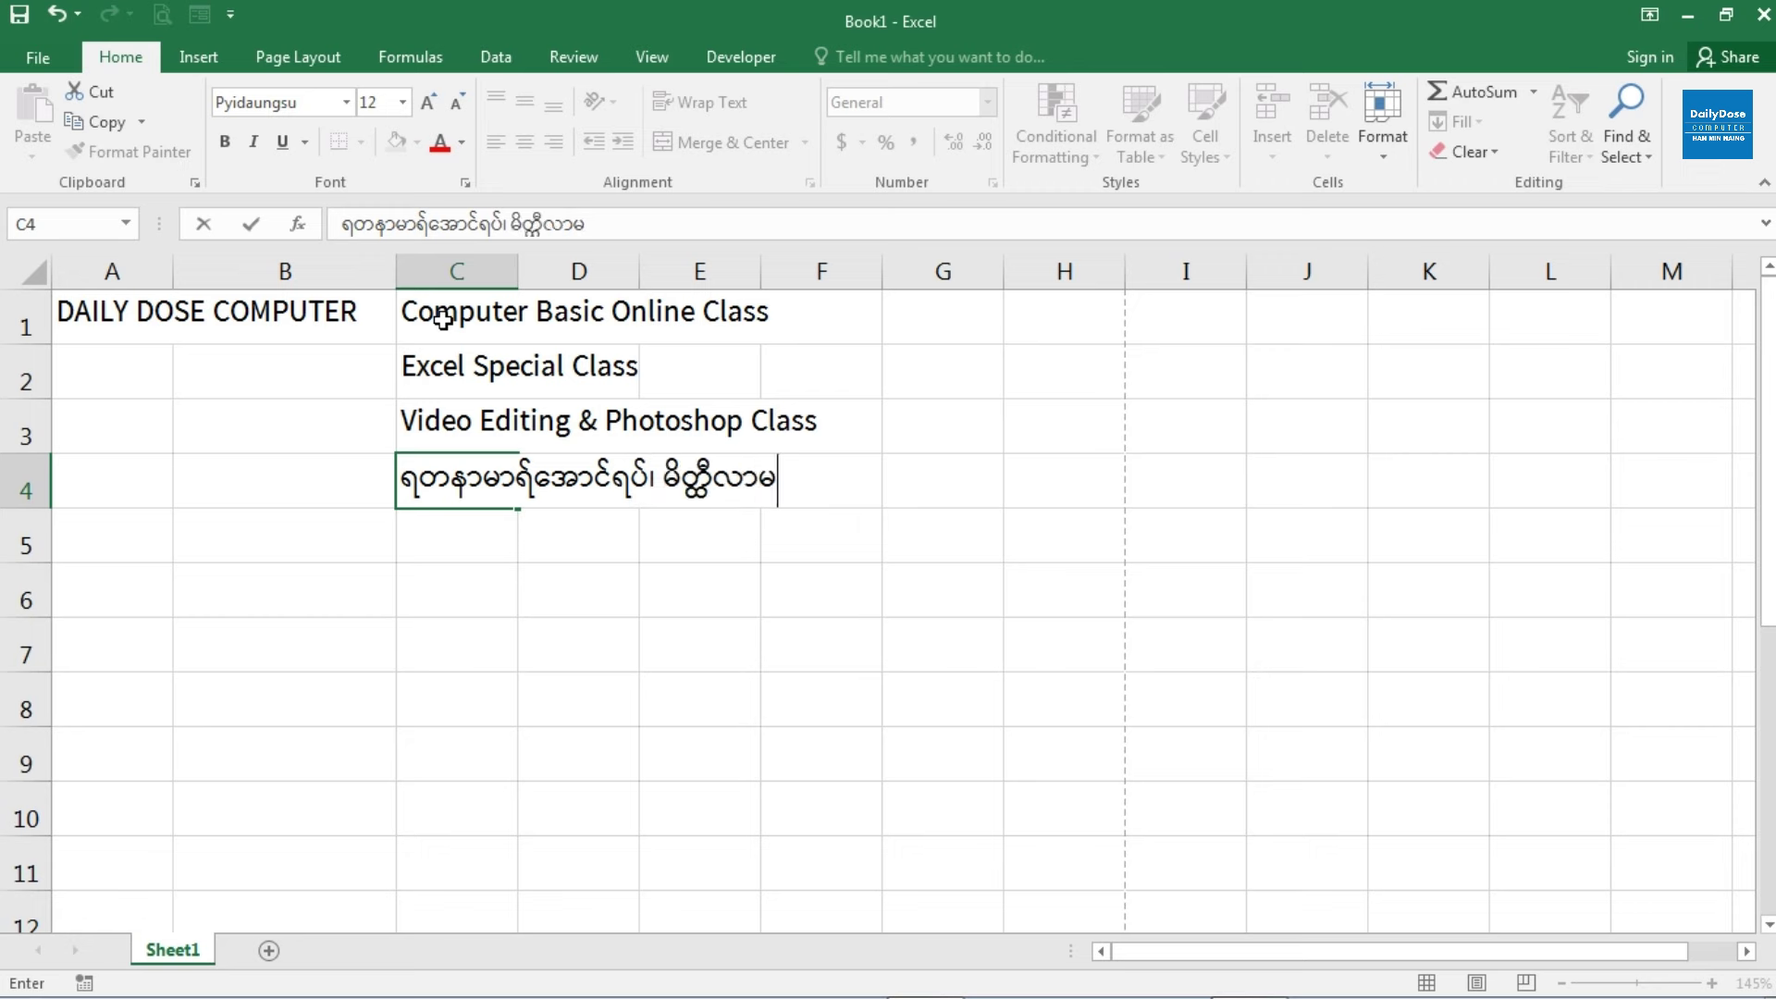
{"action": "type", "text": "ြို့။"}
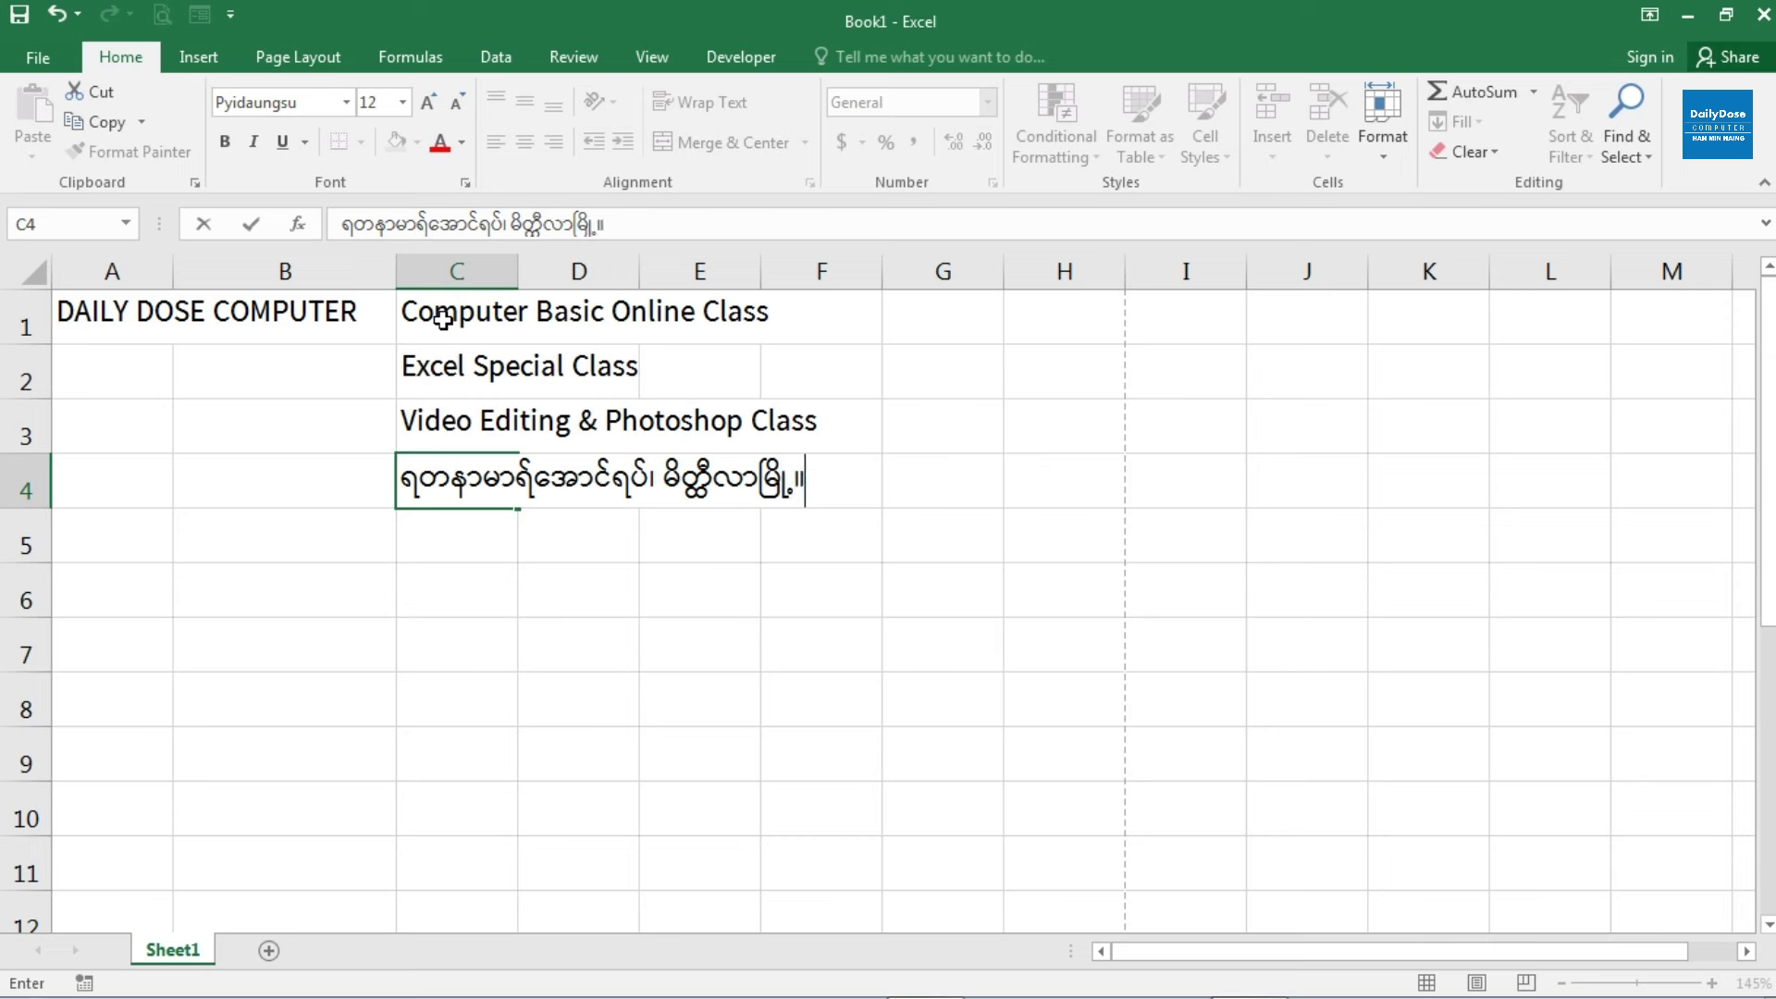
{"action": "key", "text": "ctrl+shift"}
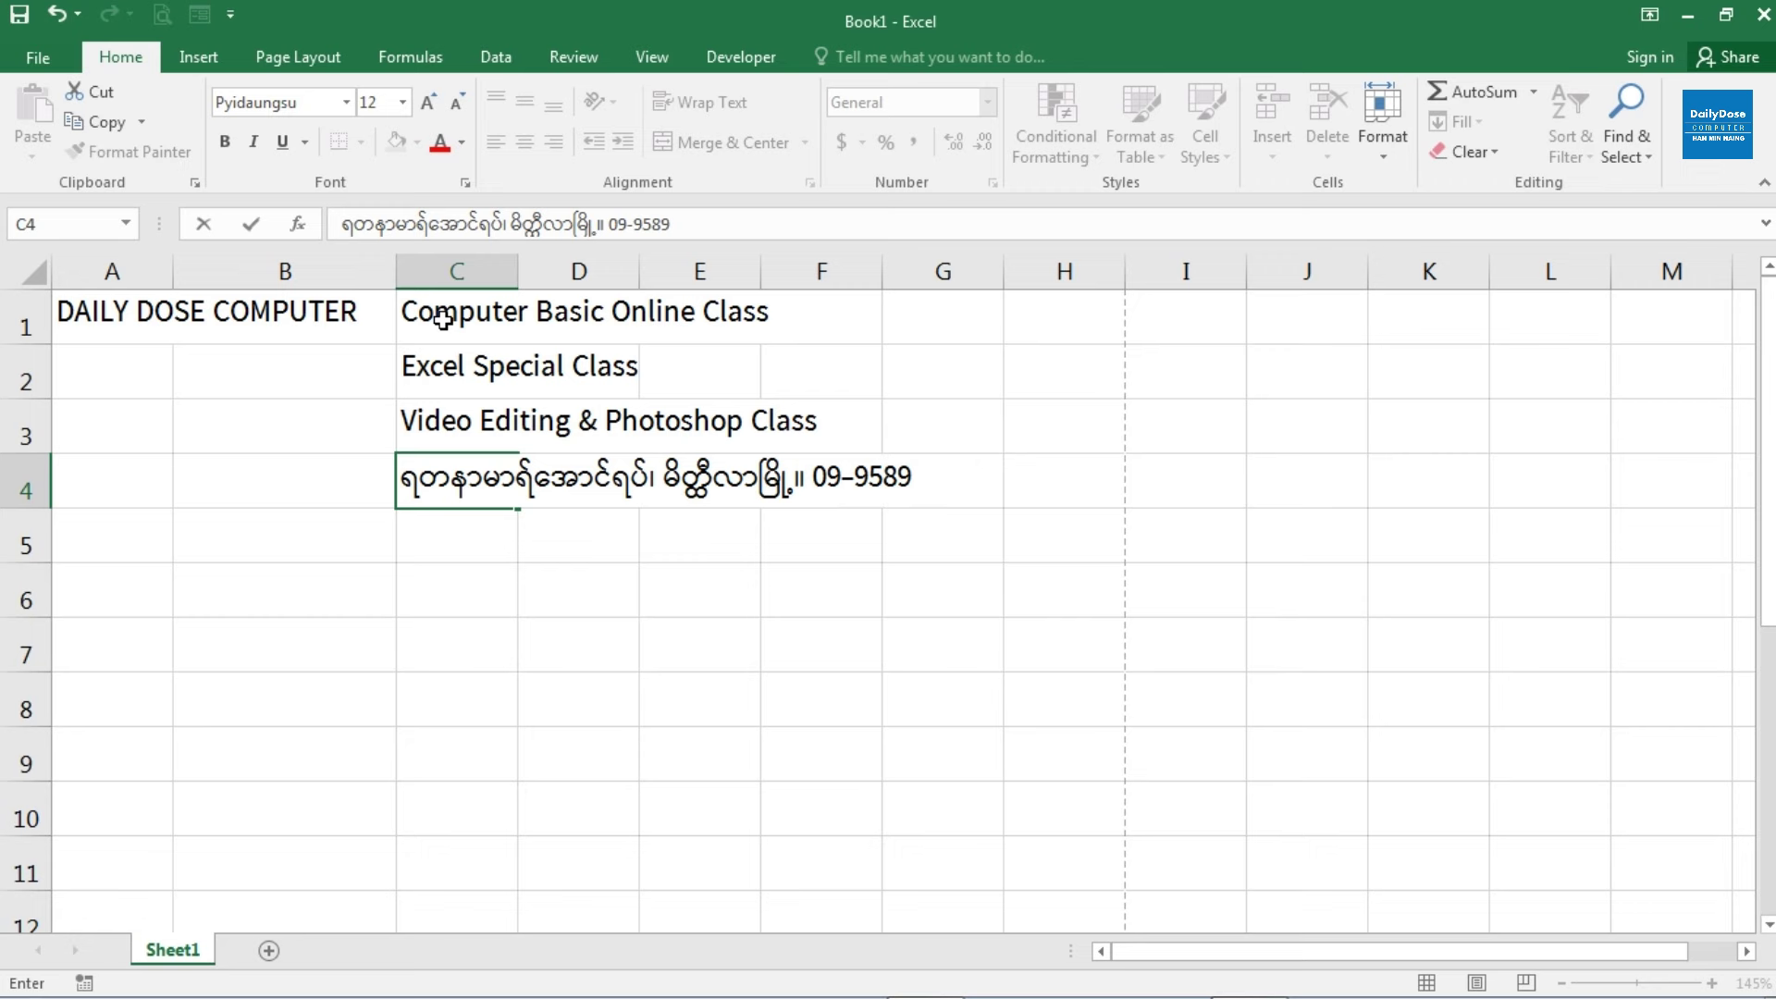
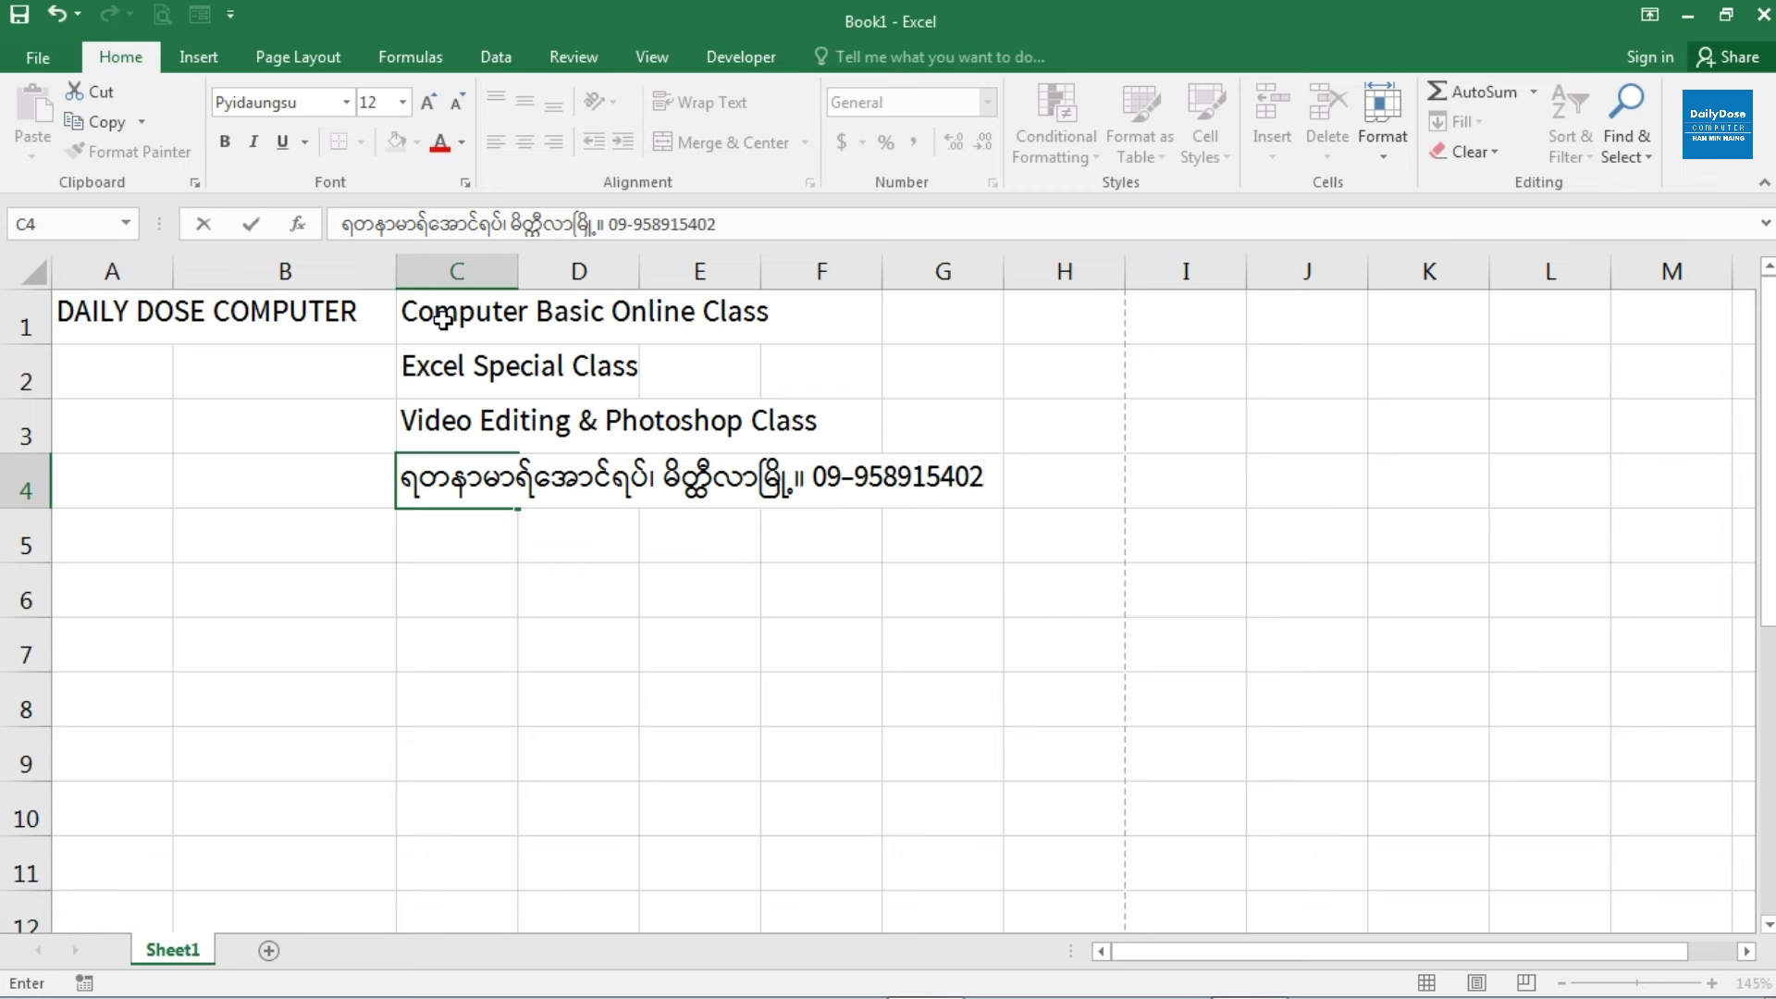
{"action": "key", "text": "Return"}
{"action": "key", "text": "alt+shift"}
{"action": "key", "text": "alt+p"}
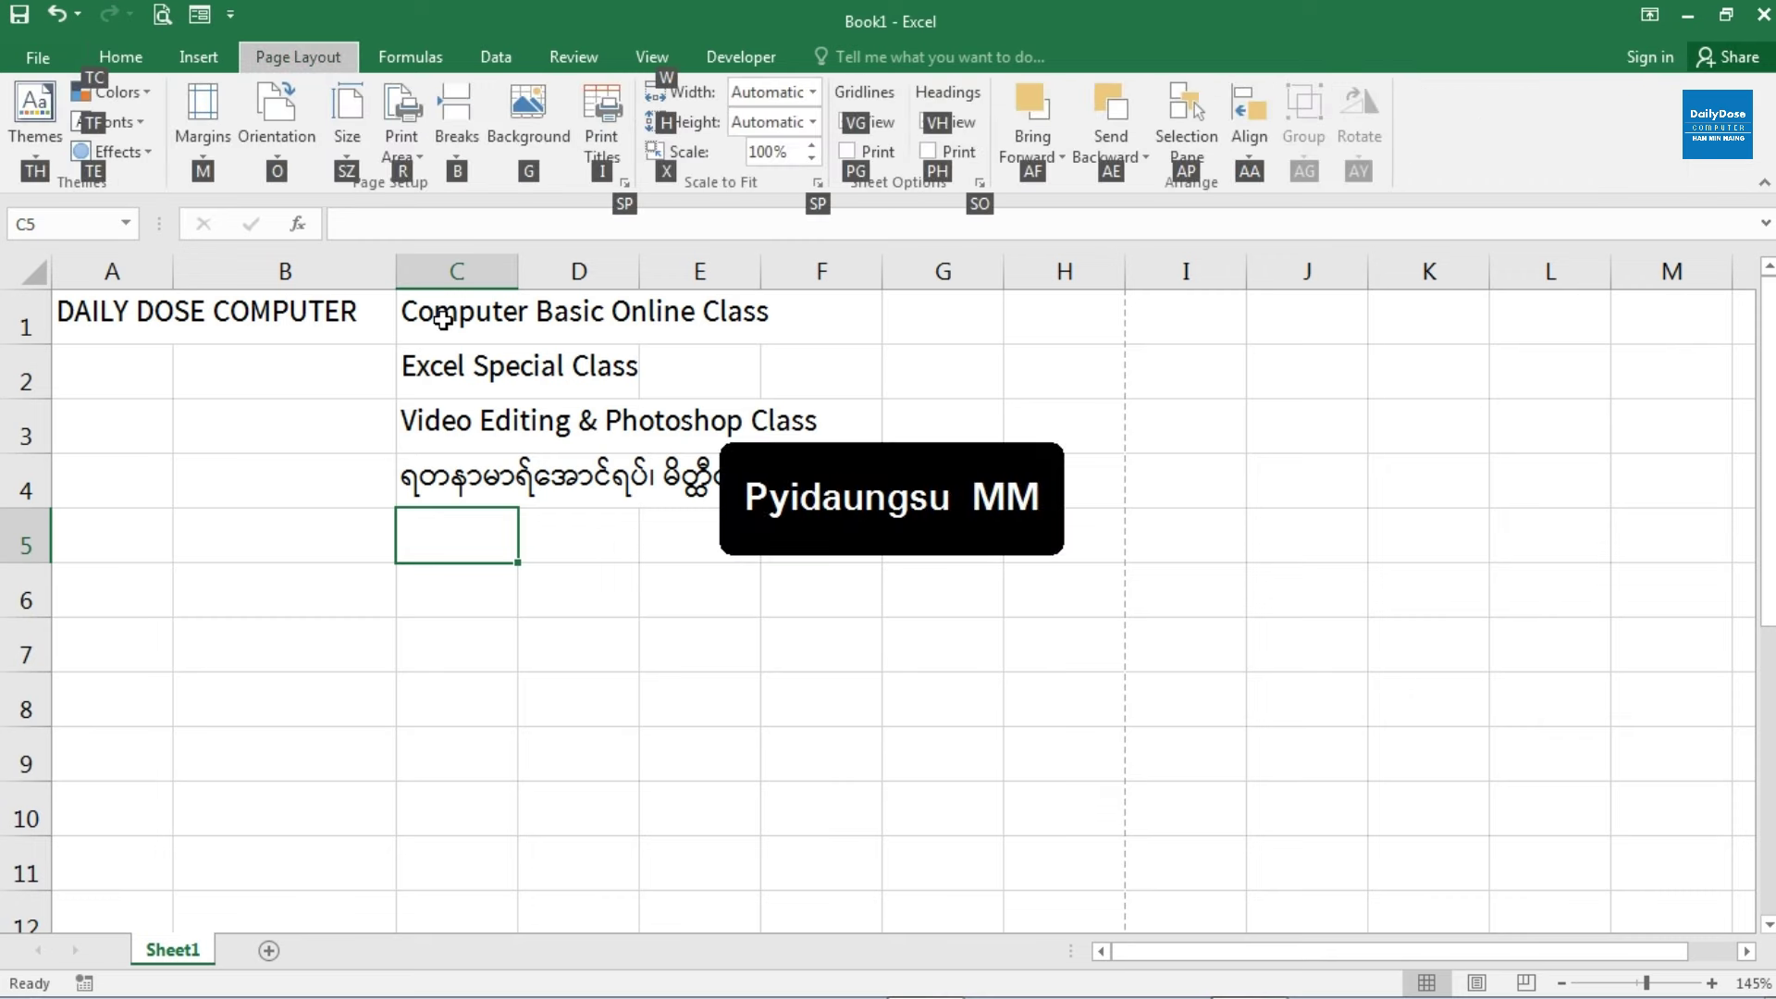
{"action": "key", "text": "ctrl+shift"}
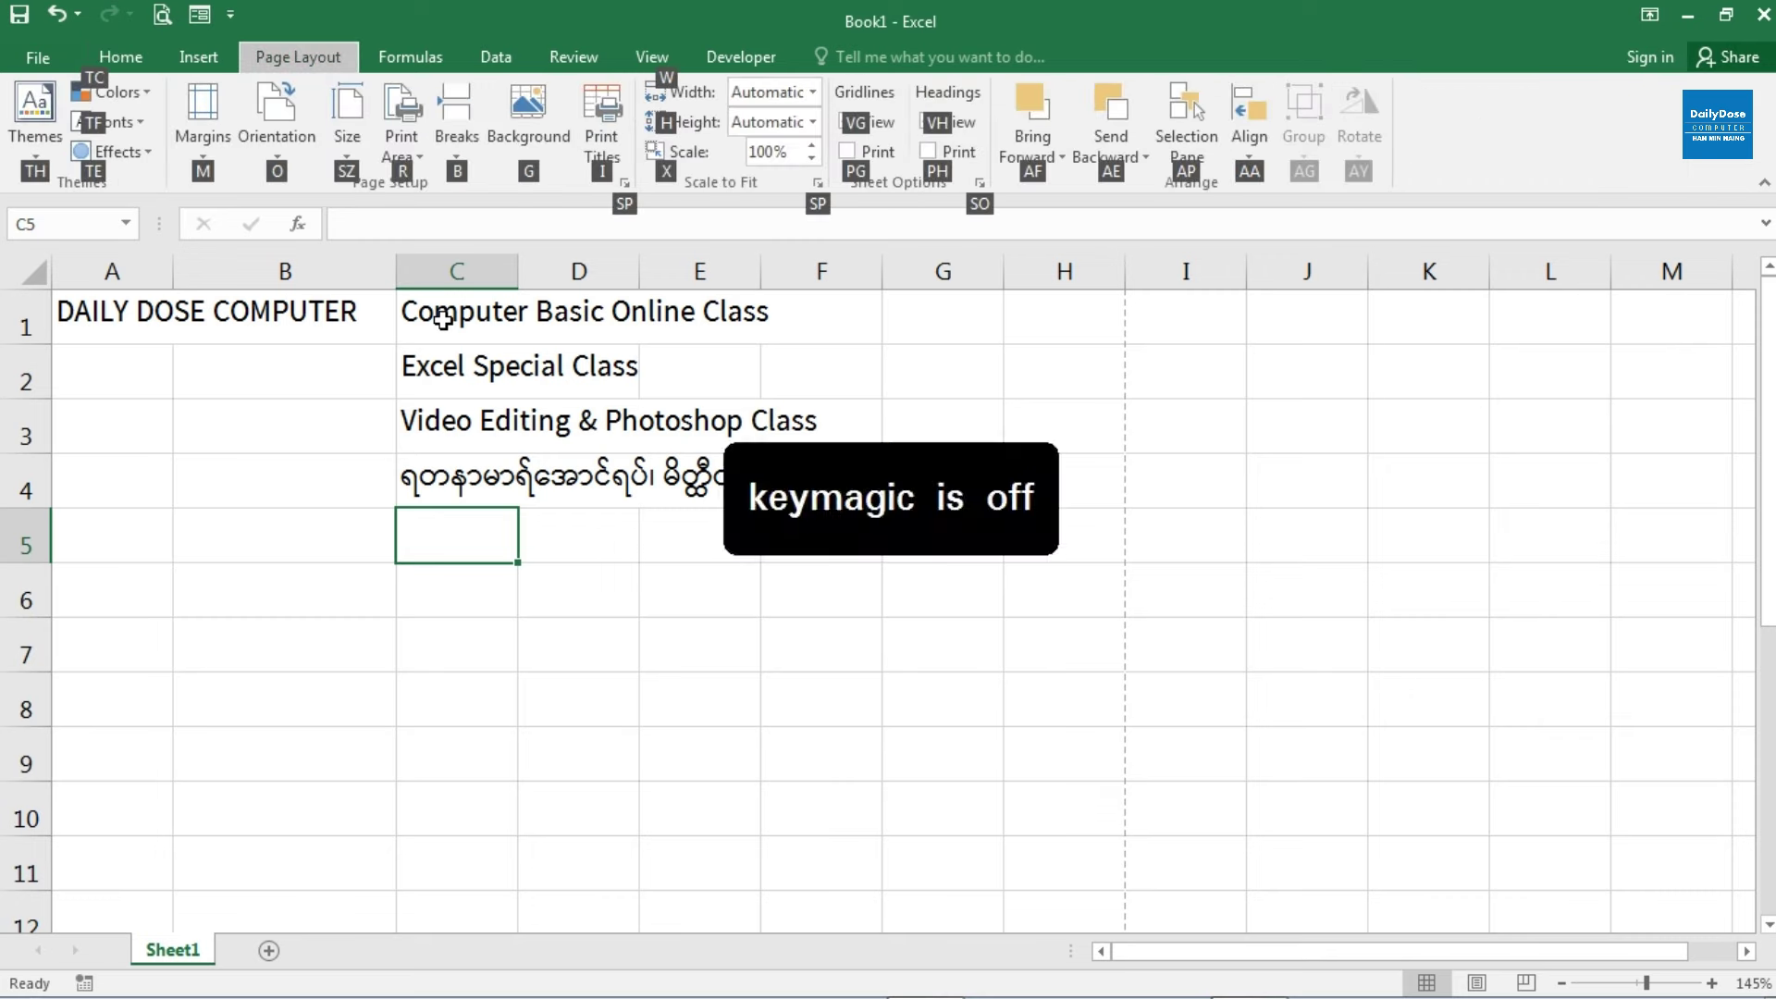
Enter the Kpay & Wavepay payment line with the shop's number in C5.
{"action": "left_click", "coordinate": [453, 538]}
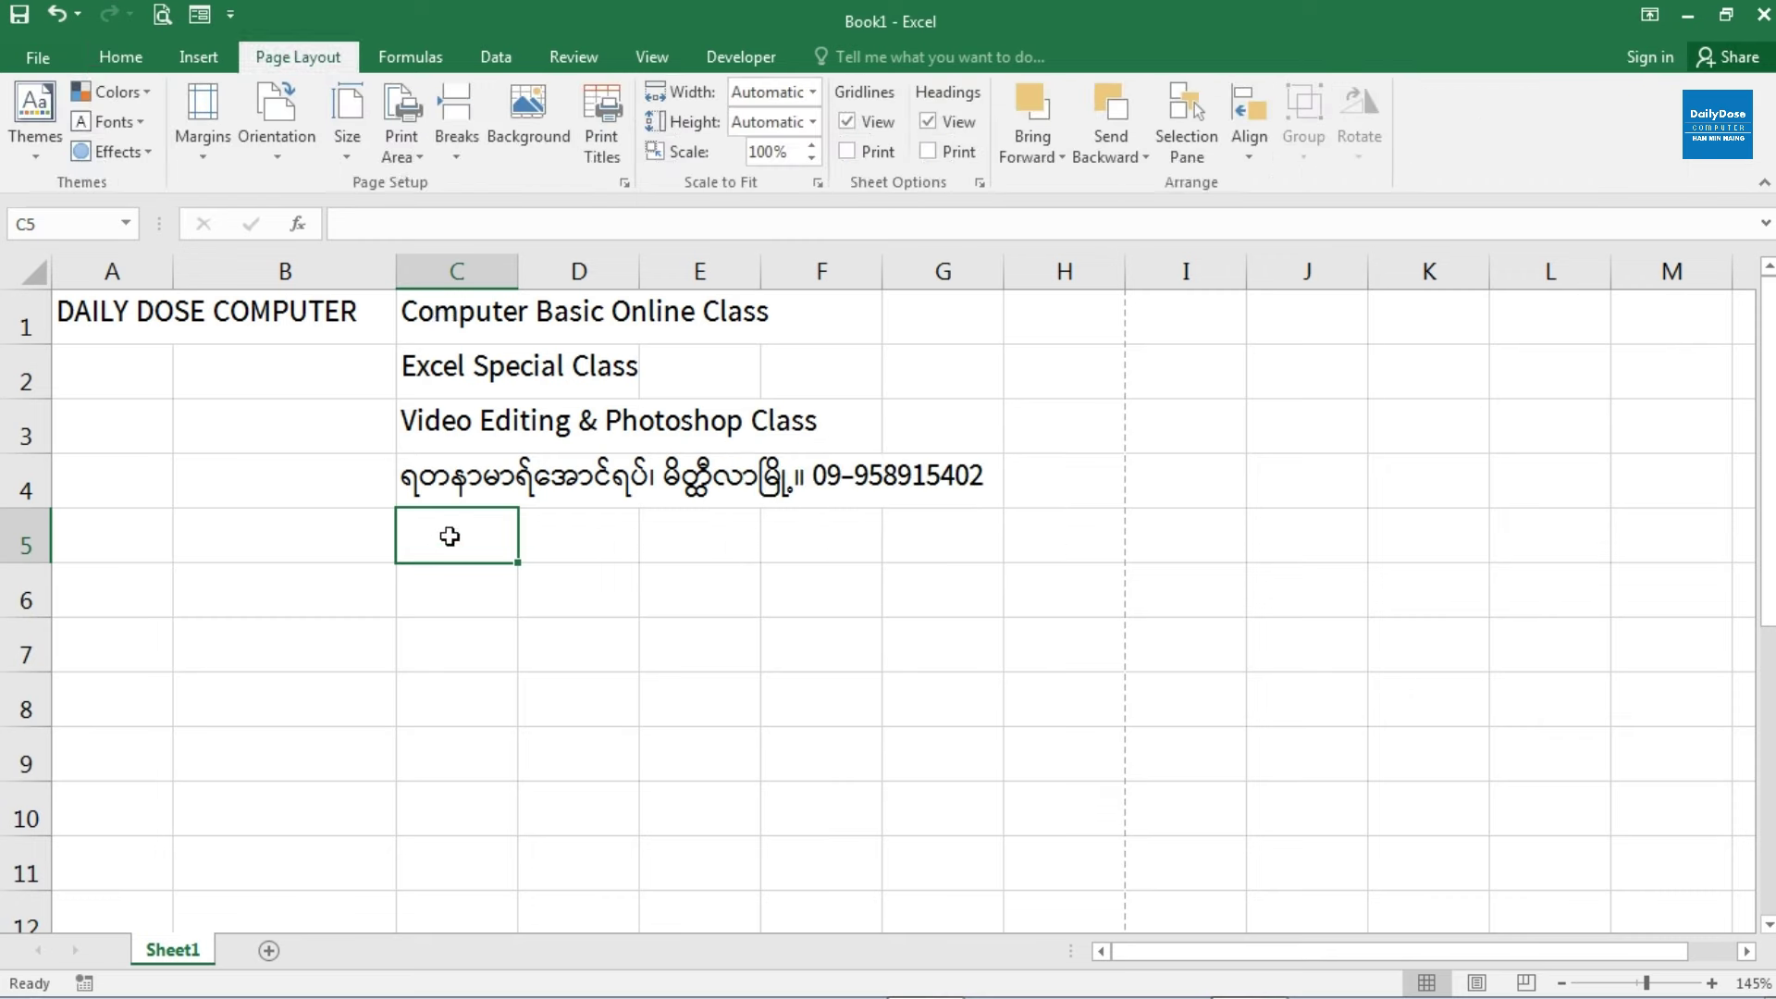
{"action": "type", "text": "(Kap"}
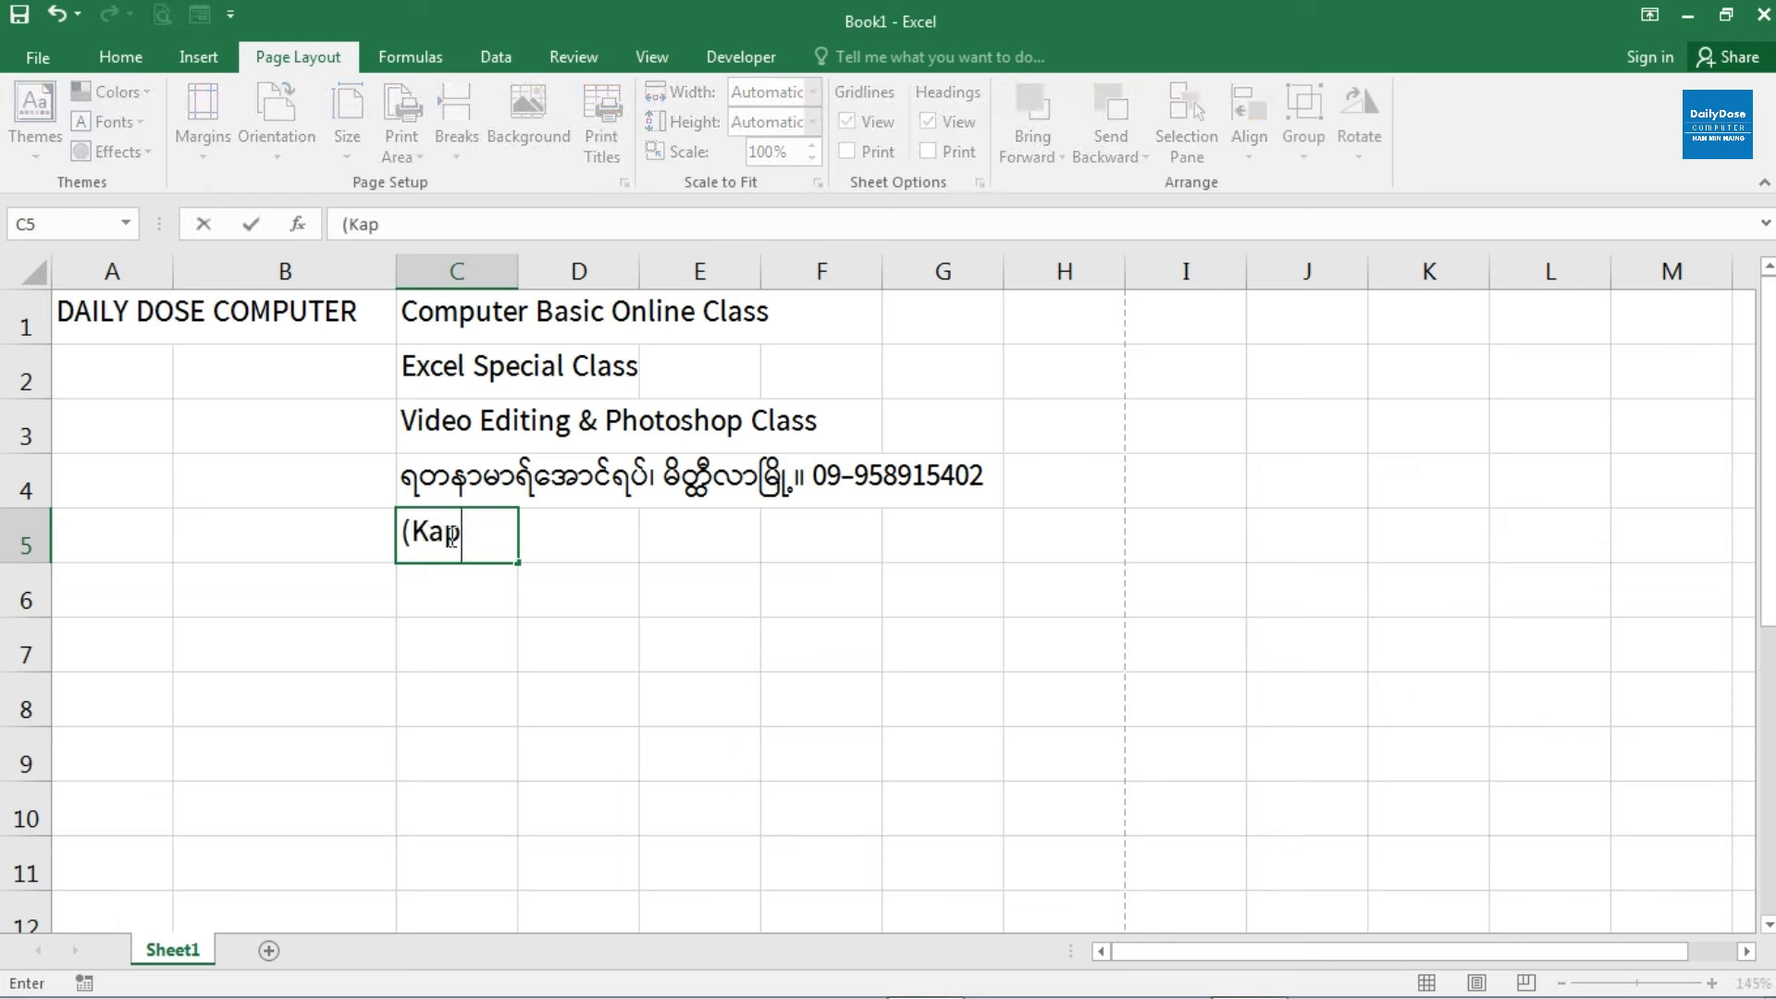
{"action": "key", "text": "BackSpace"}
{"action": "key", "text": "BackSpace"}
{"action": "type", "text": "pay "}
{"action": "type", "text": "& w"}
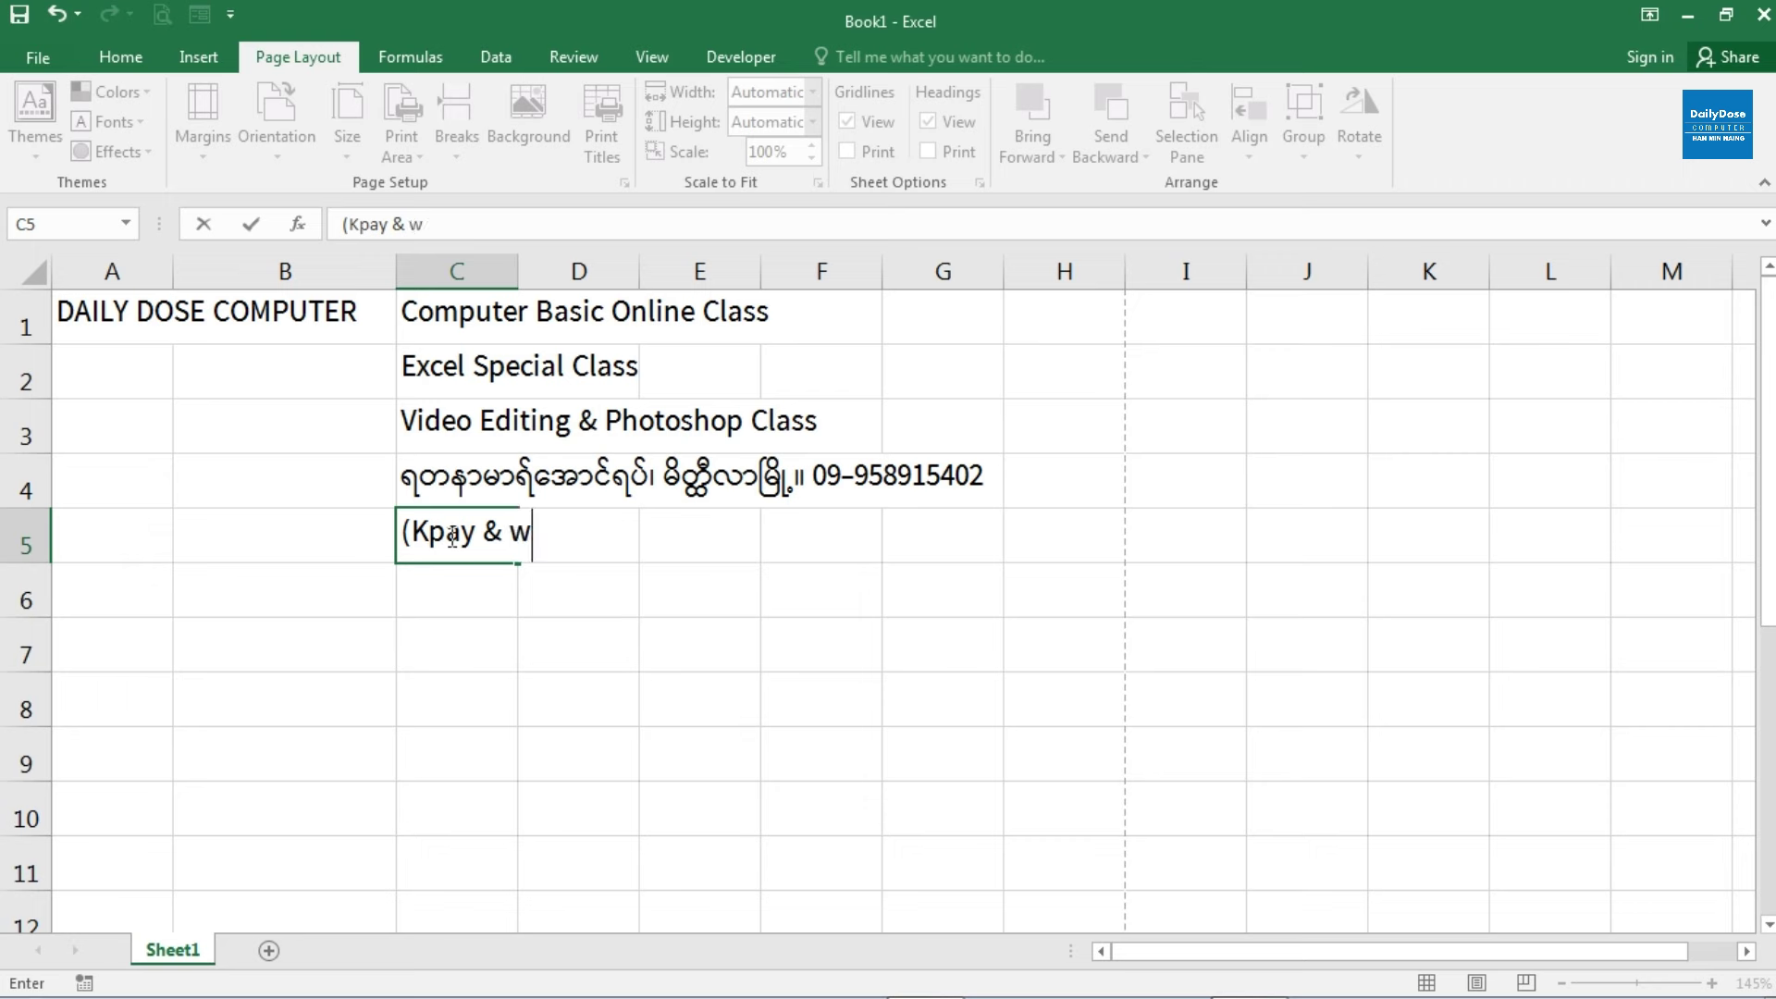
{"action": "key", "text": "BackSpace"}
{"action": "type", "text": "Wave"}
{"action": "type", "text": "p"}
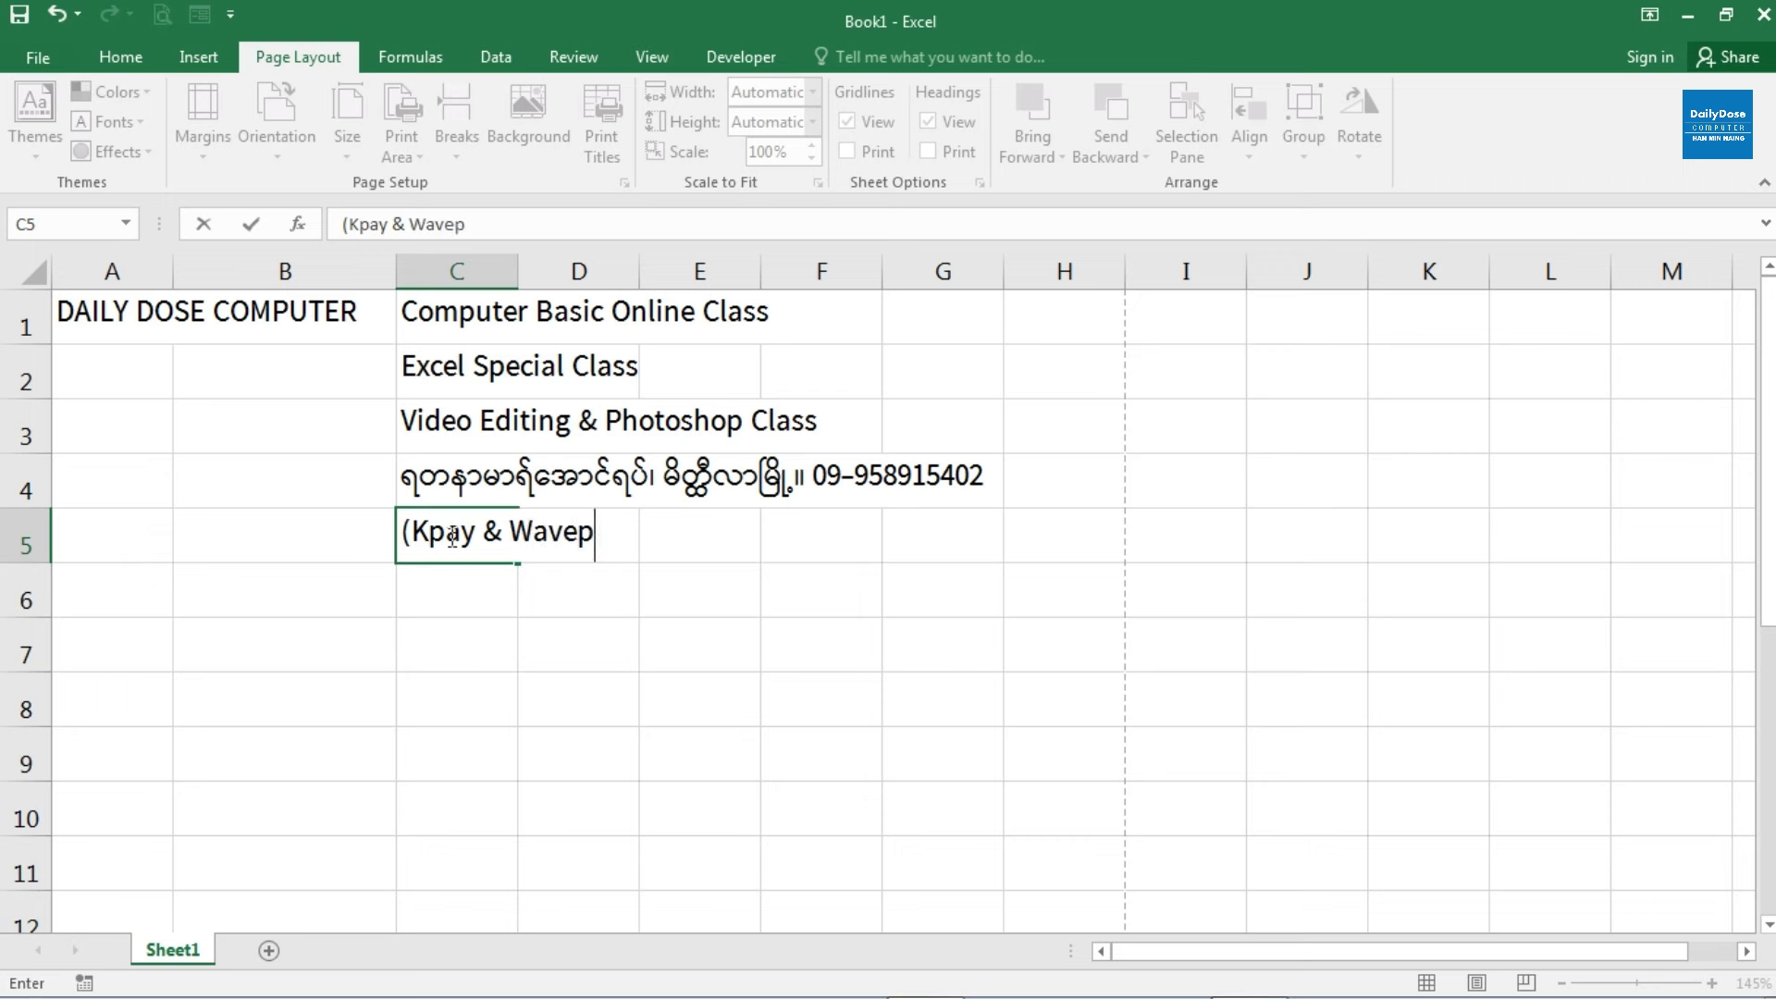
{"action": "type", "text": "ay : "}
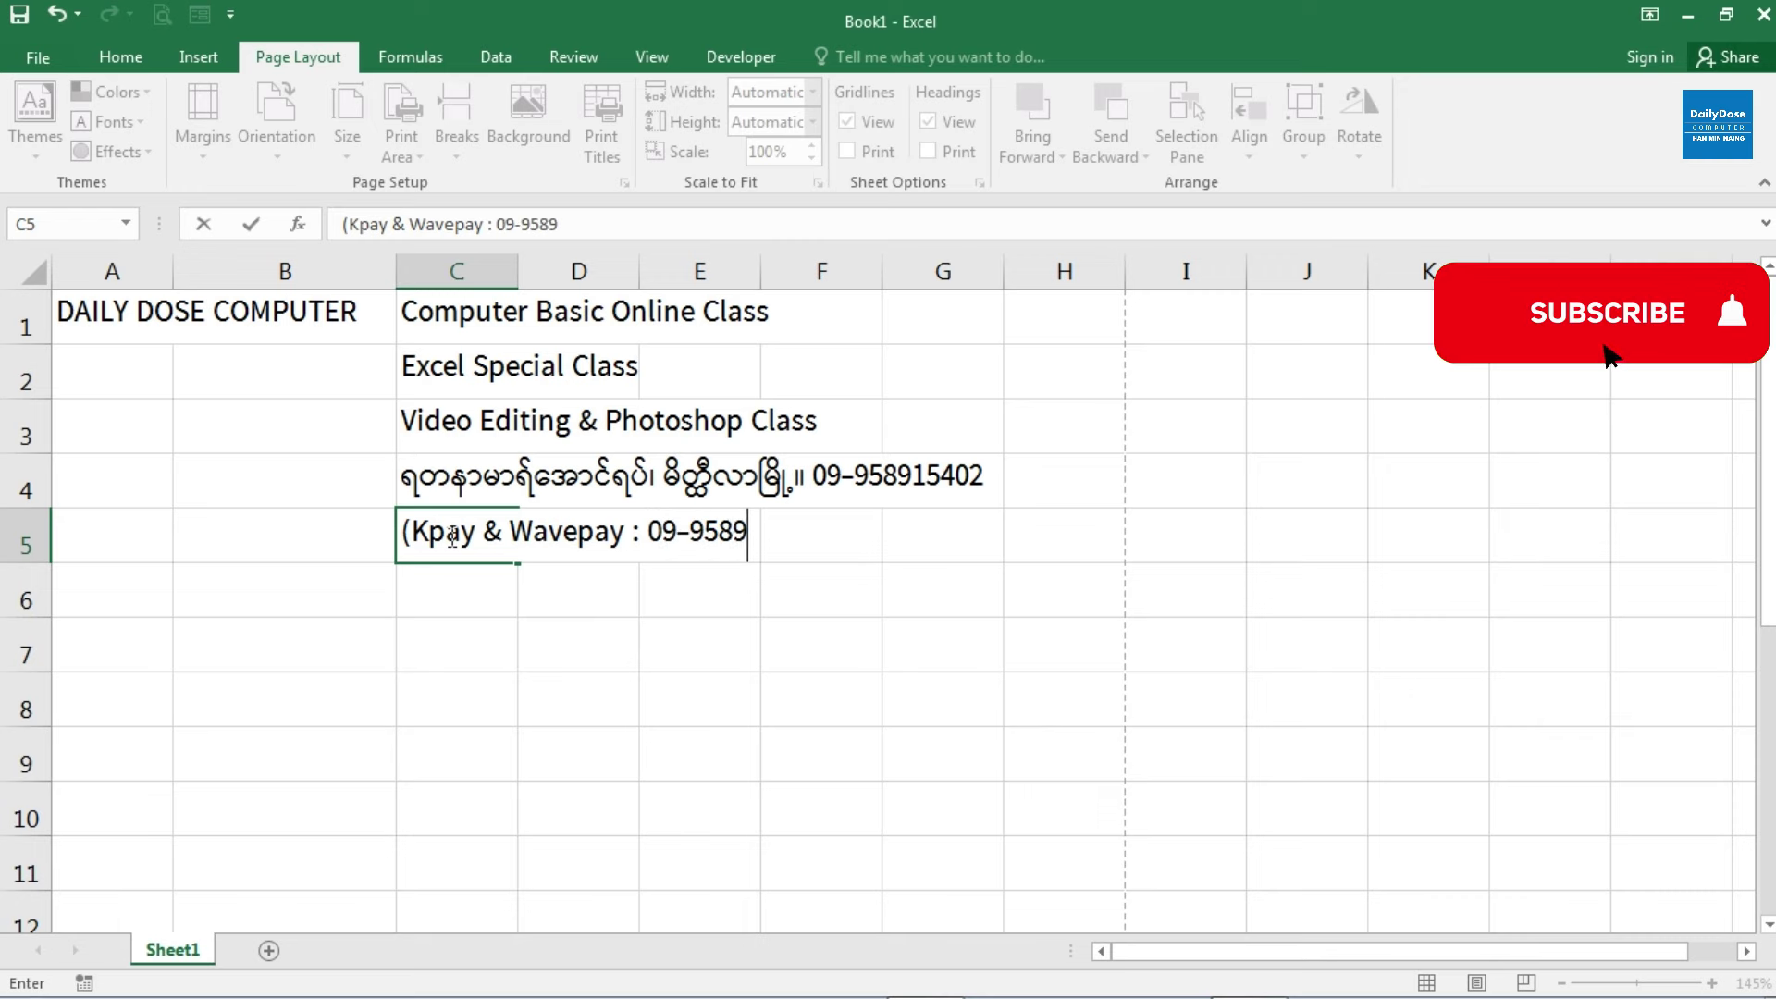
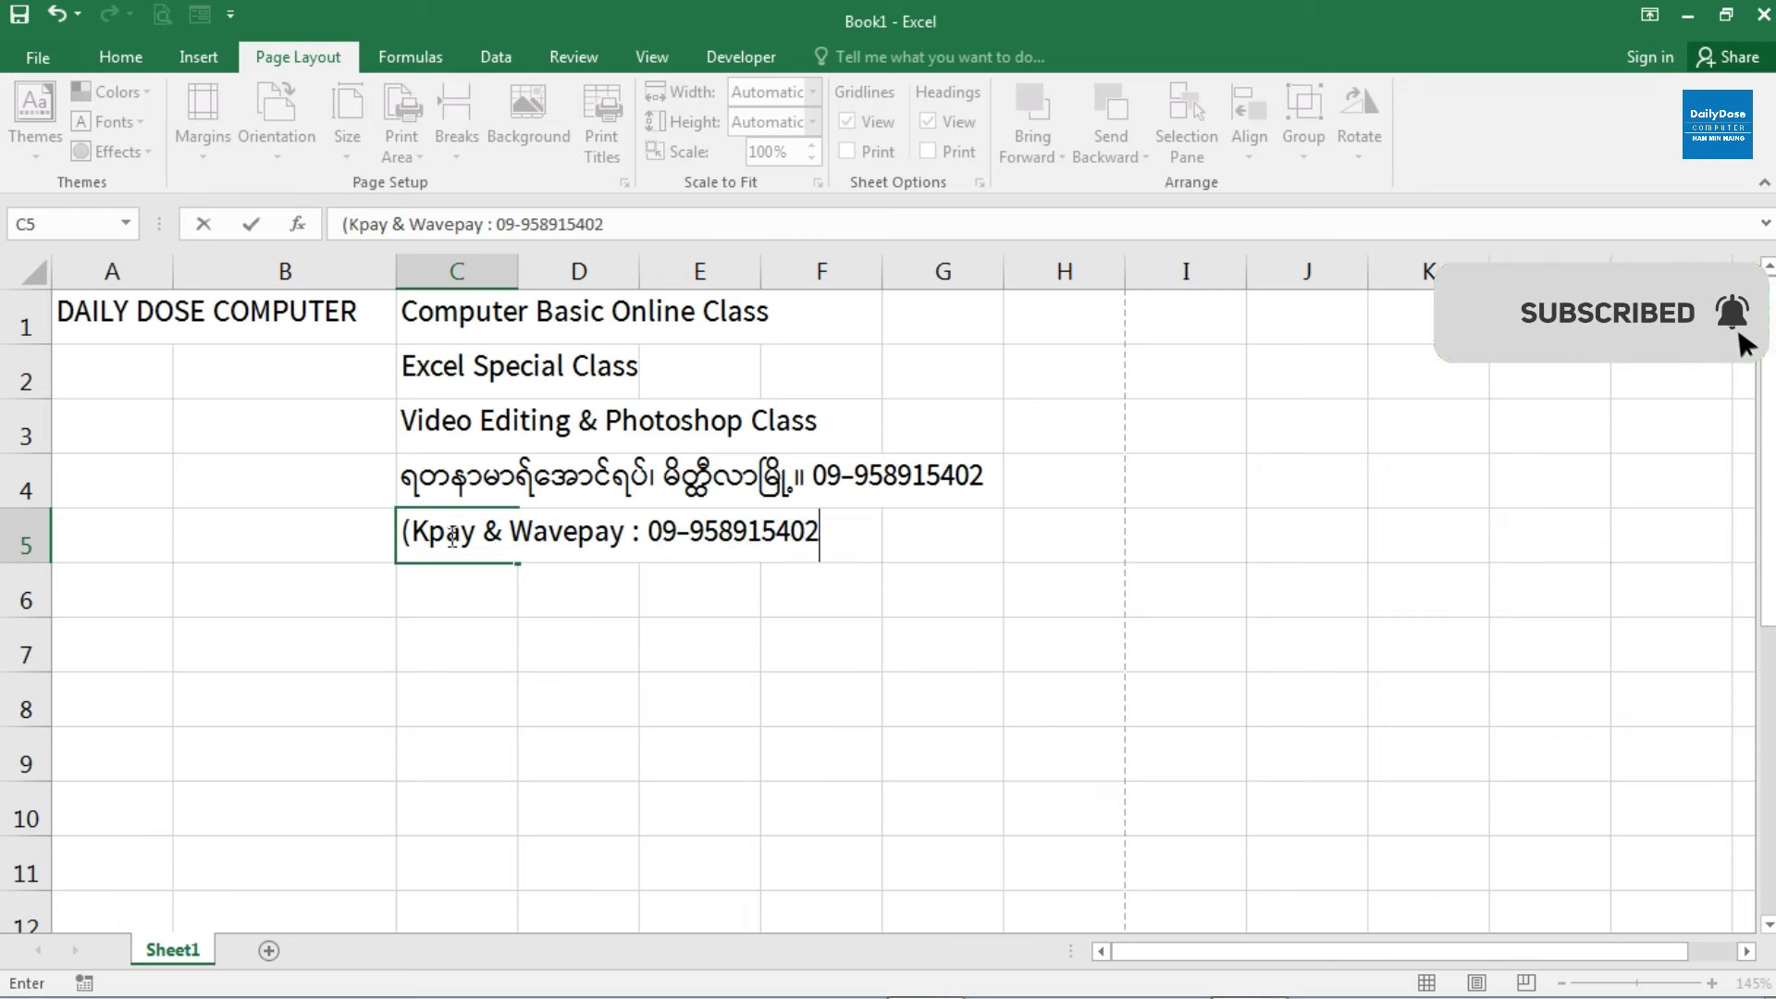
{"action": "type", "text": ")"}
{"action": "left_click", "coordinate": [225, 491]}
{"action": "left_click_drag", "start_coordinate": [92, 314], "coordinate": [811, 514]}
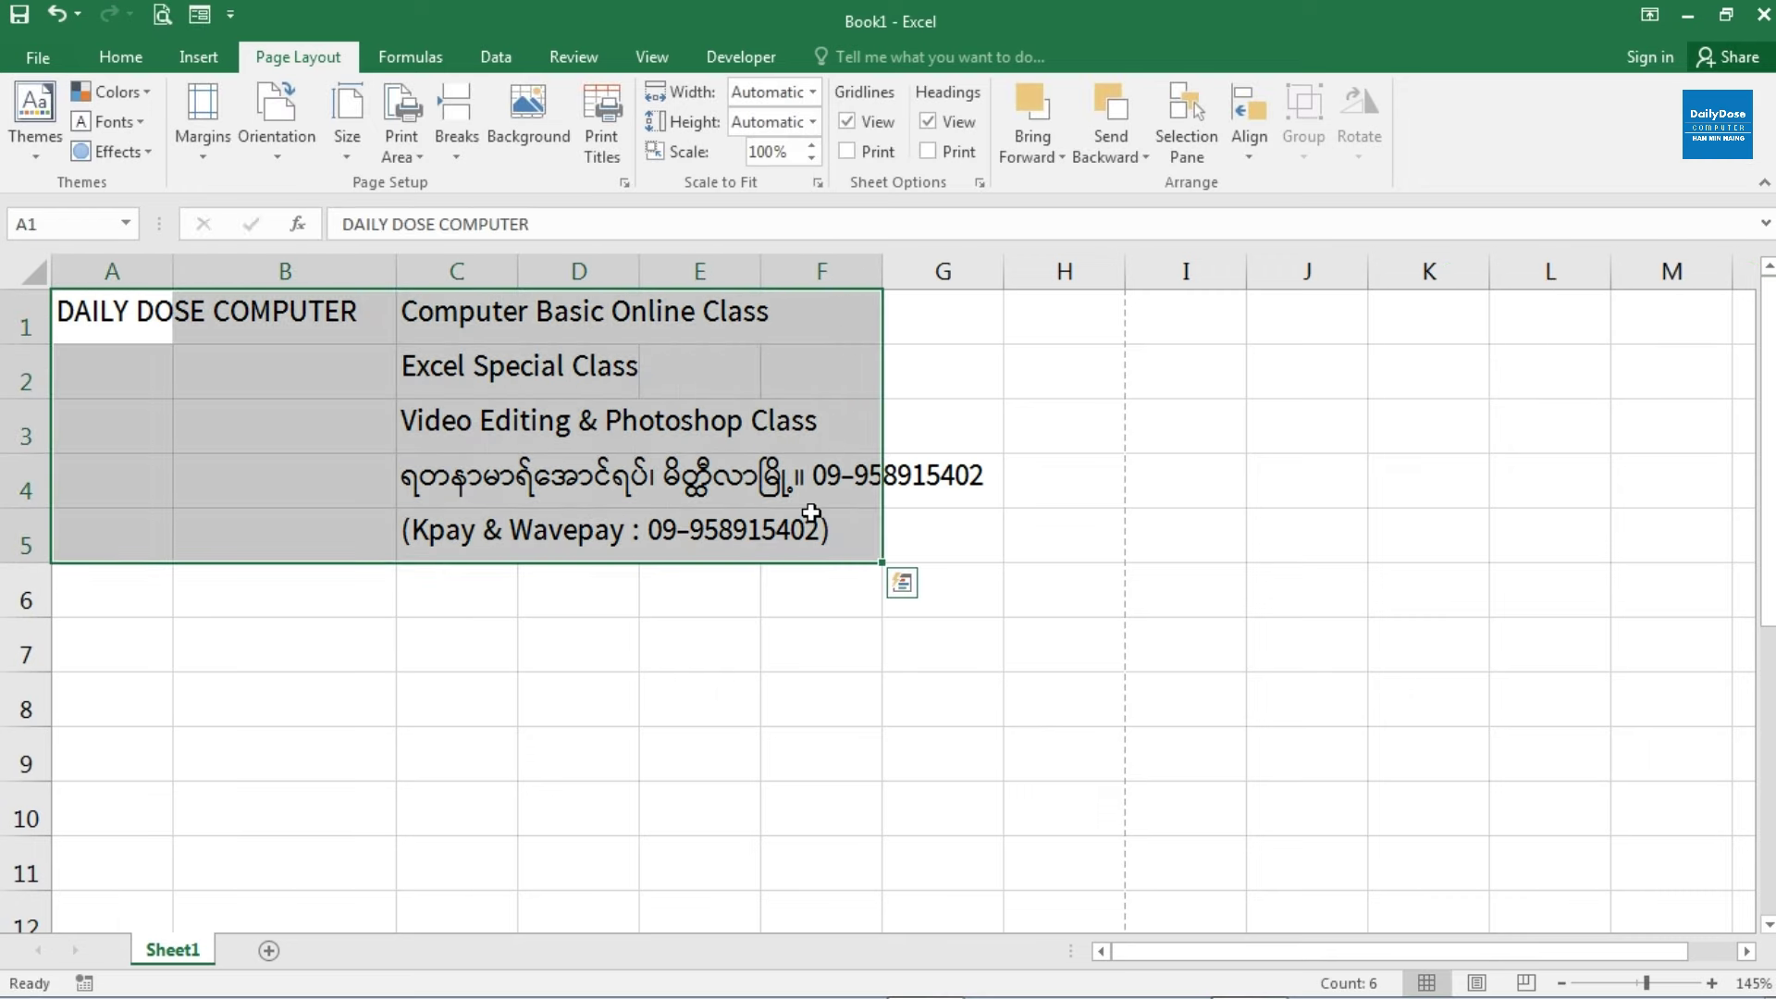
{"action": "left_click", "coordinate": [521, 443]}
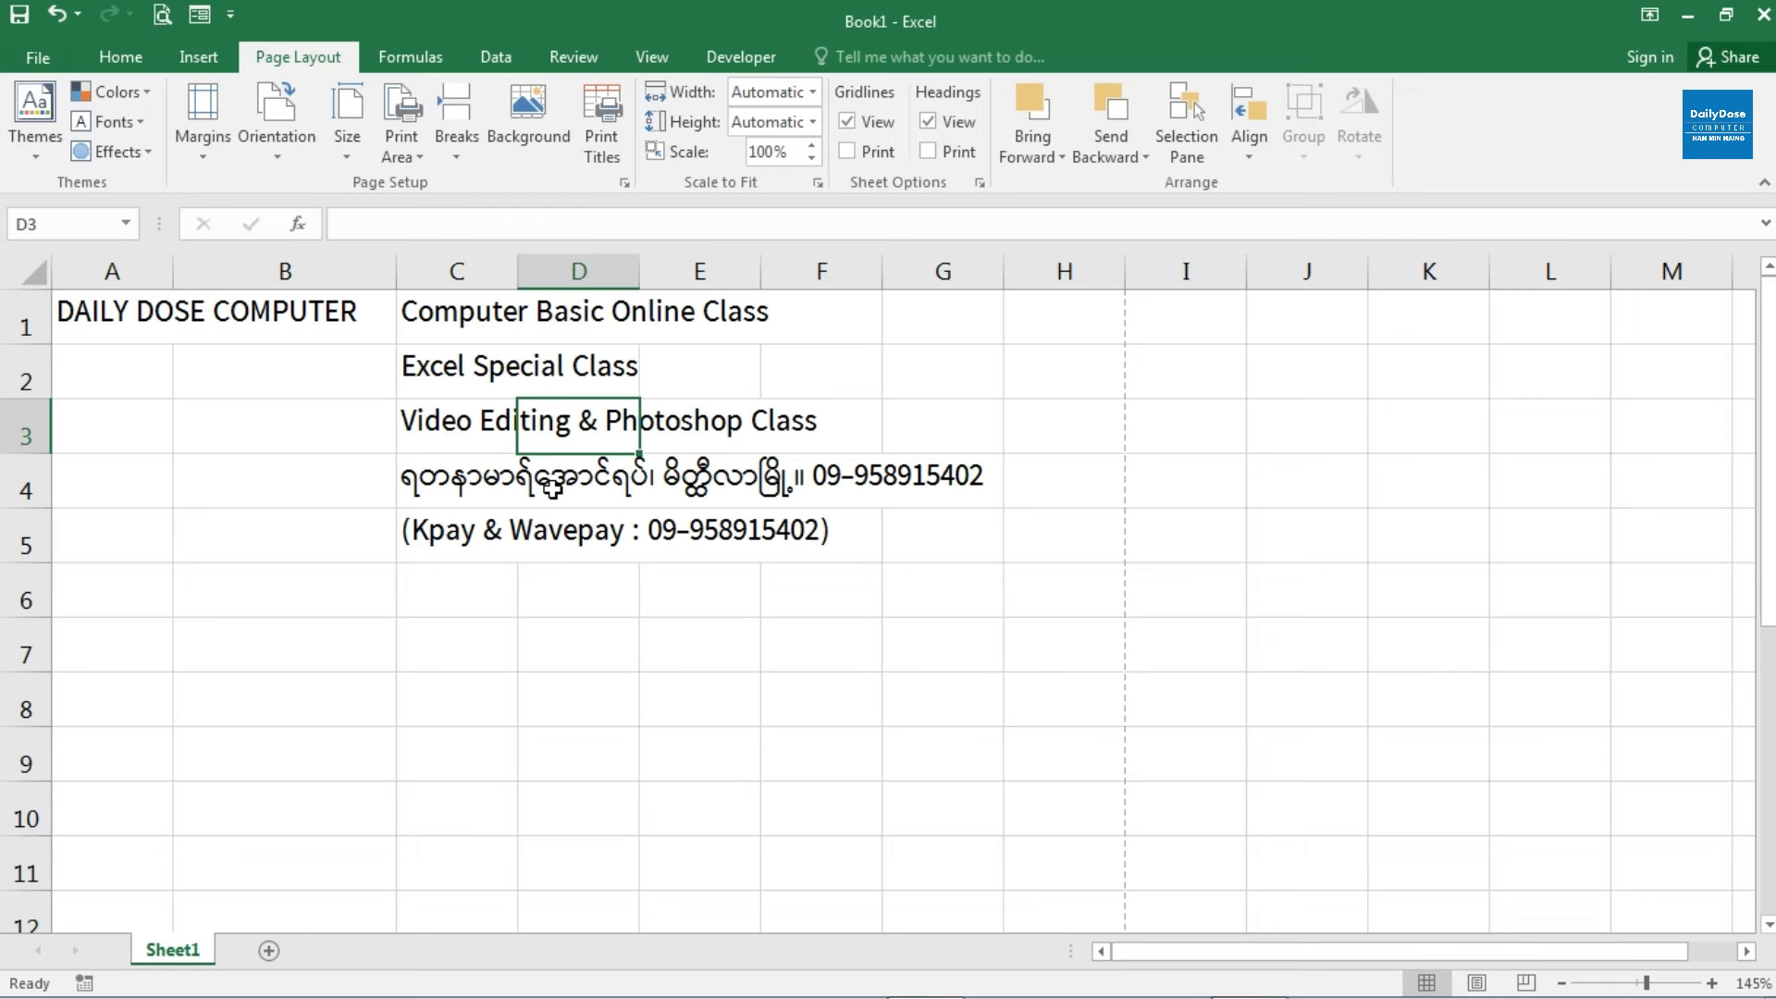
{"action": "left_click", "coordinate": [28, 593]}
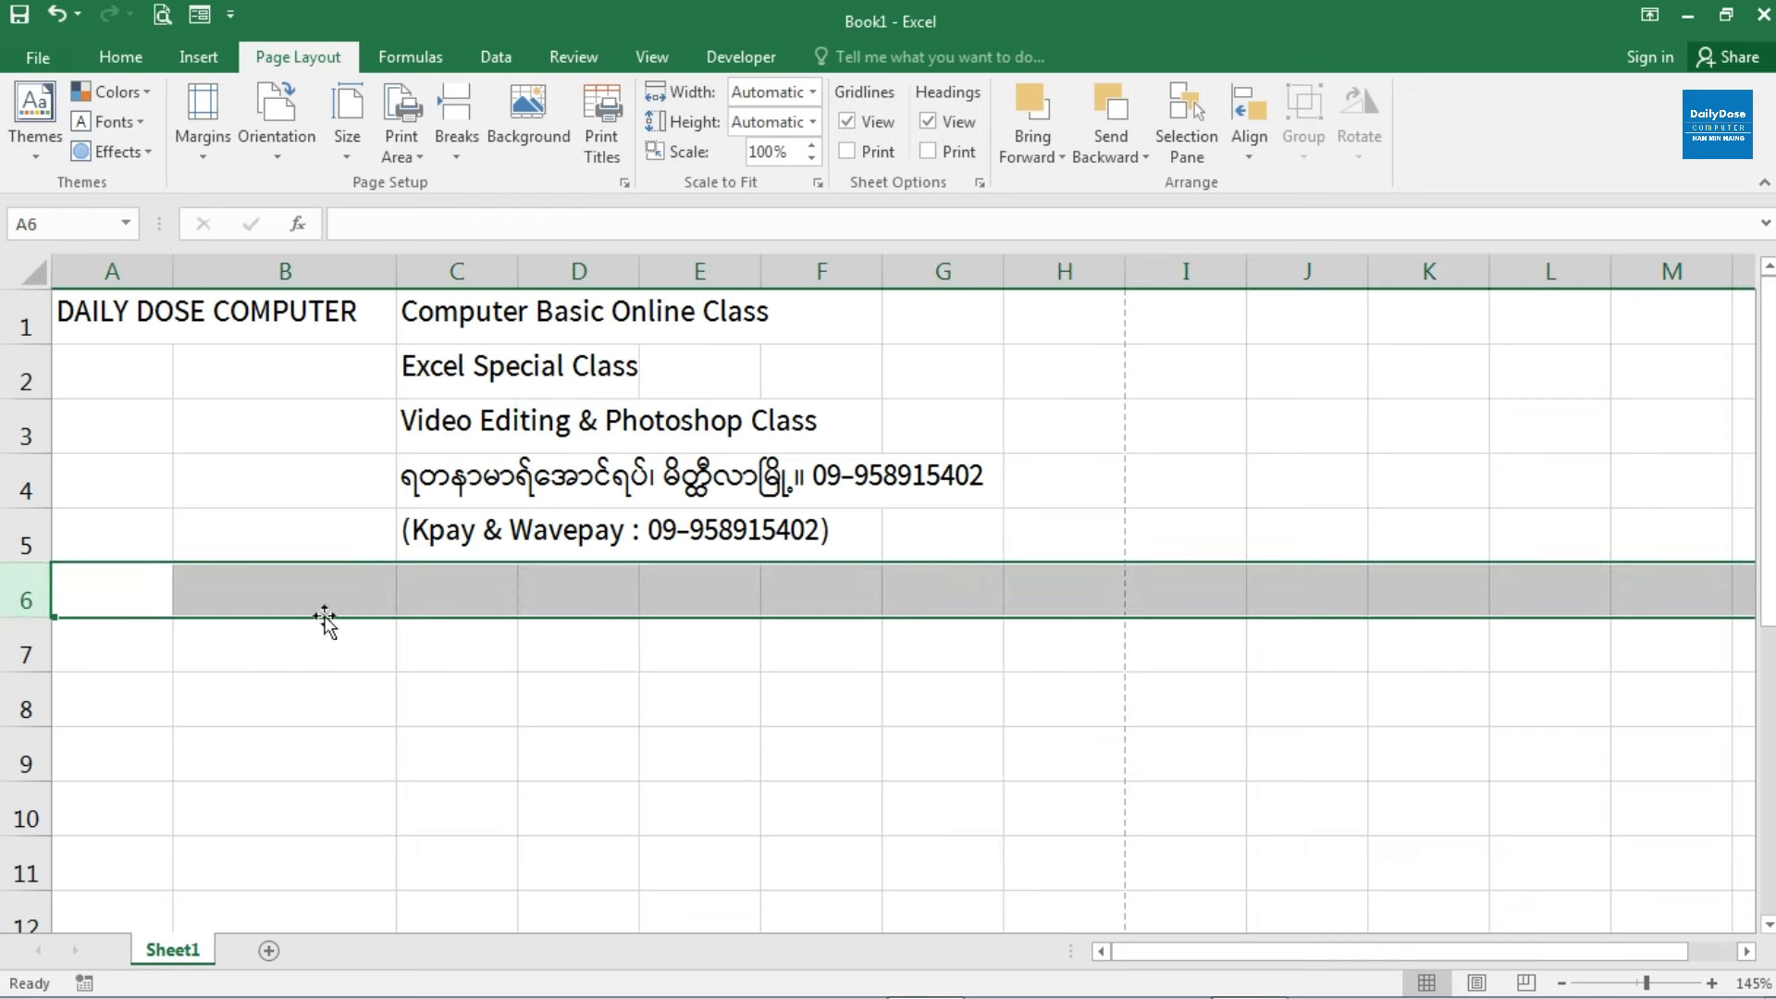
Enter the labels Customer's Name in A7 and Phone & Address in A8.
{"action": "left_click", "coordinate": [89, 645]}
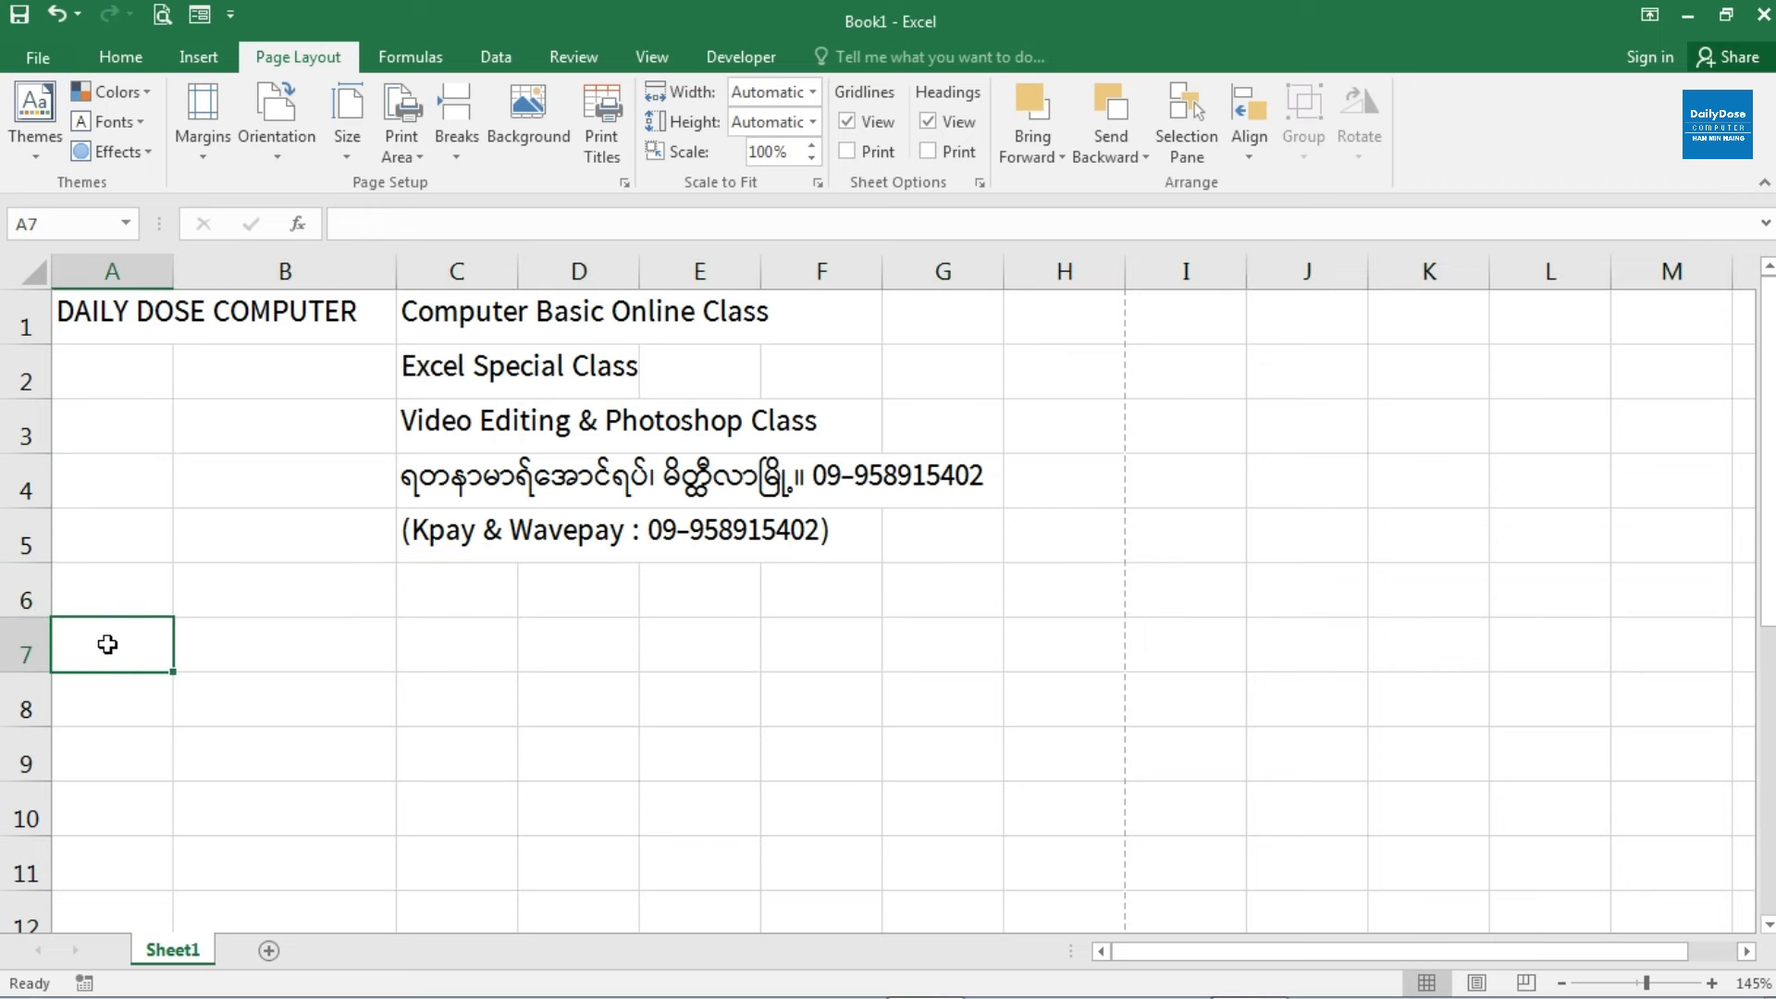
{"action": "type", "text": "Cust"}
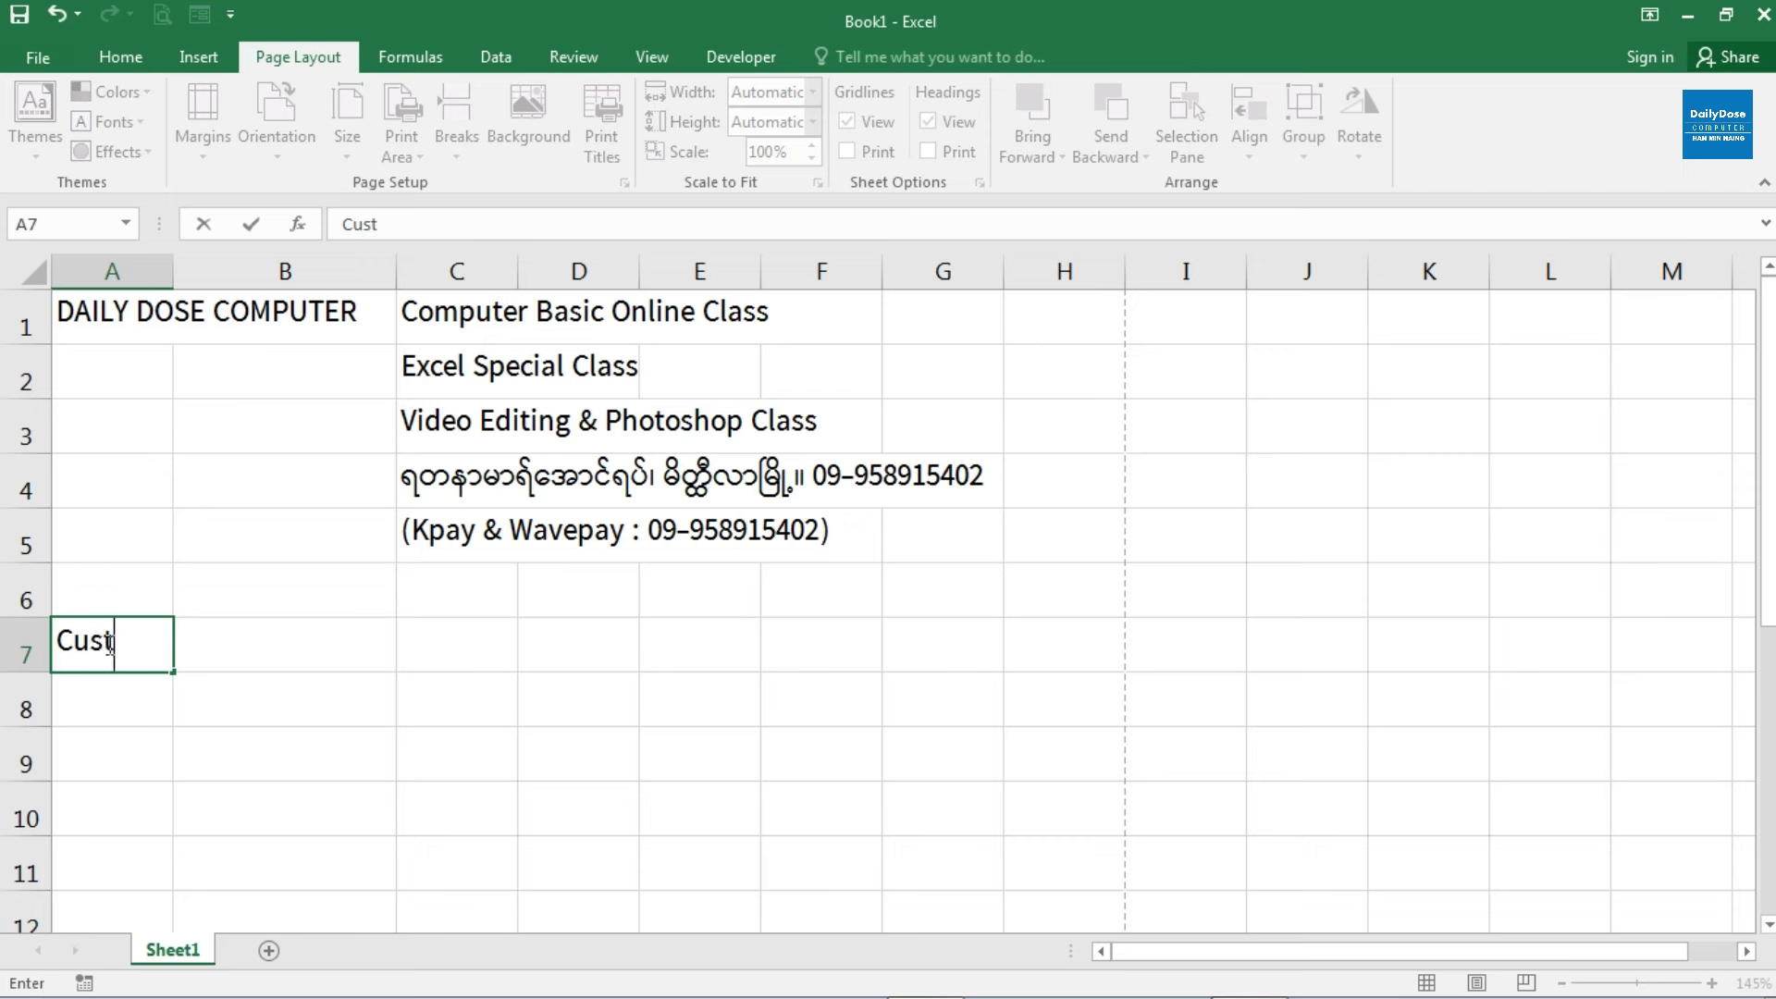
{"action": "type", "text": "omer's n"}
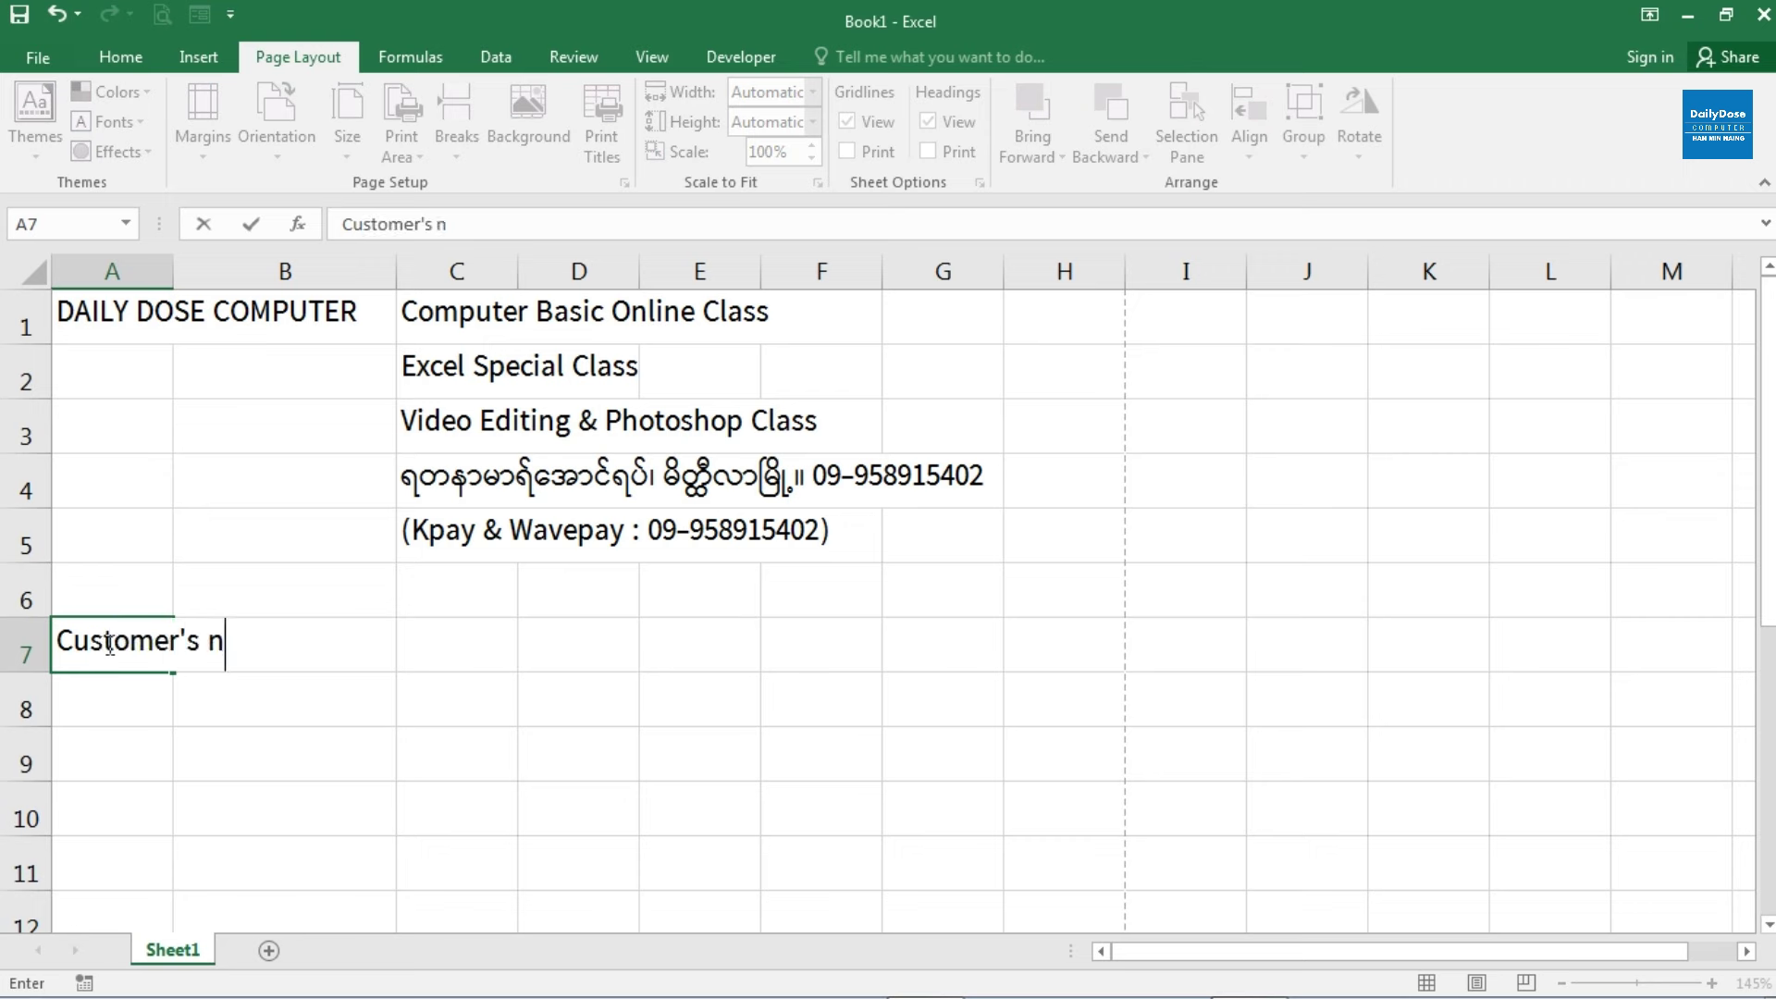
{"action": "key", "text": "BackSpace"}
{"action": "type", "text": "Name"}
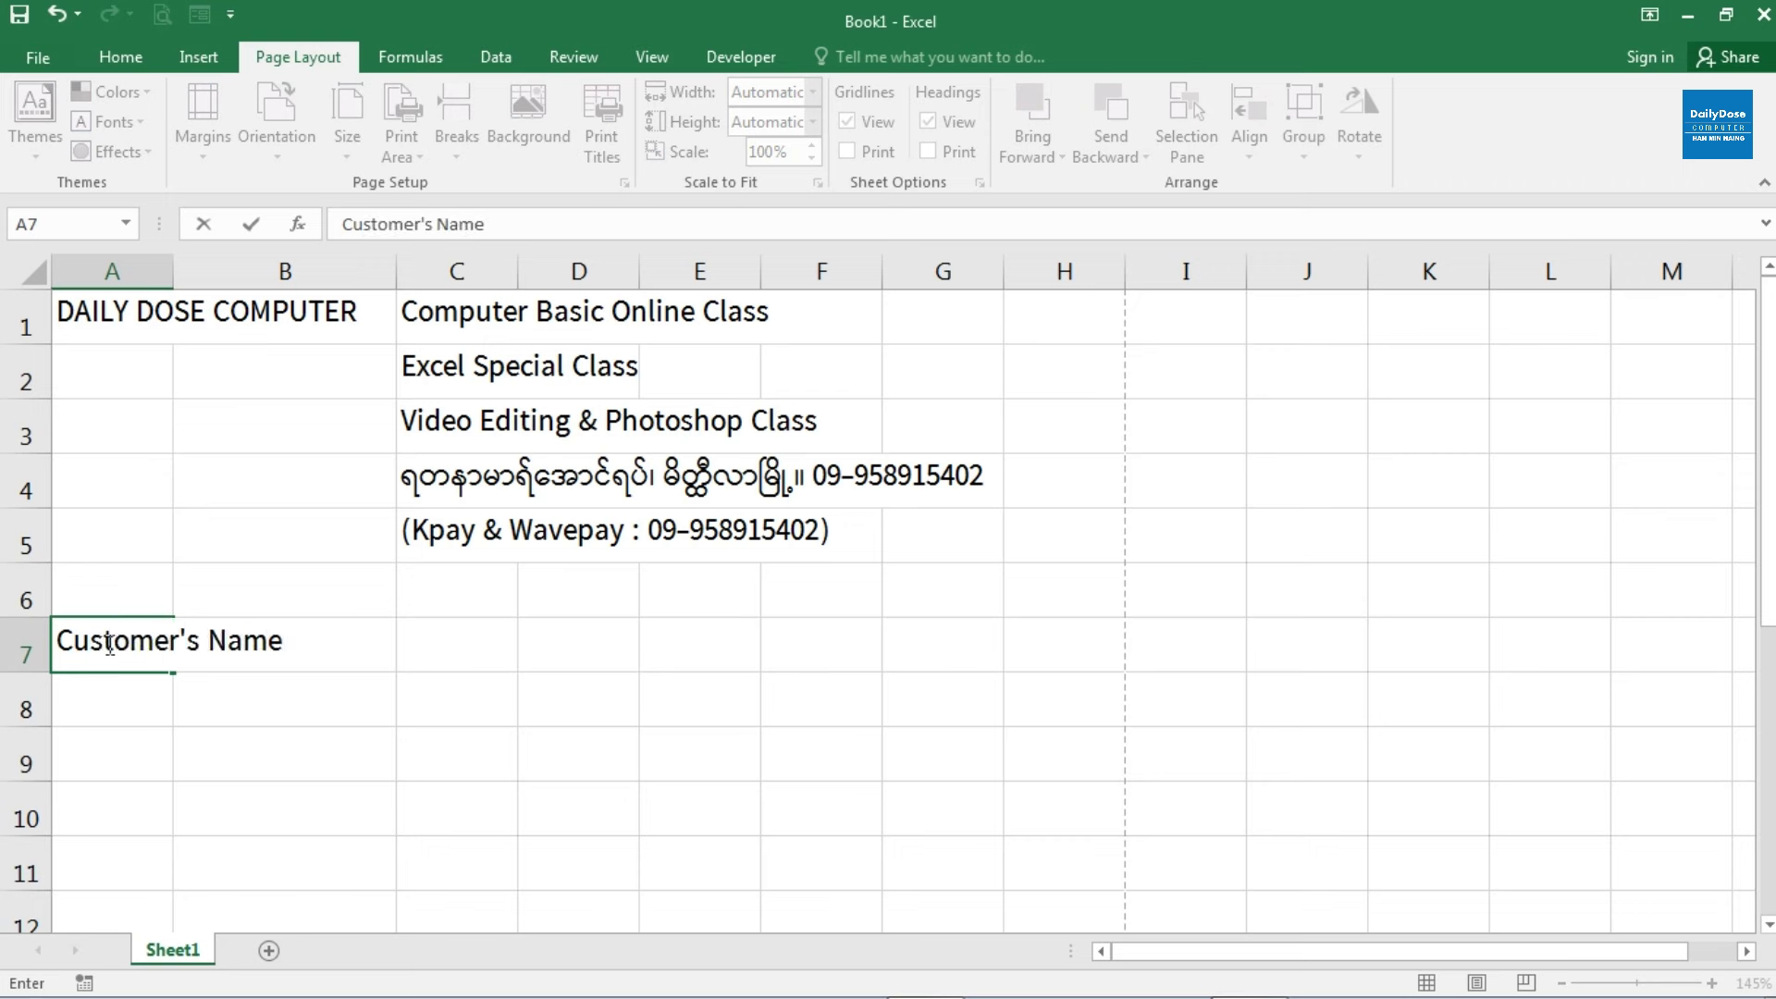
{"action": "key", "text": "Return"}
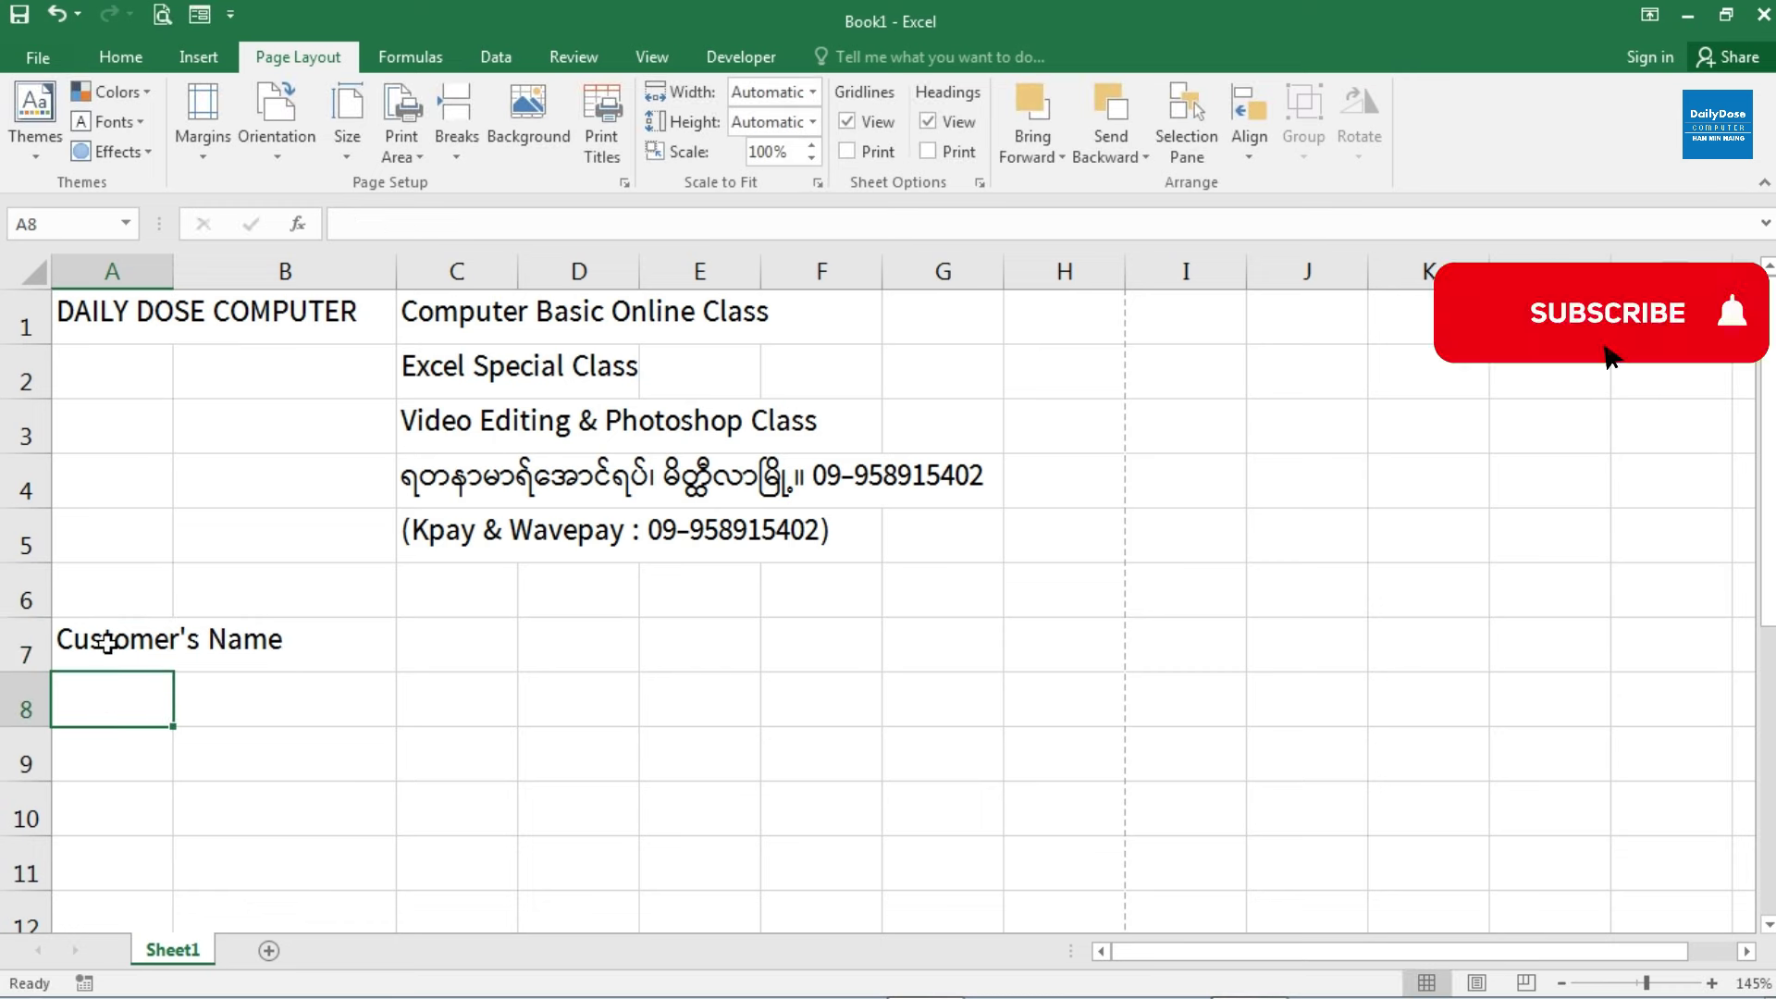
{"action": "type", "text": "Phone"}
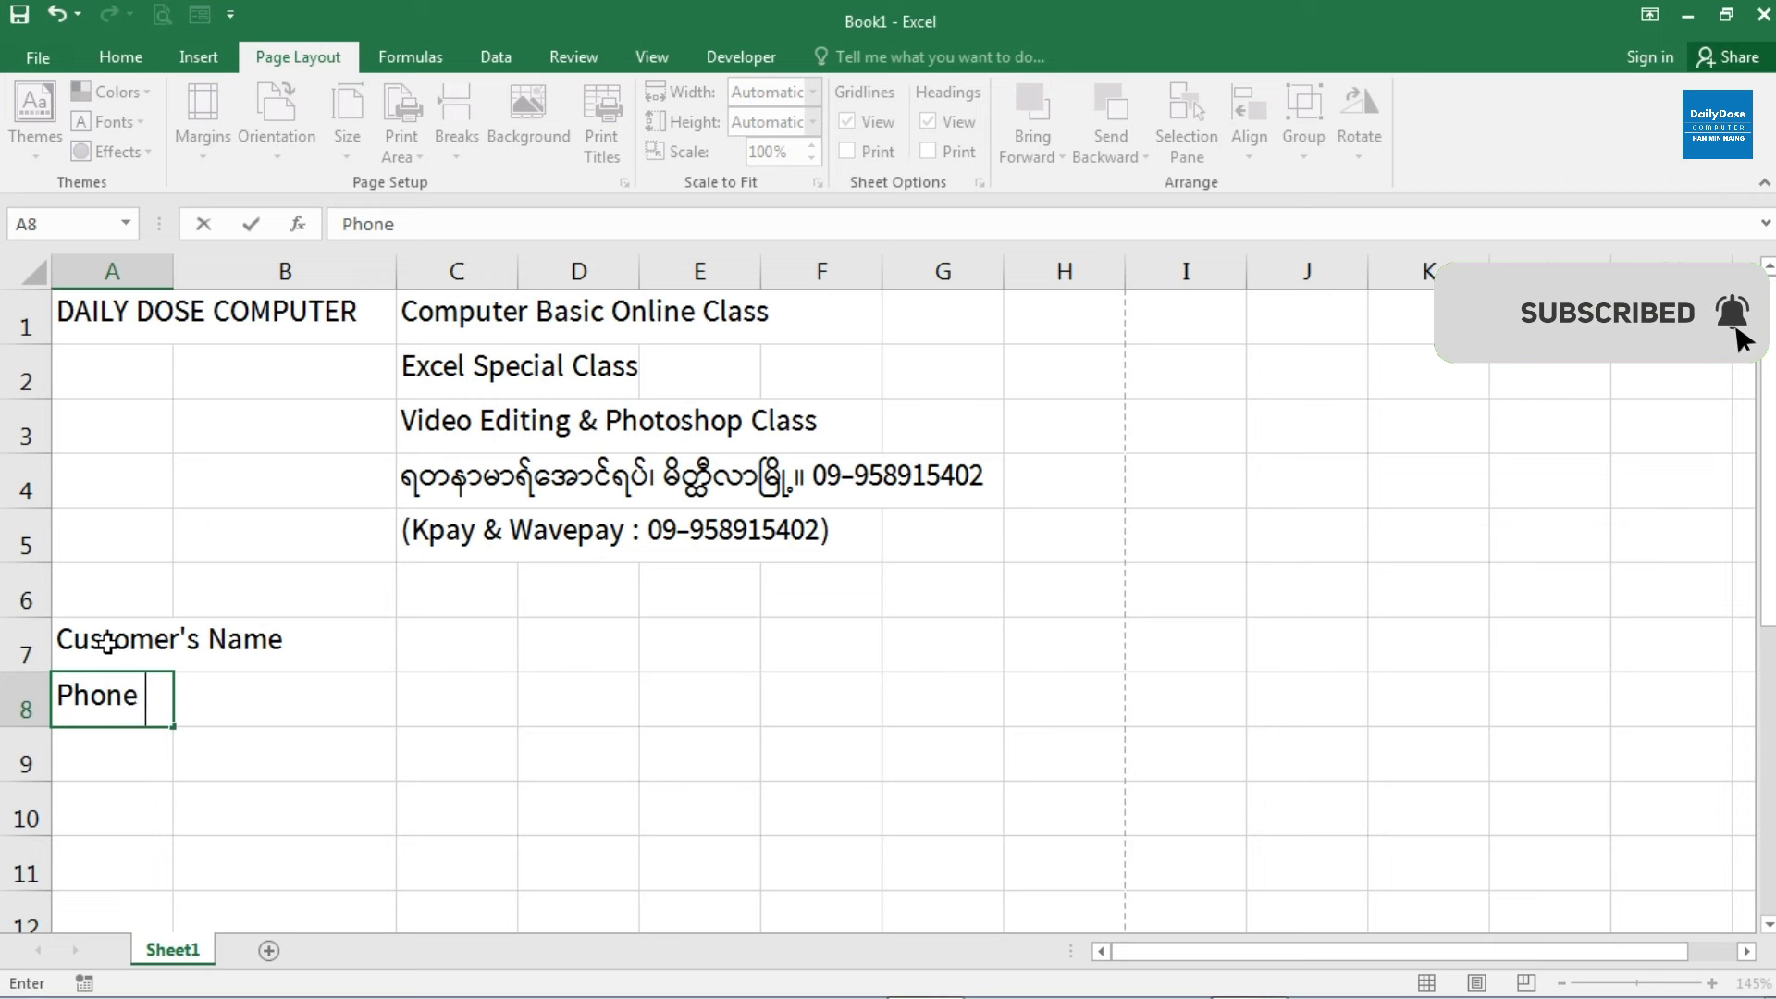
{"action": "type", "text": " & Add"}
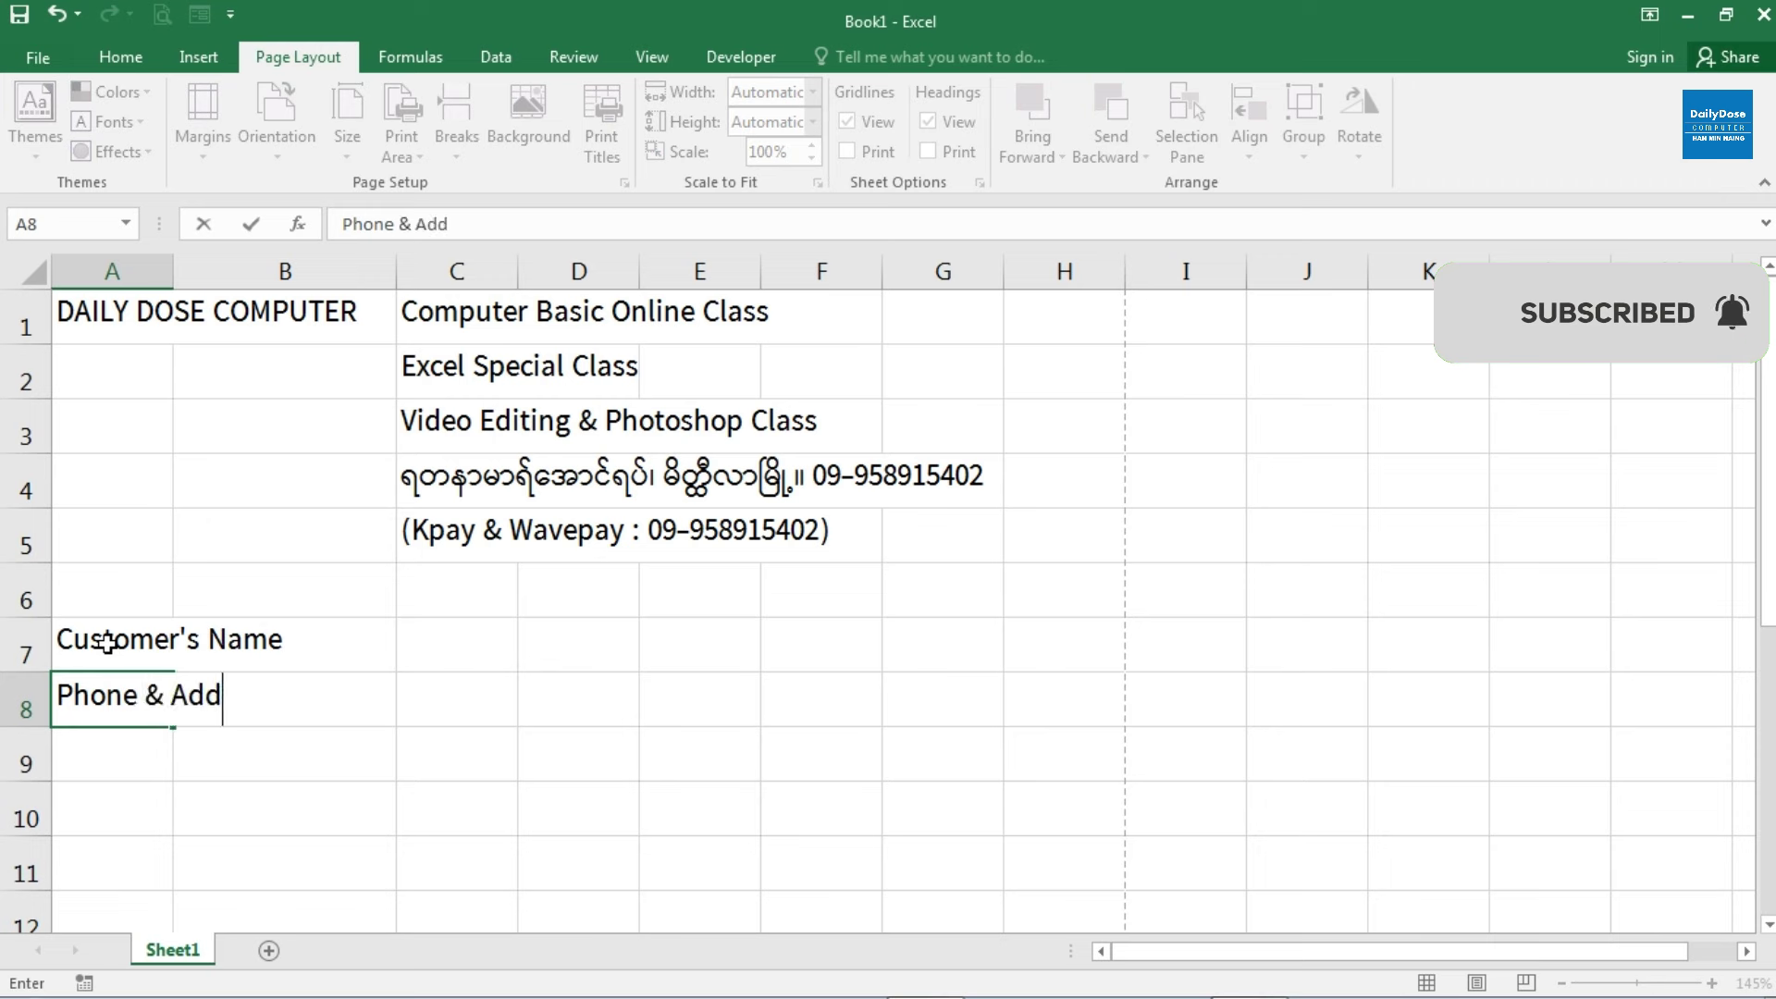
{"action": "type", "text": "ress"}
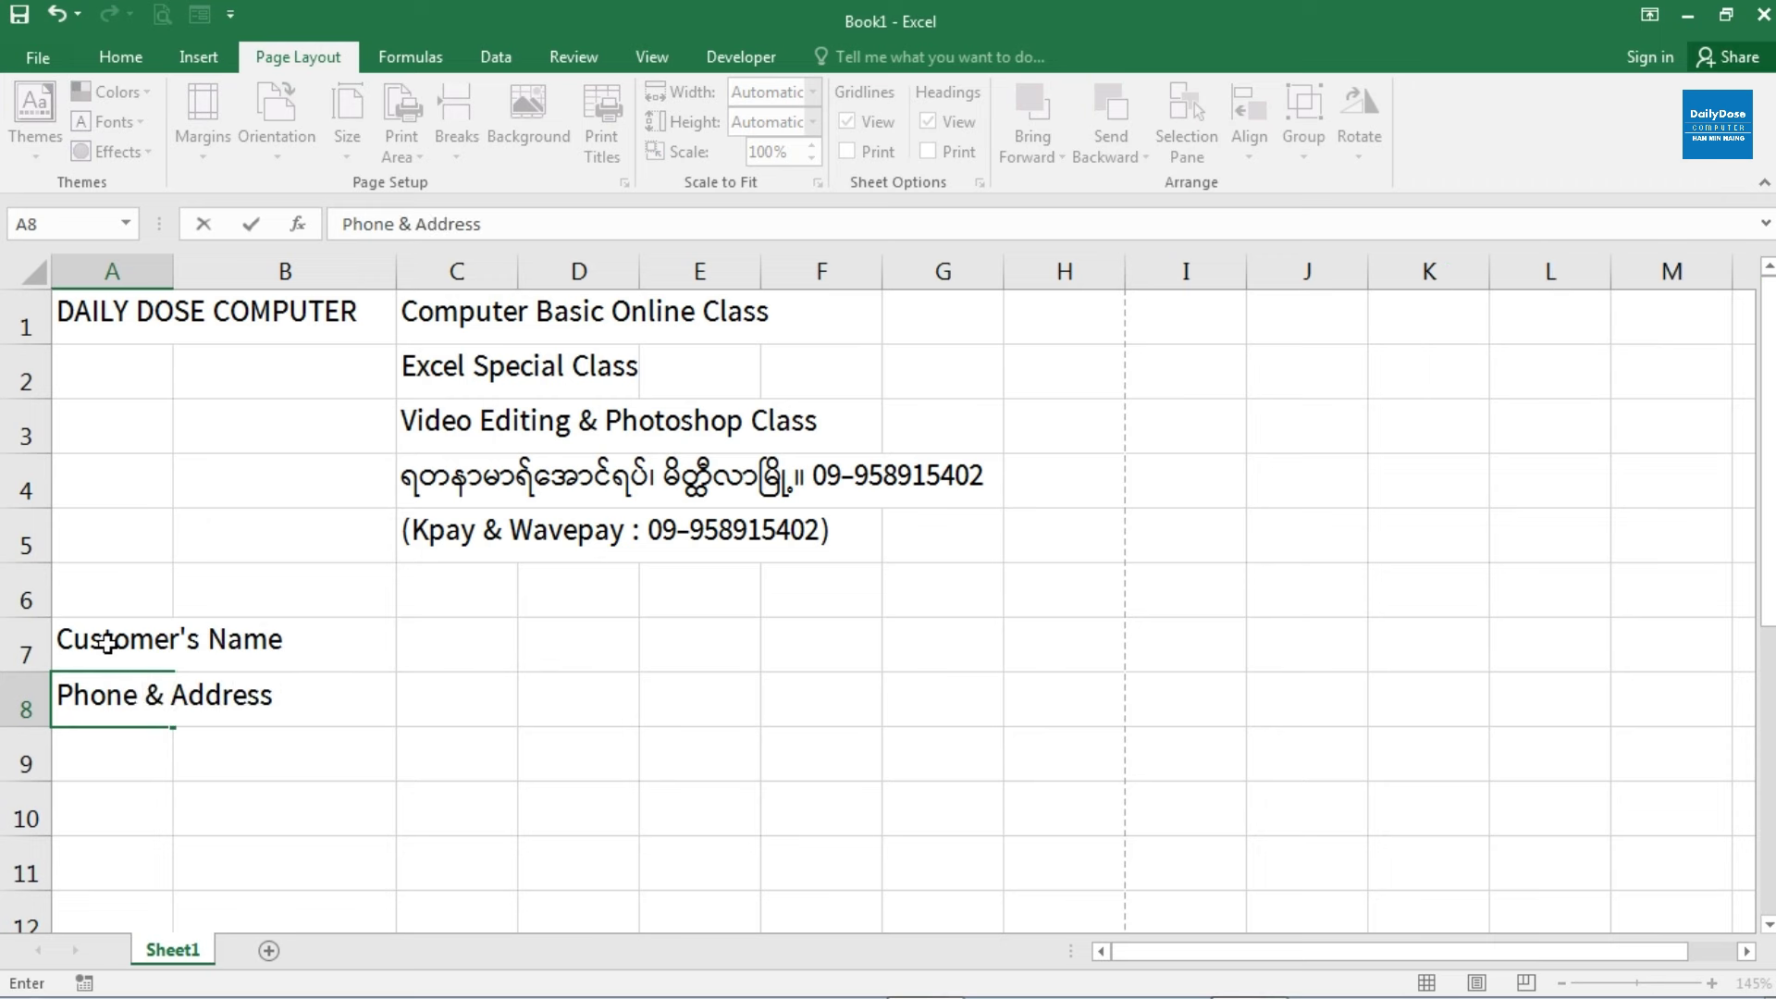
{"action": "key", "text": "Return"}
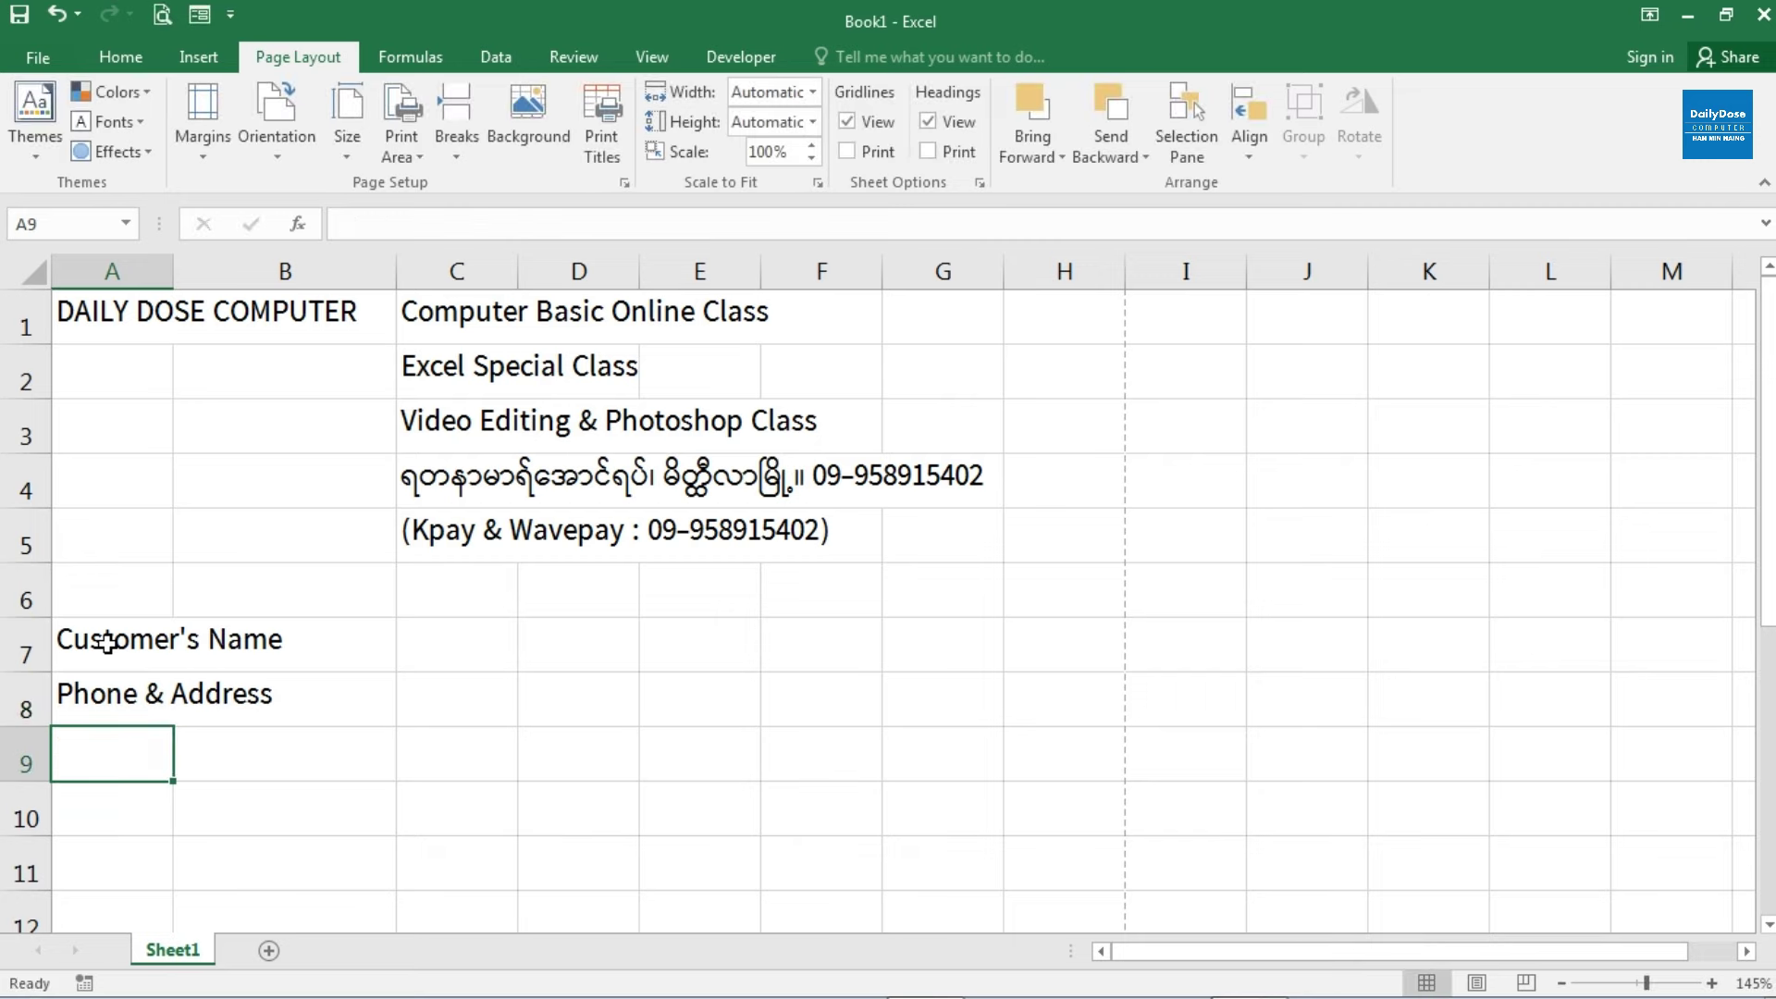
{"action": "scroll", "coordinate": [107, 642], "scroll_direction": "down", "scroll_amount": 1}
{"action": "scroll", "coordinate": [114, 610], "scroll_direction": "down", "scroll_amount": 1}
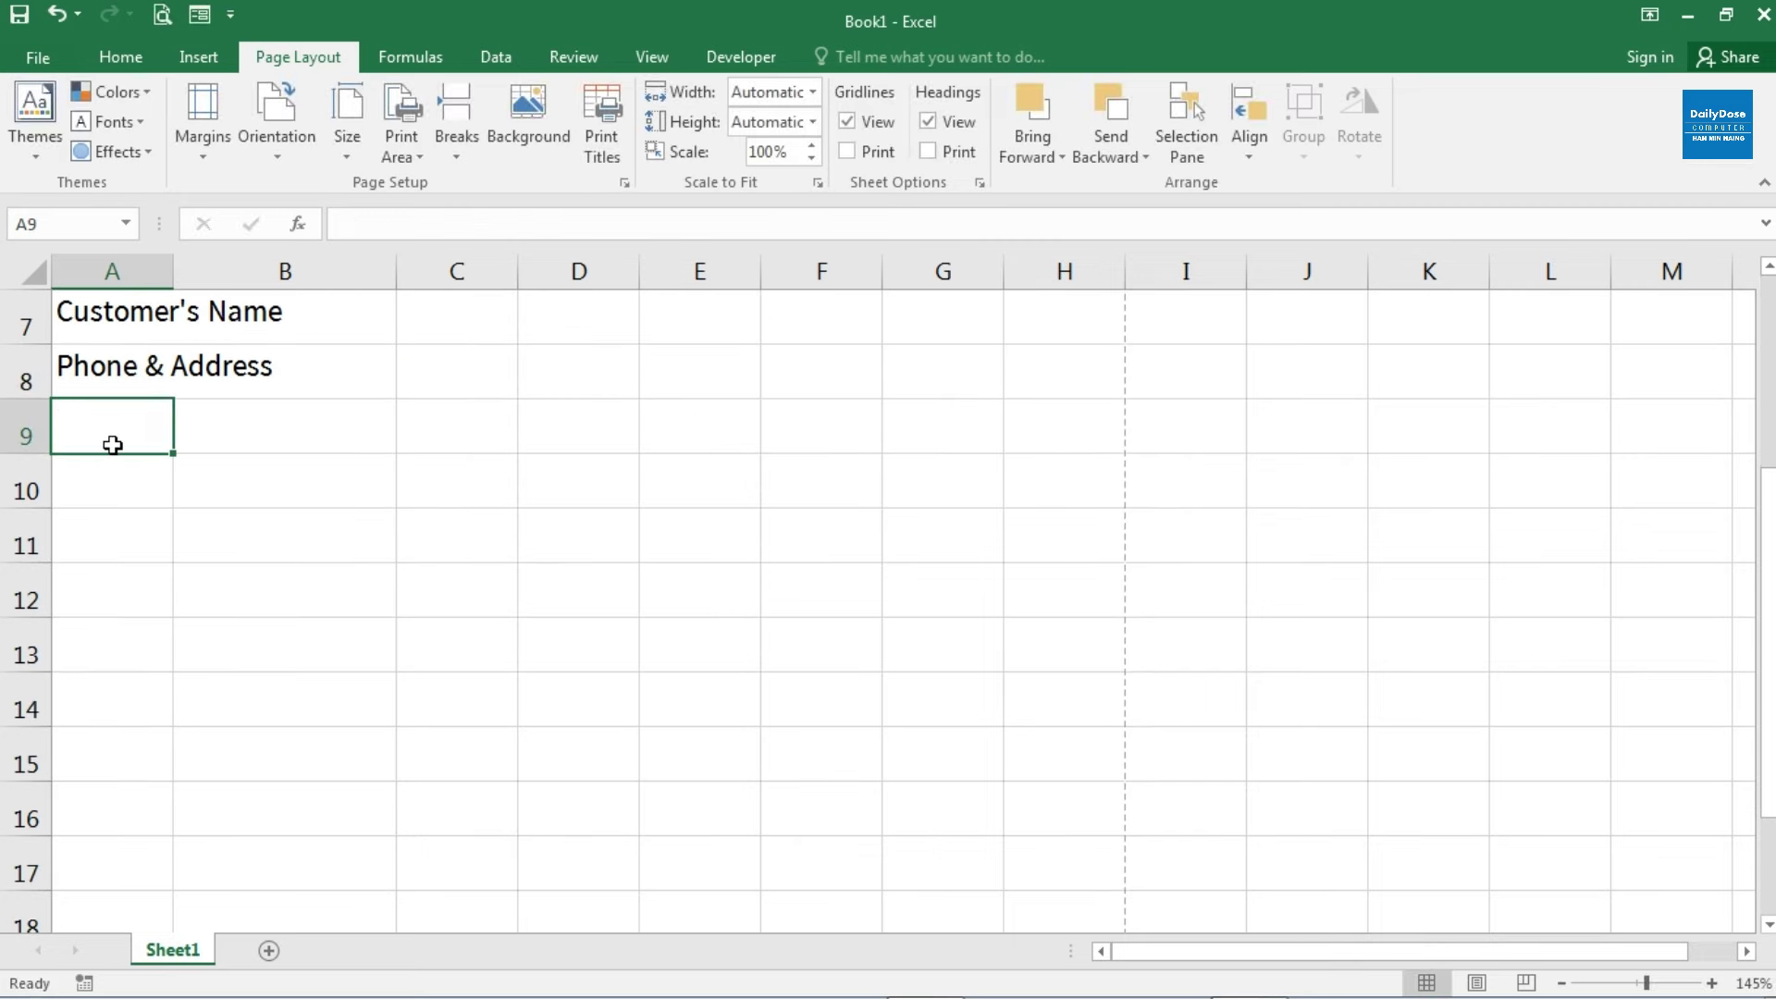
{"action": "left_click_drag", "start_coordinate": [24, 430], "coordinate": [20, 477]}
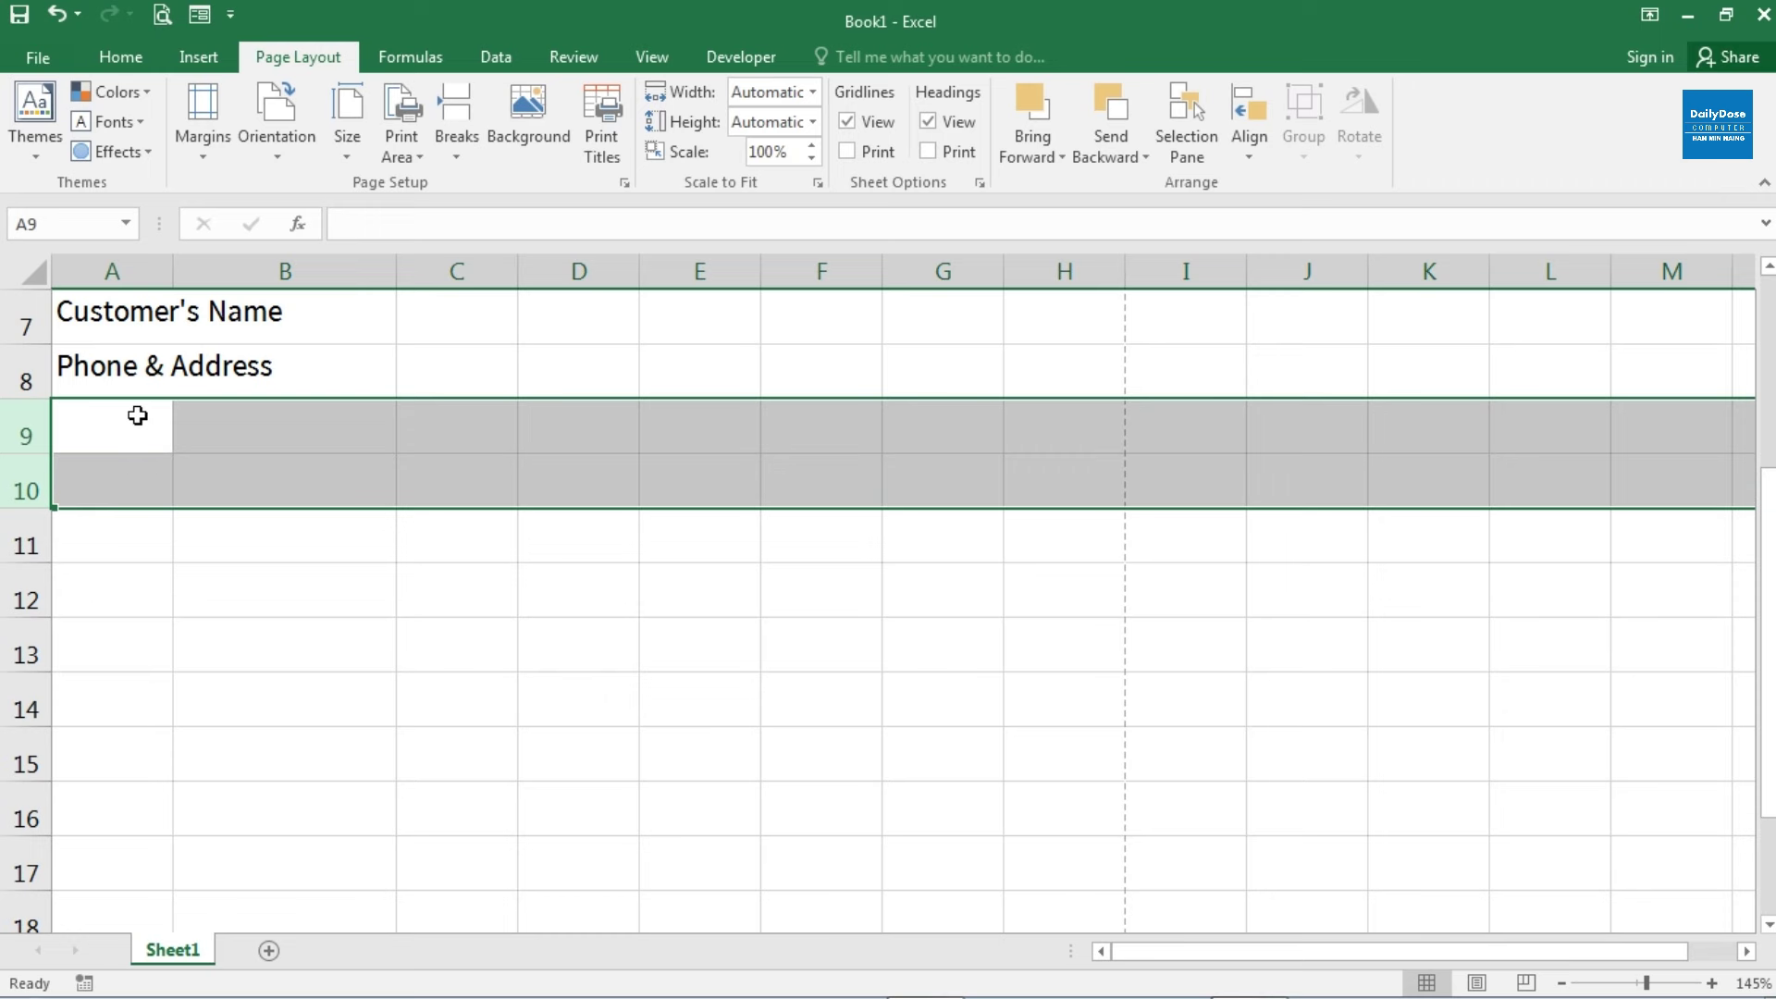
{"action": "left_click", "coordinate": [106, 546]}
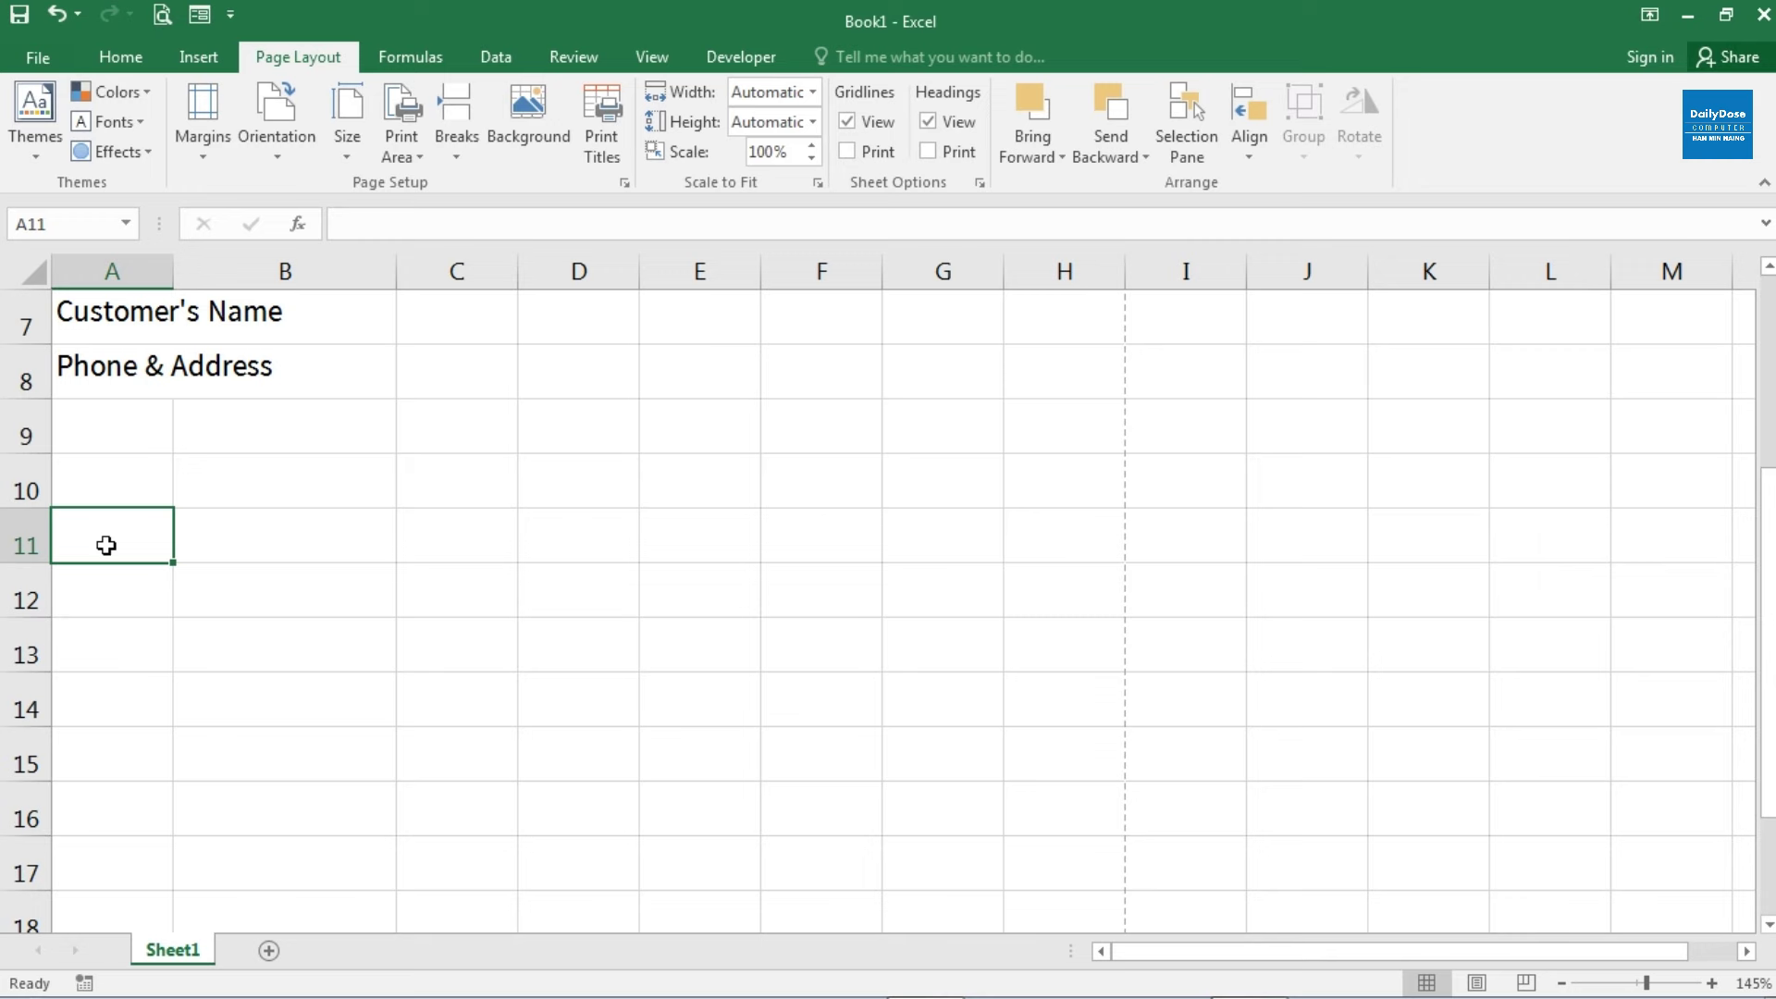
Type the headings No., Item, Qty, Price and Amount into A11 through E11.
{"action": "type", "text": "No."}
{"action": "key", "text": "Tab"}
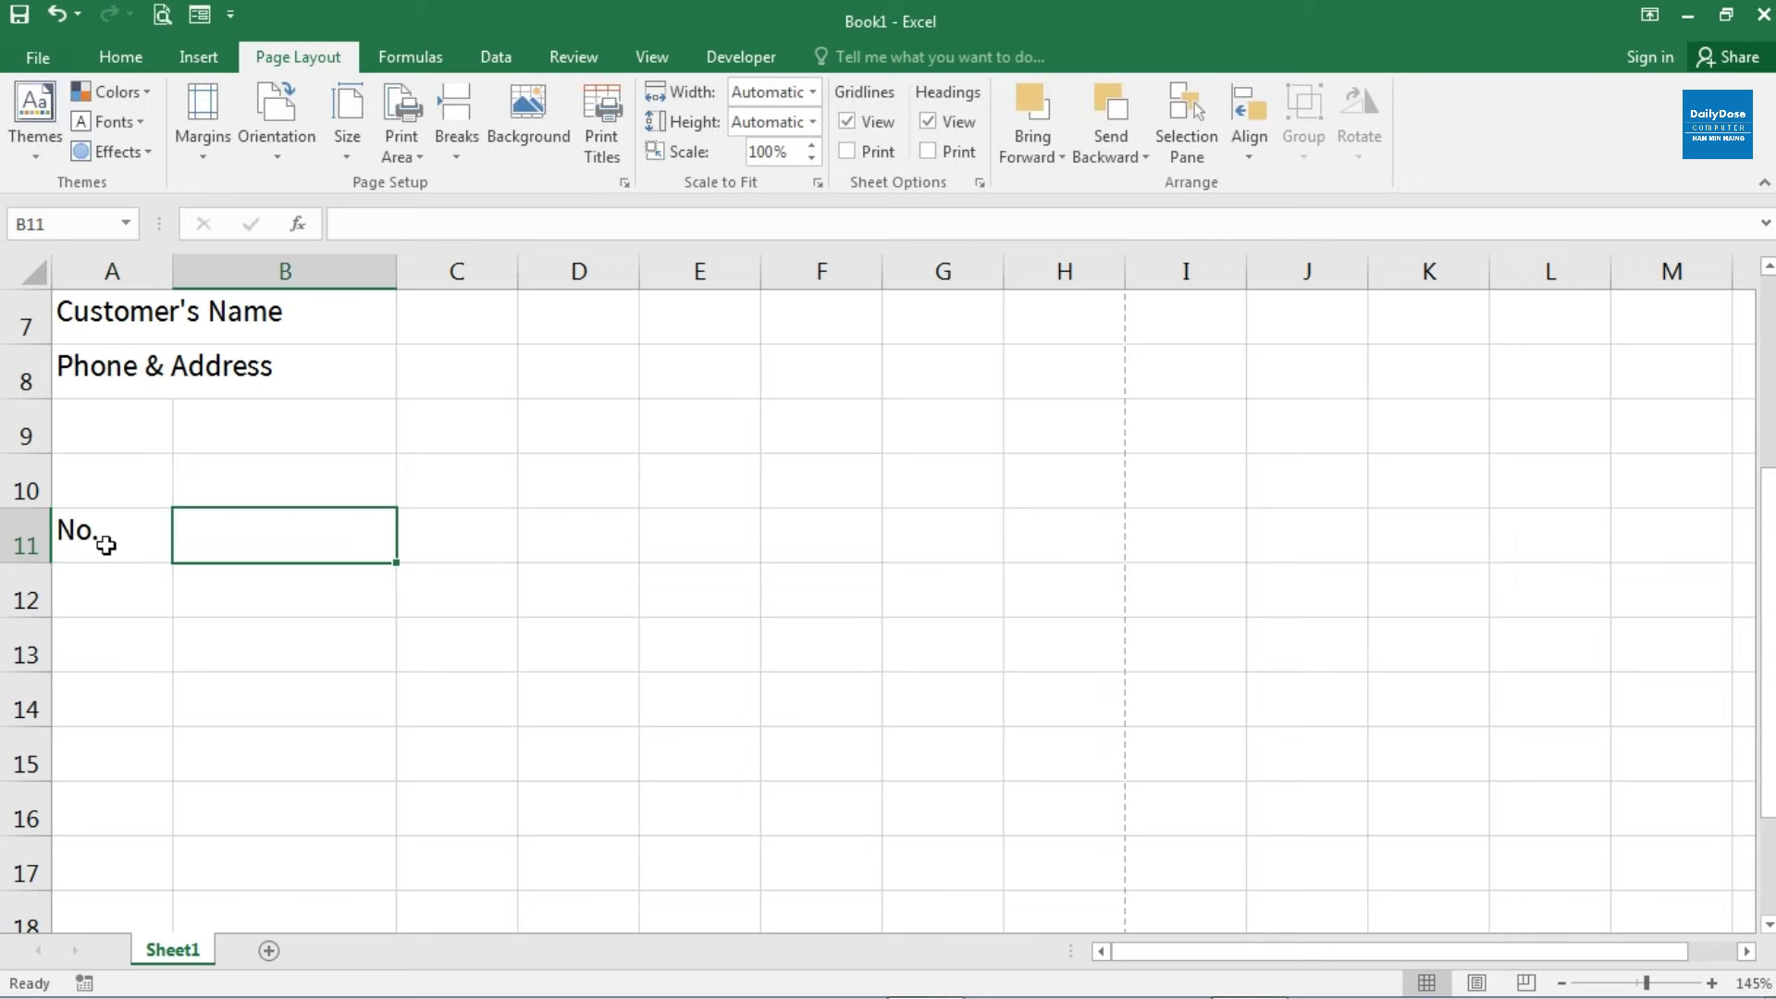
{"action": "type", "text": "I"}
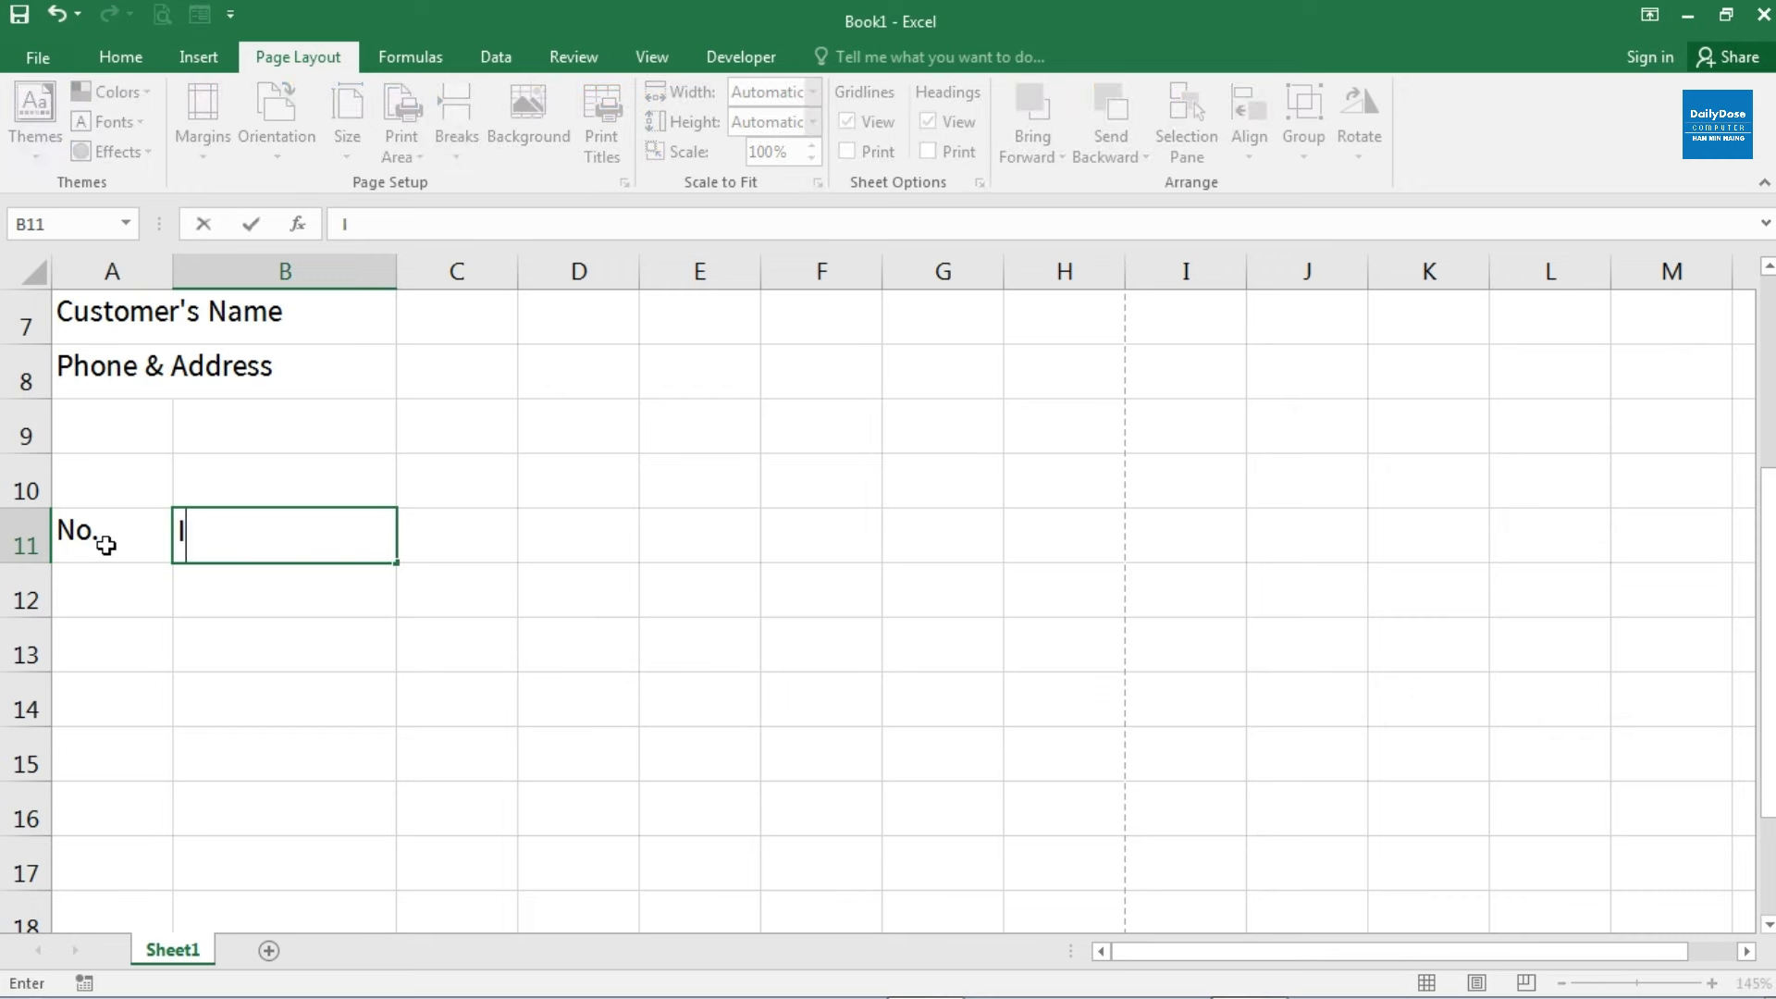
{"action": "type", "text": "tem"}
{"action": "key", "text": "Tab"}
{"action": "type", "text": "q"}
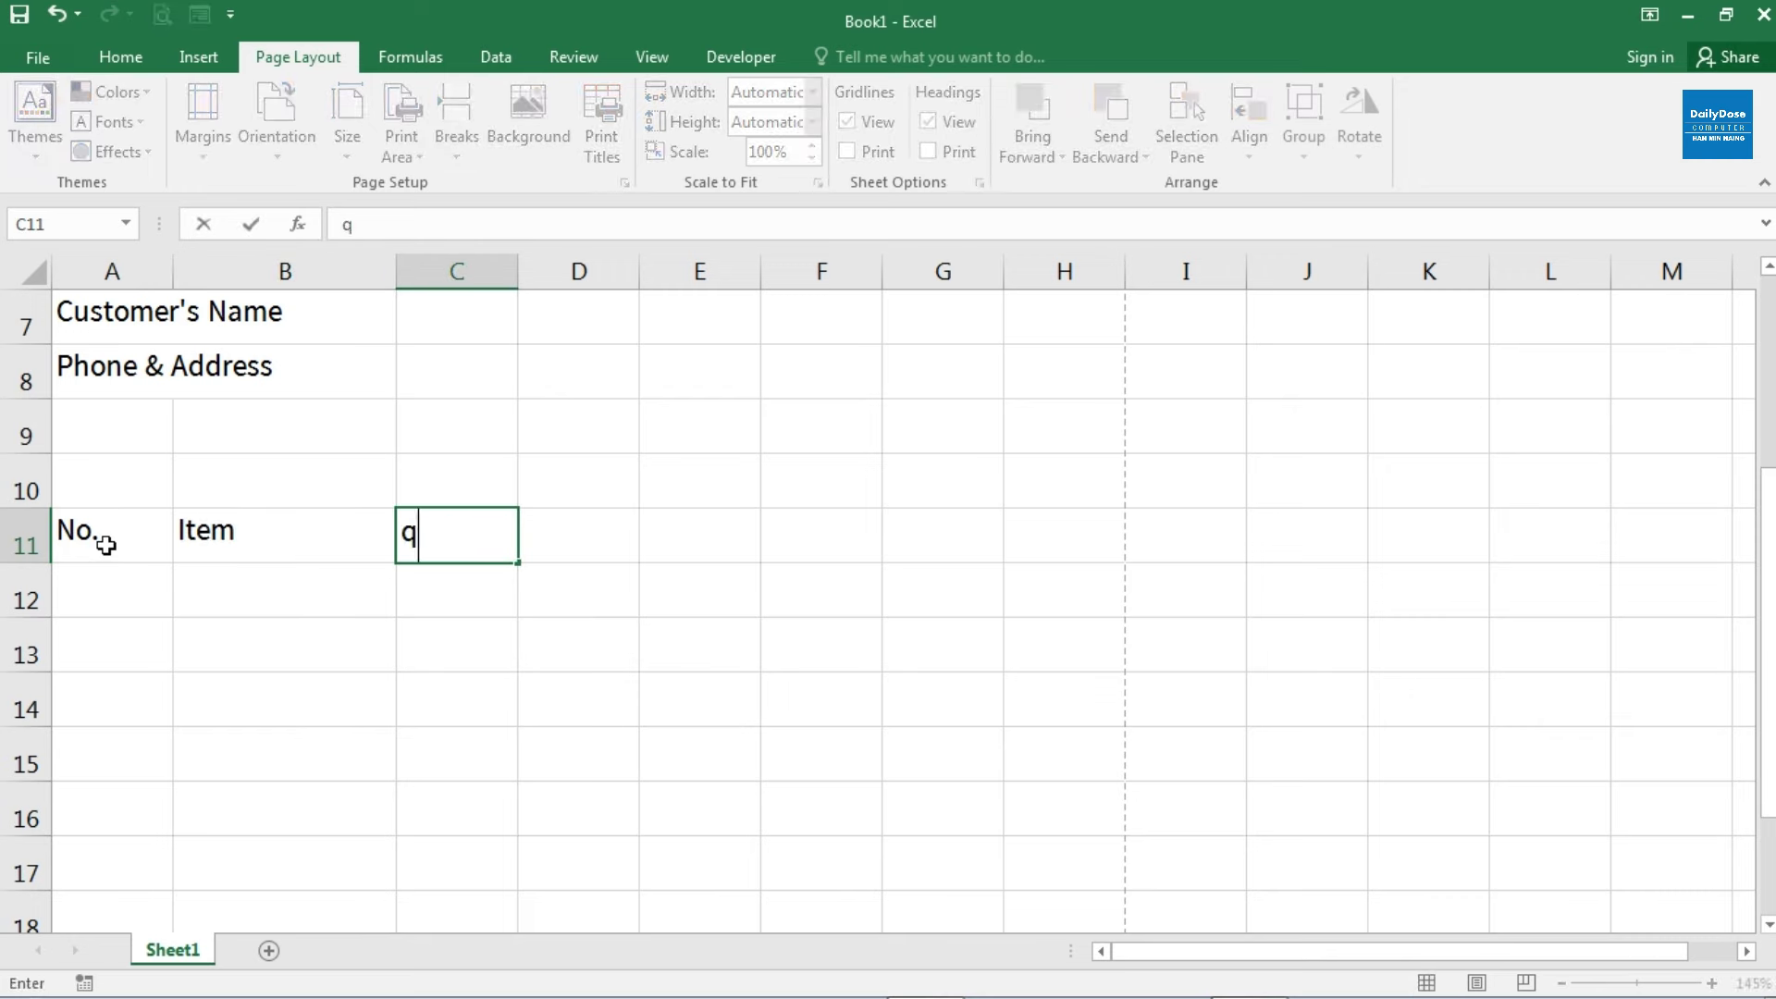
{"action": "key", "text": "BackSpace"}
{"action": "type", "text": "q"}
{"action": "type", "text": "t"}
{"action": "key", "text": "BackSpace"}
{"action": "key", "text": "BackSpace"}
{"action": "type", "text": "Qty"}
{"action": "key", "text": "Tab"}
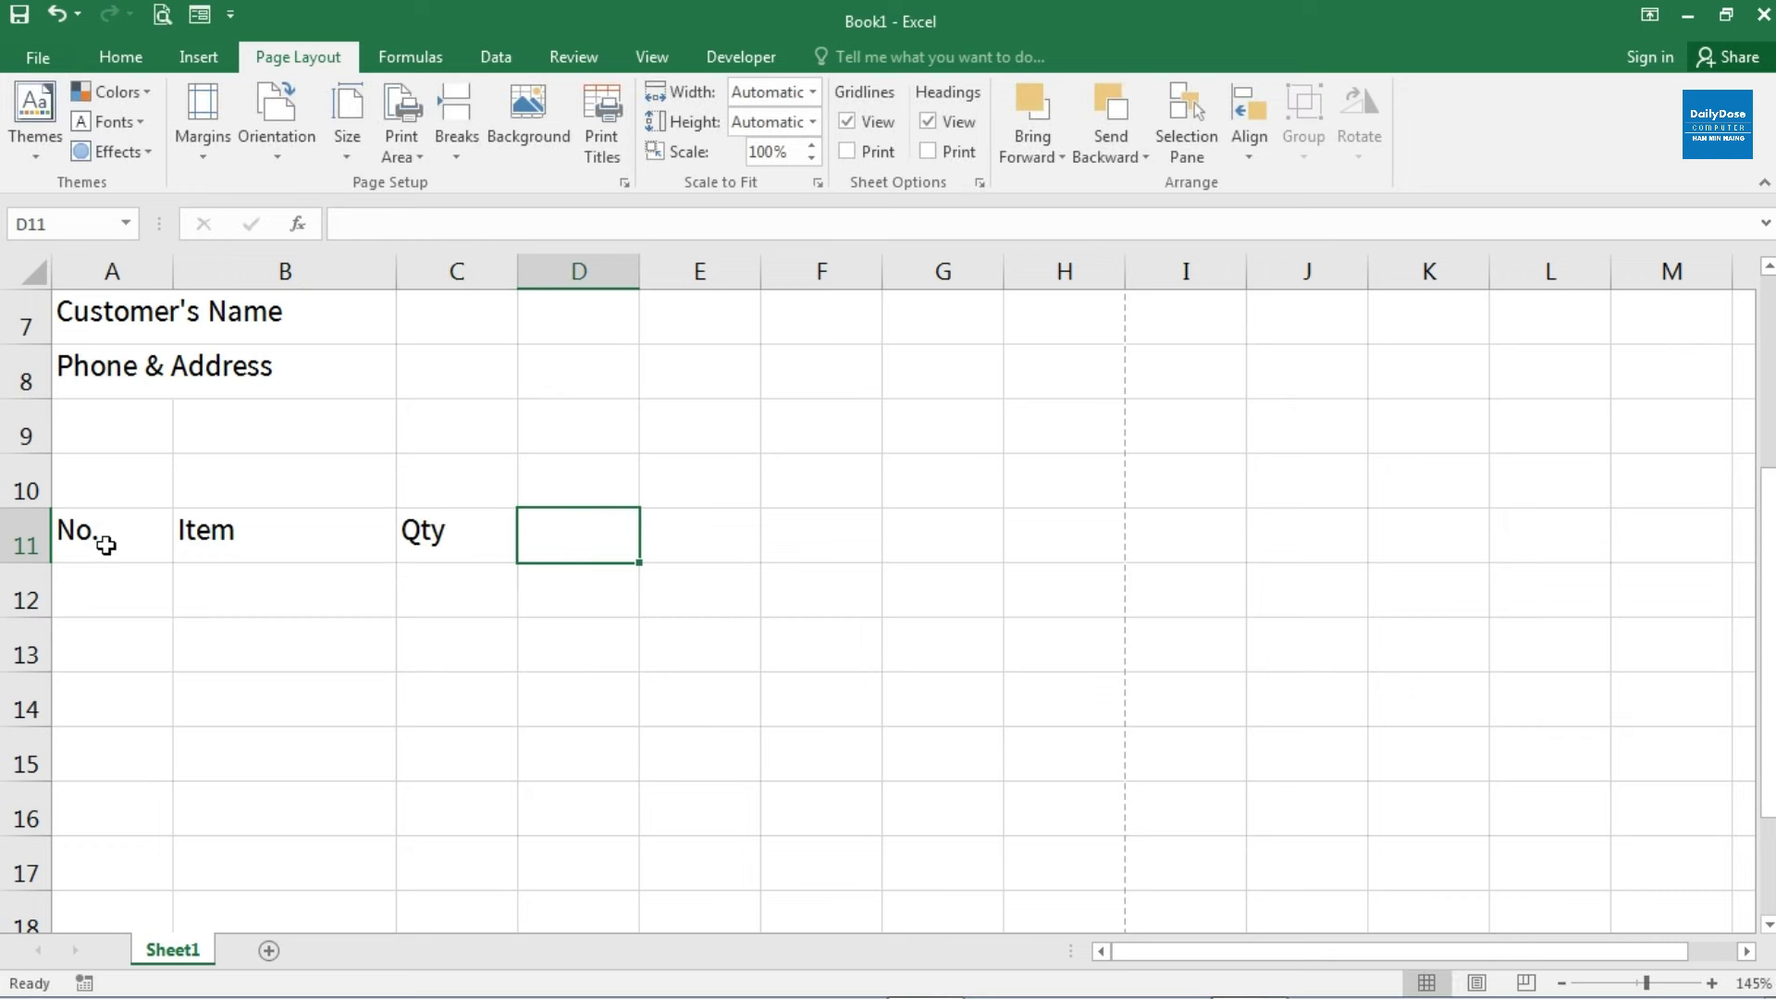
{"action": "type", "text": "Pr"}
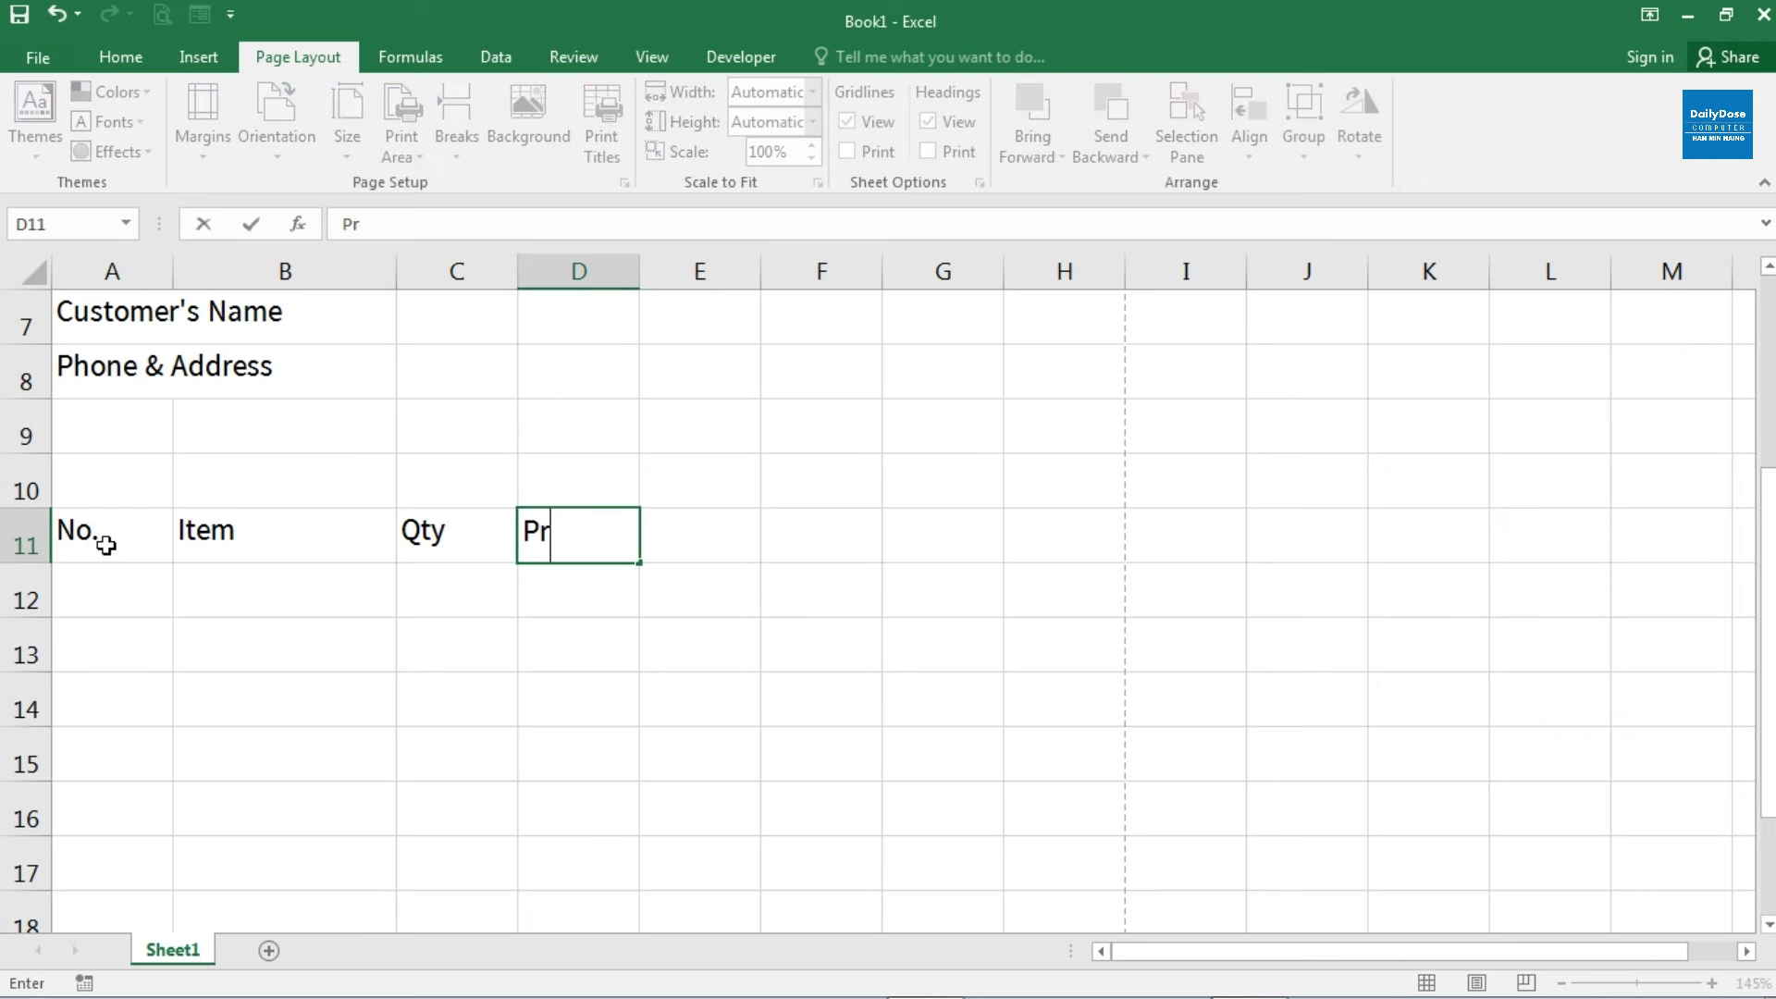
{"action": "type", "text": "ice"}
{"action": "key", "text": "Tab"}
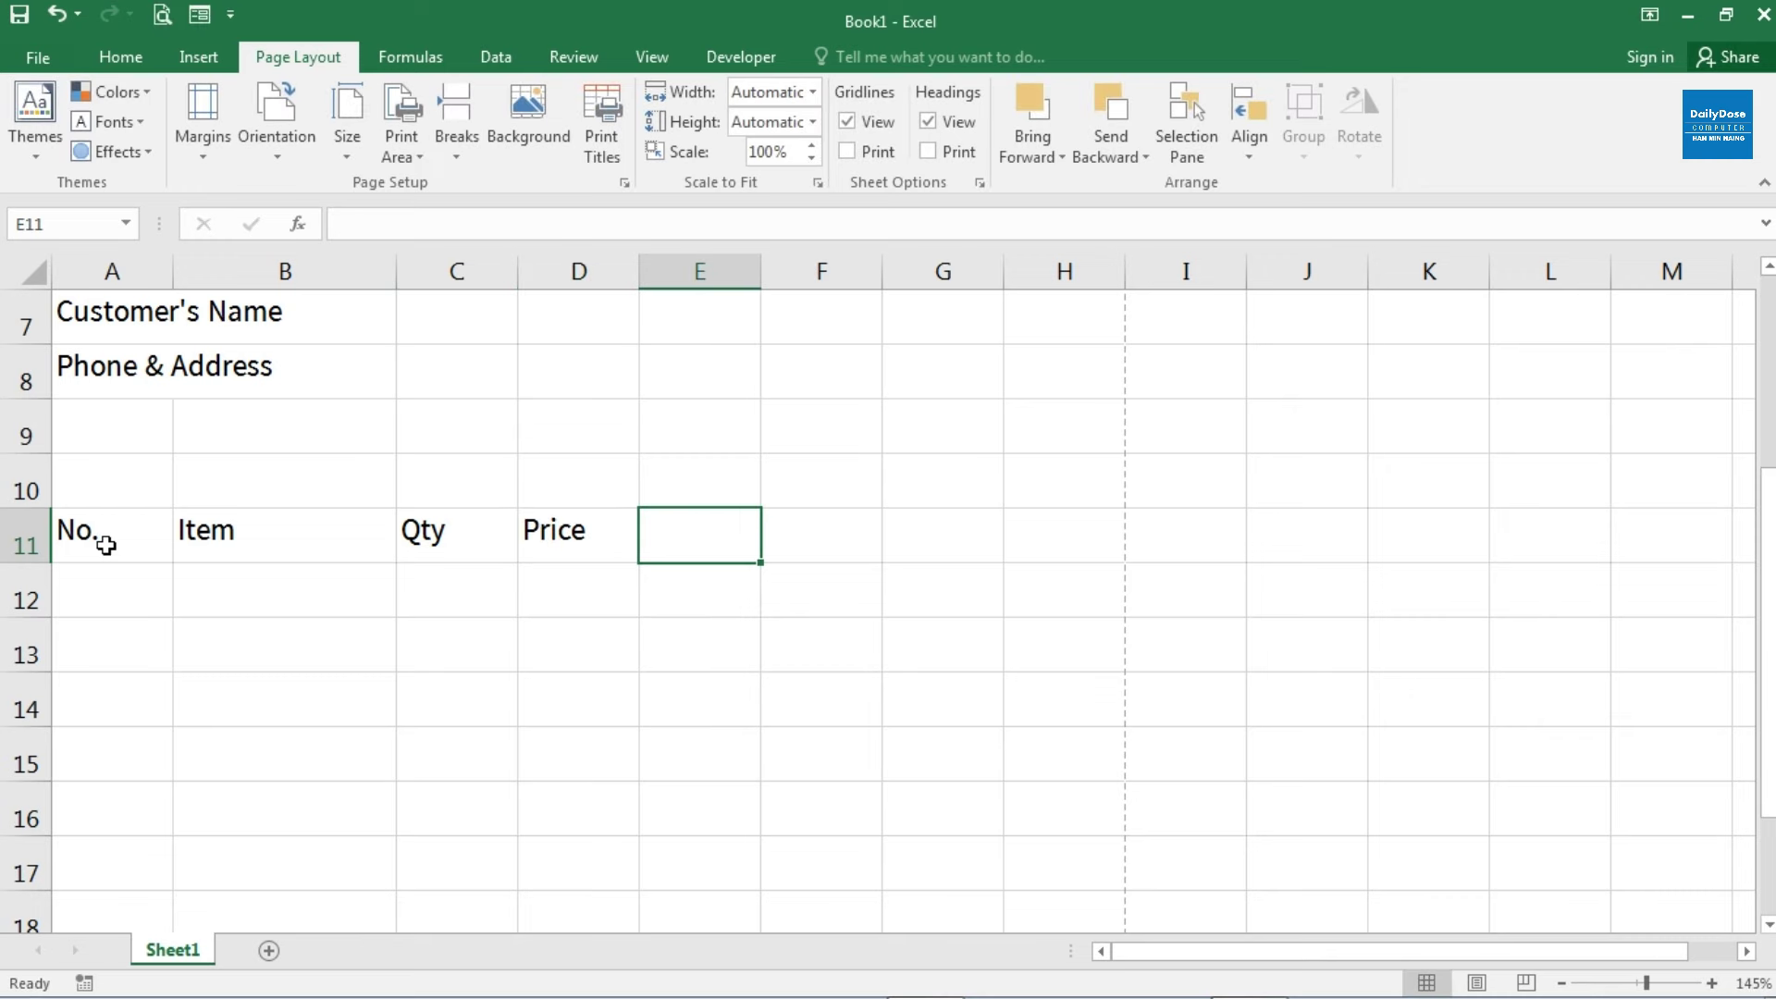
{"action": "type", "text": "Amount"}
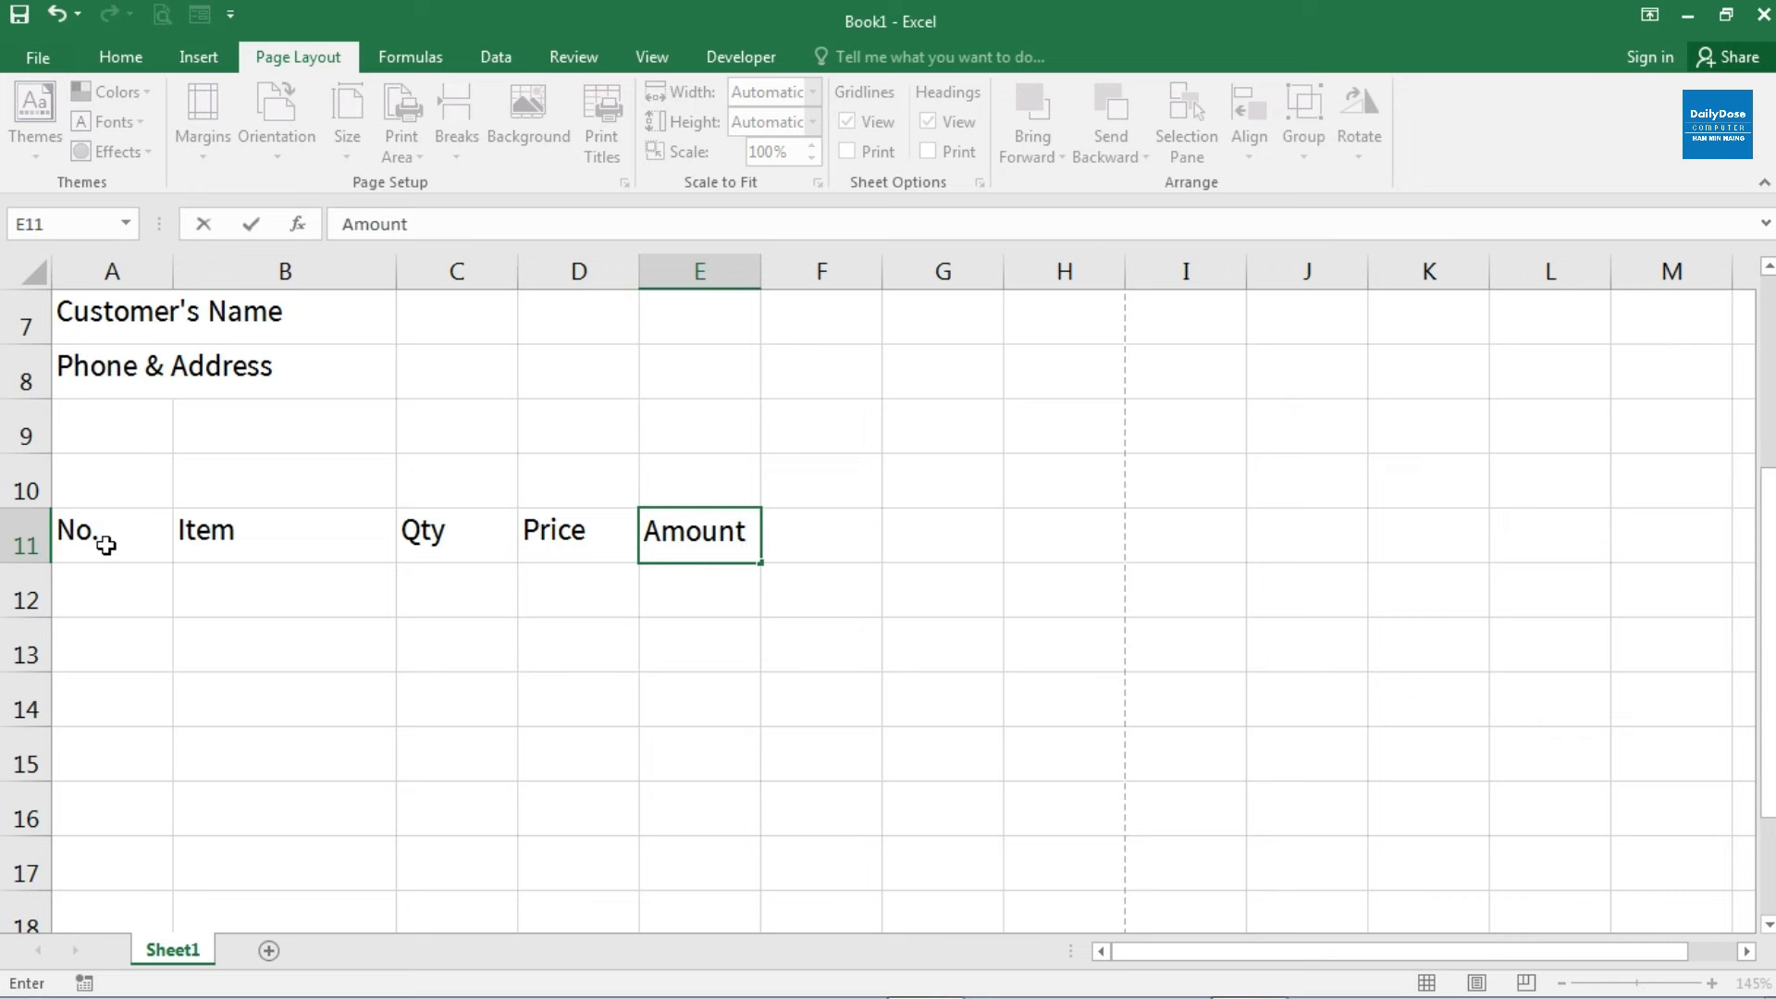
{"action": "key", "text": "Return"}
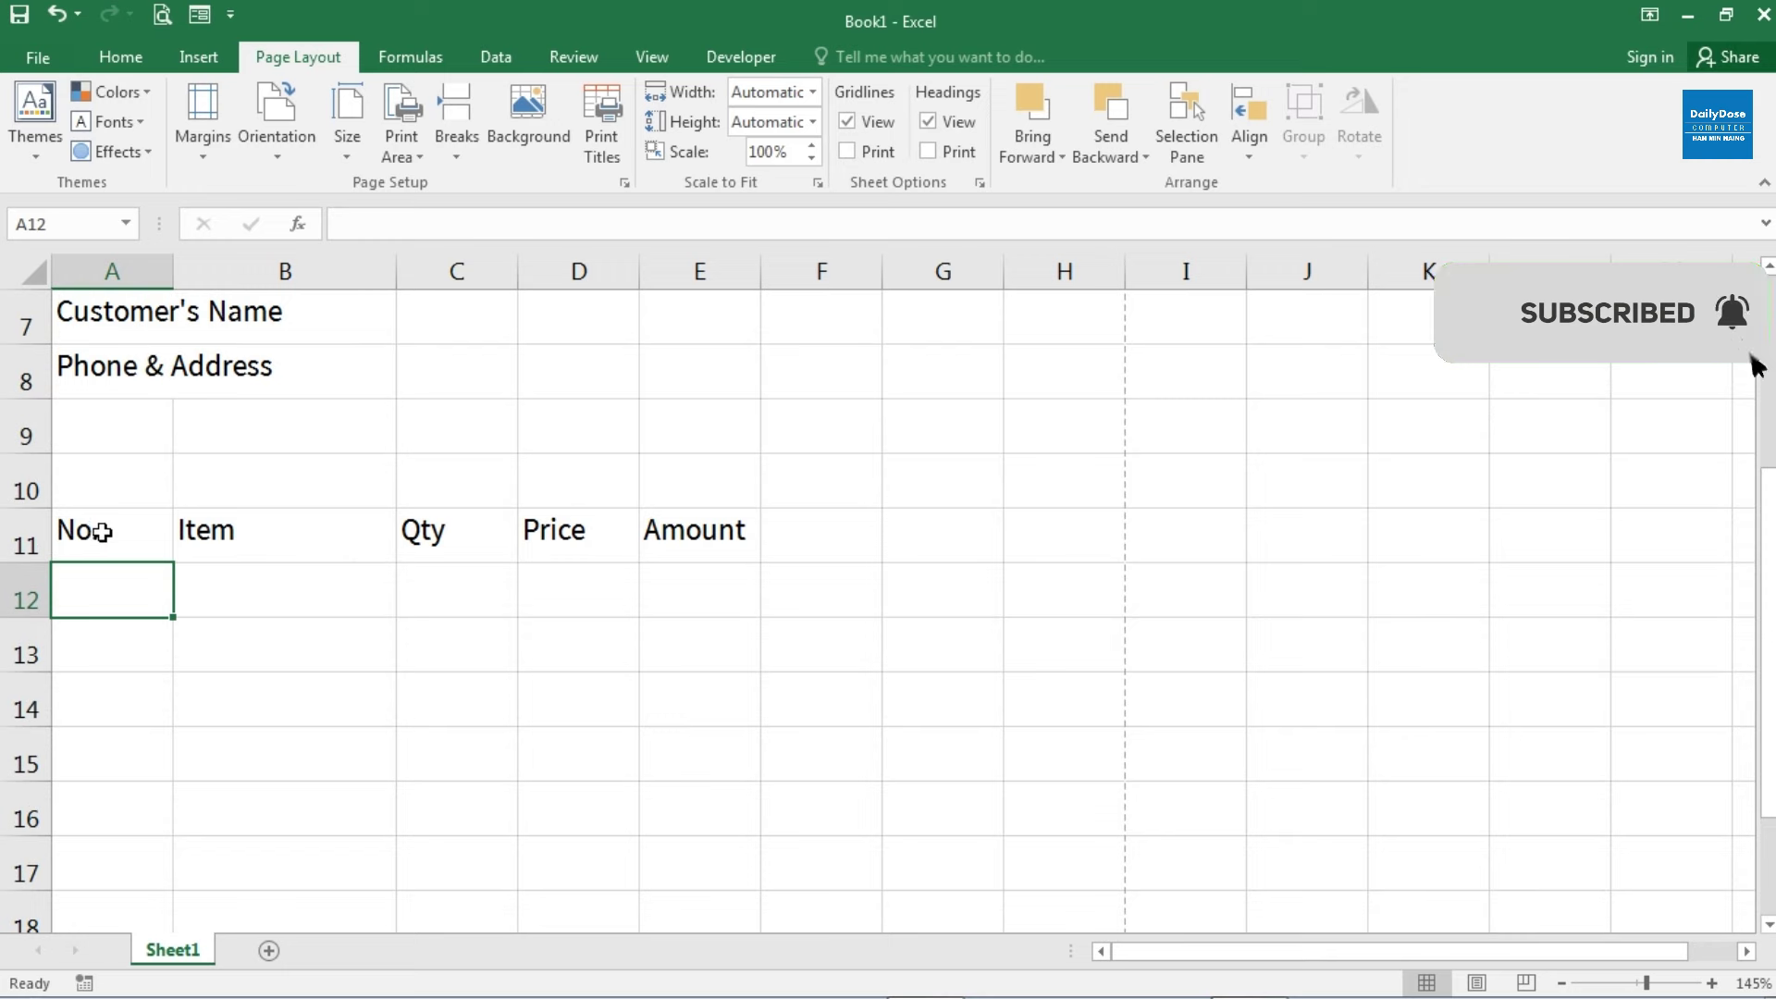
Narrow column A for the numbers and widen column B for item names.
{"action": "left_click", "coordinate": [318, 527]}
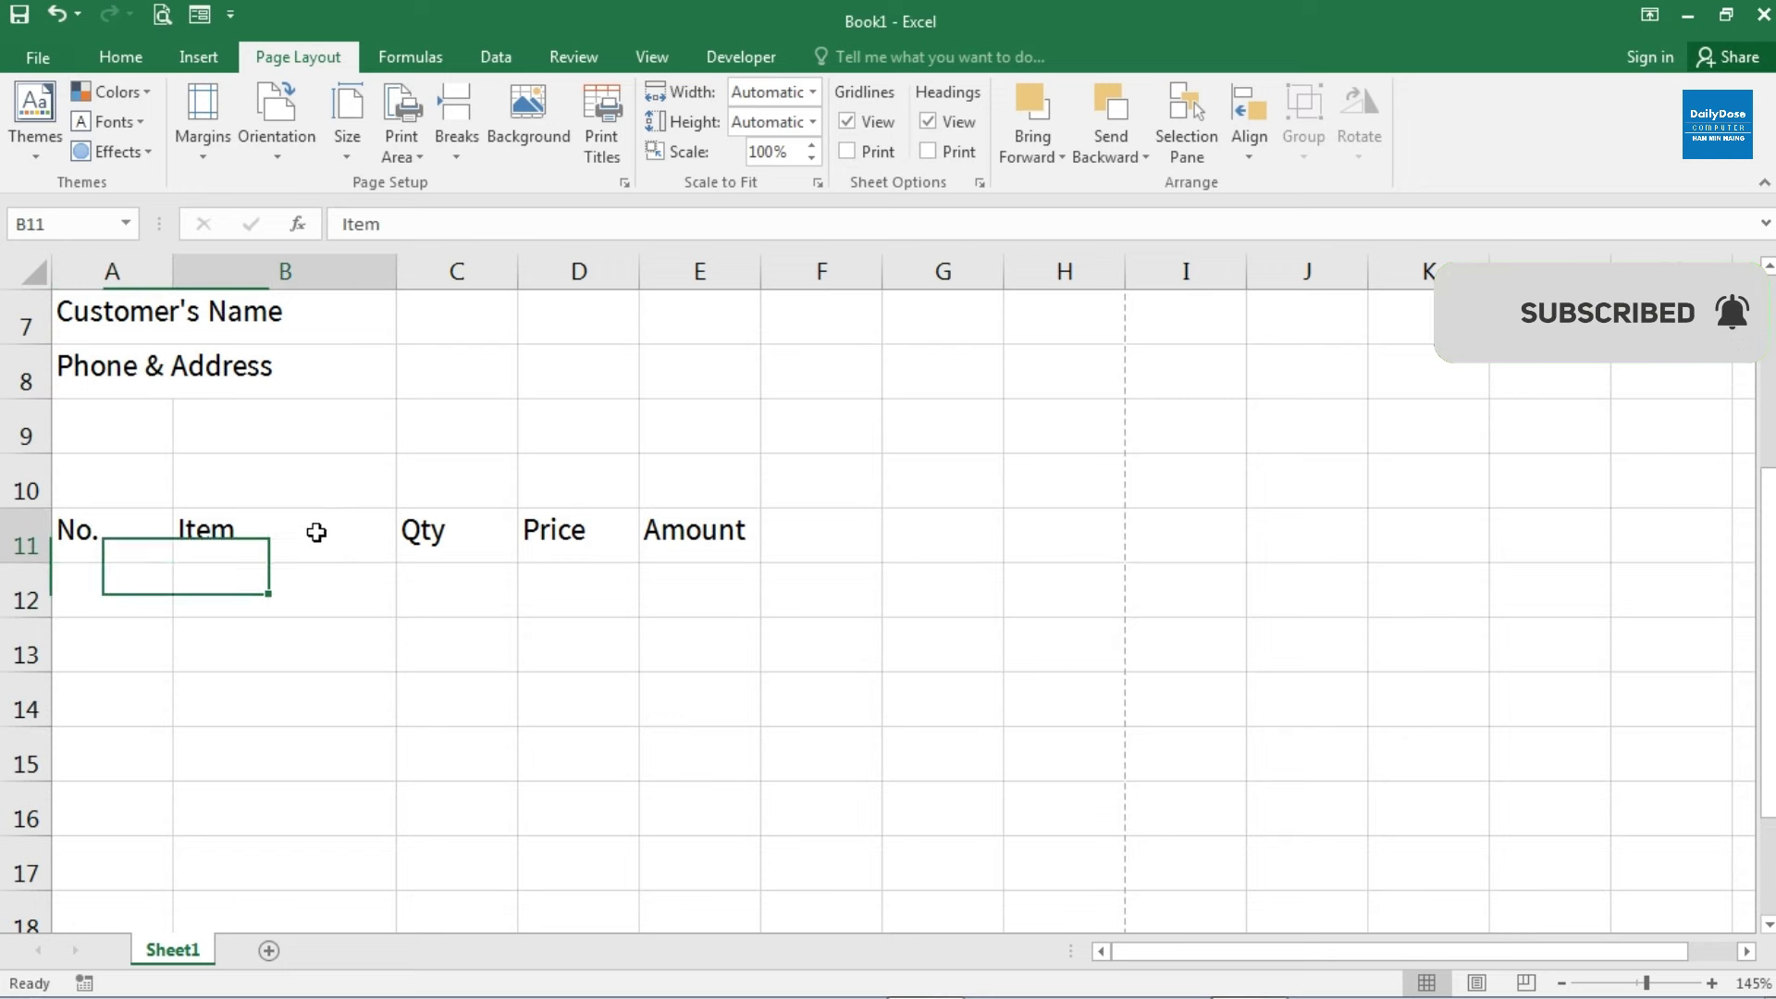
{"action": "left_click", "coordinate": [121, 547]}
{"action": "left_click_drag", "start_coordinate": [119, 586], "coordinate": [125, 744]}
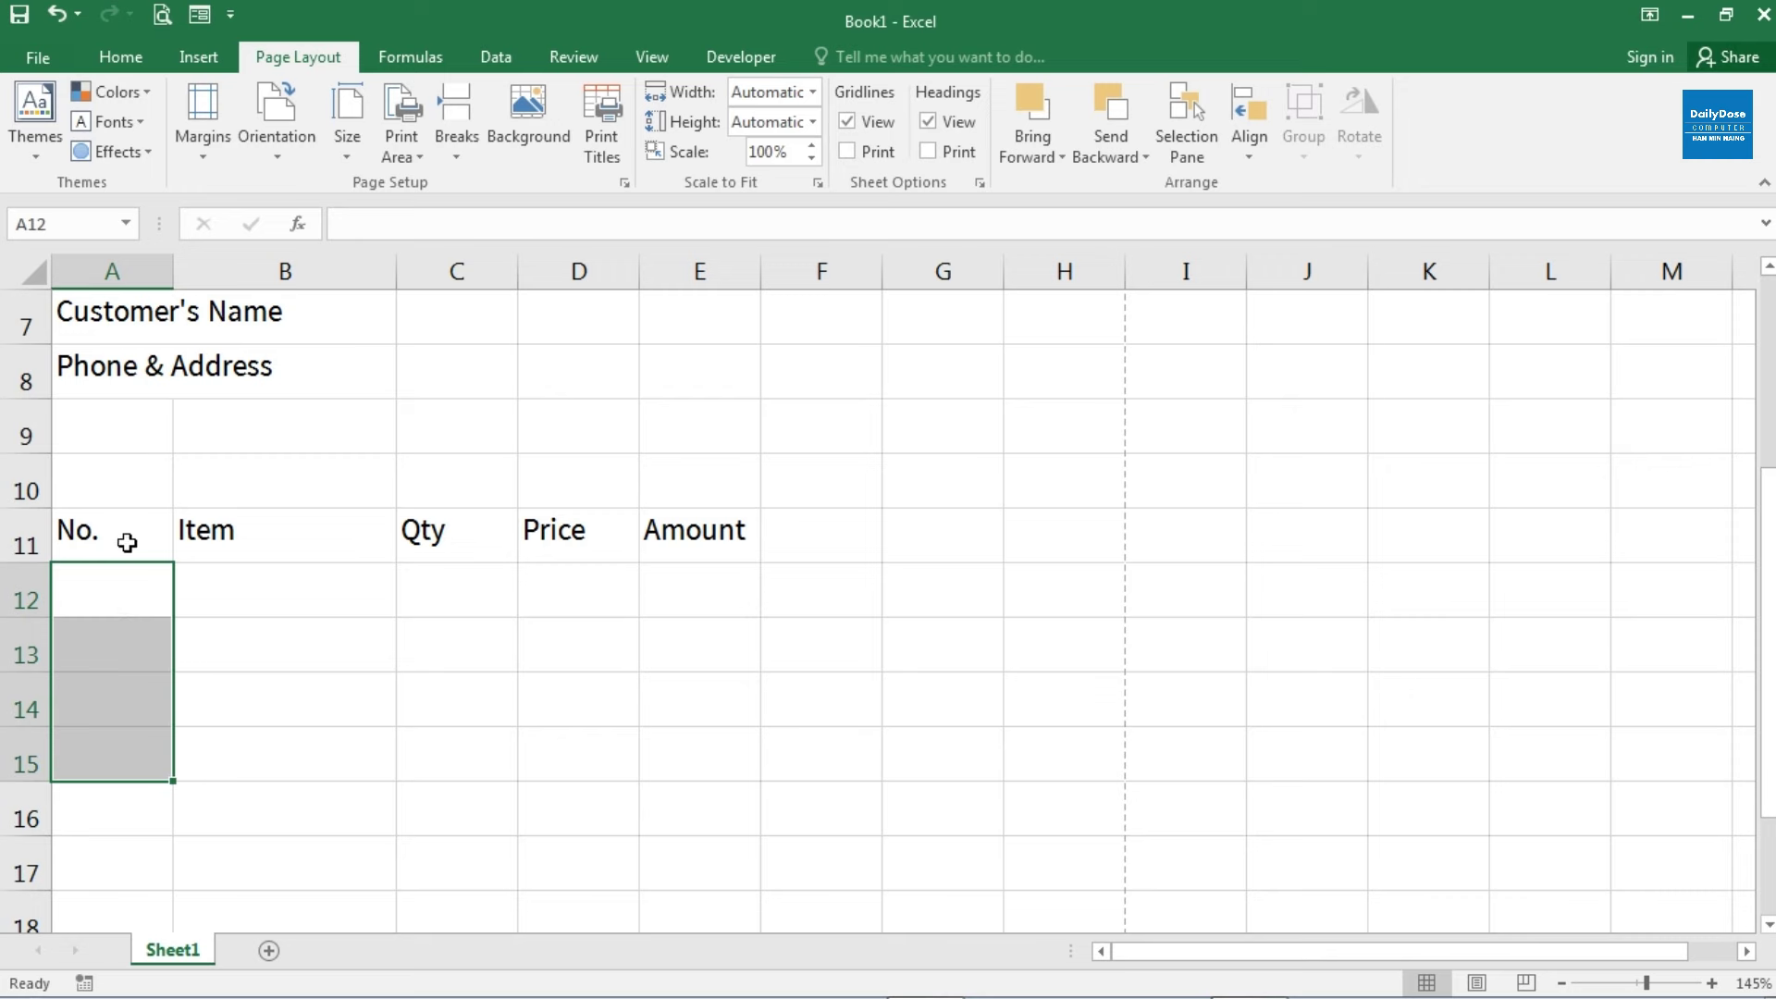
{"action": "left_click", "coordinate": [127, 543]}
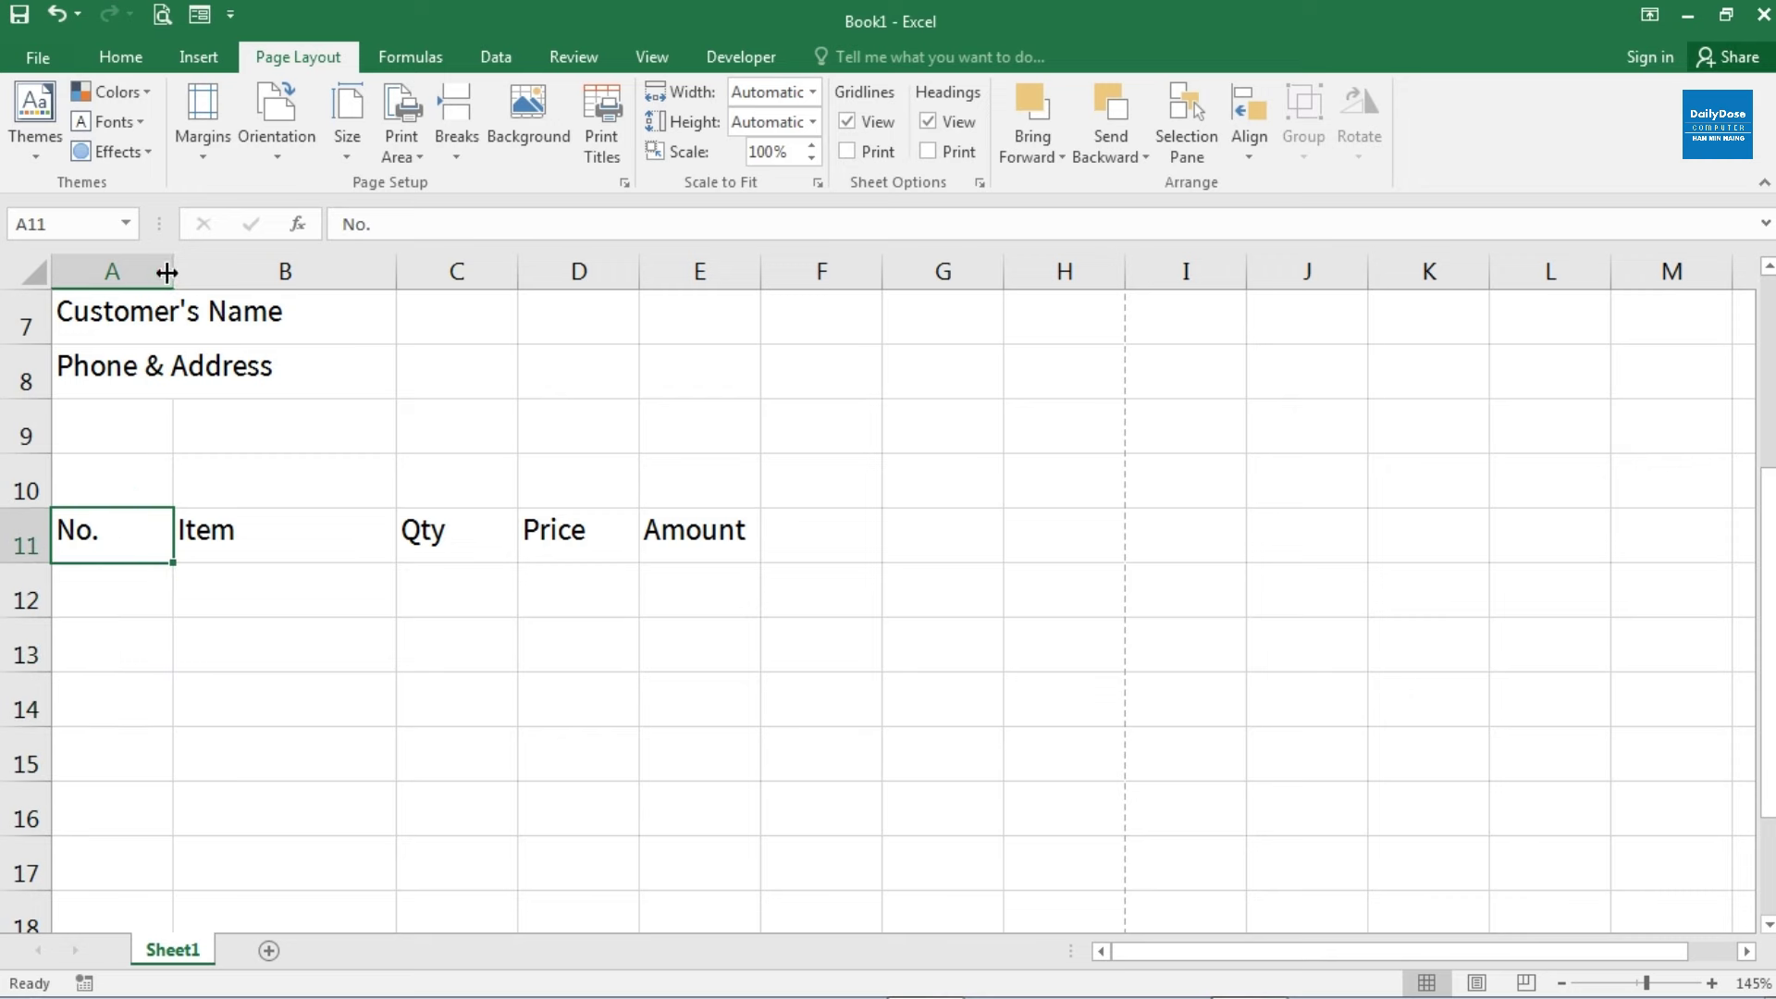
{"action": "left_click_drag", "start_coordinate": [166, 272], "coordinate": [159, 272]}
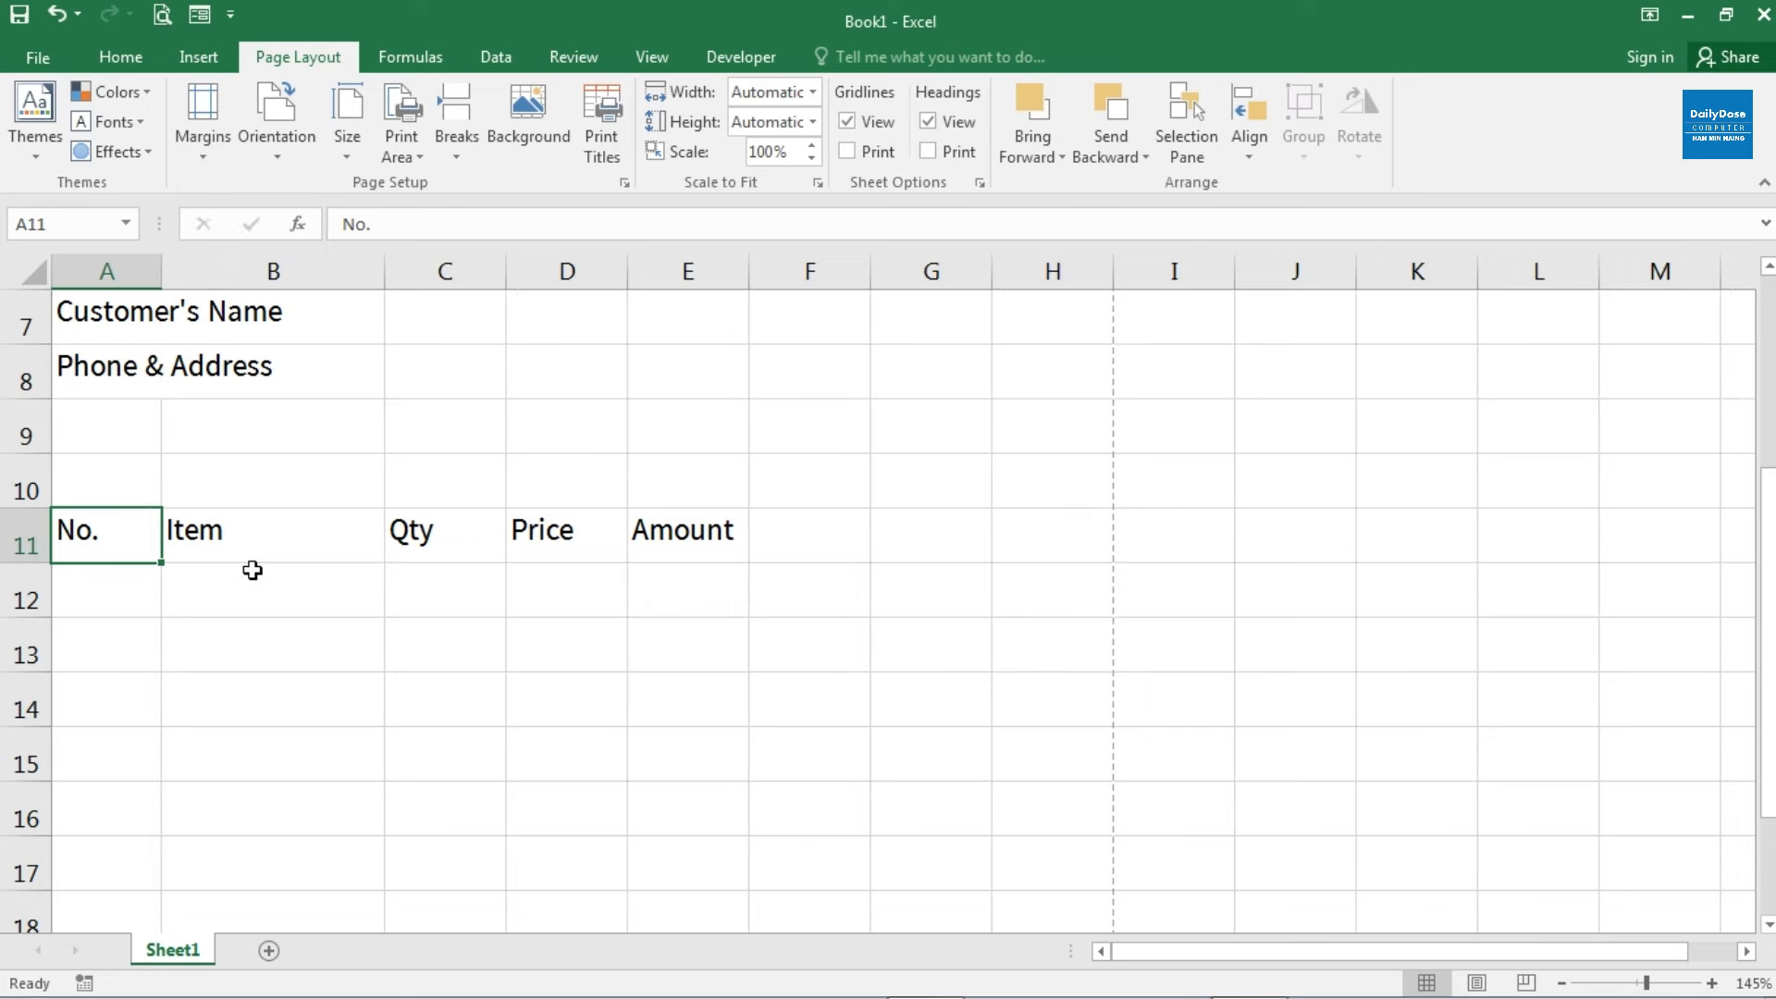
{"action": "left_click", "coordinate": [310, 540]}
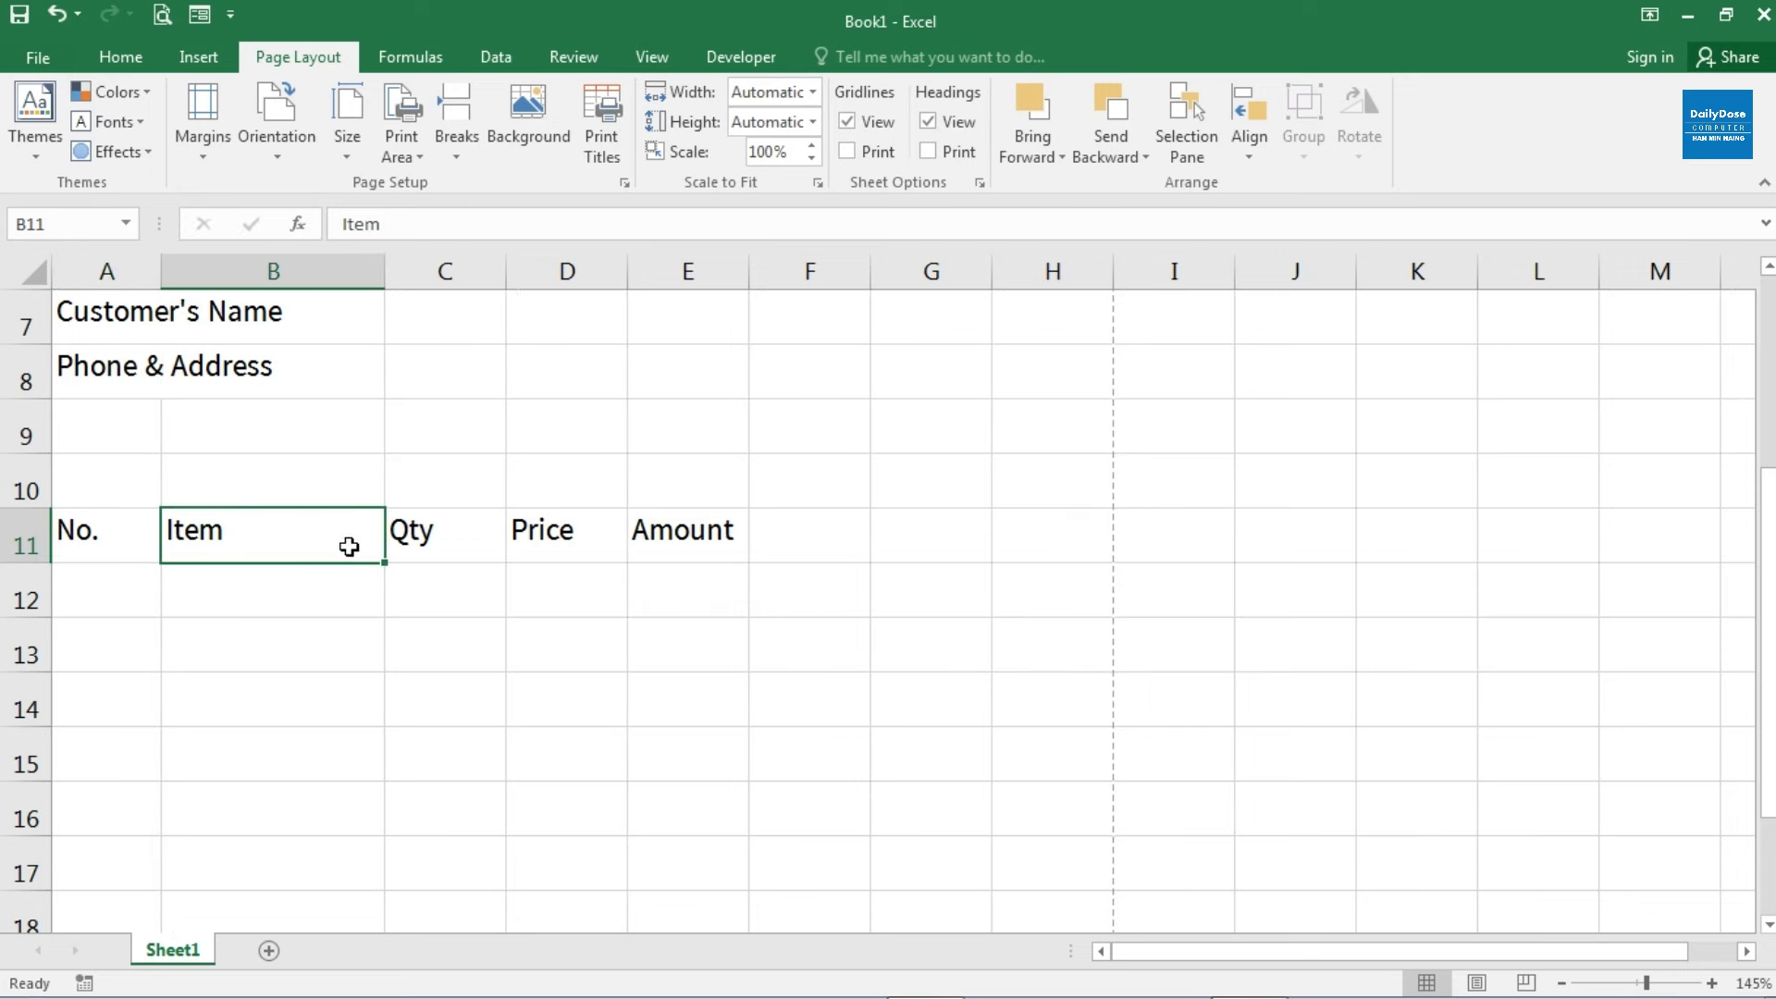
{"action": "left_click_drag", "start_coordinate": [384, 271], "coordinate": [534, 277]}
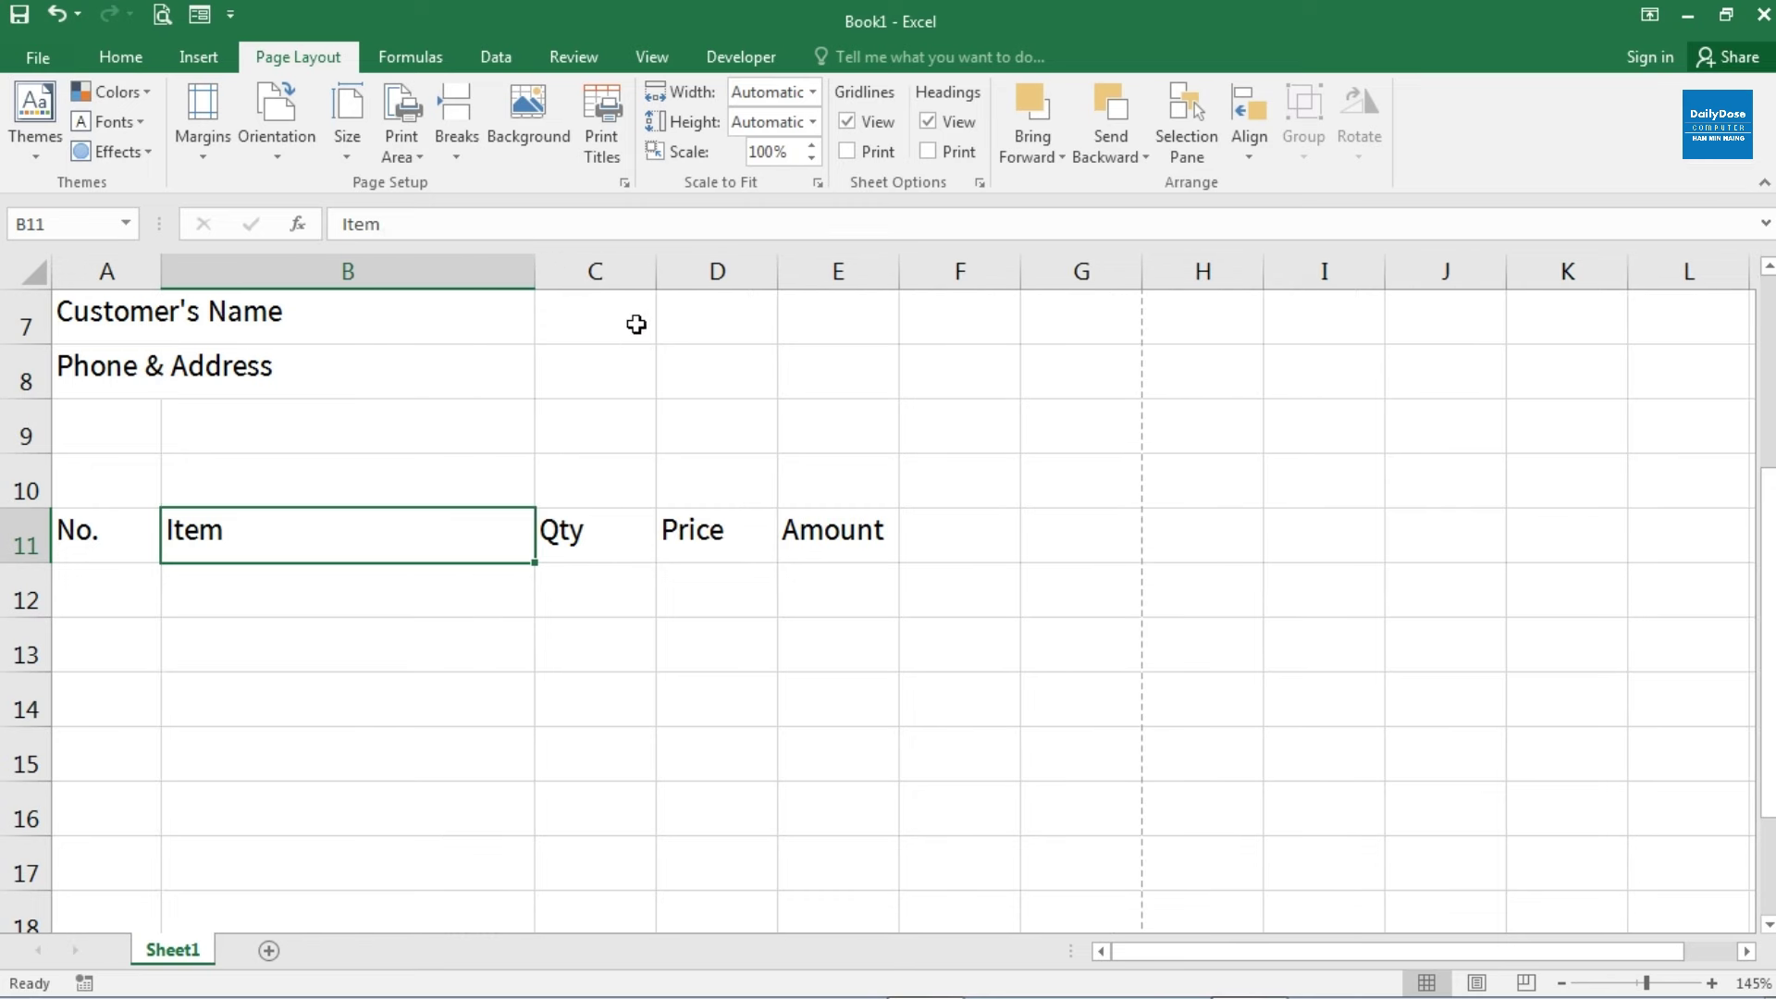
Widen the Qty column, enlarge Item further, and widen Price and Amount together.
{"action": "left_click_drag", "start_coordinate": [656, 271], "coordinate": [671, 271]}
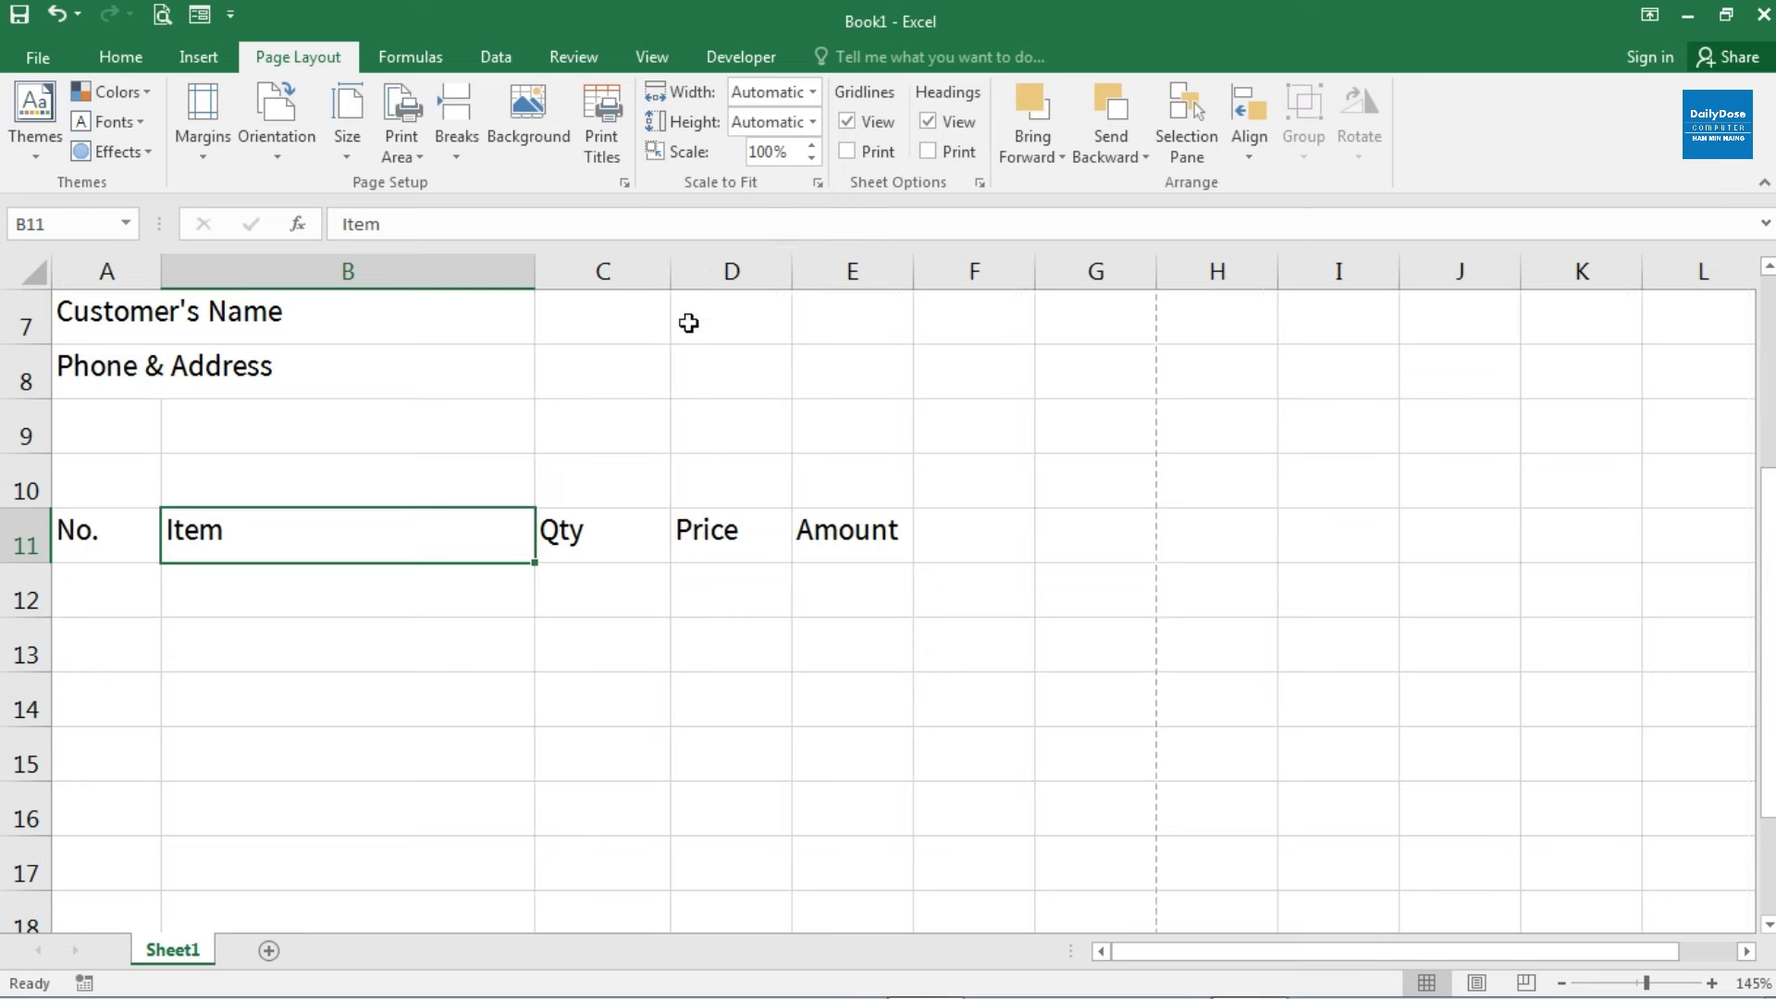
{"action": "left_click", "coordinate": [760, 281]}
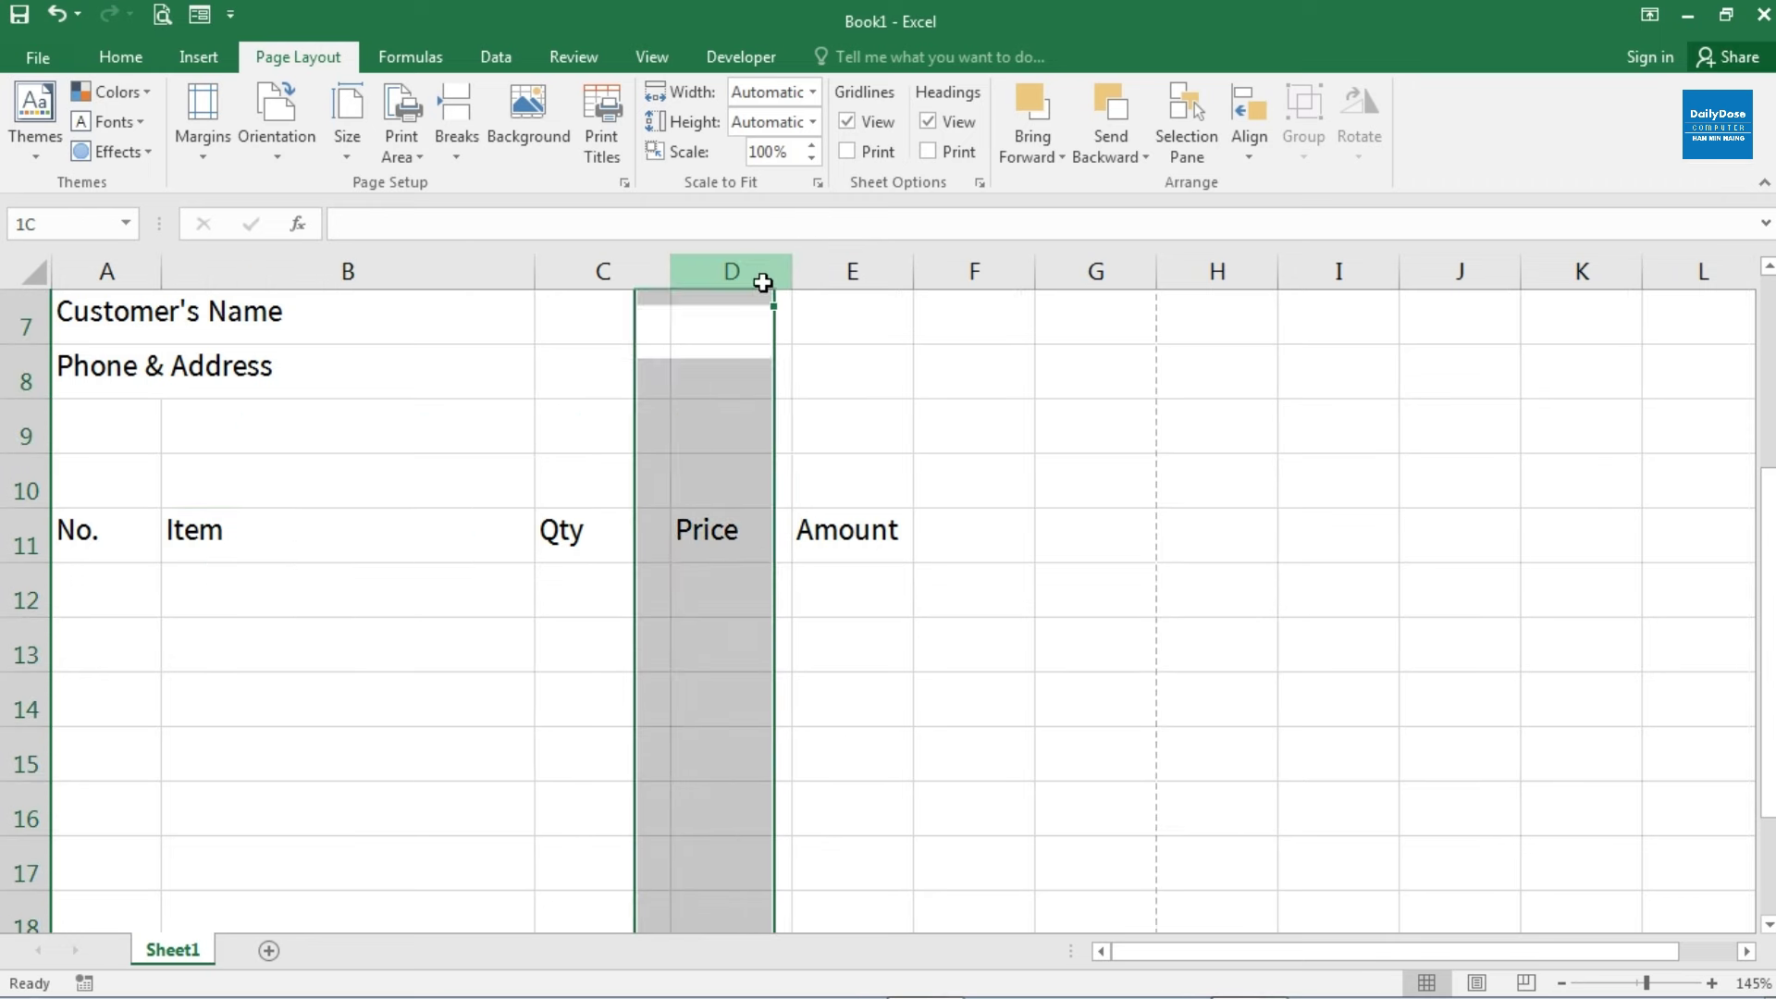
{"action": "left_click_drag", "start_coordinate": [762, 282], "coordinate": [888, 275]}
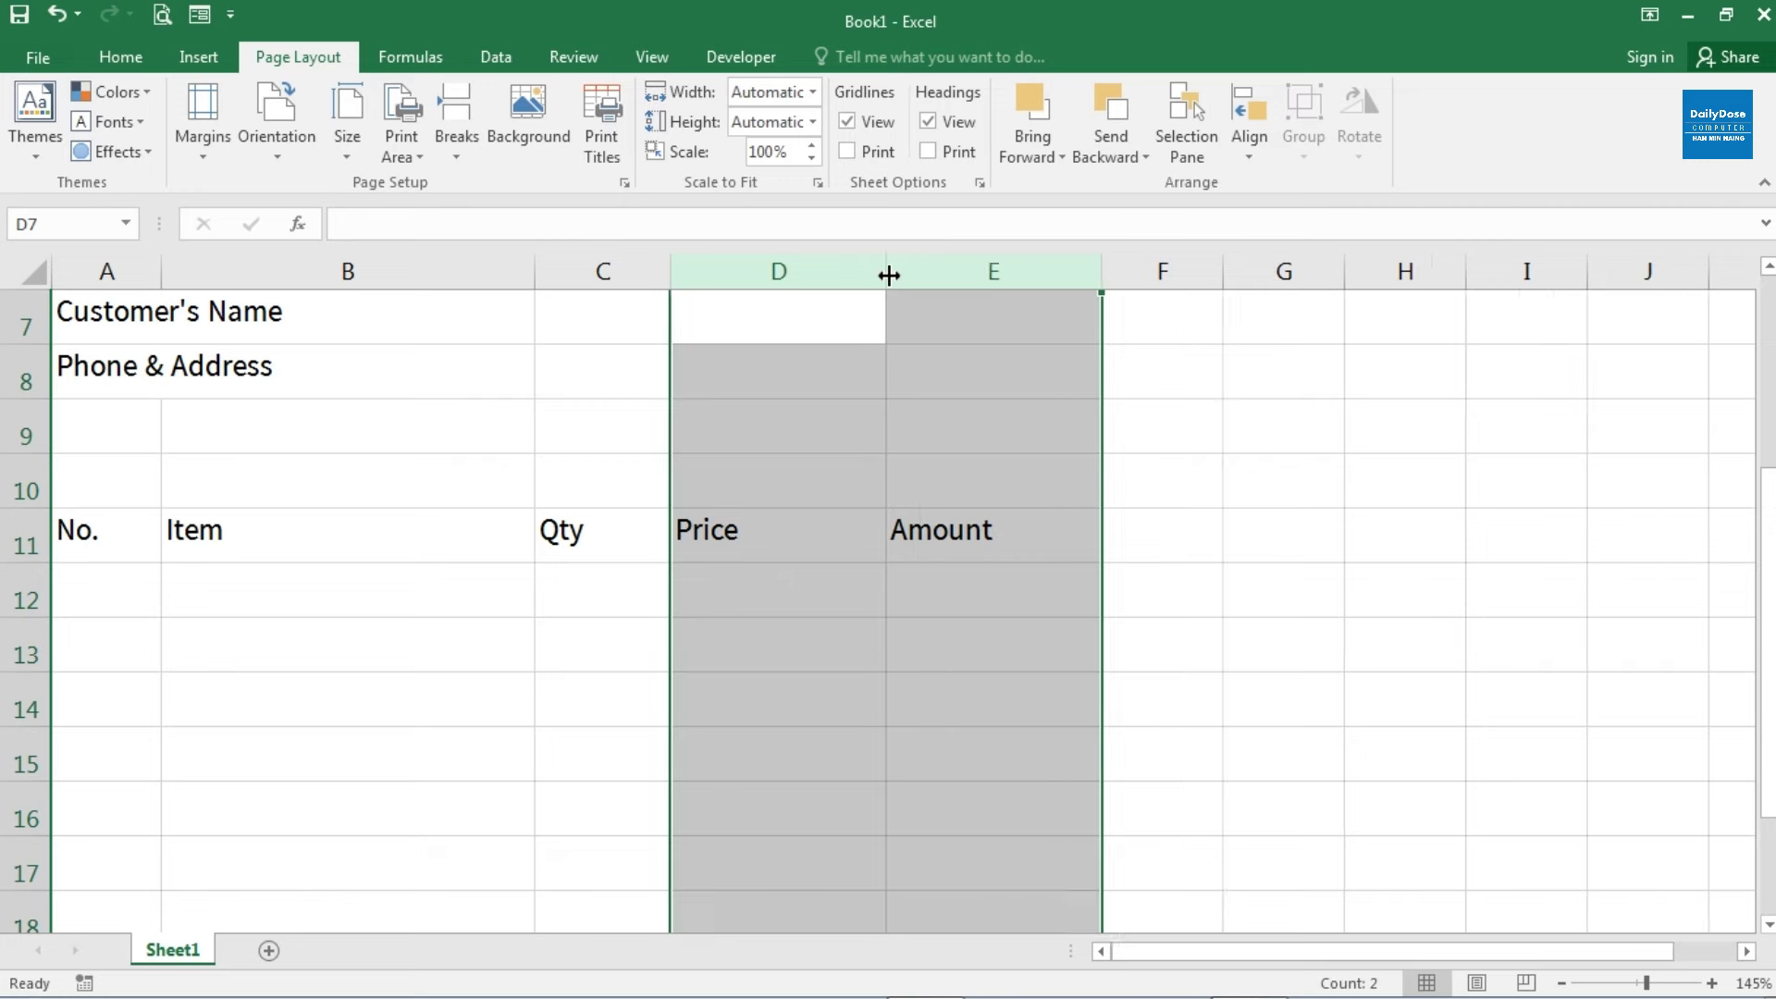
{"action": "scroll", "coordinate": [904, 593], "scroll_direction": "up", "scroll_amount": 1}
{"action": "scroll", "coordinate": [904, 593], "scroll_direction": "up", "scroll_amount": 1}
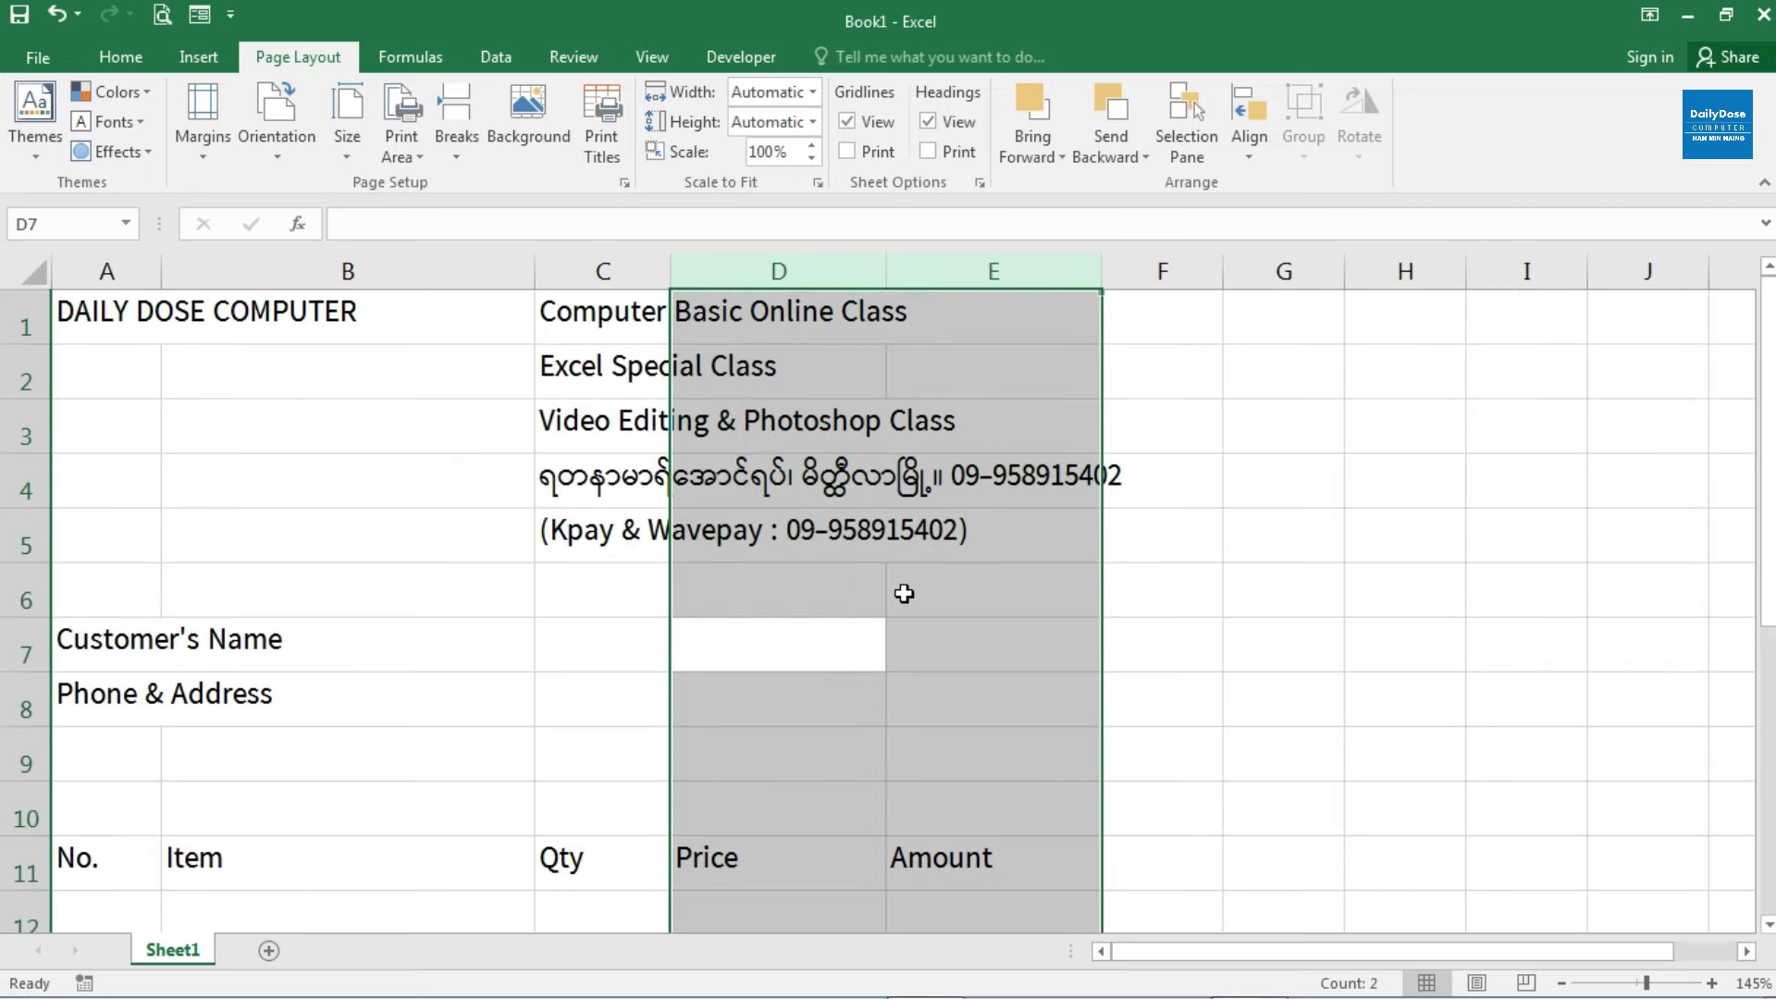
{"action": "scroll", "coordinate": [792, 559], "scroll_direction": "down", "scroll_amount": 1}
{"action": "left_click", "coordinate": [793, 547]}
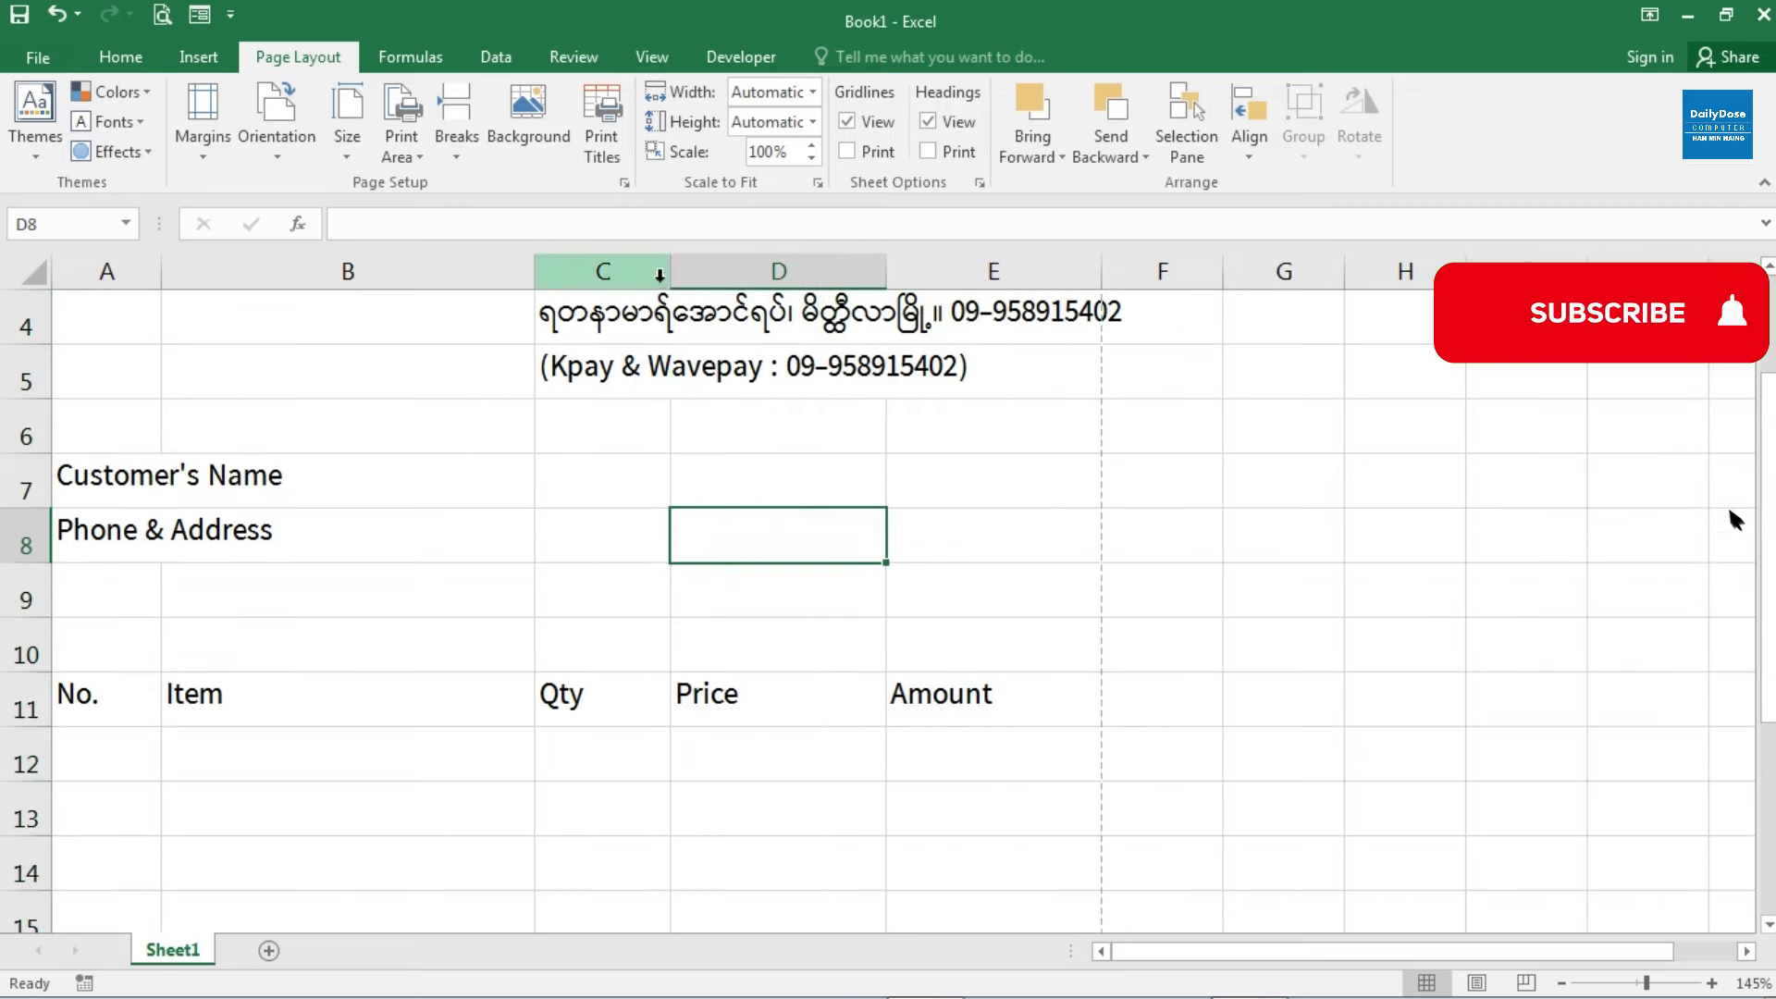
{"action": "left_click_drag", "start_coordinate": [669, 271], "coordinate": [684, 271]}
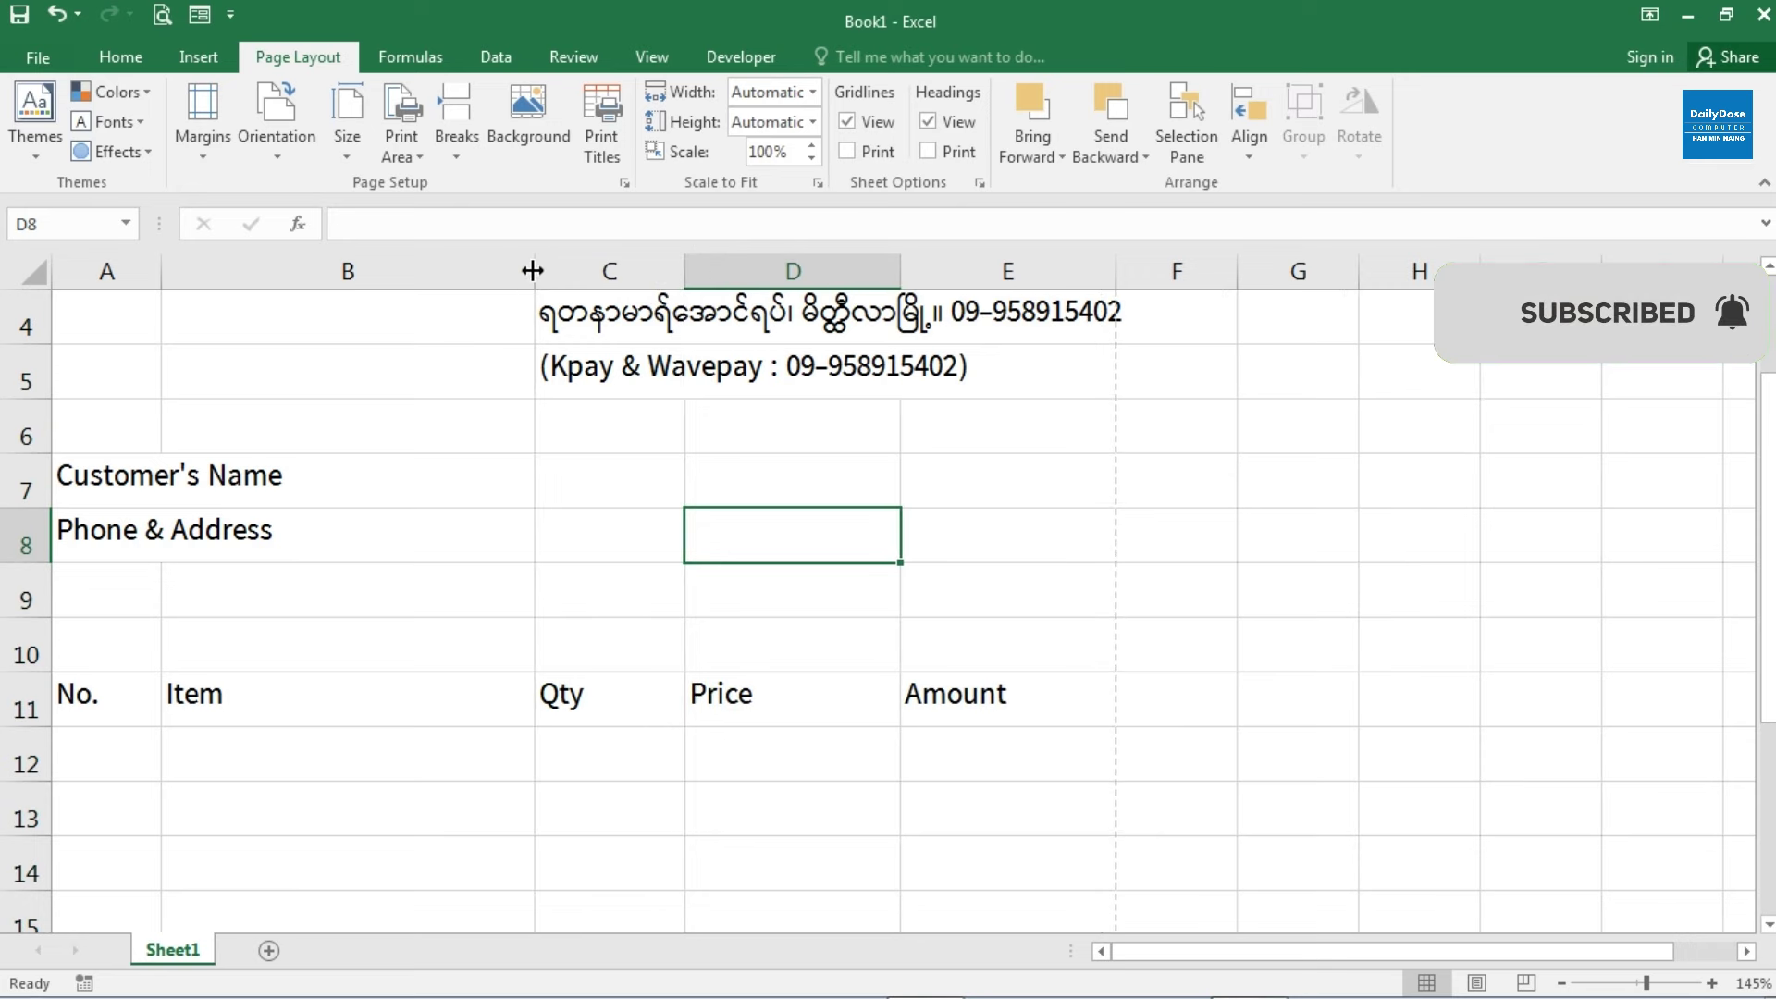
{"action": "left_click_drag", "start_coordinate": [535, 271], "coordinate": [568, 270]}
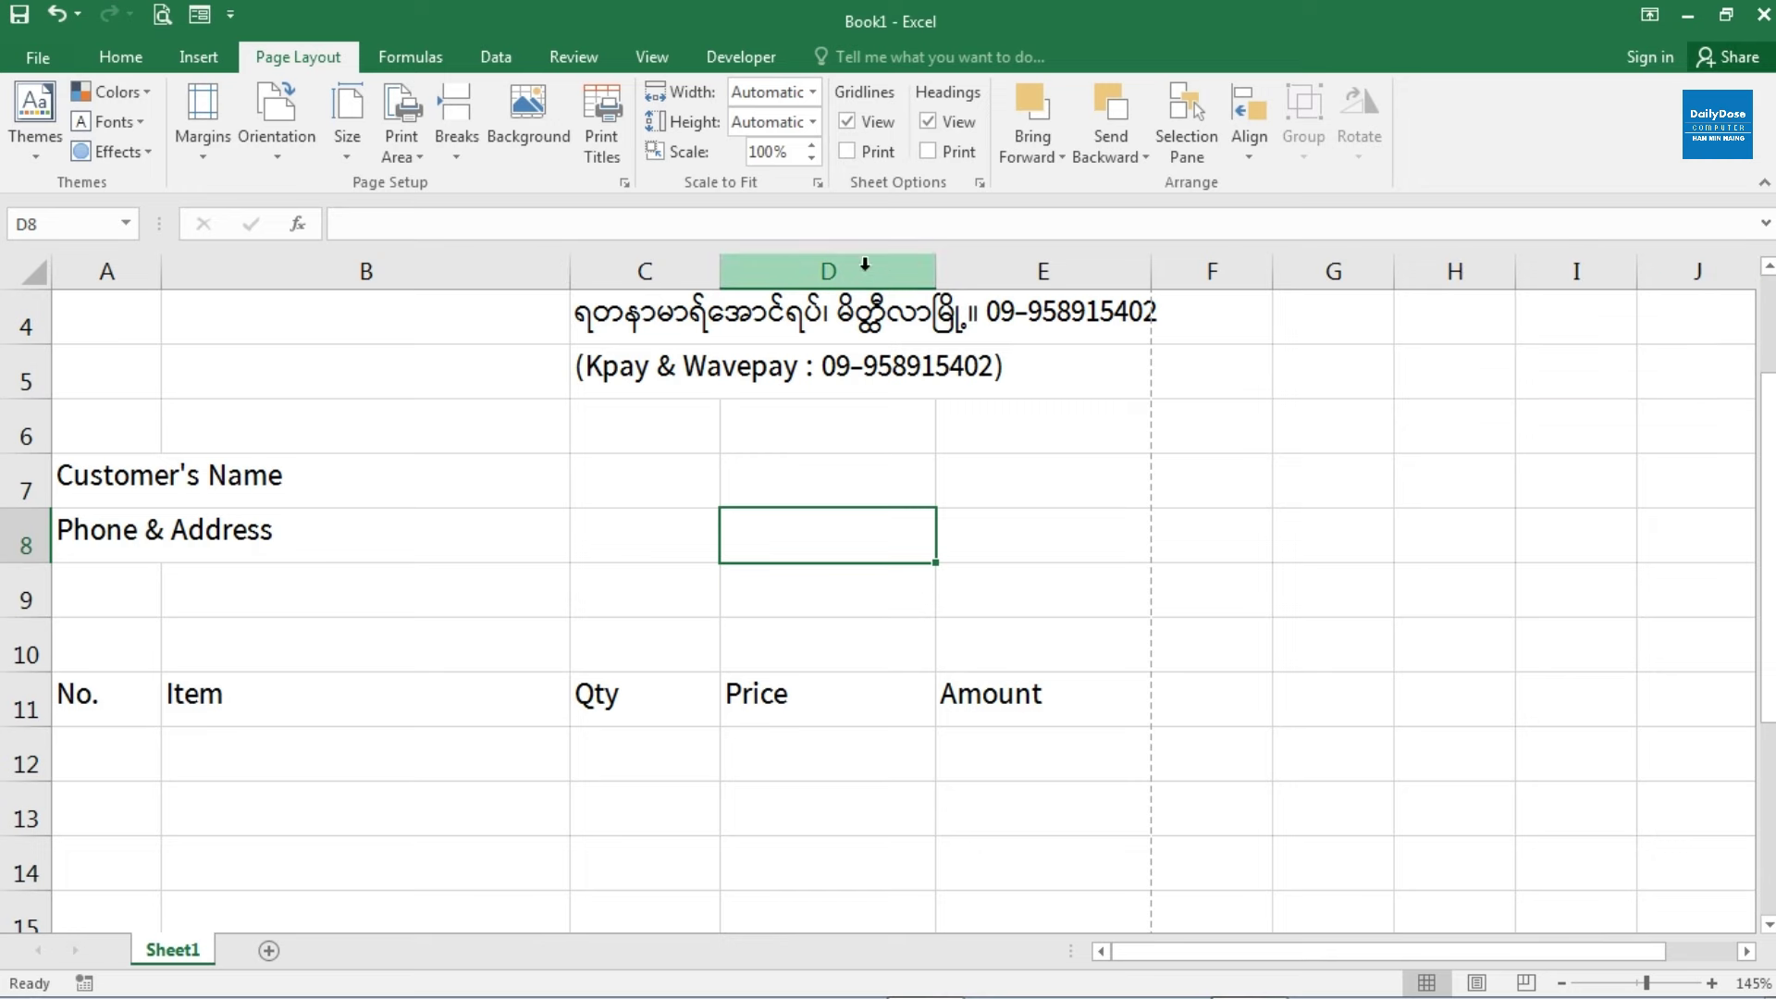
{"action": "mouse_move", "coordinate": [862, 270]}
{"action": "left_mouse_down"}
{"action": "mouse_move", "coordinate": [973, 266]}
{"action": "mouse_move", "coordinate": [946, 262]}
{"action": "left_mouse_up"}
{"action": "left_click", "coordinate": [1054, 491]}
{"action": "scroll", "coordinate": [765, 598], "scroll_direction": "down", "scroll_amount": 2}
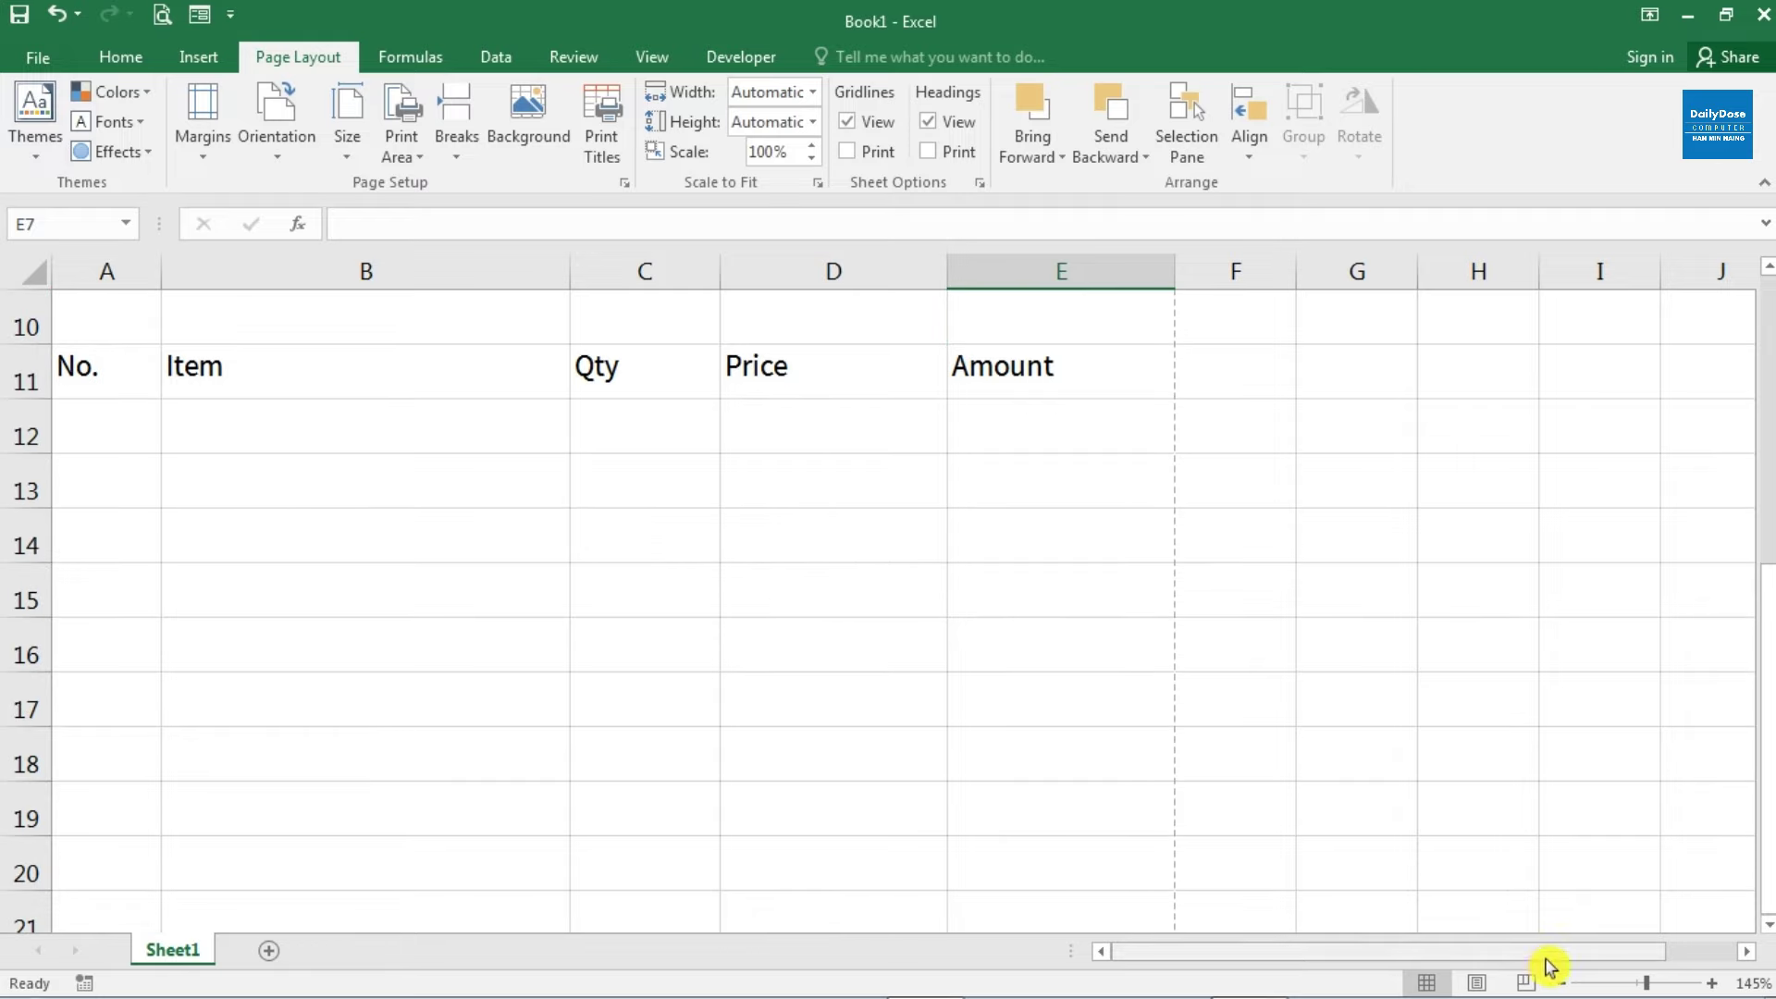
Zoom out three steps to 80% and drag-select the range A11:E22.
{"action": "left_click", "coordinate": [1561, 982]}
{"action": "left_click", "coordinate": [1562, 982]}
{"action": "left_click", "coordinate": [1561, 982]}
{"action": "left_click", "coordinate": [1561, 982]}
{"action": "left_click", "coordinate": [1561, 982]}
{"action": "left_click", "coordinate": [1561, 982]}
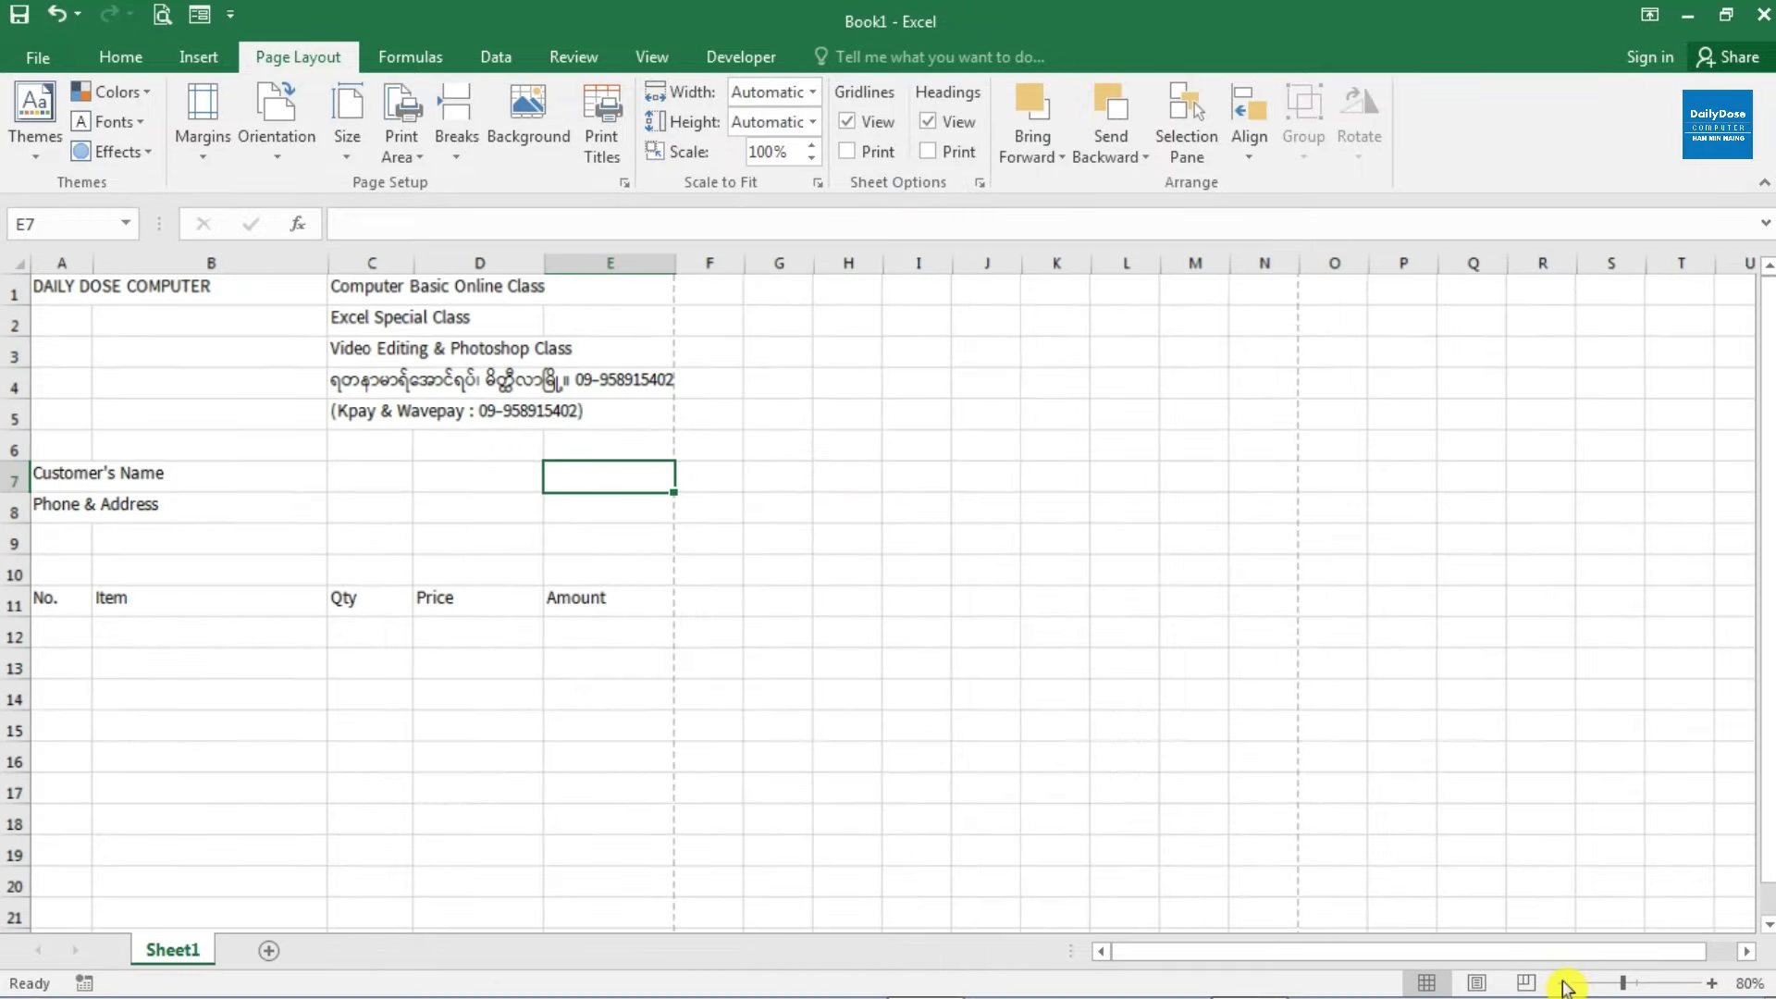
{"action": "scroll", "coordinate": [1051, 837], "scroll_direction": "down", "scroll_amount": 1}
{"action": "scroll", "coordinate": [818, 737], "scroll_direction": "down", "scroll_amount": 1}
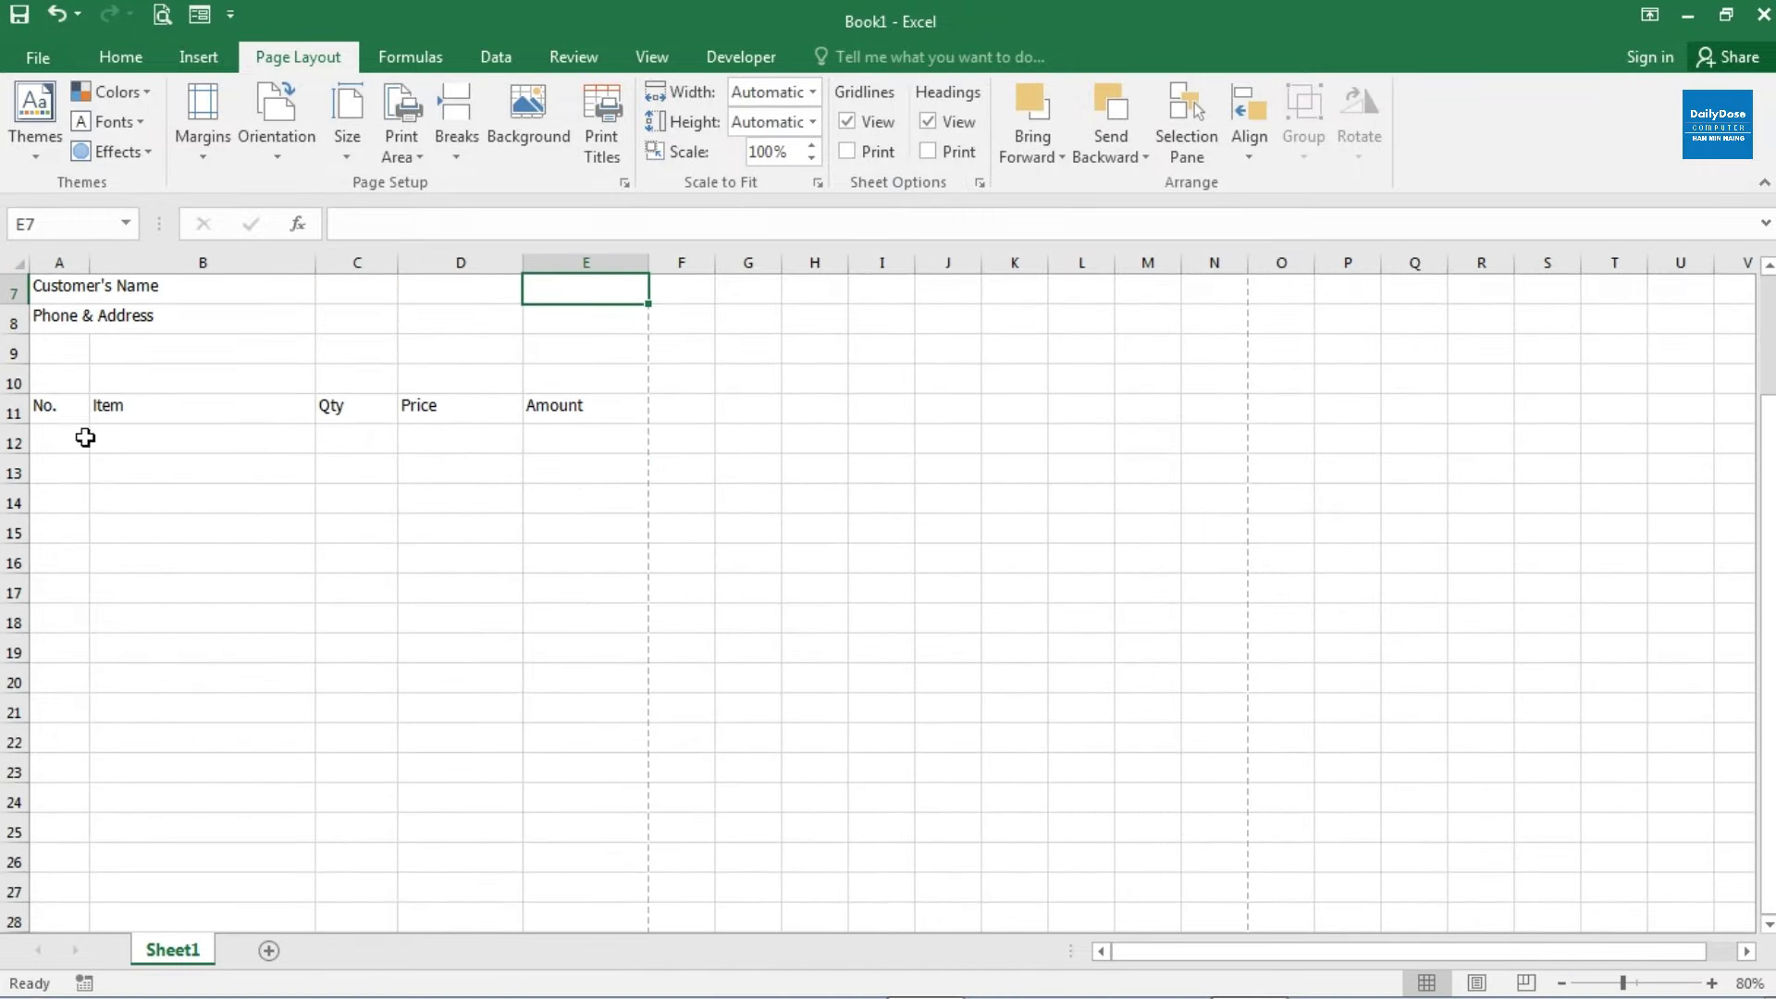
{"action": "left_click_drag", "start_coordinate": [37, 408], "coordinate": [579, 735]}
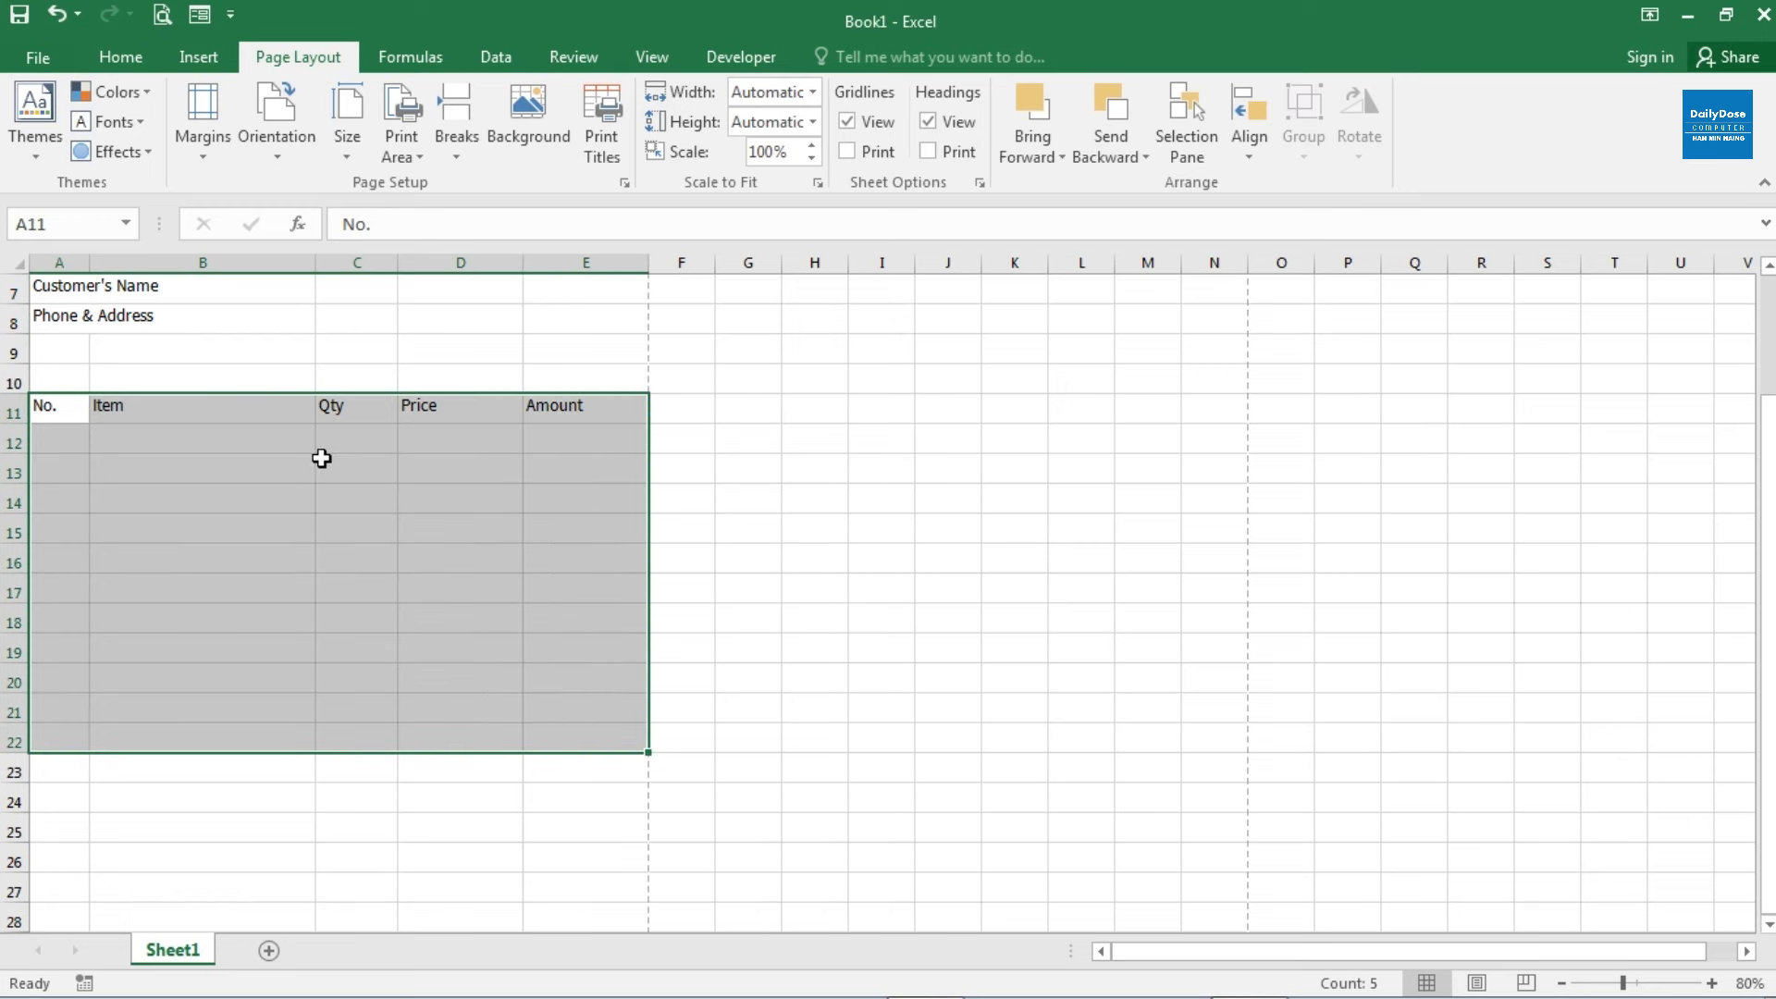
Apply All Borders to the A11:E22 table from the Home Borders menu.
{"action": "left_click", "coordinate": [120, 57]}
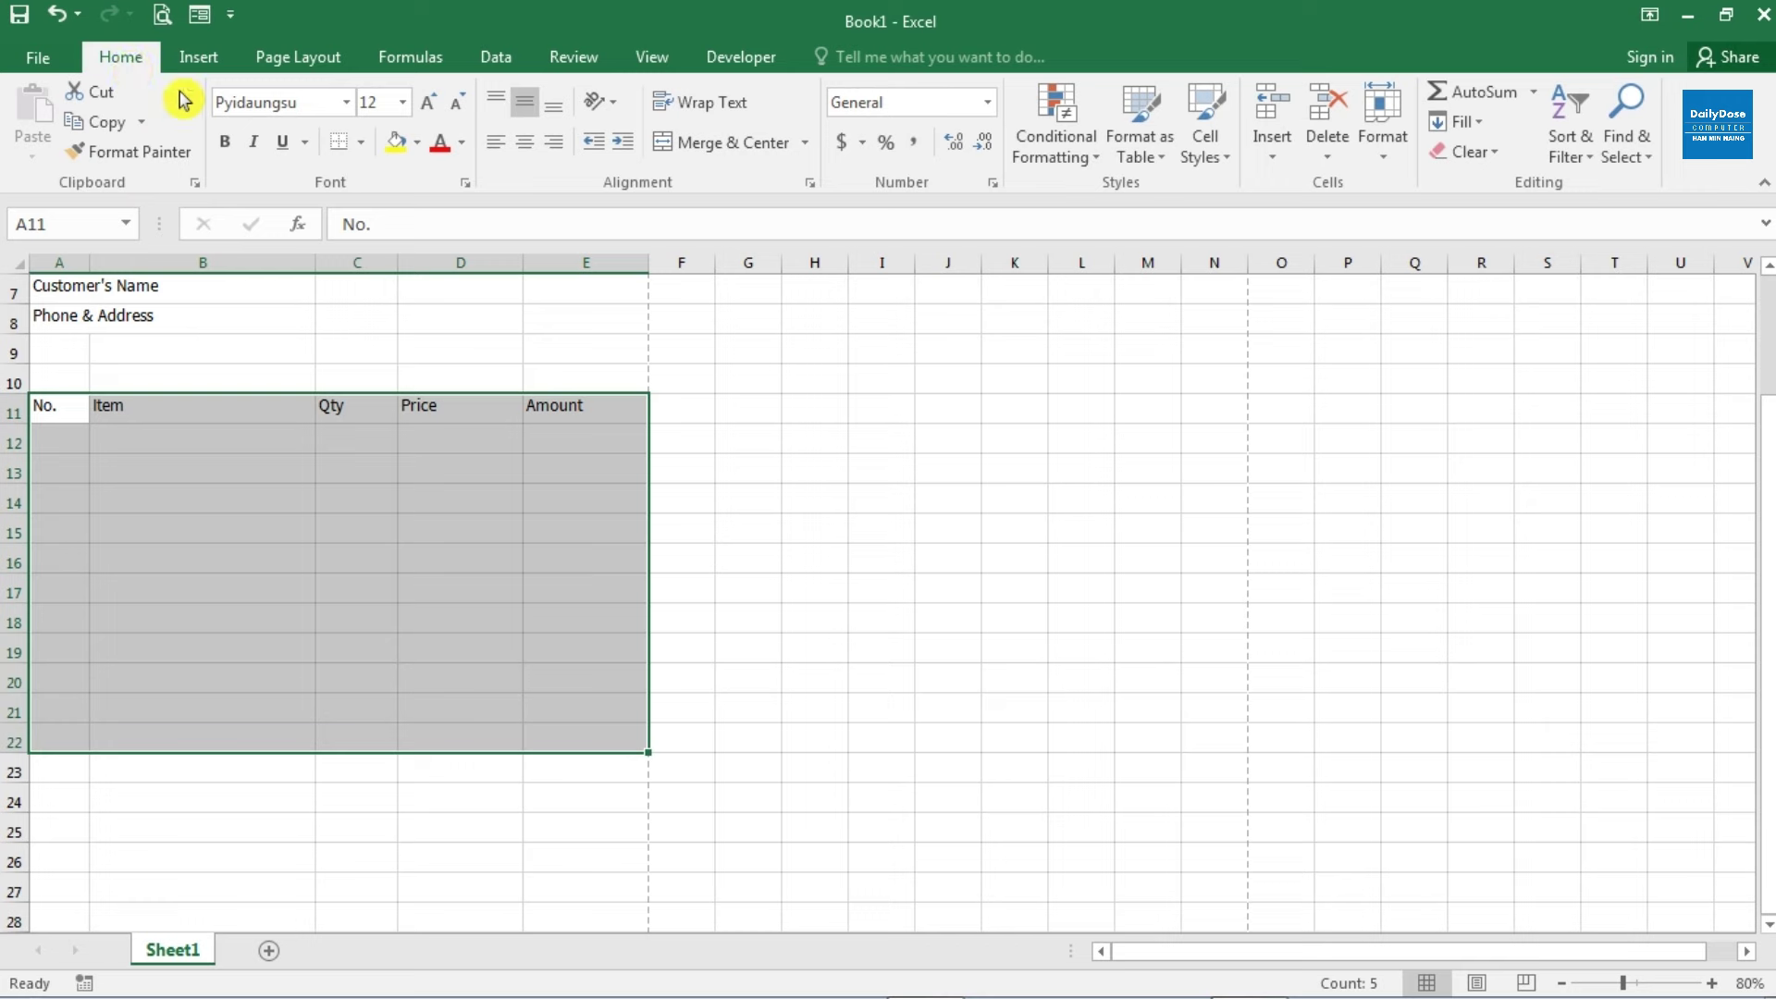
{"action": "left_click", "coordinate": [364, 146]}
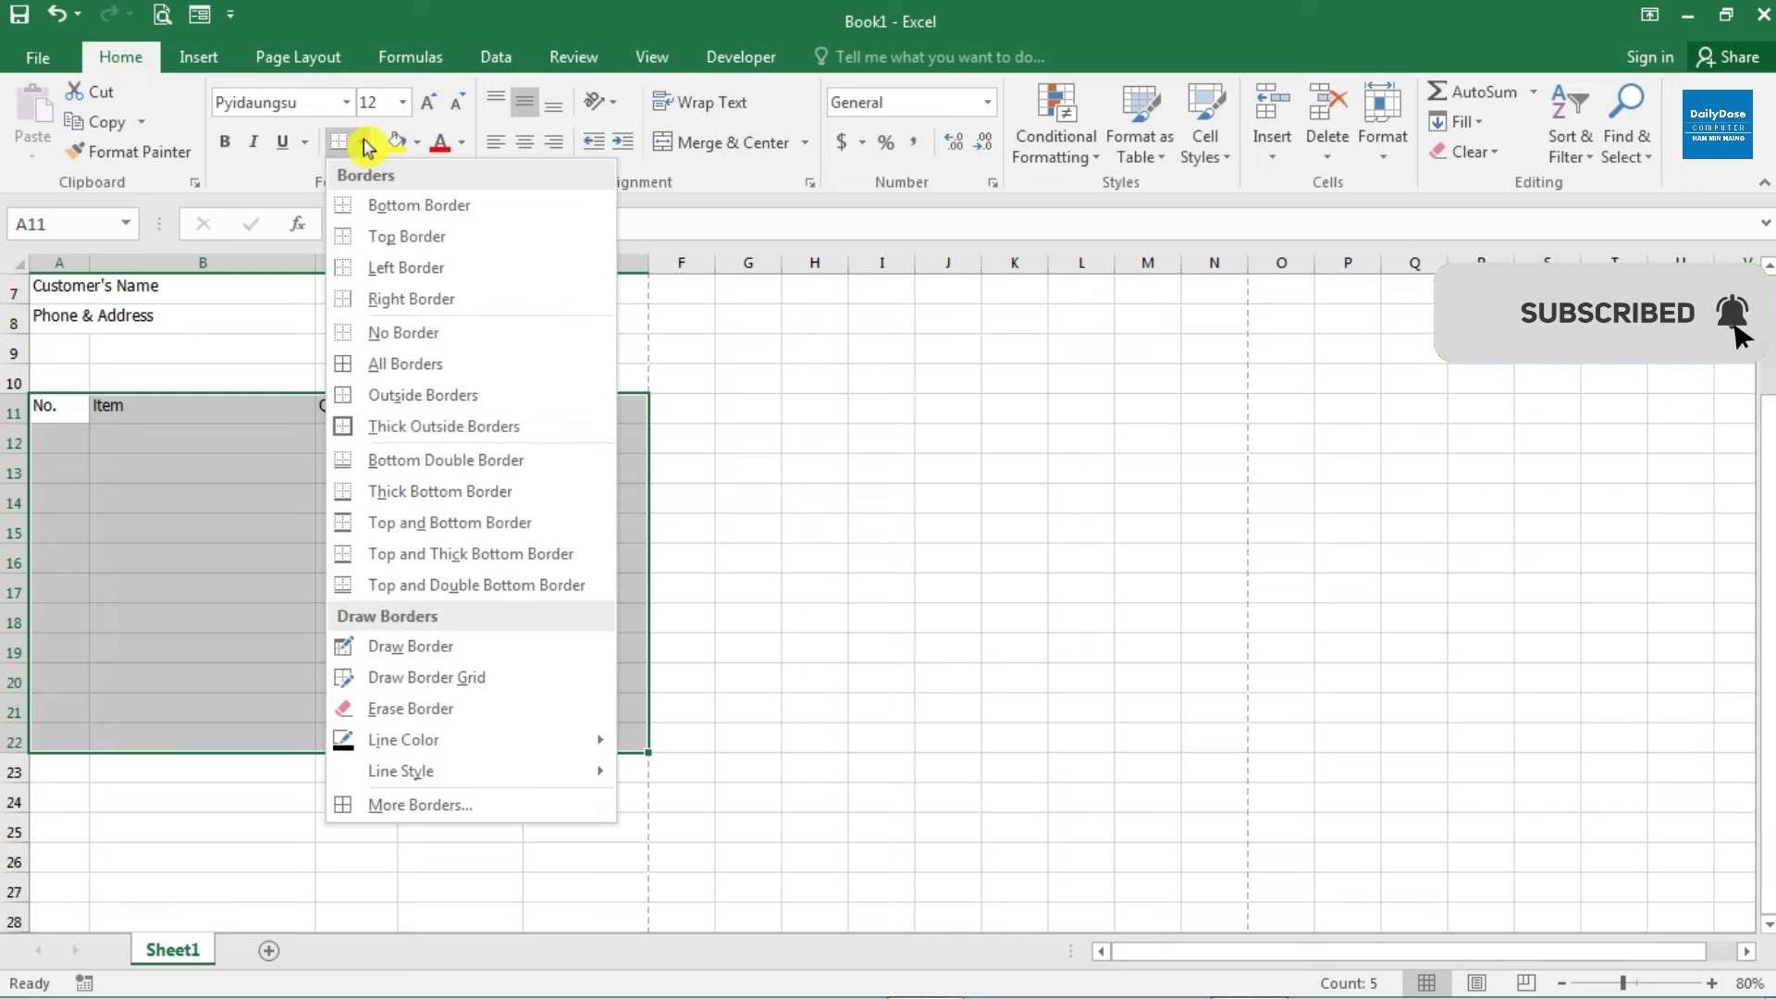
{"action": "left_click", "coordinate": [481, 370]}
{"action": "left_click", "coordinate": [430, 550]}
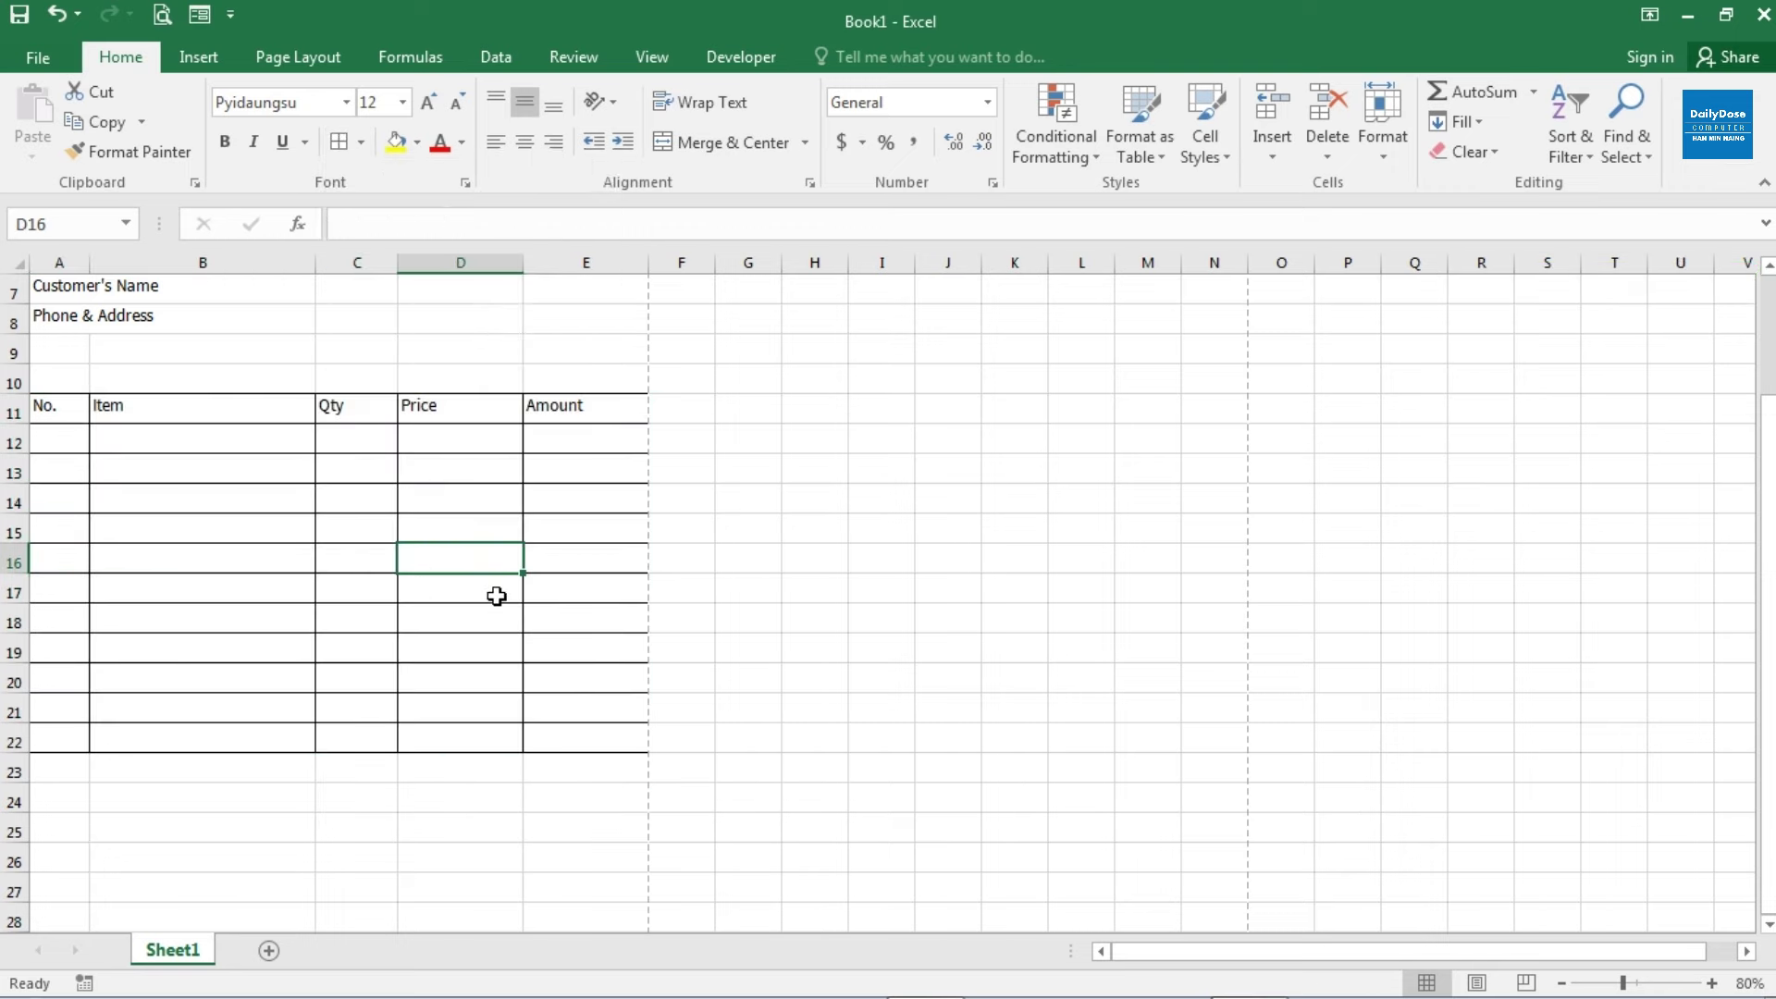
Enter the labels Total, Advance and Balance in D23, D24 and D25.
{"action": "scroll", "coordinate": [496, 596], "scroll_direction": "down", "scroll_amount": 1}
{"action": "left_click", "coordinate": [462, 684]}
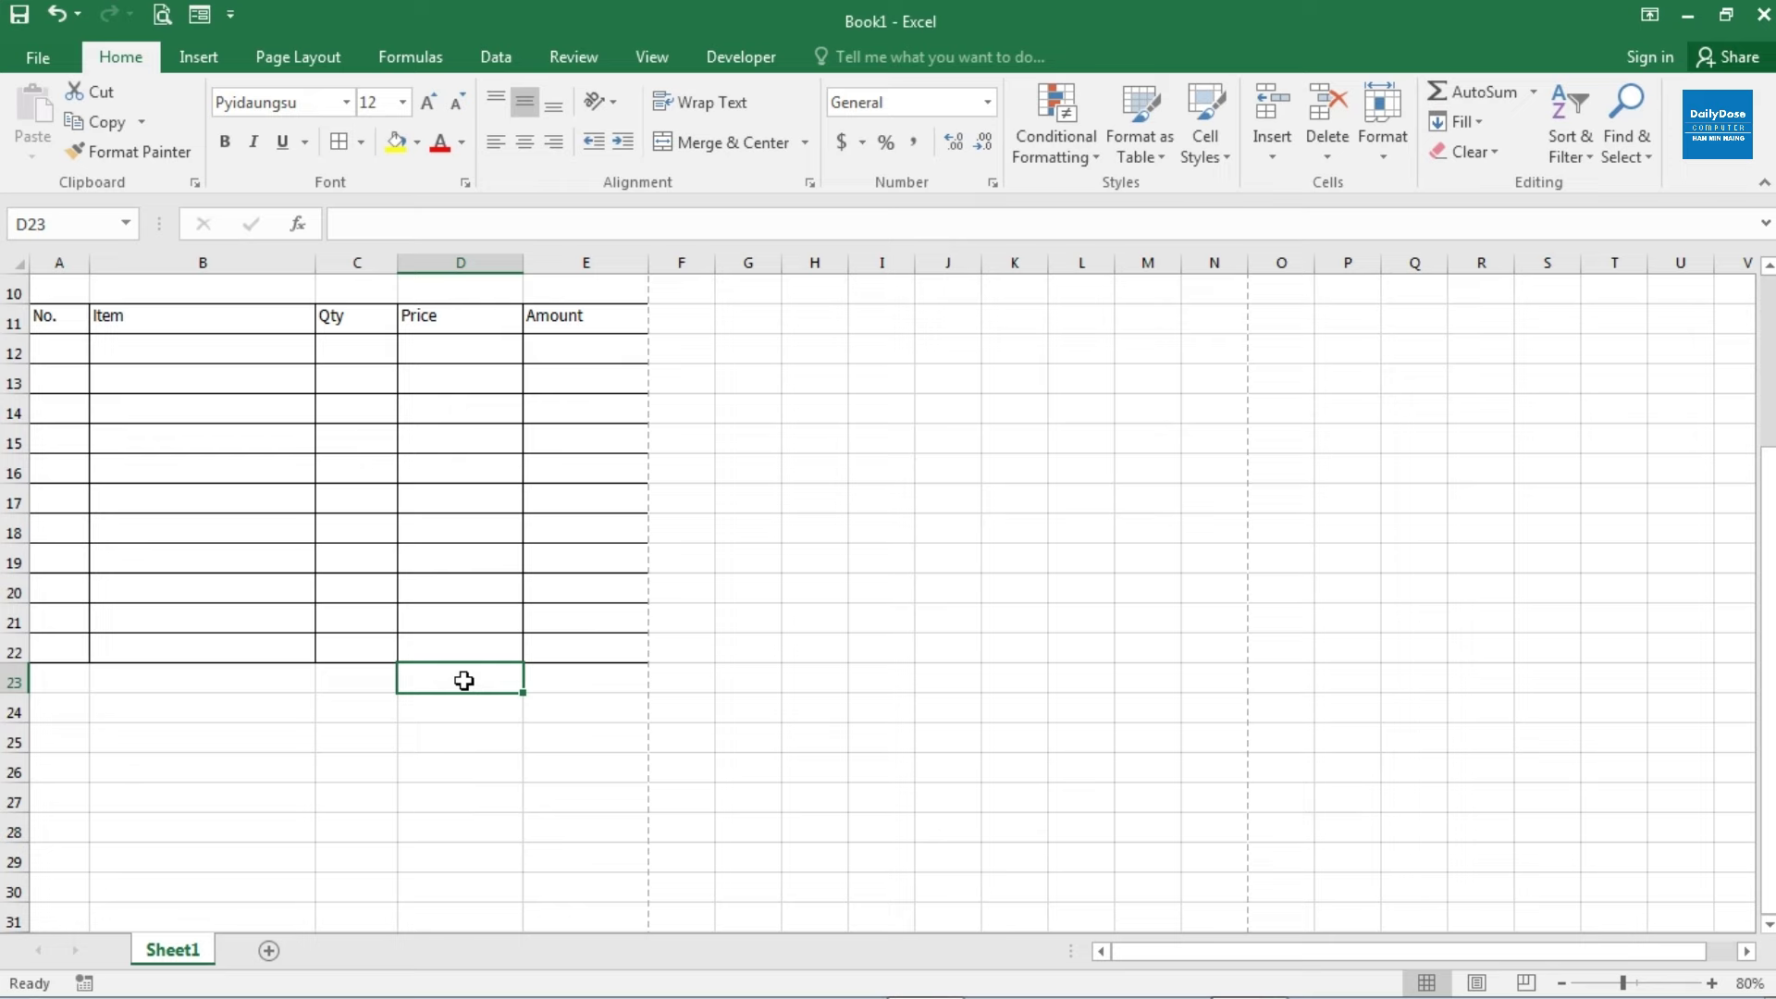
{"action": "scroll", "coordinate": [463, 681], "scroll_direction": "up", "scroll_amount": 2}
{"action": "scroll", "coordinate": [539, 686], "scroll_direction": "up", "scroll_amount": 1}
{"action": "scroll", "coordinate": [724, 617], "scroll_direction": "up", "scroll_amount": 1}
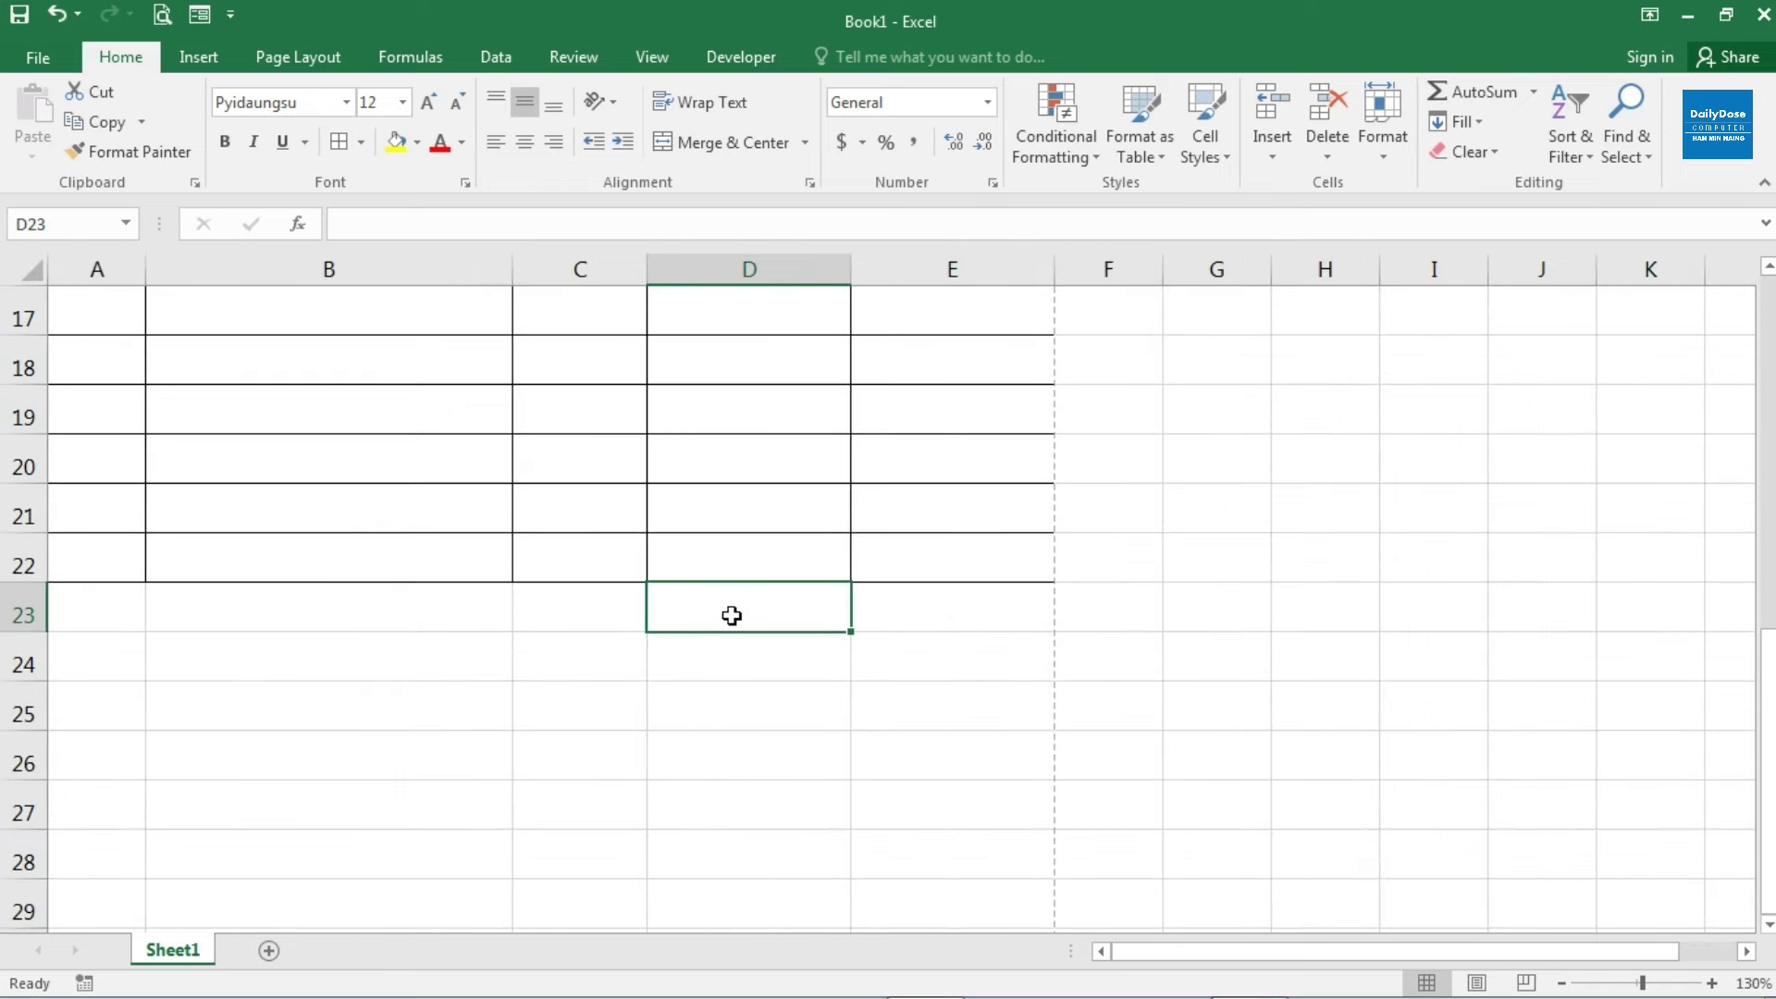
{"action": "type", "text": "To"}
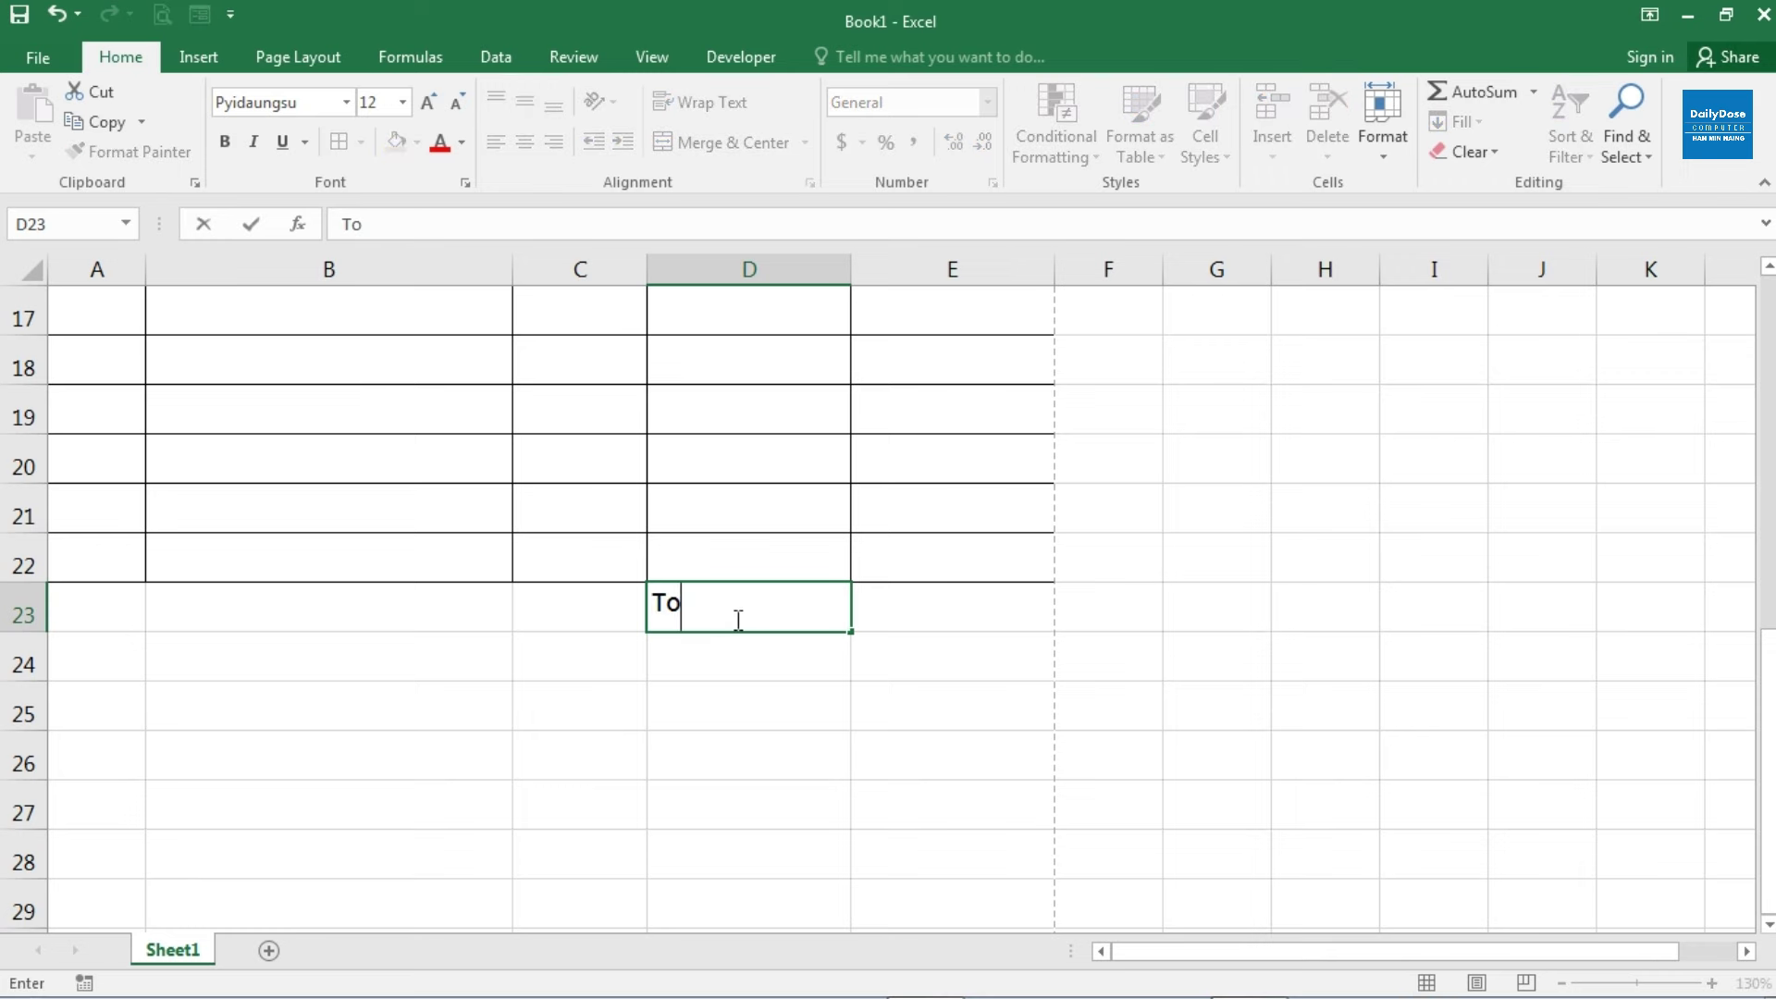
{"action": "type", "text": "tal"}
{"action": "key", "text": "Return"}
{"action": "type", "text": "A"}
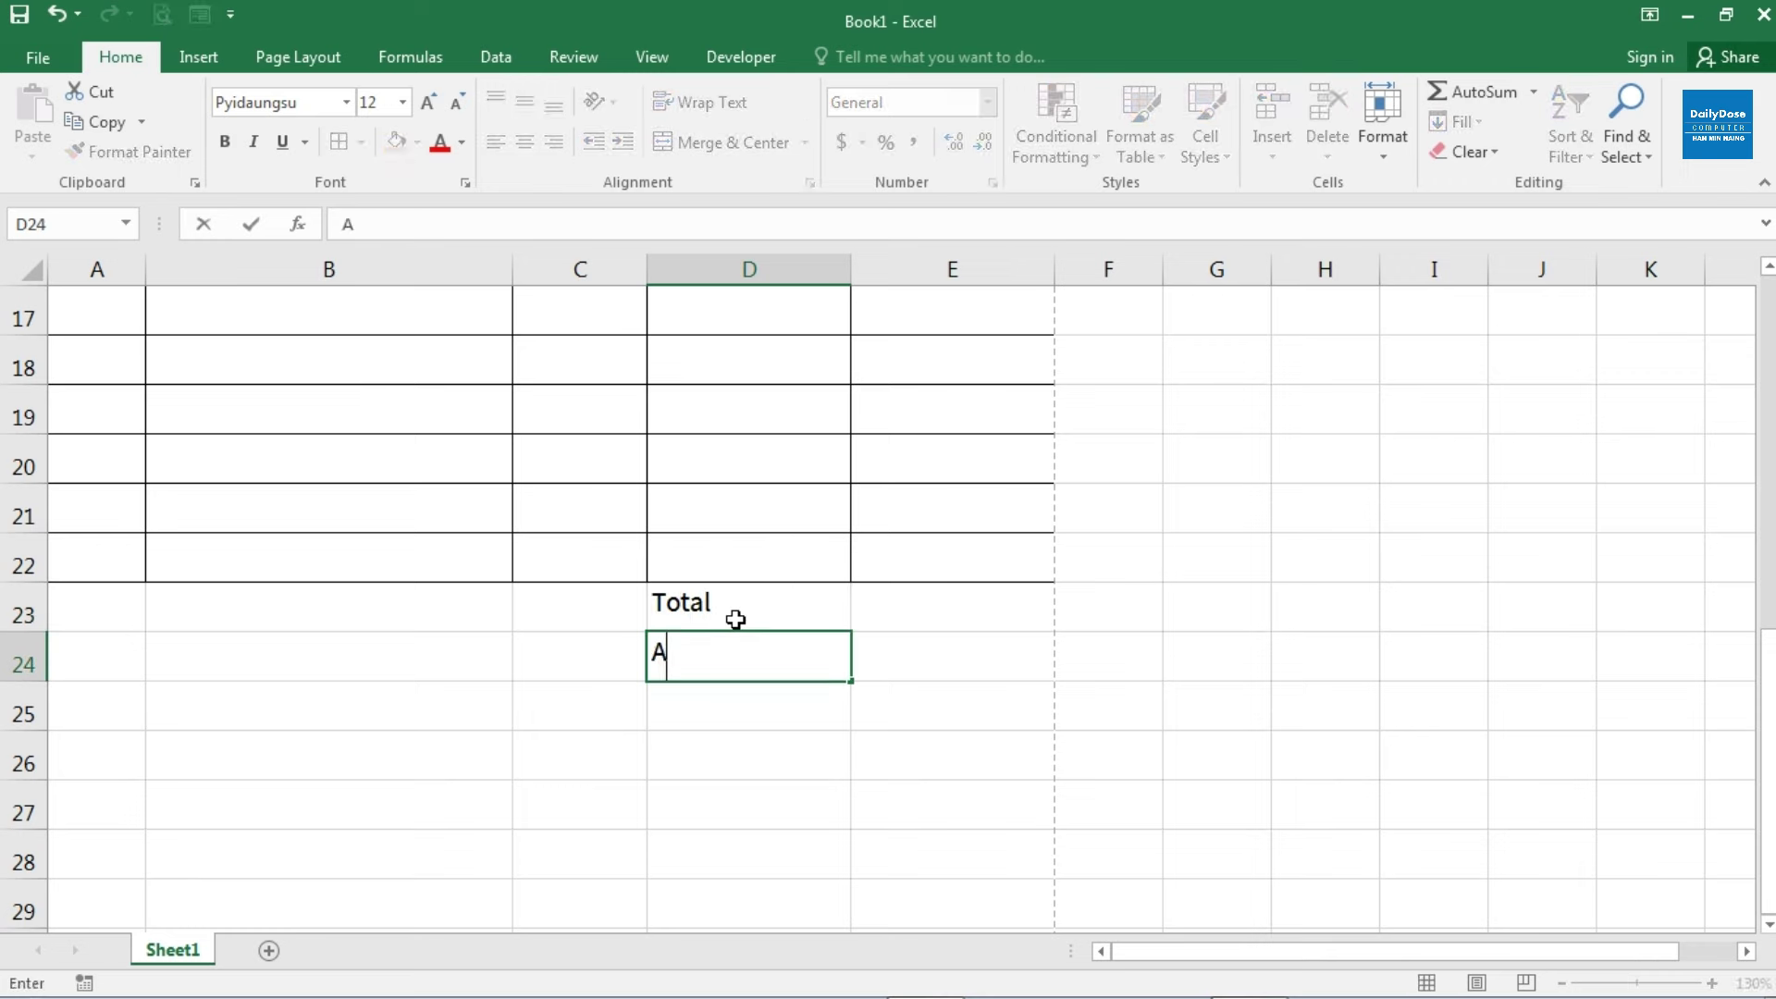
{"action": "type", "text": "dvan"}
{"action": "key", "text": "BackSpace"}
{"action": "type", "text": "nce"}
{"action": "key", "text": "Return"}
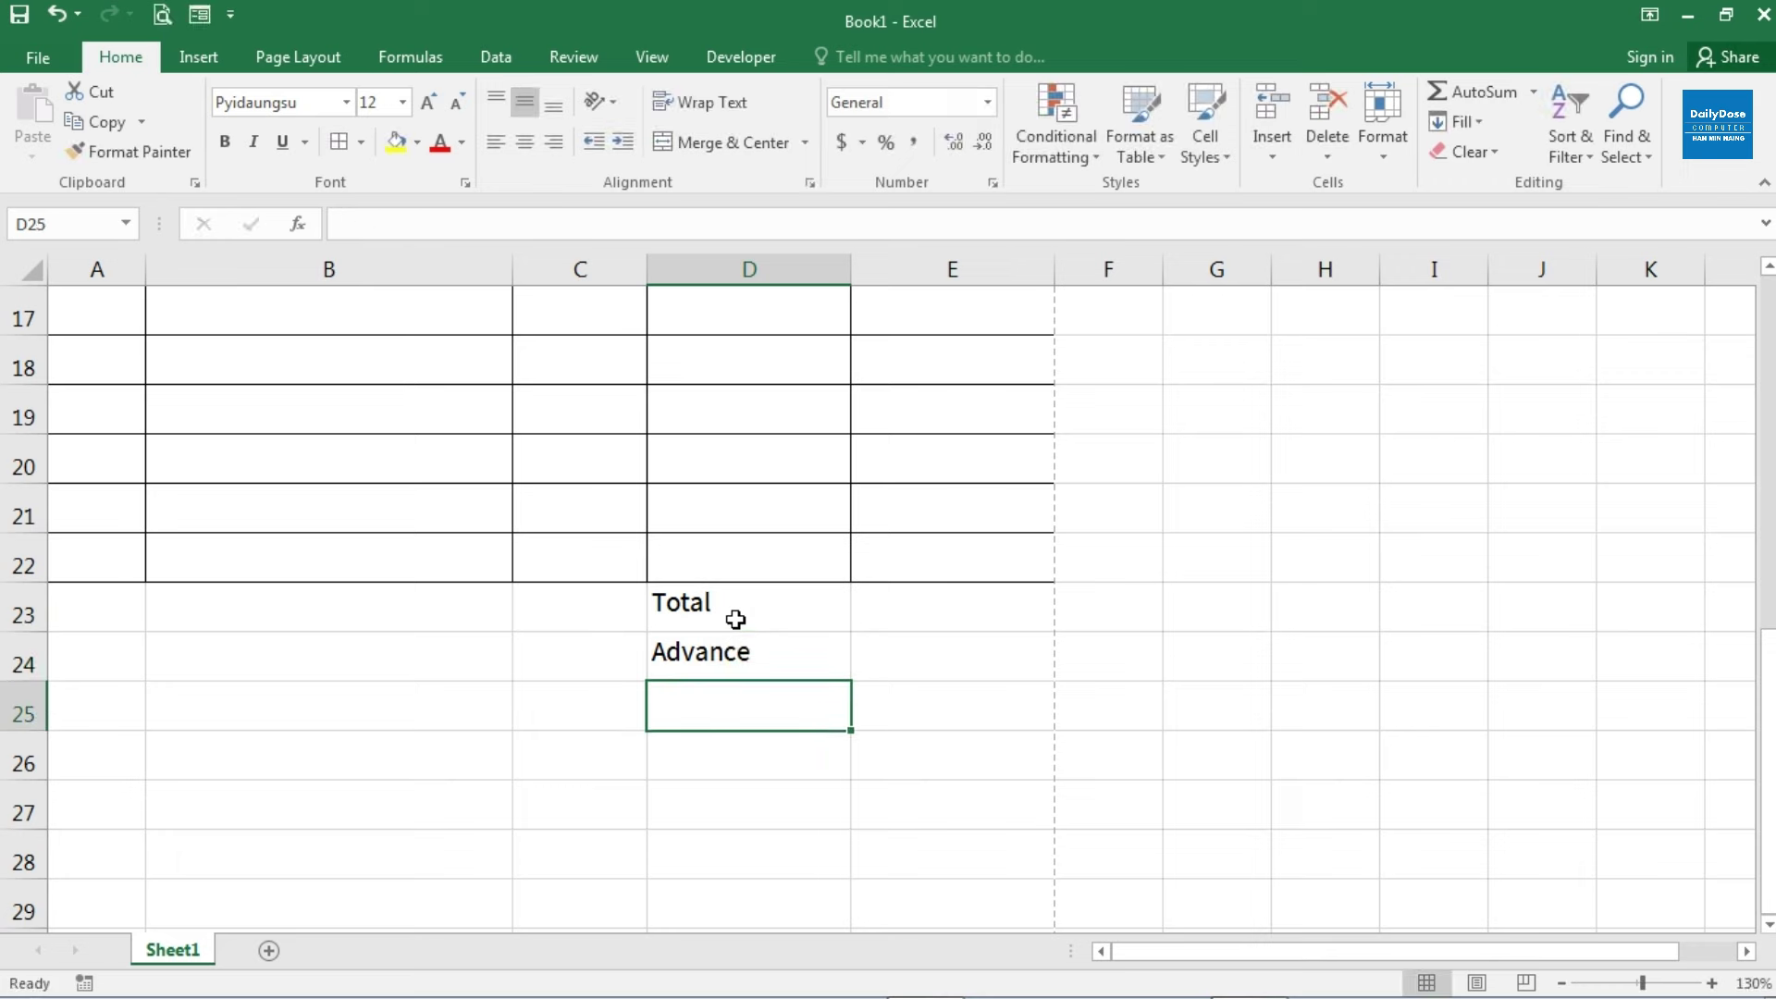
{"action": "type", "text": "Bal"}
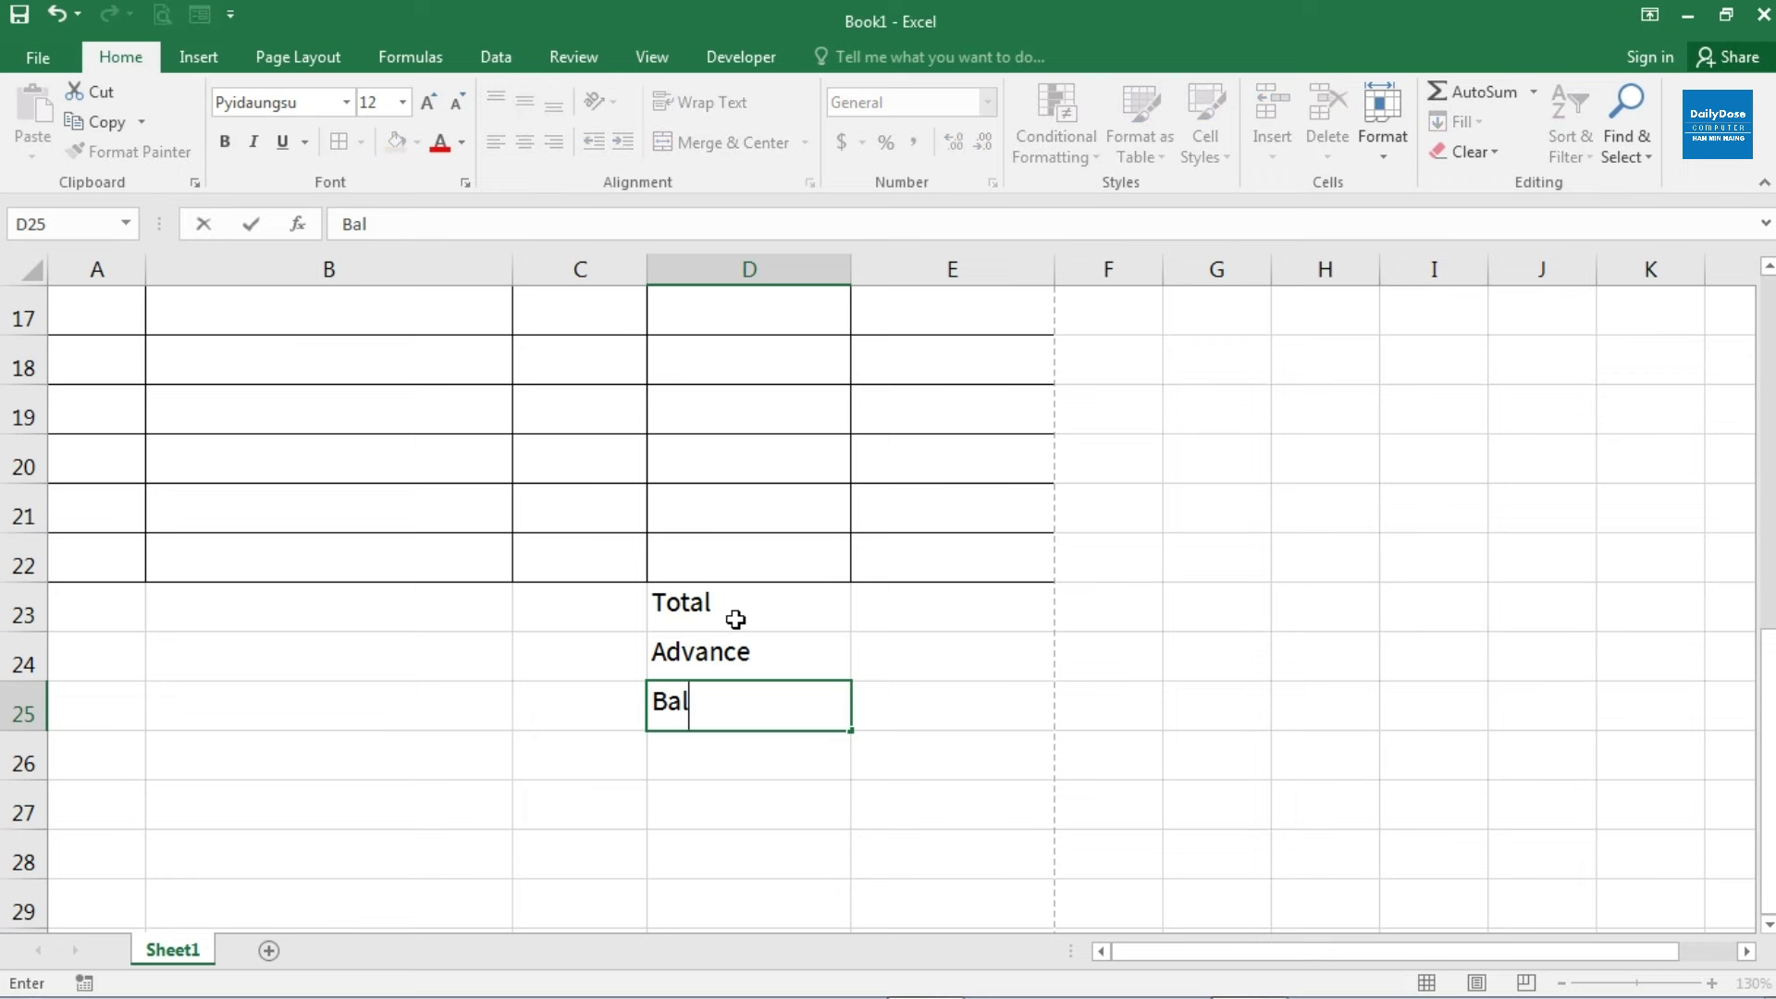
{"action": "type", "text": "ance"}
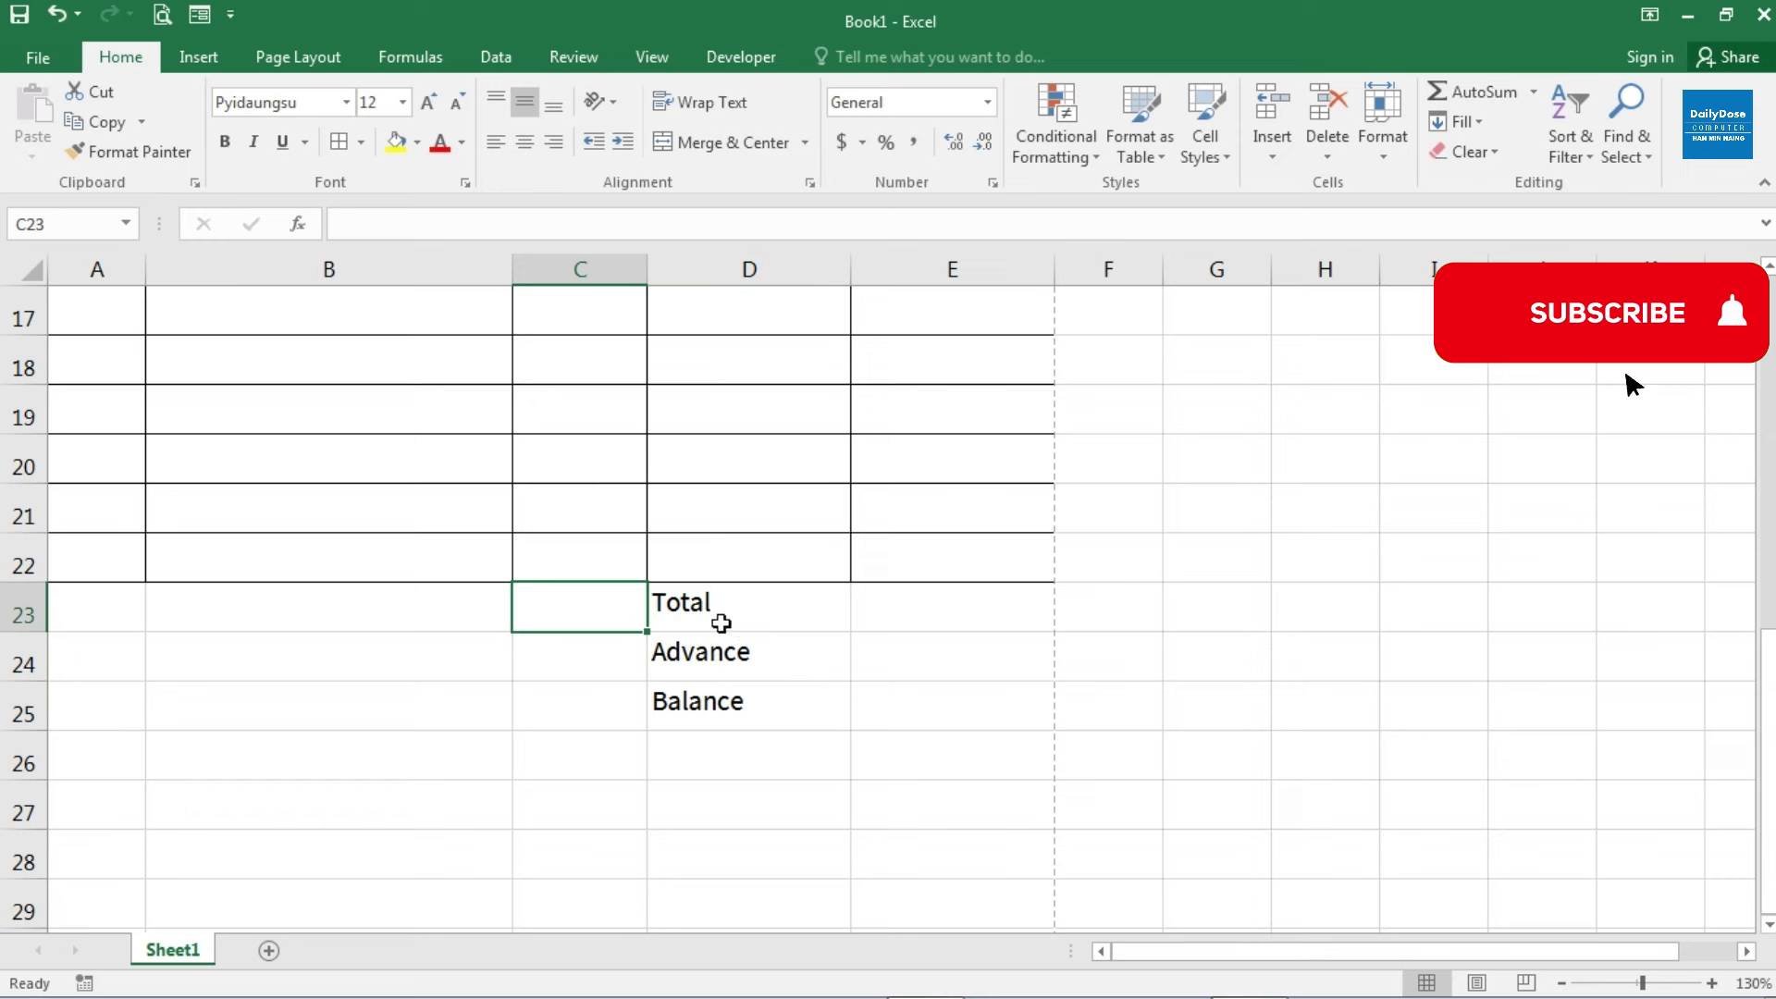
Apply All Borders to the D23:E25 totals block.
{"action": "mouse_move", "coordinate": [713, 610]}
{"action": "left_mouse_down"}
{"action": "mouse_move", "coordinate": [872, 662]}
{"action": "mouse_move", "coordinate": [876, 696]}
{"action": "left_mouse_up"}
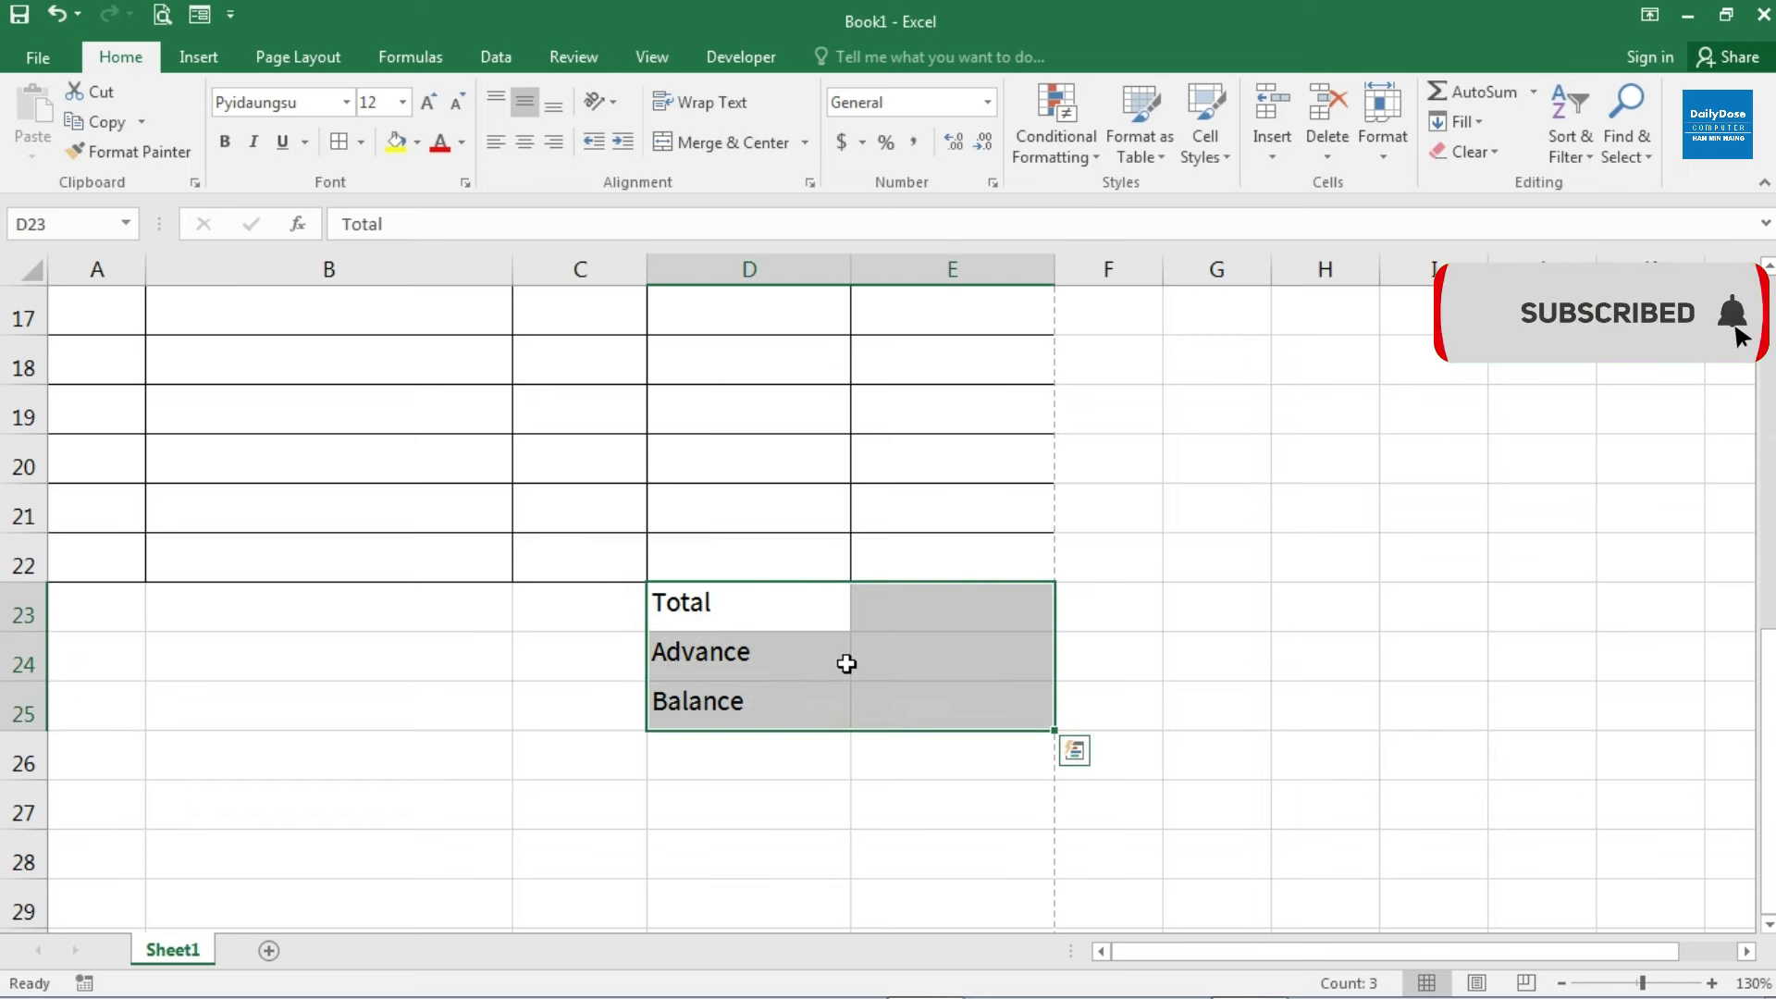
{"action": "left_click", "coordinate": [130, 61]}
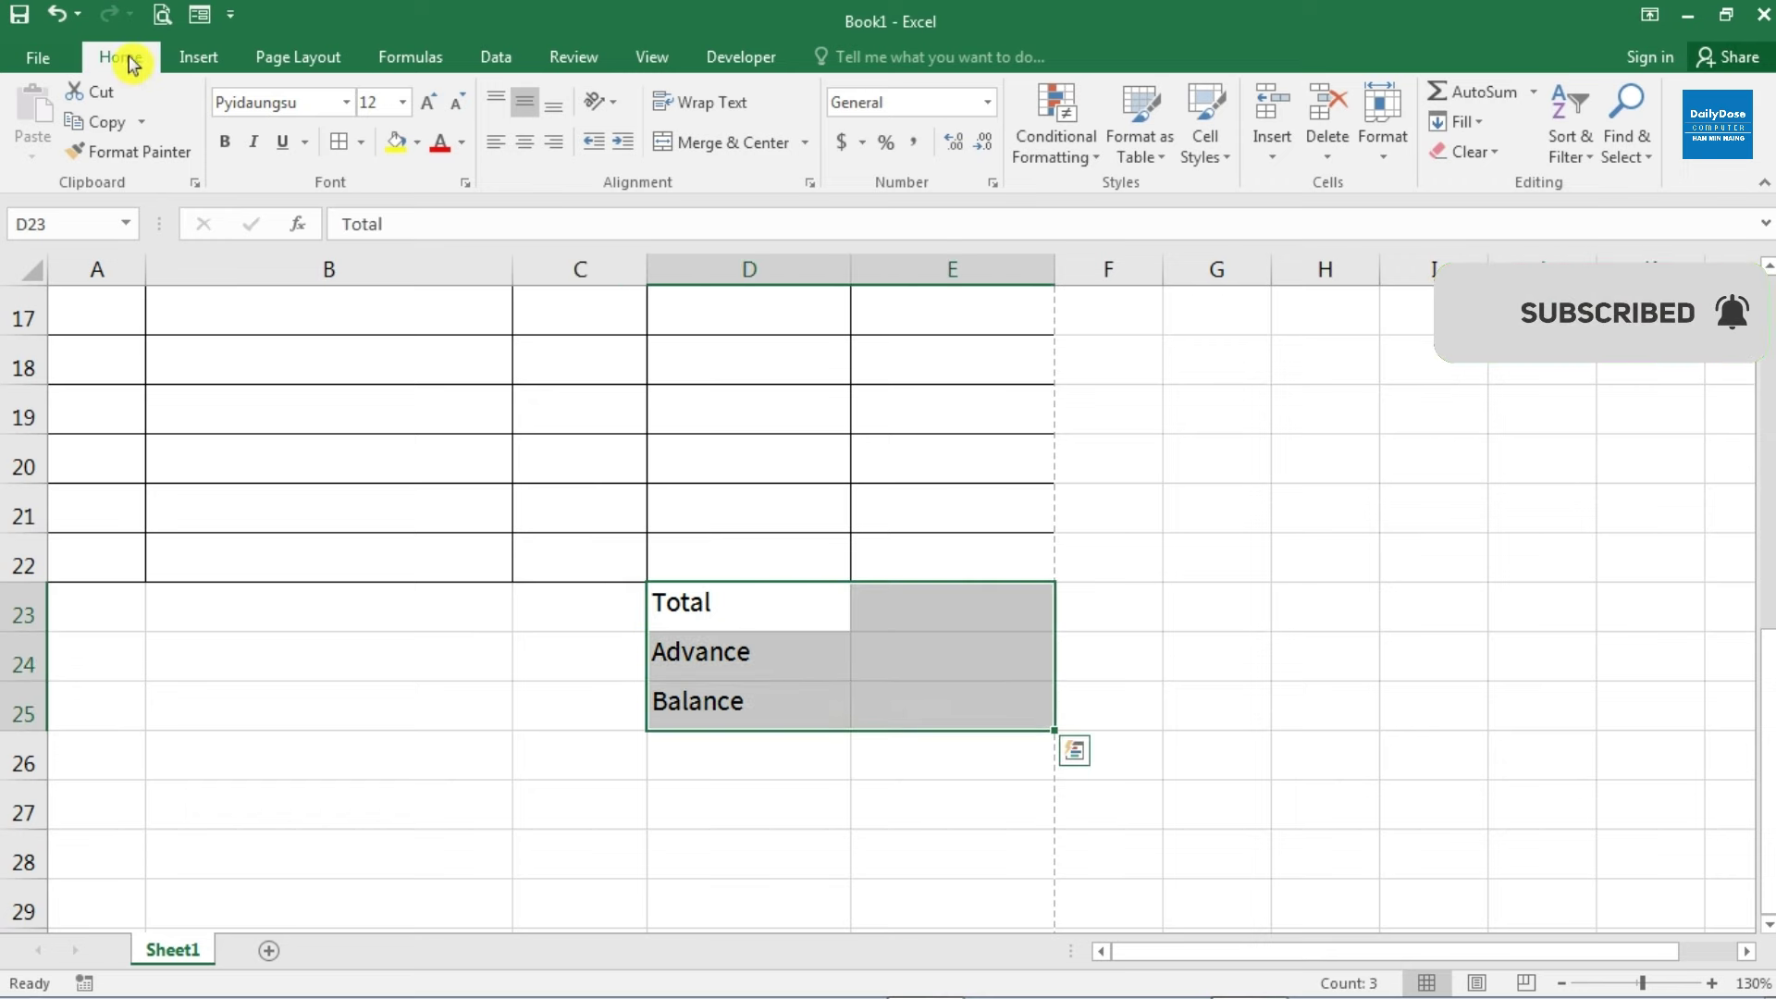
{"action": "left_click", "coordinate": [340, 146]}
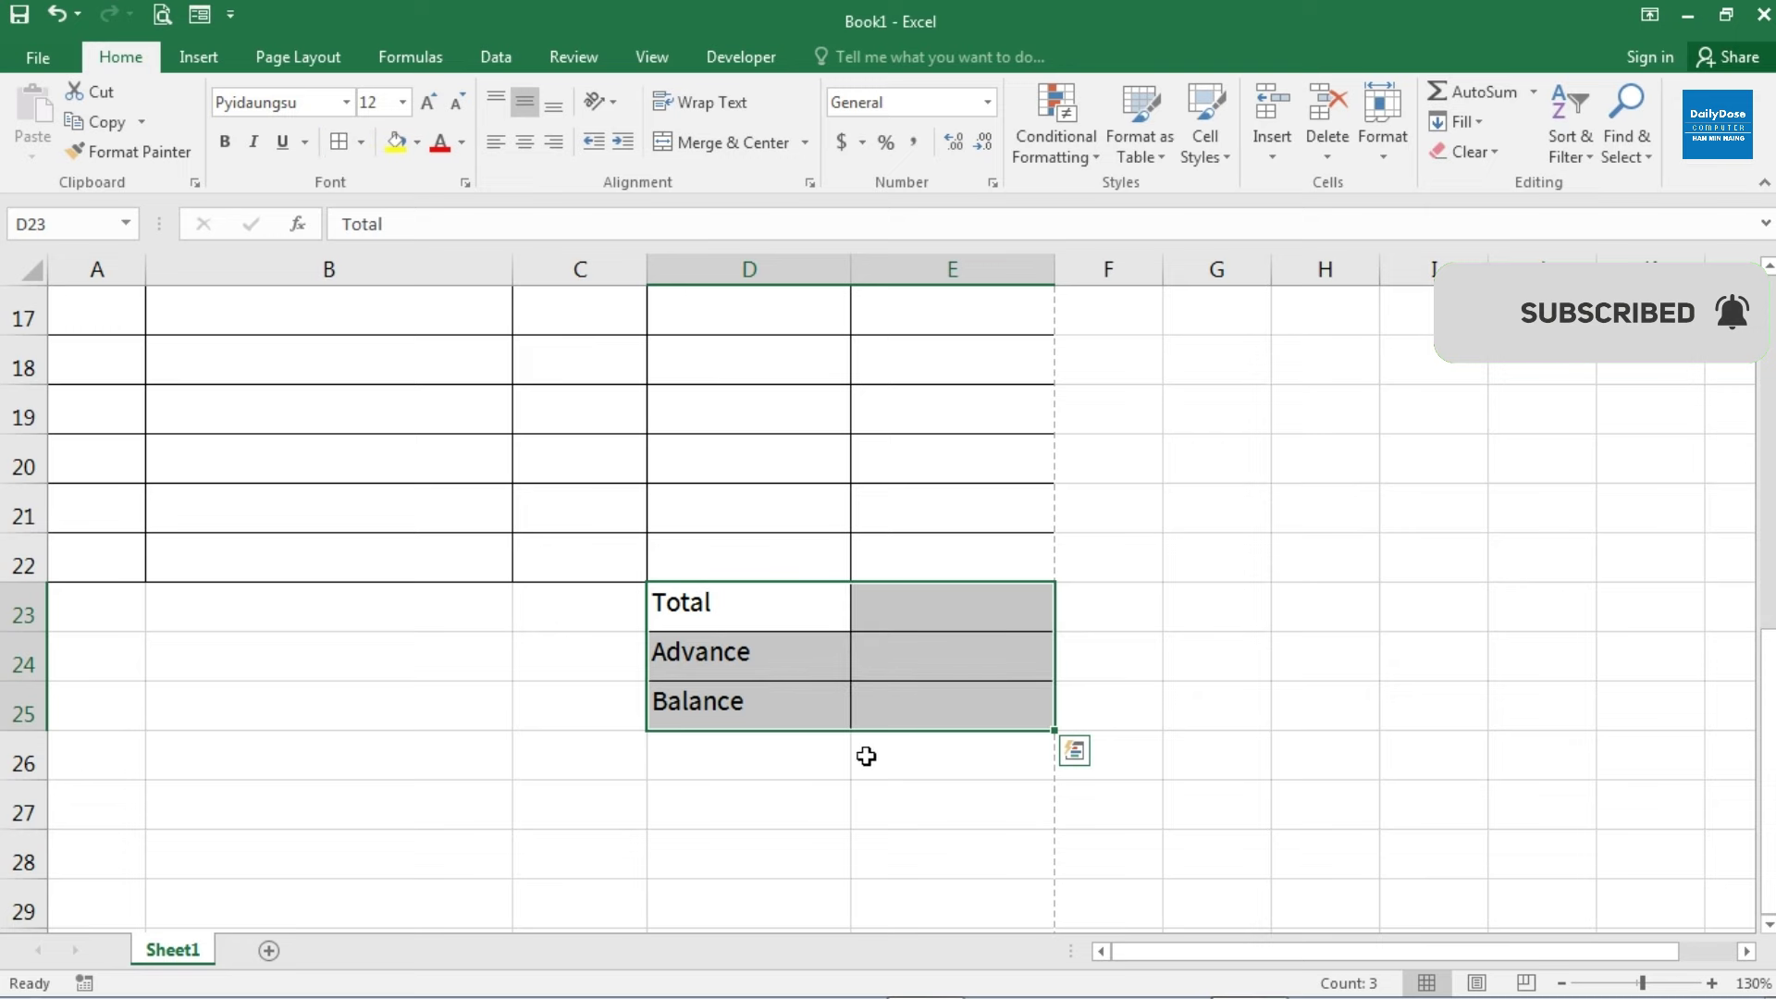
{"action": "left_click", "coordinate": [810, 644]}
{"action": "left_click", "coordinate": [936, 673]}
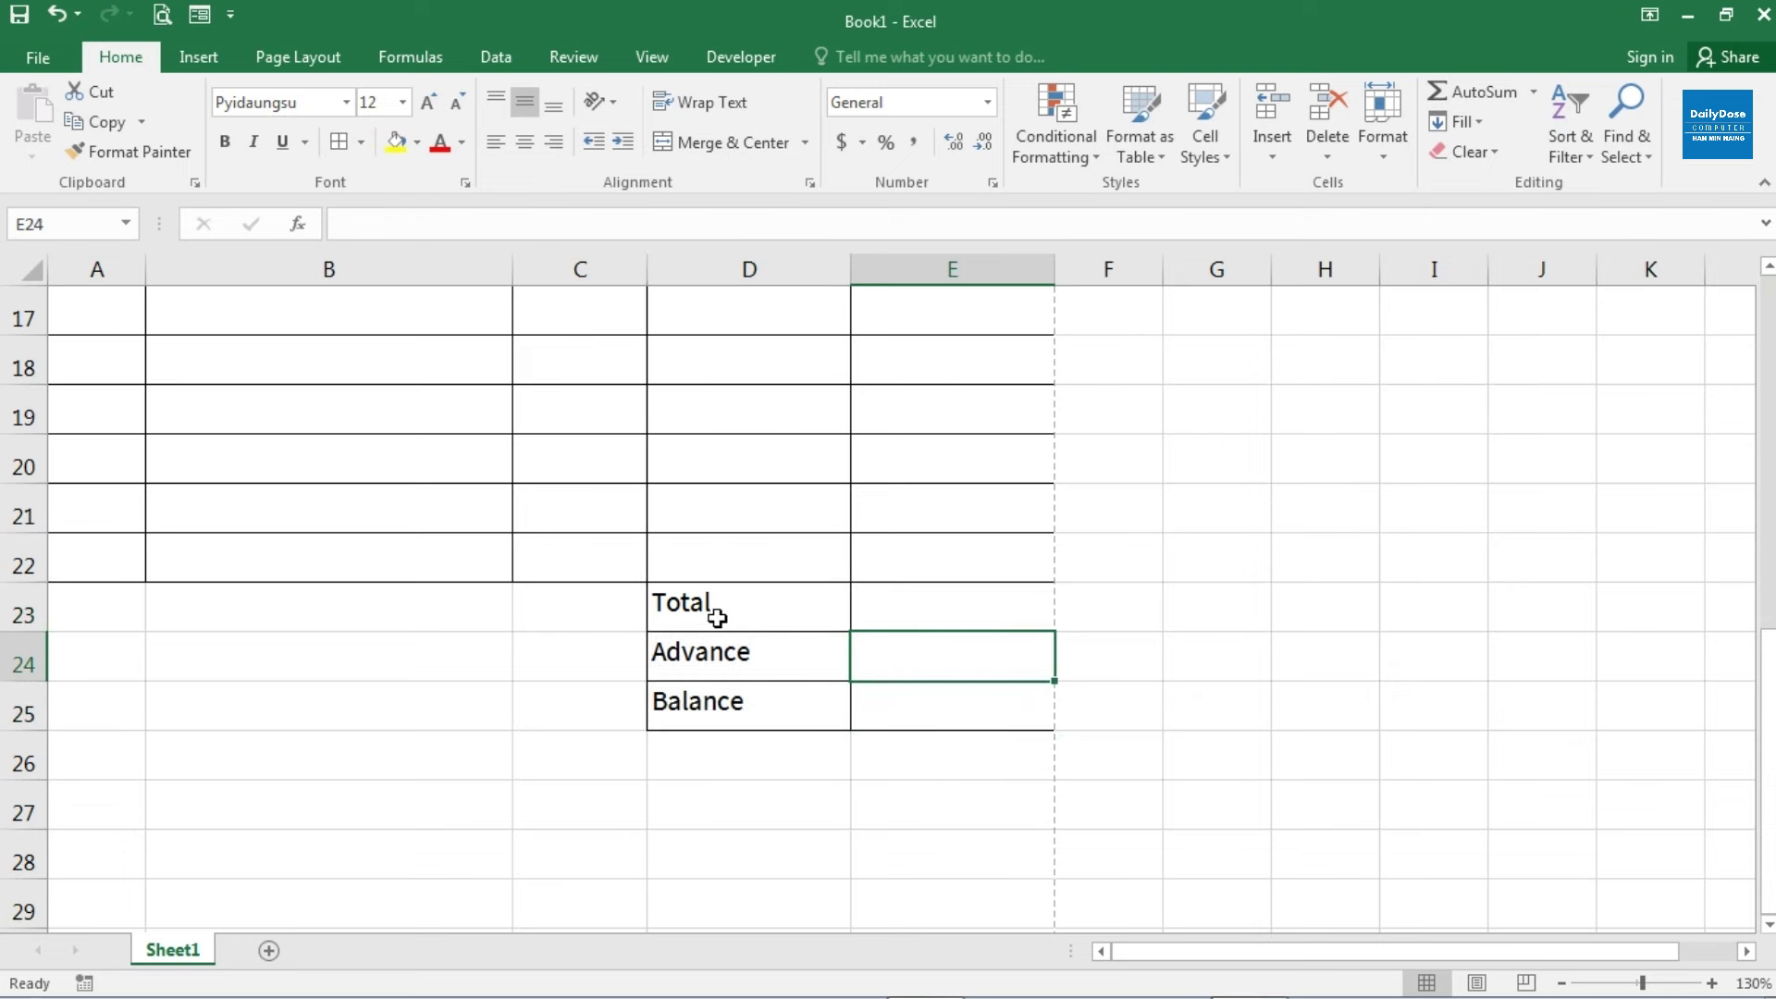
{"action": "scroll", "coordinate": [733, 618], "scroll_direction": "down", "scroll_amount": 1}
Type the closing note 'Thank You So Much' into cell B25.
{"action": "left_click", "coordinate": [203, 542]}
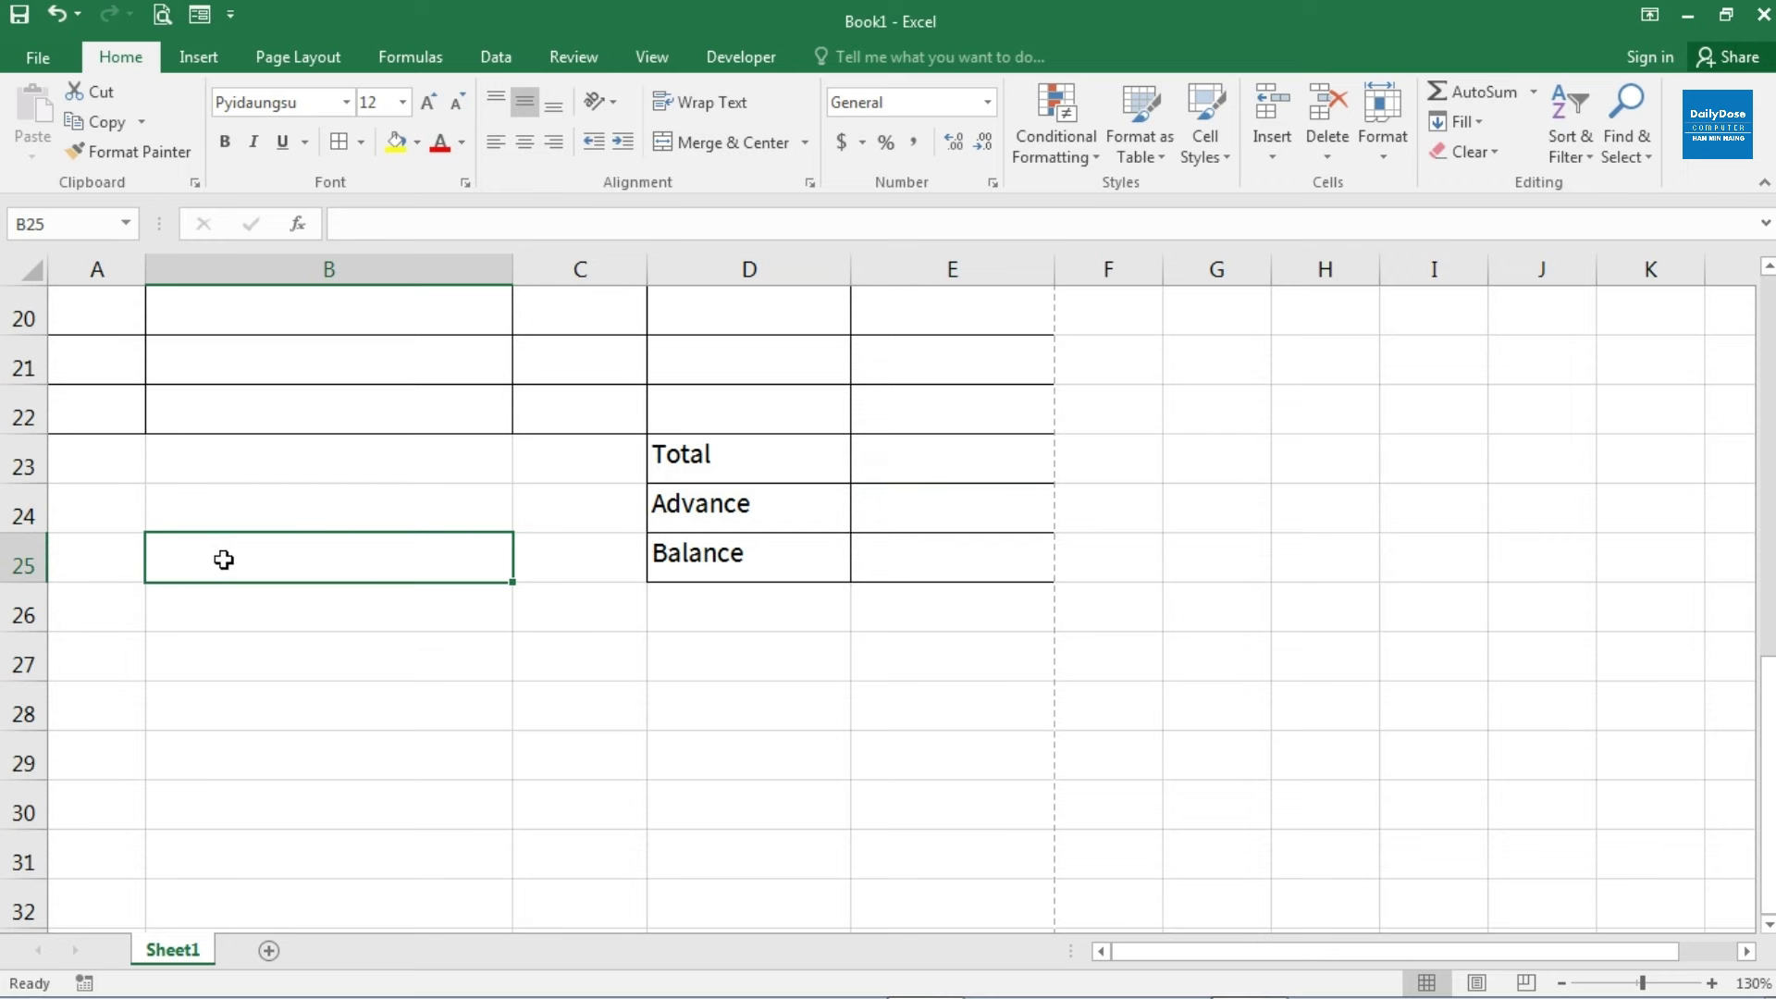
{"action": "type", "text": "Than"}
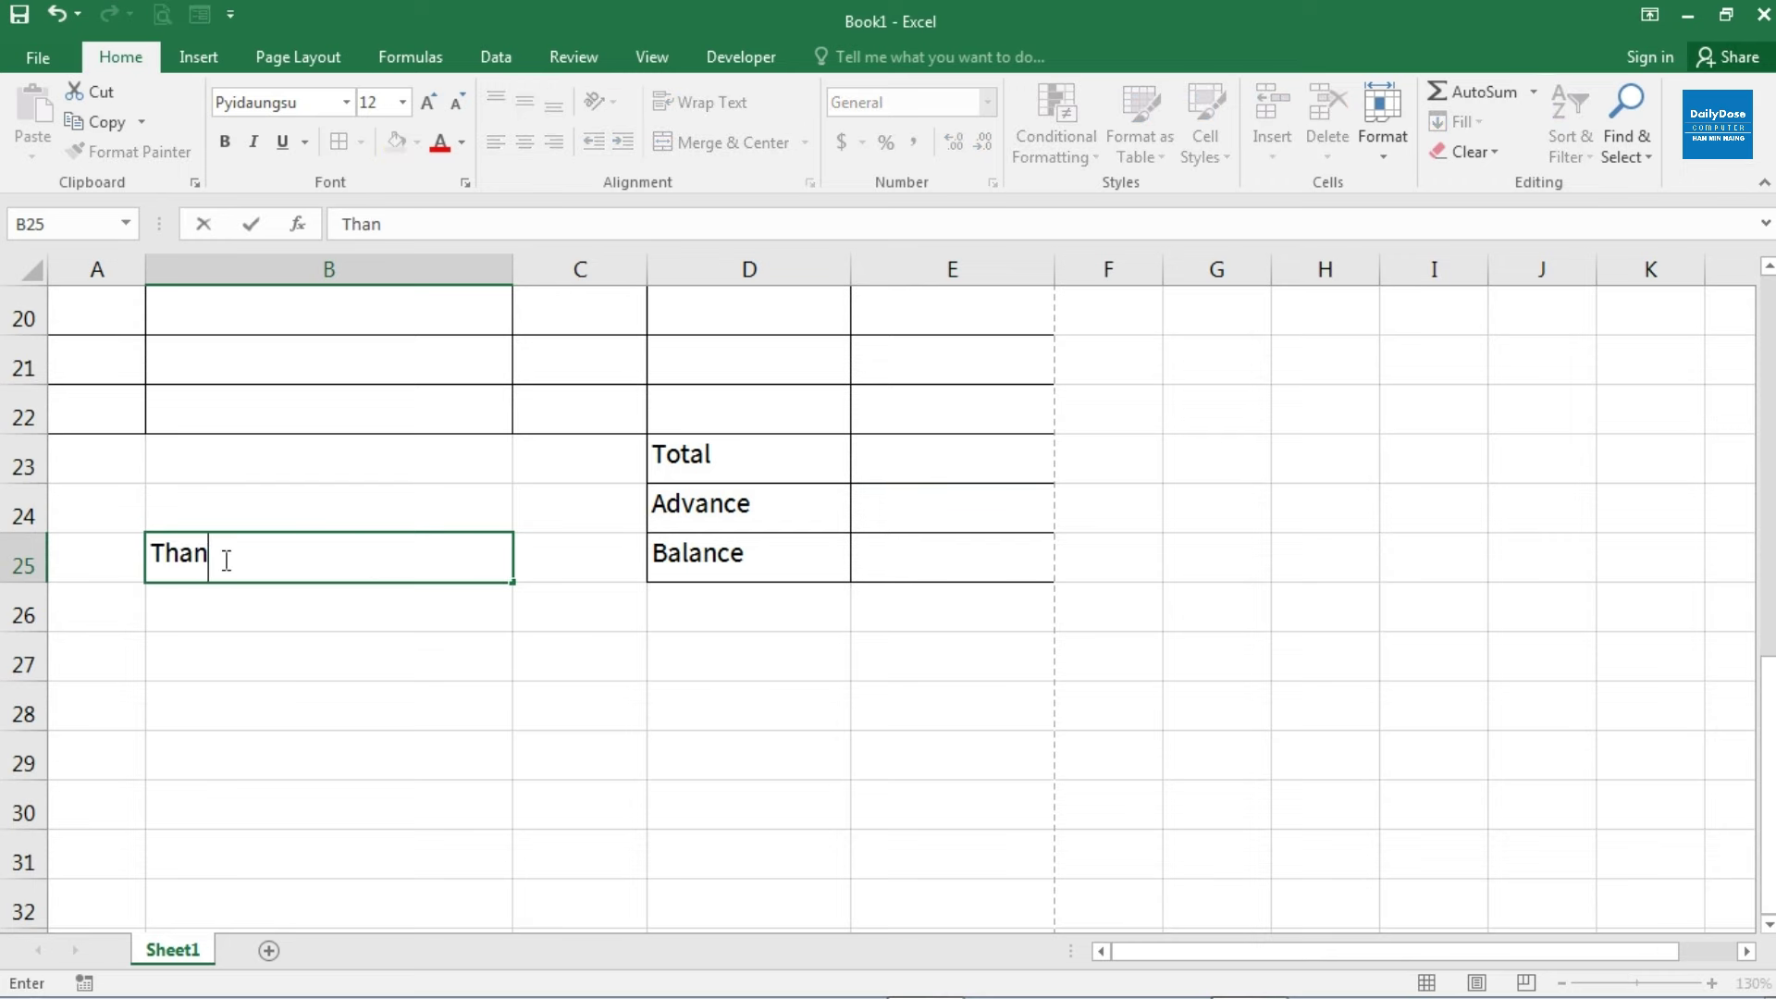
{"action": "type", "text": "k You"}
{"action": "type", "text": " SO M"}
{"action": "key", "text": "BackSpace"}
{"action": "key", "text": "BackSpace"}
{"action": "key", "text": "BackSpace"}
{"action": "type", "text": "o Muc"}
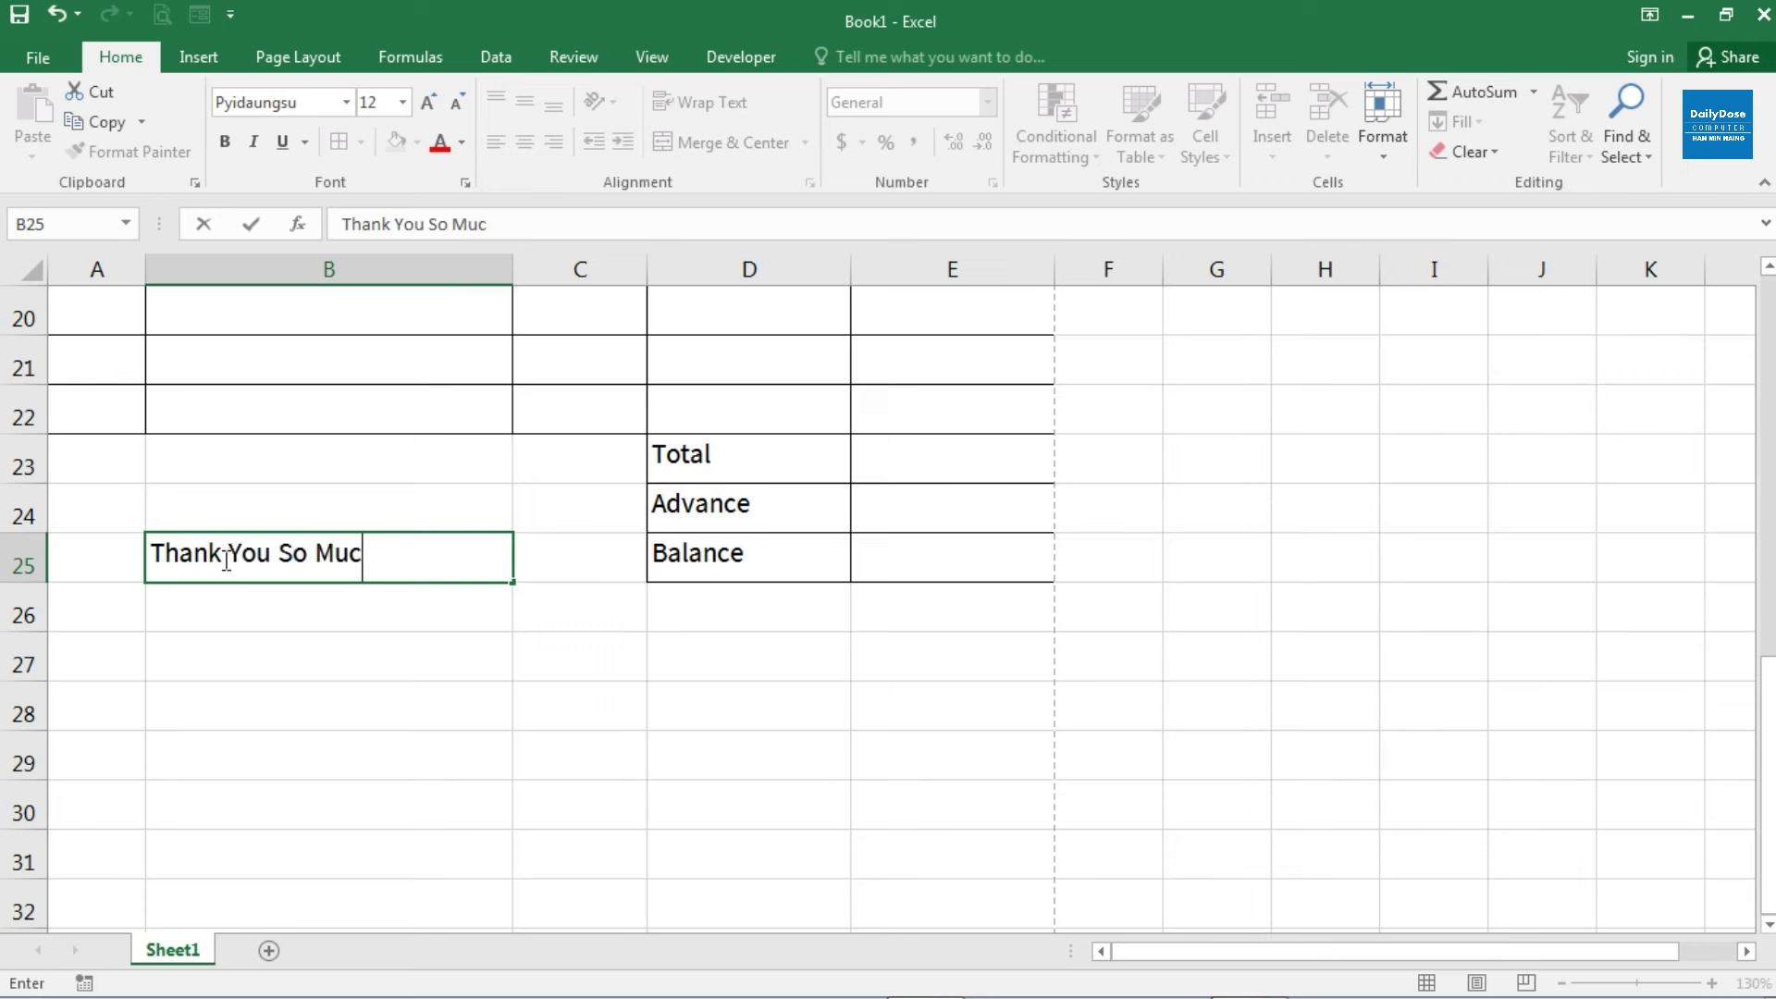
{"action": "type", "text": "h"}
{"action": "left_click", "coordinate": [400, 627]}
{"action": "scroll", "coordinate": [403, 633], "scroll_direction": "up", "scroll_amount": 5}
{"action": "scroll", "coordinate": [403, 637], "scroll_direction": "up", "scroll_amount": 2}
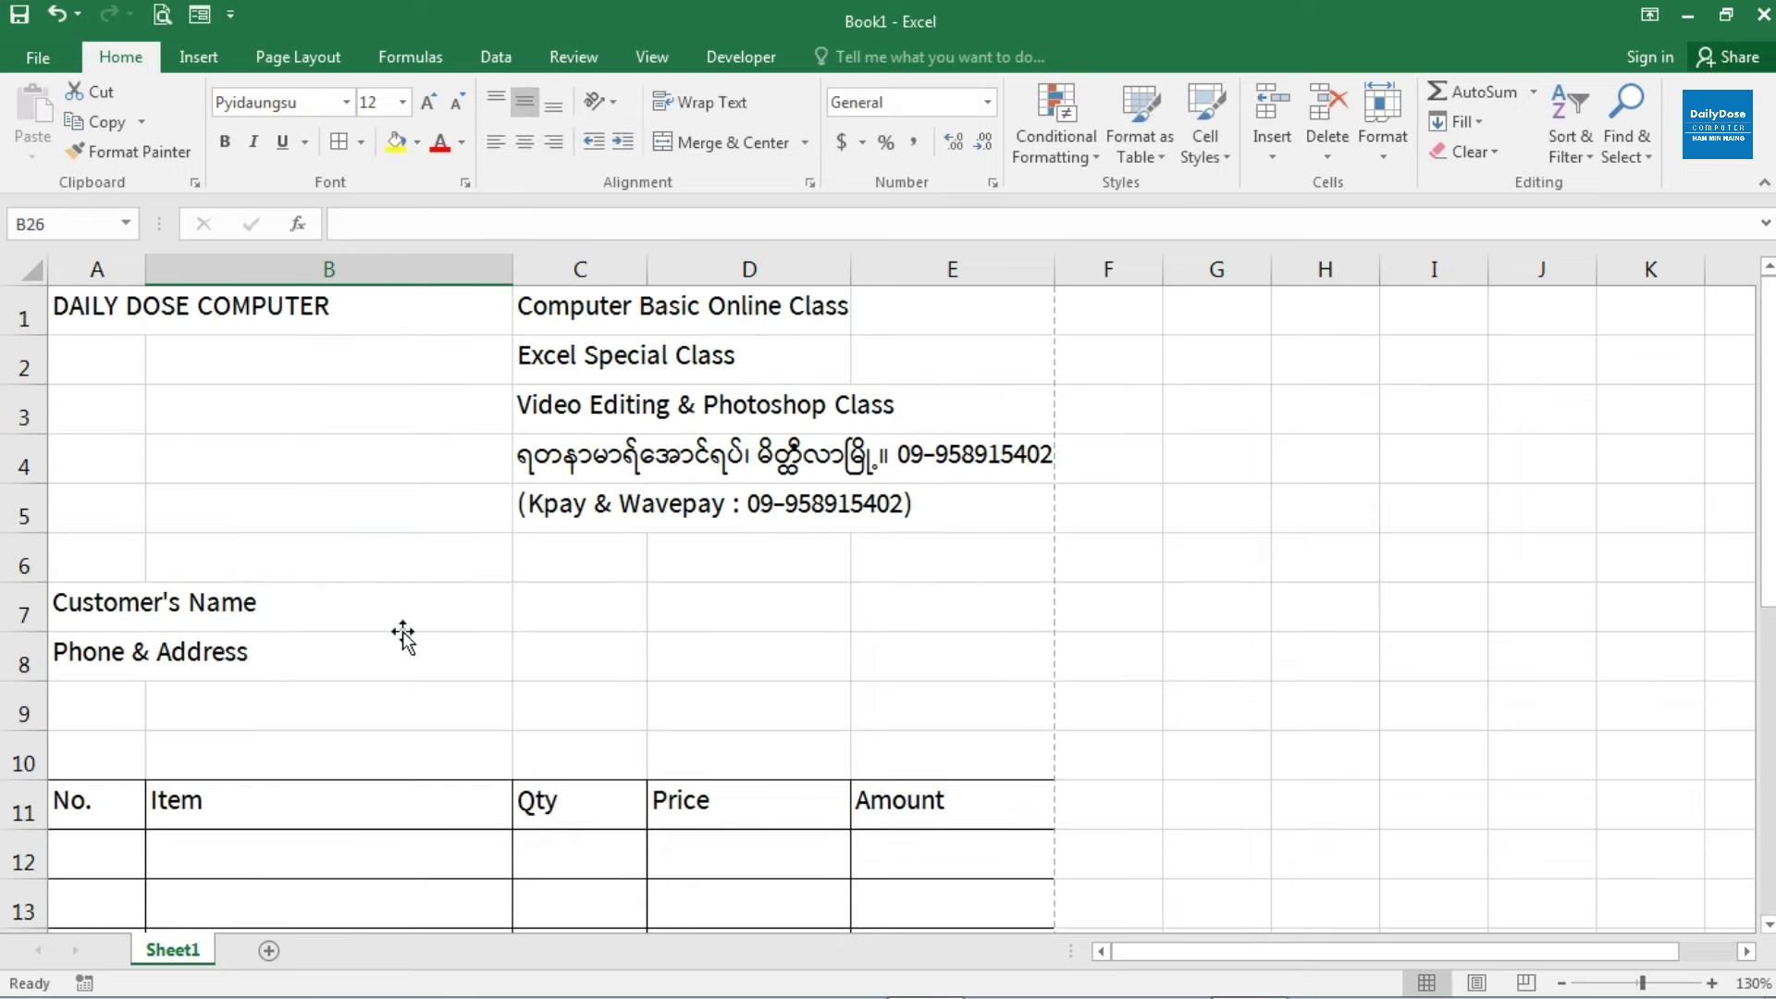
{"action": "scroll", "coordinate": [559, 627], "scroll_direction": "down", "scroll_amount": 1}
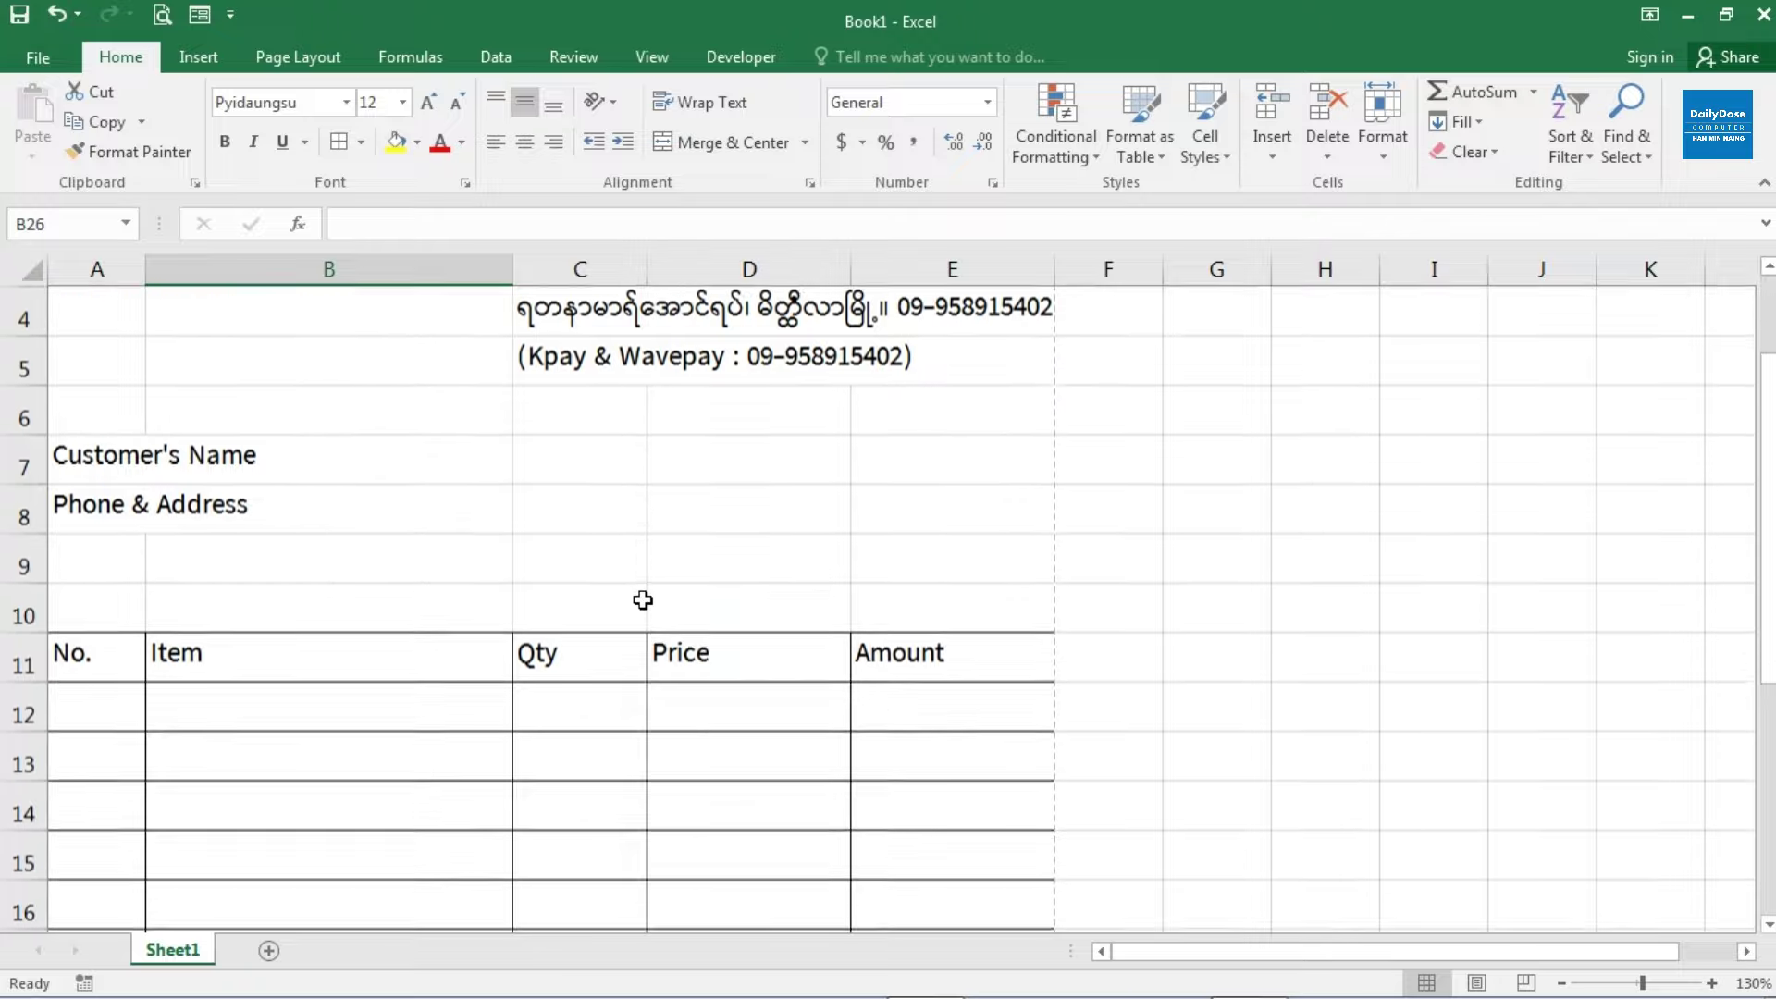
{"action": "scroll", "coordinate": [643, 599], "scroll_direction": "down", "scroll_amount": 1}
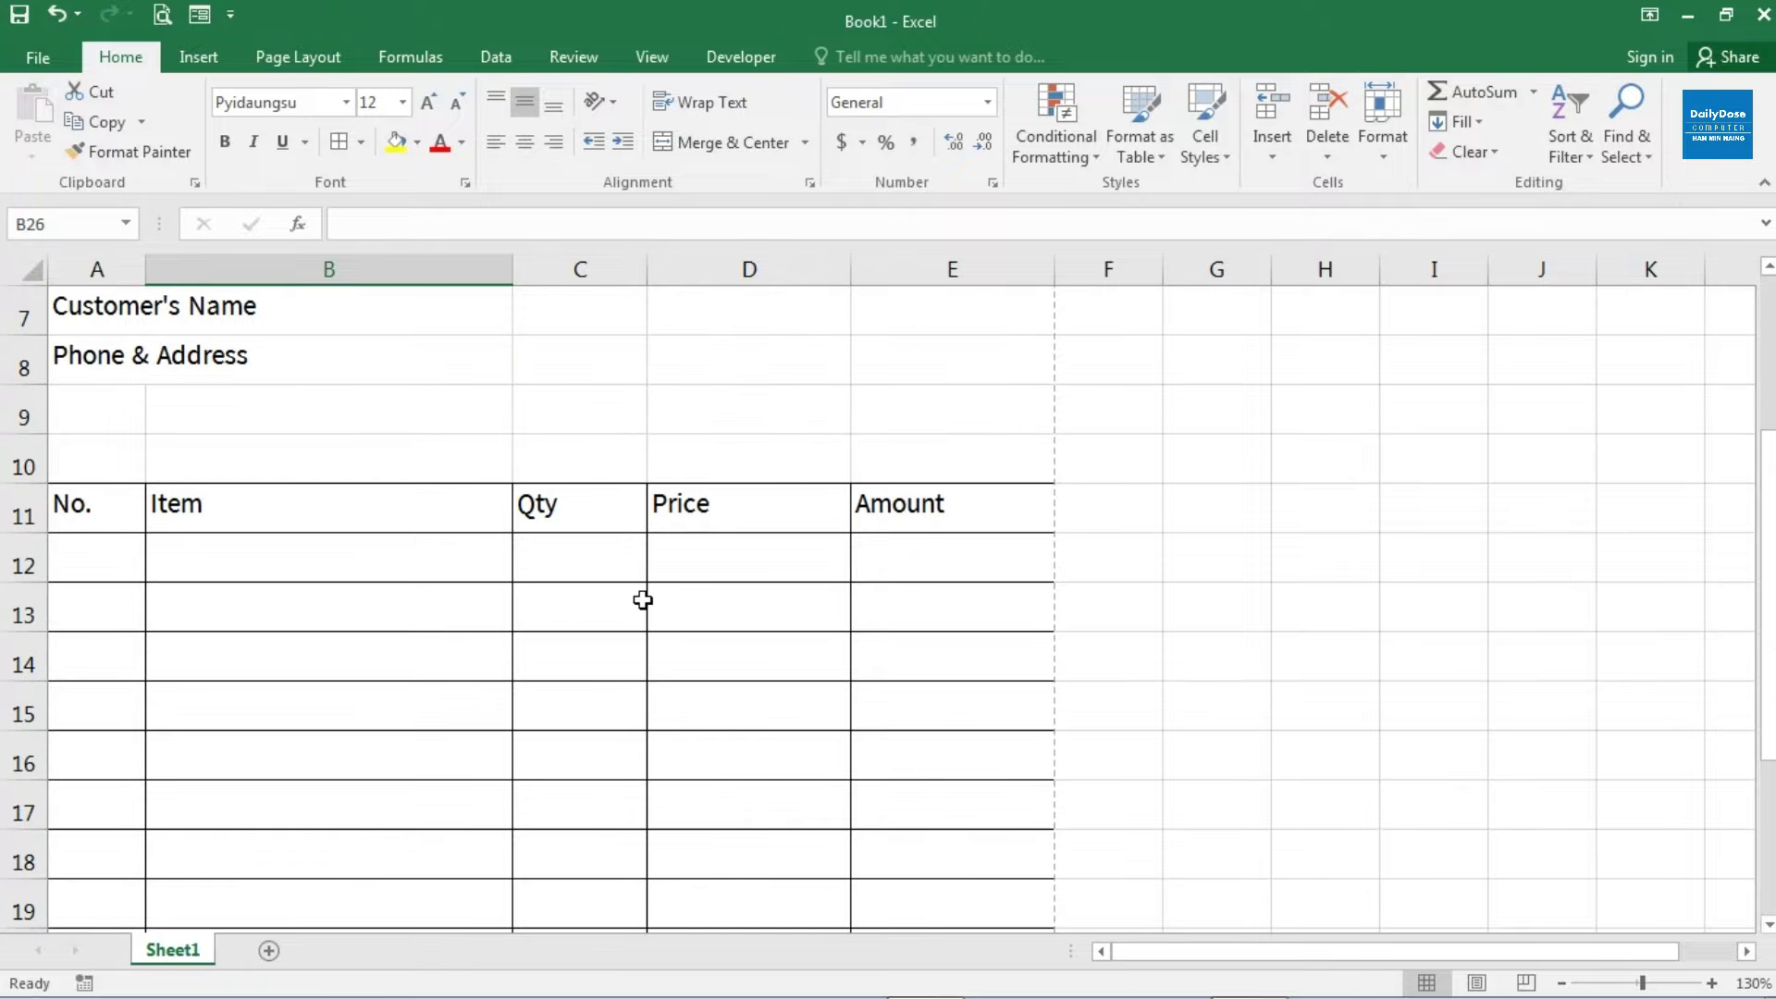
{"action": "scroll", "coordinate": [643, 600], "scroll_direction": "down", "scroll_amount": 1}
{"action": "scroll", "coordinate": [643, 599], "scroll_direction": "up", "scroll_amount": 1}
{"action": "scroll", "coordinate": [643, 600], "scroll_direction": "up", "scroll_amount": 1}
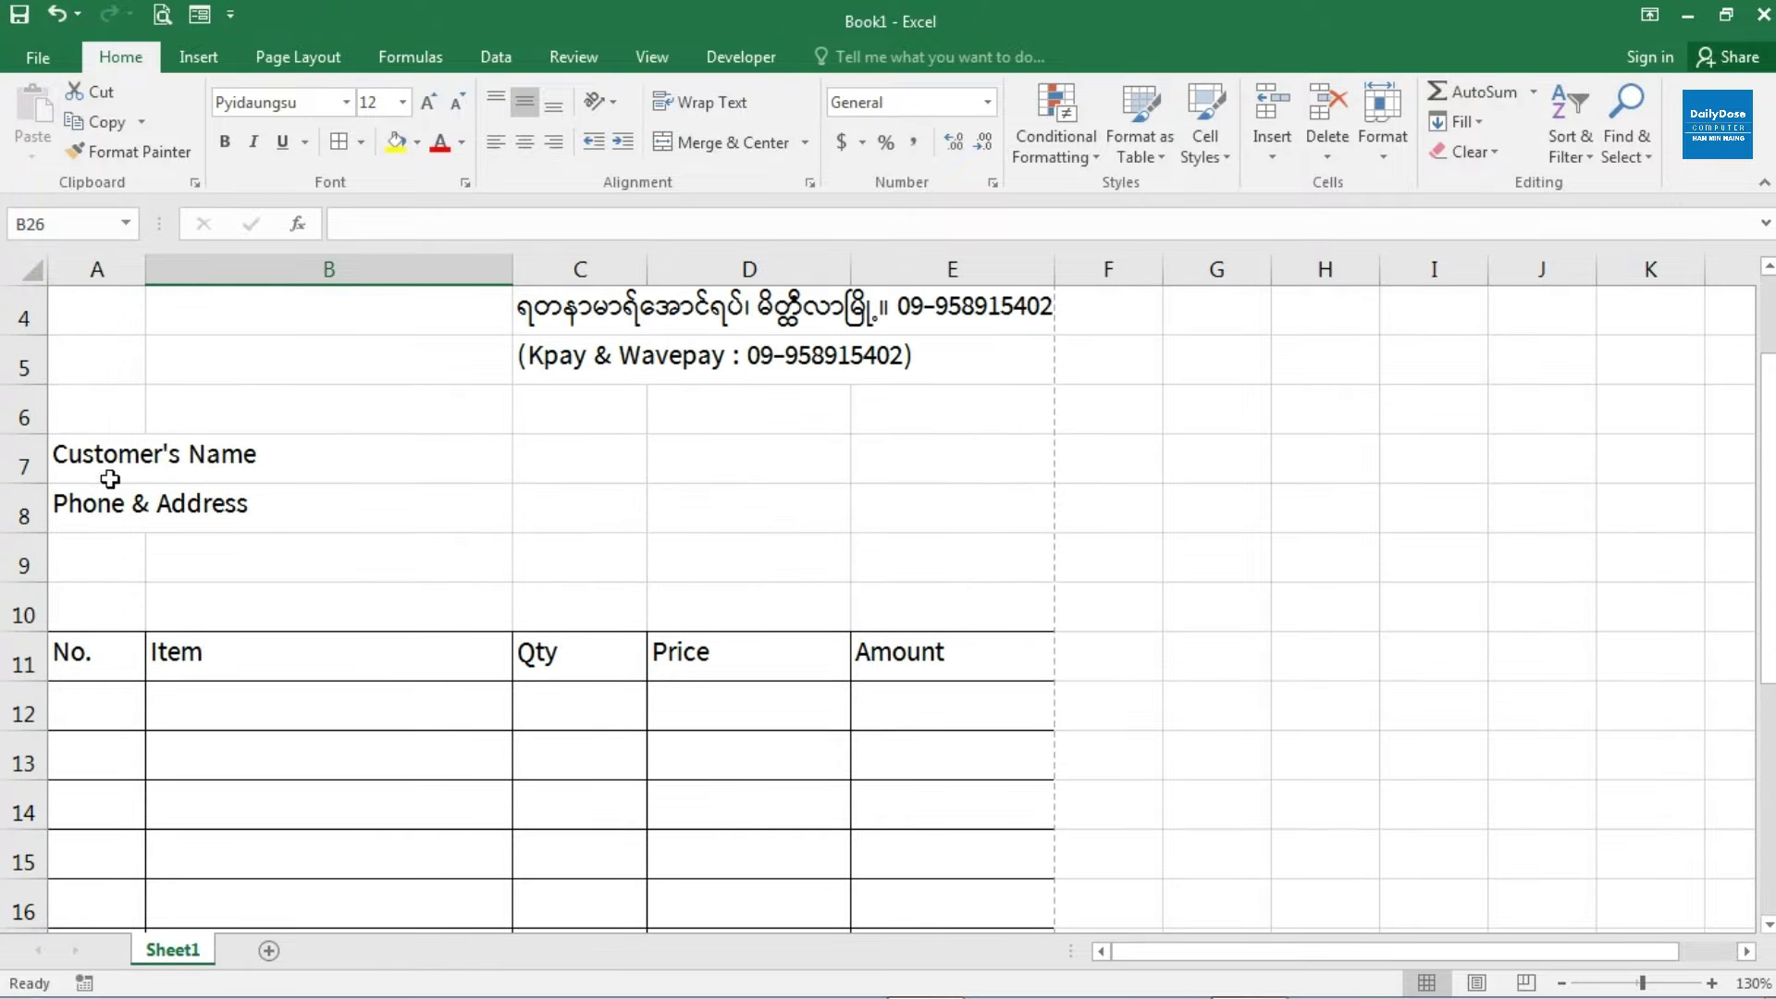
Enter a Date label in D7 and a dotted fill-in line in E7.
{"action": "left_click", "coordinate": [768, 461]}
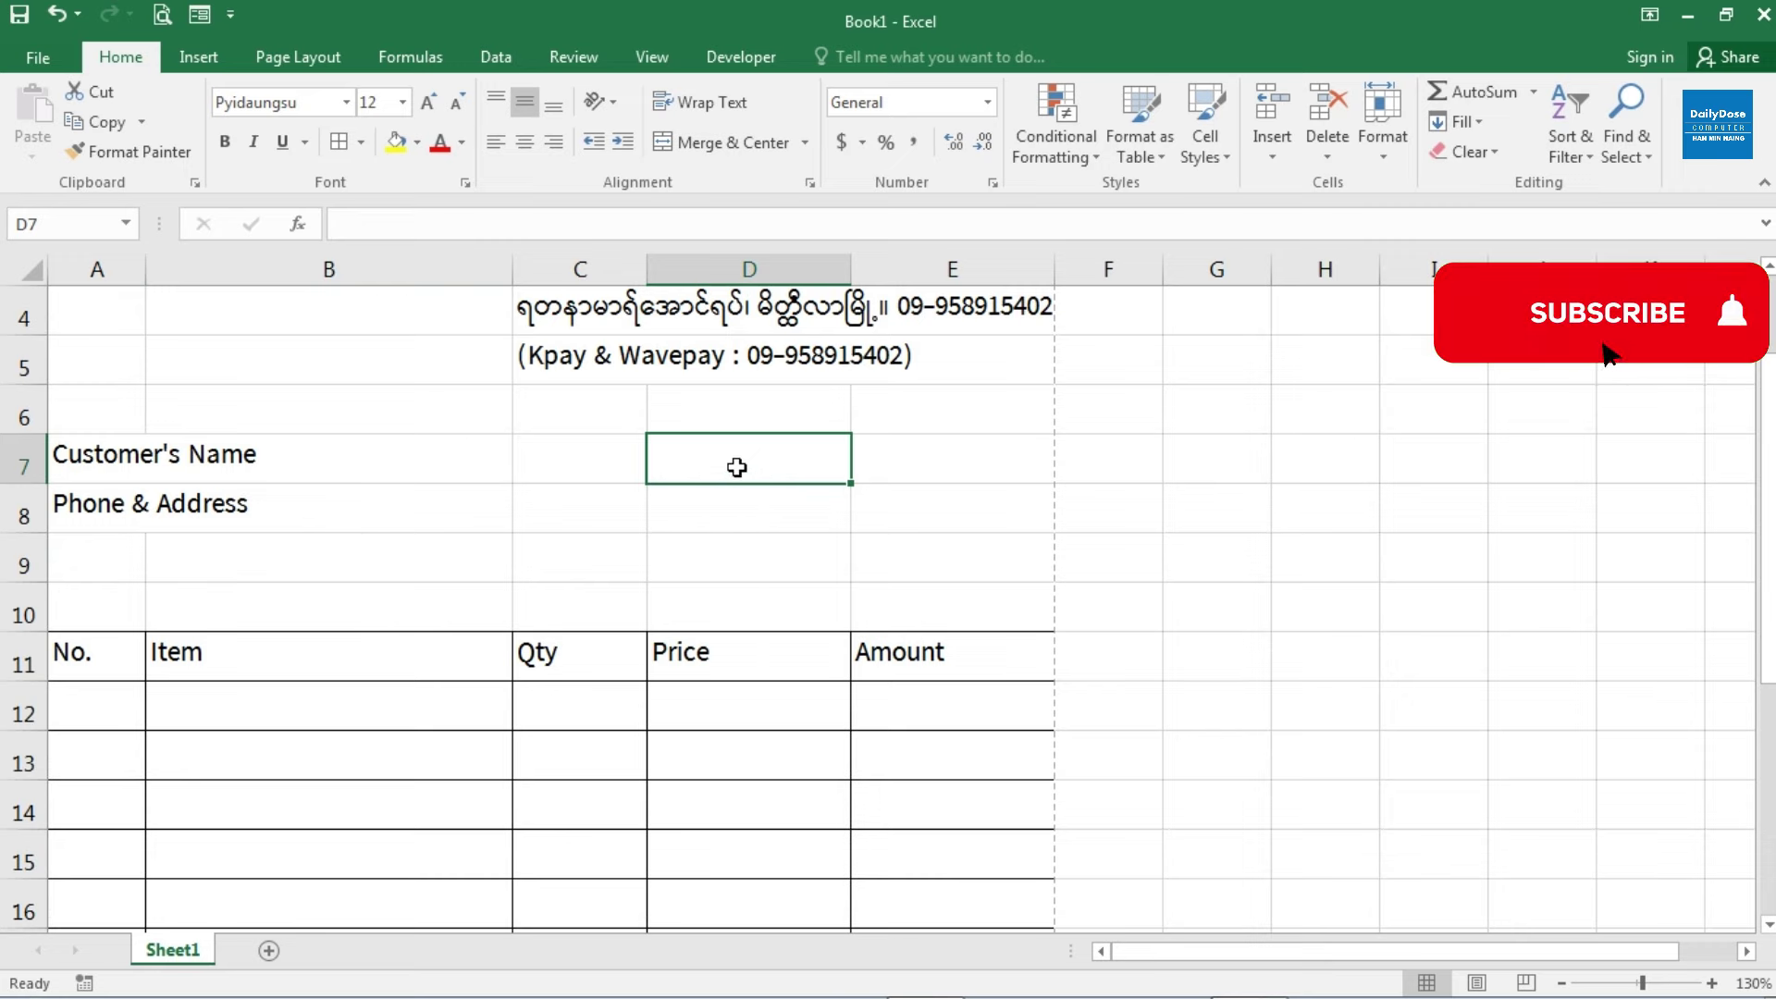
{"action": "type", "text": "Da"}
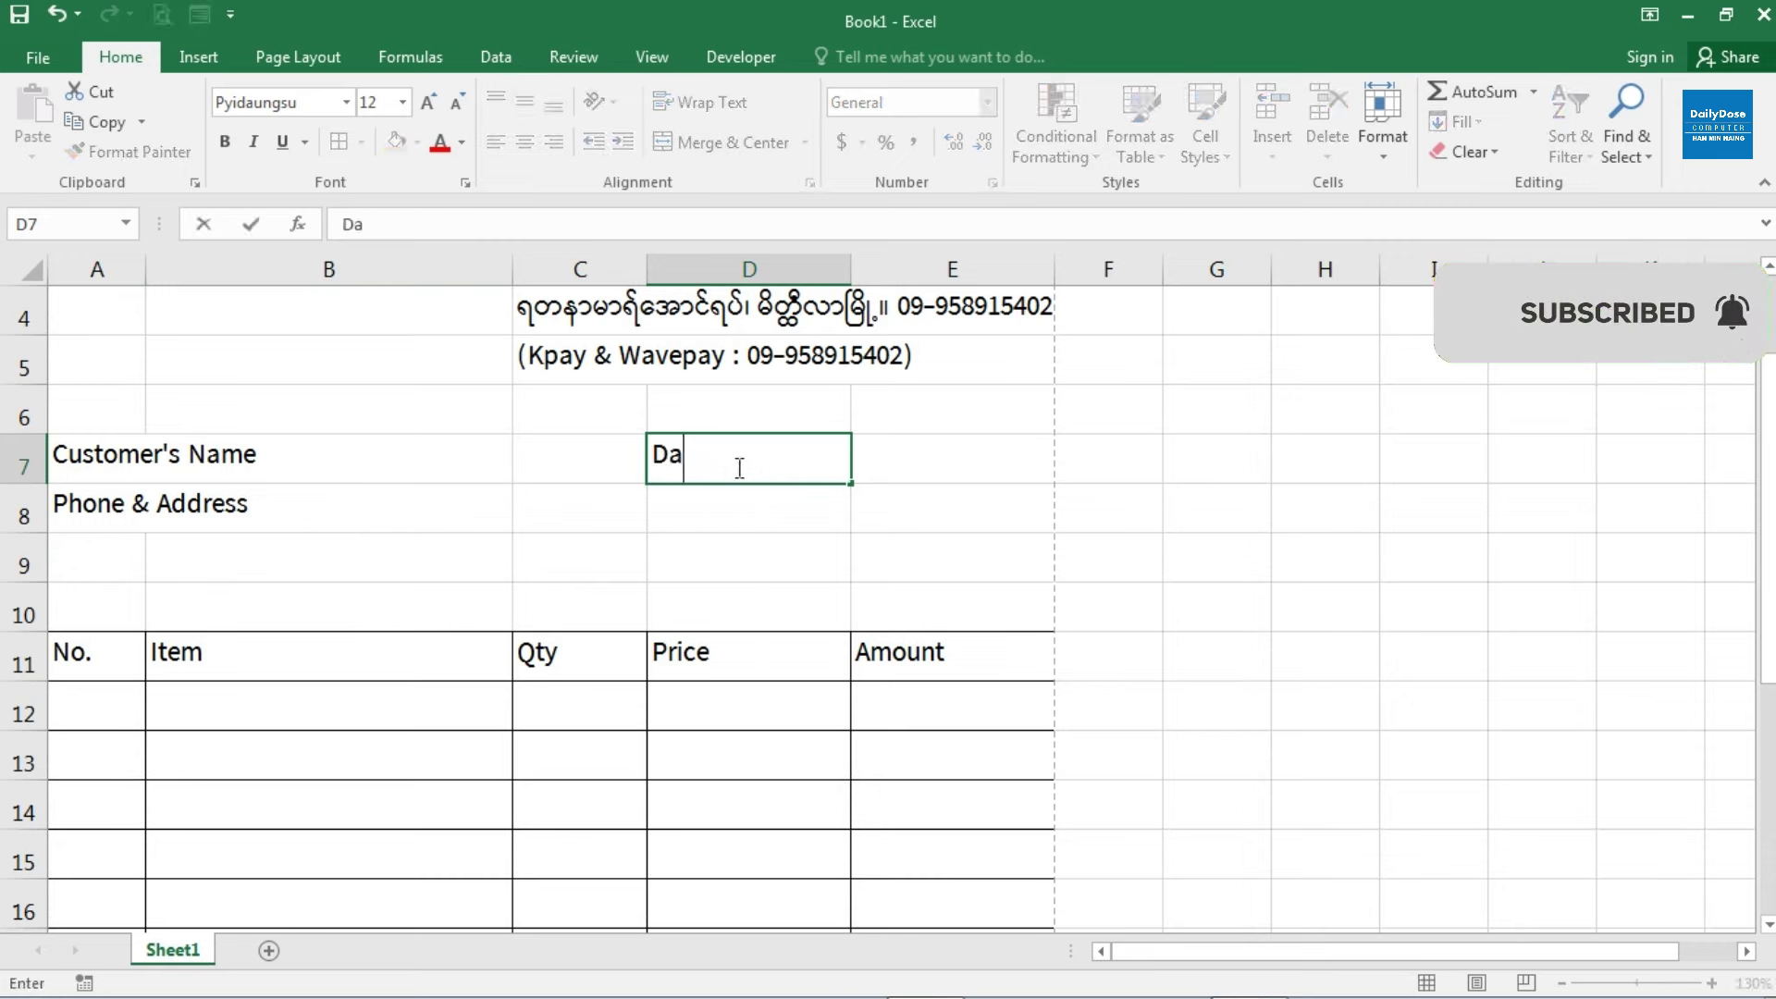
{"action": "type", "text": "te"}
{"action": "left_click", "coordinate": [879, 471]}
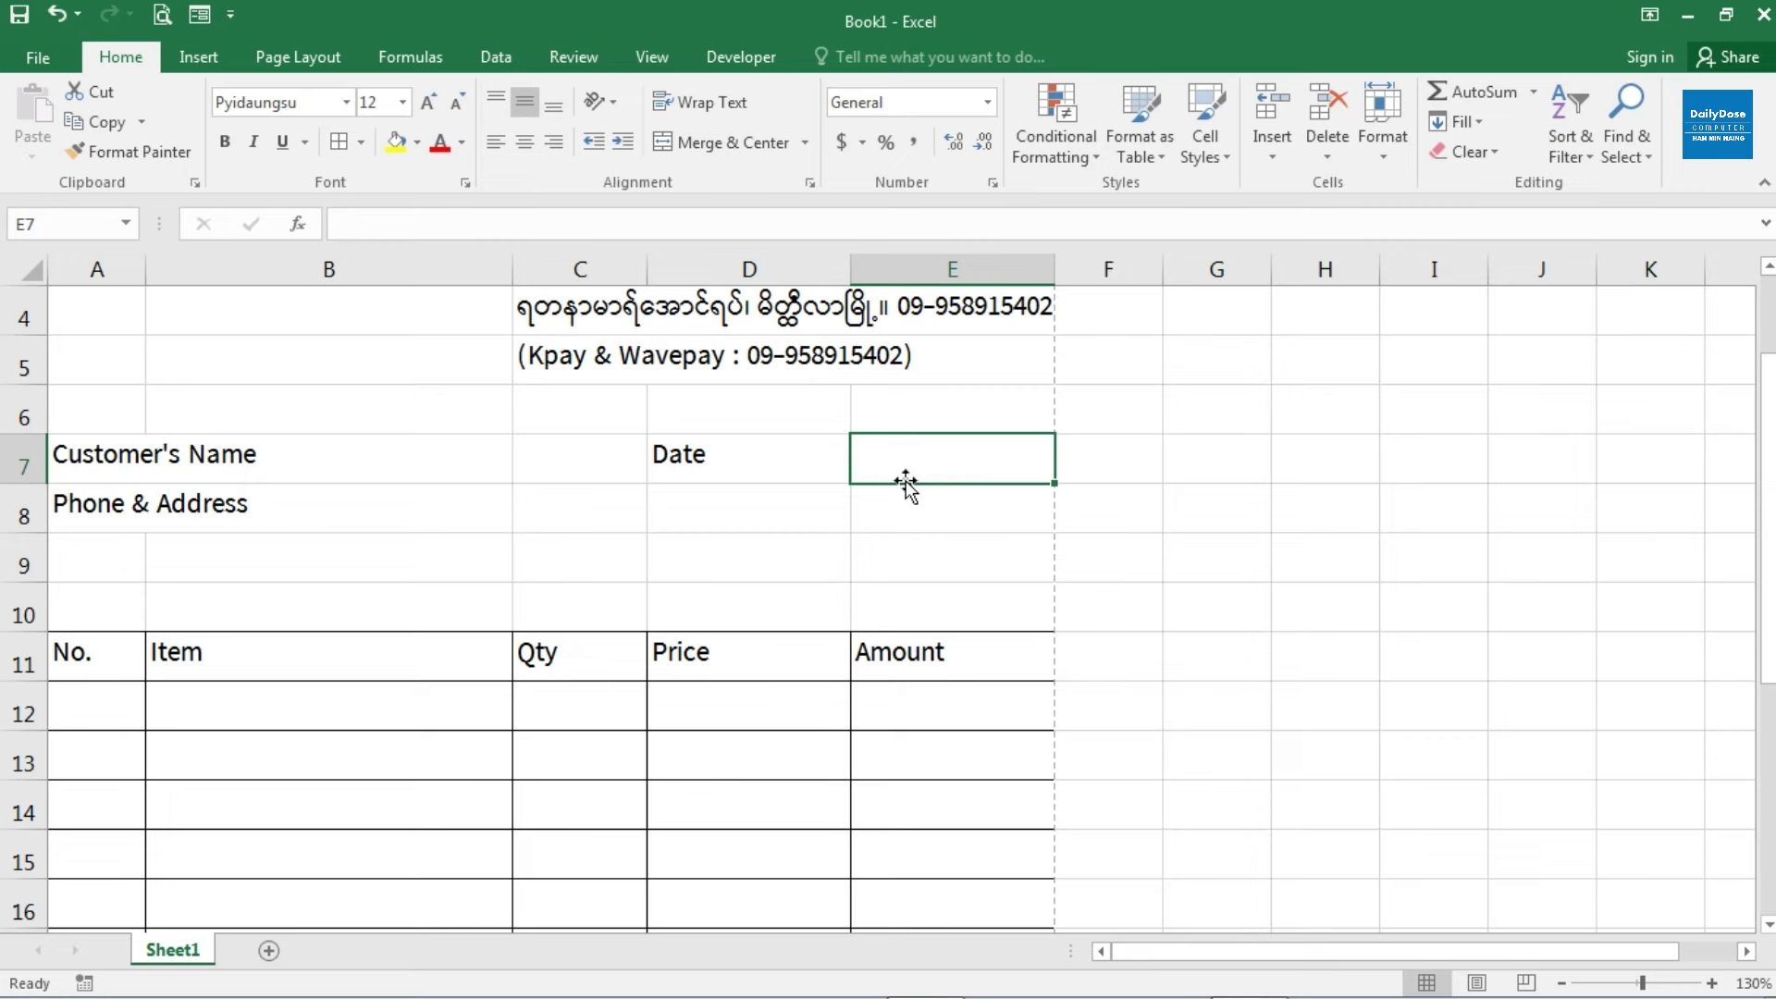
{"action": "type", "text": "................."}
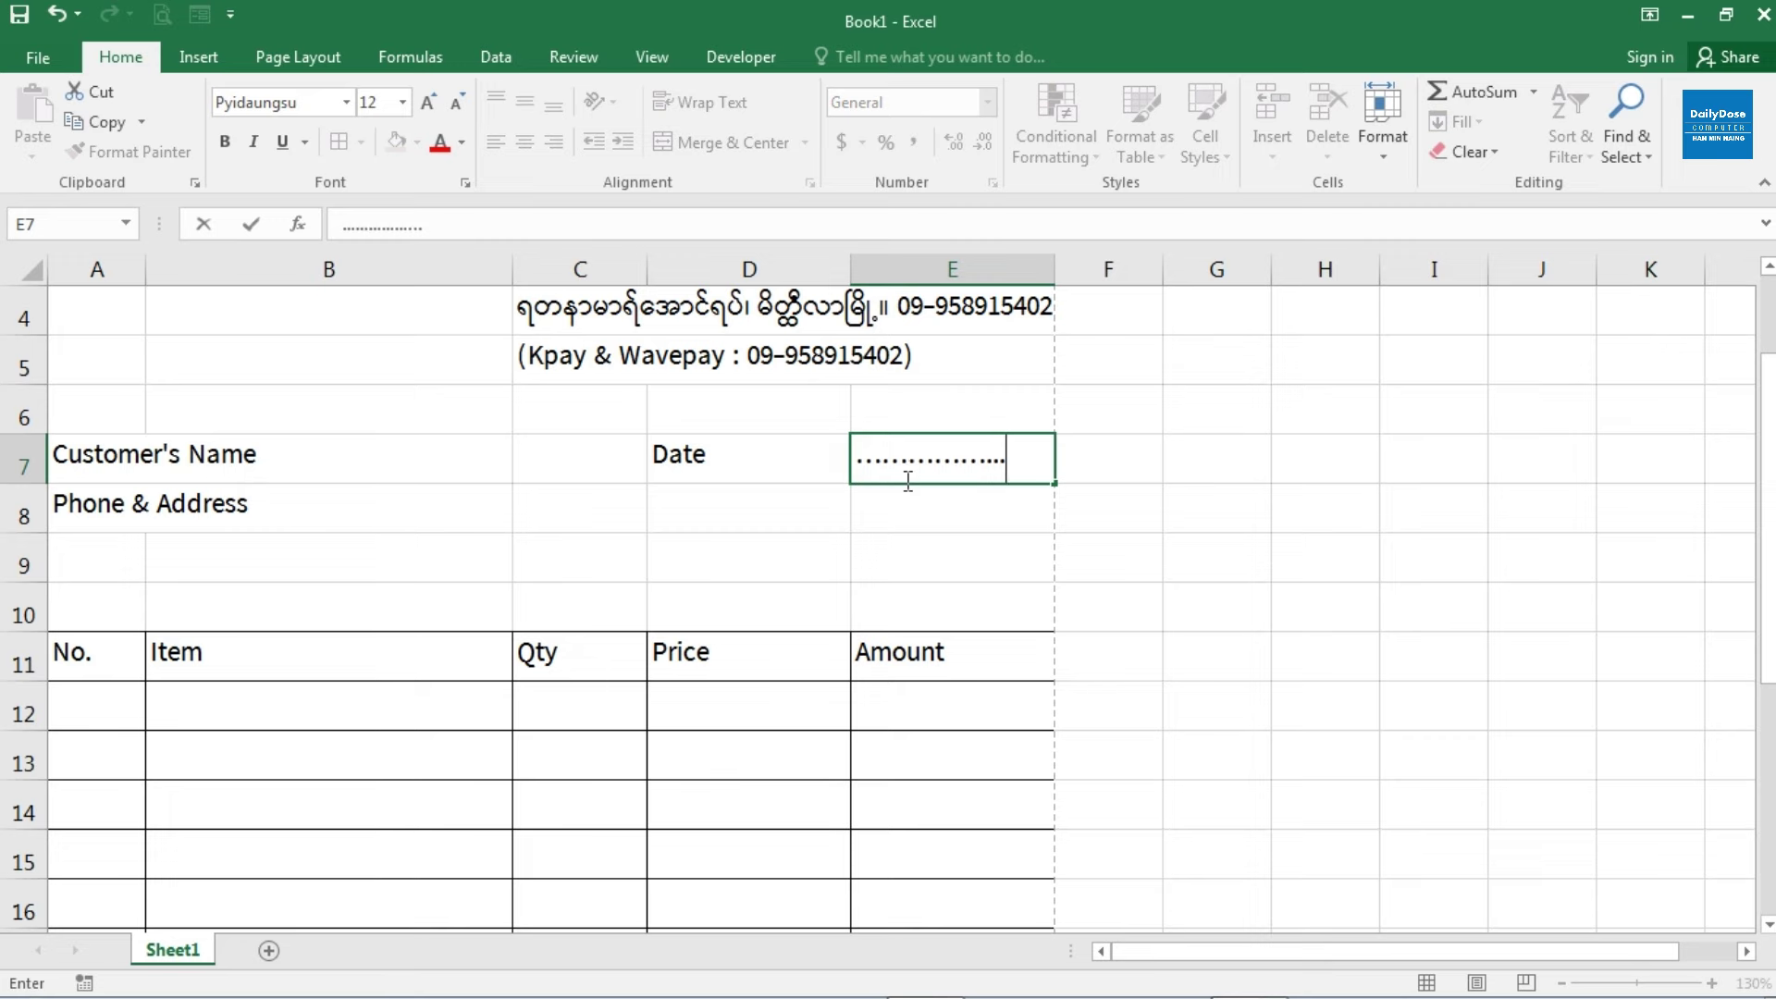
{"action": "type", "text": "......"}
{"action": "key", "text": "Return"}
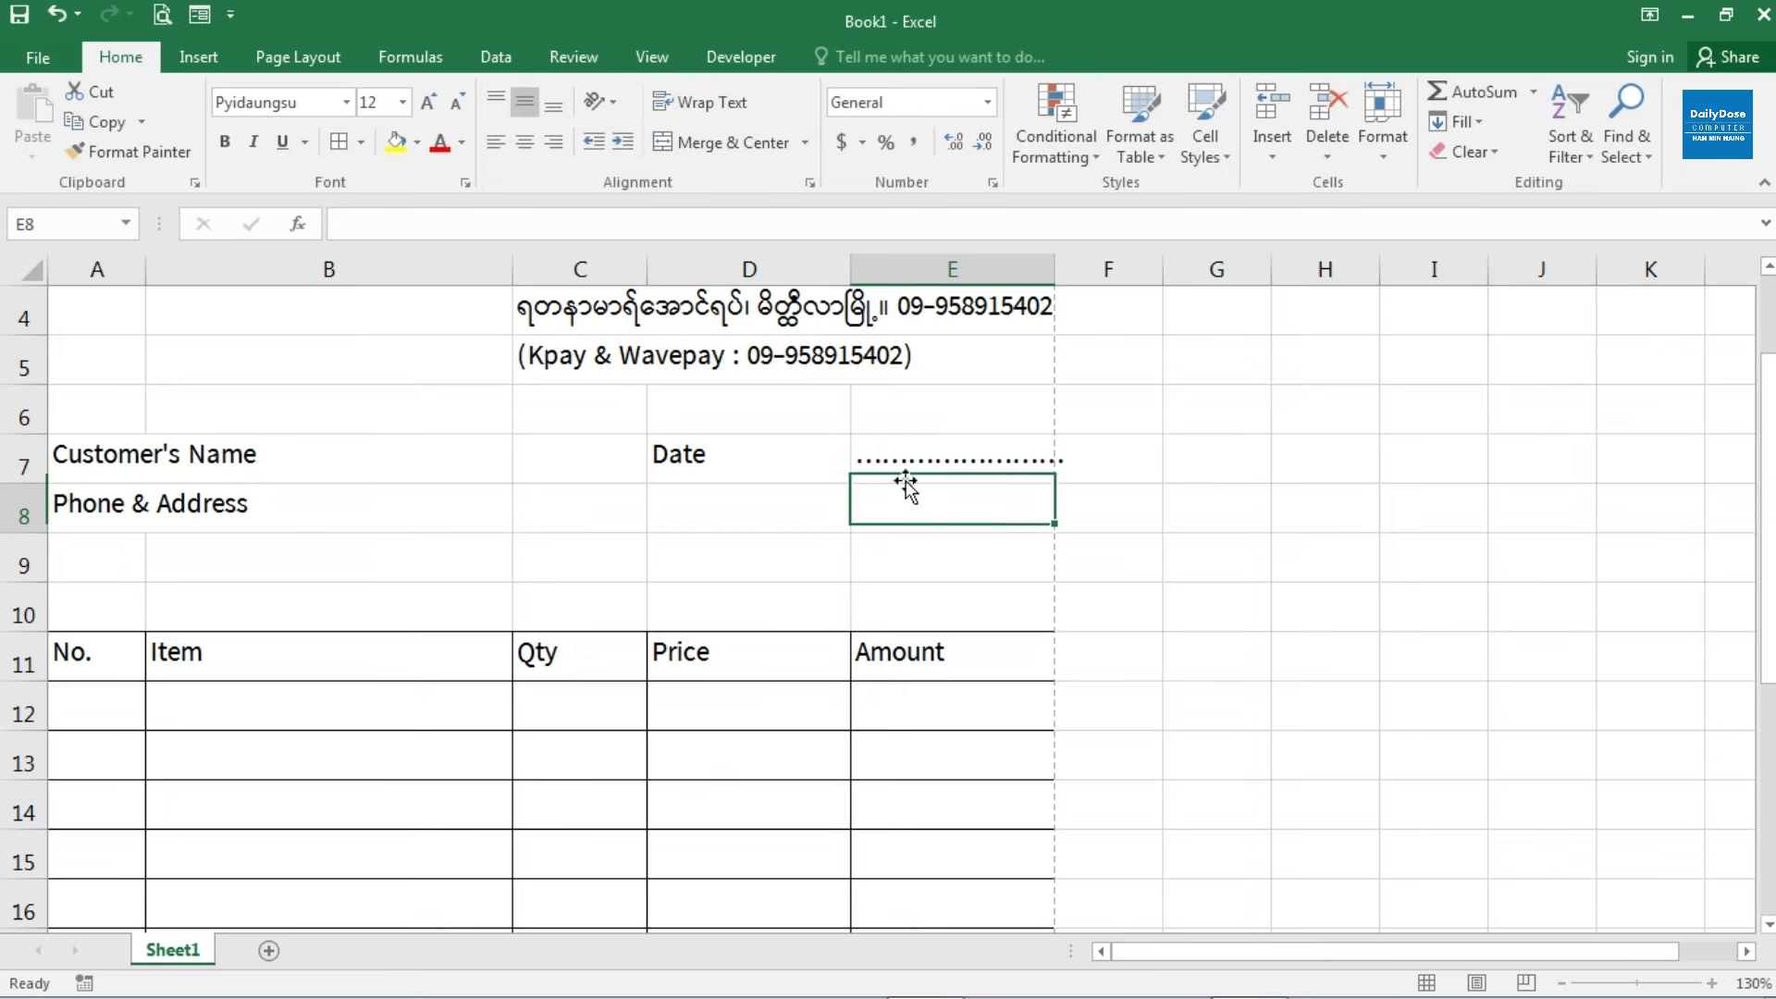
Right-align the Date label in D7.
{"action": "left_click", "coordinate": [722, 473]}
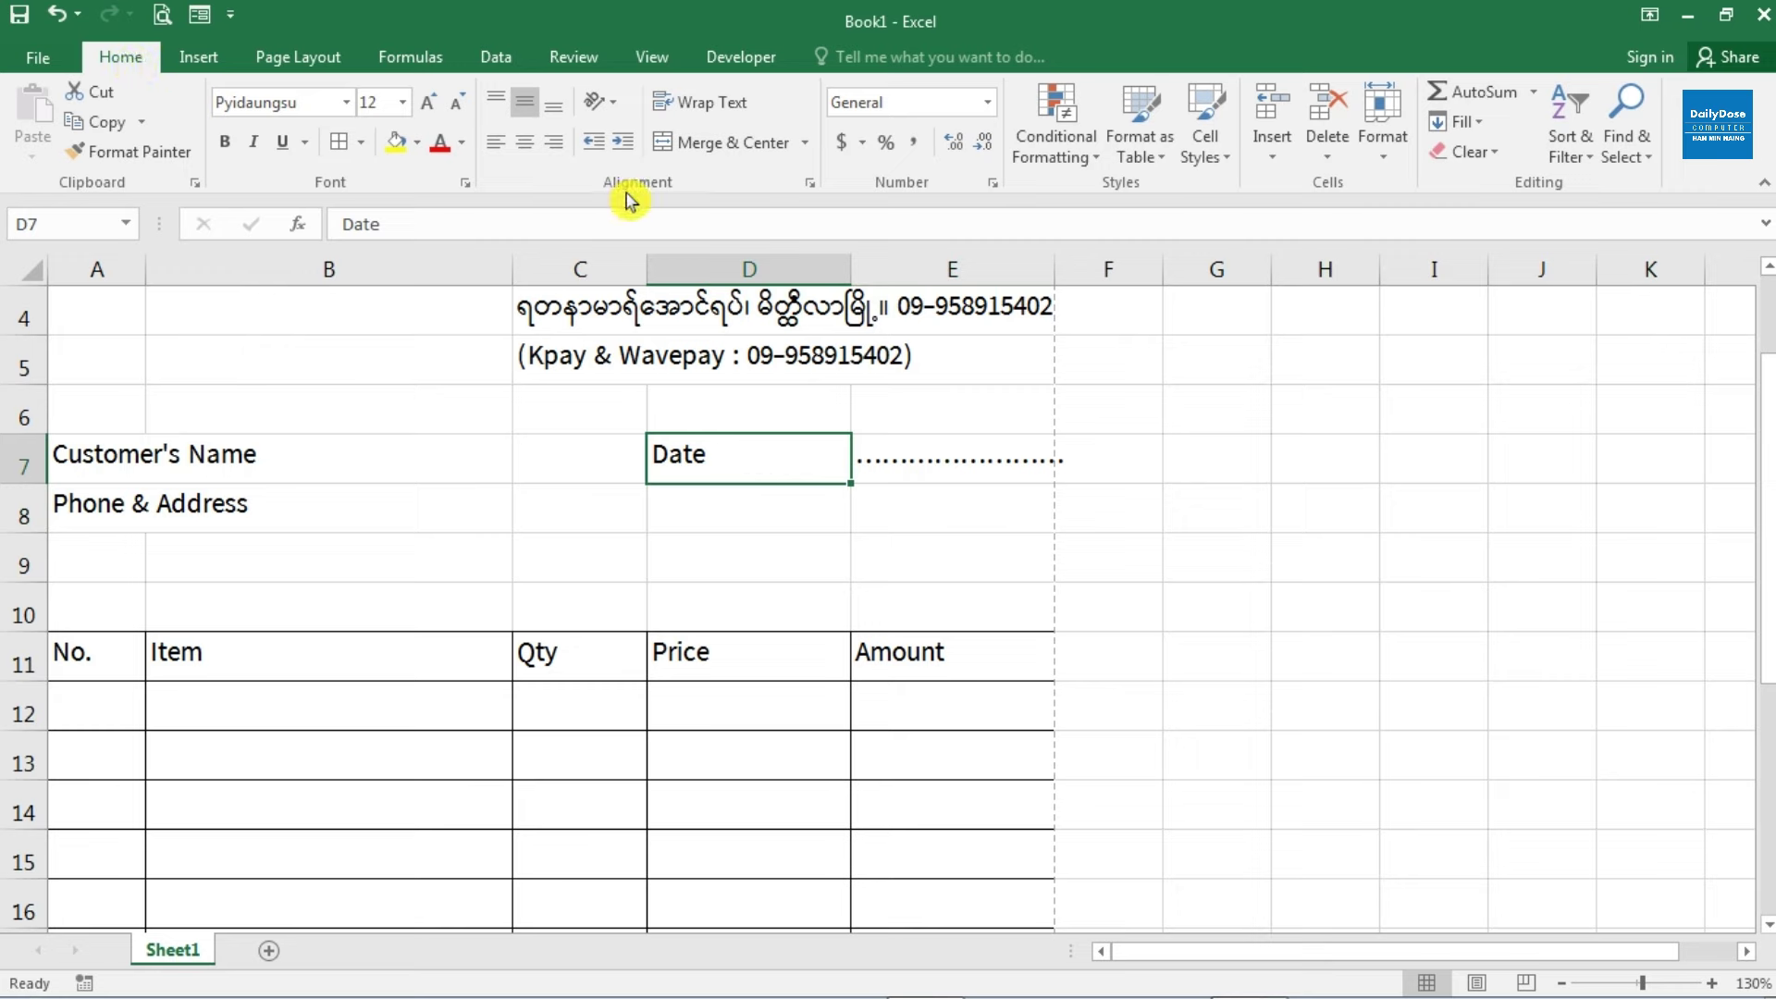
{"action": "left_click", "coordinate": [555, 153]}
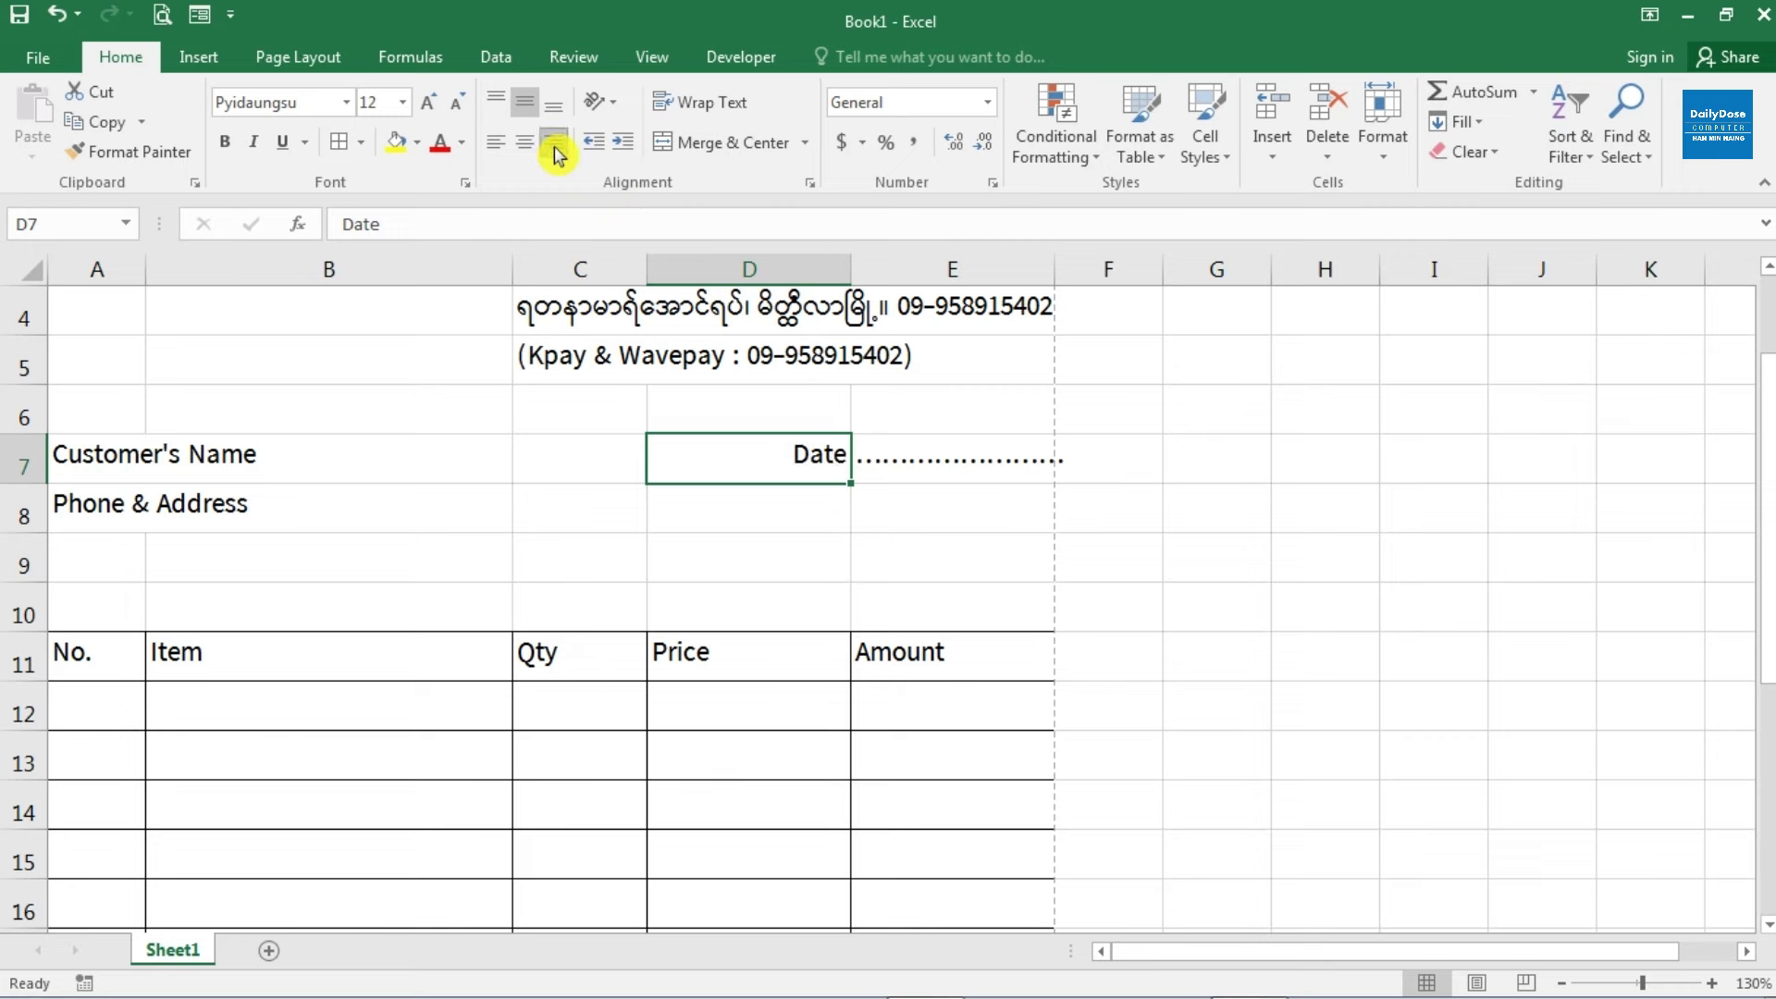
{"action": "left_click", "coordinate": [923, 465]}
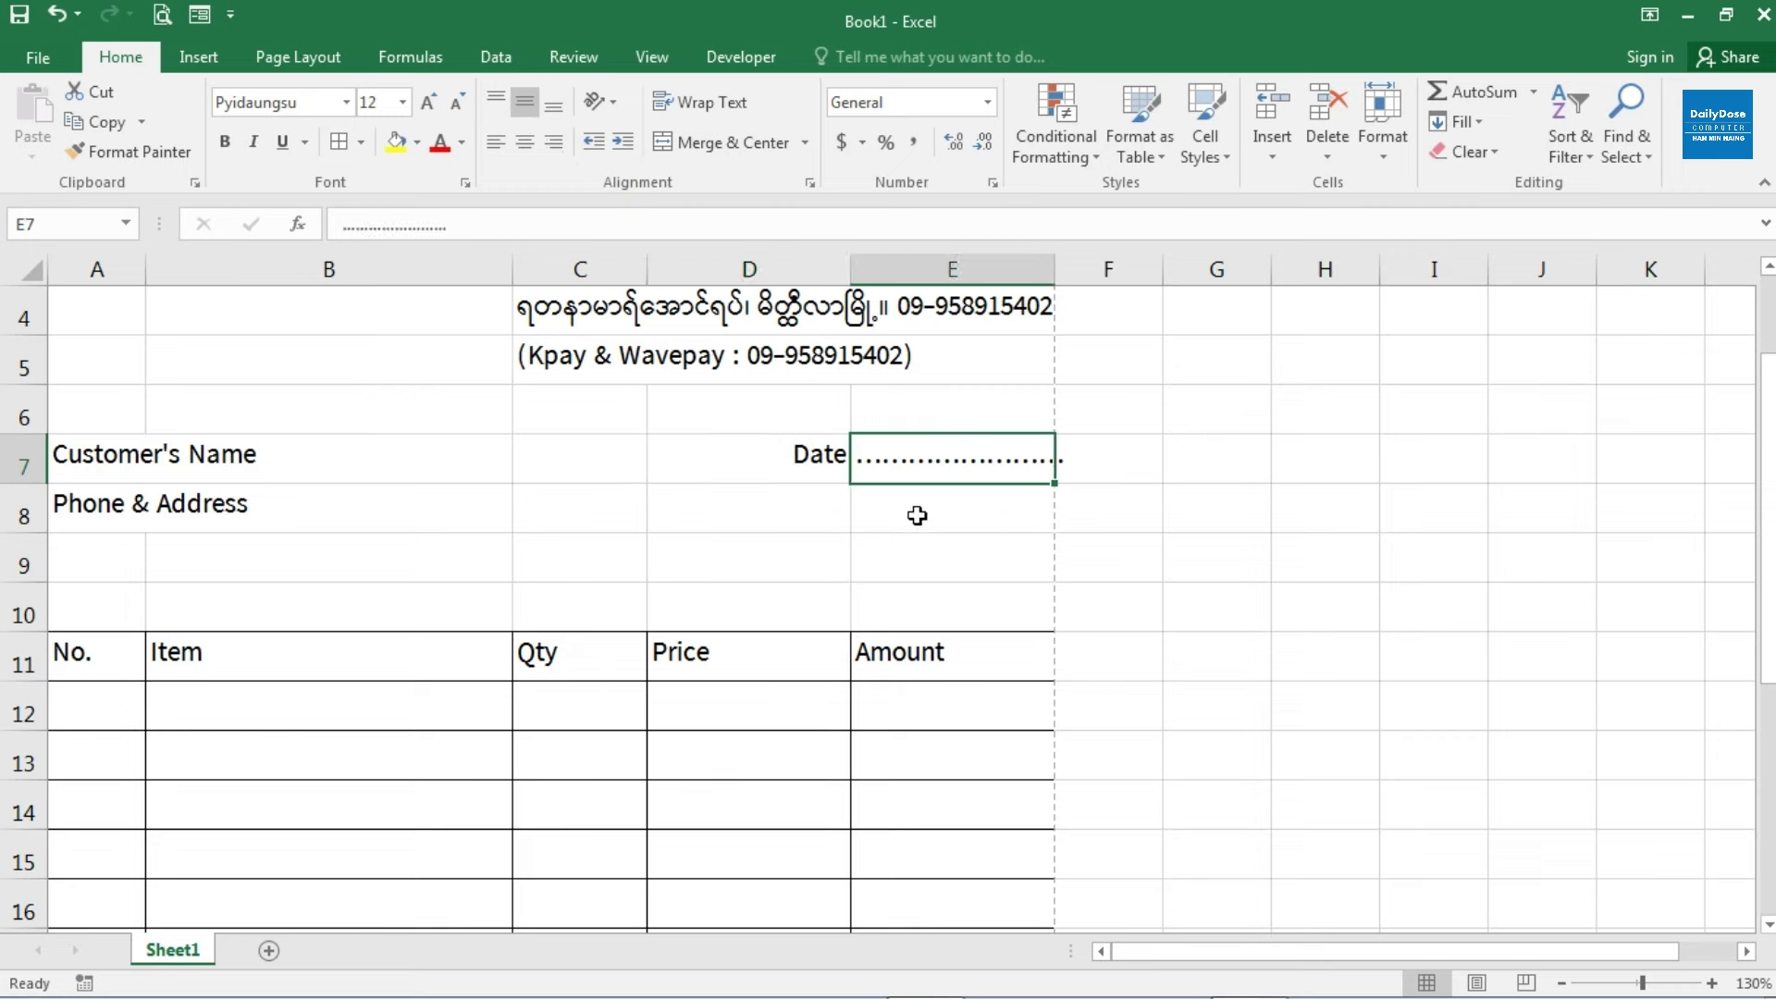
{"action": "left_click", "coordinate": [69, 455]}
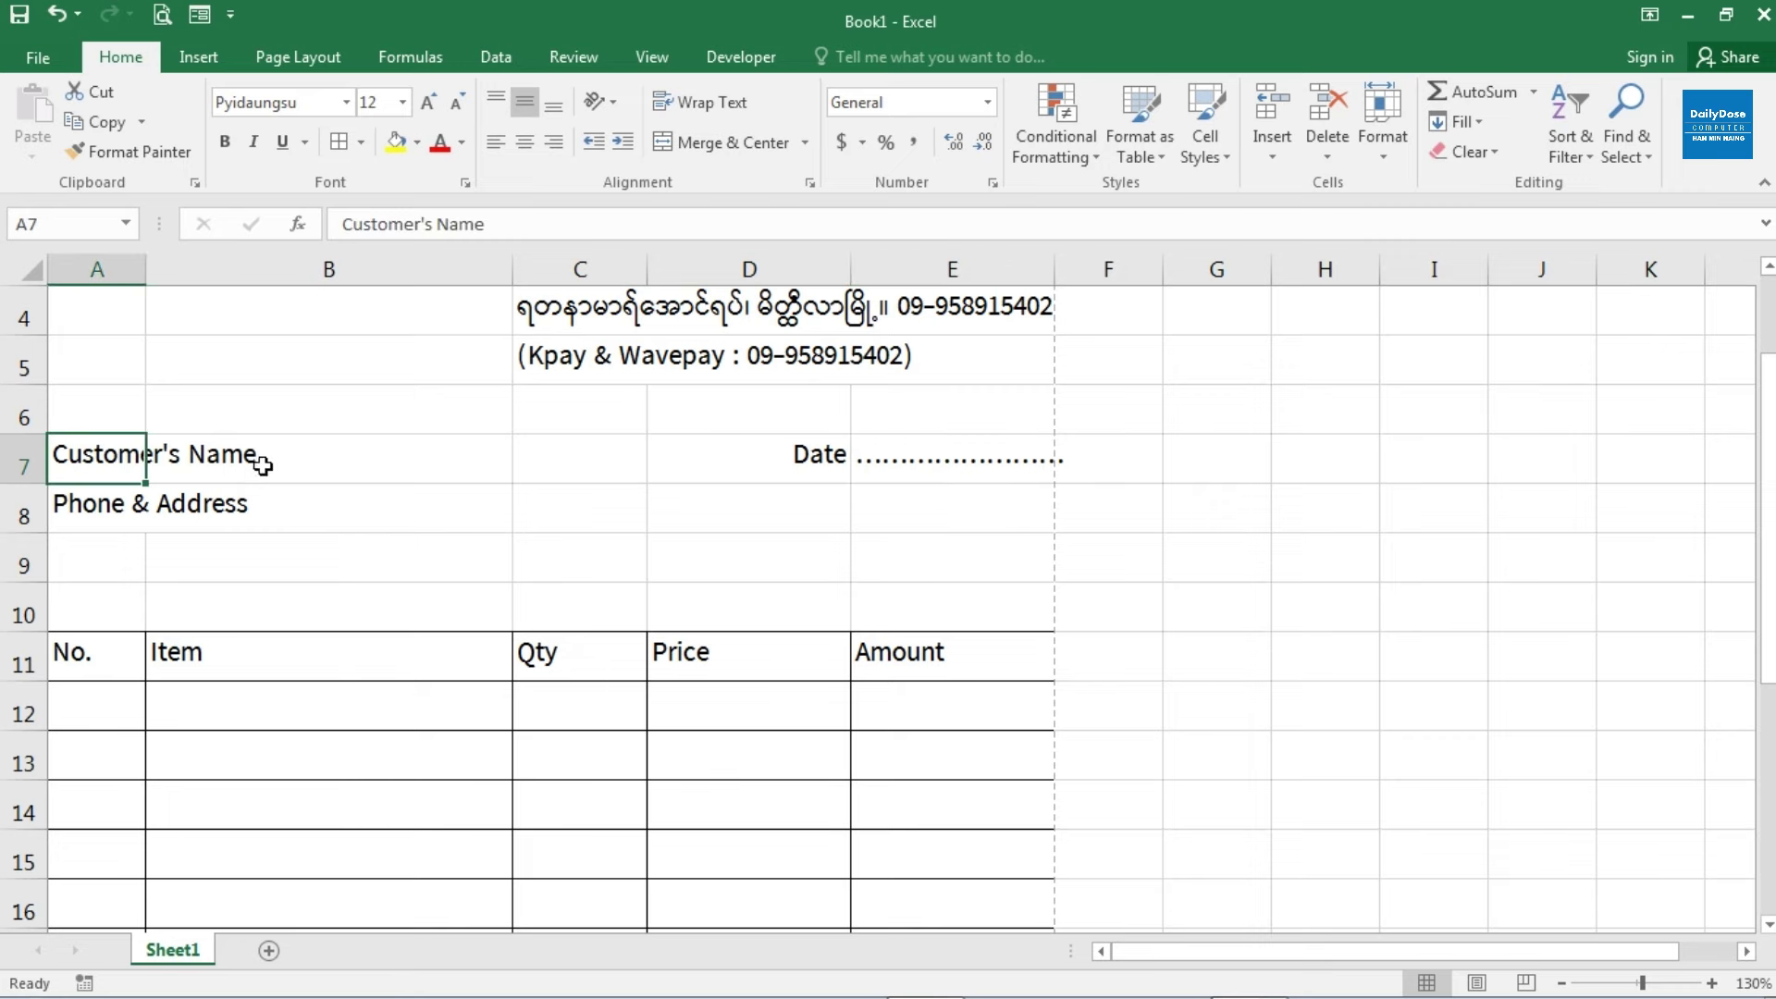
Append a dotted fill-in line after the Customer's Name label in A7.
{"action": "double_click", "coordinate": [69, 456]}
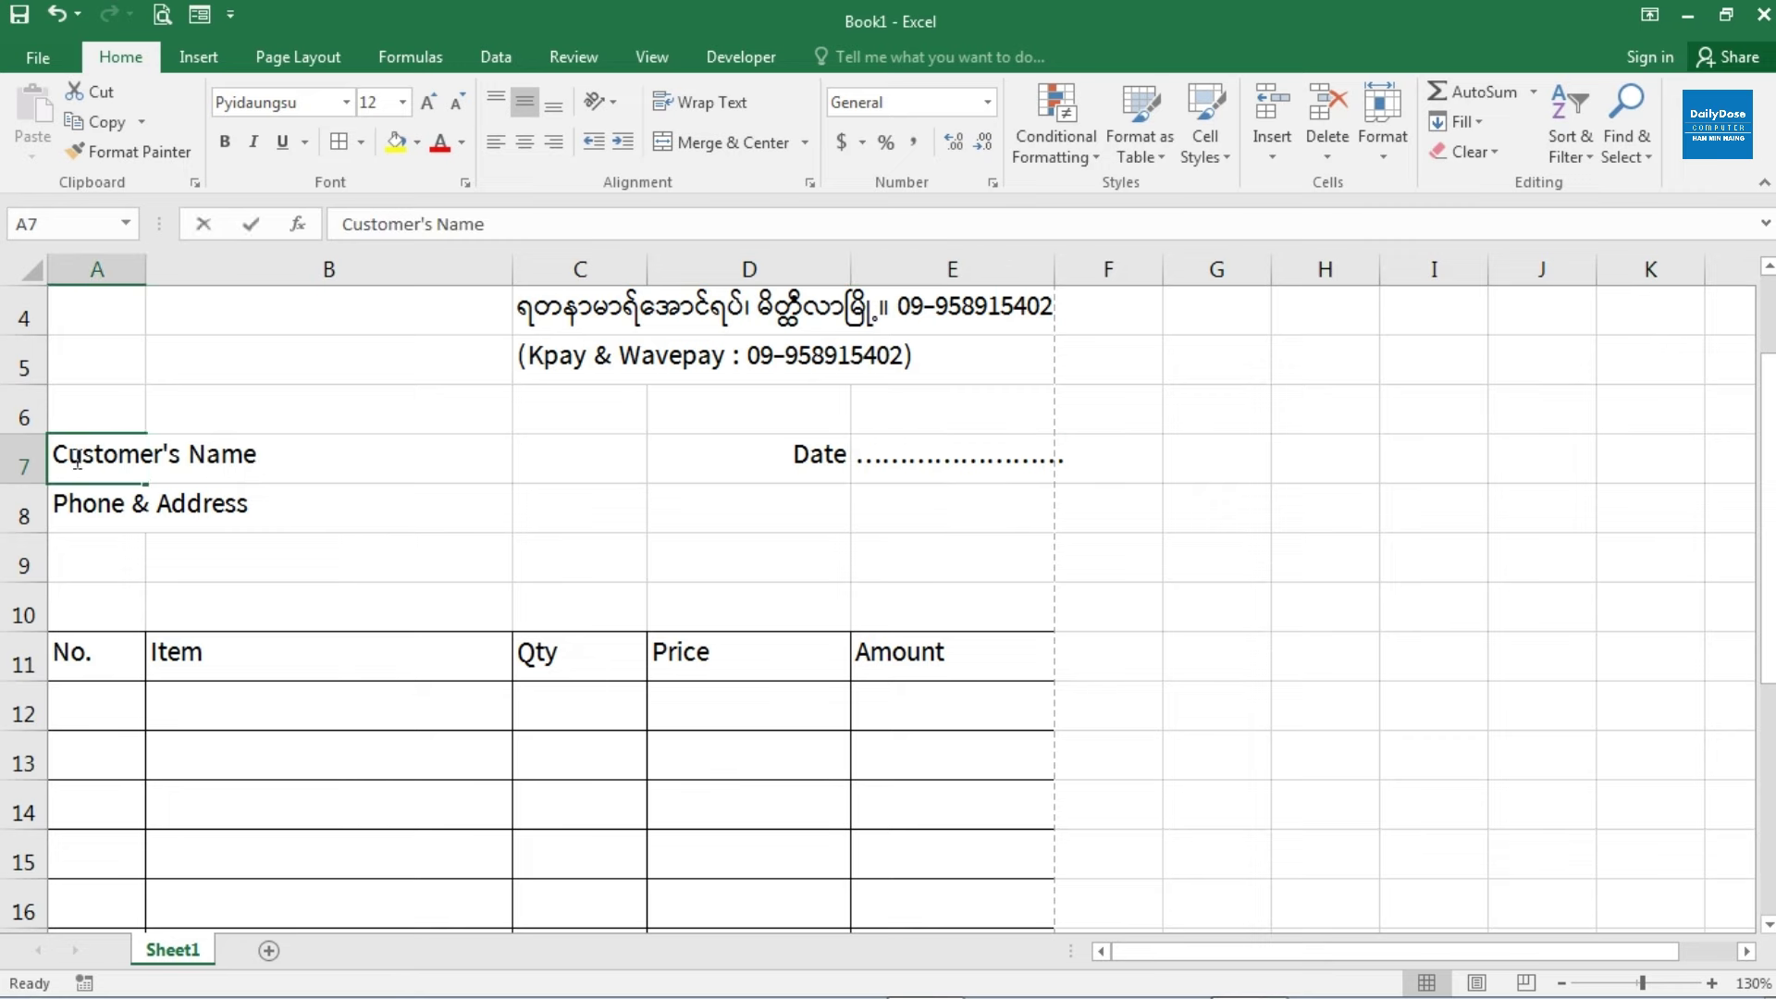
{"action": "left_click", "coordinate": [265, 462]}
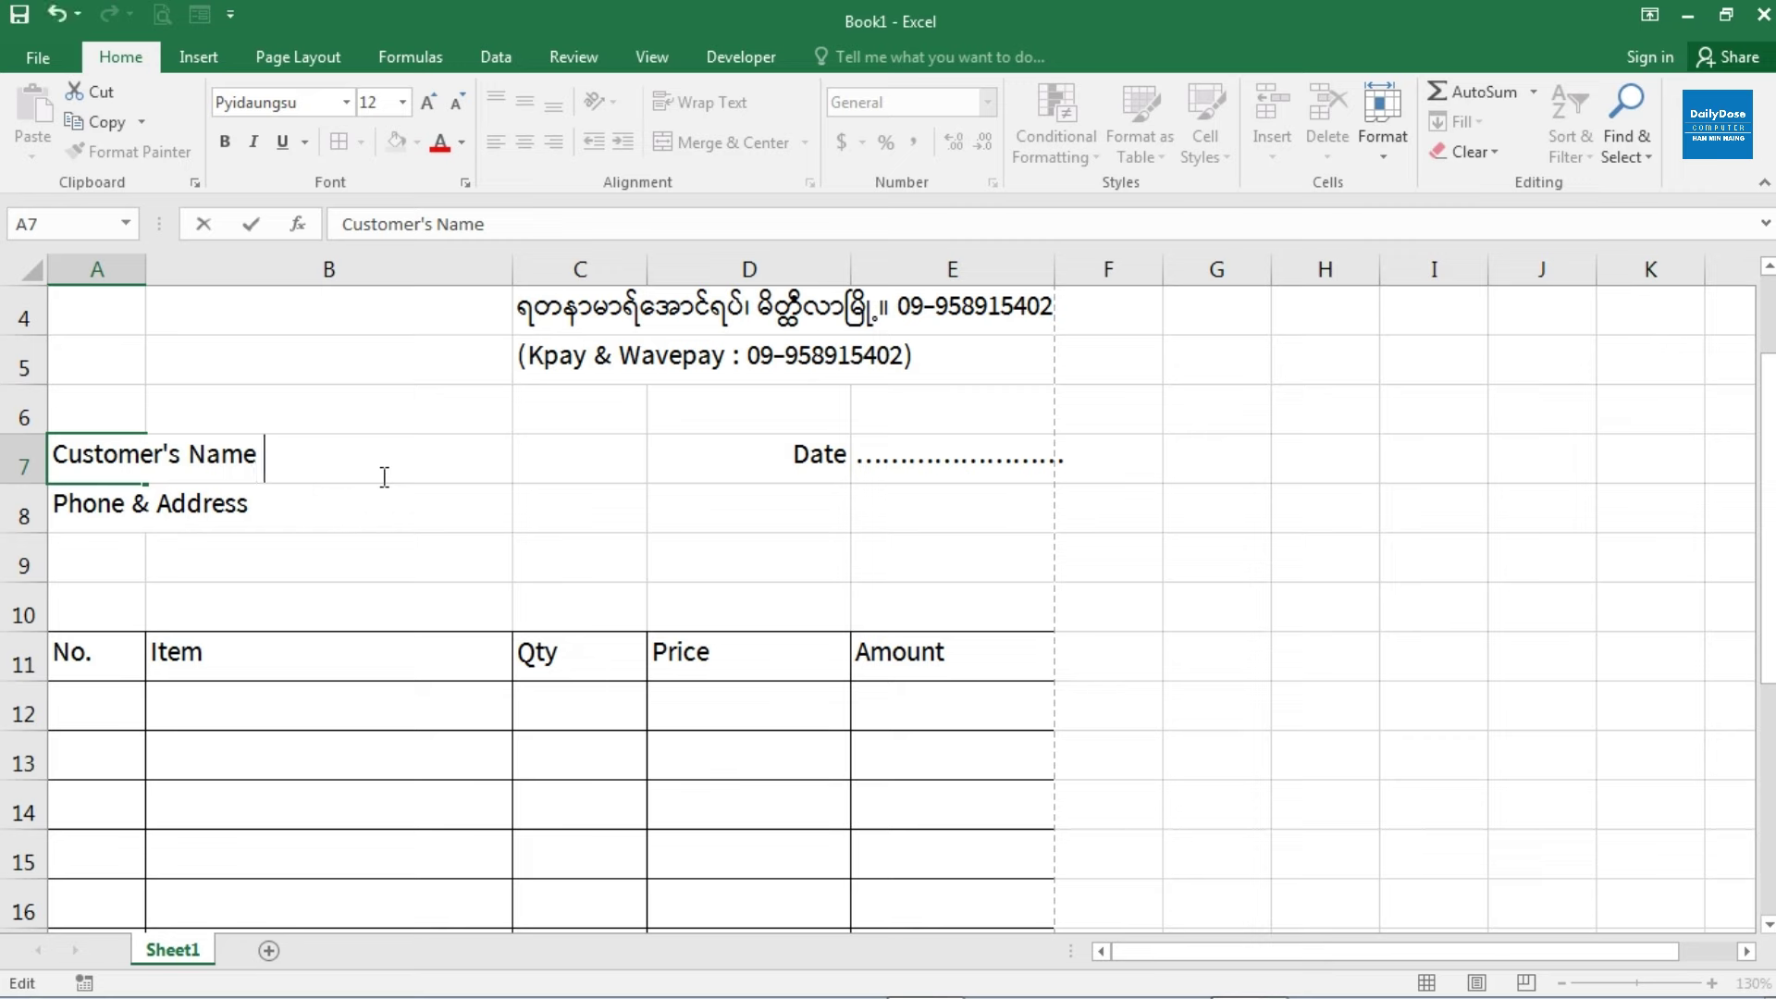
{"action": "type", "text": "................................"}
{"action": "type", "text": ".........."}
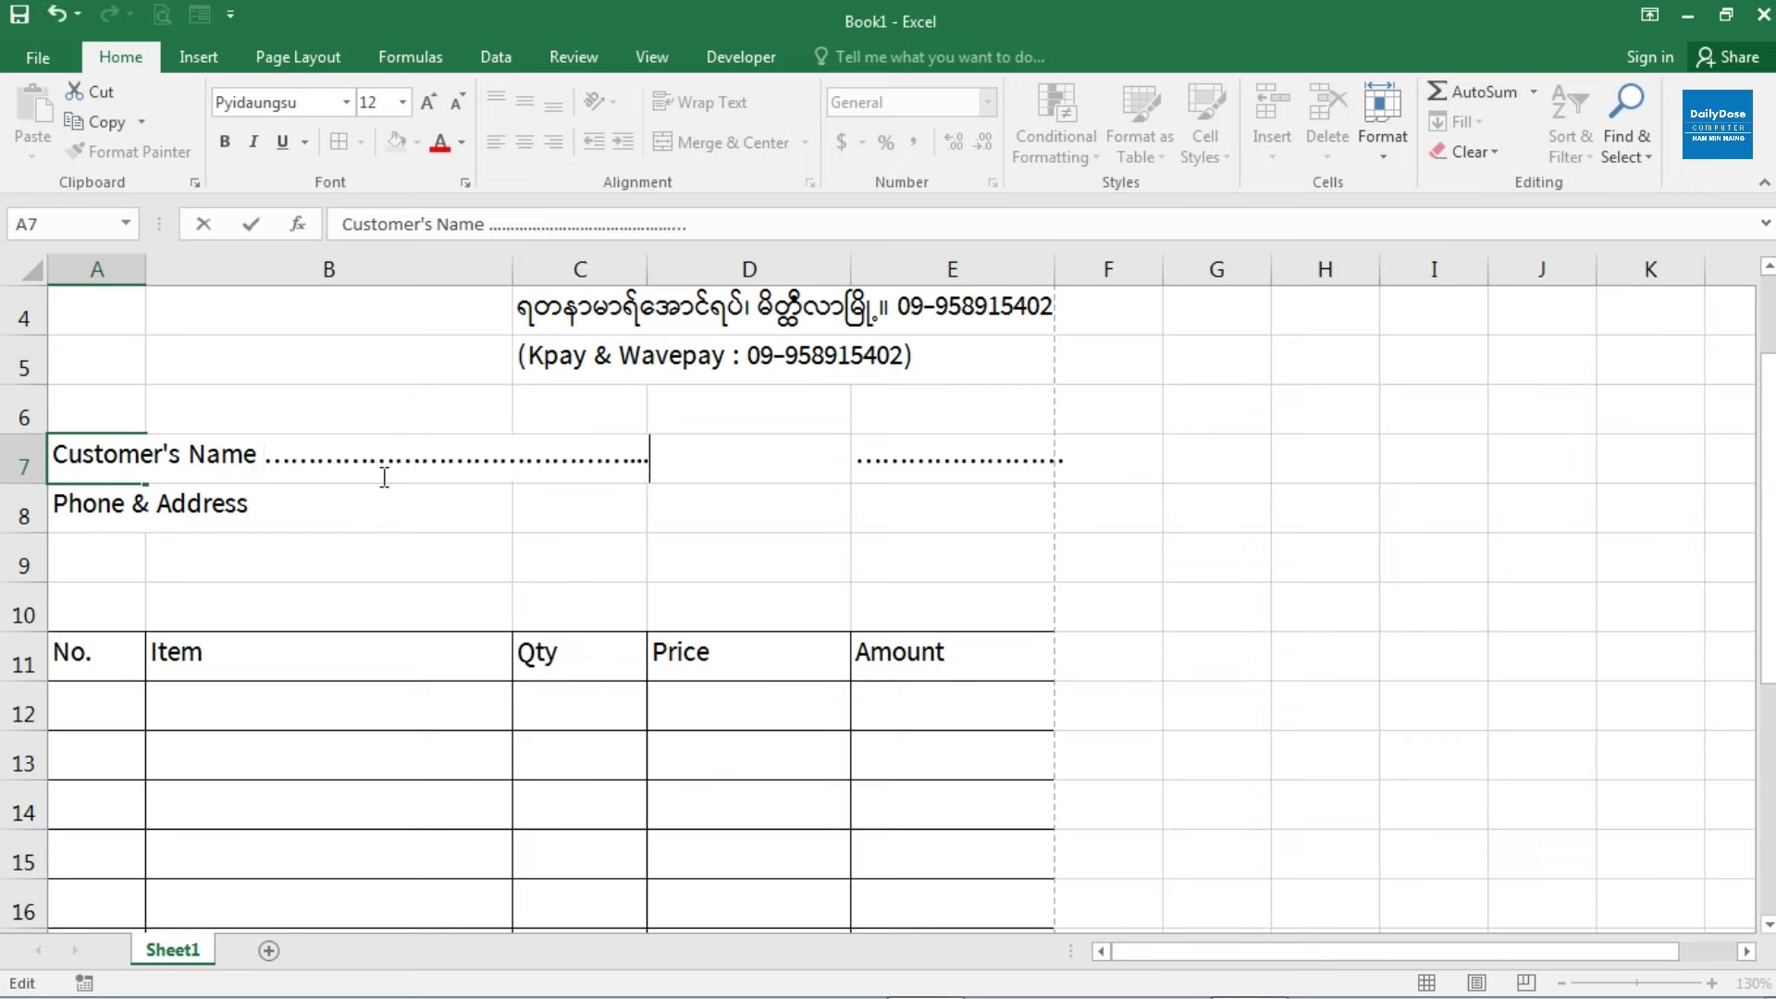
{"action": "key", "text": "Return"}
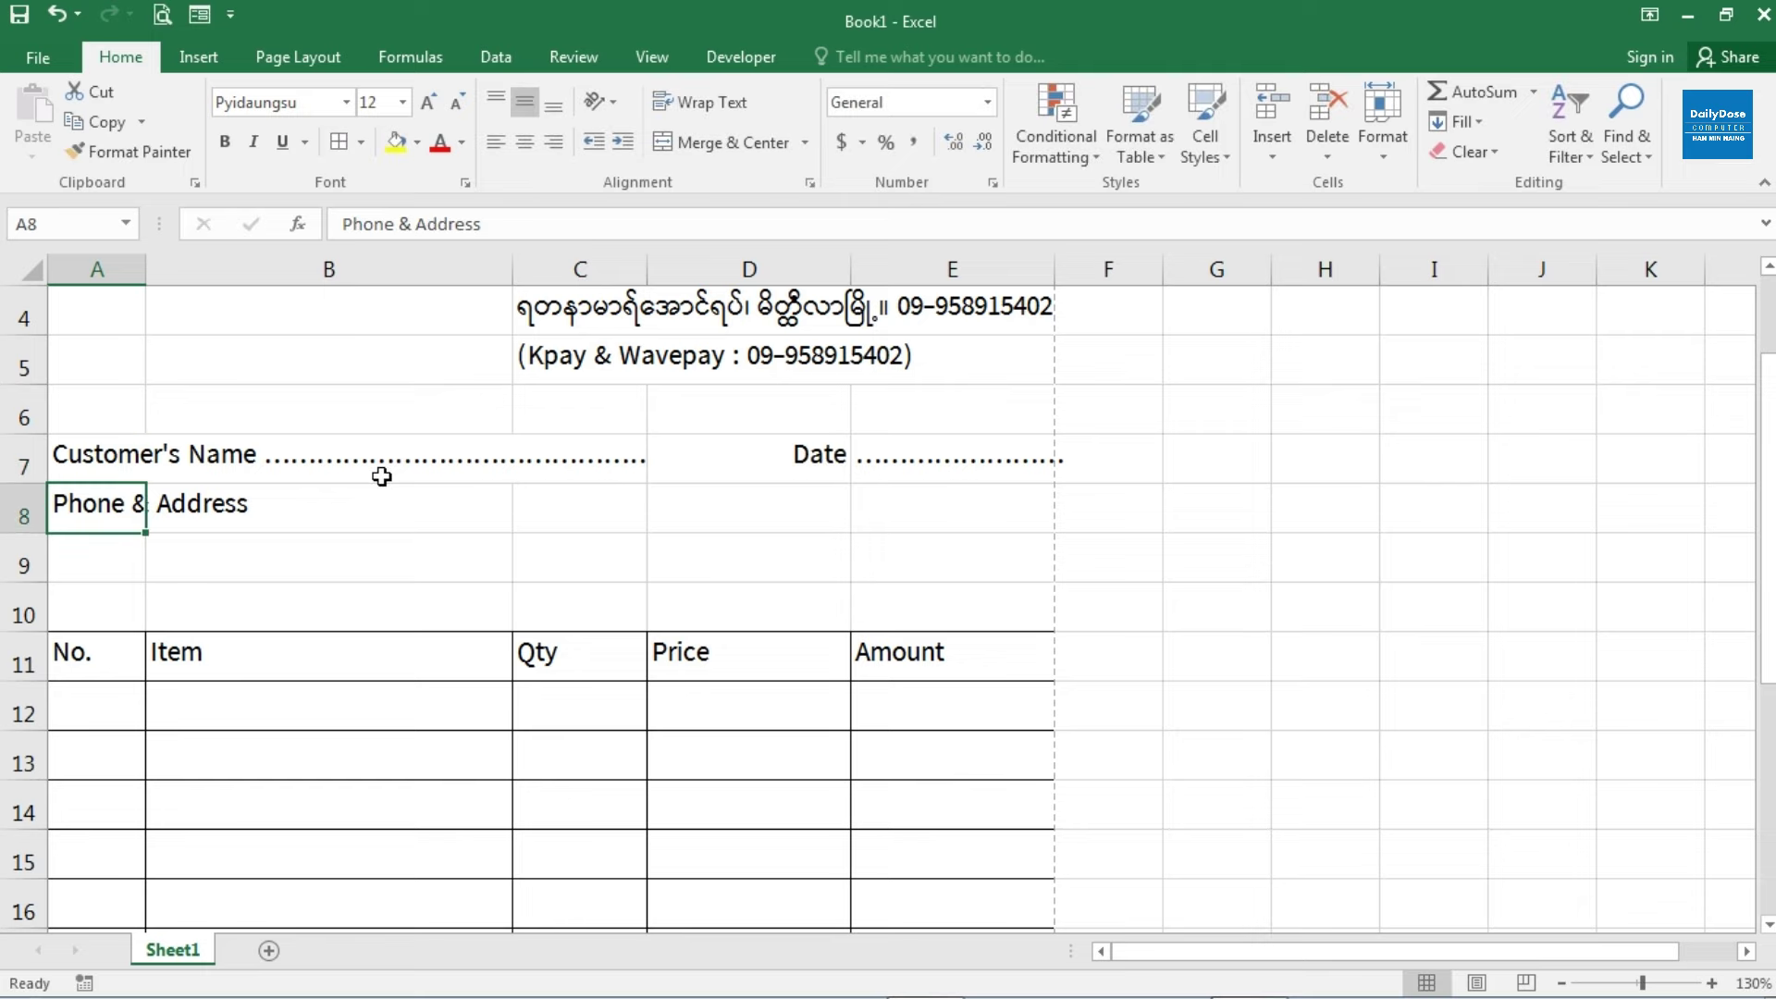
Extend the Phone & Address dotted line and add a full-width dotted line in row 9.
{"action": "double_click", "coordinate": [260, 510]}
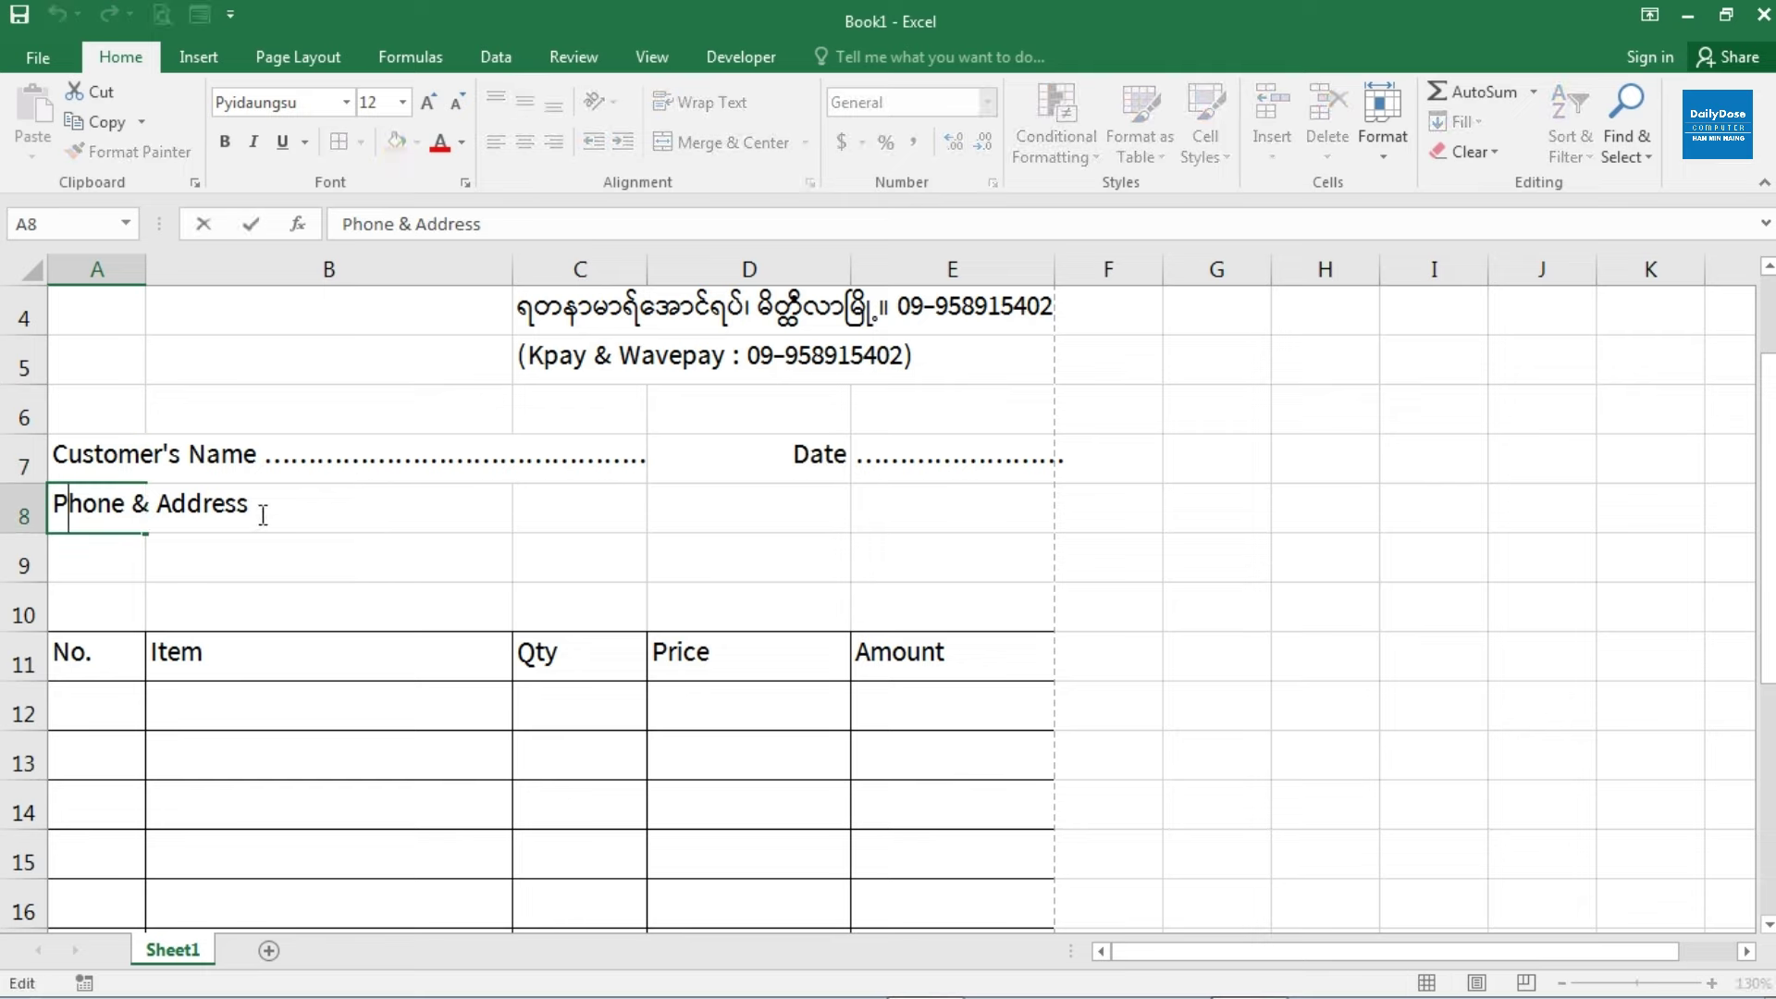
{"action": "type", "text": "......"}
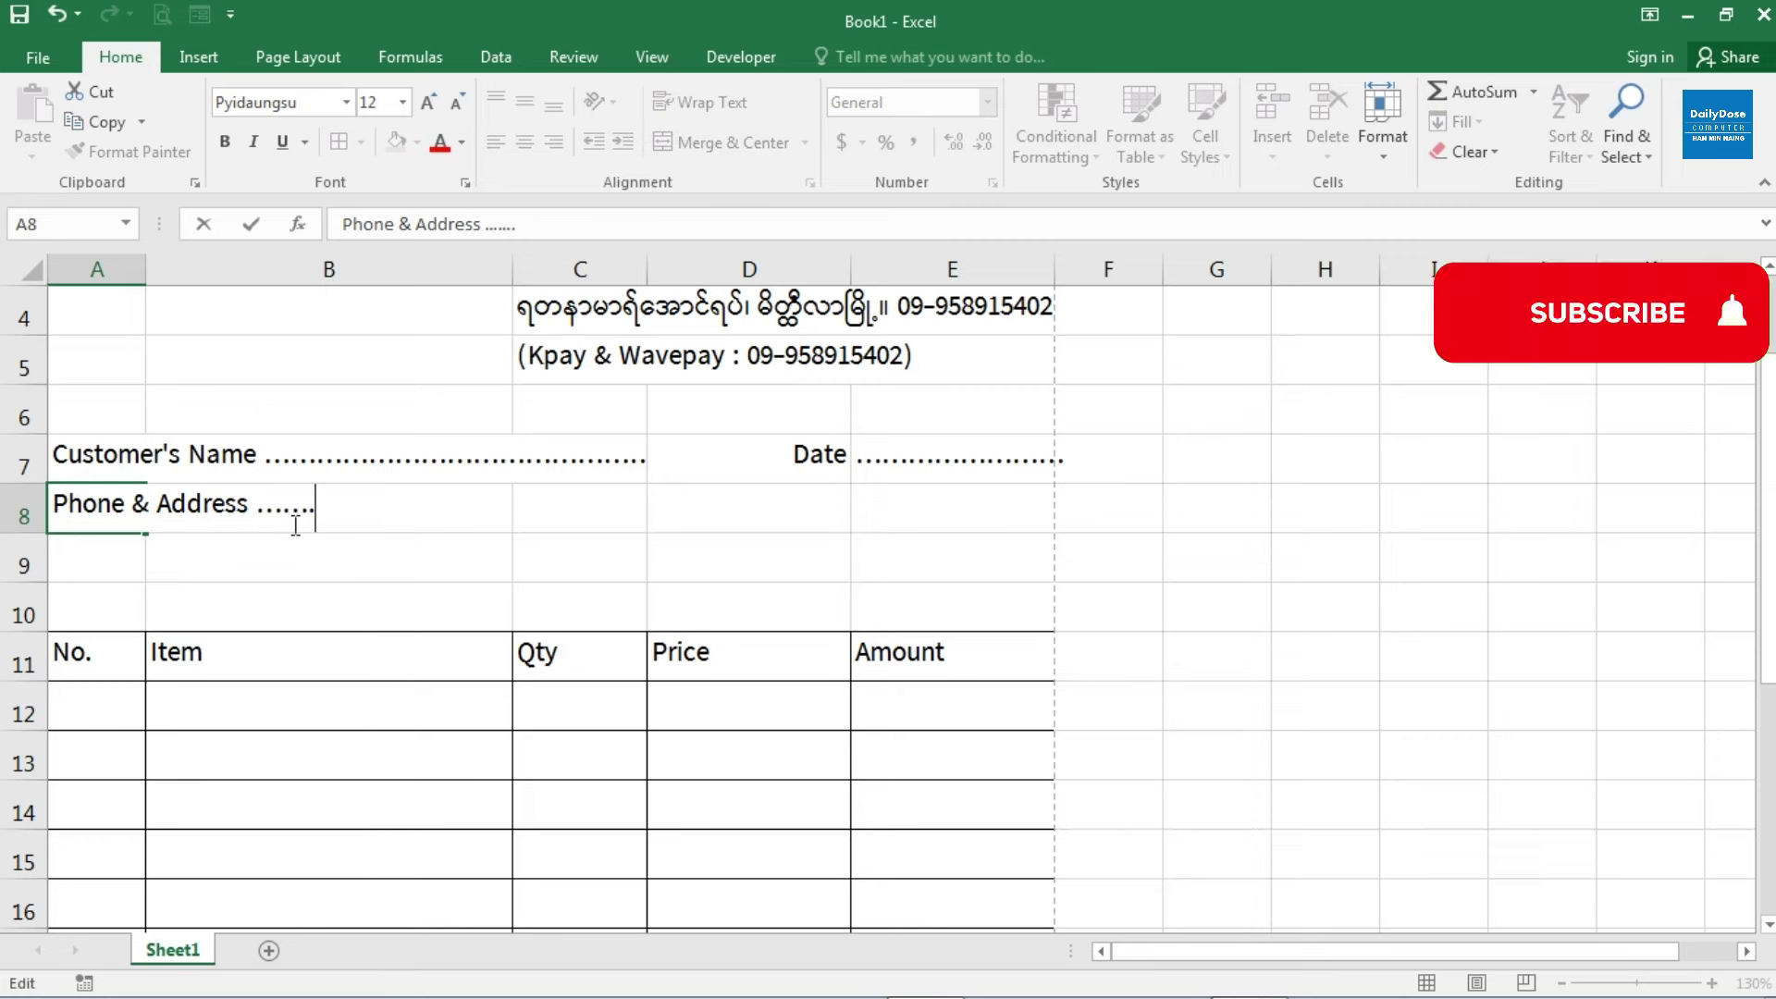
{"action": "type", "text": "............................................................"}
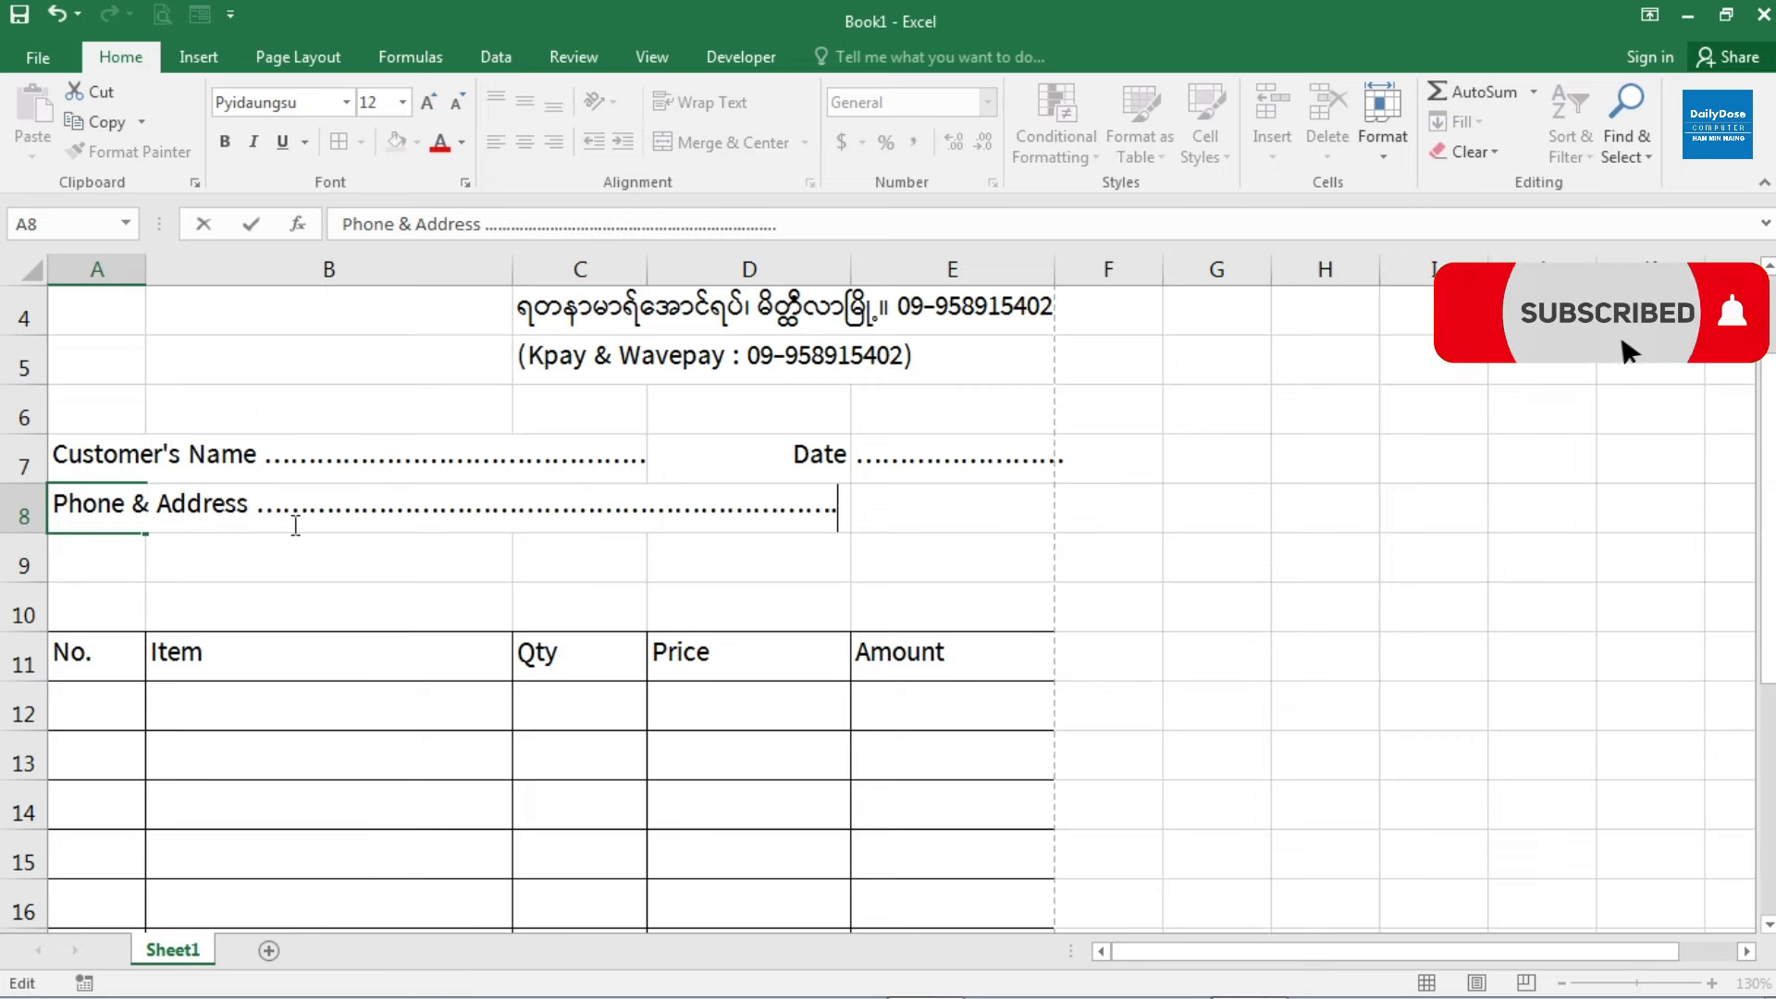
{"action": "type", "text": "........................"}
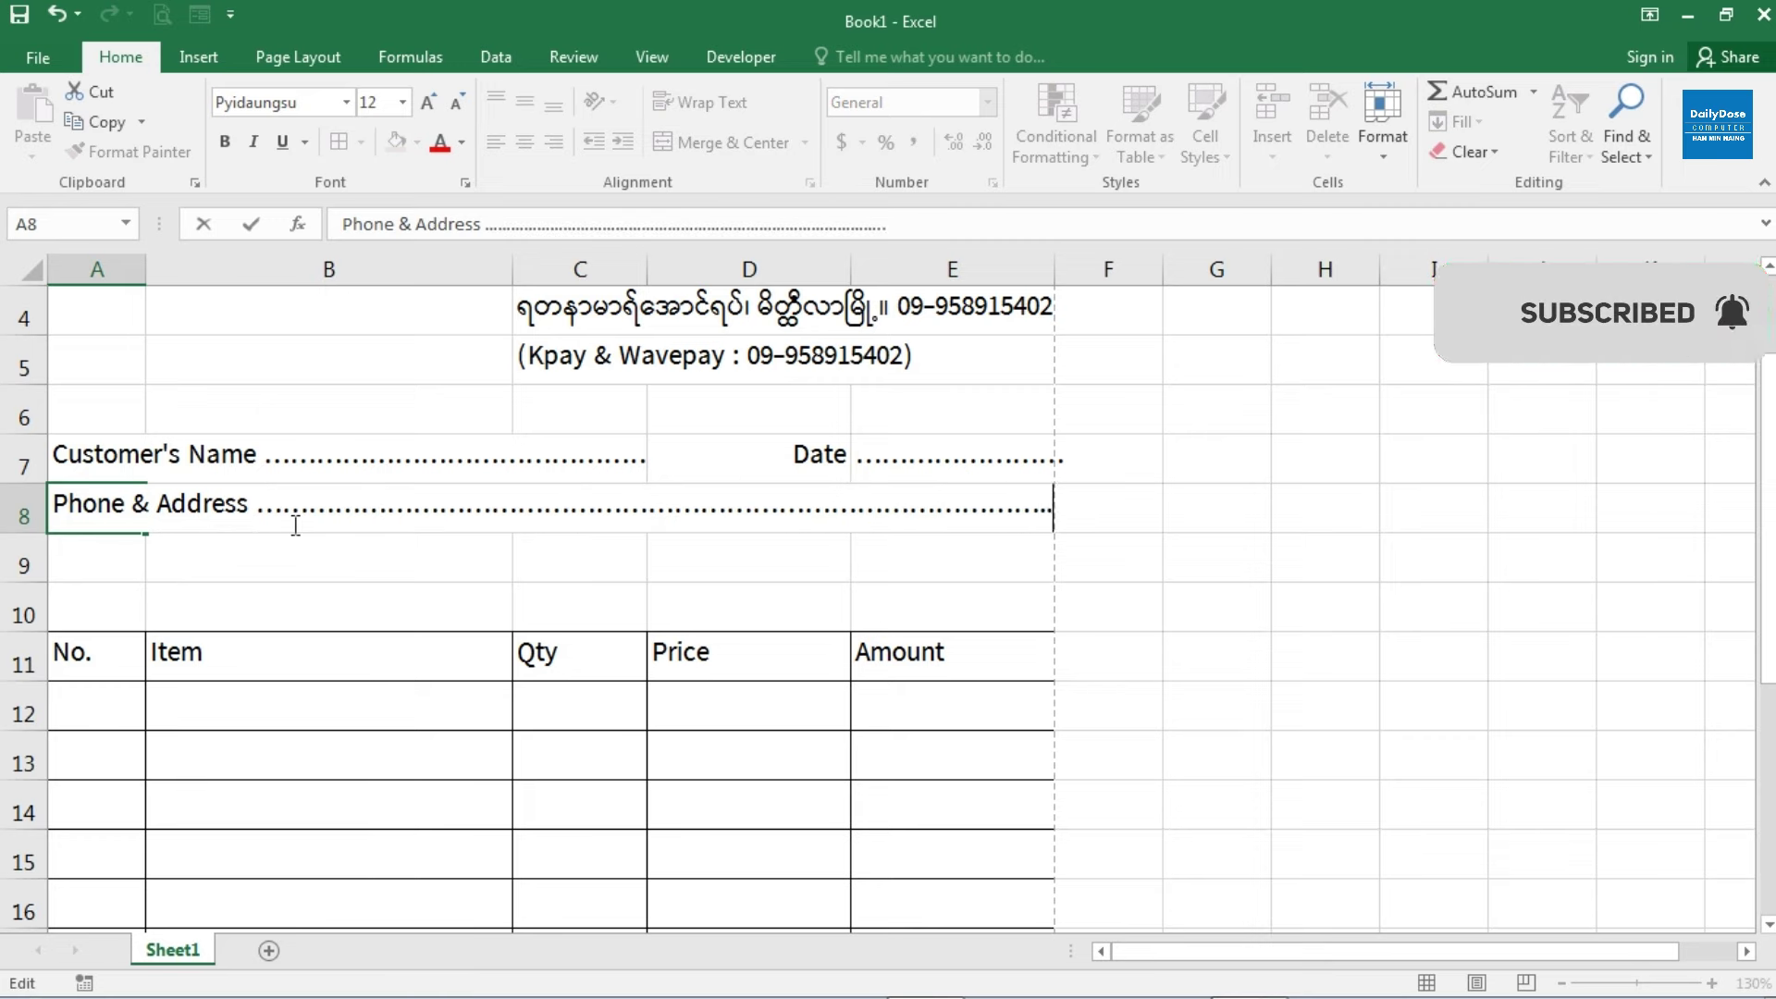
{"action": "left_click", "coordinate": [85, 569]}
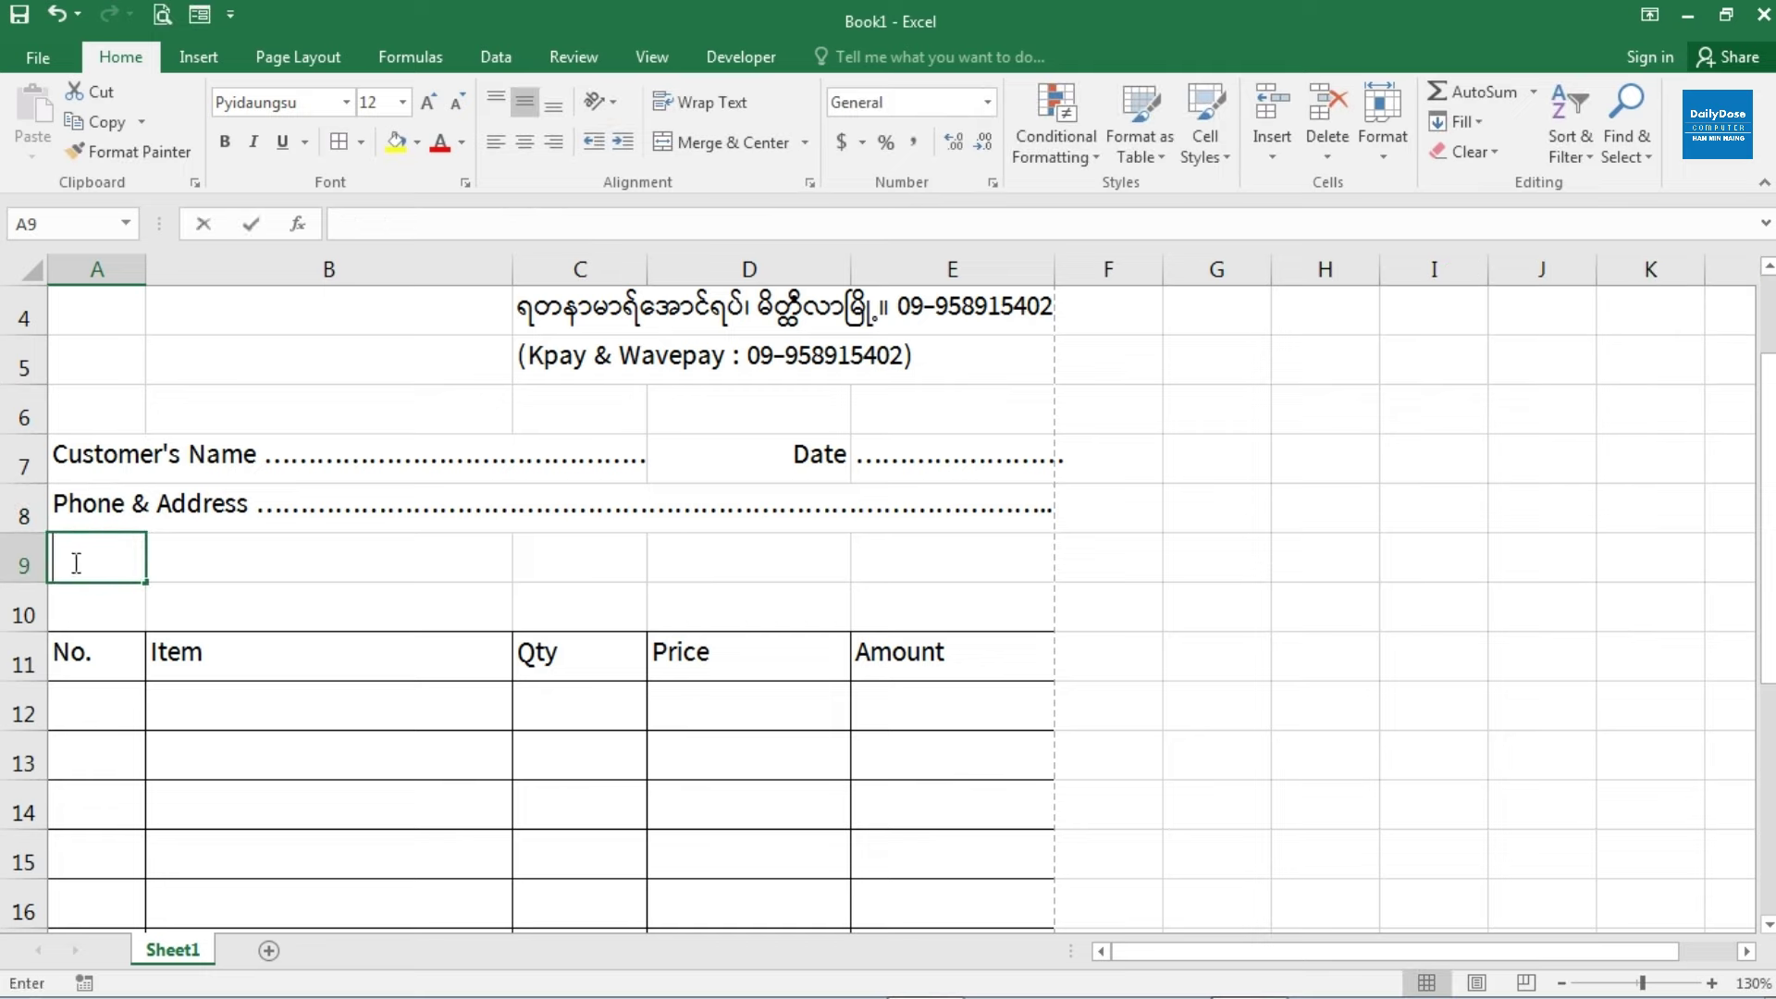
{"action": "type", "text": "......................................................................................................................................."}
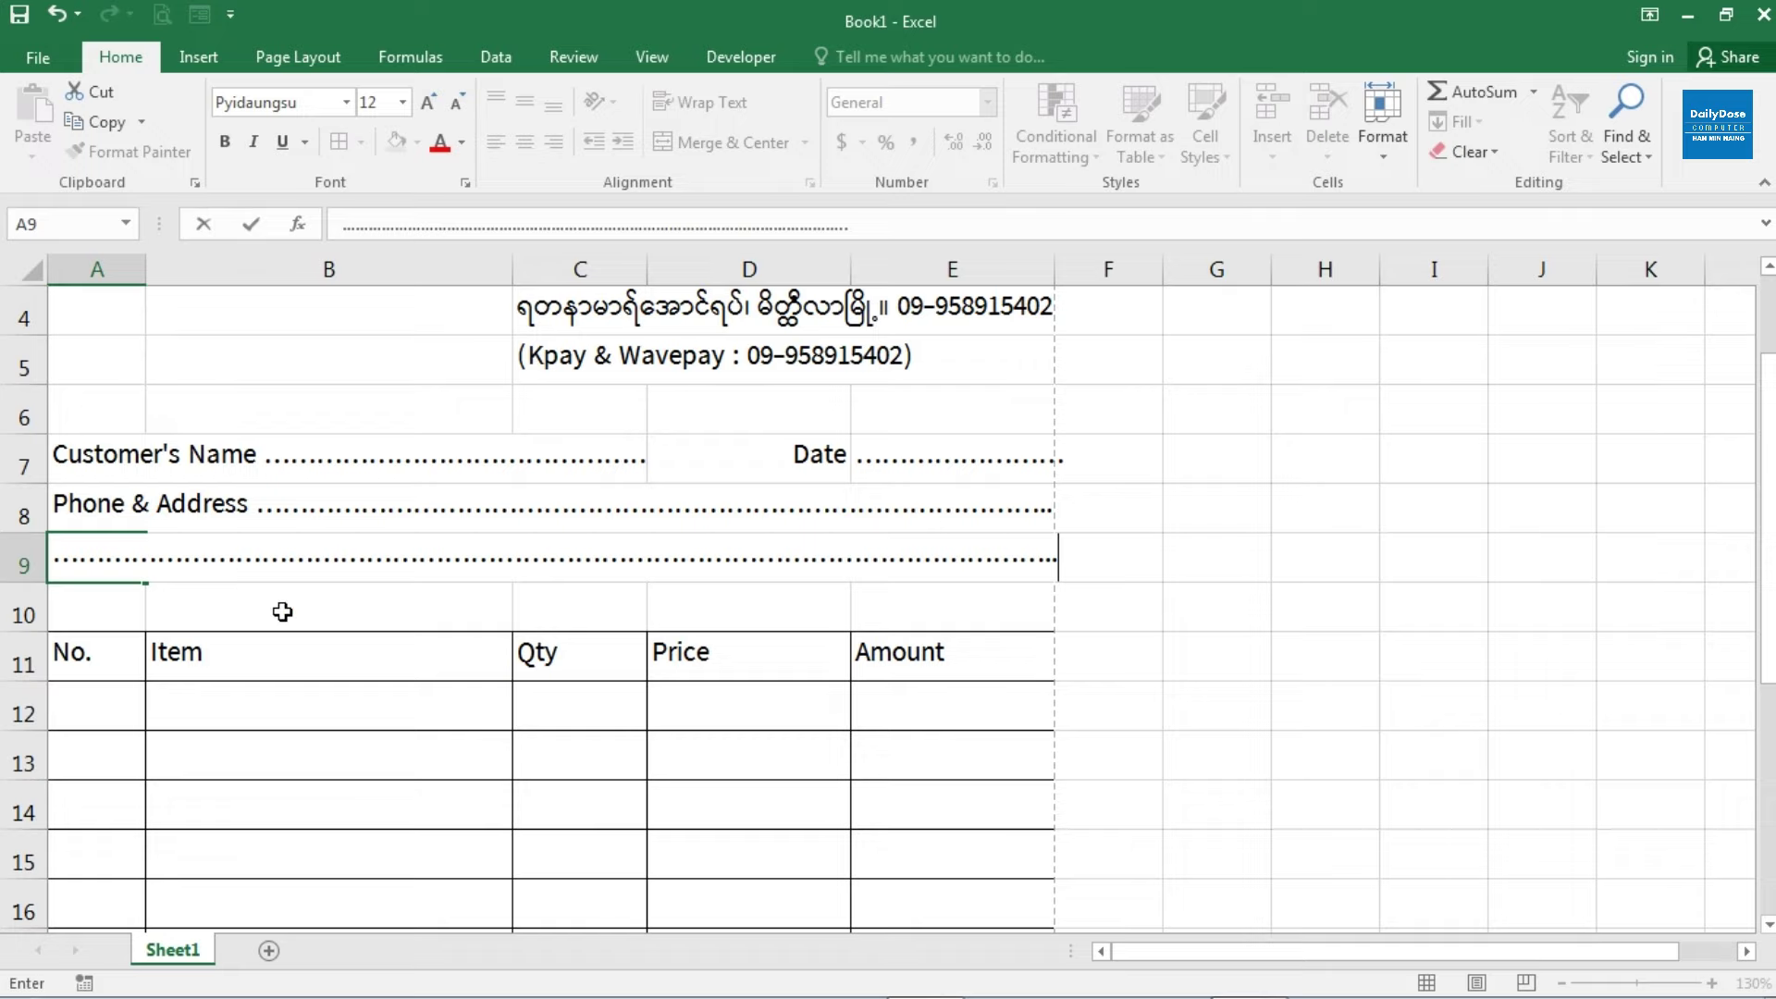
{"action": "left_click", "coordinate": [283, 612]}
Fill the header block A1:E5 with blue.
{"action": "scroll", "coordinate": [351, 614], "scroll_direction": "up", "scroll_amount": 1}
{"action": "scroll", "coordinate": [357, 615], "scroll_direction": "down", "scroll_amount": 1}
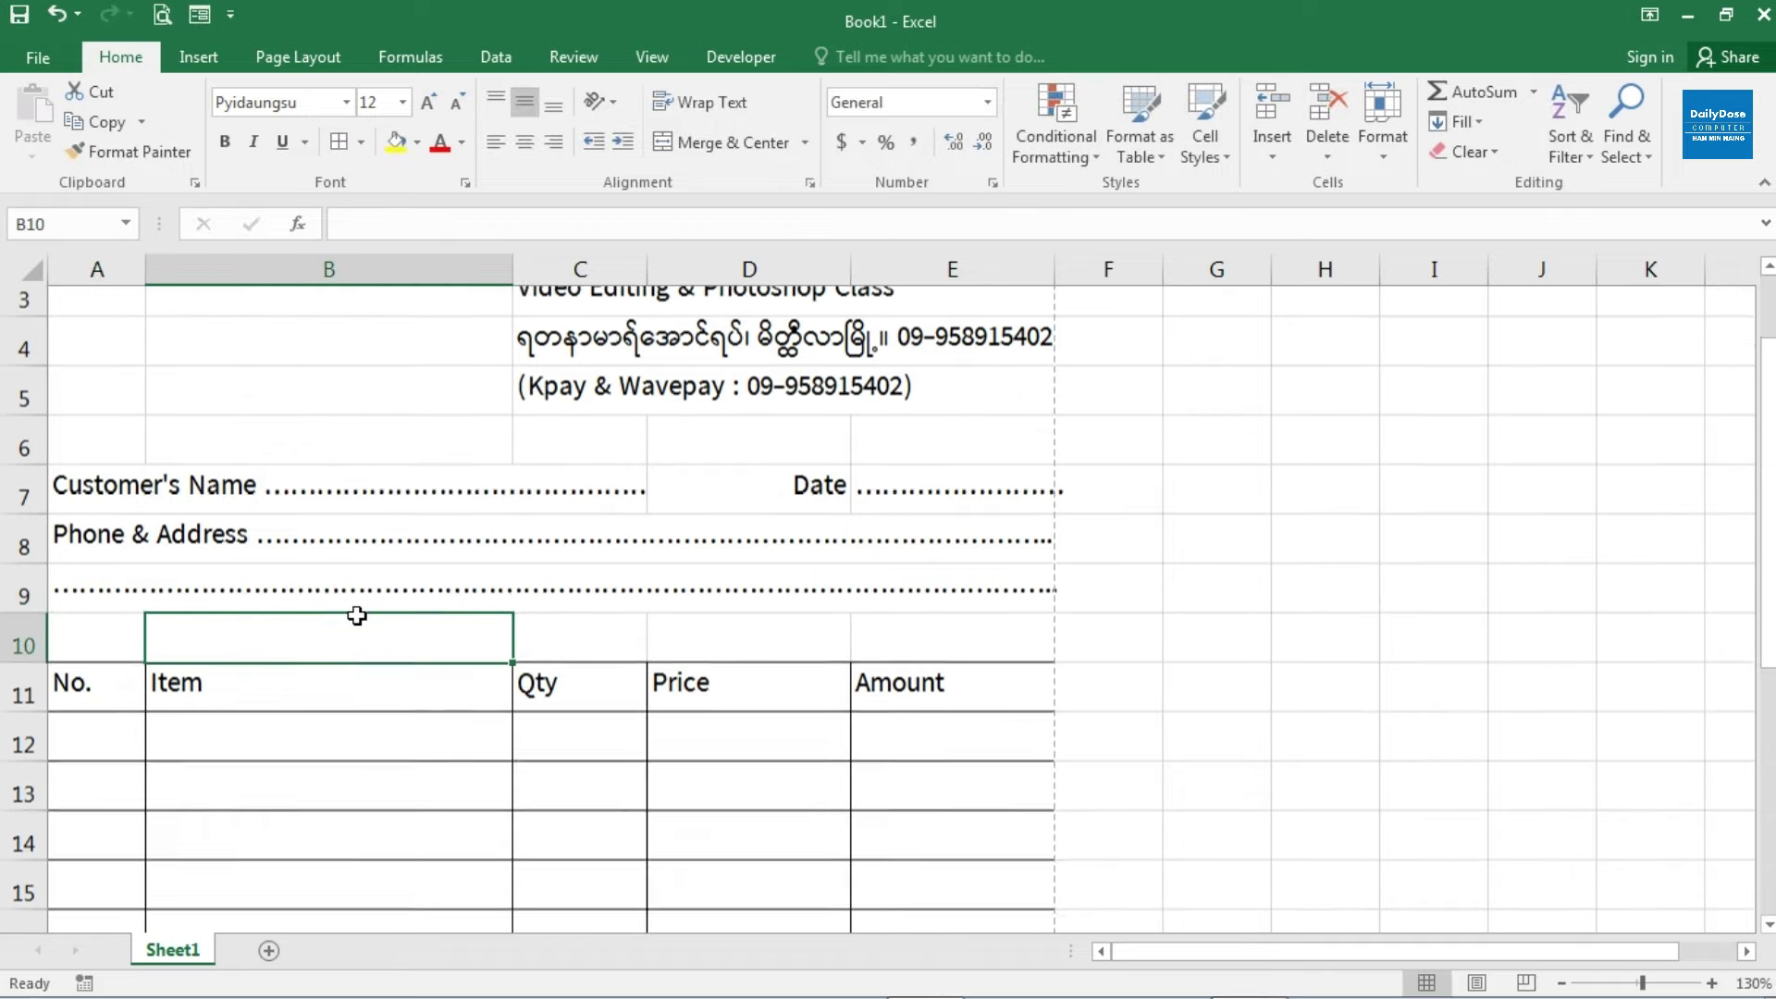
{"action": "scroll", "coordinate": [357, 615], "scroll_direction": "down", "scroll_amount": 1}
{"action": "scroll", "coordinate": [357, 615], "scroll_direction": "down", "scroll_amount": 1}
{"action": "scroll", "coordinate": [357, 615], "scroll_direction": "up", "scroll_amount": 1}
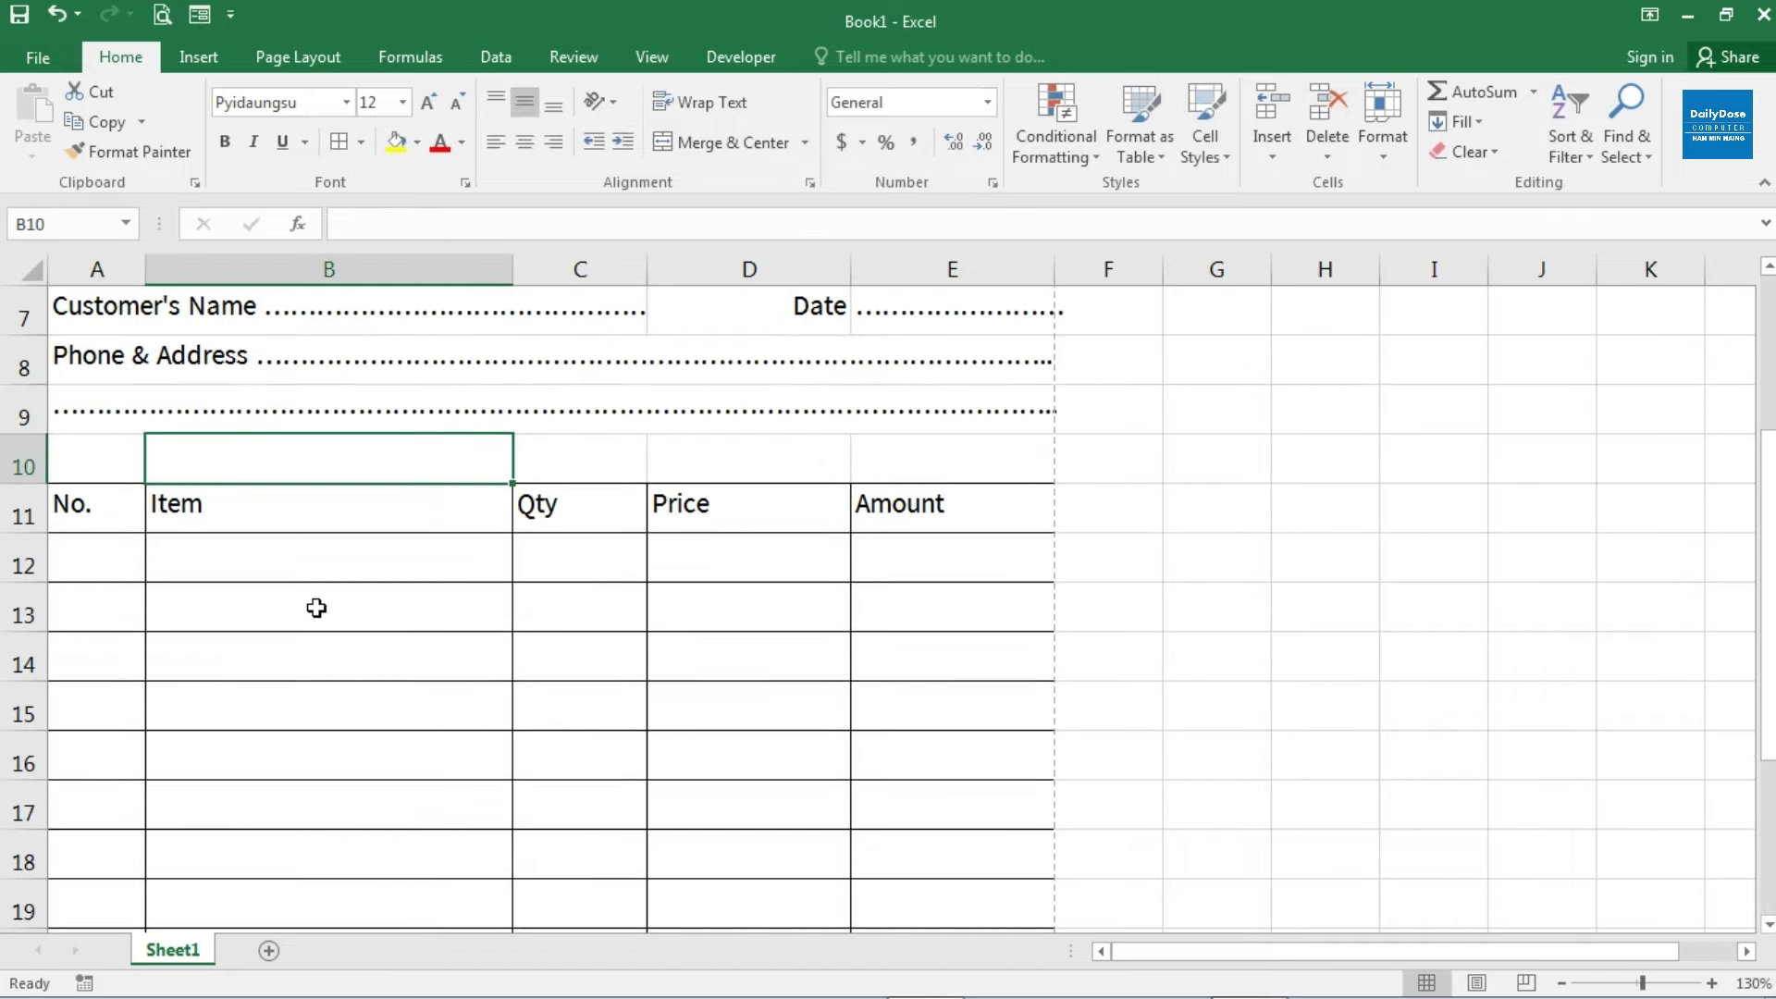
{"action": "scroll", "coordinate": [318, 607], "scroll_direction": "down", "scroll_amount": 1}
{"action": "scroll", "coordinate": [317, 607], "scroll_direction": "up", "scroll_amount": 1}
{"action": "scroll", "coordinate": [317, 607], "scroll_direction": "up", "scroll_amount": 2}
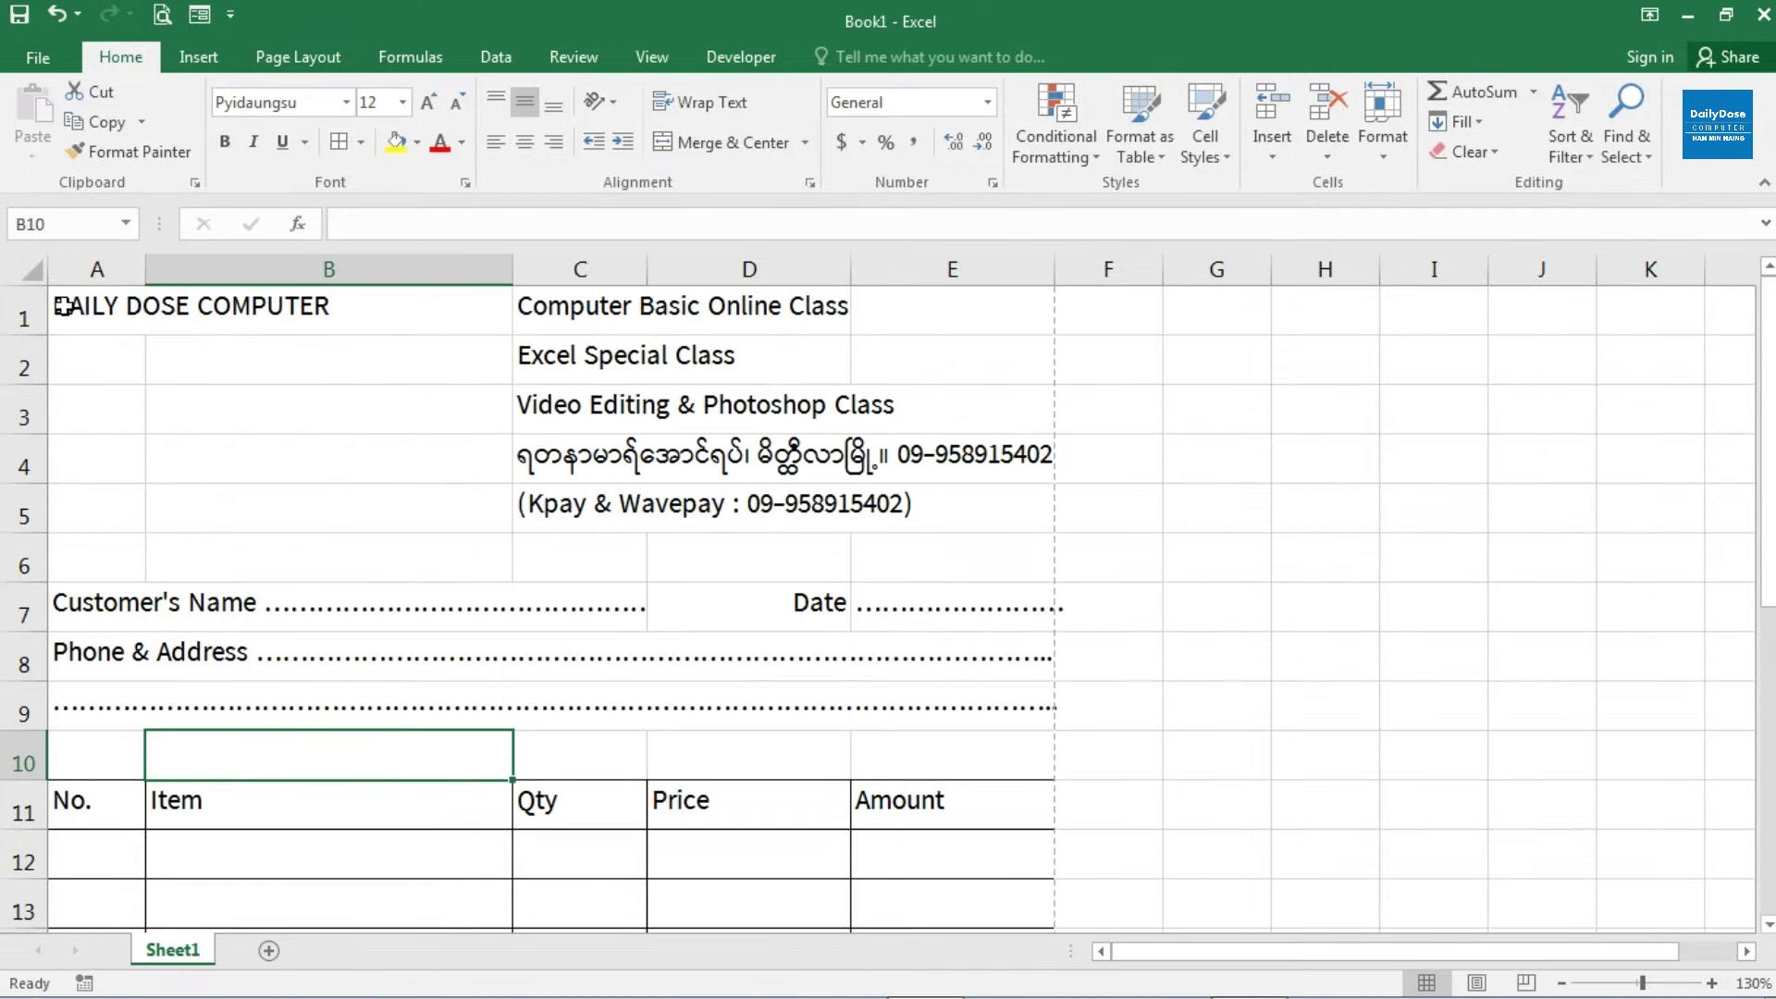
{"action": "mouse_move", "coordinate": [64, 306]}
{"action": "left_mouse_down"}
{"action": "mouse_move", "coordinate": [832, 407]}
{"action": "mouse_move", "coordinate": [907, 497]}
{"action": "left_mouse_up"}
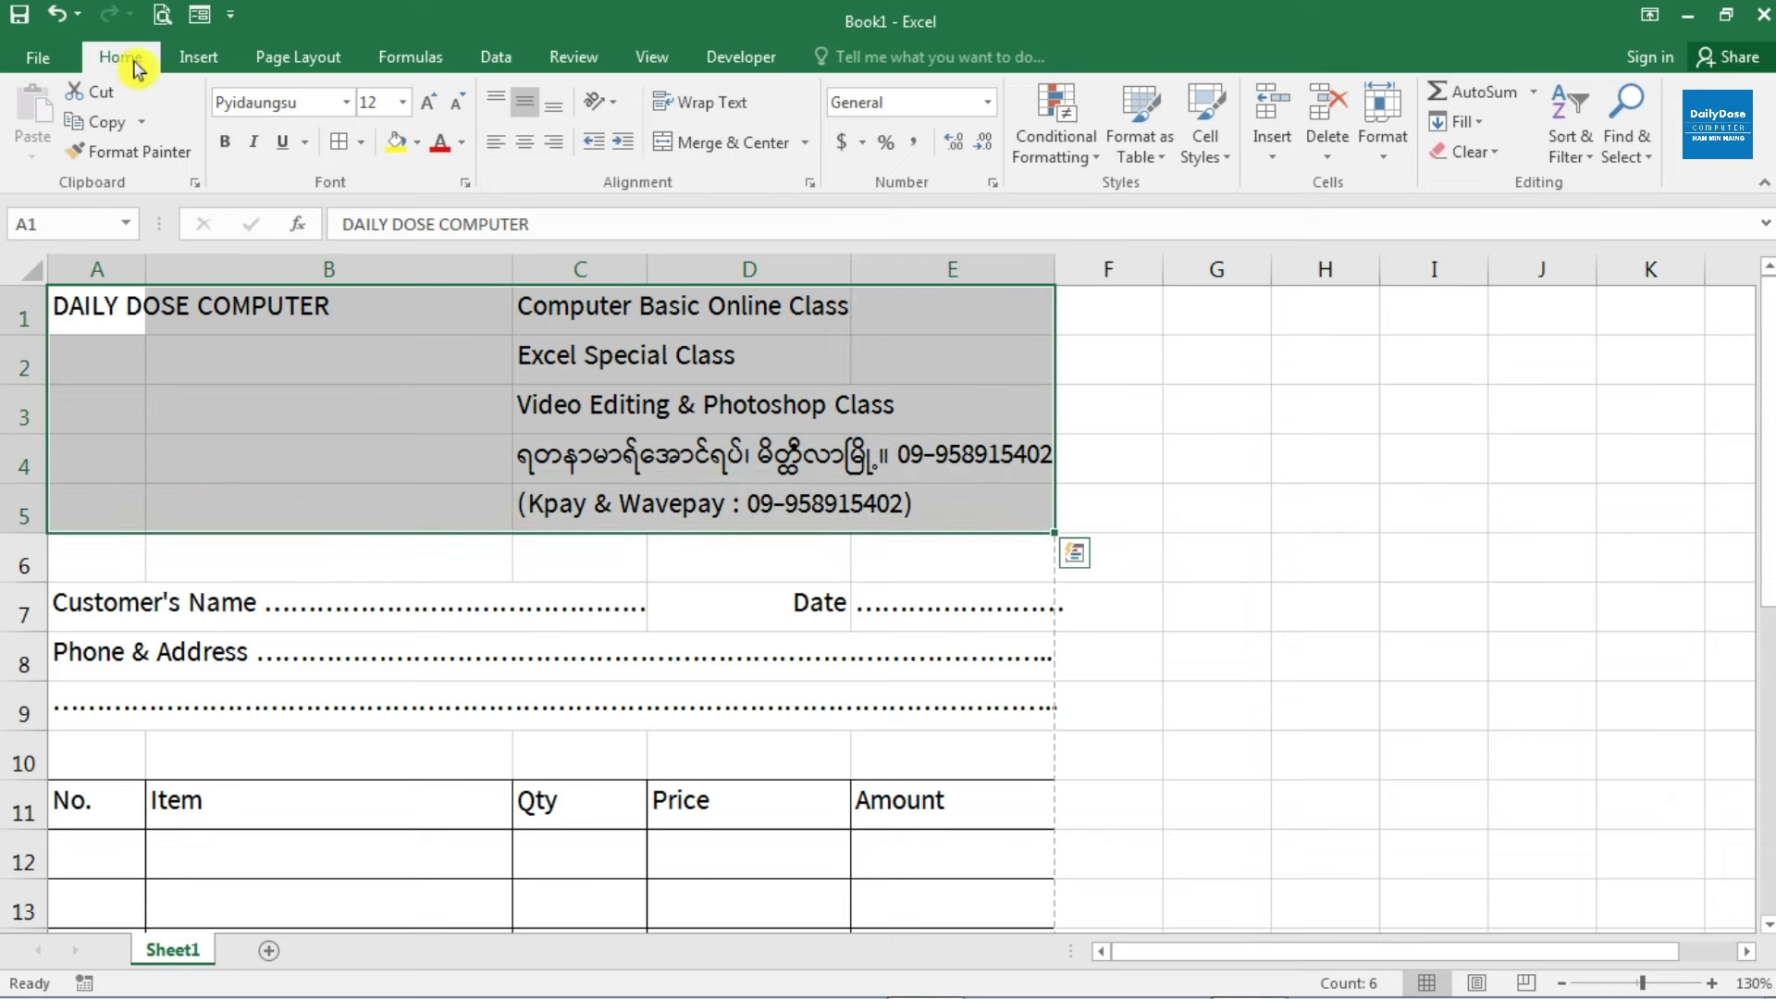
{"action": "left_click", "coordinate": [413, 146]}
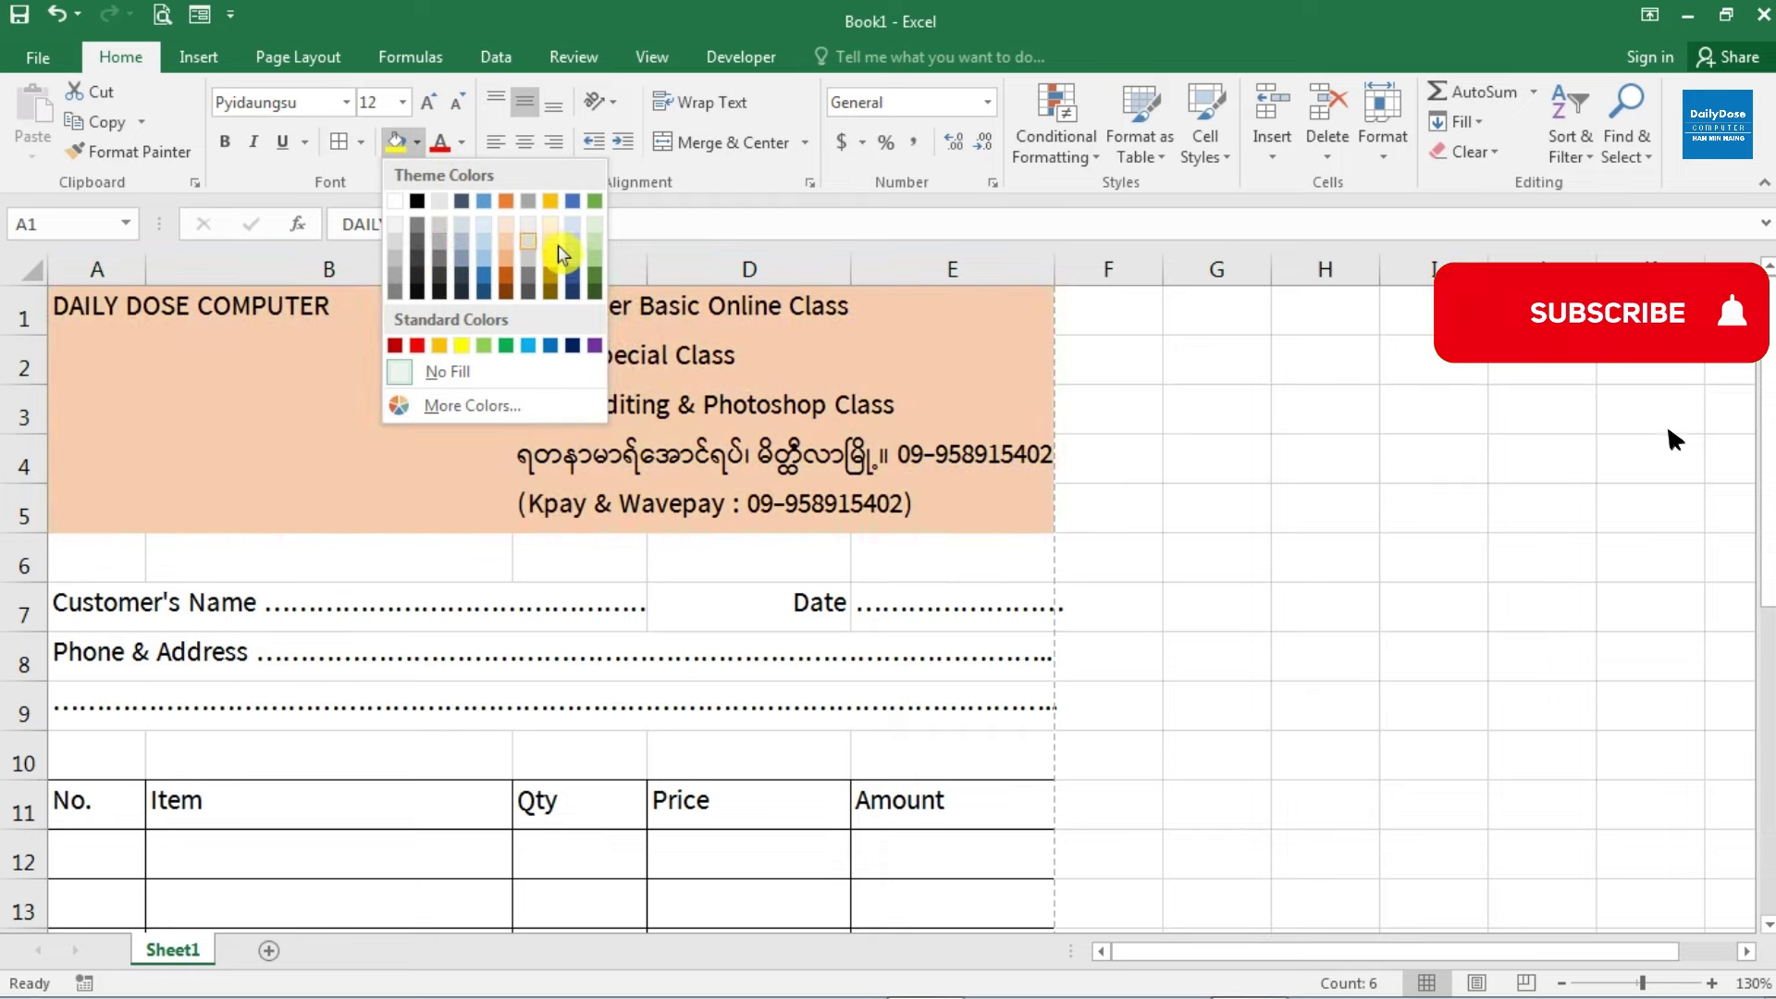
{"action": "left_click", "coordinate": [529, 348]}
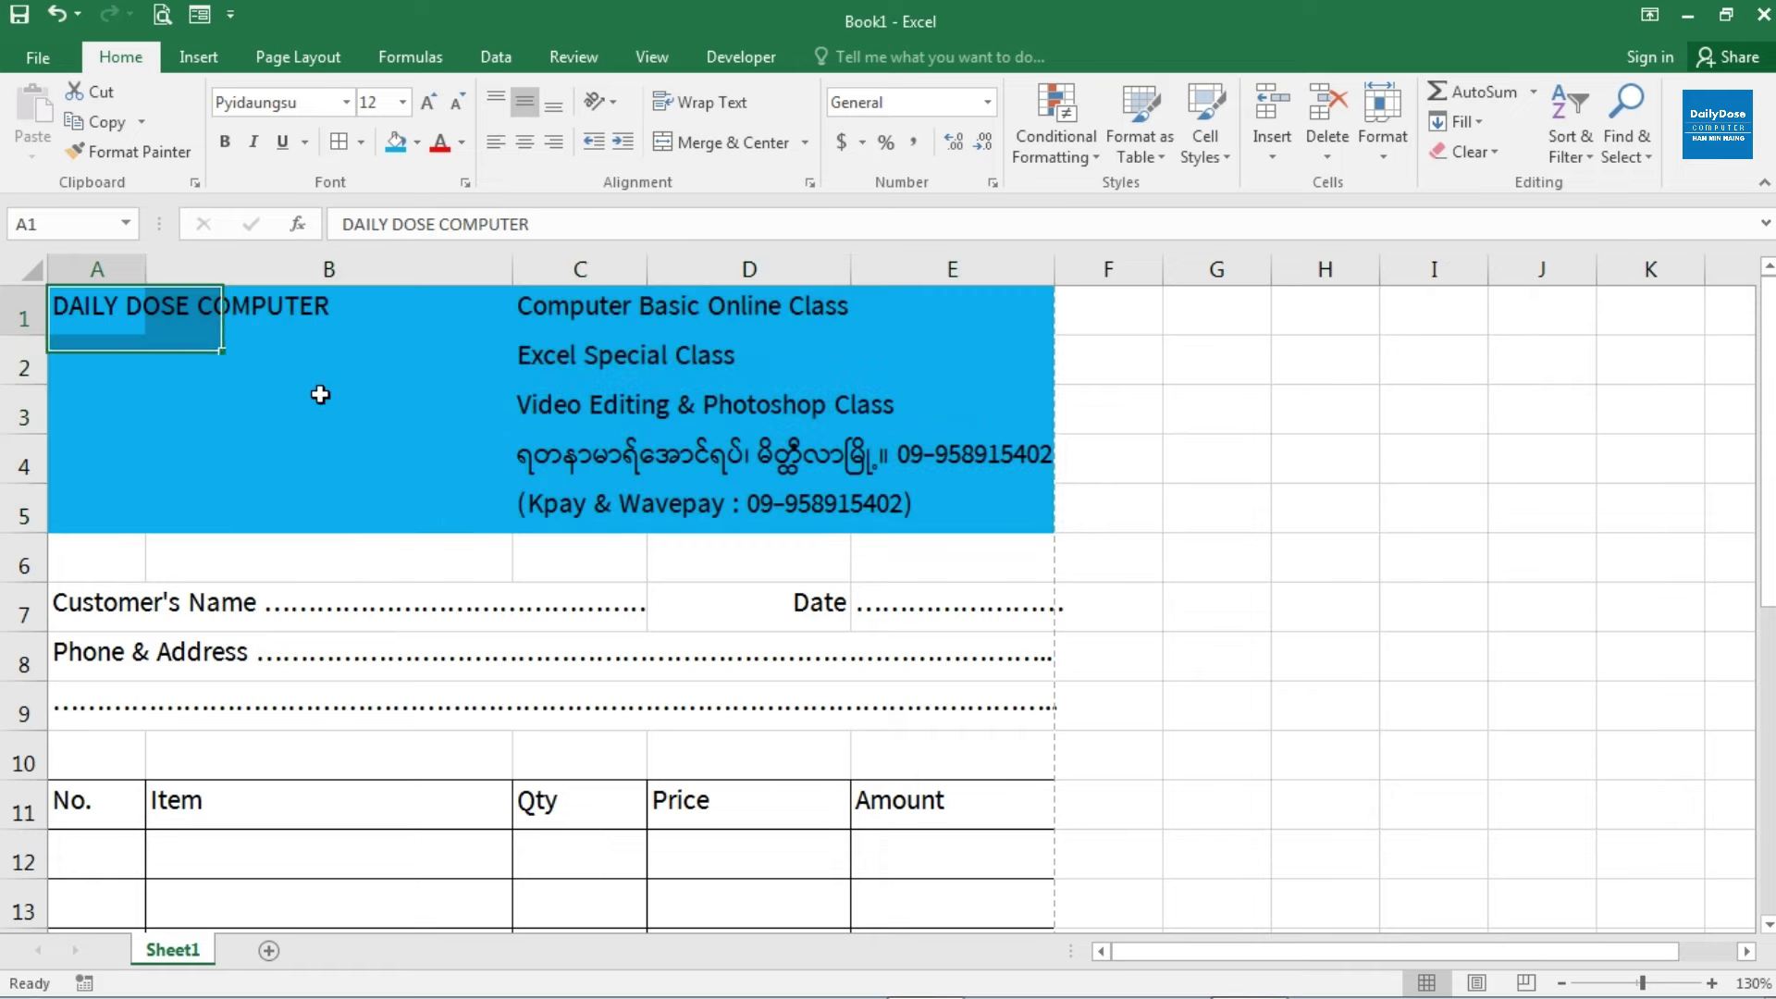
Make the text in the A1:E5 header block white.
{"action": "mouse_move", "coordinate": [70, 307]}
{"action": "left_mouse_down"}
{"action": "mouse_move", "coordinate": [739, 524]}
{"action": "mouse_move", "coordinate": [855, 518]}
{"action": "left_mouse_up"}
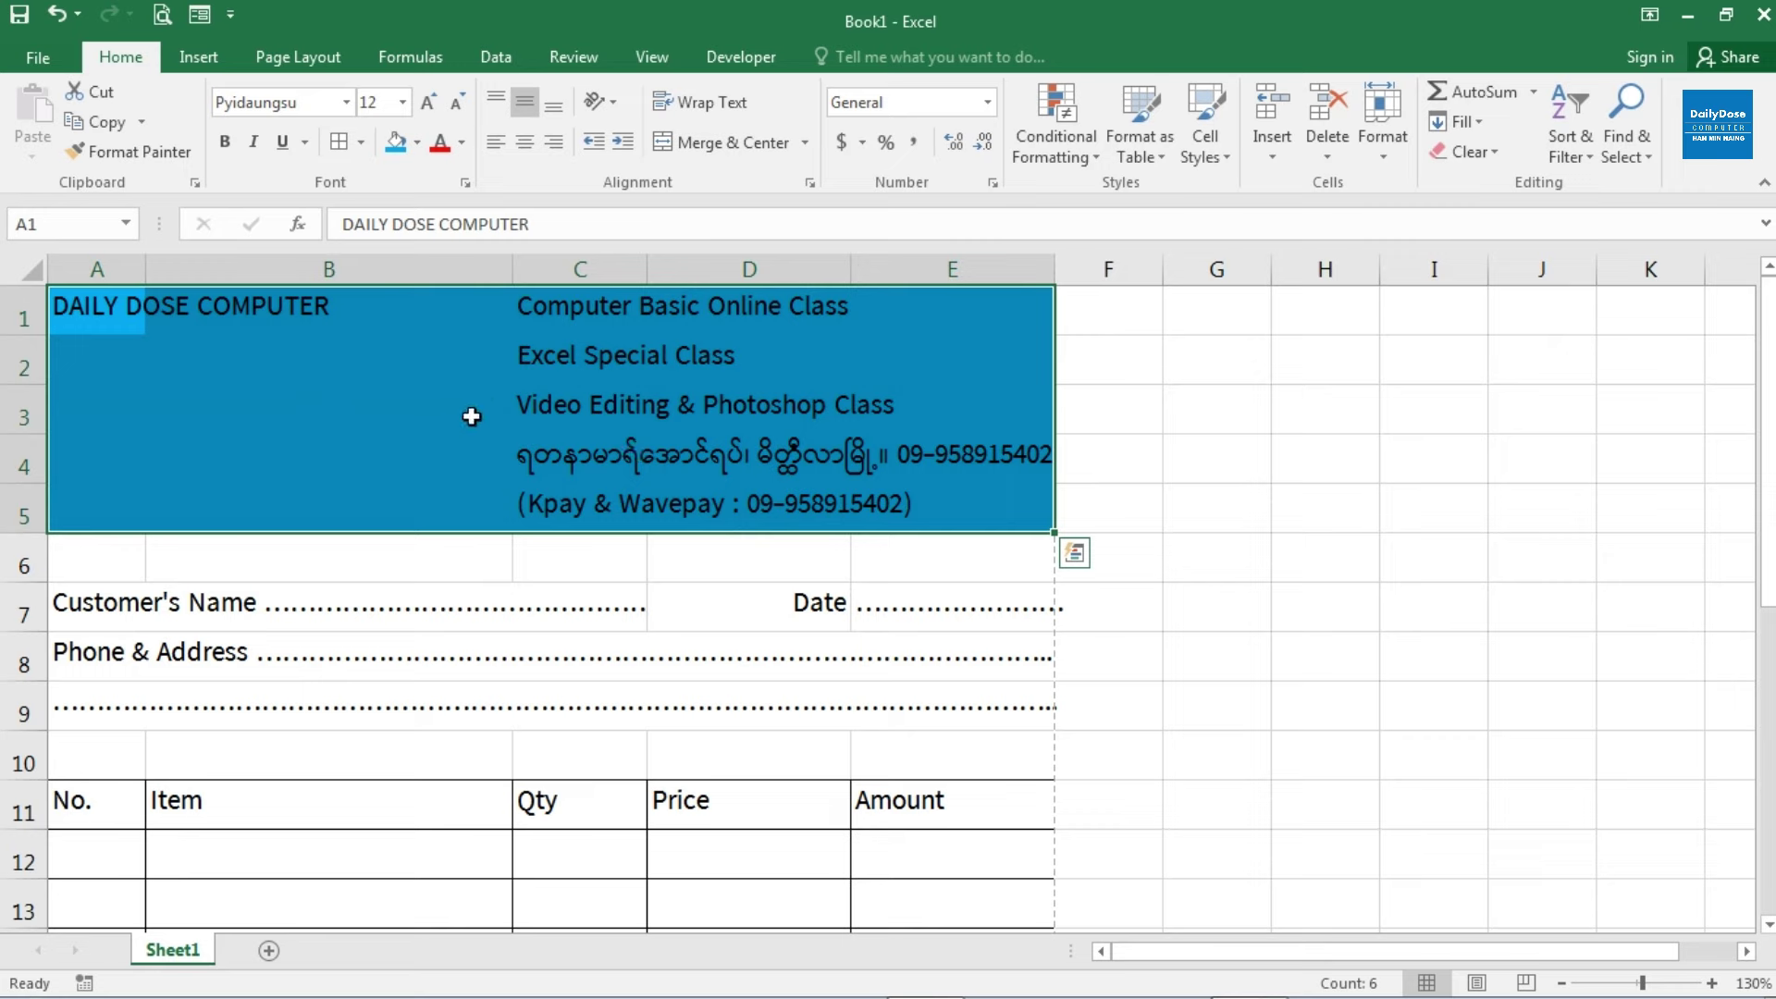
{"action": "left_click", "coordinate": [462, 143]}
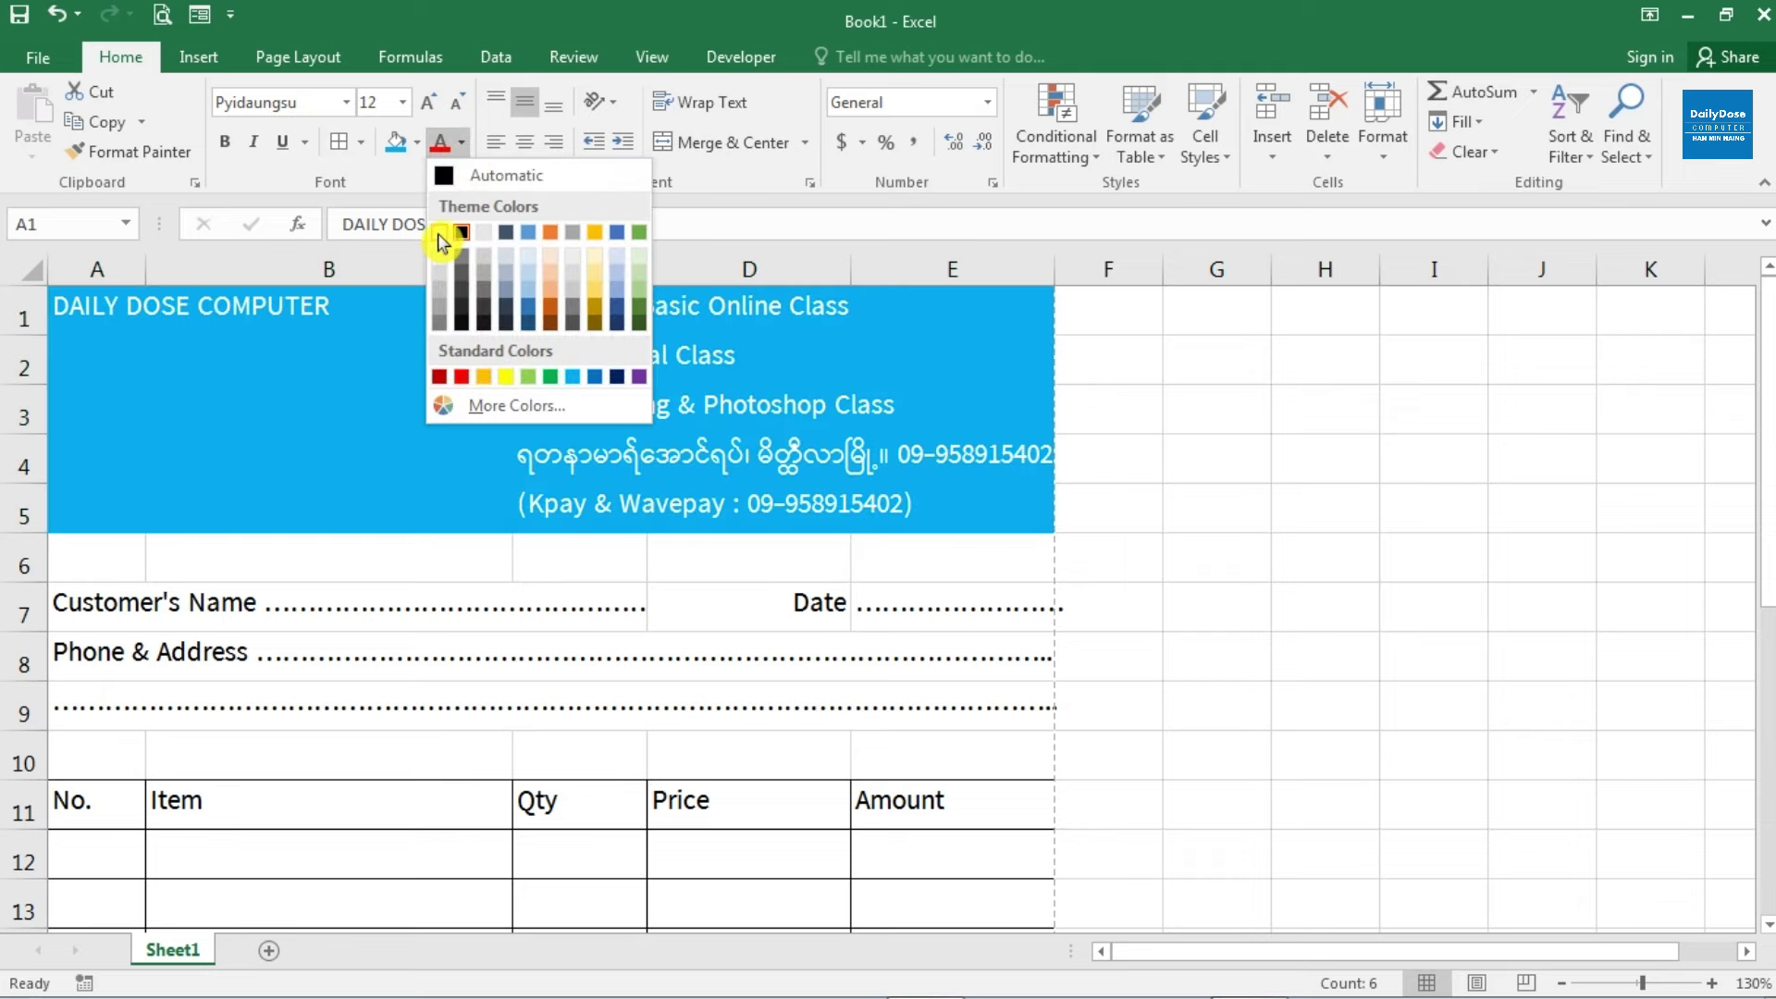
{"action": "left_click", "coordinate": [440, 233]}
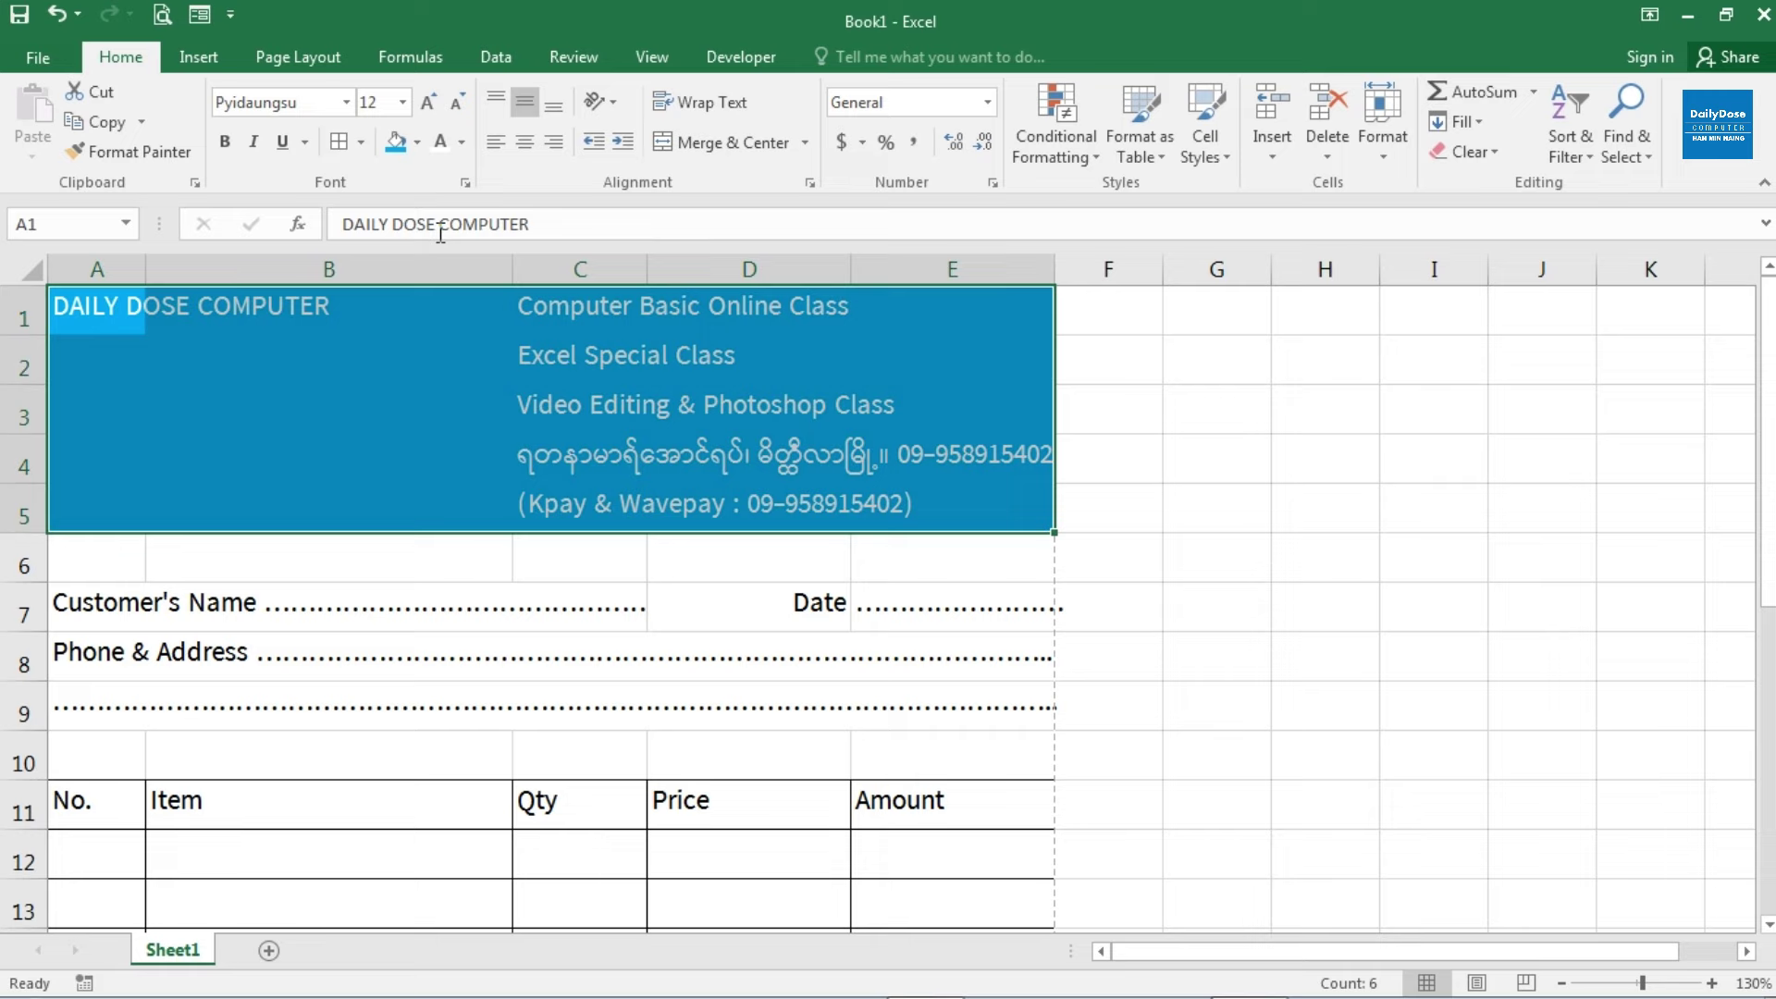
{"action": "left_click", "coordinate": [686, 447]}
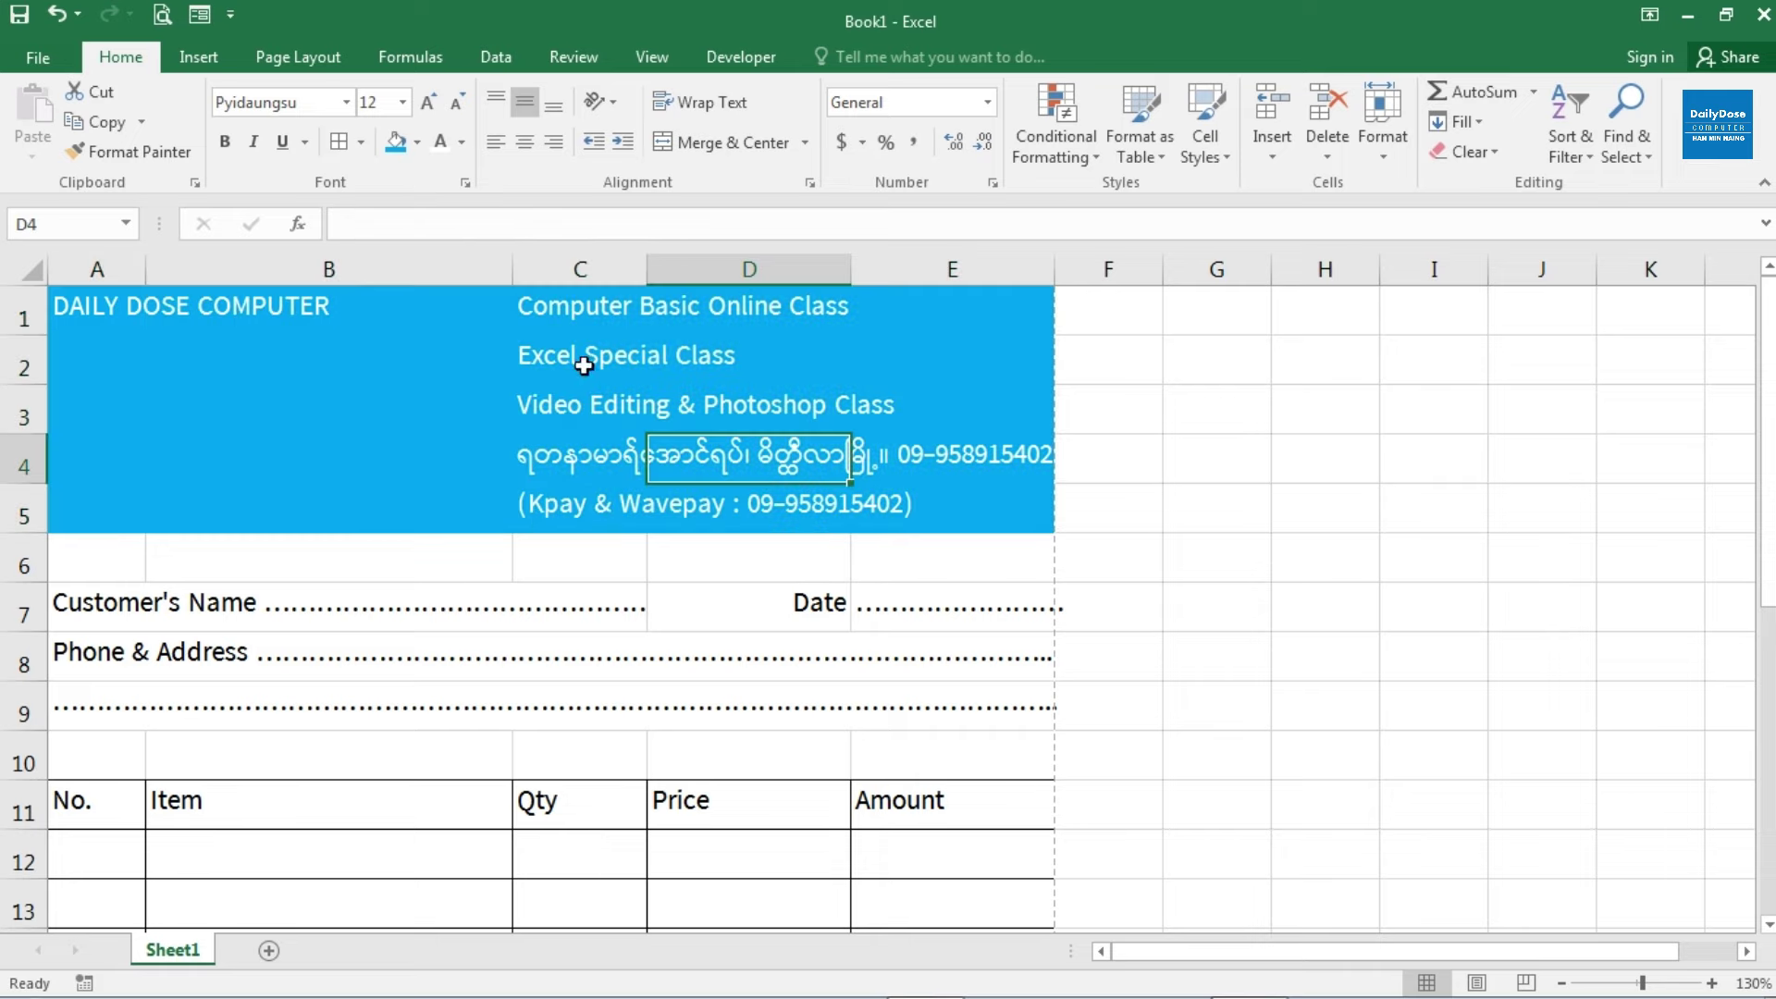
{"action": "left_click", "coordinate": [121, 311]}
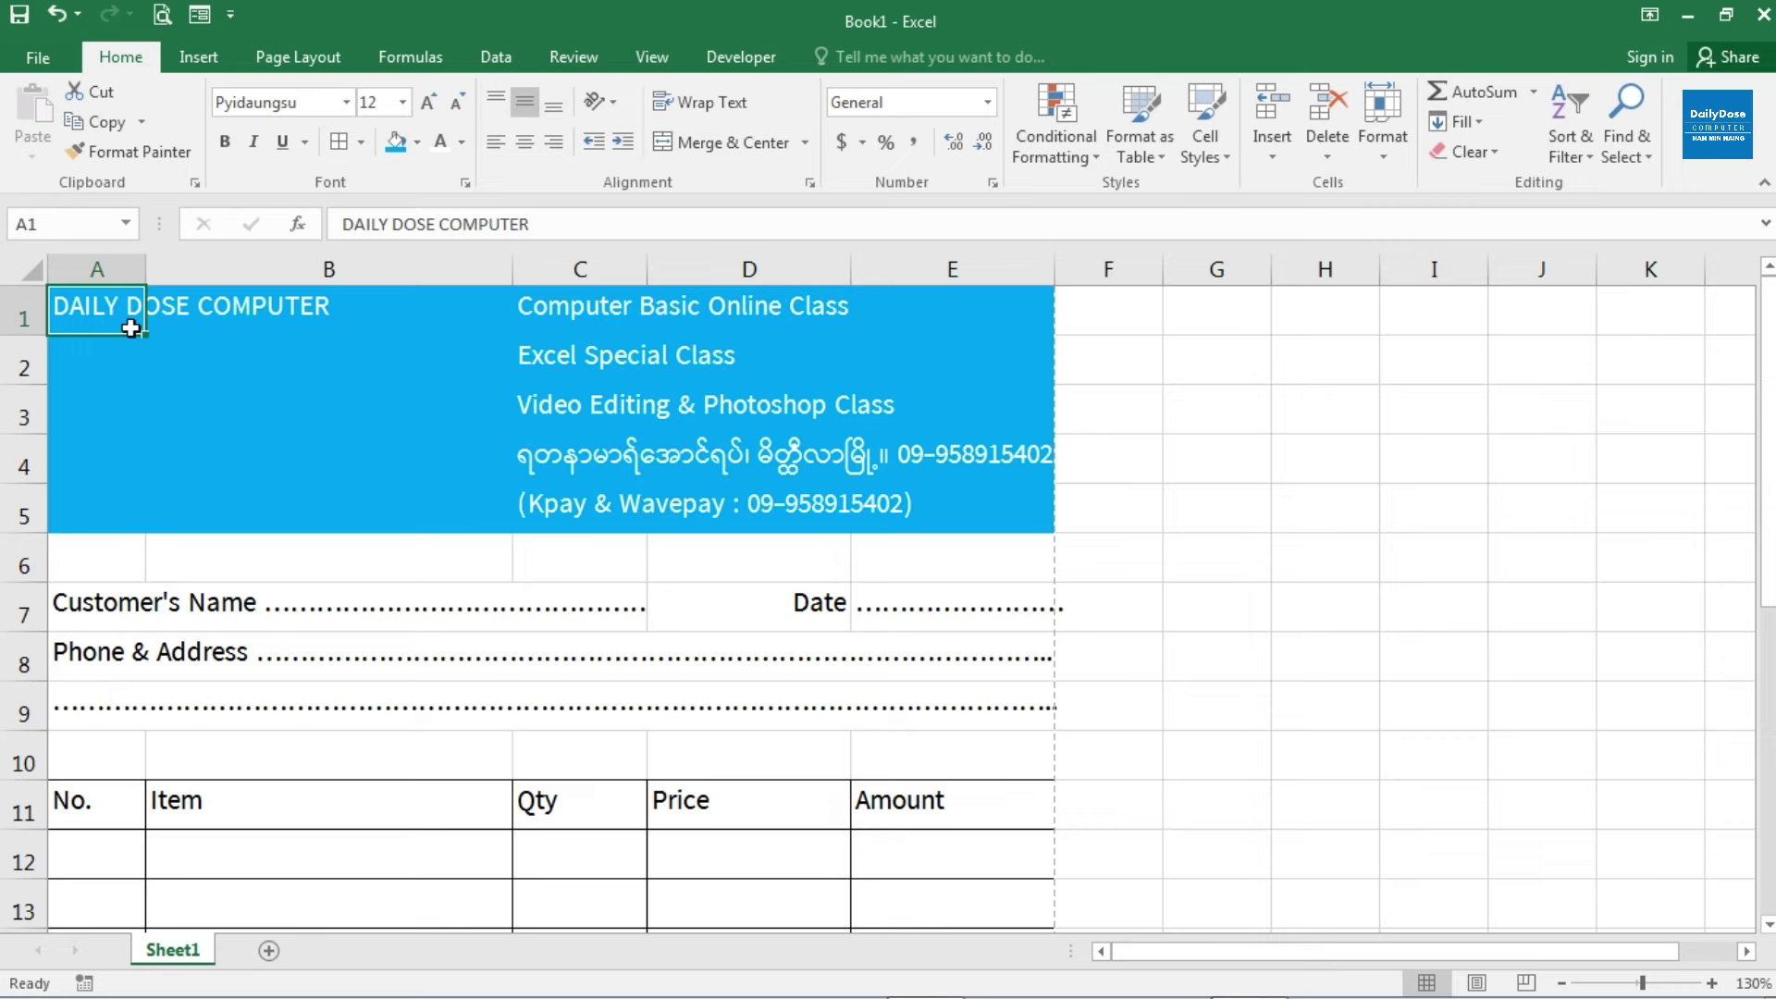
Merge and centre A1:B5, splitting the title into DAILY DOSE over COMPUTER.
{"action": "mouse_move", "coordinate": [84, 310]}
{"action": "left_mouse_down"}
{"action": "mouse_move", "coordinate": [380, 370]}
{"action": "mouse_move", "coordinate": [385, 495]}
{"action": "left_mouse_up"}
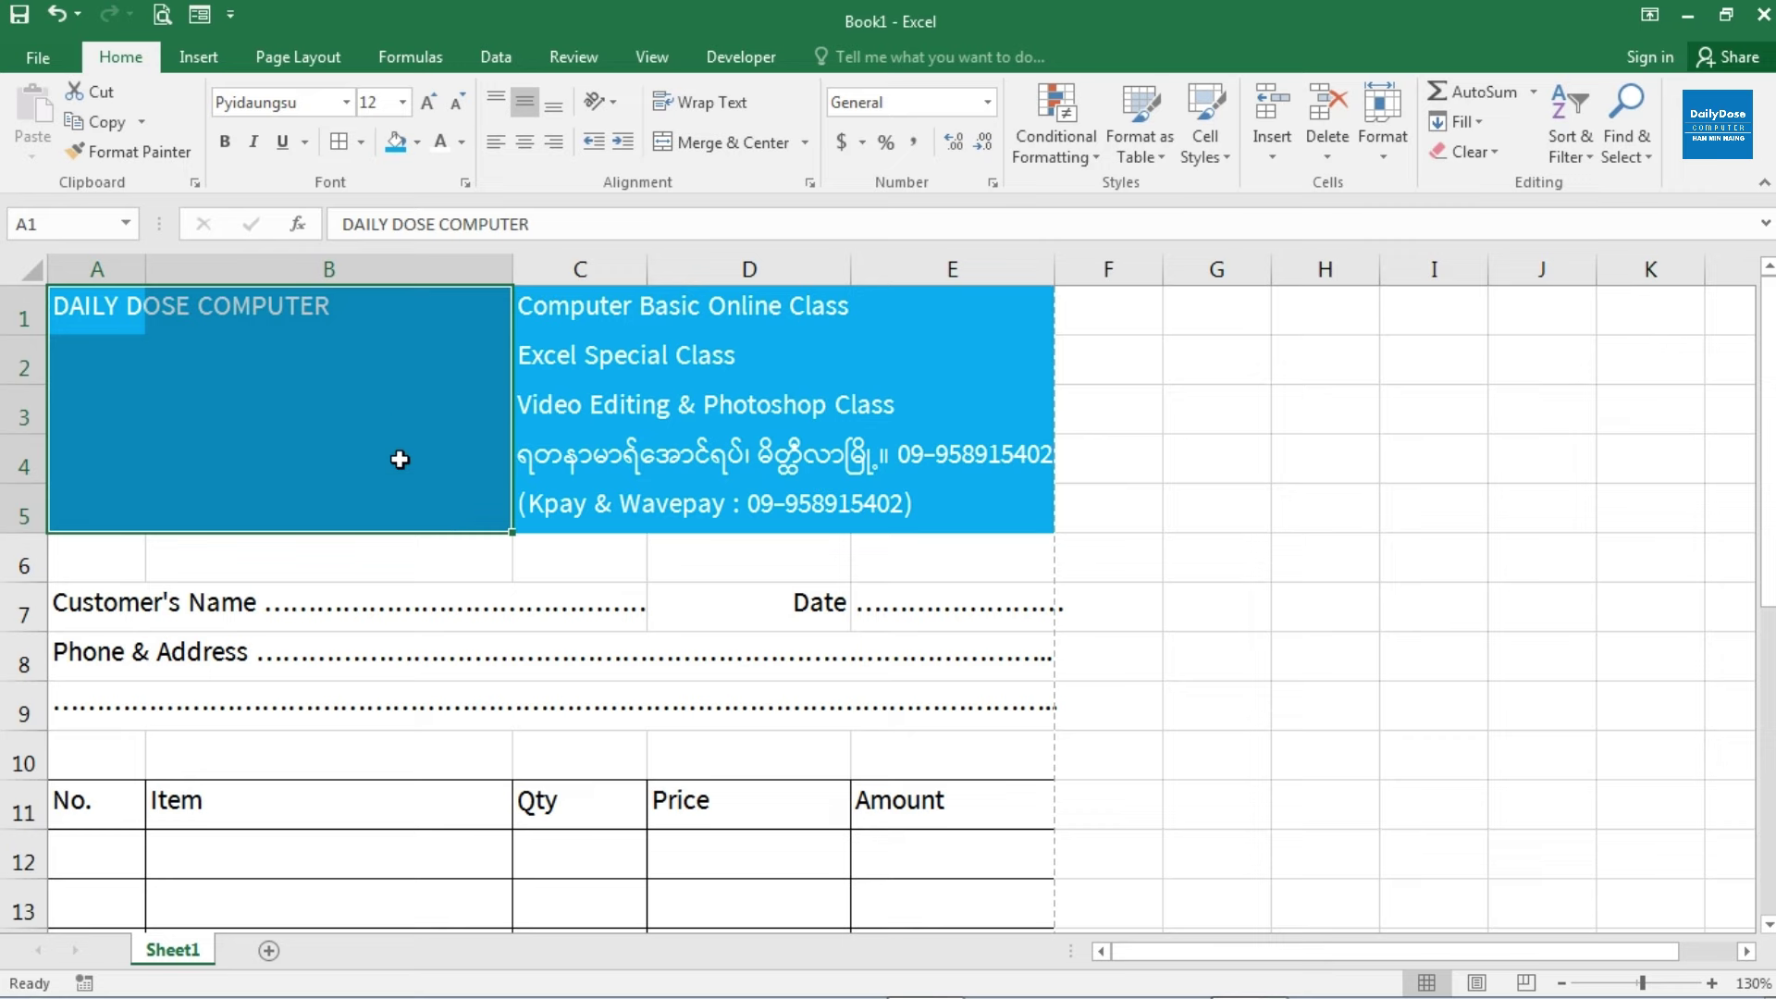
{"action": "left_click_drag", "start_coordinate": [61, 307], "coordinate": [392, 491]}
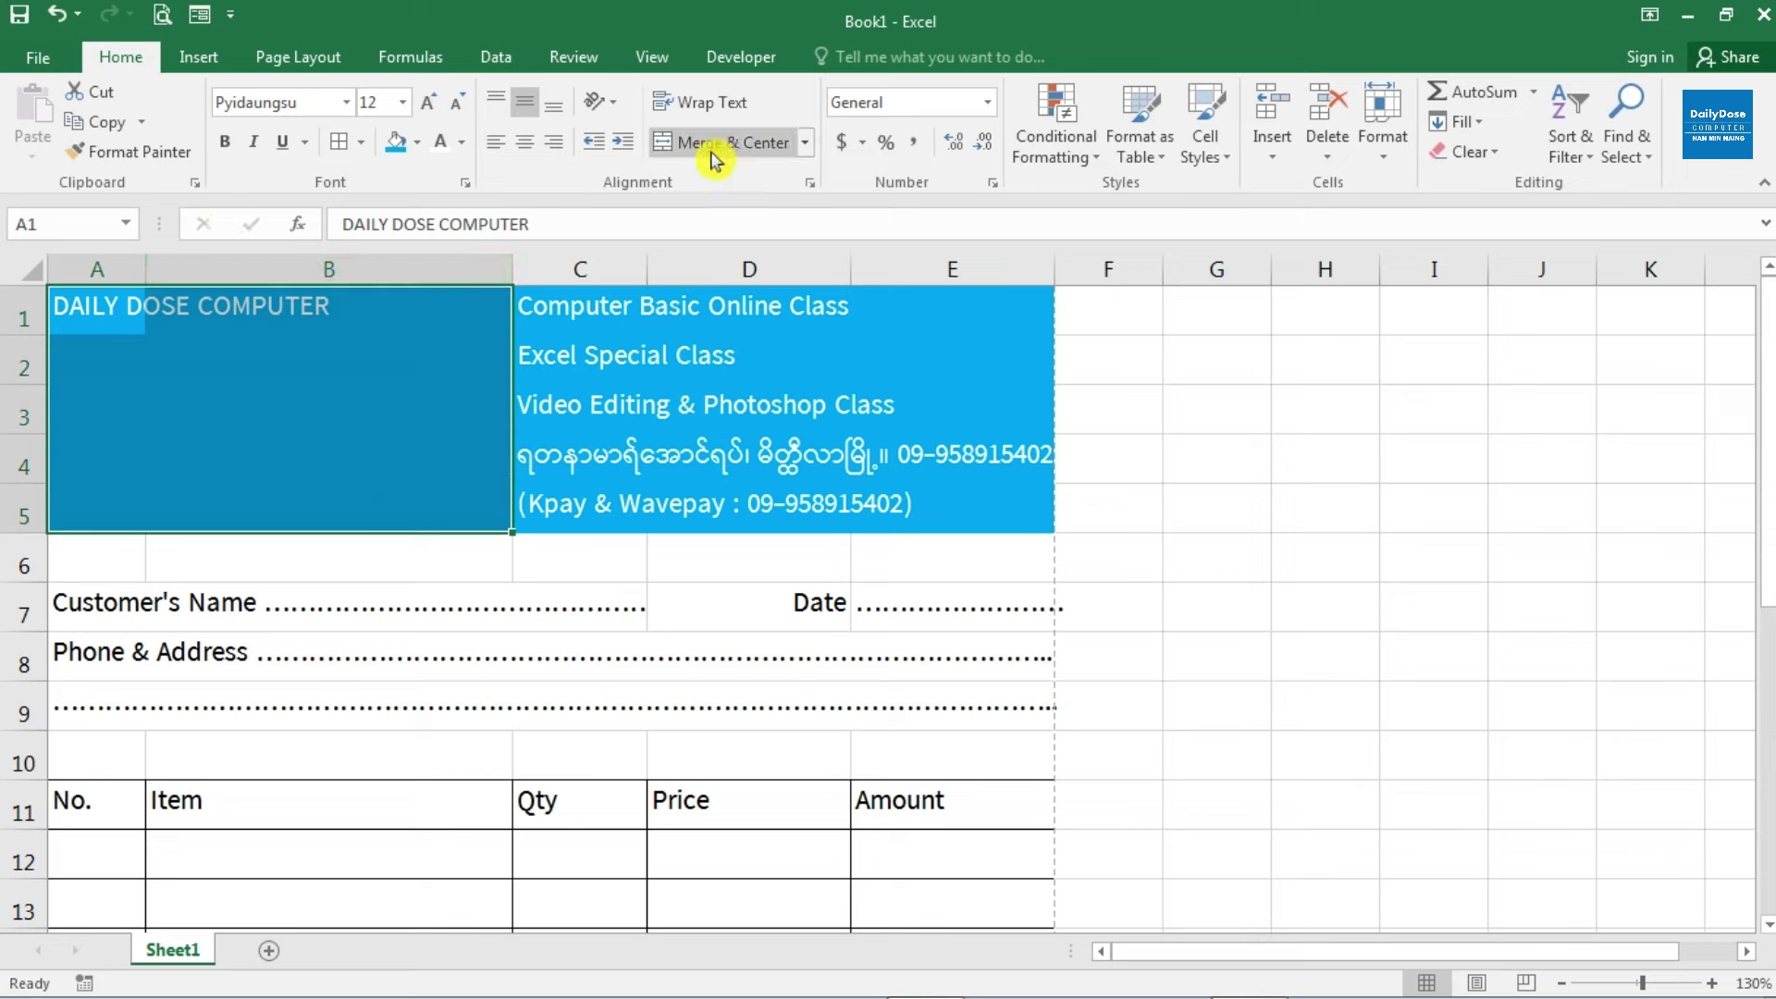
{"action": "left_click", "coordinate": [740, 152]}
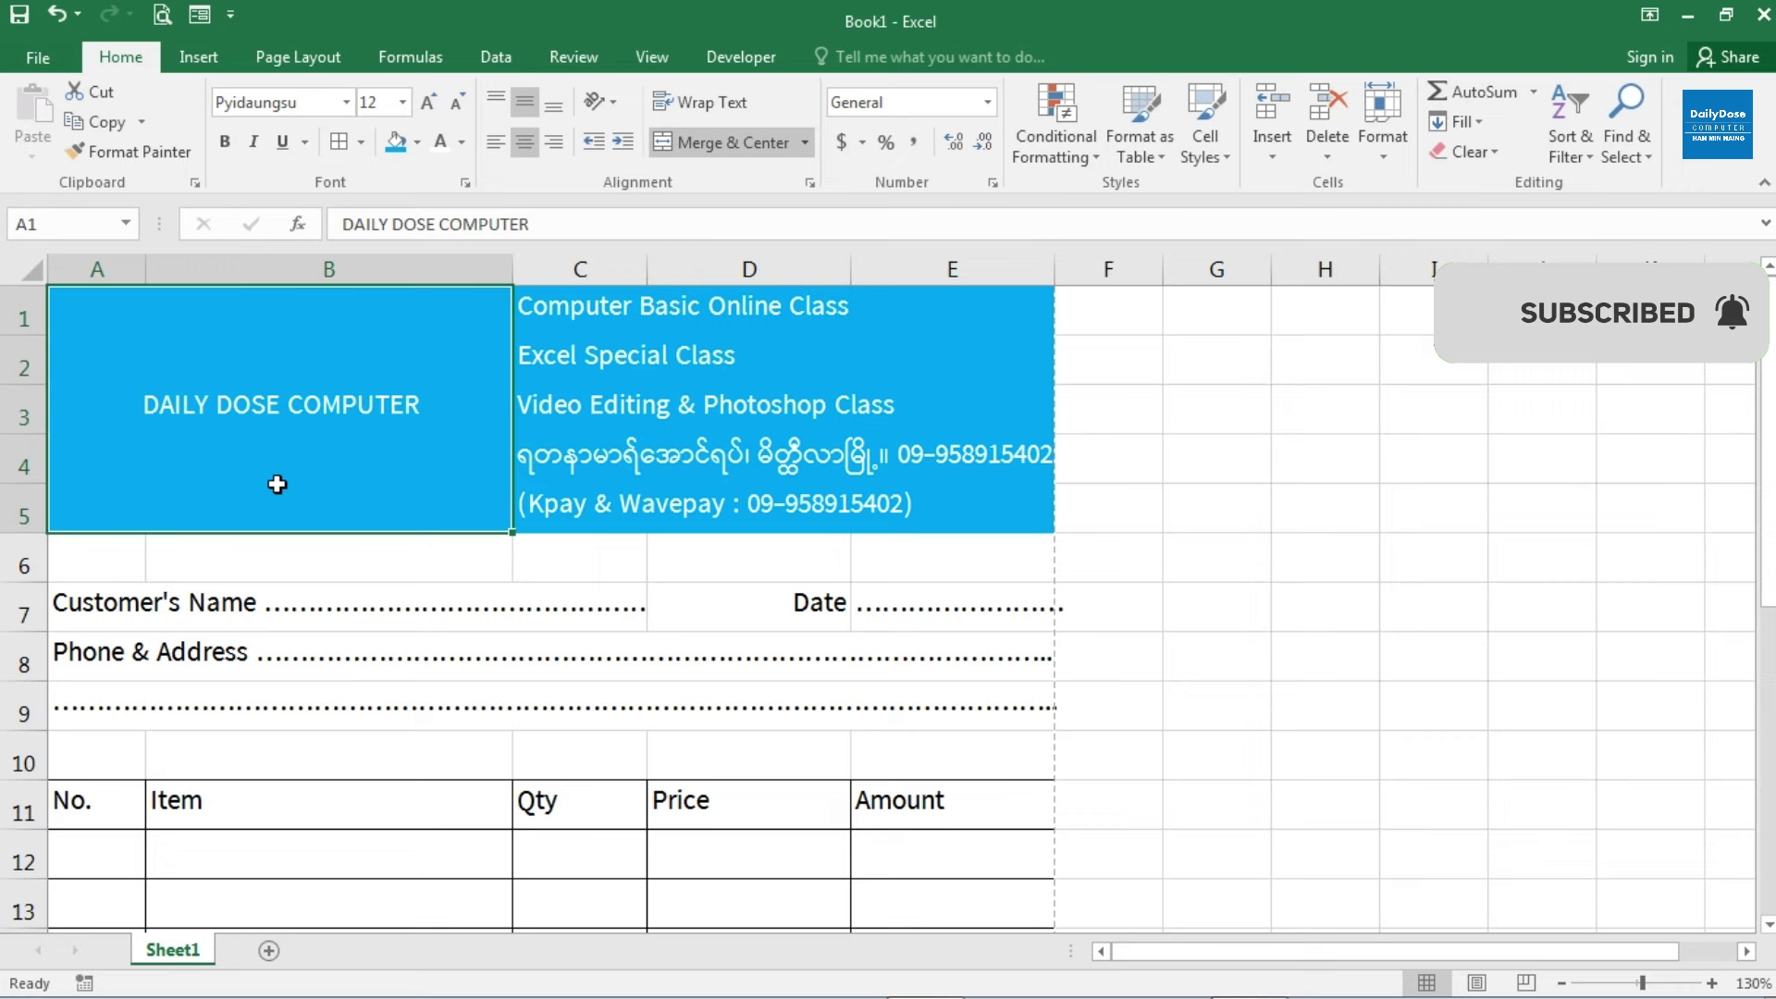
{"action": "double_click", "coordinate": [288, 412]}
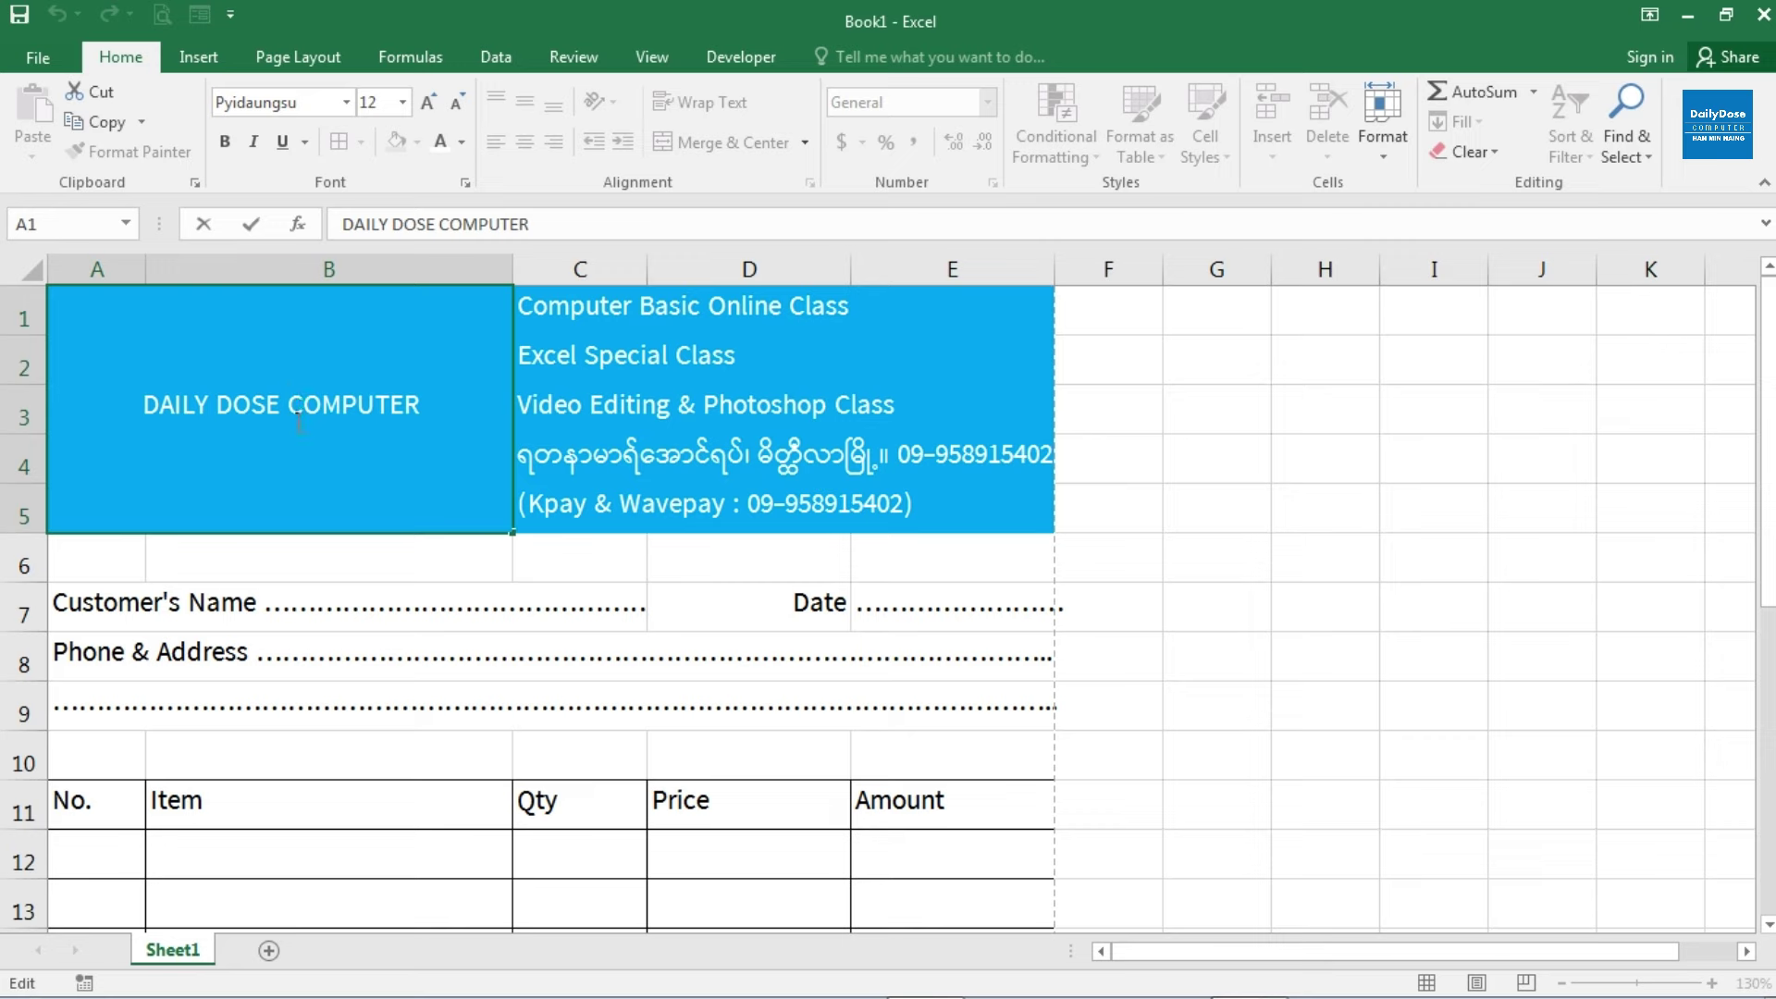
{"action": "key", "text": "alt+Return"}
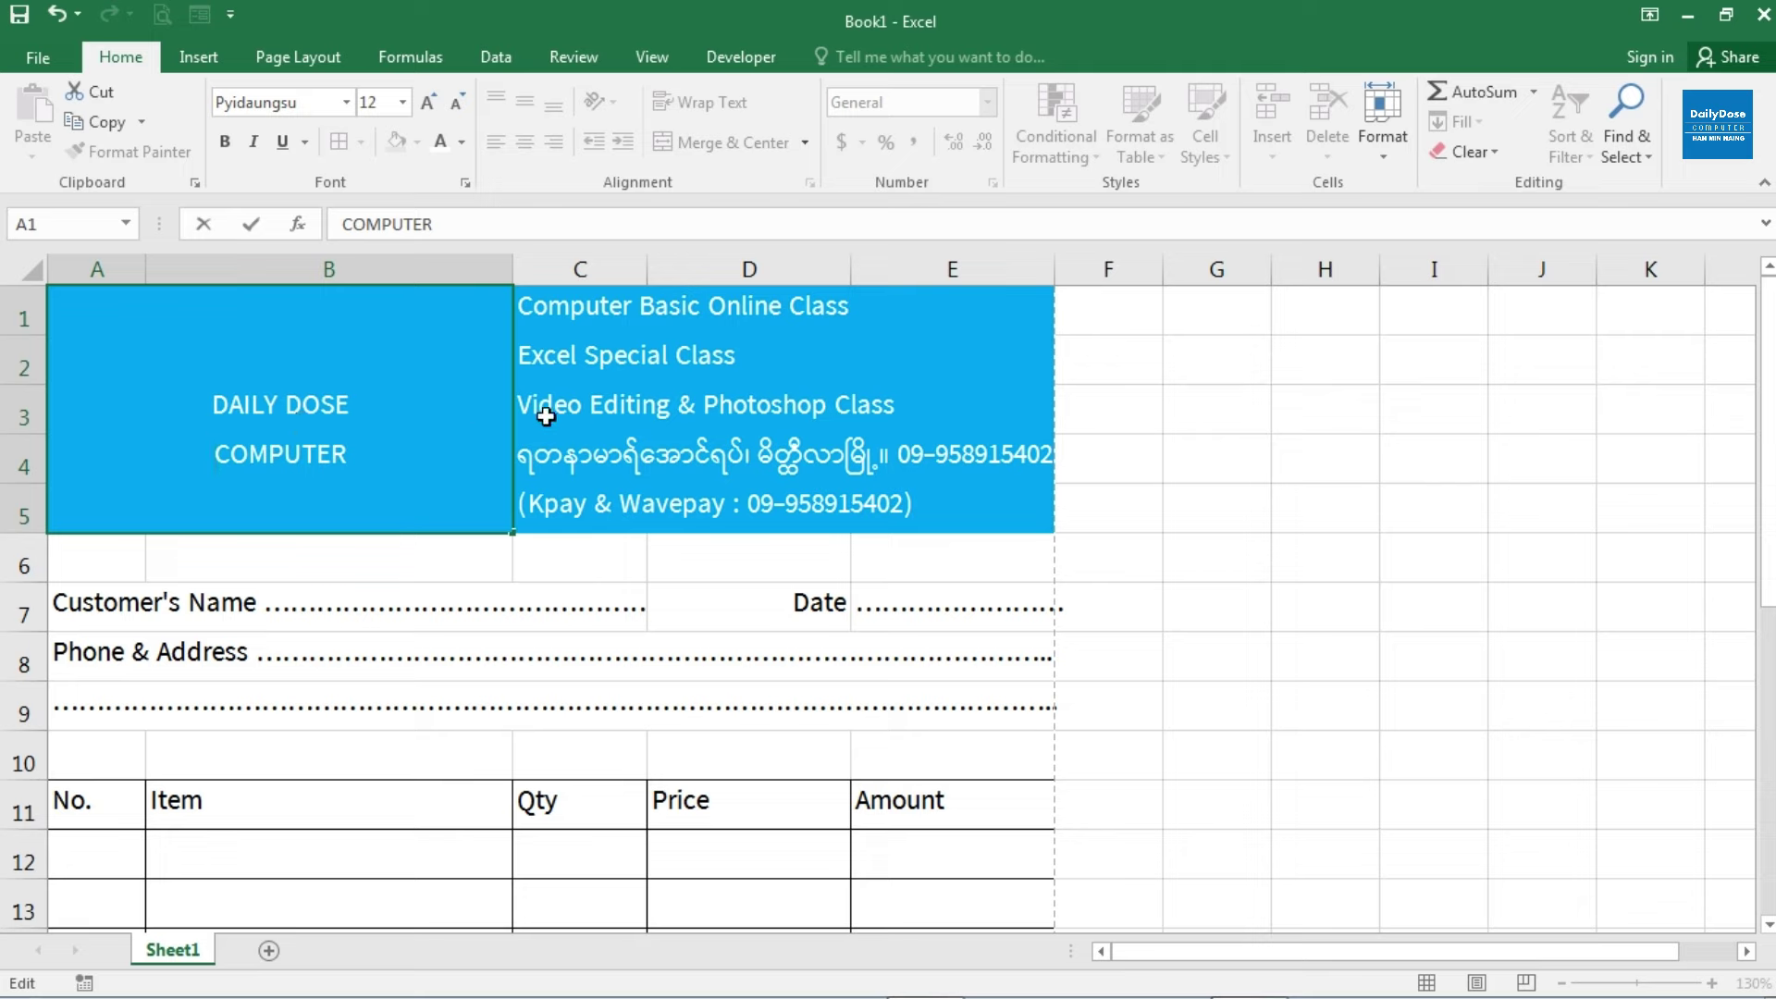
{"action": "left_click", "coordinate": [526, 452]}
{"action": "left_click", "coordinate": [385, 424]}
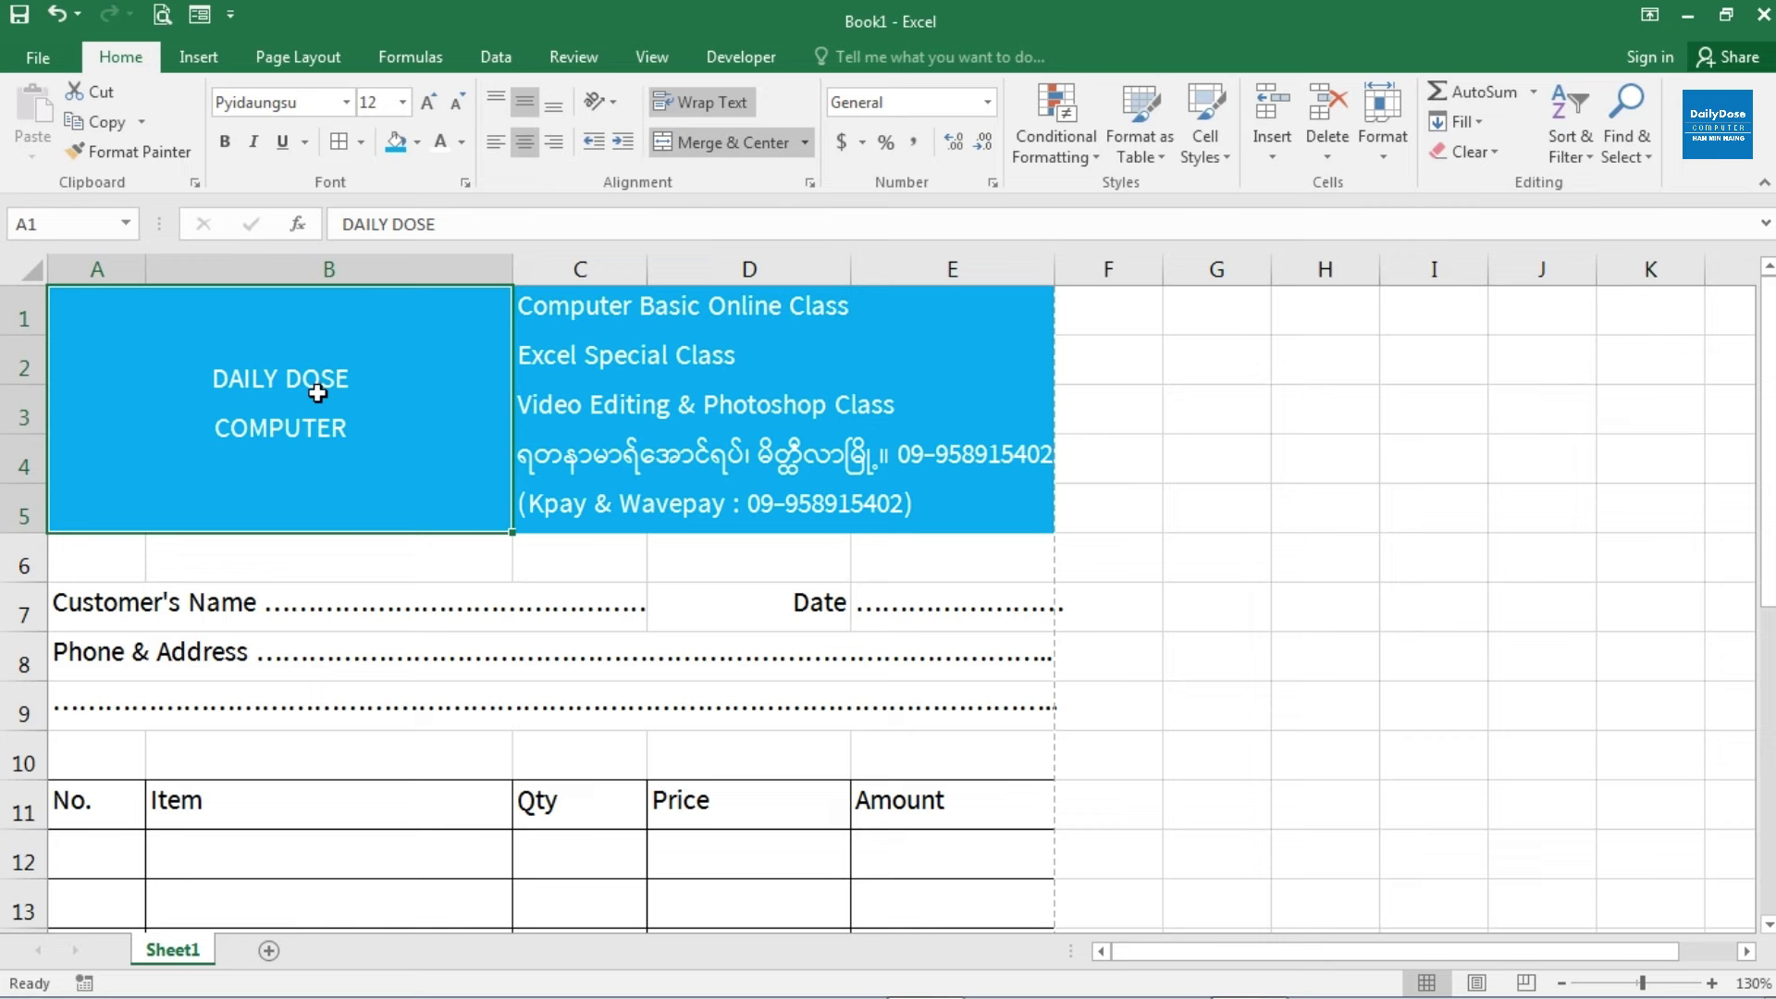
Format the title as bold 30-point PMingLiU-ExtB, aligned left and top.
{"action": "left_click", "coordinate": [347, 101]}
{"action": "type", "text": "P"}
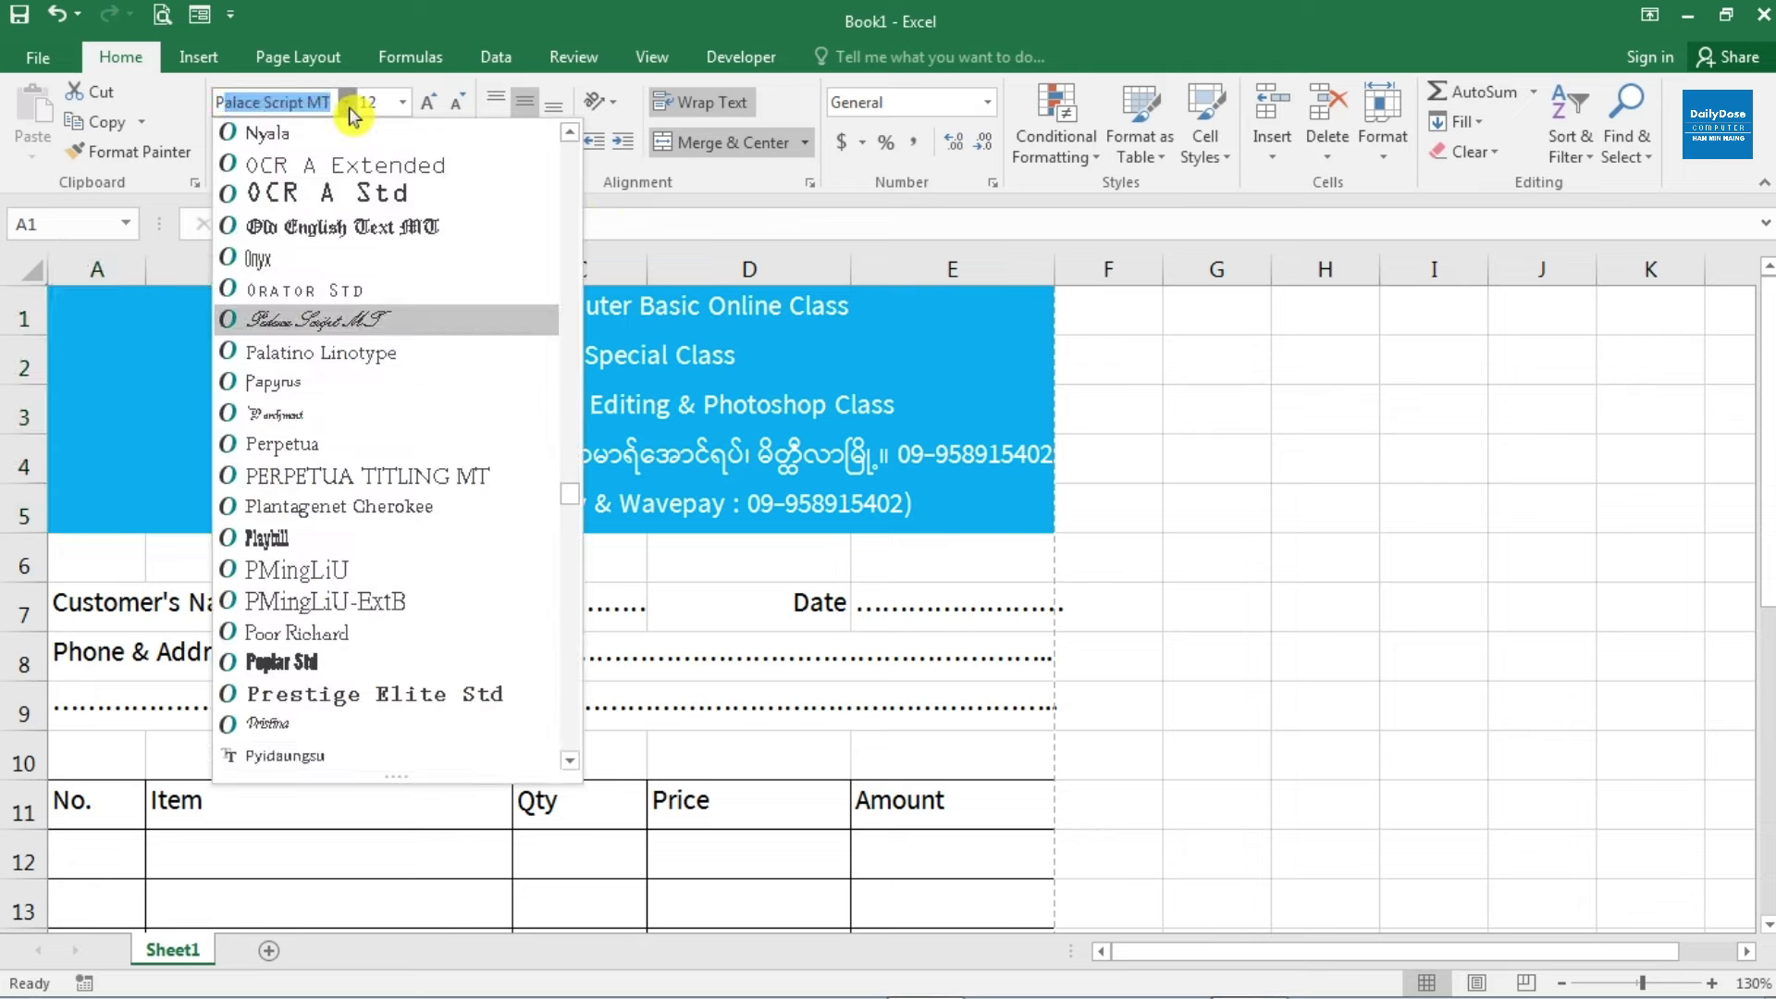
{"action": "type", "text": "MingLiU"}
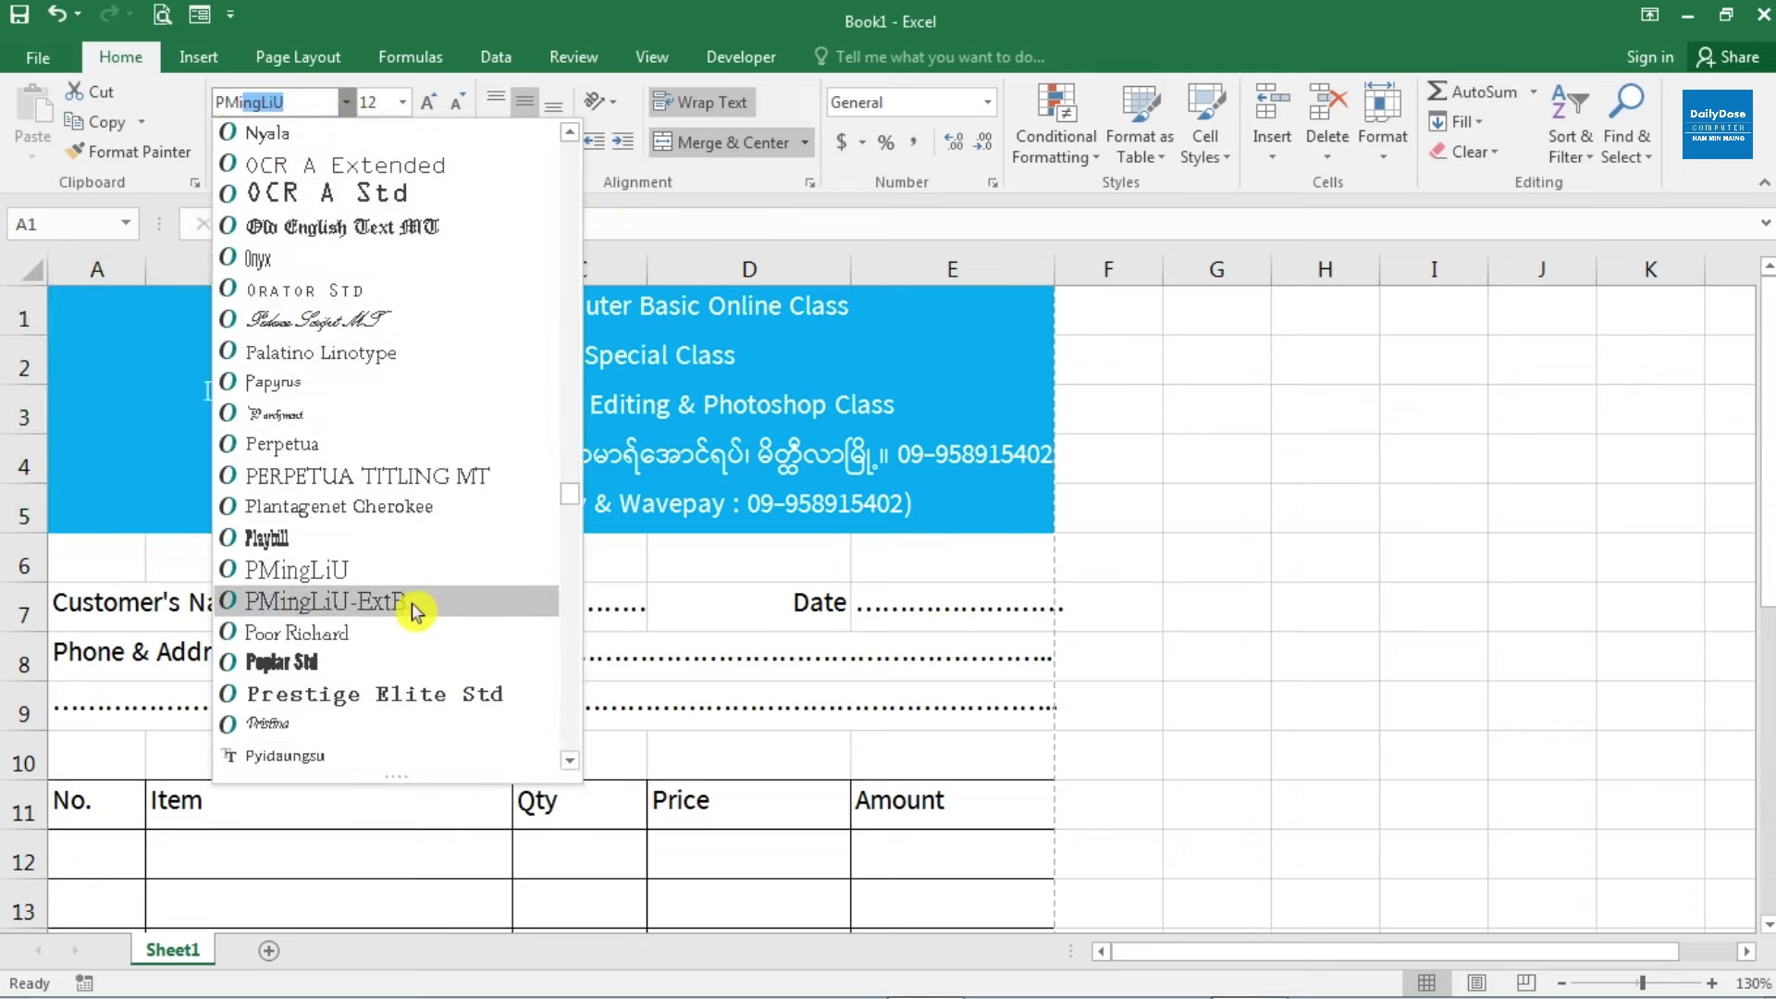
{"action": "left_click", "coordinate": [411, 602]}
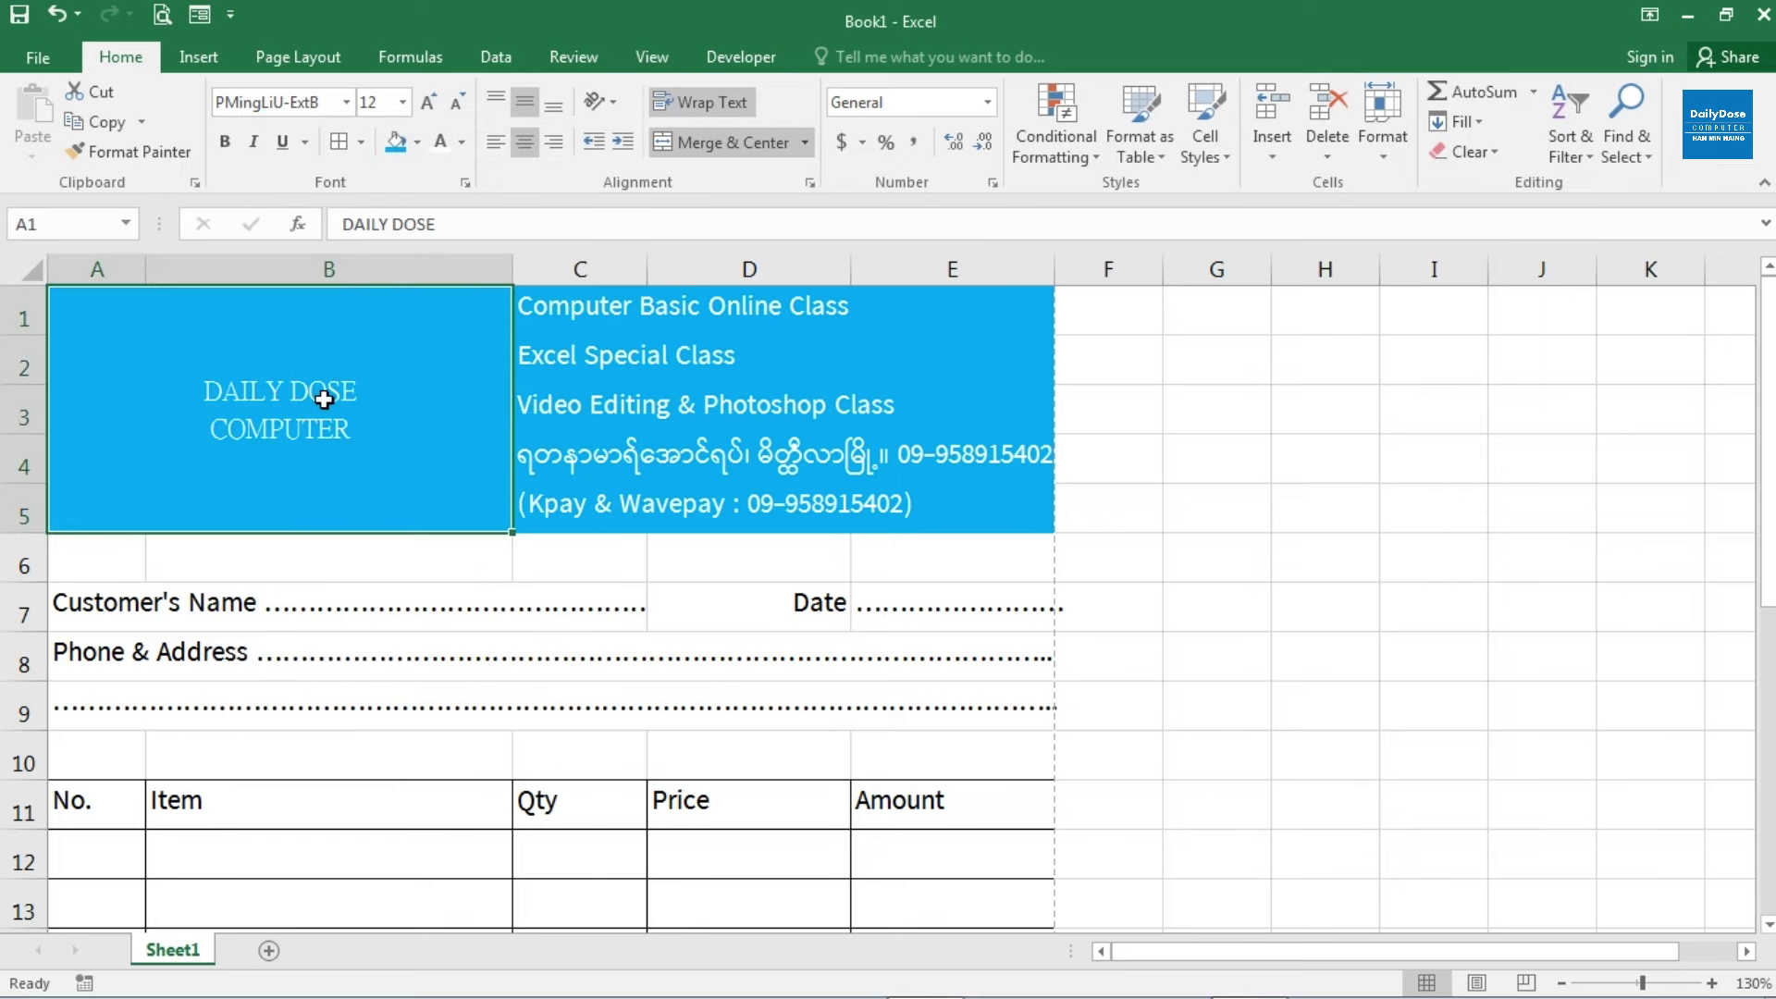
{"action": "left_click", "coordinate": [224, 143]}
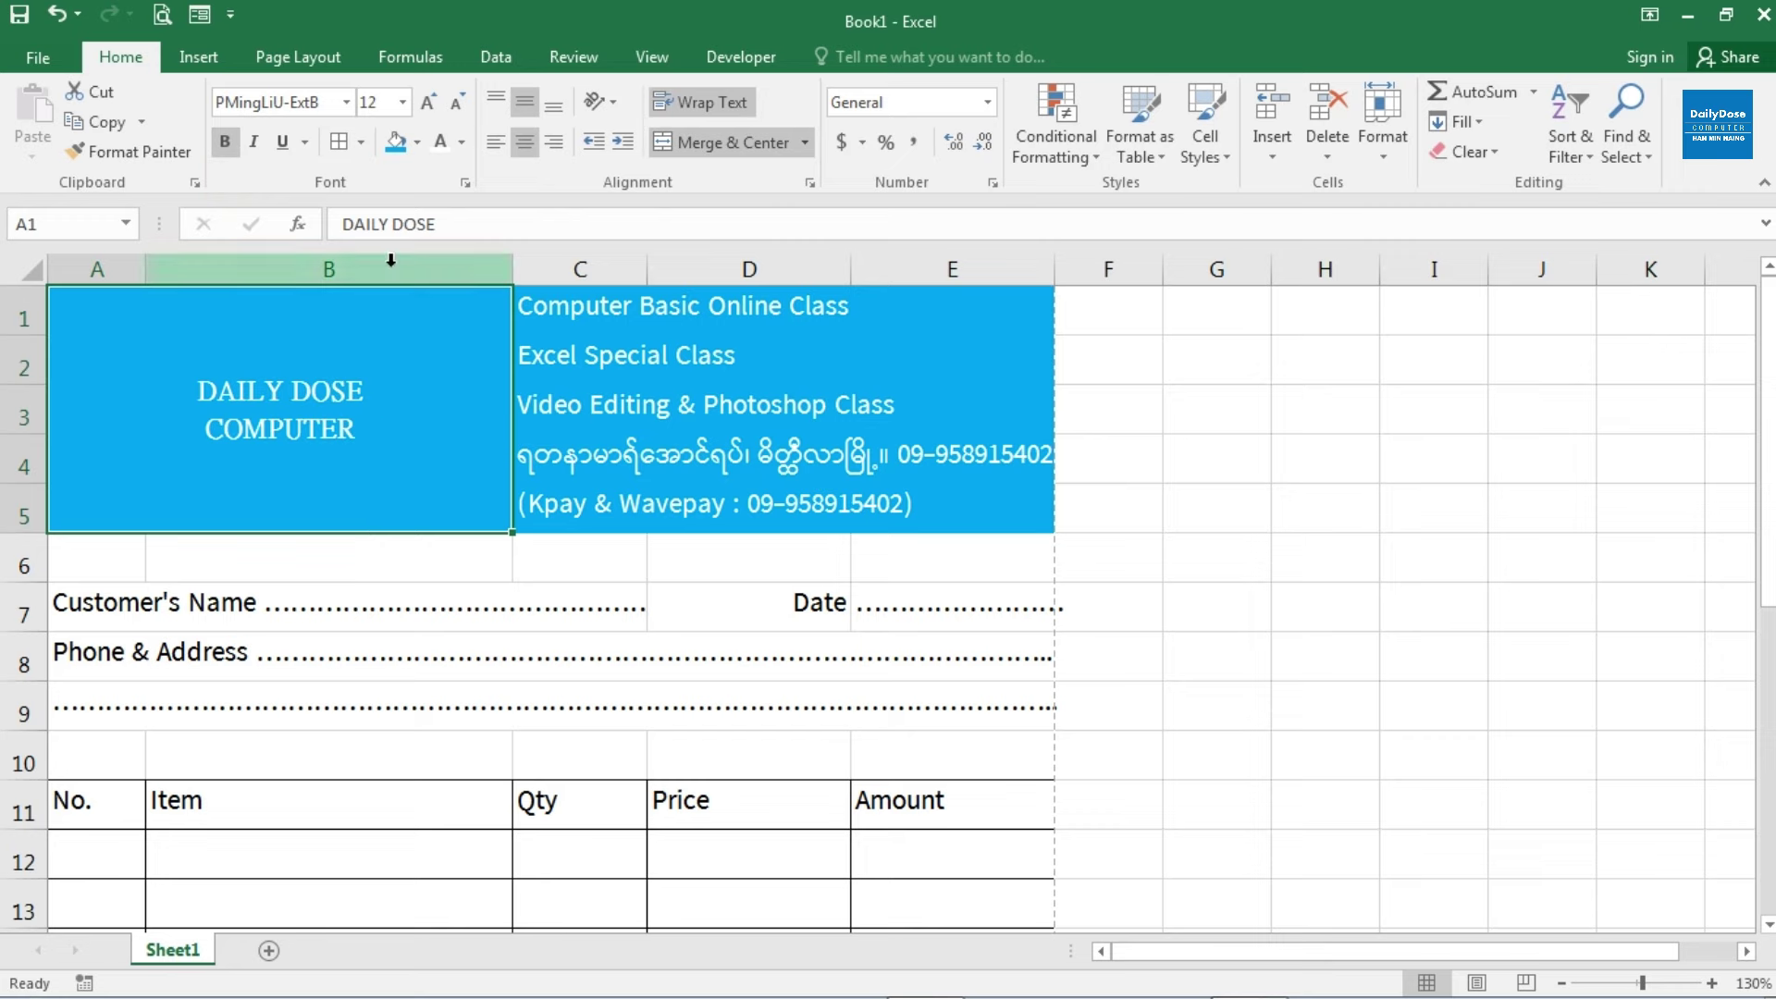
{"action": "left_click", "coordinate": [379, 99]}
{"action": "type", "text": "30"}
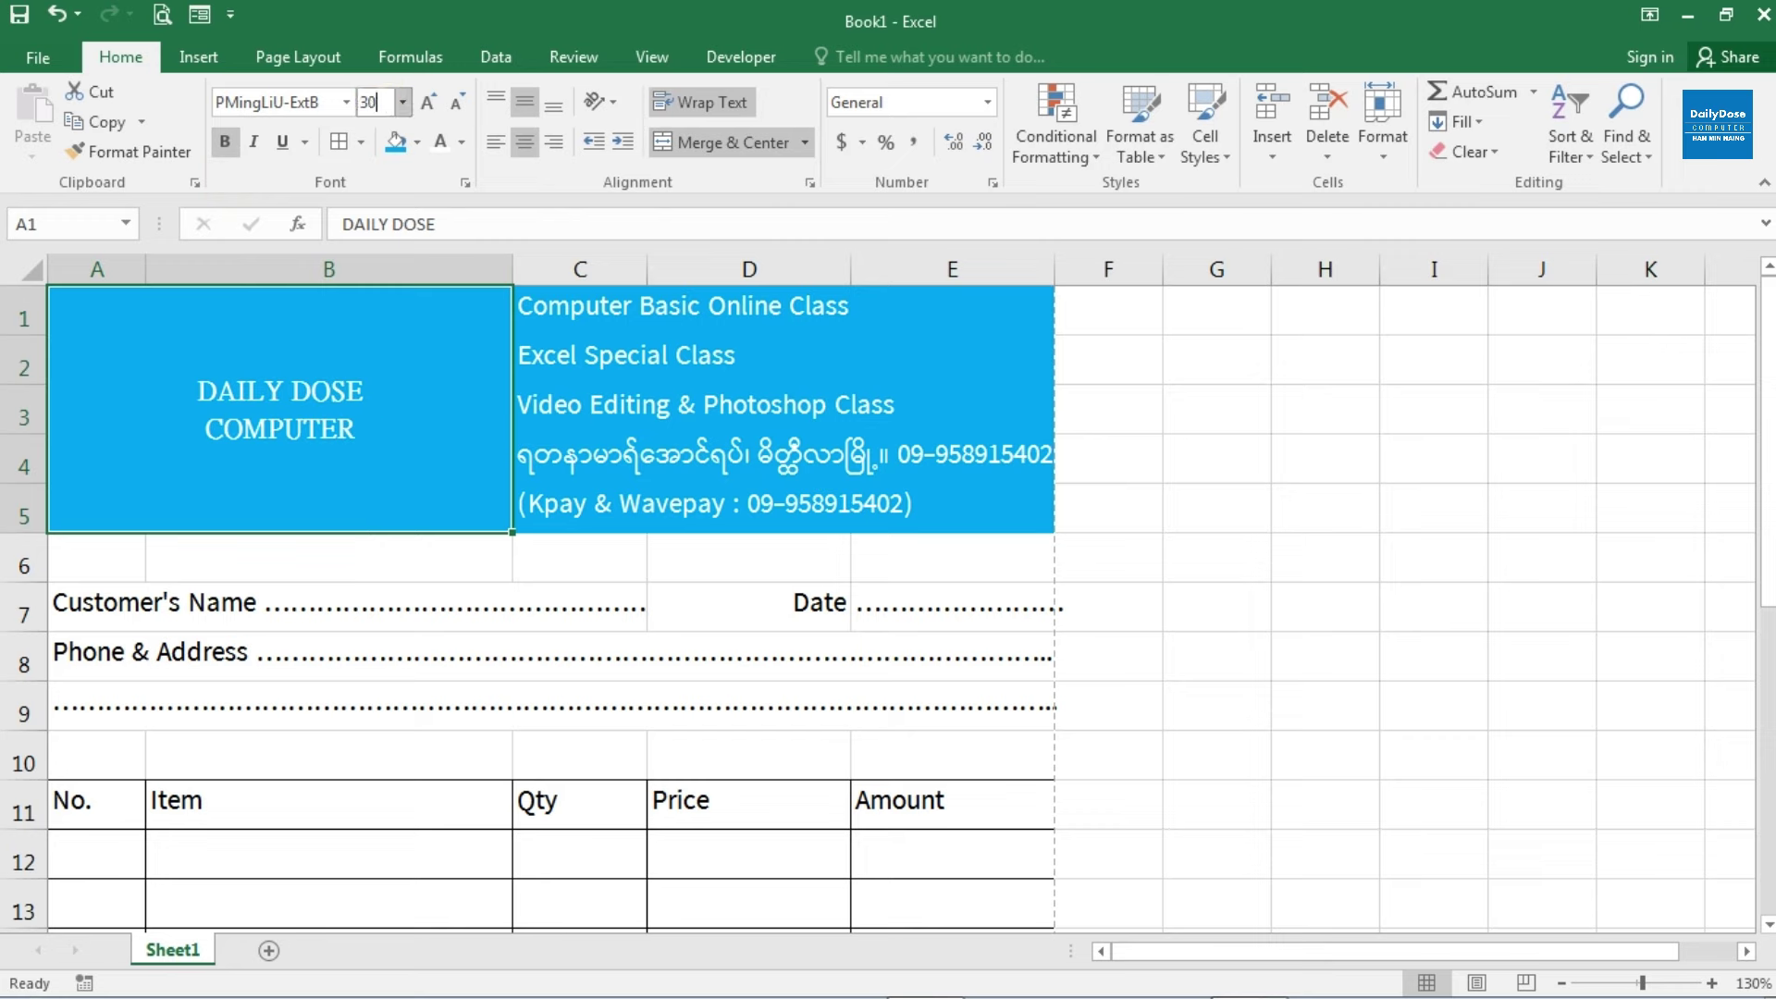
{"action": "key", "text": "Return"}
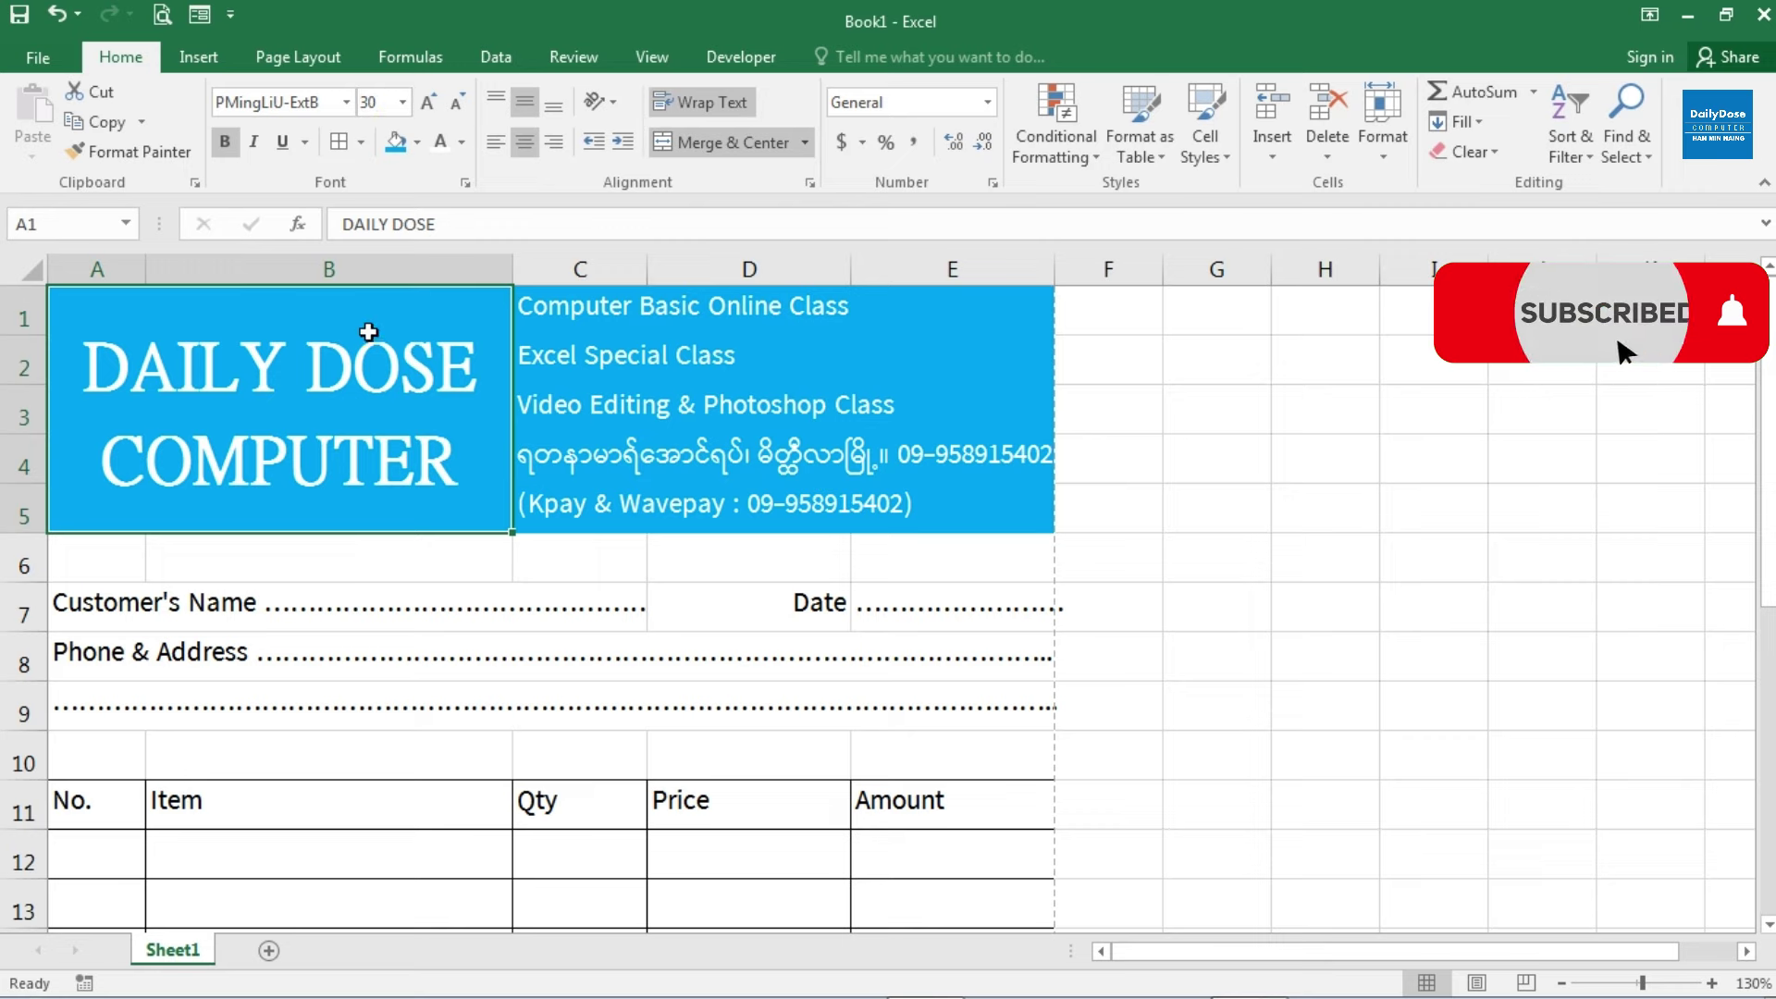
{"action": "left_click", "coordinate": [500, 146]}
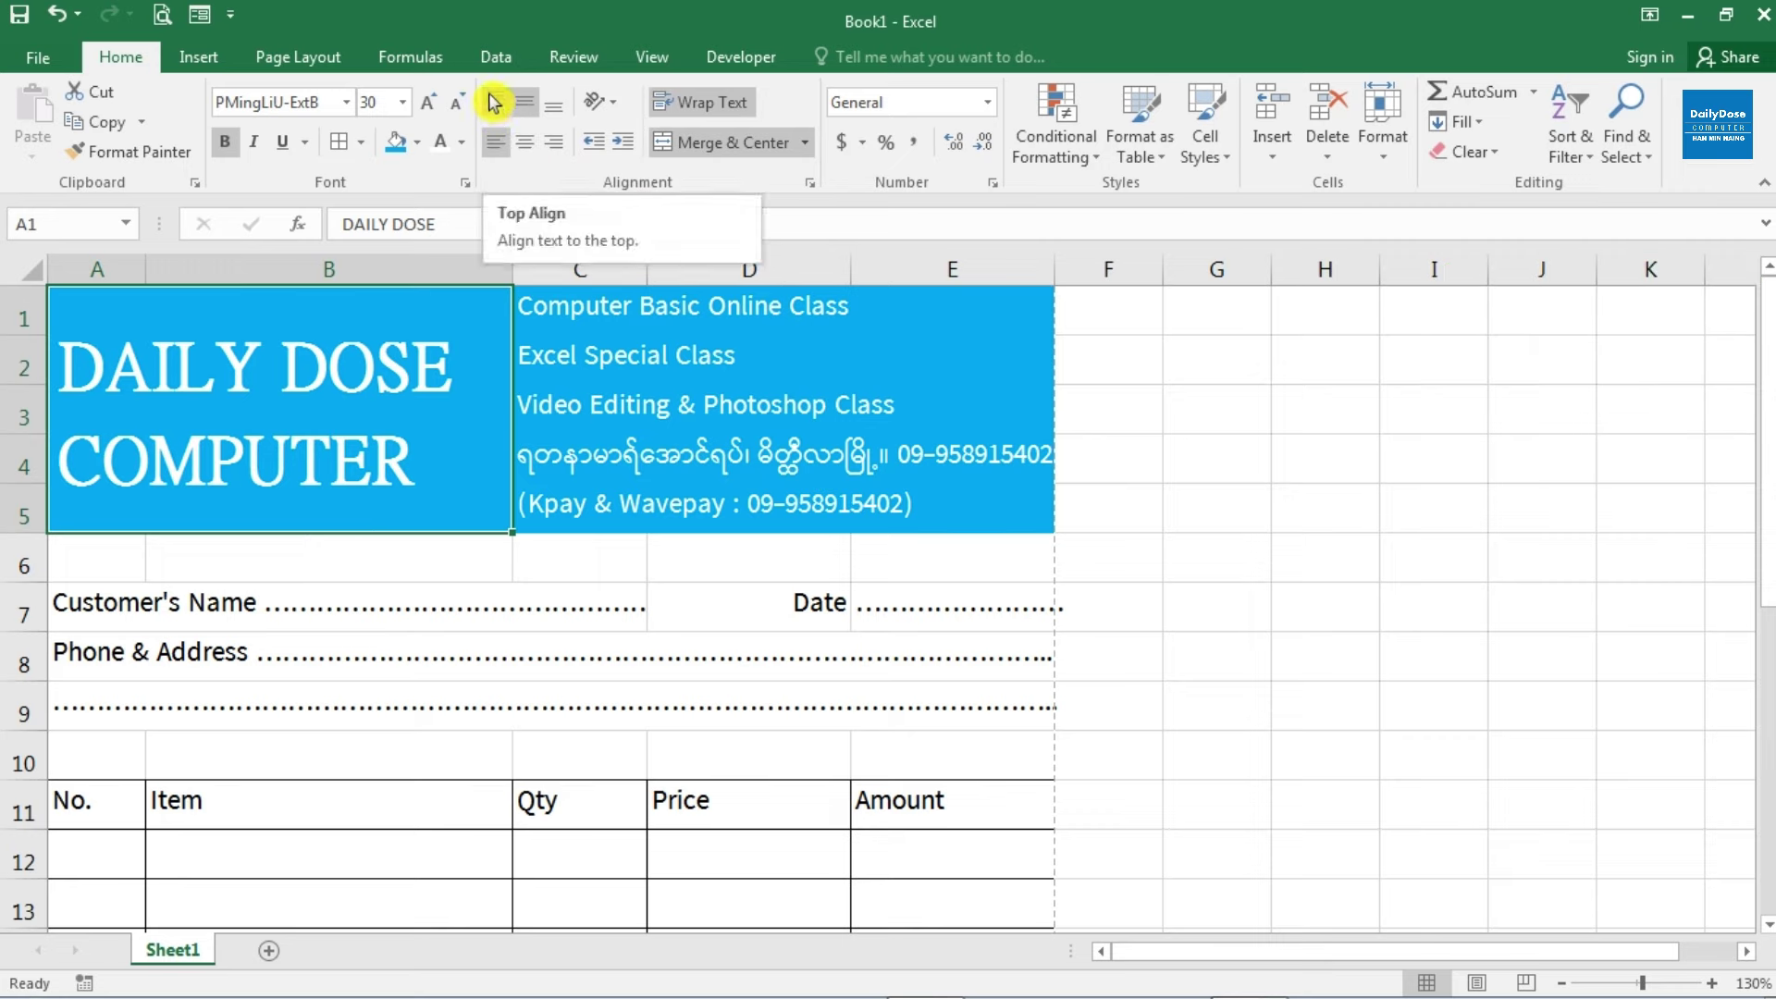
{"action": "left_click", "coordinate": [490, 102]}
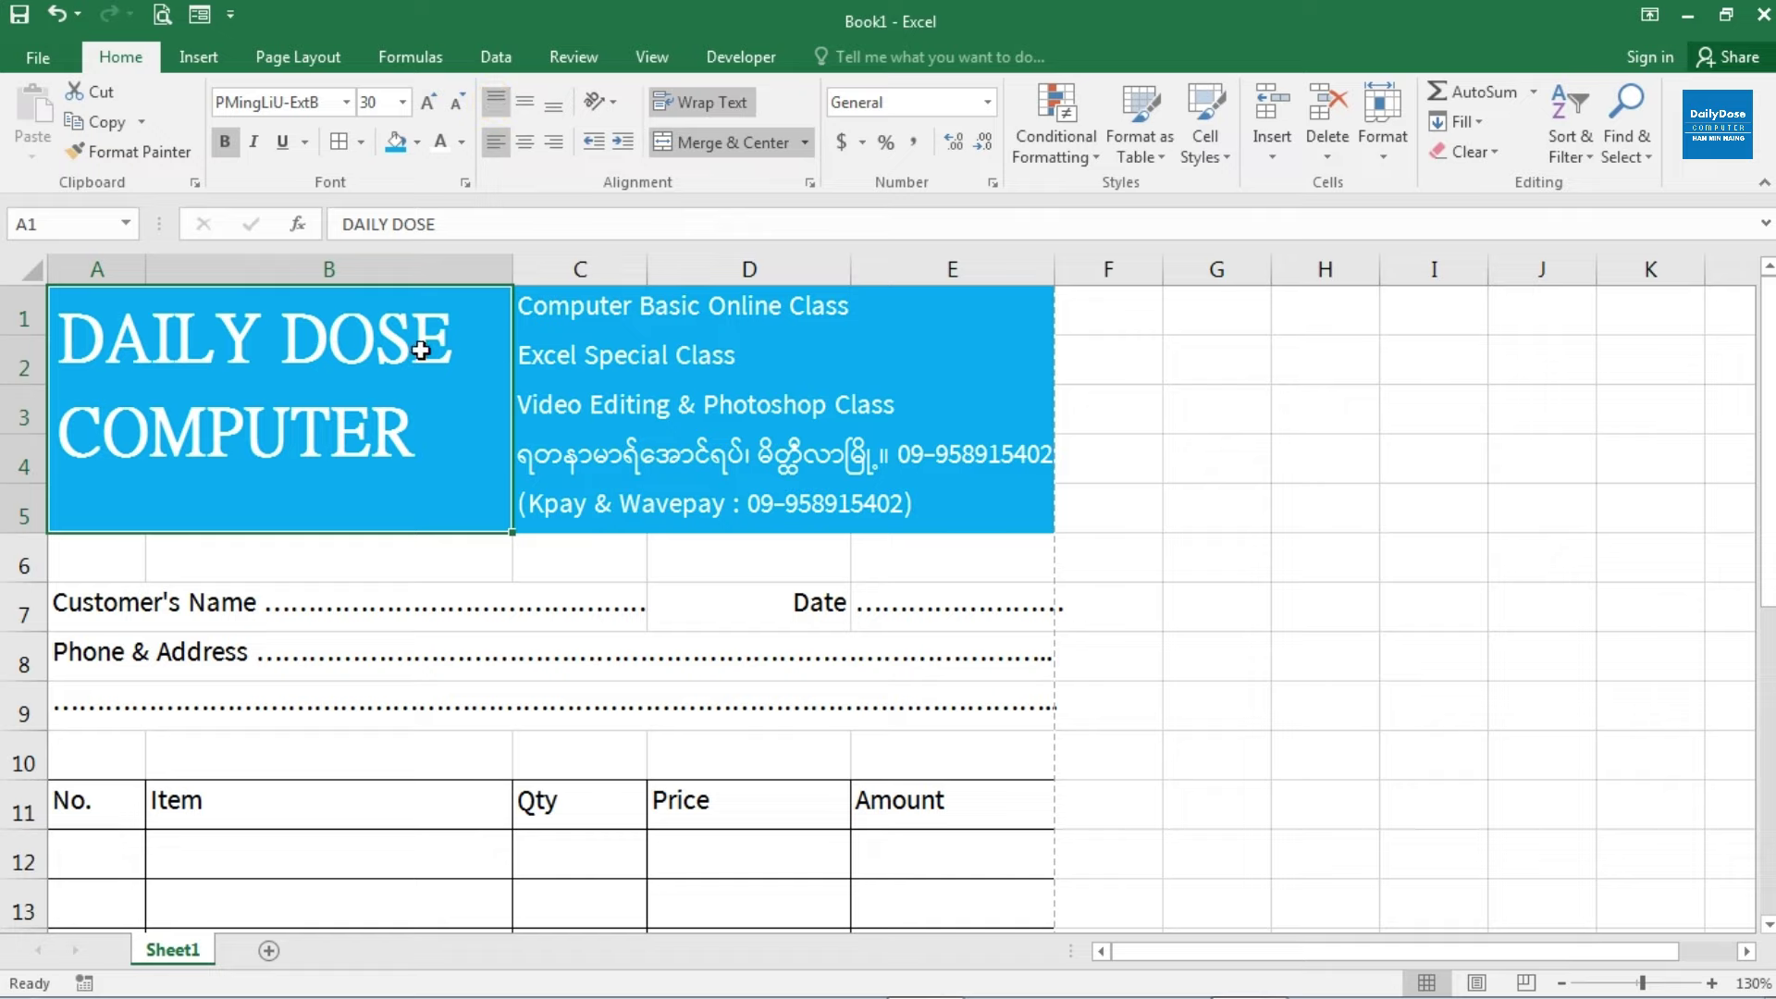
Fill the table heading row A11:E11, No. to Amount, with blue.
{"action": "scroll", "coordinate": [424, 489], "scroll_direction": "down", "scroll_amount": 1}
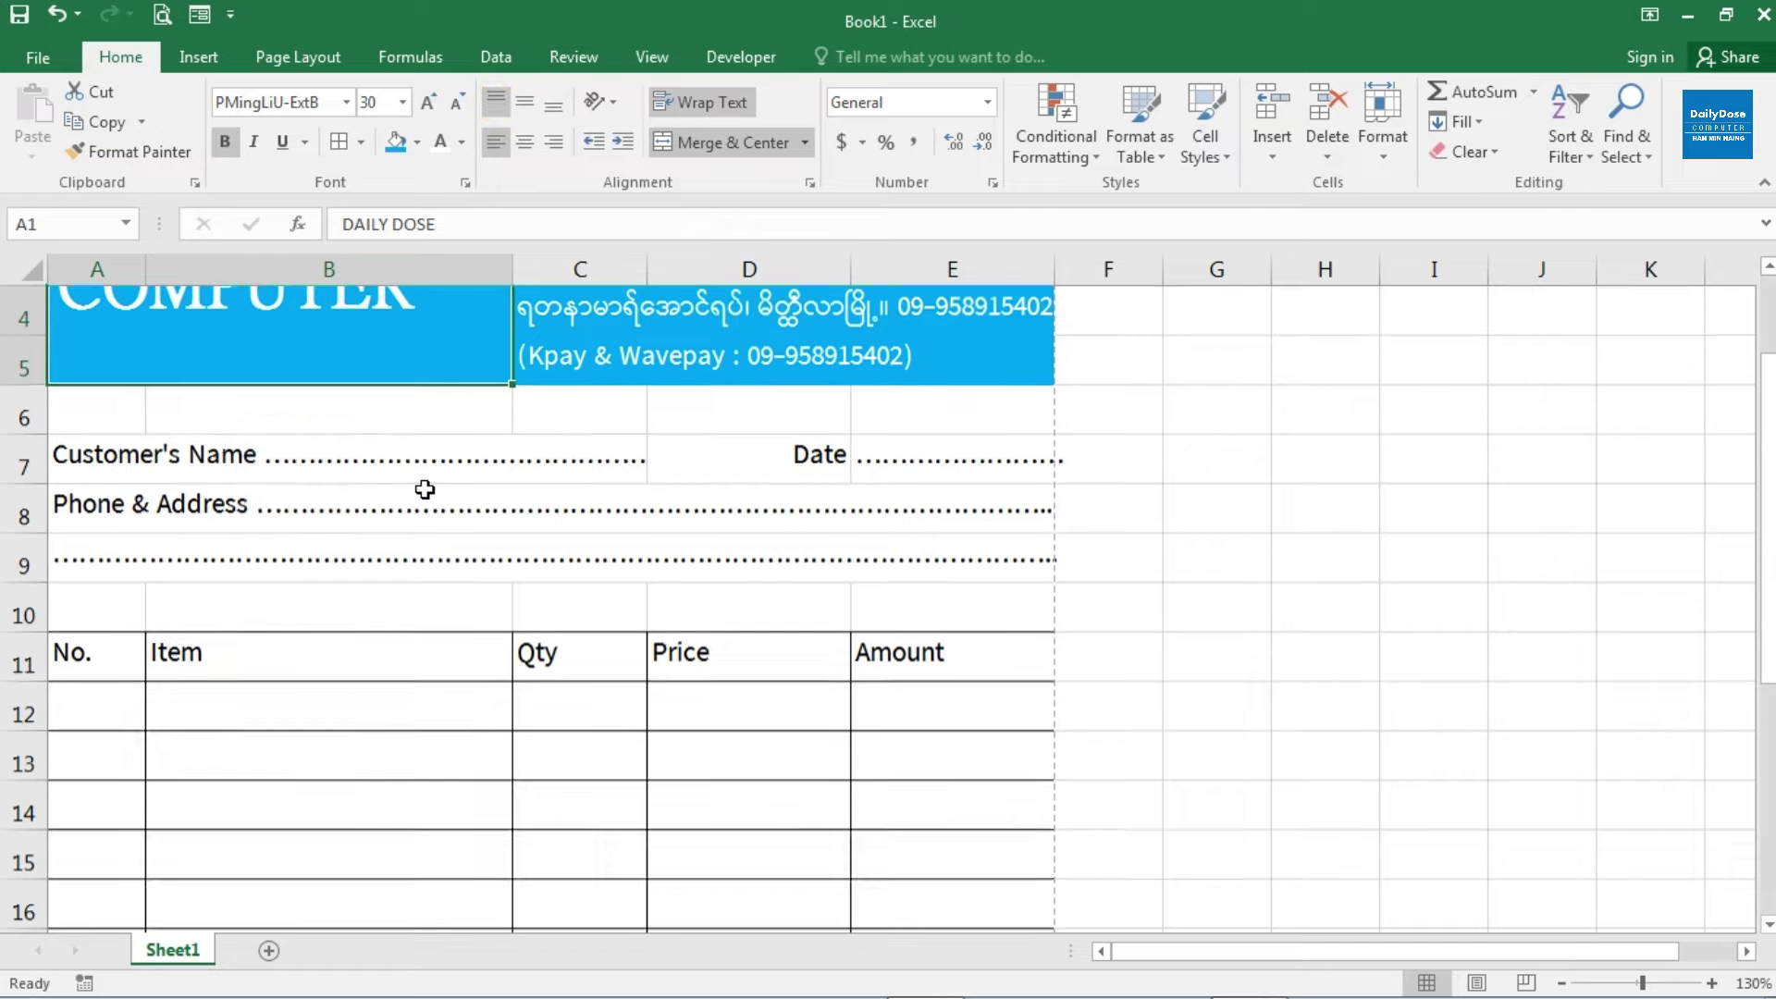
{"action": "scroll", "coordinate": [424, 489], "scroll_direction": "down", "scroll_amount": 1}
{"action": "scroll", "coordinate": [424, 489], "scroll_direction": "up", "scroll_amount": 1}
{"action": "scroll", "coordinate": [424, 489], "scroll_direction": "down", "scroll_amount": 2}
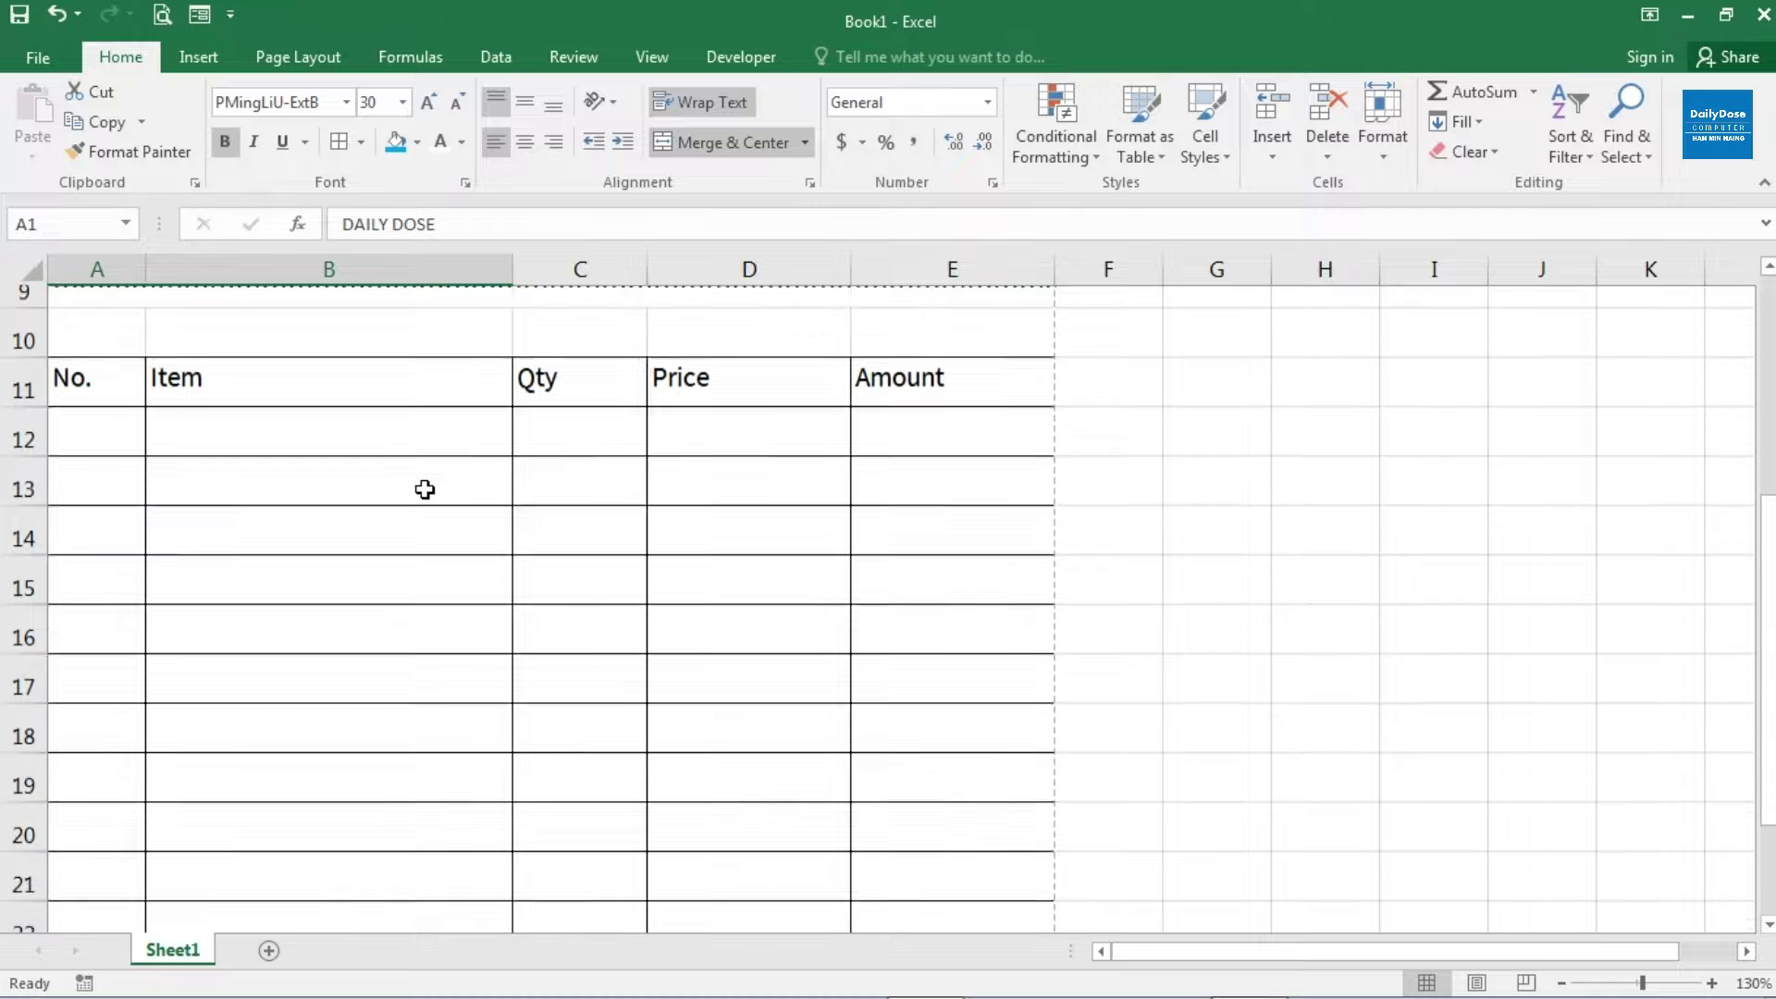
{"action": "scroll", "coordinate": [296, 559], "scroll_direction": "down", "scroll_amount": 1}
{"action": "scroll", "coordinate": [299, 549], "scroll_direction": "up", "scroll_amount": 1}
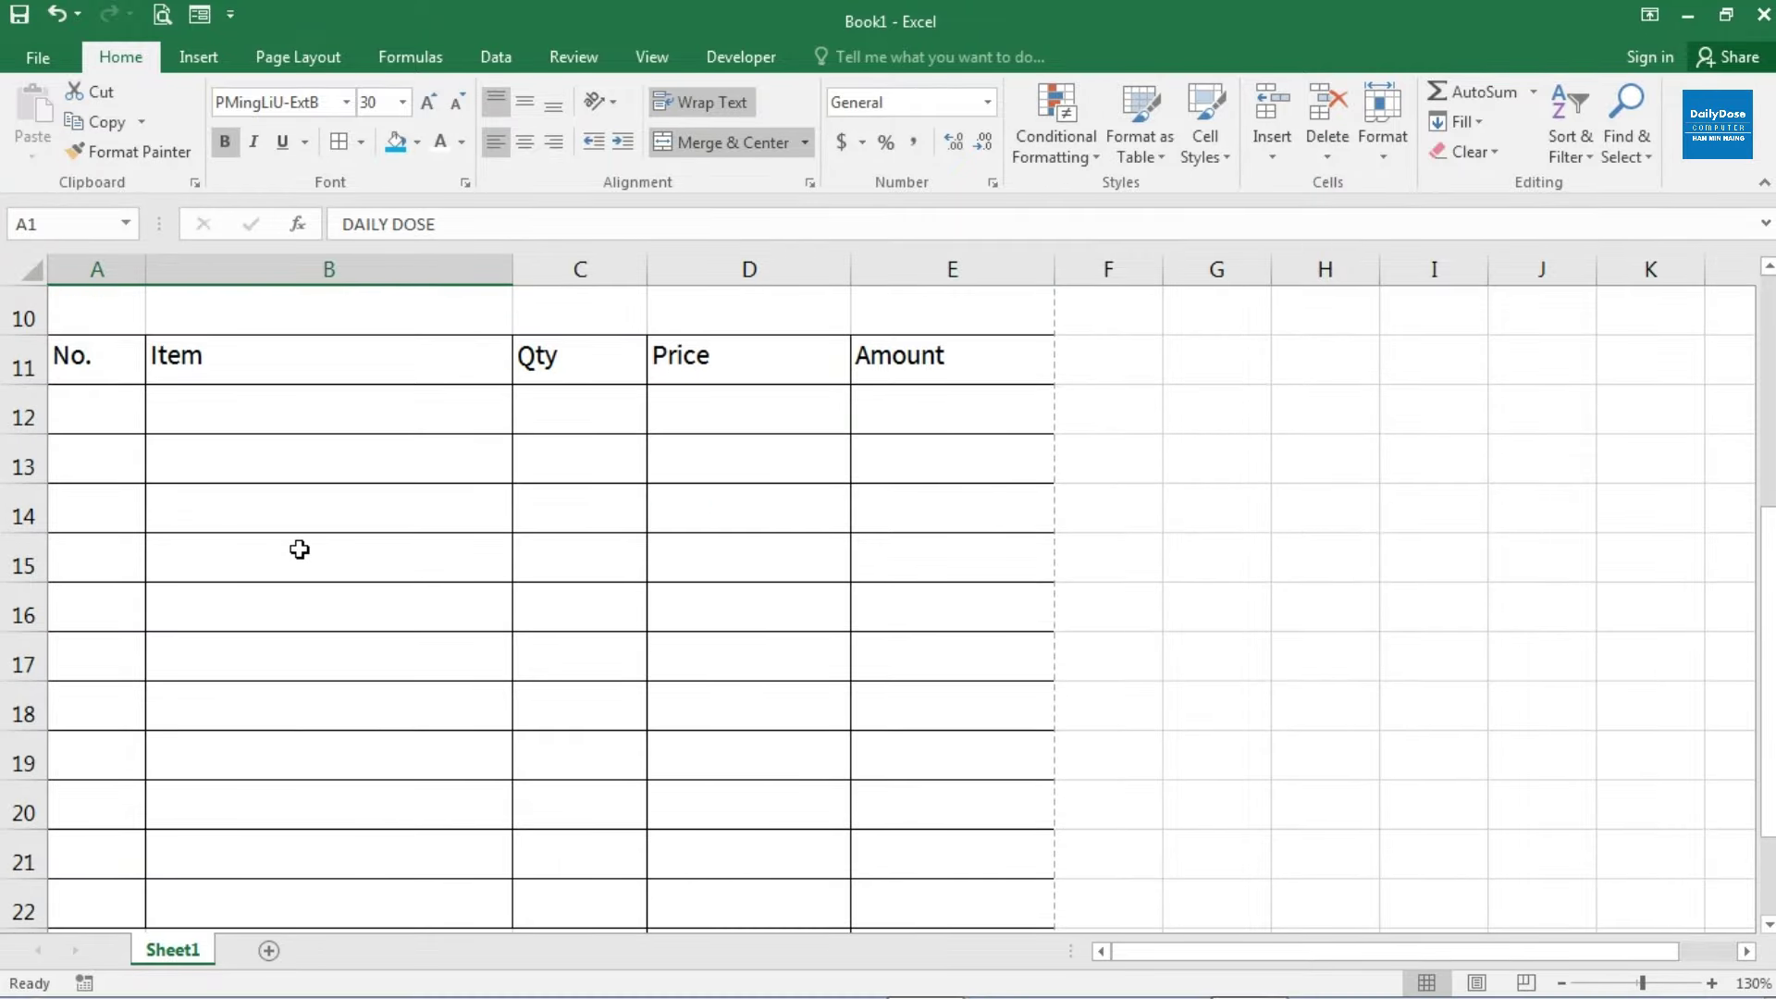
{"action": "scroll", "coordinate": [158, 528], "scroll_direction": "up", "scroll_amount": 1}
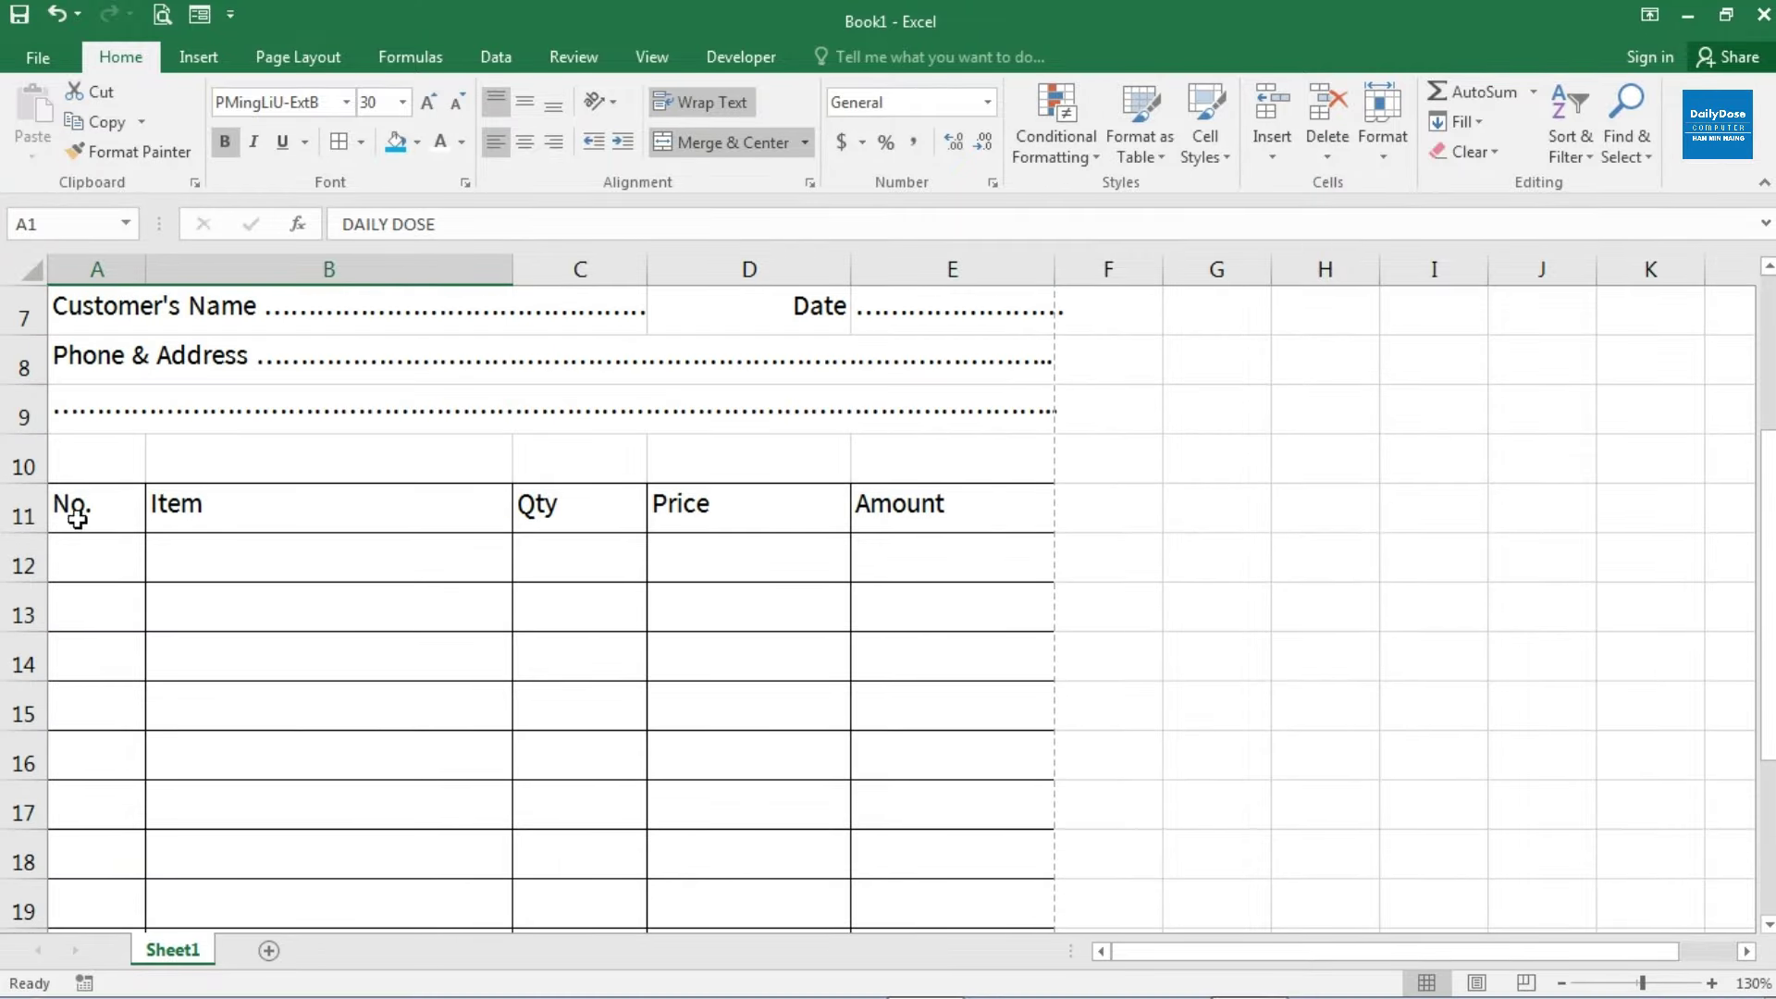
{"action": "left_click_drag", "start_coordinate": [75, 512], "coordinate": [934, 511]}
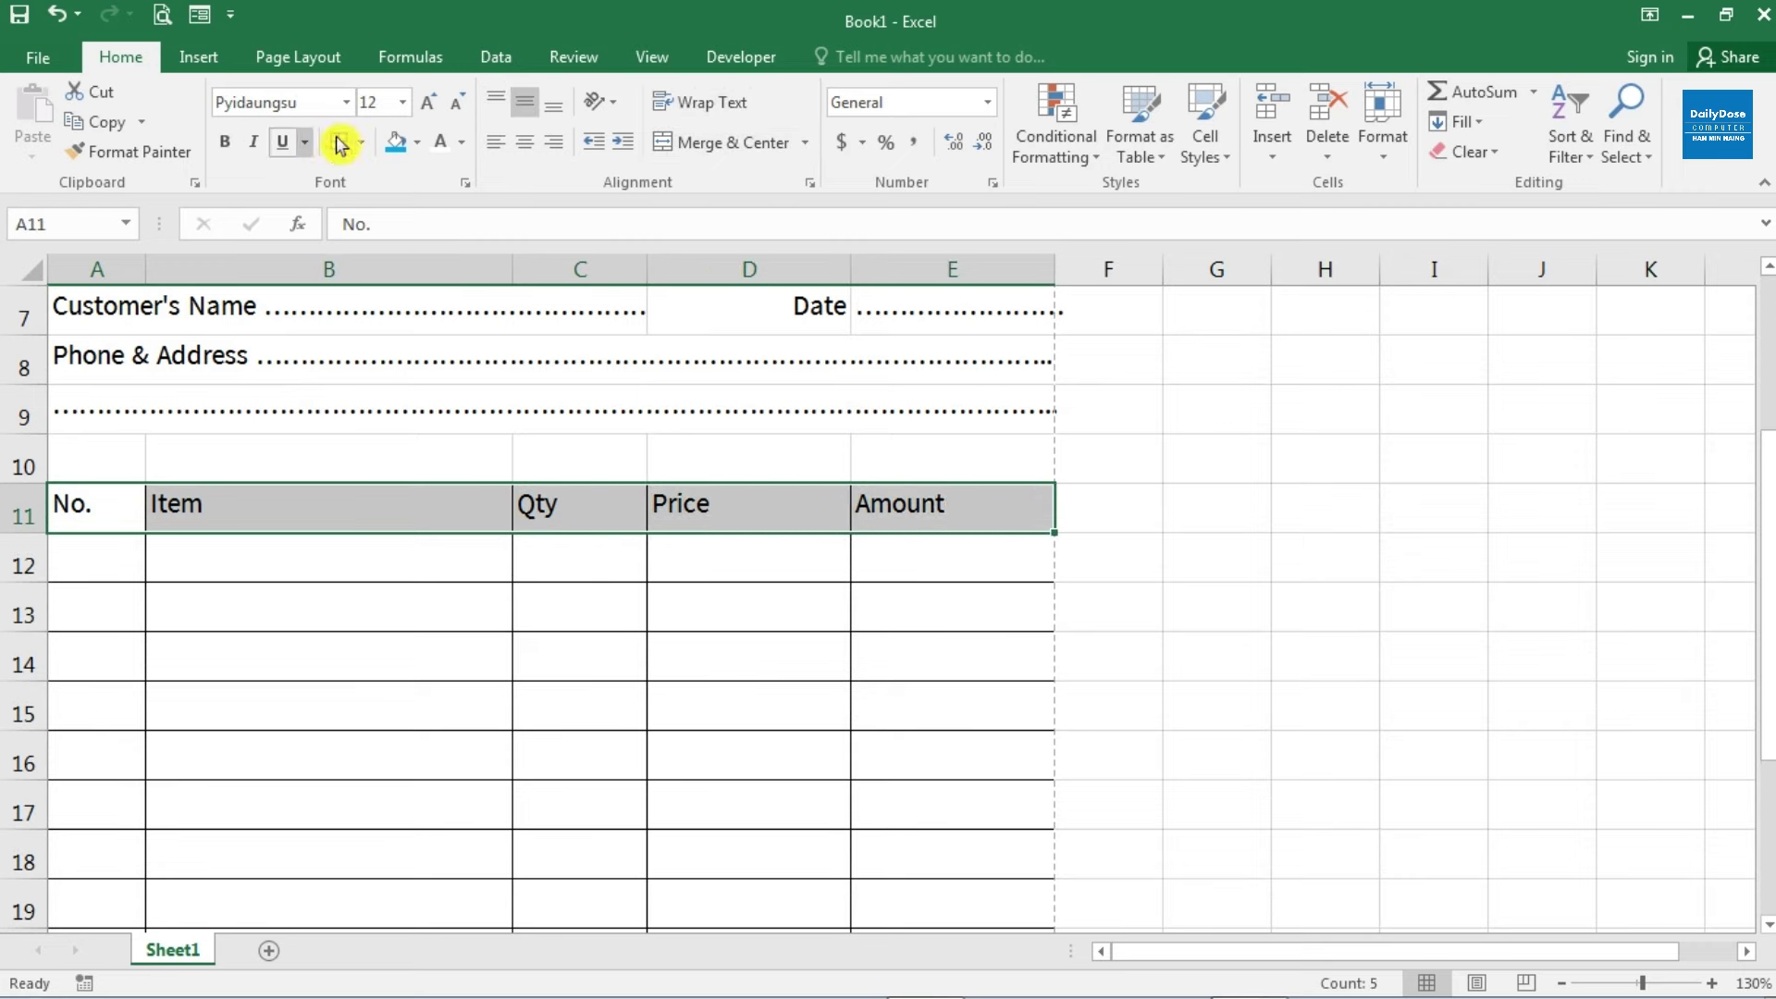
{"action": "left_click", "coordinate": [418, 145]}
{"action": "left_click", "coordinate": [528, 345]}
Make the A11:E11 heading text white and centred.
{"action": "left_click", "coordinate": [461, 143]}
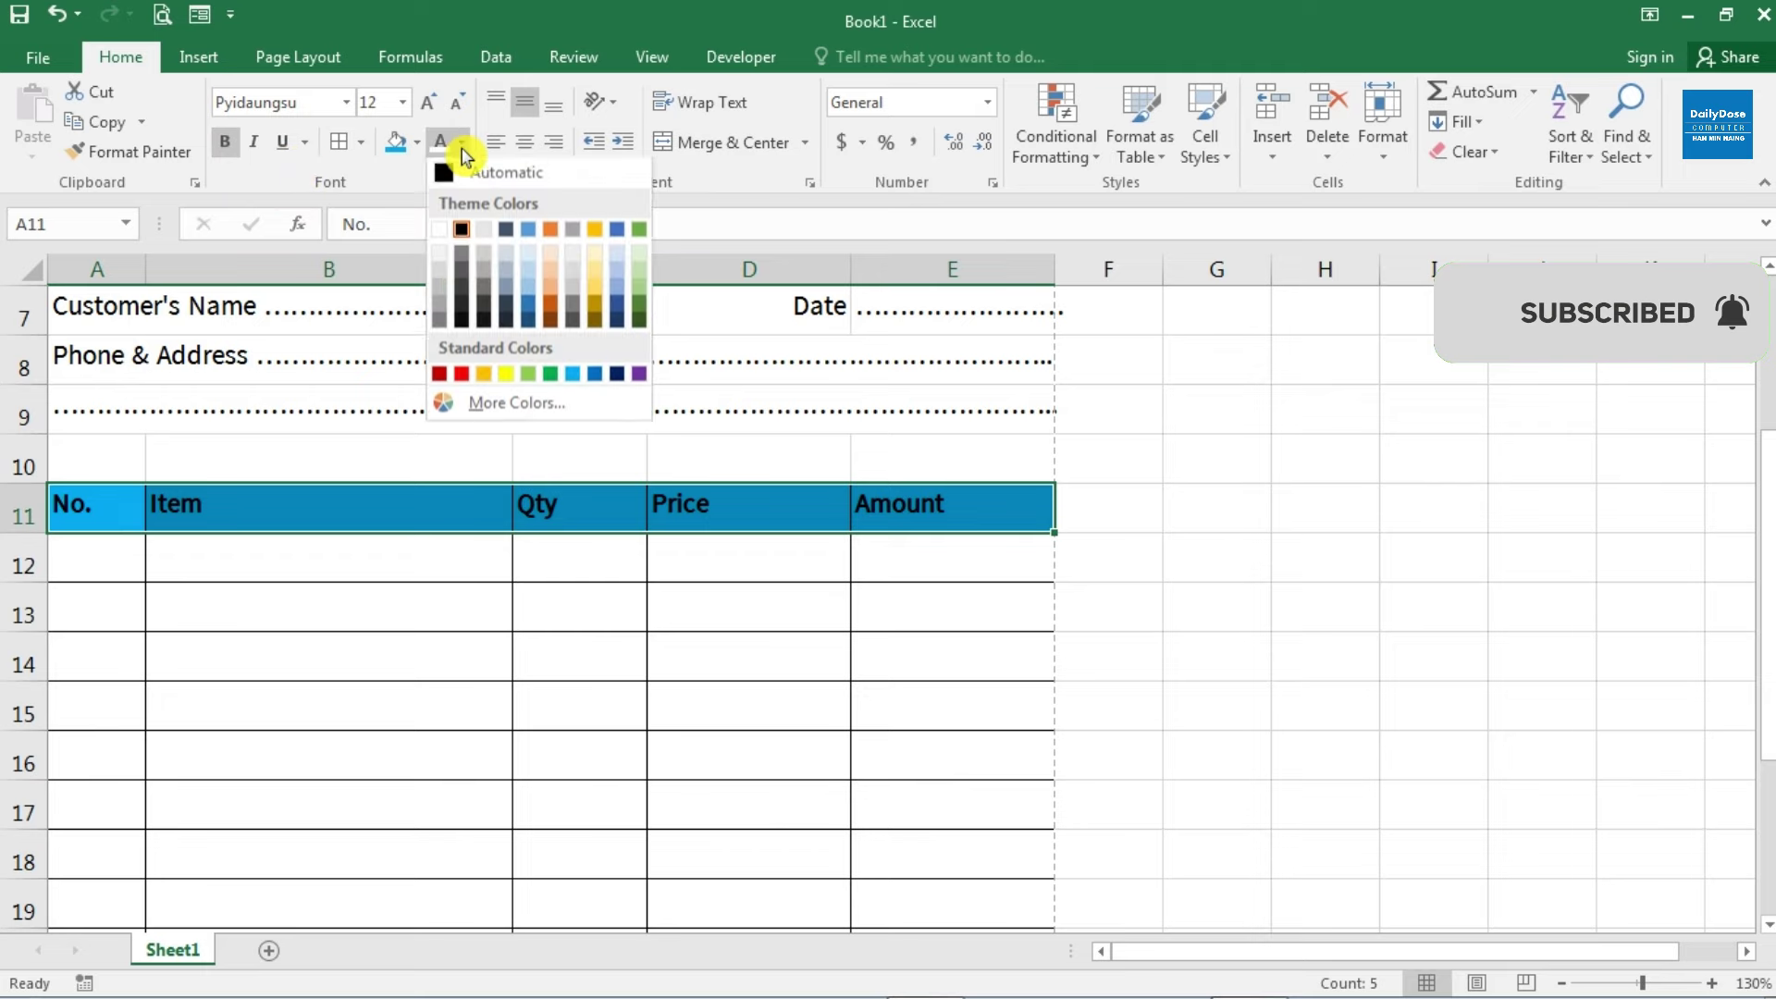
{"action": "left_click", "coordinate": [440, 232]}
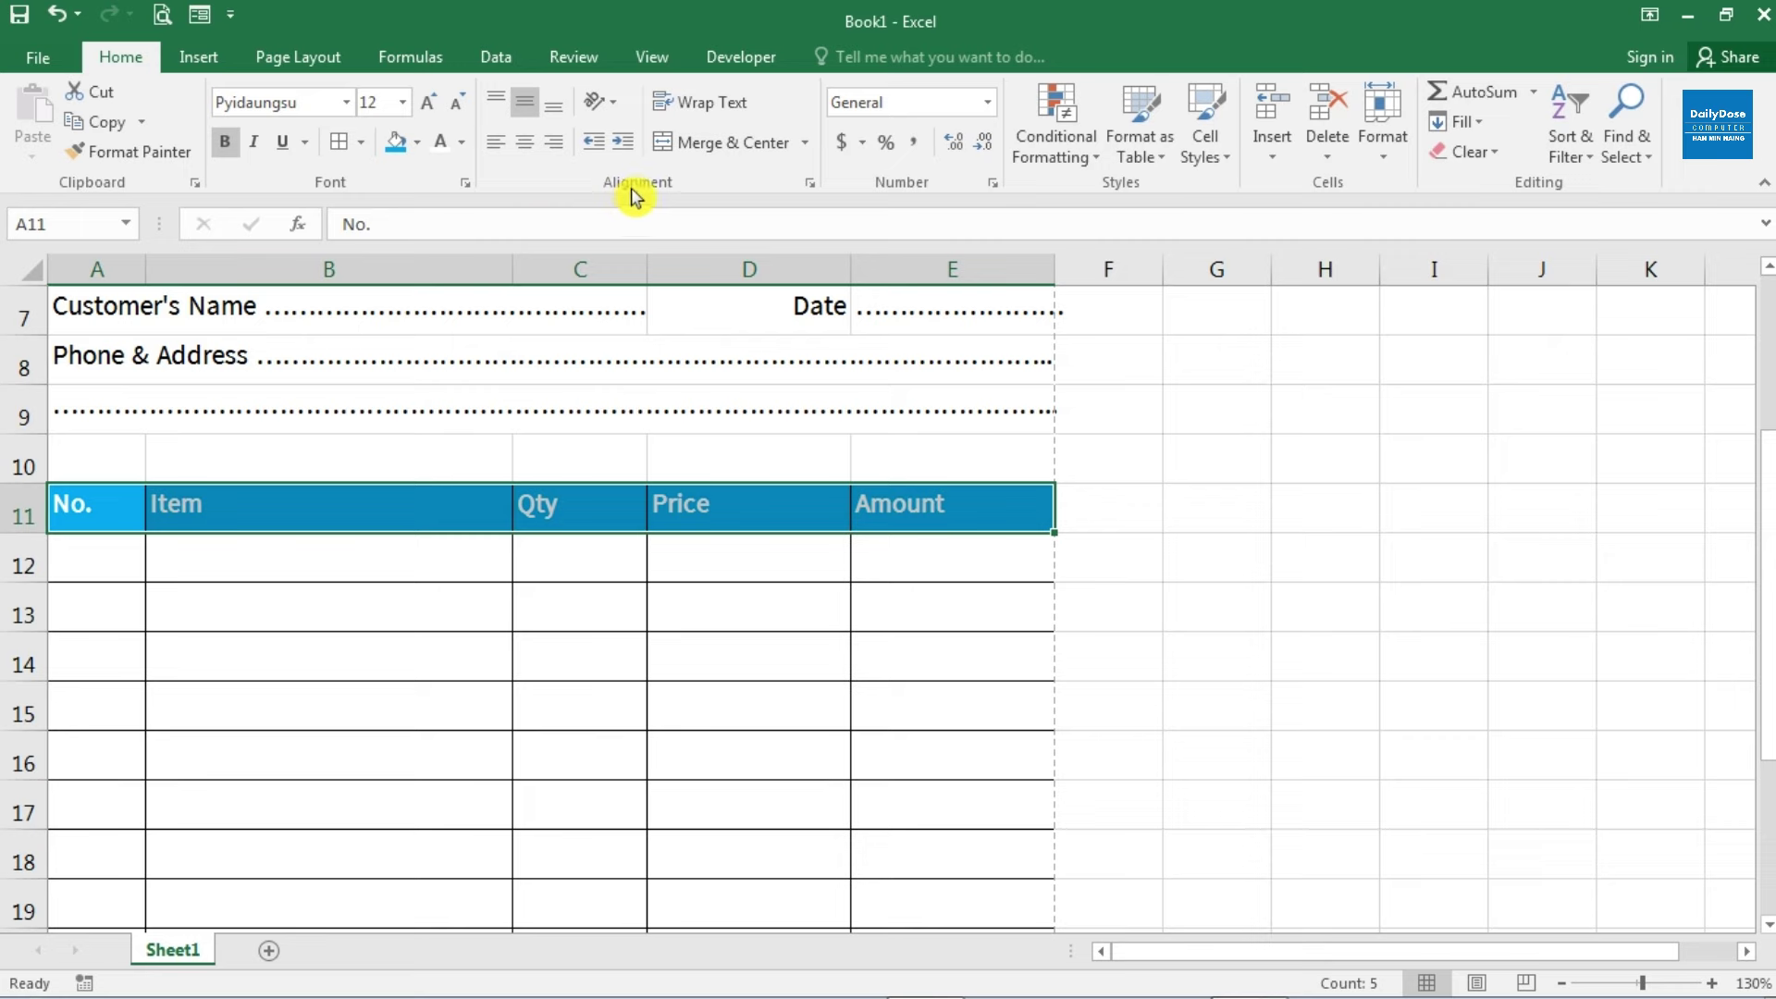
{"action": "left_click", "coordinate": [529, 148]}
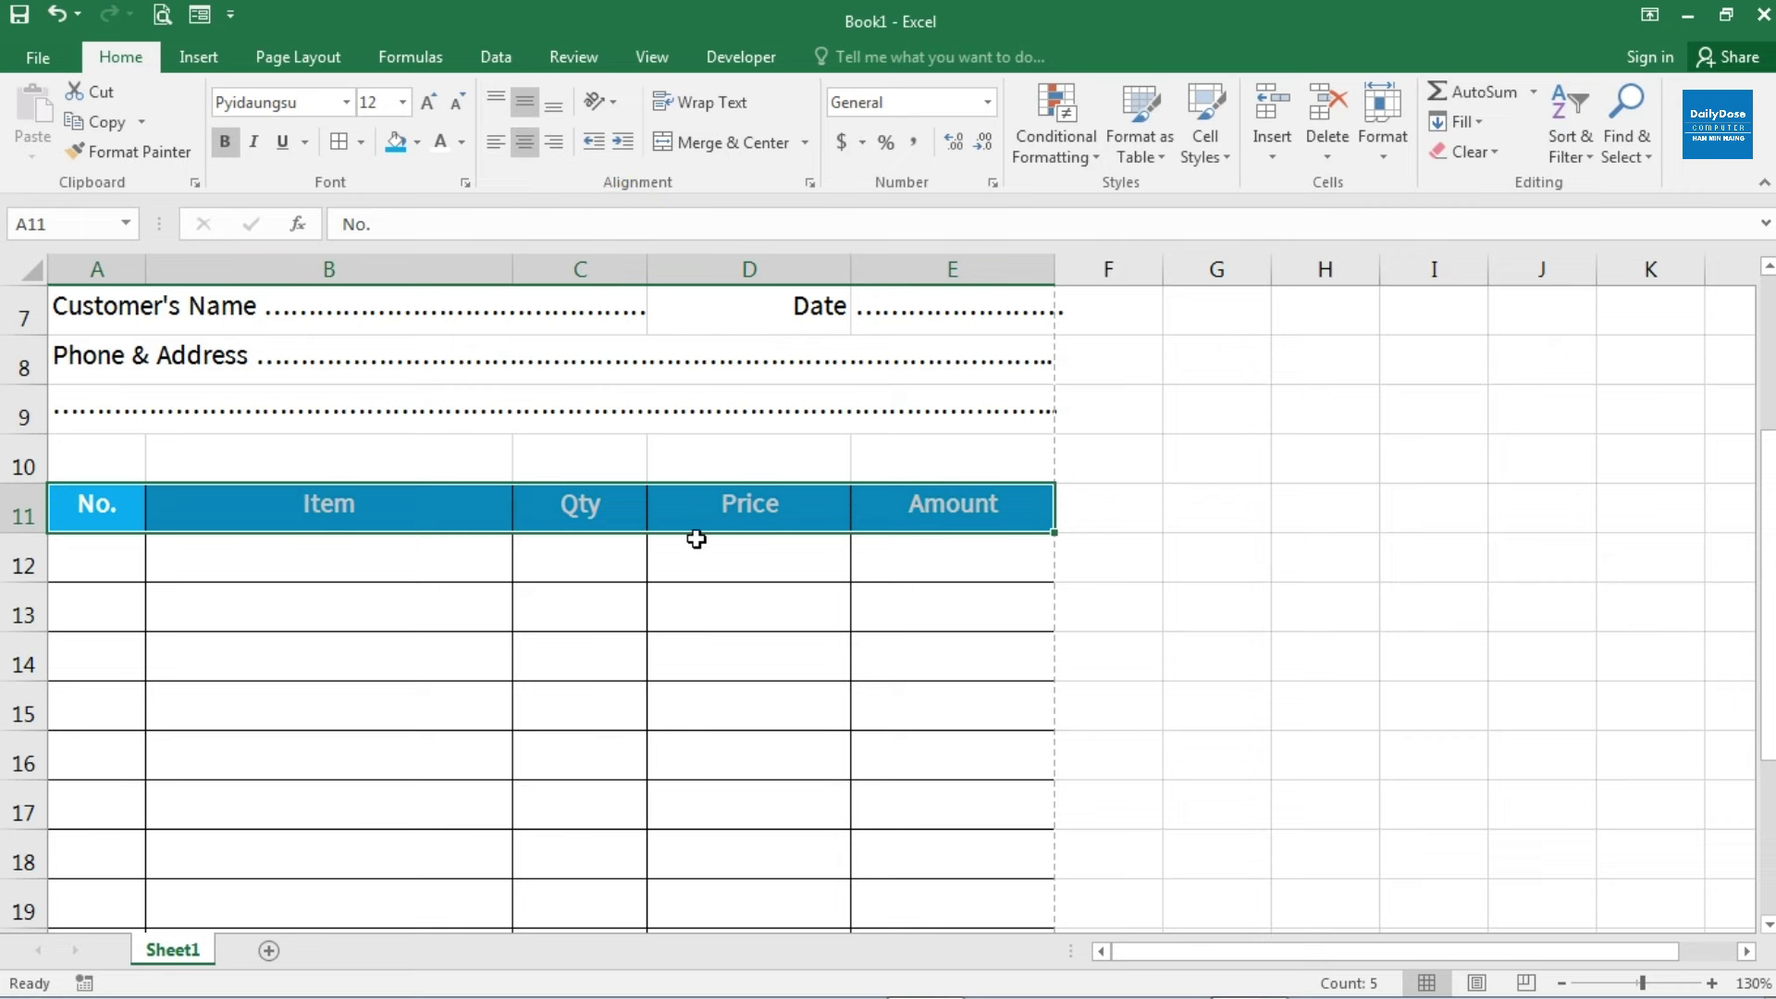
{"action": "left_click", "coordinate": [717, 564]}
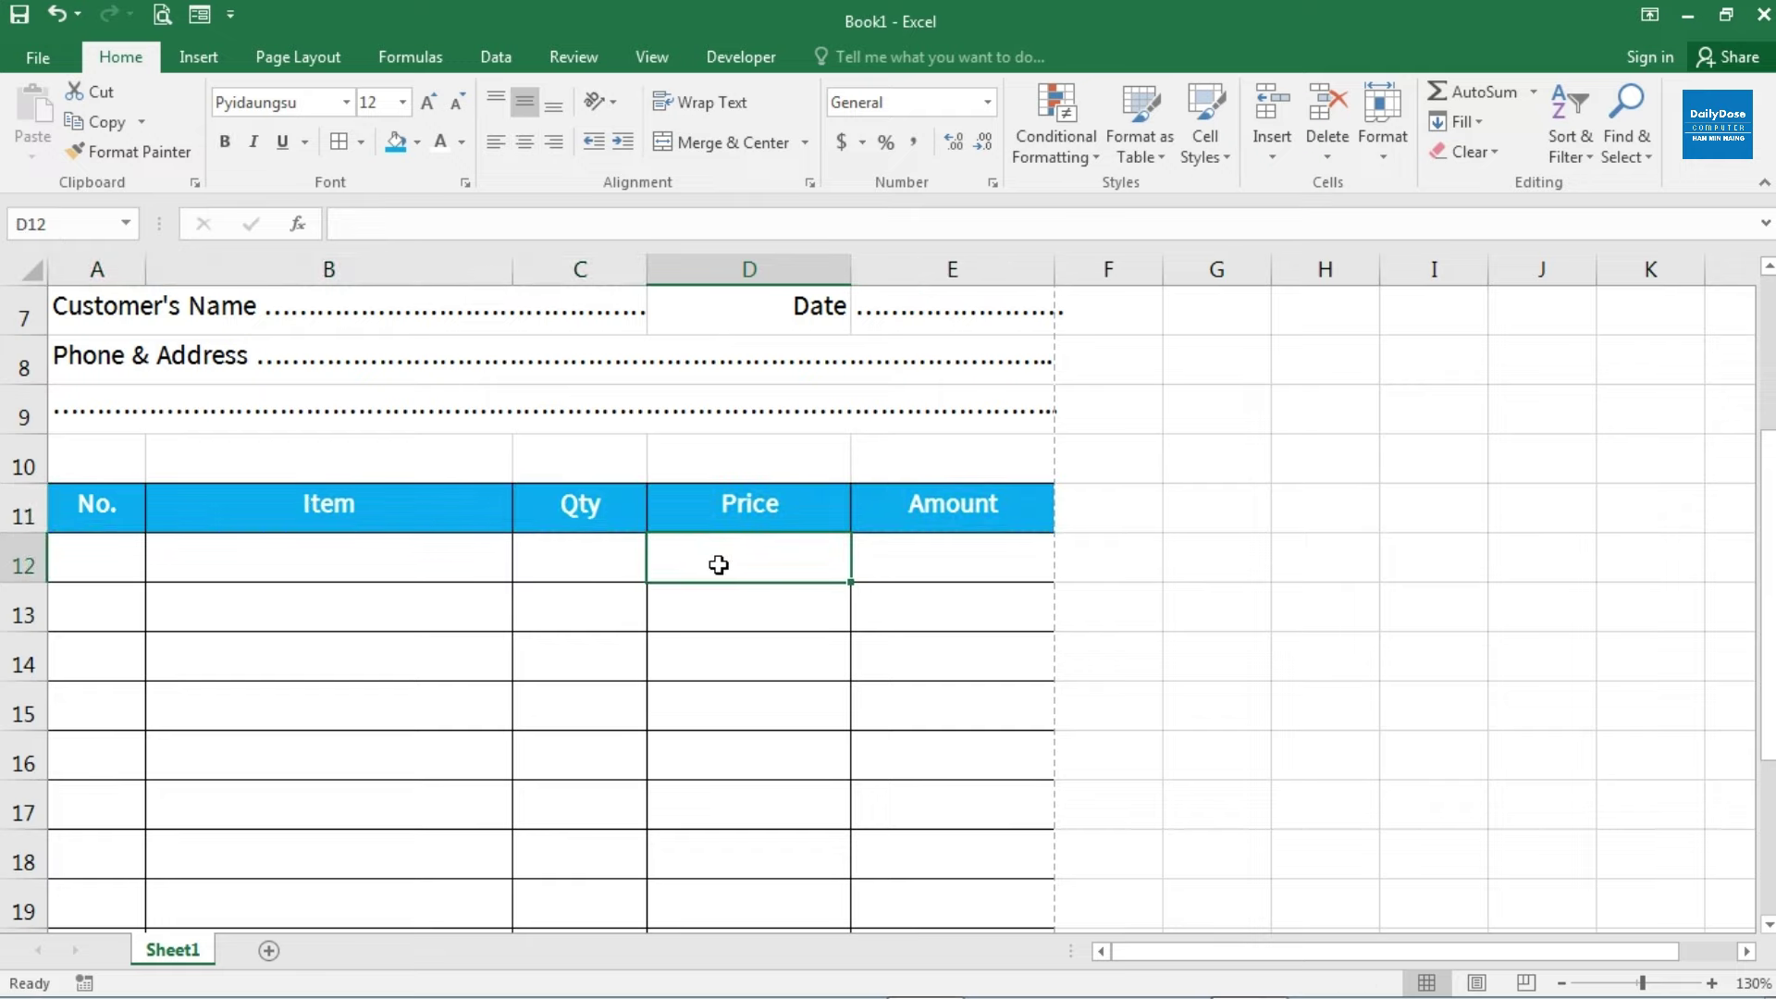
{"action": "scroll", "coordinate": [718, 564], "scroll_direction": "down", "scroll_amount": 1}
{"action": "scroll", "coordinate": [719, 564], "scroll_direction": "down", "scroll_amount": 1}
{"action": "scroll", "coordinate": [718, 564], "scroll_direction": "down", "scroll_amount": 1}
{"action": "left_click_drag", "start_coordinate": [717, 654], "coordinate": [717, 743]}
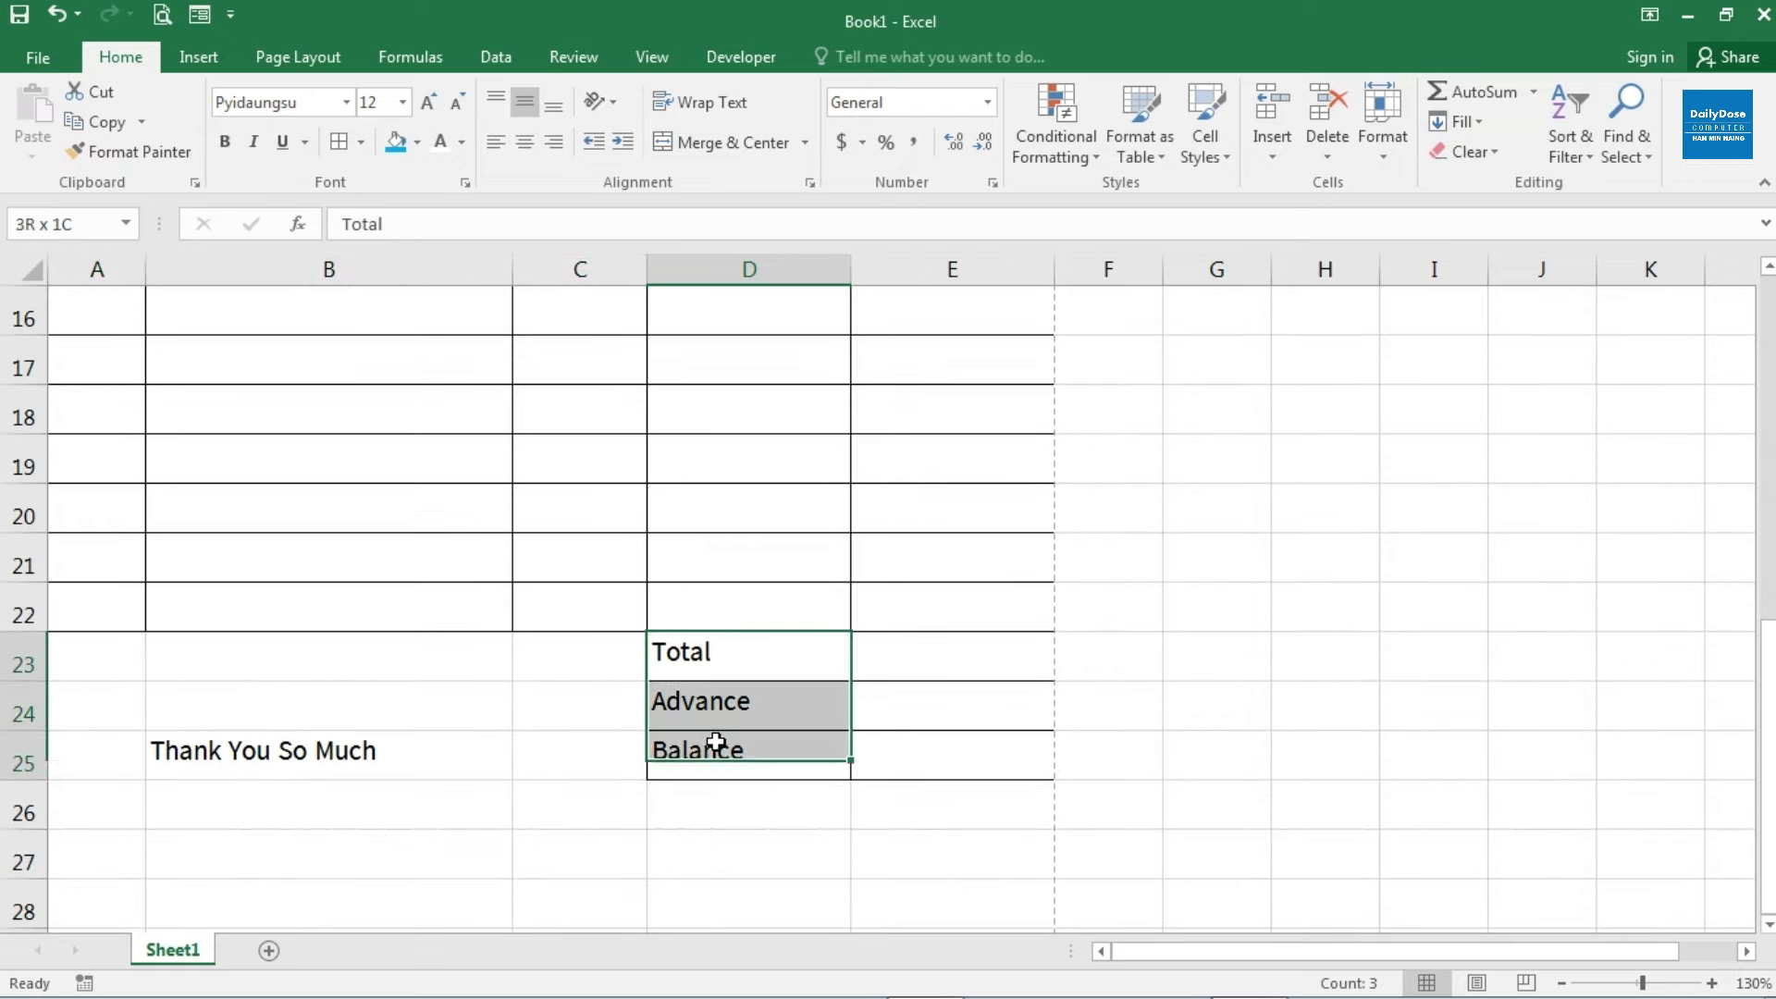
{"action": "scroll", "coordinate": [741, 701], "scroll_direction": "up", "scroll_amount": 1}
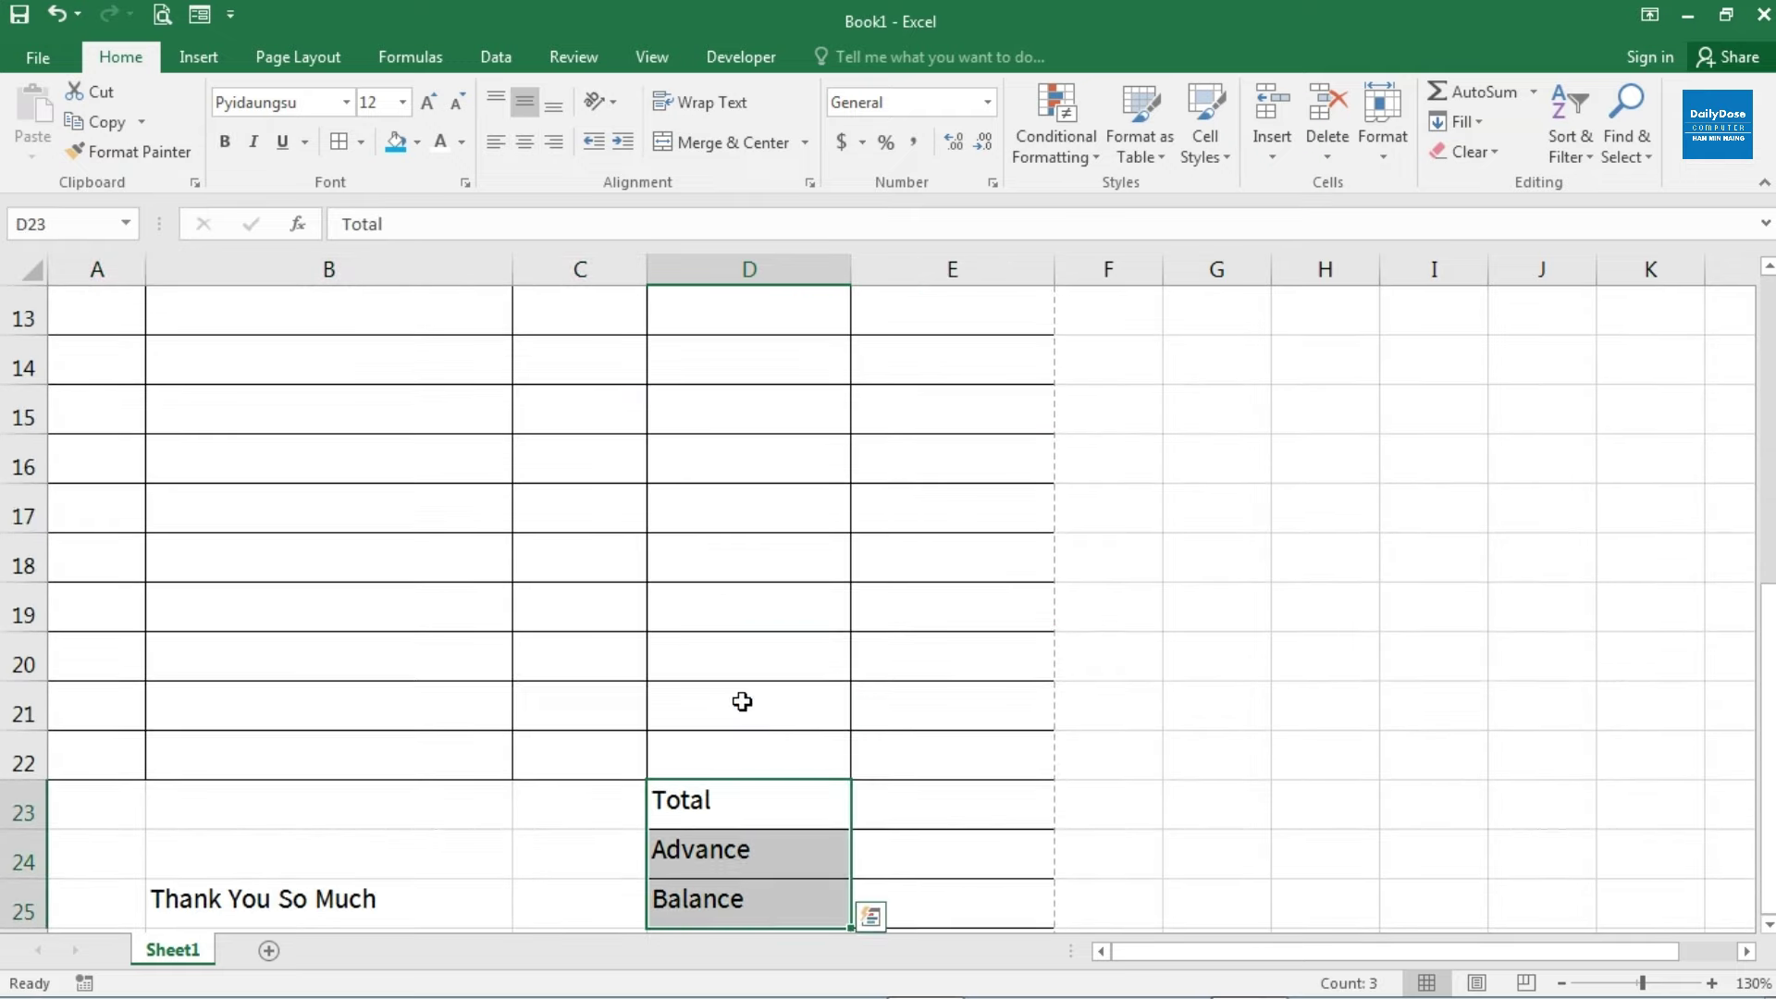
{"action": "scroll", "coordinate": [742, 701], "scroll_direction": "up", "scroll_amount": 1}
{"action": "scroll", "coordinate": [742, 701], "scroll_direction": "up", "scroll_amount": 1}
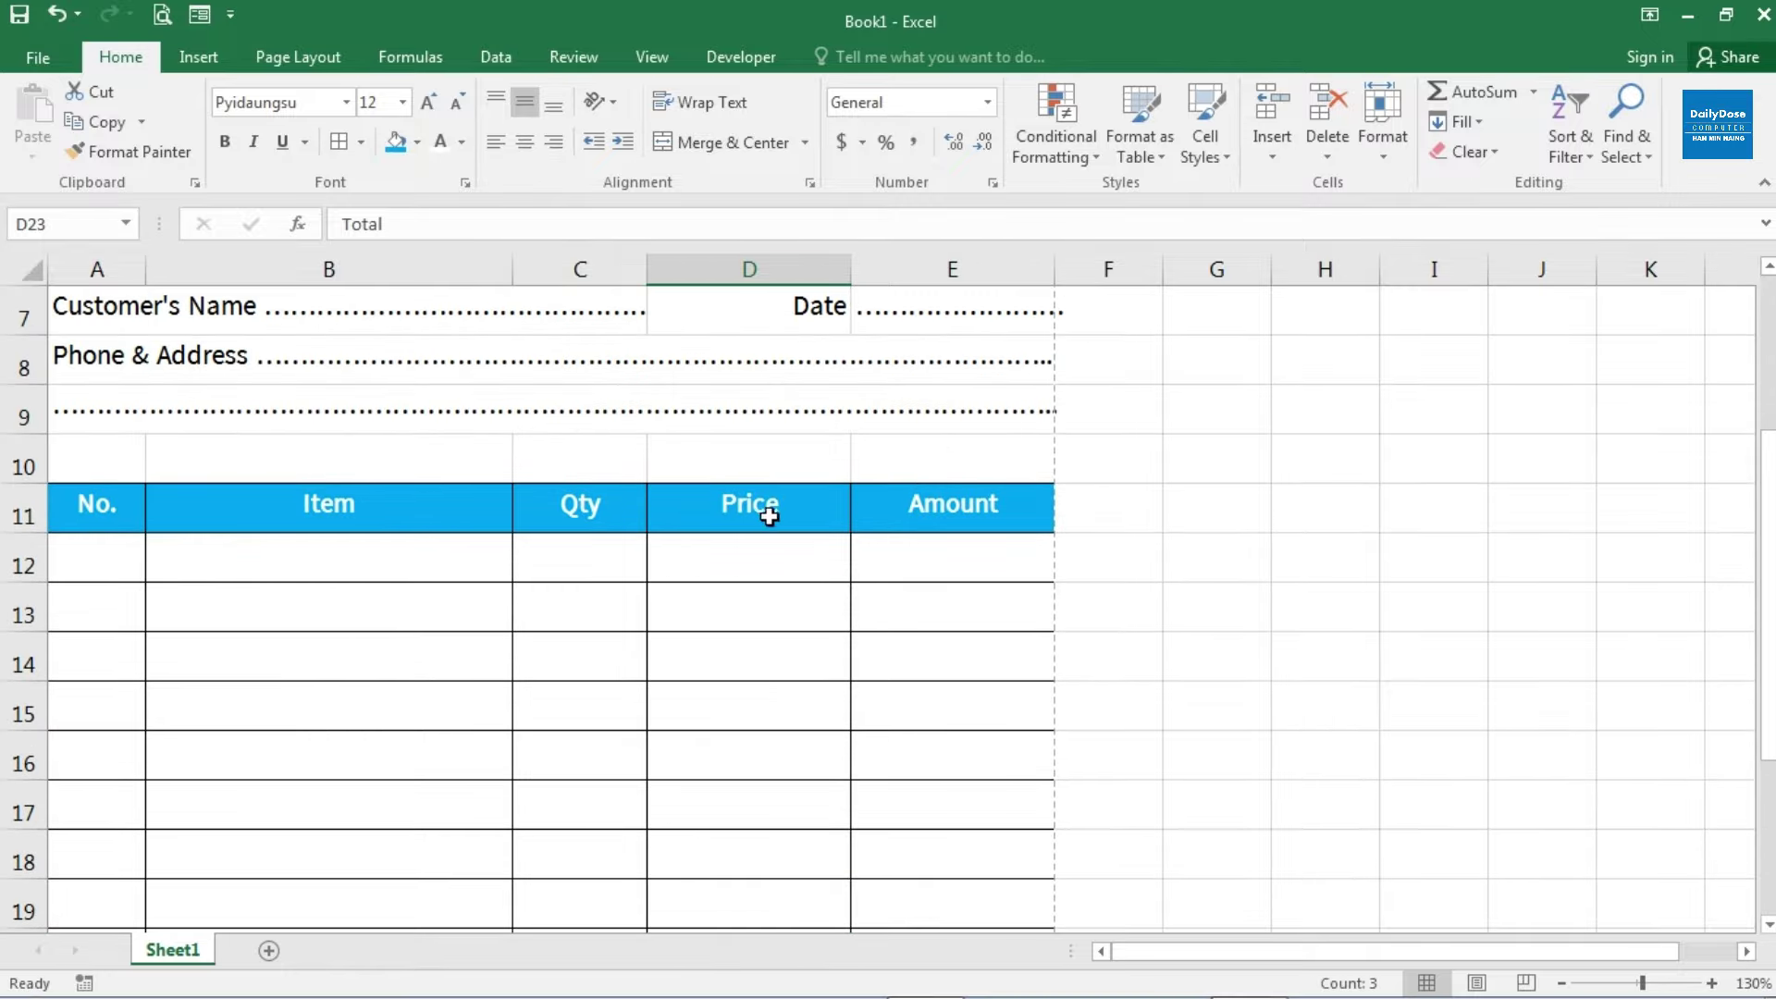
Format Painter the Price header style from D11 onto Total, Advance and Balance in D23:D25.
{"action": "left_click", "coordinate": [735, 510]}
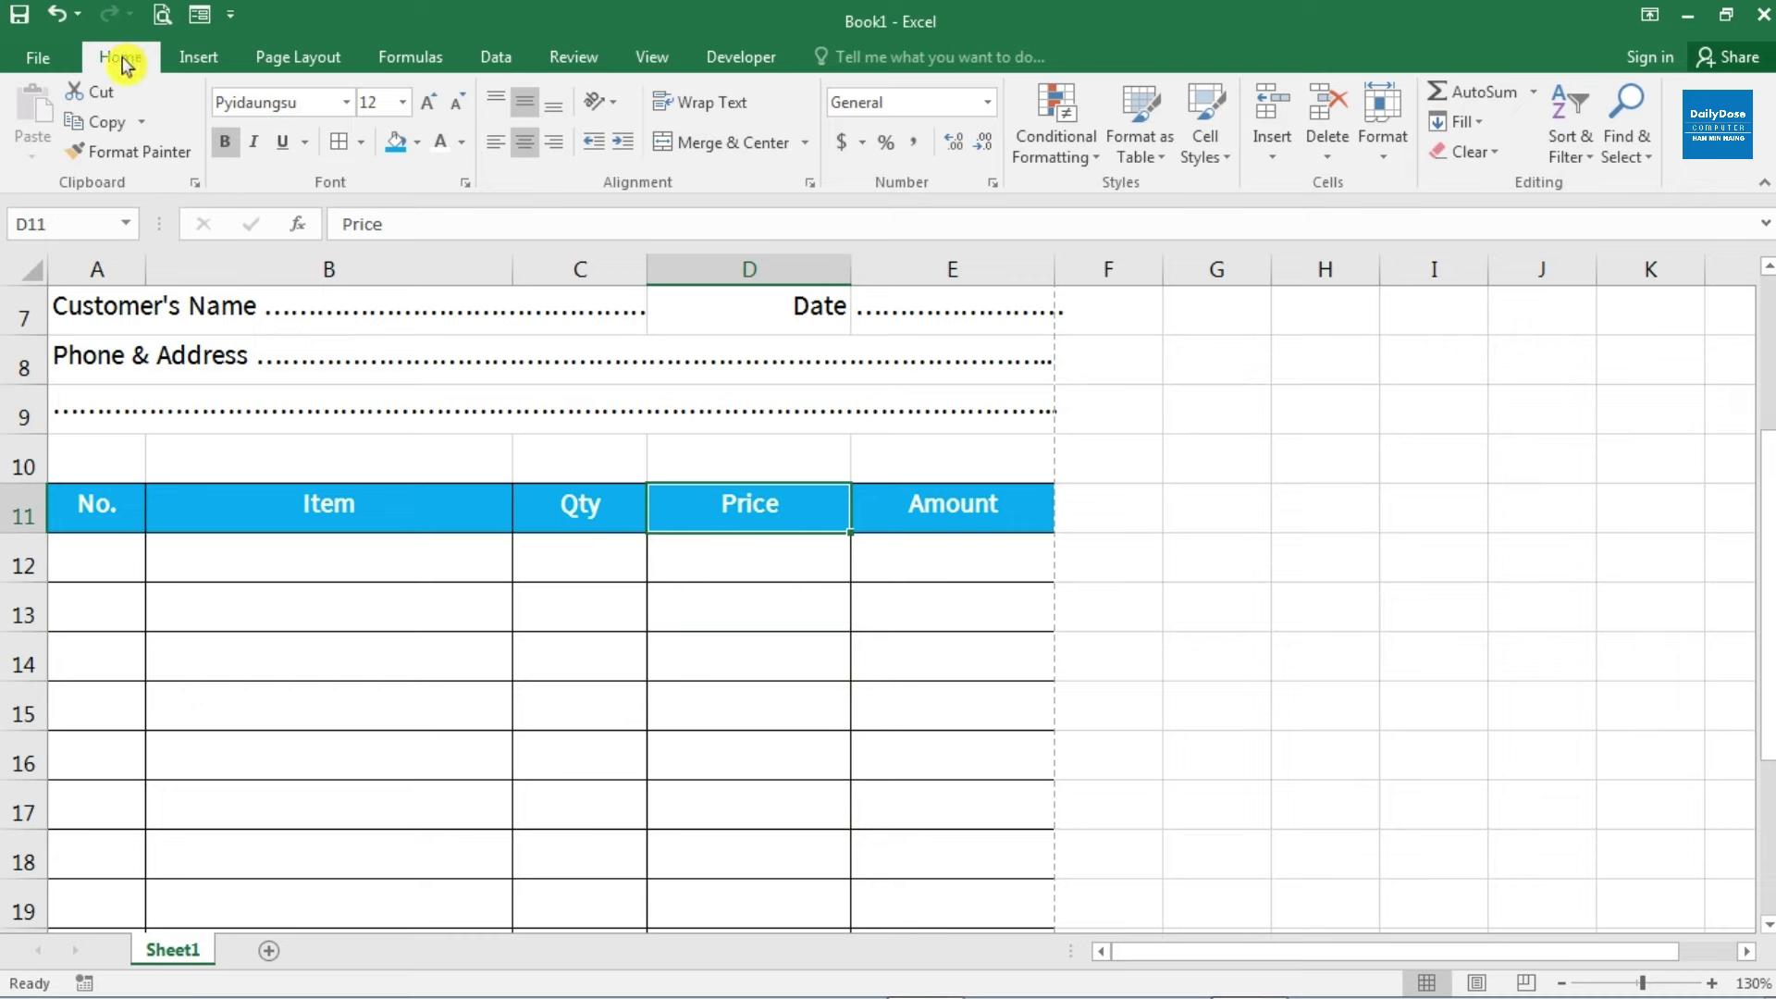
{"action": "left_click", "coordinate": [159, 156]}
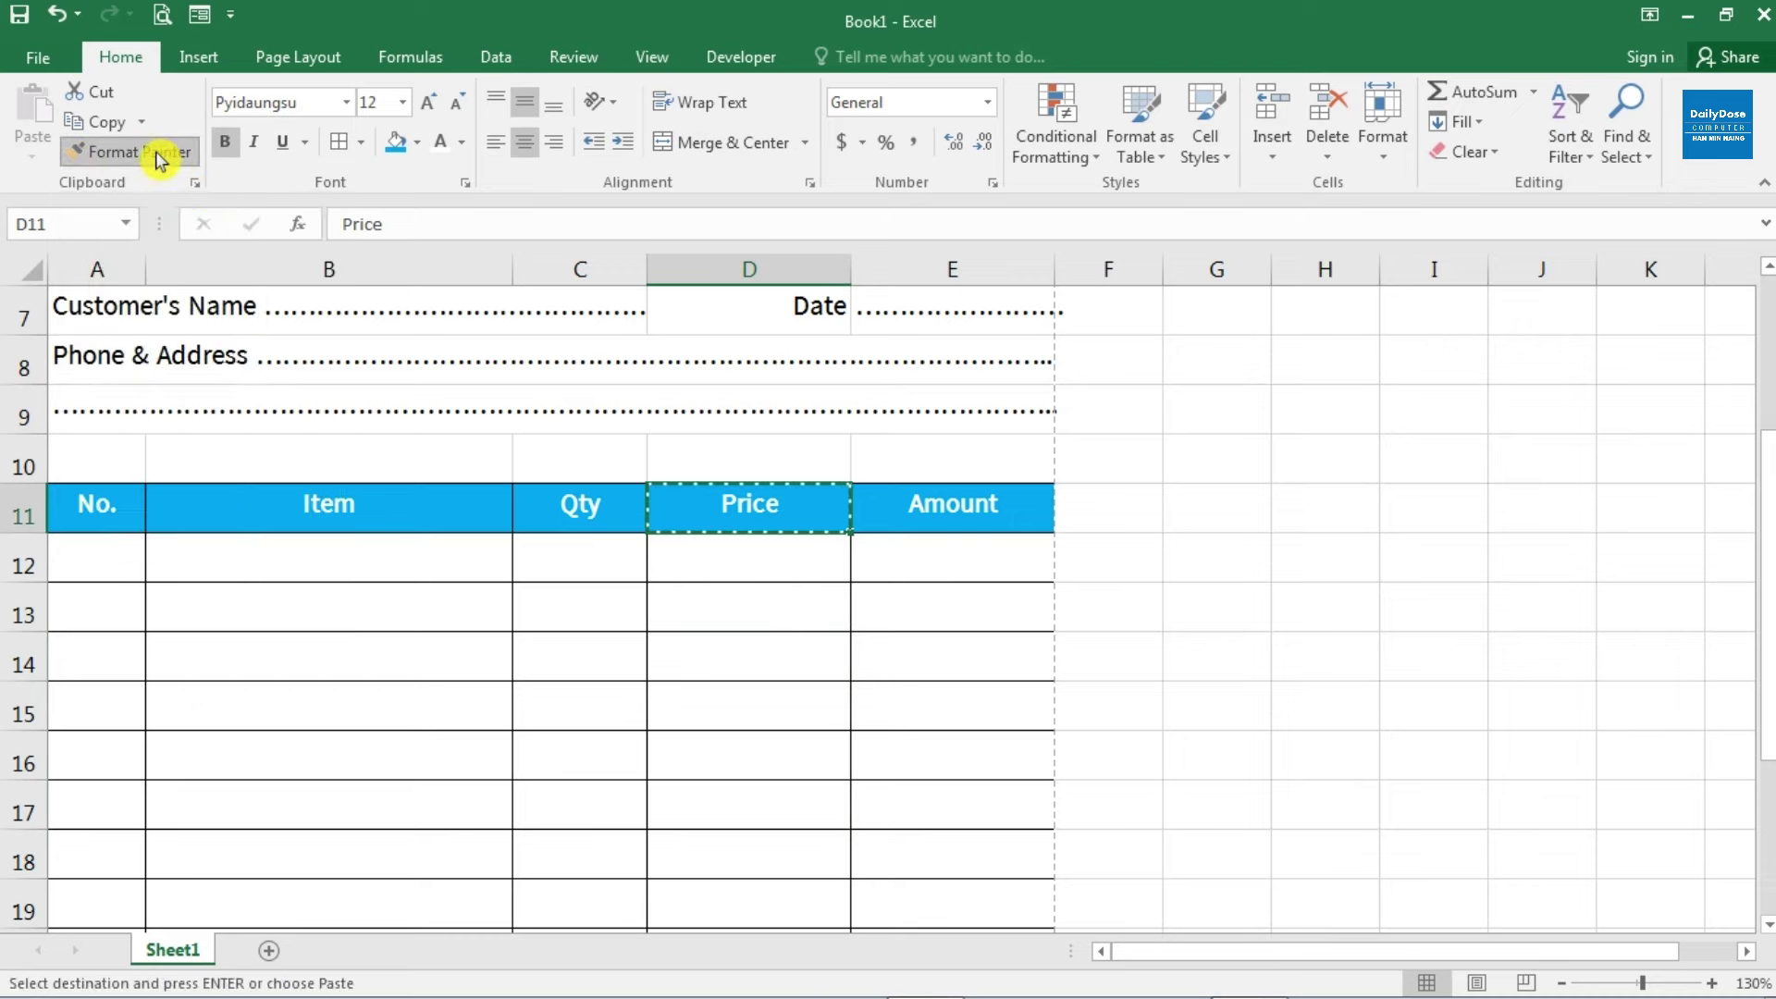
{"action": "scroll", "coordinate": [586, 435], "scroll_direction": "down", "scroll_amount": 3}
{"action": "scroll", "coordinate": [586, 437], "scroll_direction": "down", "scroll_amount": 1}
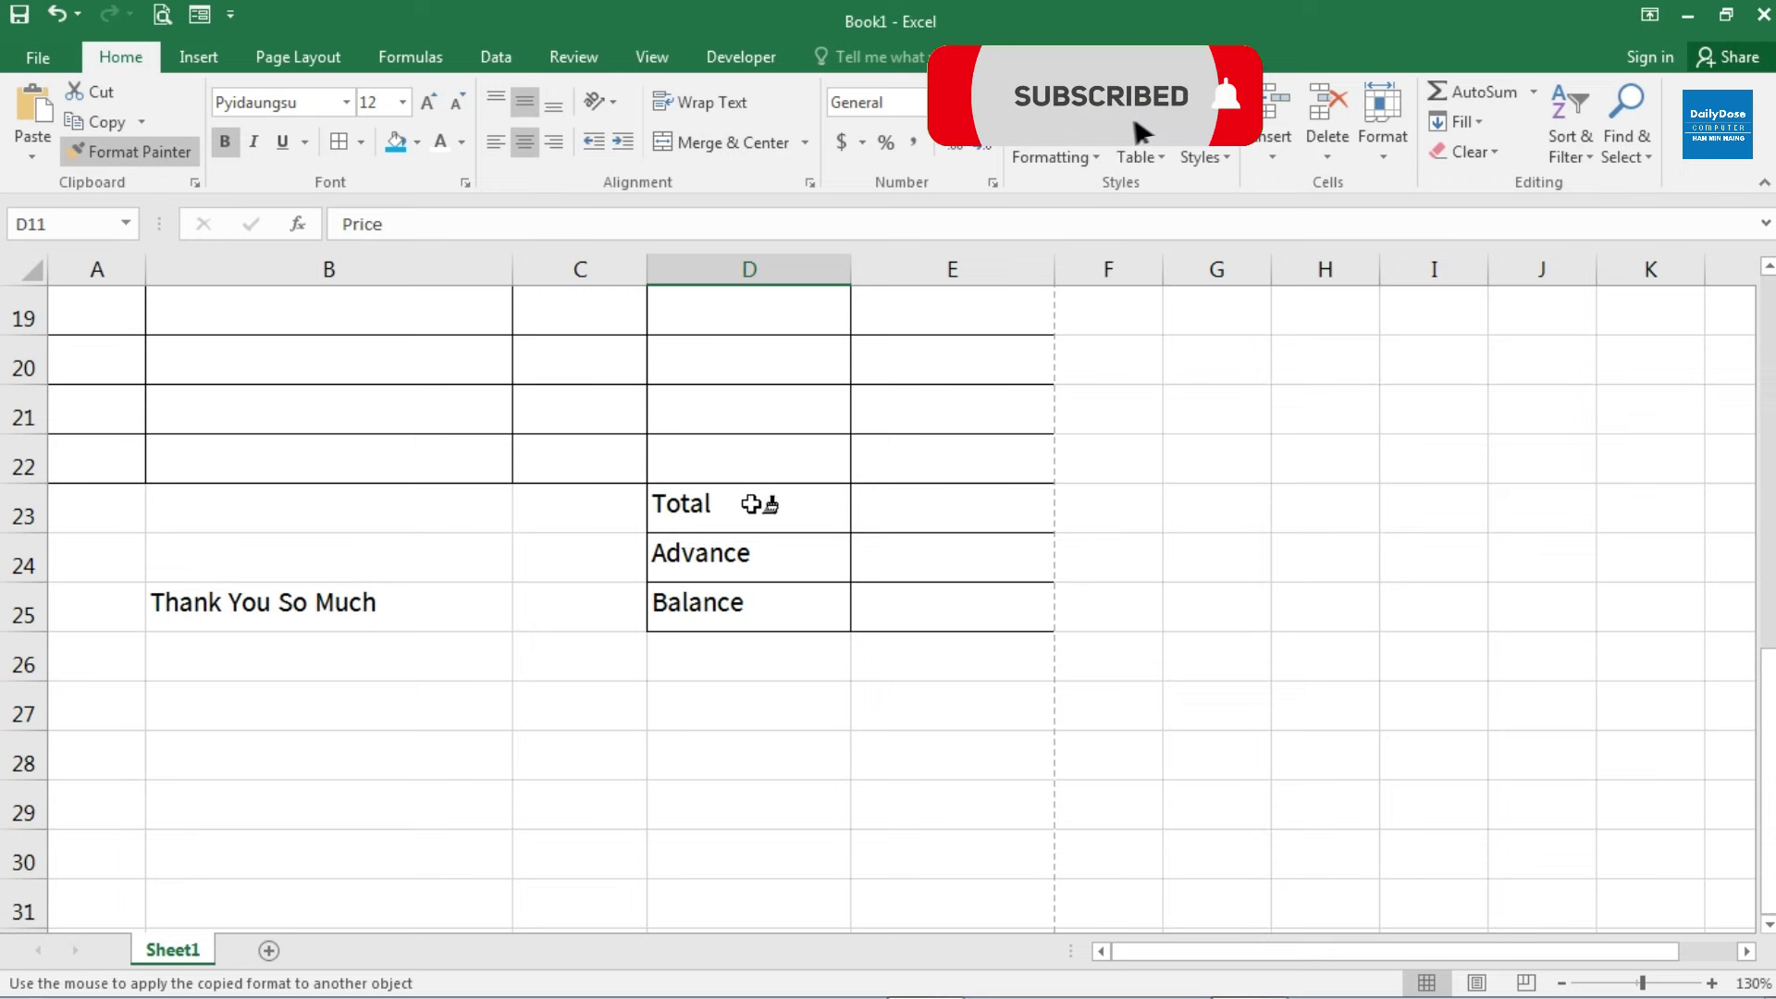
{"action": "left_click_drag", "start_coordinate": [753, 507], "coordinate": [757, 601]}
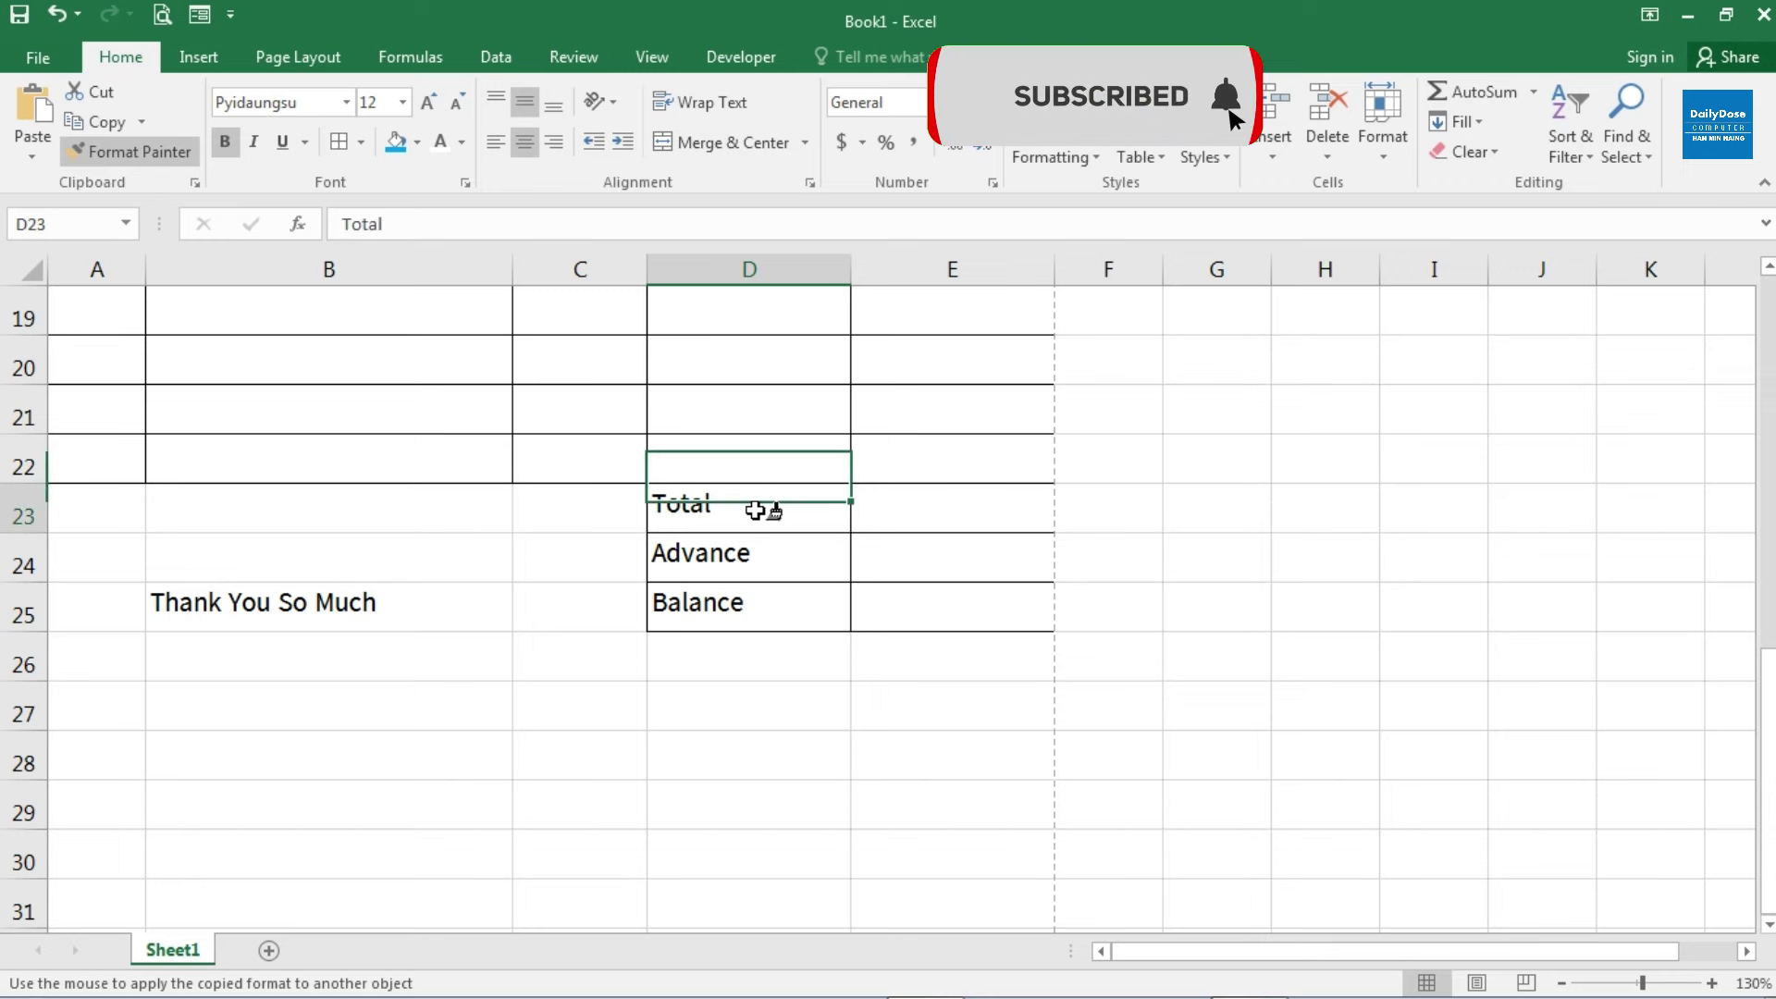
{"action": "left_click", "coordinate": [745, 588]}
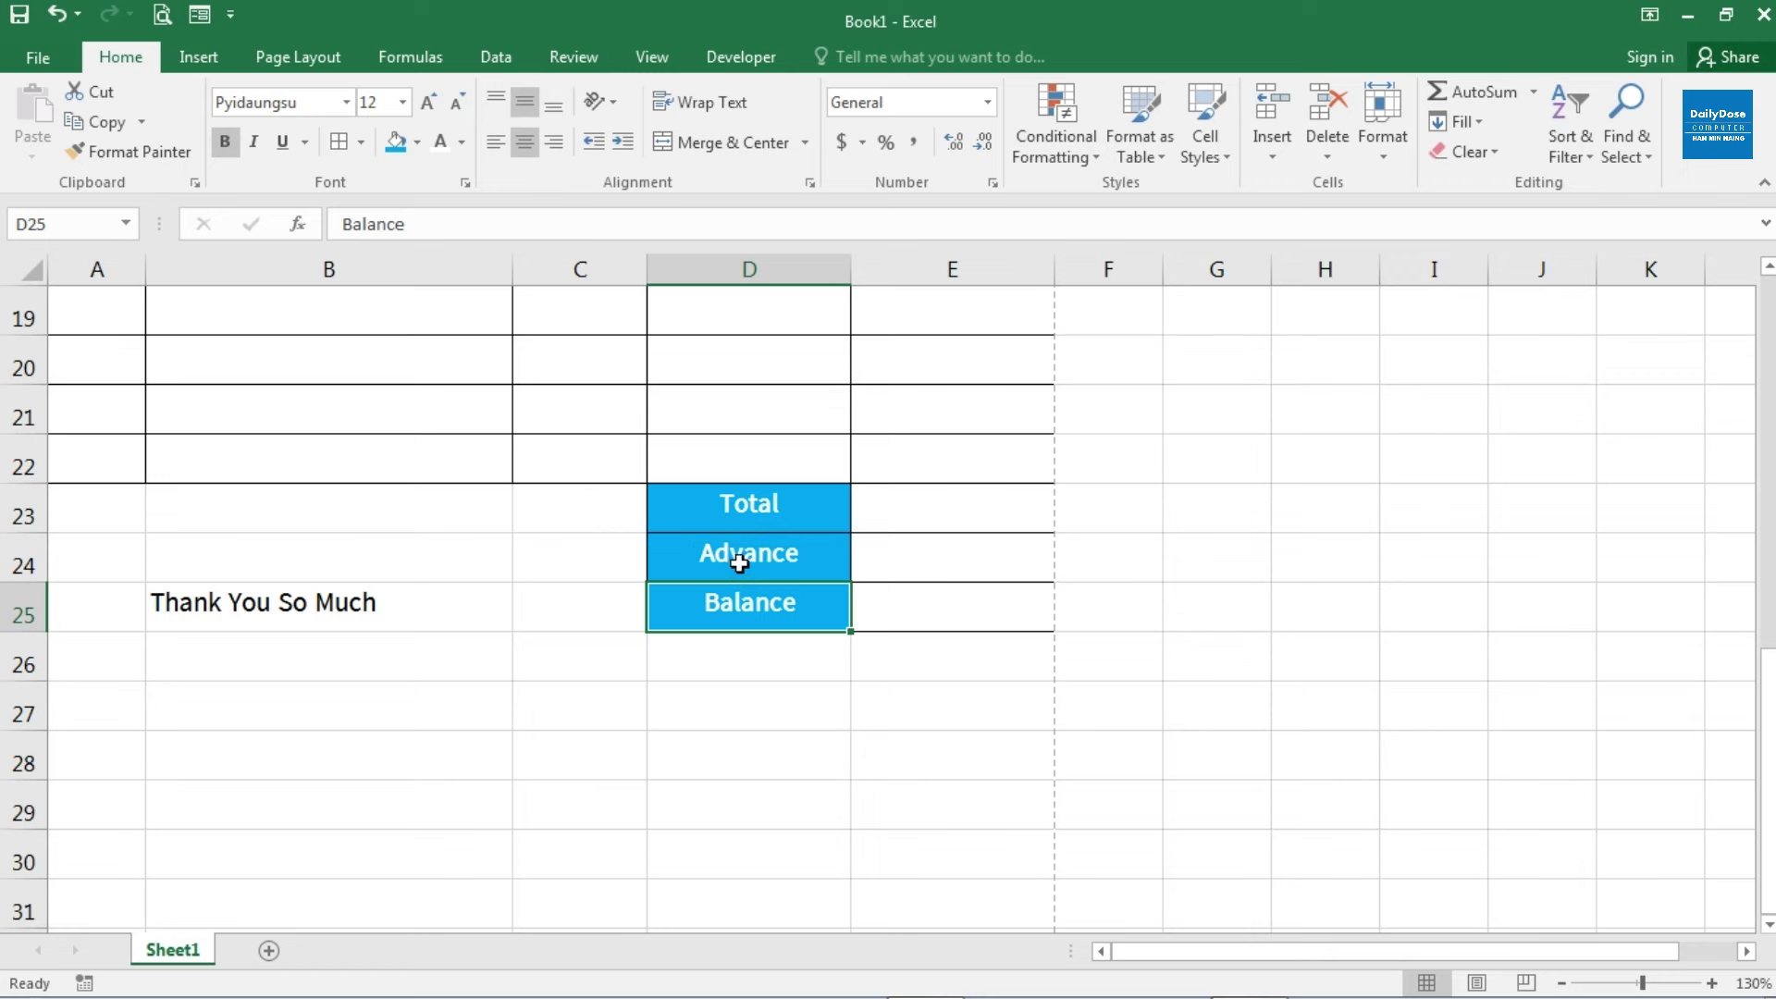
Make Thank You So Much bold, size 20, merged and centred over B24:B25.
{"action": "left_click", "coordinate": [361, 606]}
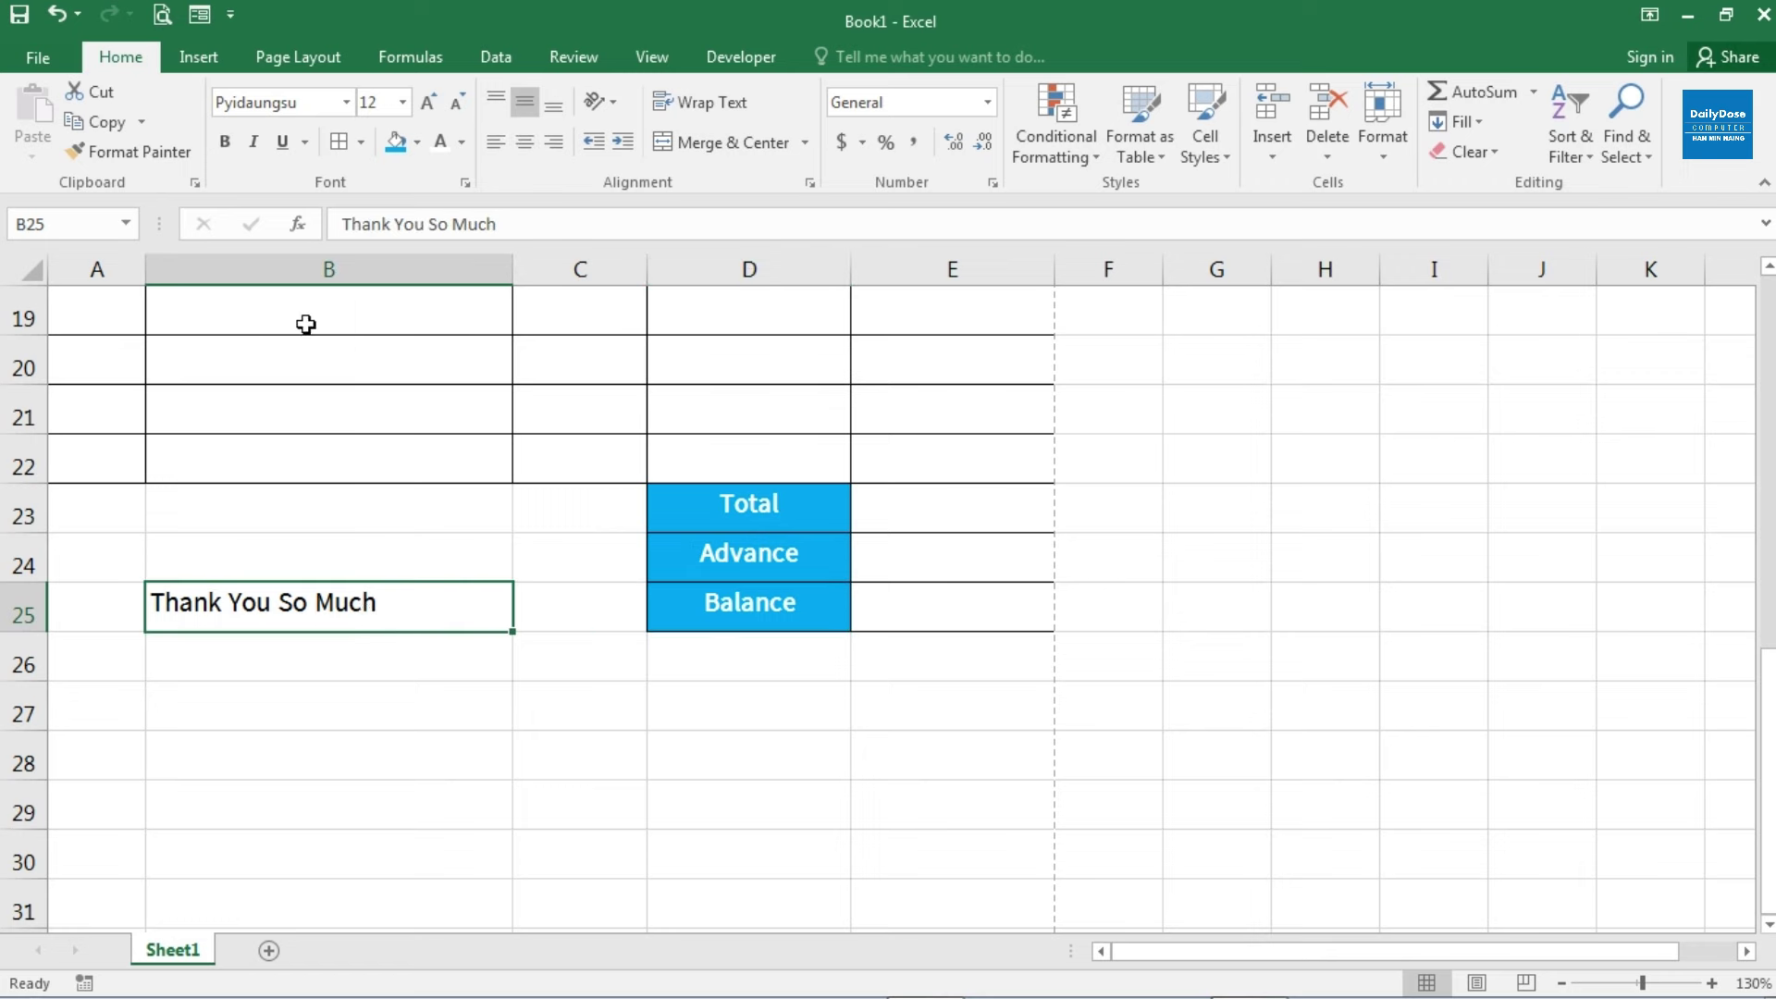
{"action": "left_click", "coordinate": [224, 143]}
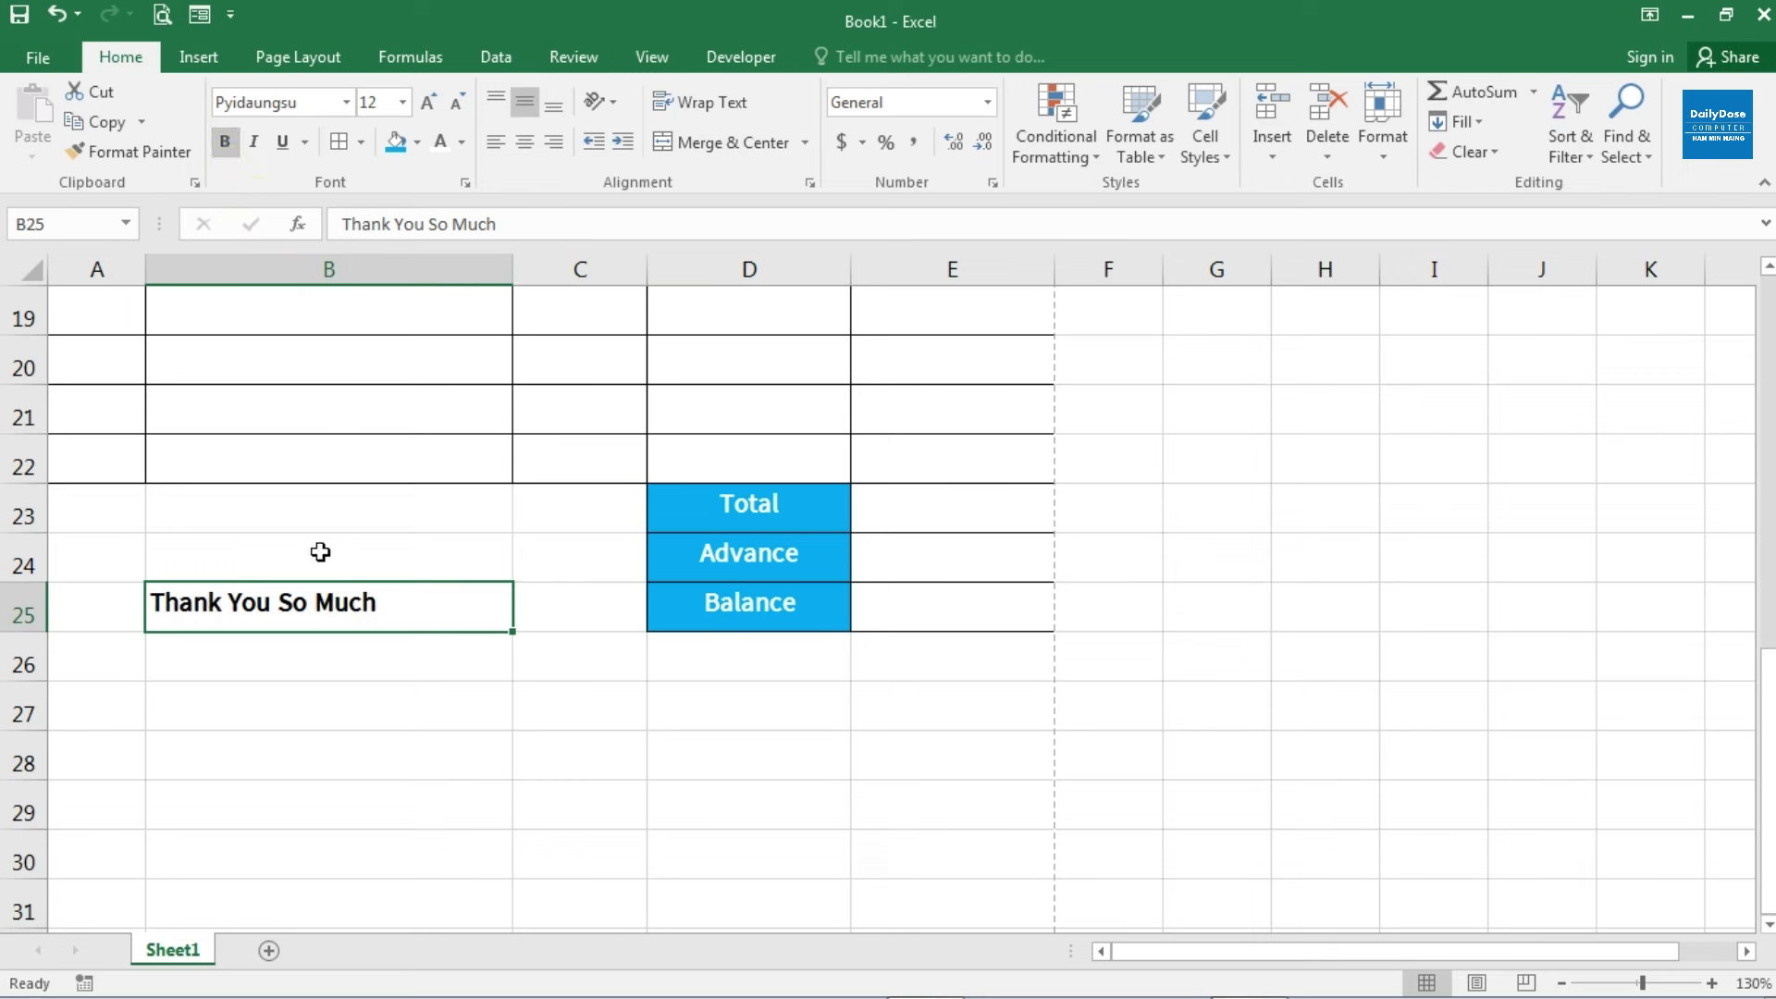
{"action": "left_click_drag", "start_coordinate": [320, 552], "coordinate": [351, 608]}
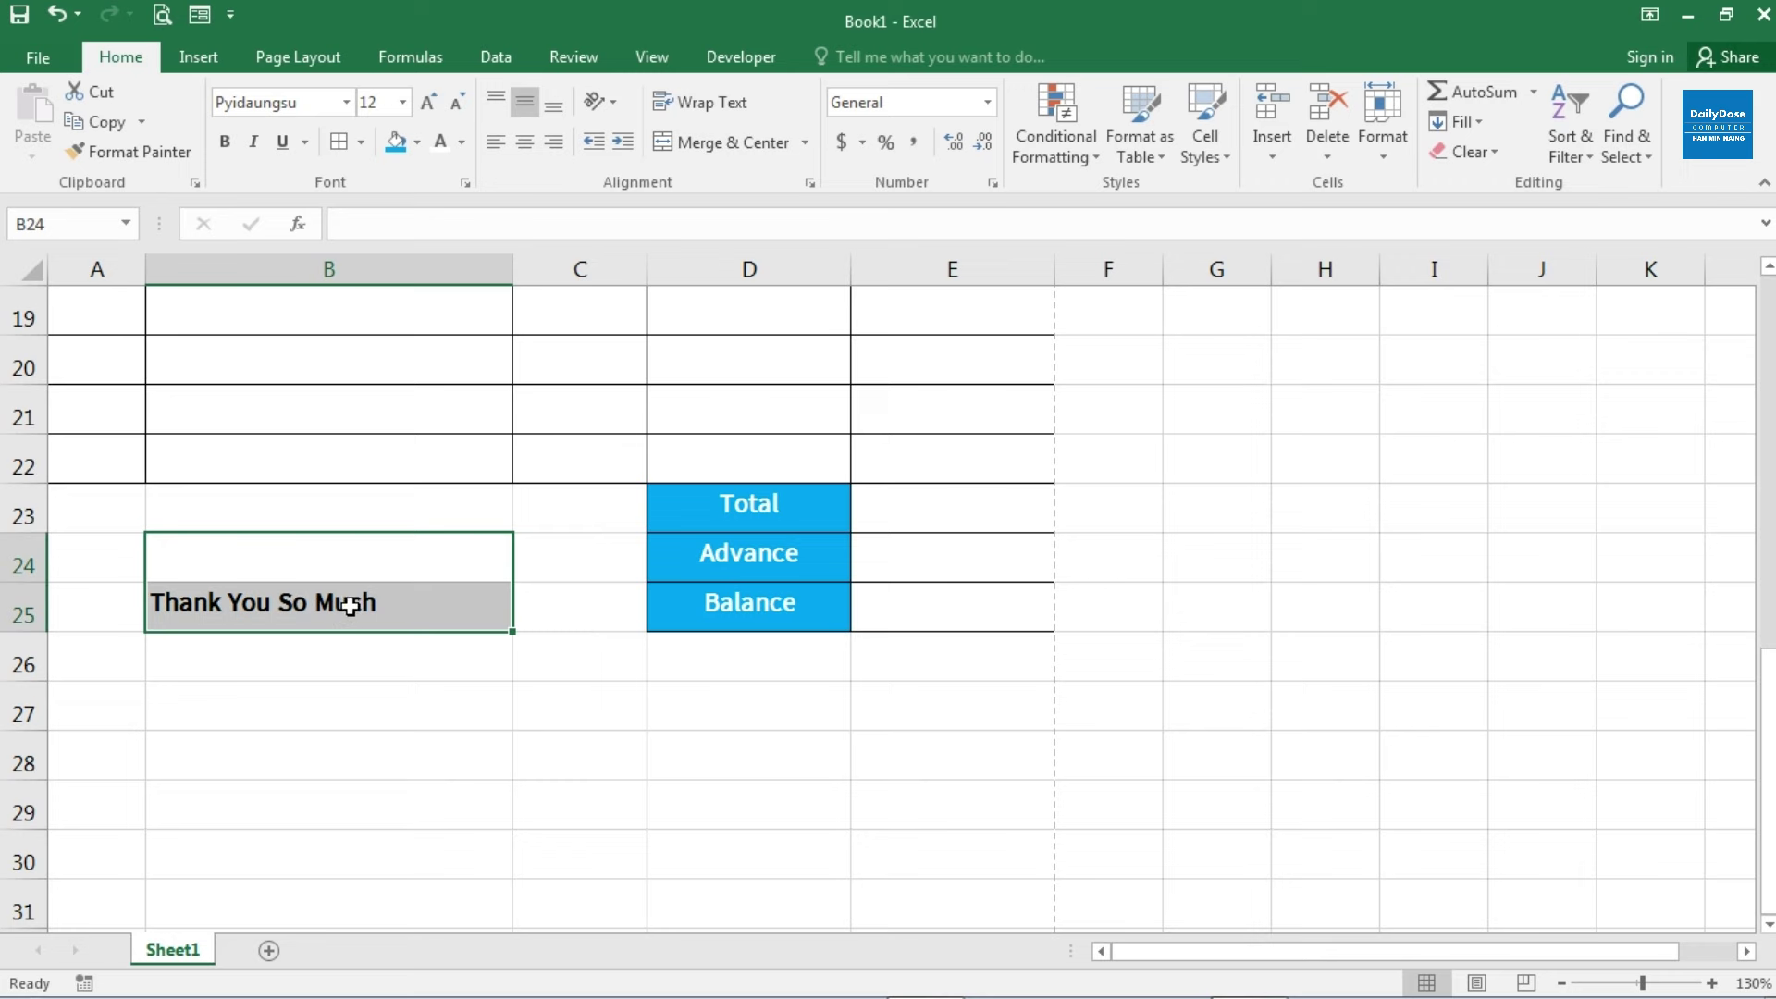
{"action": "left_click", "coordinate": [749, 150]}
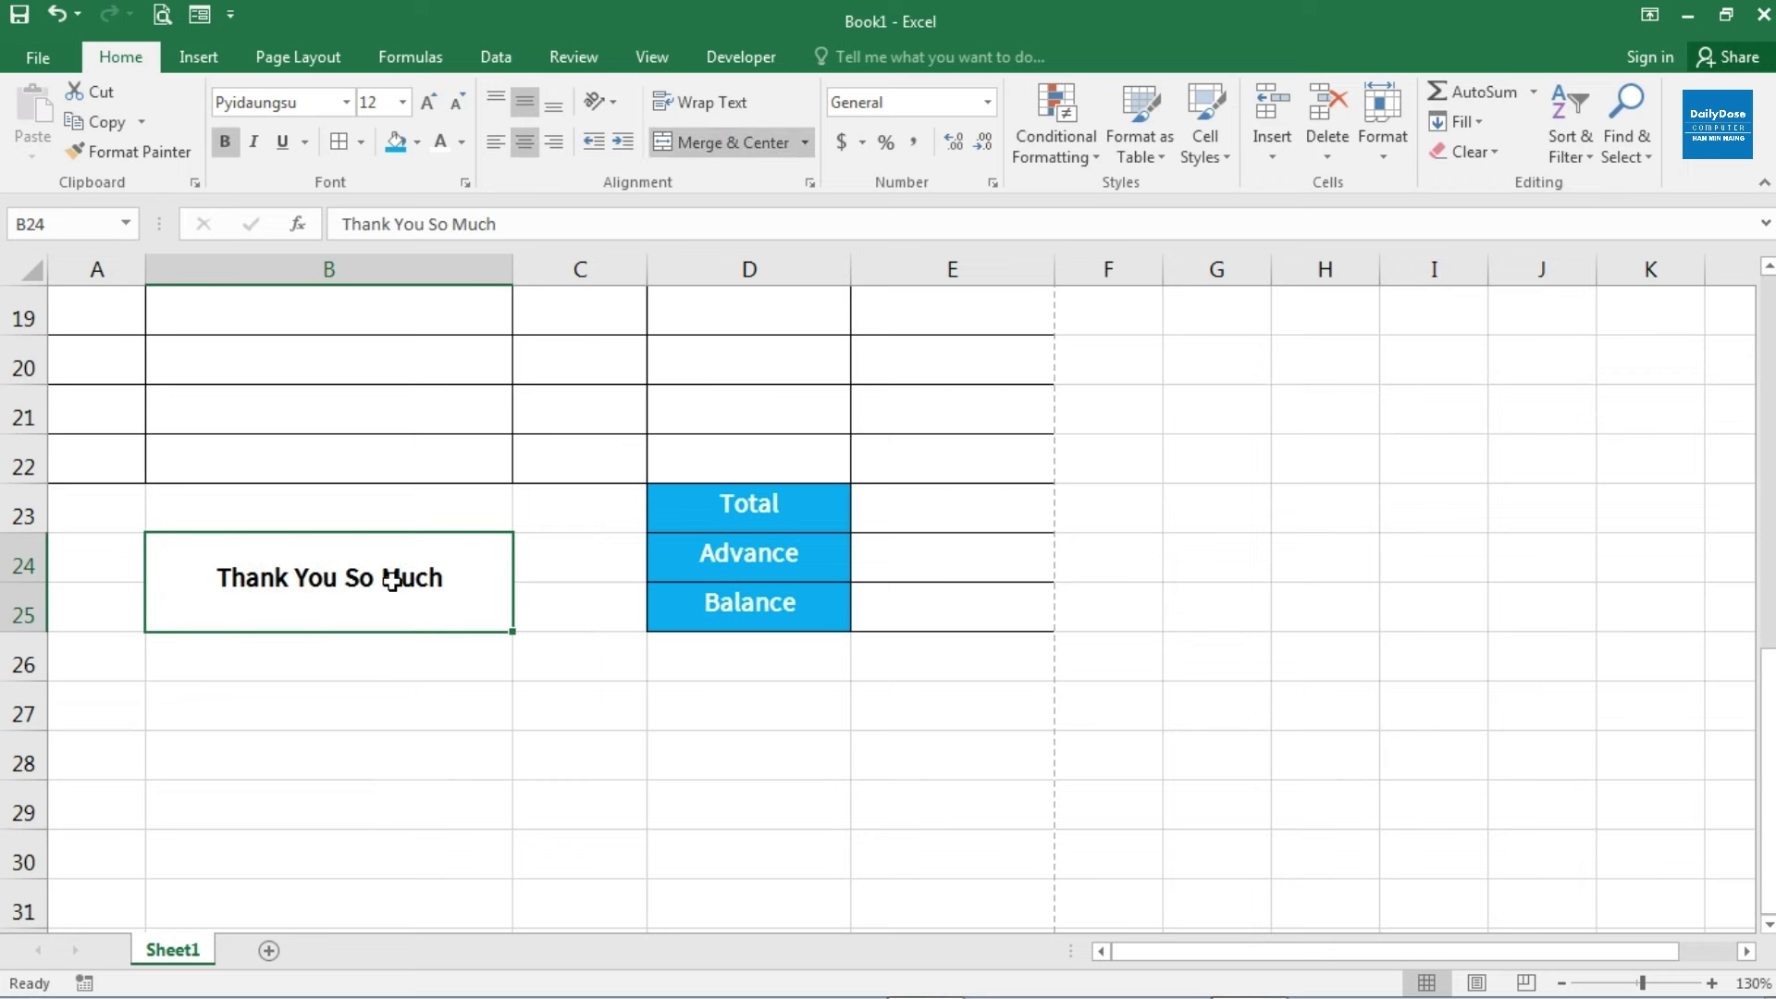
{"action": "left_click", "coordinate": [379, 101]}
{"action": "type", "text": "20"}
{"action": "key", "text": "Return"}
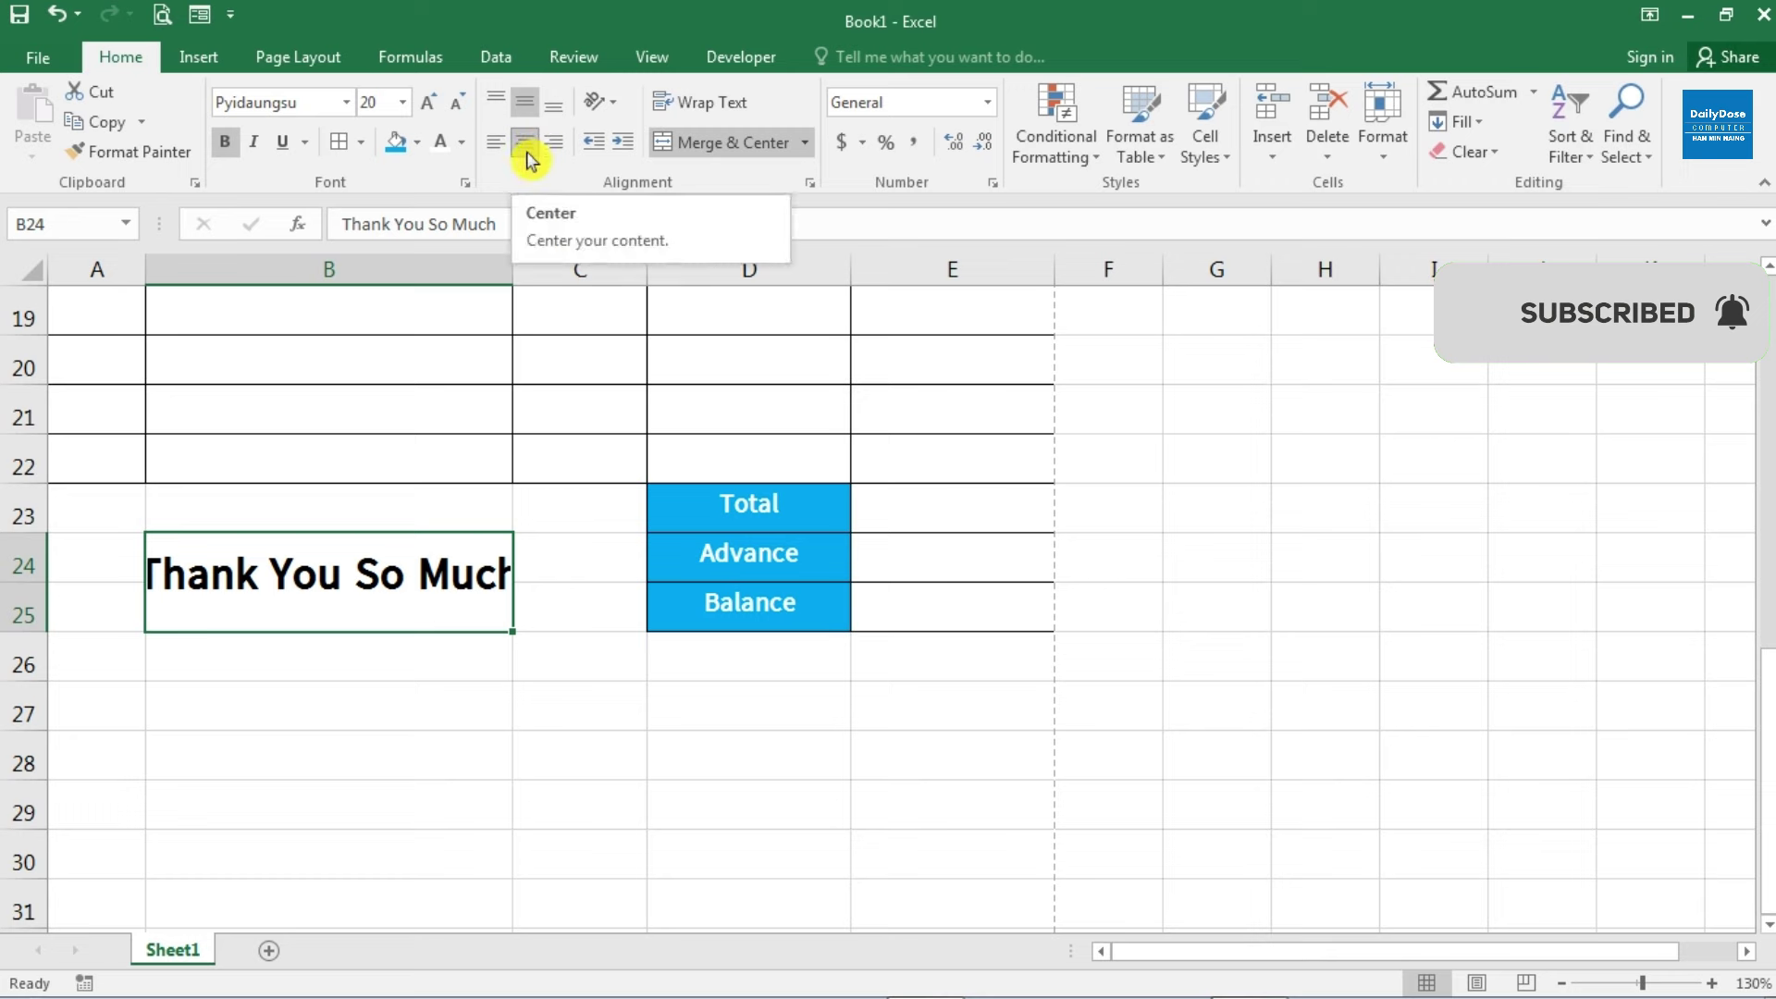
{"action": "left_click", "coordinate": [526, 144]}
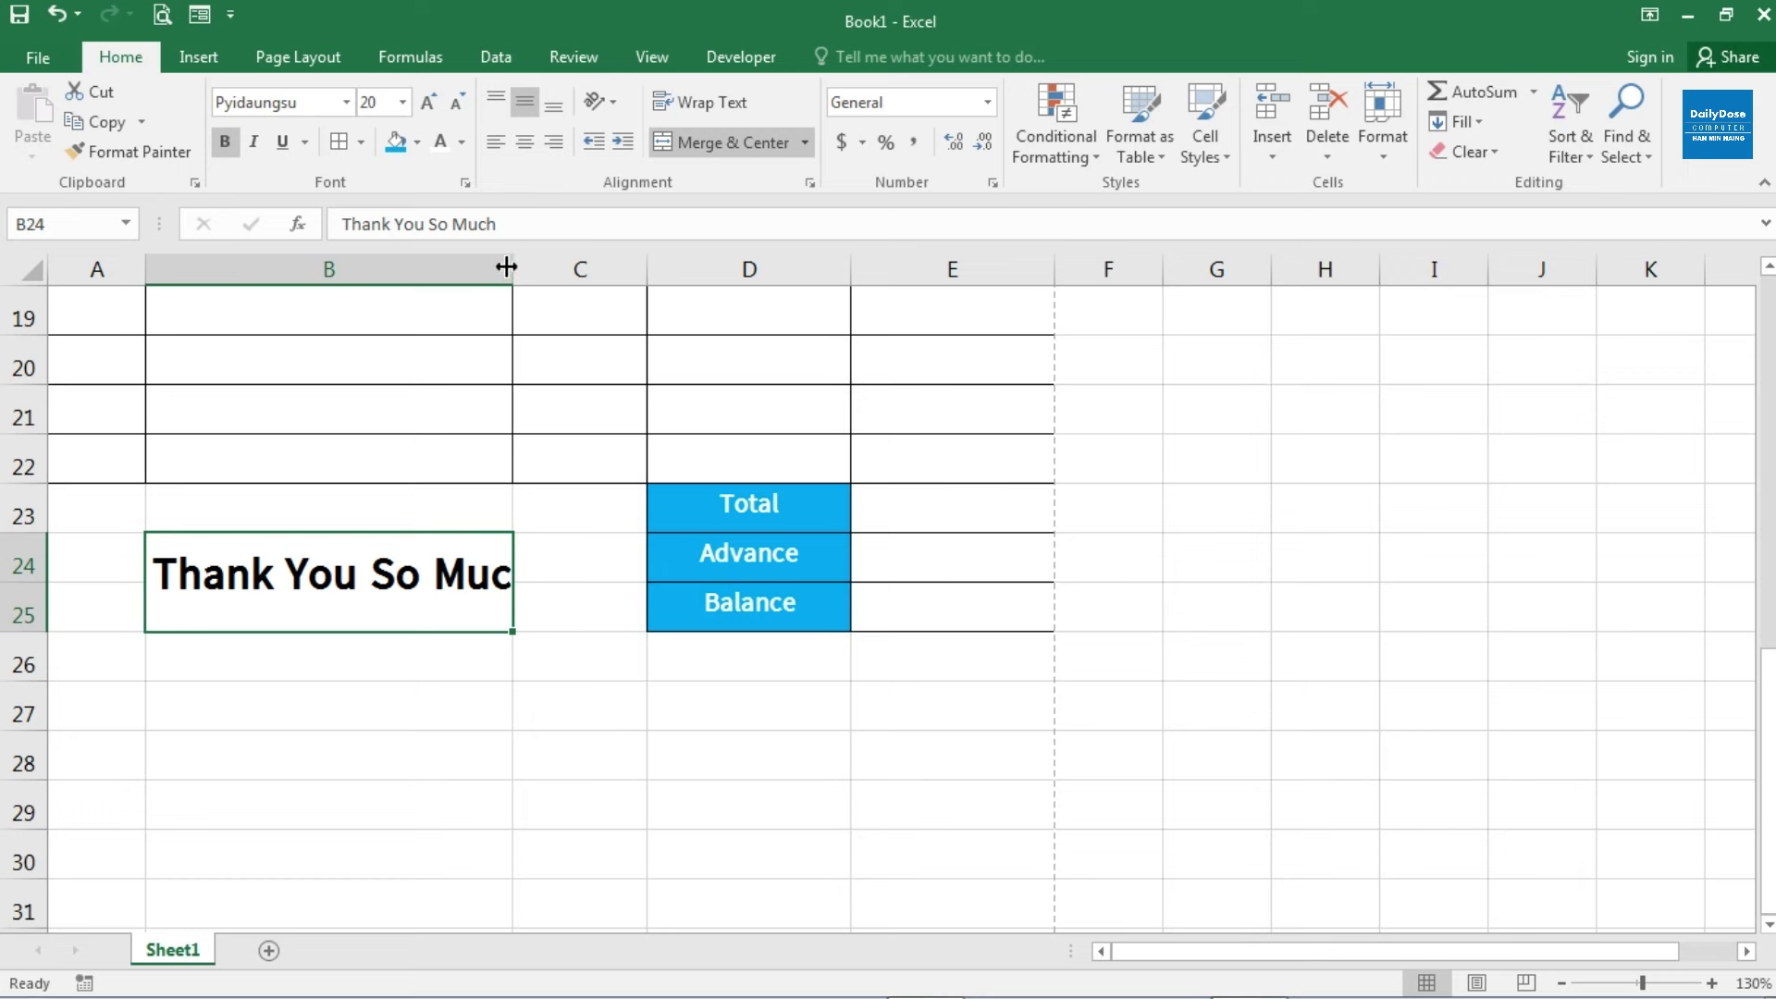
Widen column B to 32.43 and bring up the File Info page.
{"action": "left_click_drag", "start_coordinate": [513, 266], "coordinate": [534, 267]}
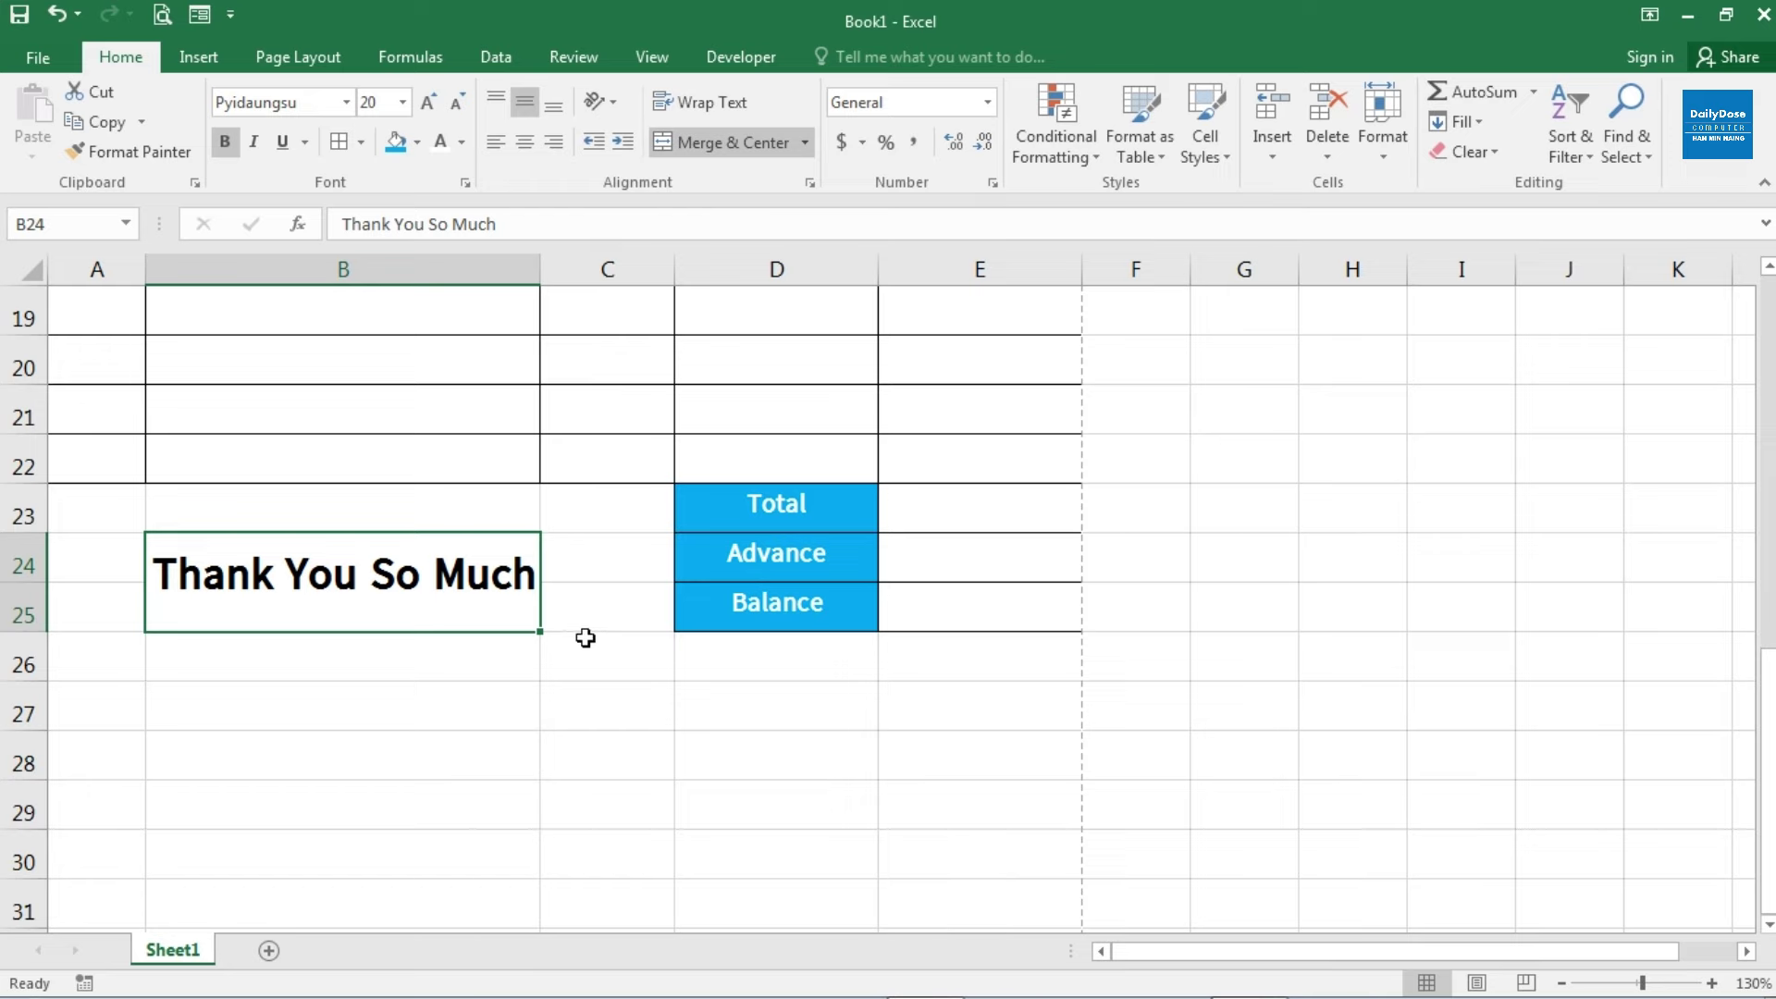
{"action": "left_click", "coordinate": [586, 608]}
{"action": "scroll", "coordinate": [592, 621], "scroll_direction": "up", "scroll_amount": 2}
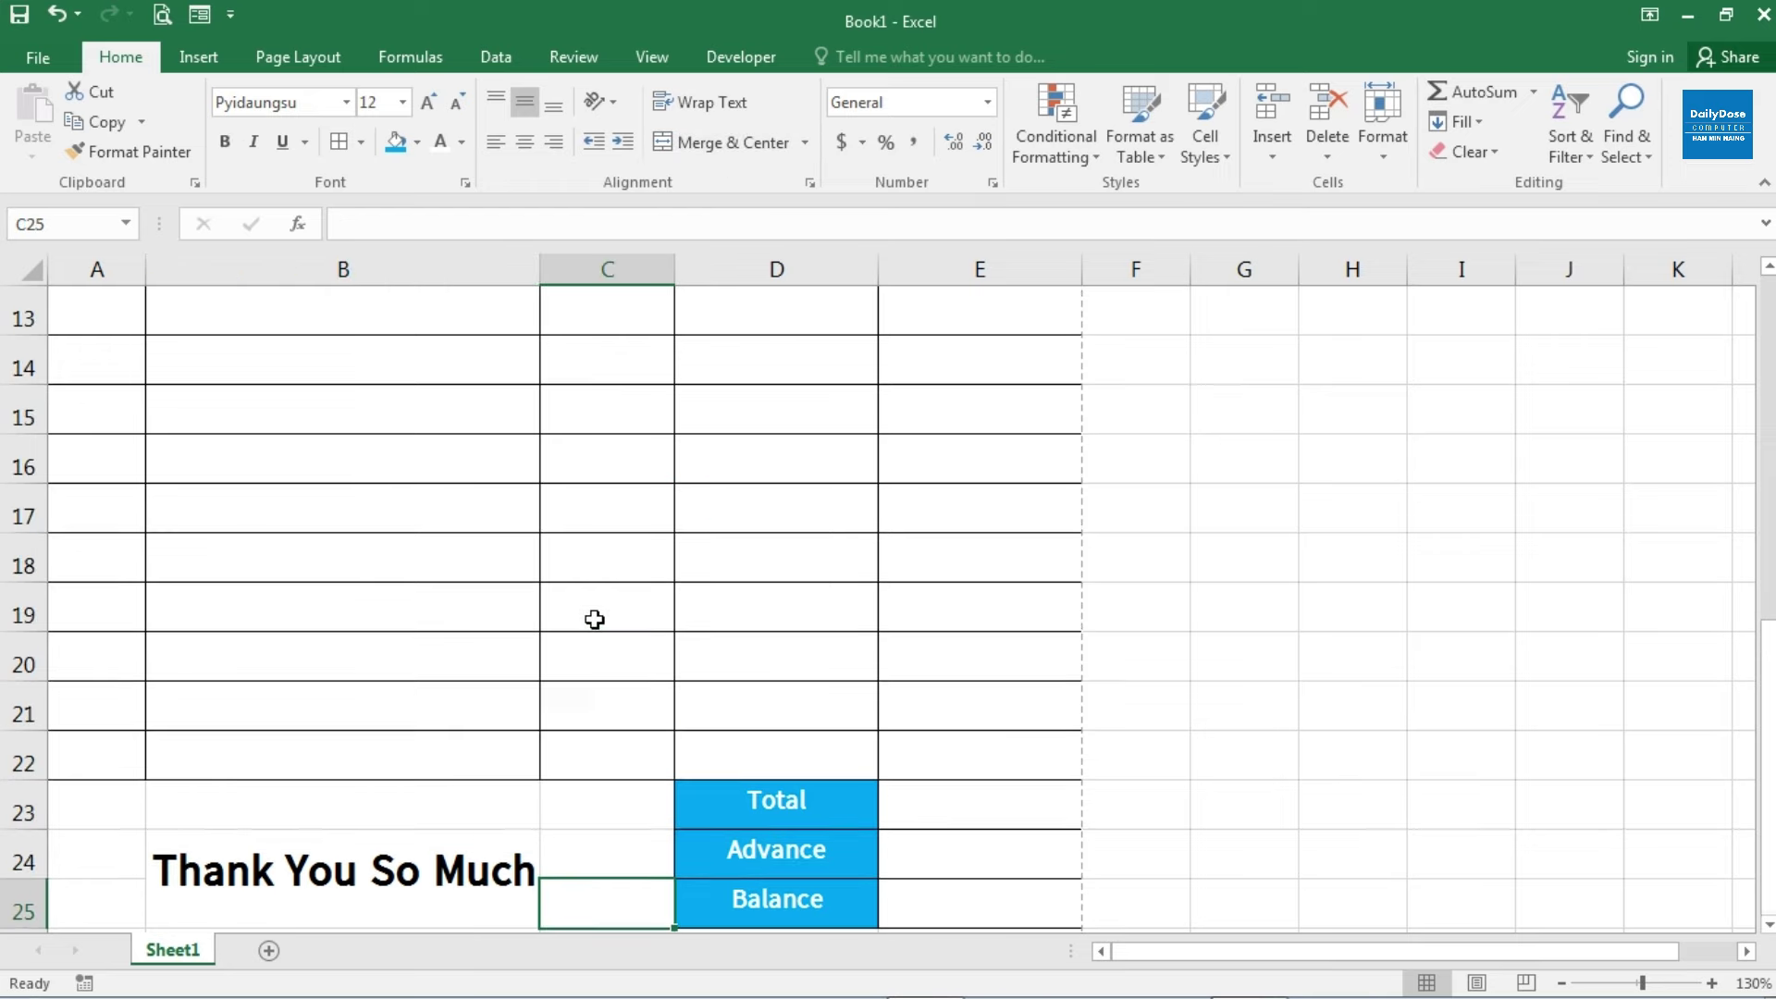
{"action": "scroll", "coordinate": [592, 621], "scroll_direction": "up", "scroll_amount": 2}
{"action": "scroll", "coordinate": [592, 620], "scroll_direction": "up", "scroll_amount": 2}
{"action": "scroll", "coordinate": [595, 618], "scroll_direction": "down", "scroll_amount": 2}
{"action": "scroll", "coordinate": [595, 619], "scroll_direction": "up", "scroll_amount": 2}
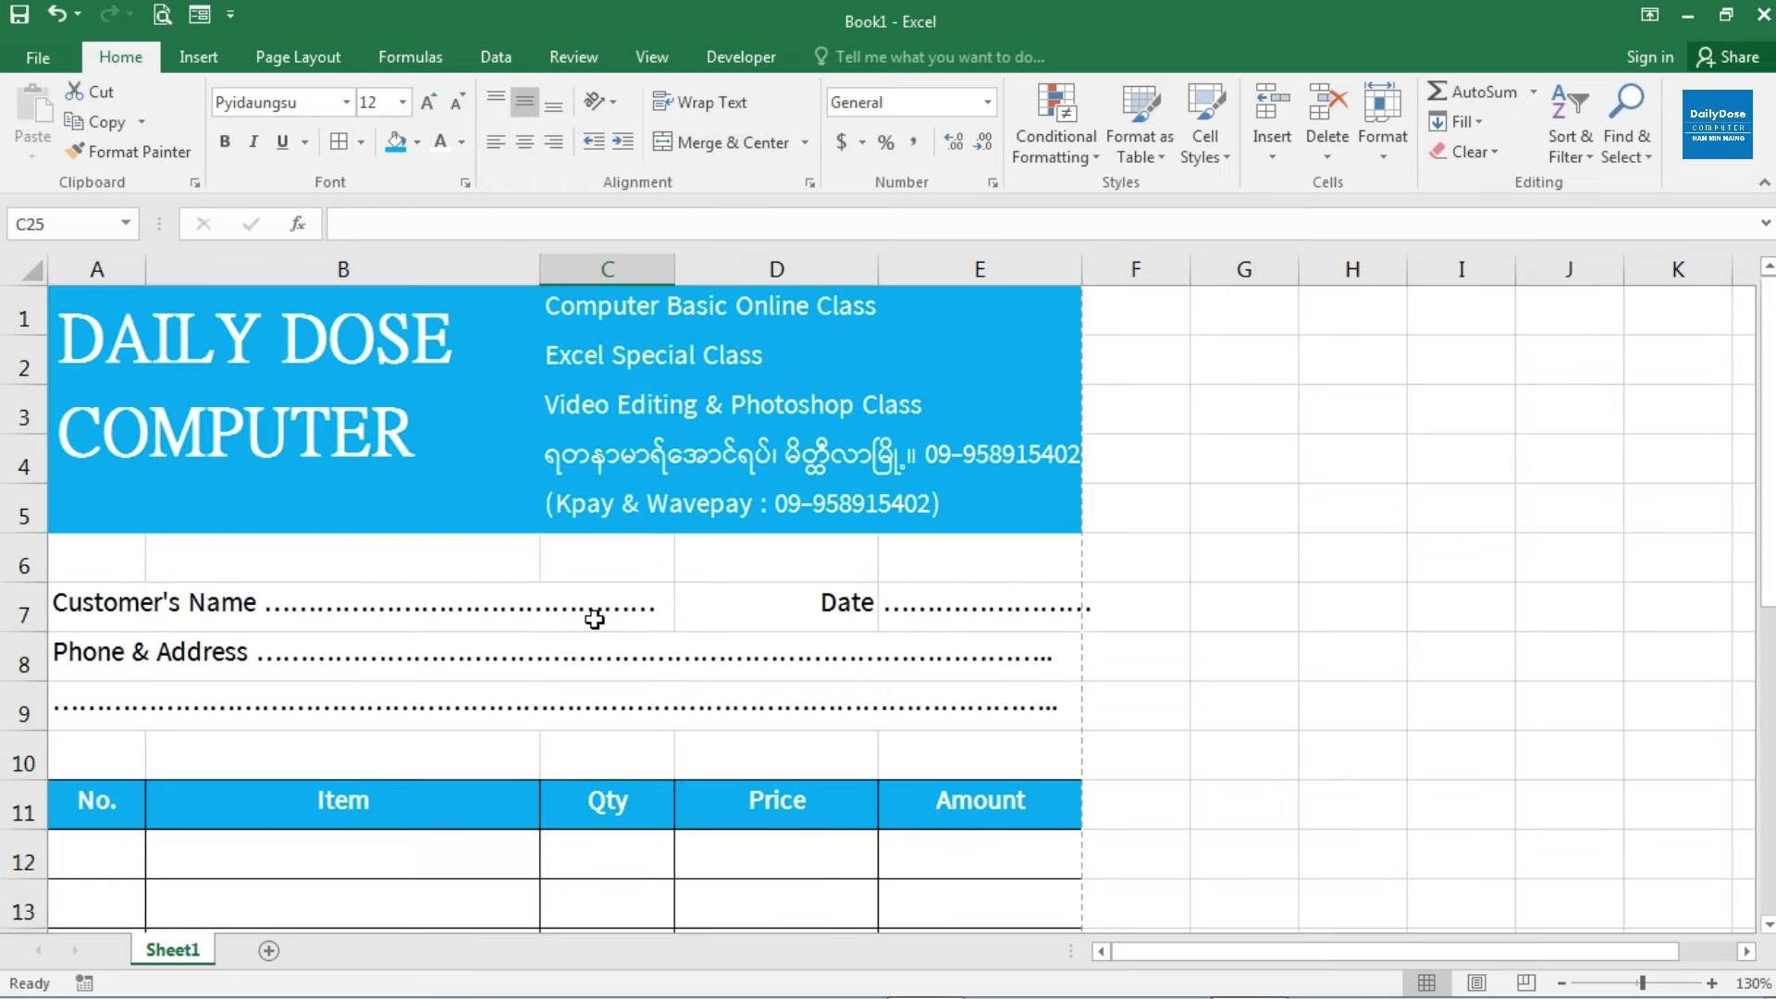
{"action": "scroll", "coordinate": [595, 618], "scroll_direction": "down", "scroll_amount": 1}
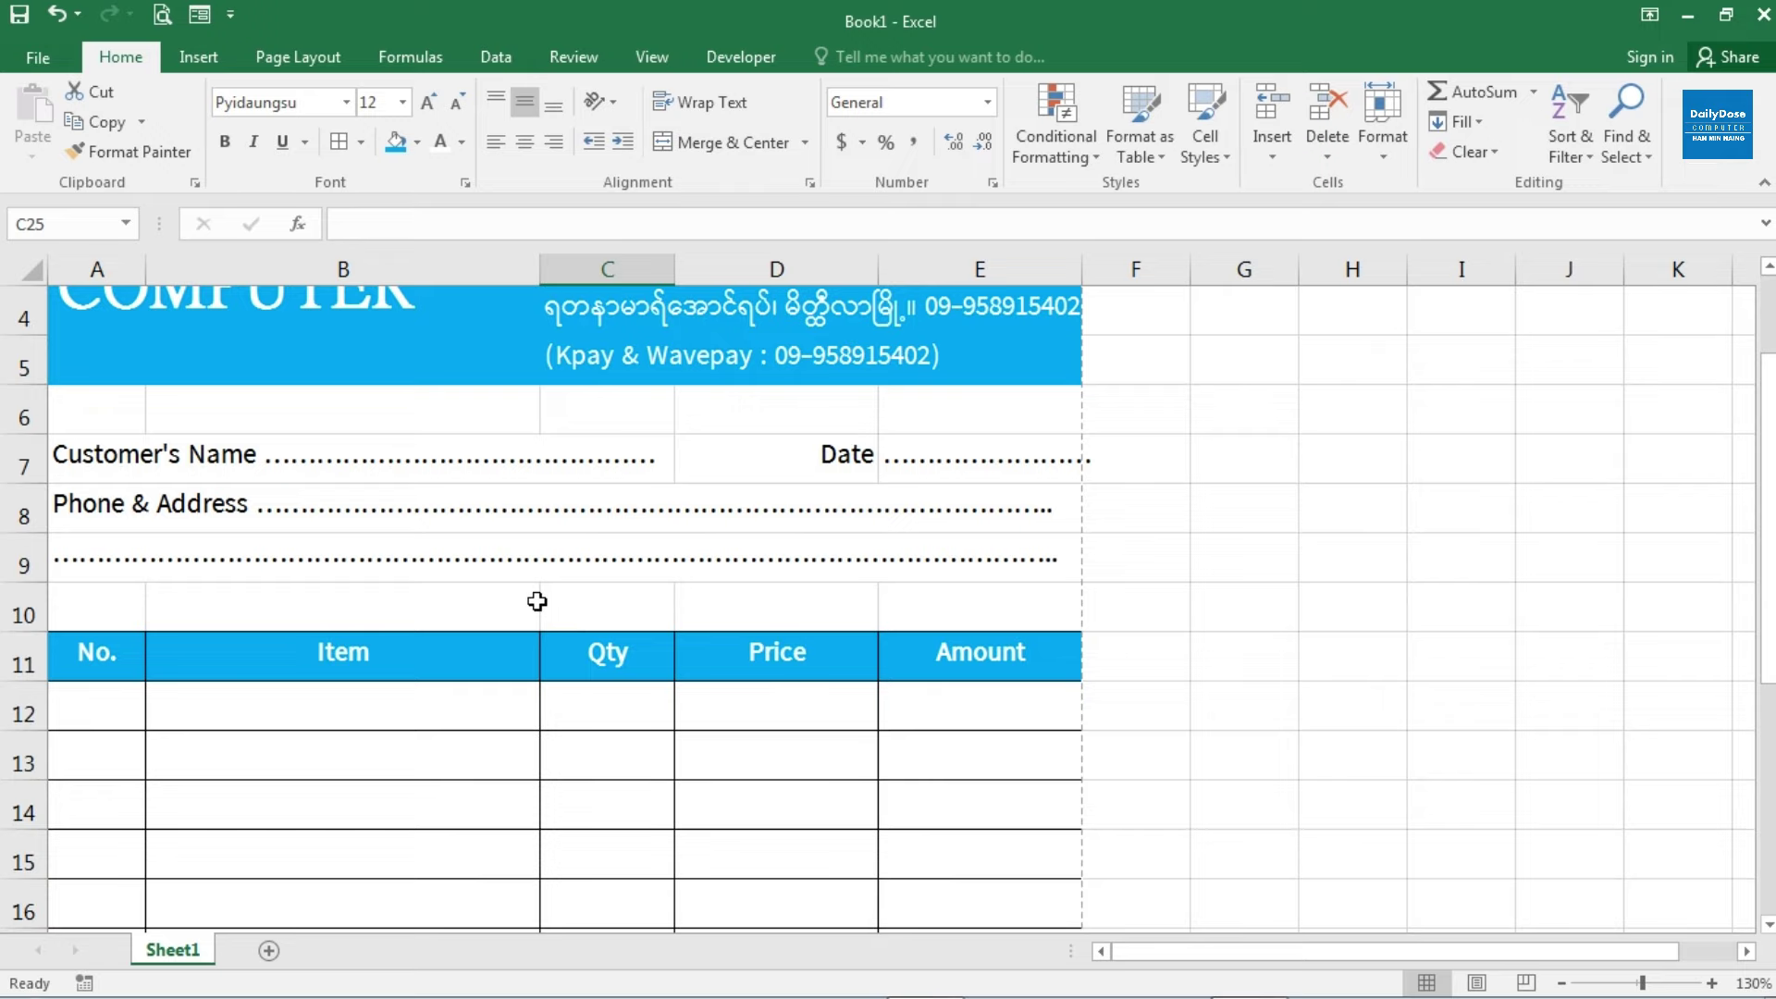
{"action": "left_click", "coordinate": [37, 58]}
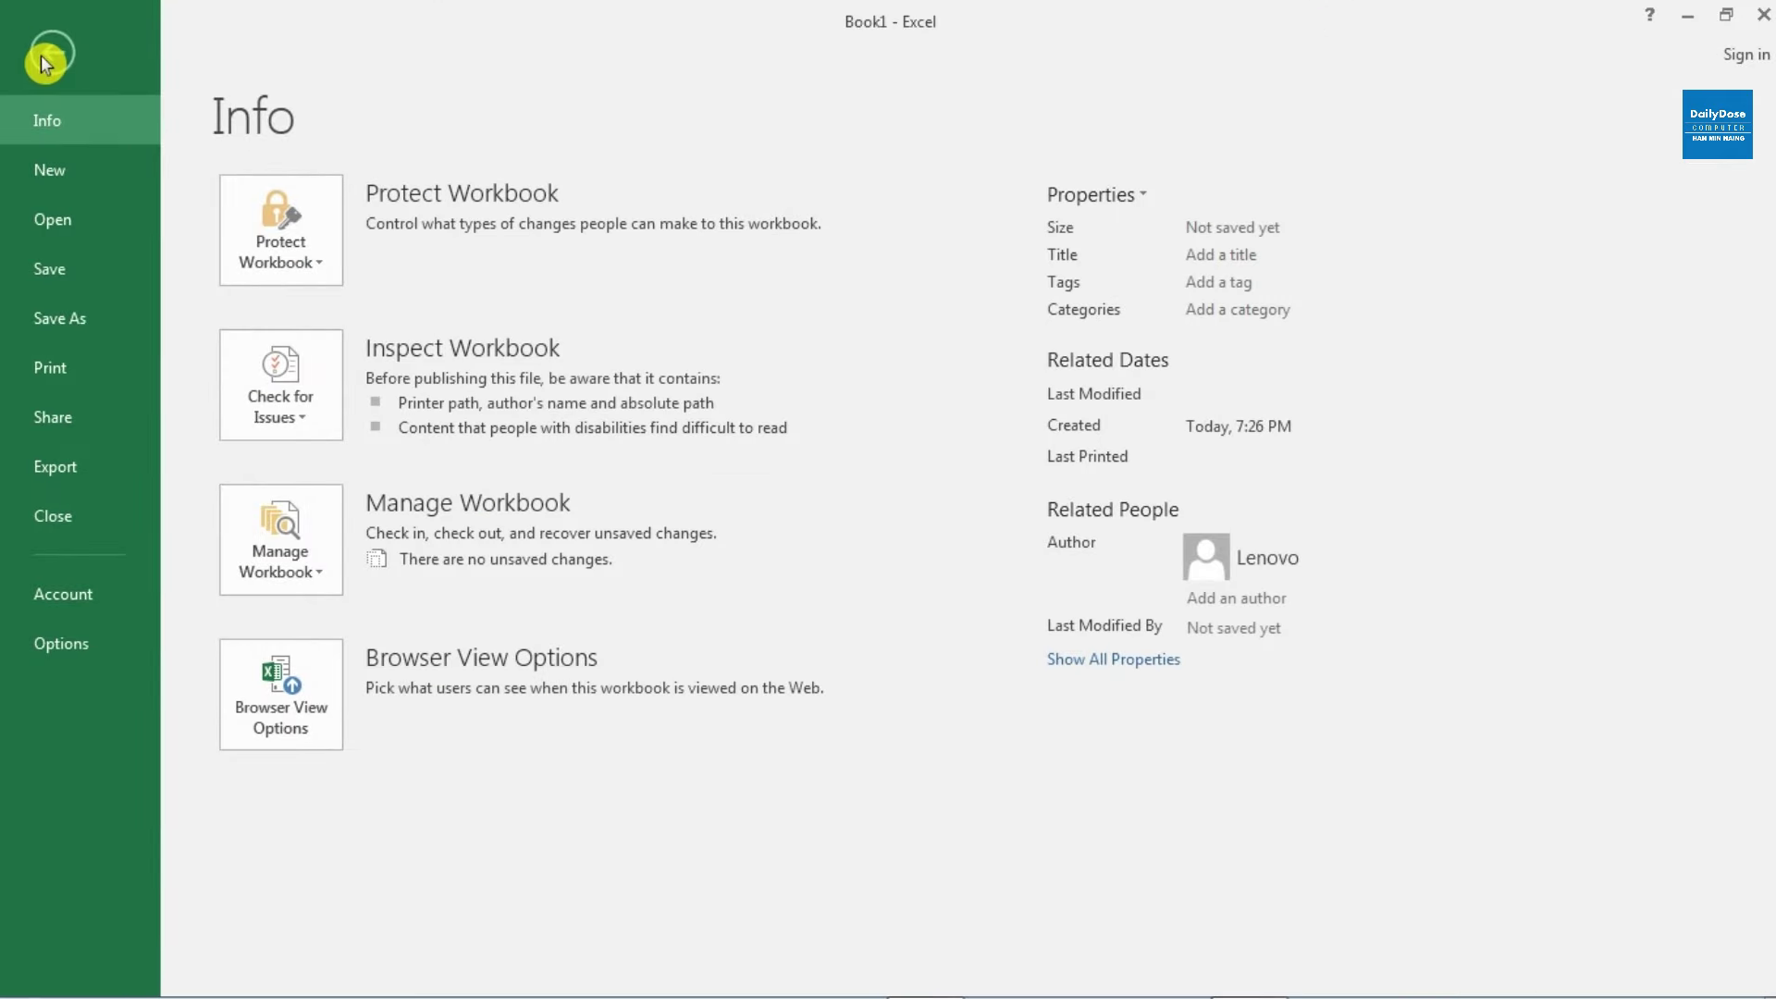
Preview the invoice in print view, confirm it fits one A4 portrait page, then return to Sheet1.
{"action": "left_click", "coordinate": [89, 372]}
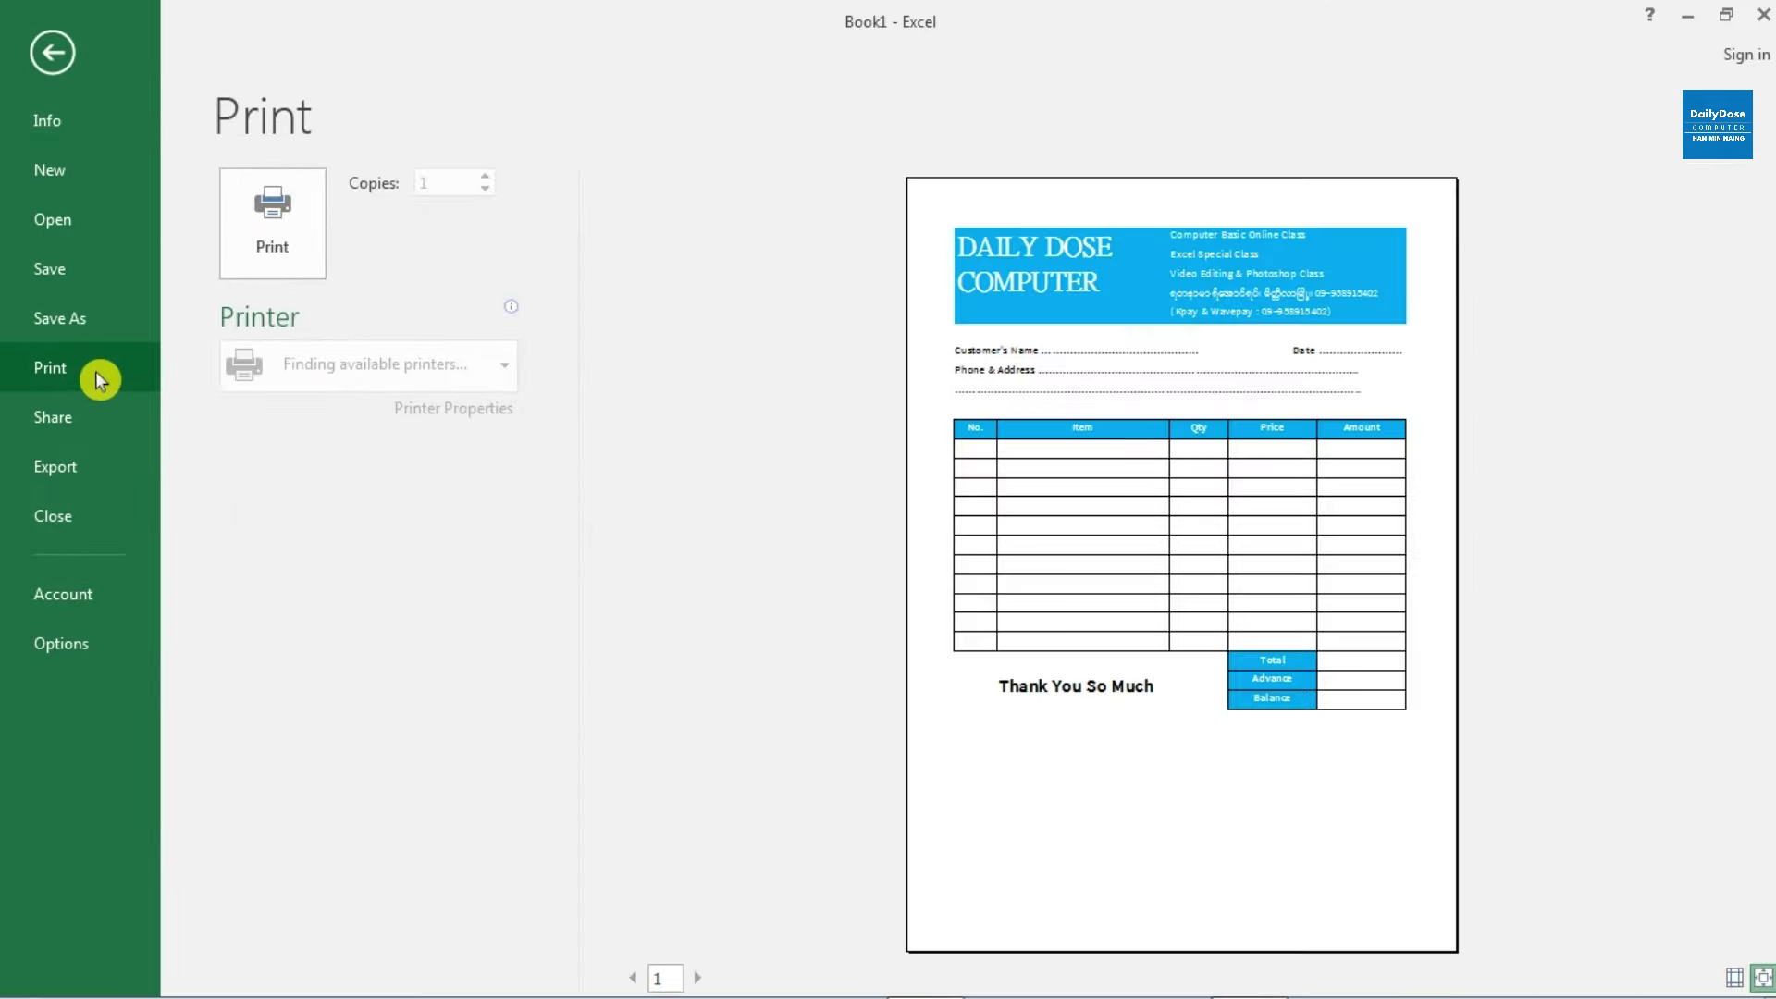
{"action": "left_click", "coordinate": [1355, 622]}
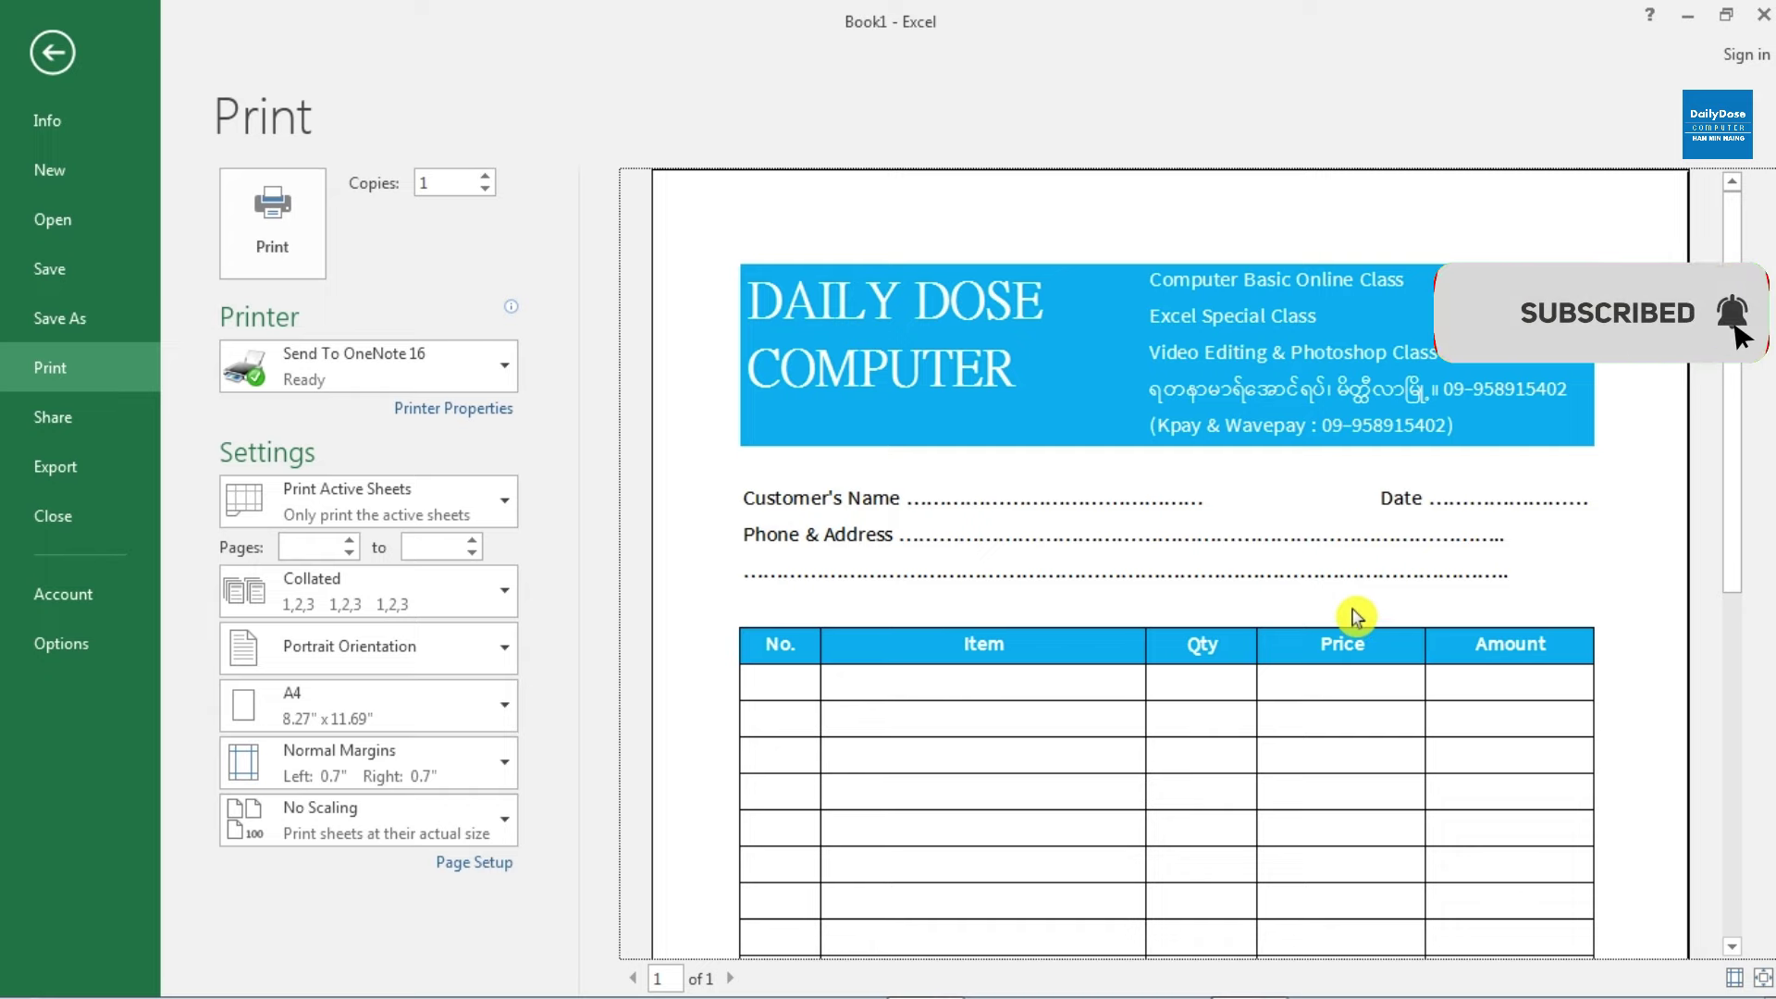
{"action": "scroll", "coordinate": [1351, 607], "scroll_direction": "down", "scroll_amount": 3}
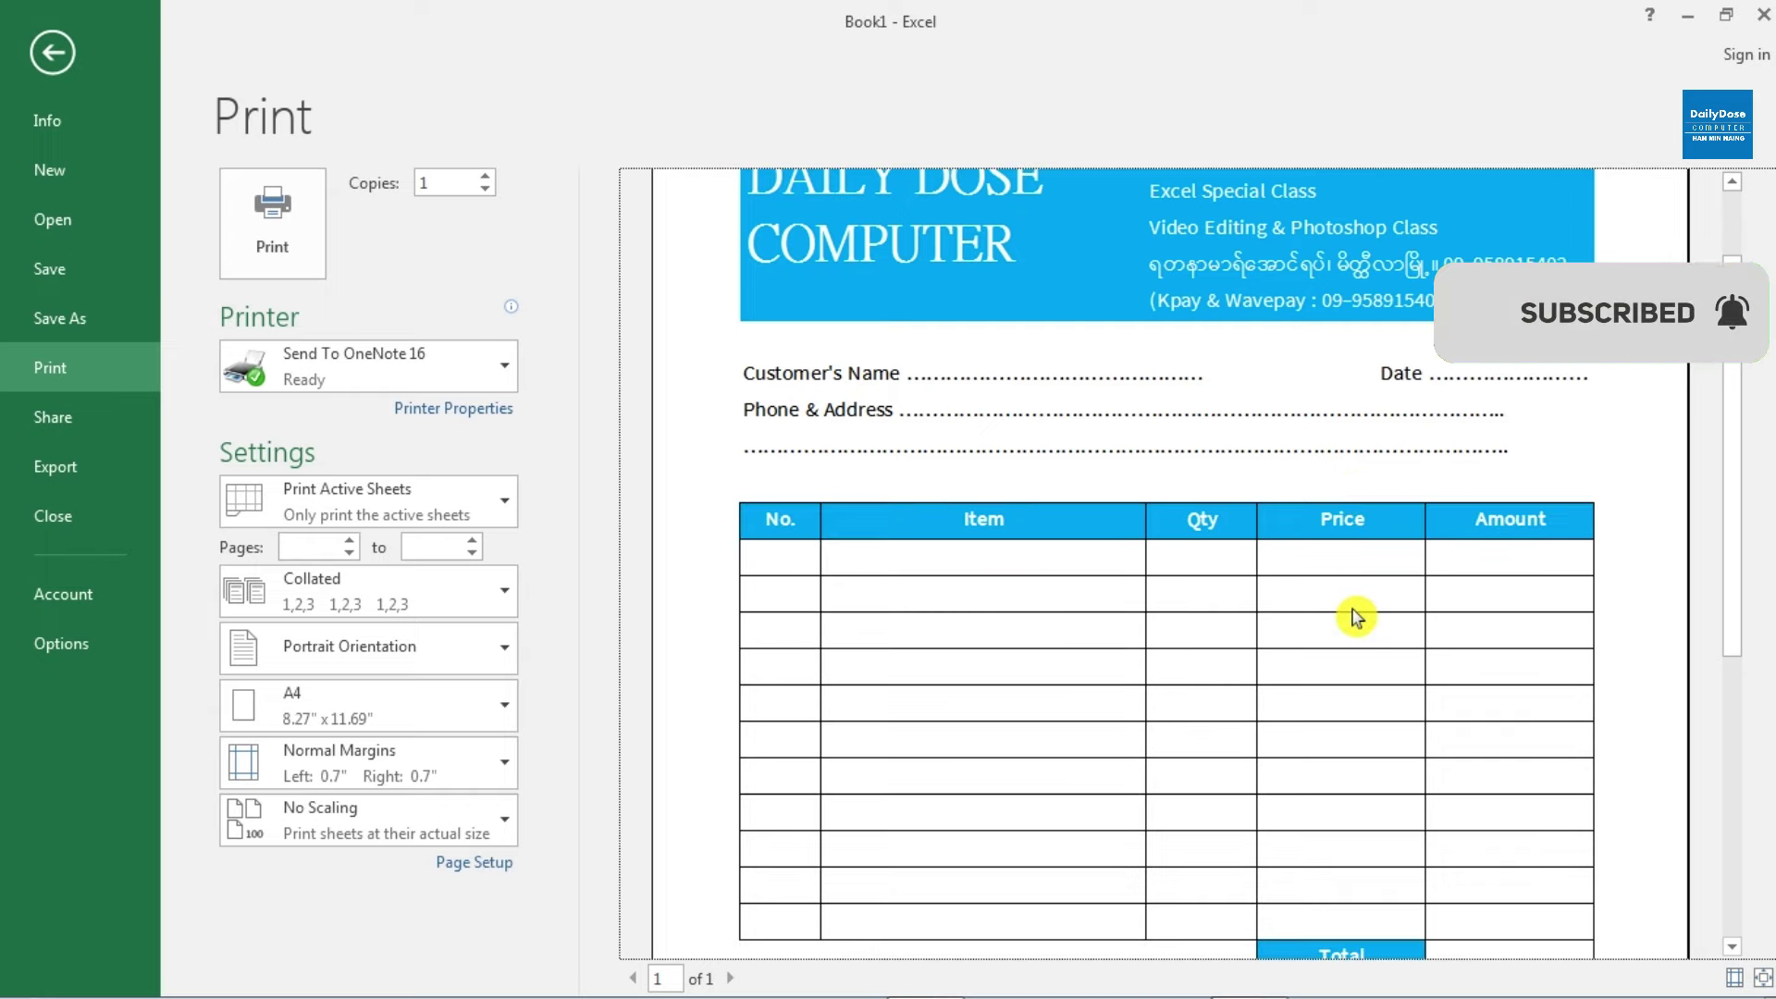
{"action": "scroll", "coordinate": [1355, 617], "scroll_direction": "down", "scroll_amount": 1}
{"action": "scroll", "coordinate": [1355, 617], "scroll_direction": "down", "scroll_amount": 3}
{"action": "scroll", "coordinate": [1355, 617], "scroll_direction": "down", "scroll_amount": 1}
{"action": "scroll", "coordinate": [1355, 617], "scroll_direction": "down", "scroll_amount": 1}
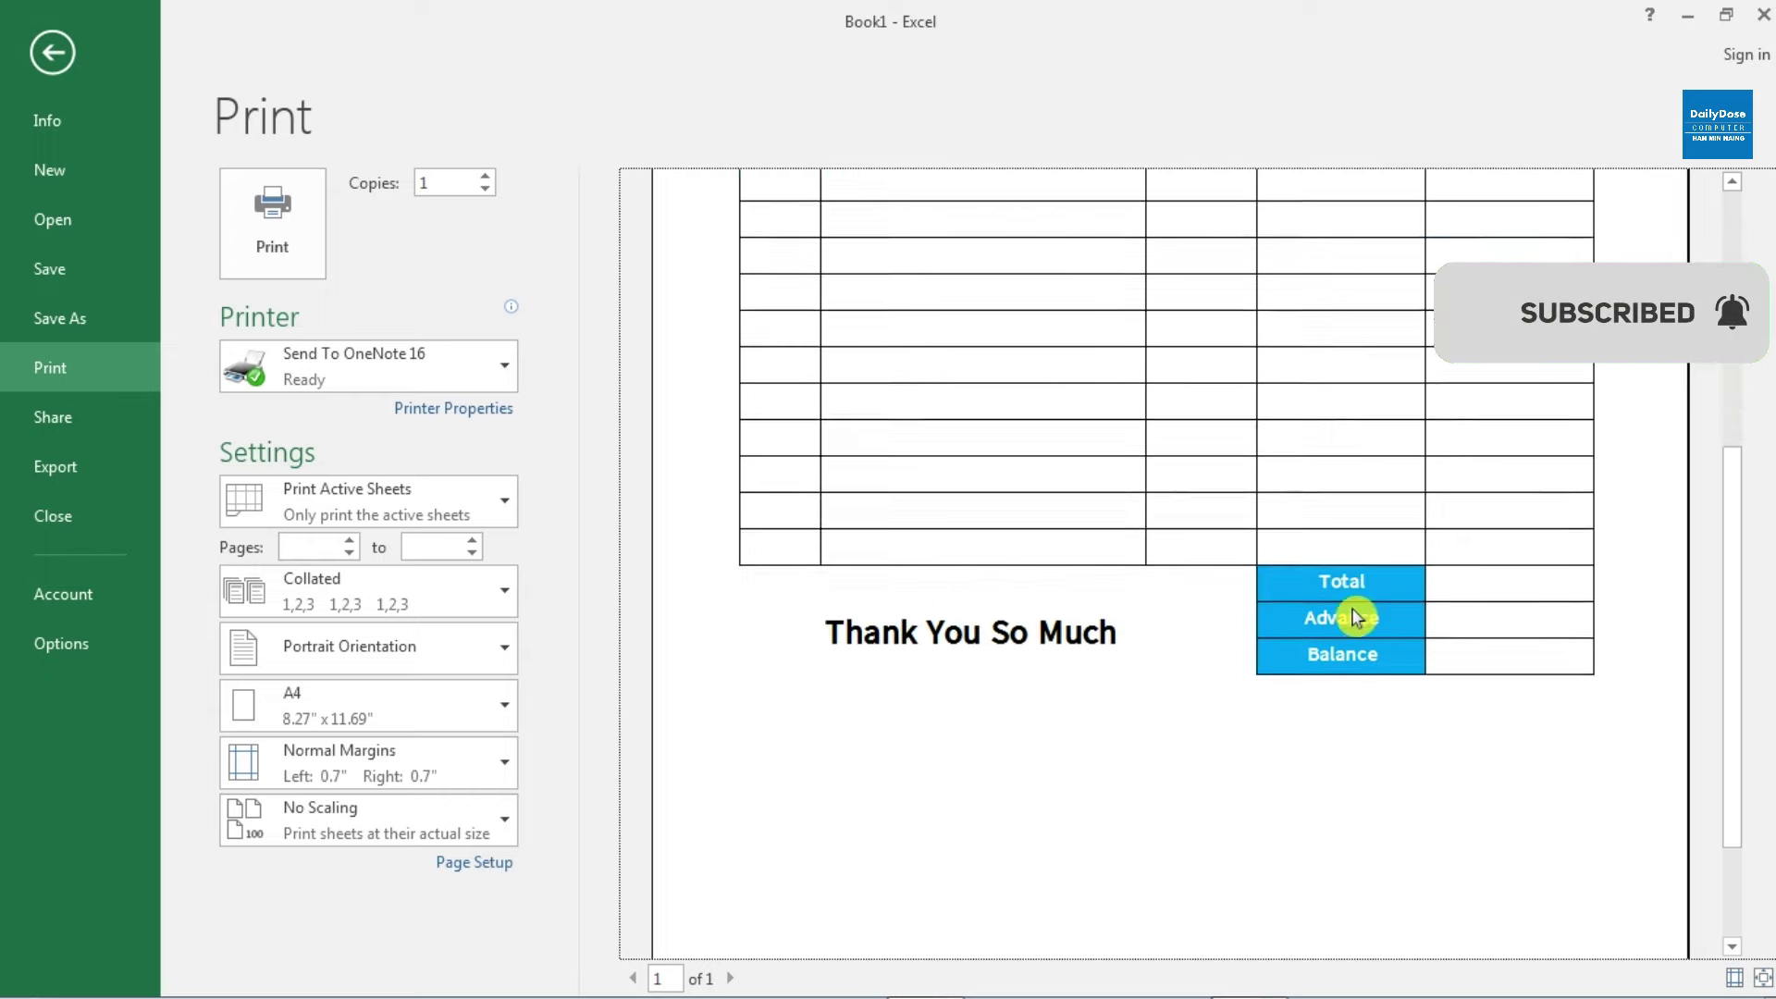
{"action": "scroll", "coordinate": [1352, 612], "scroll_direction": "up", "scroll_amount": 5}
{"action": "scroll", "coordinate": [1258, 583], "scroll_direction": "up", "scroll_amount": 3}
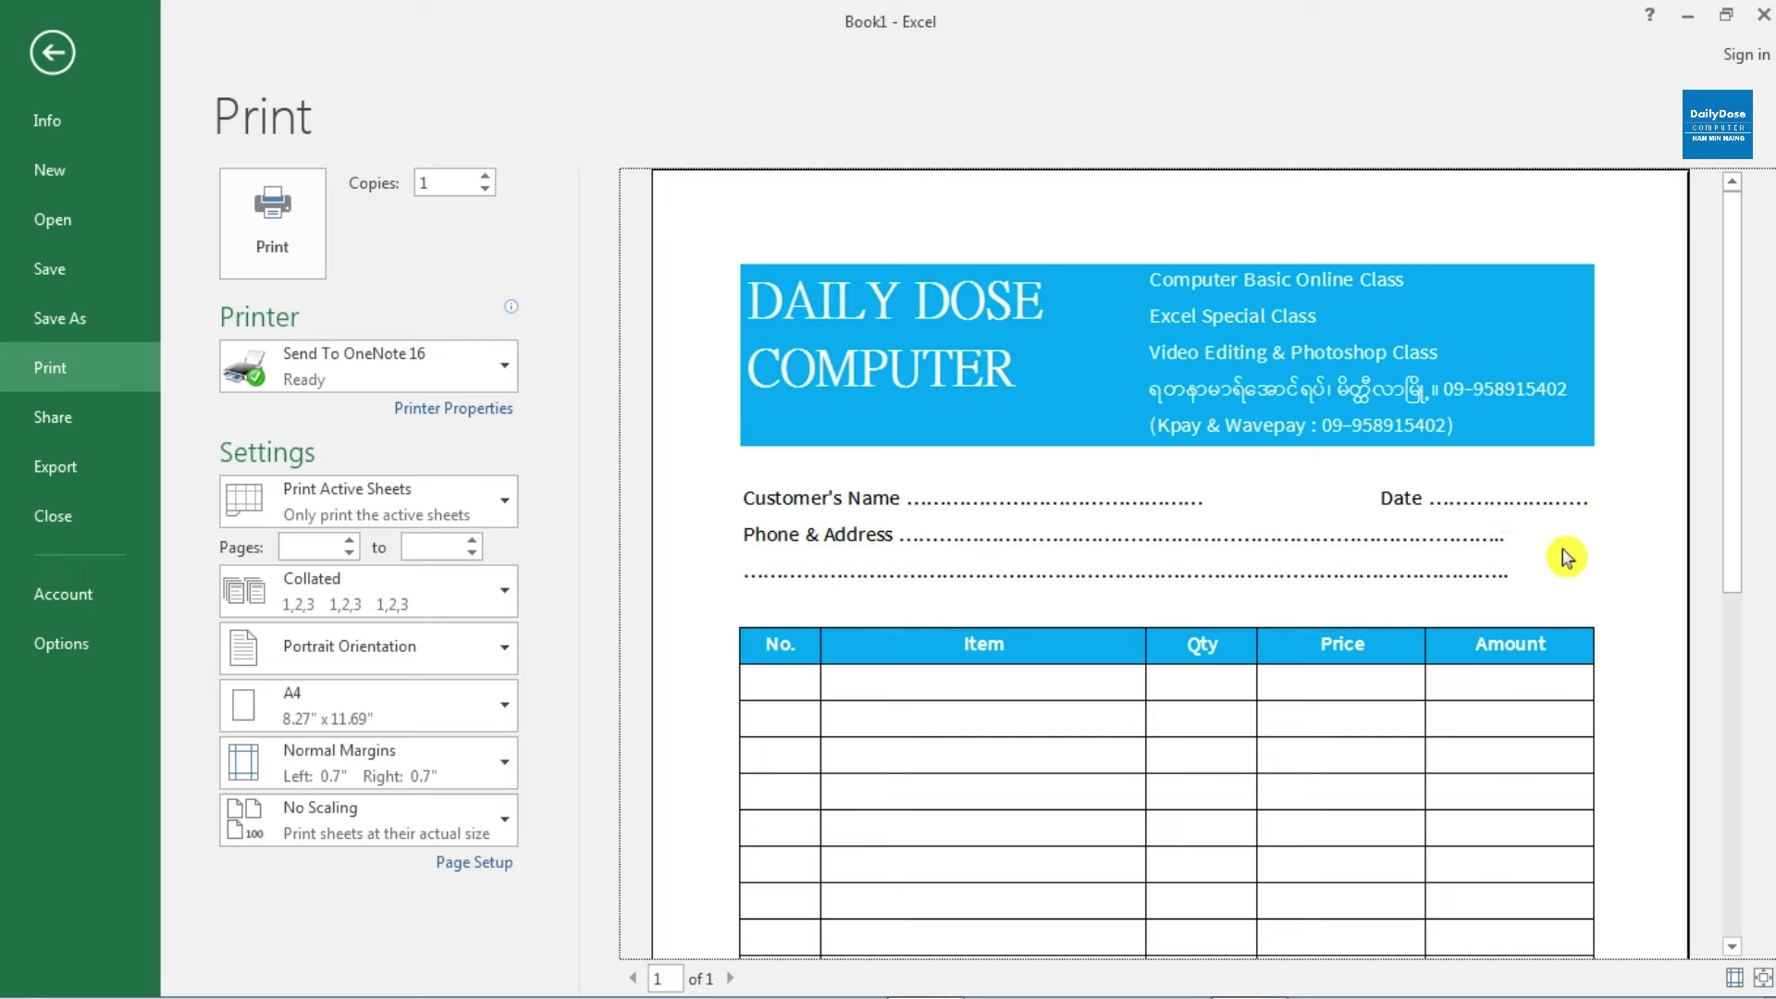
{"action": "left_click", "coordinate": [1762, 985]}
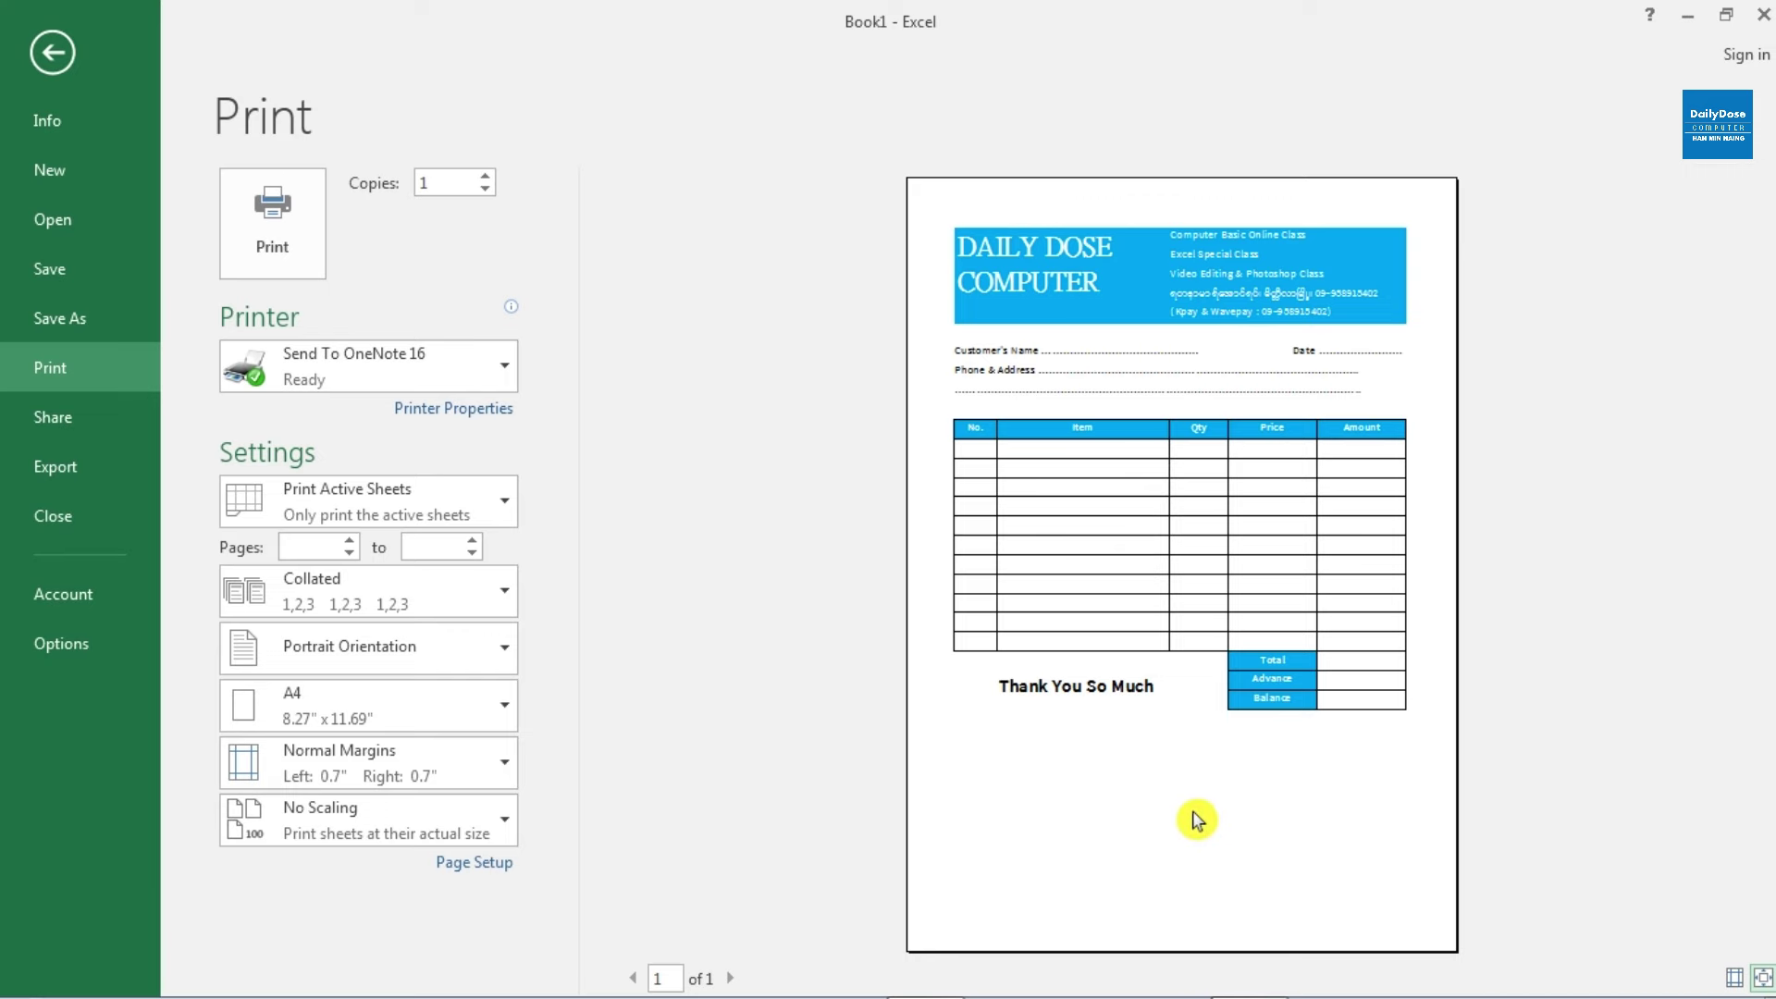
{"action": "left_click", "coordinate": [60, 64]}
Extend the dotted line after Phone & Address in A8 with extra dots.
{"action": "scroll", "coordinate": [605, 508], "scroll_direction": "down", "scroll_amount": 2}
{"action": "scroll", "coordinate": [602, 555], "scroll_direction": "down", "scroll_amount": 2}
{"action": "scroll", "coordinate": [605, 550], "scroll_direction": "down", "scroll_amount": 2}
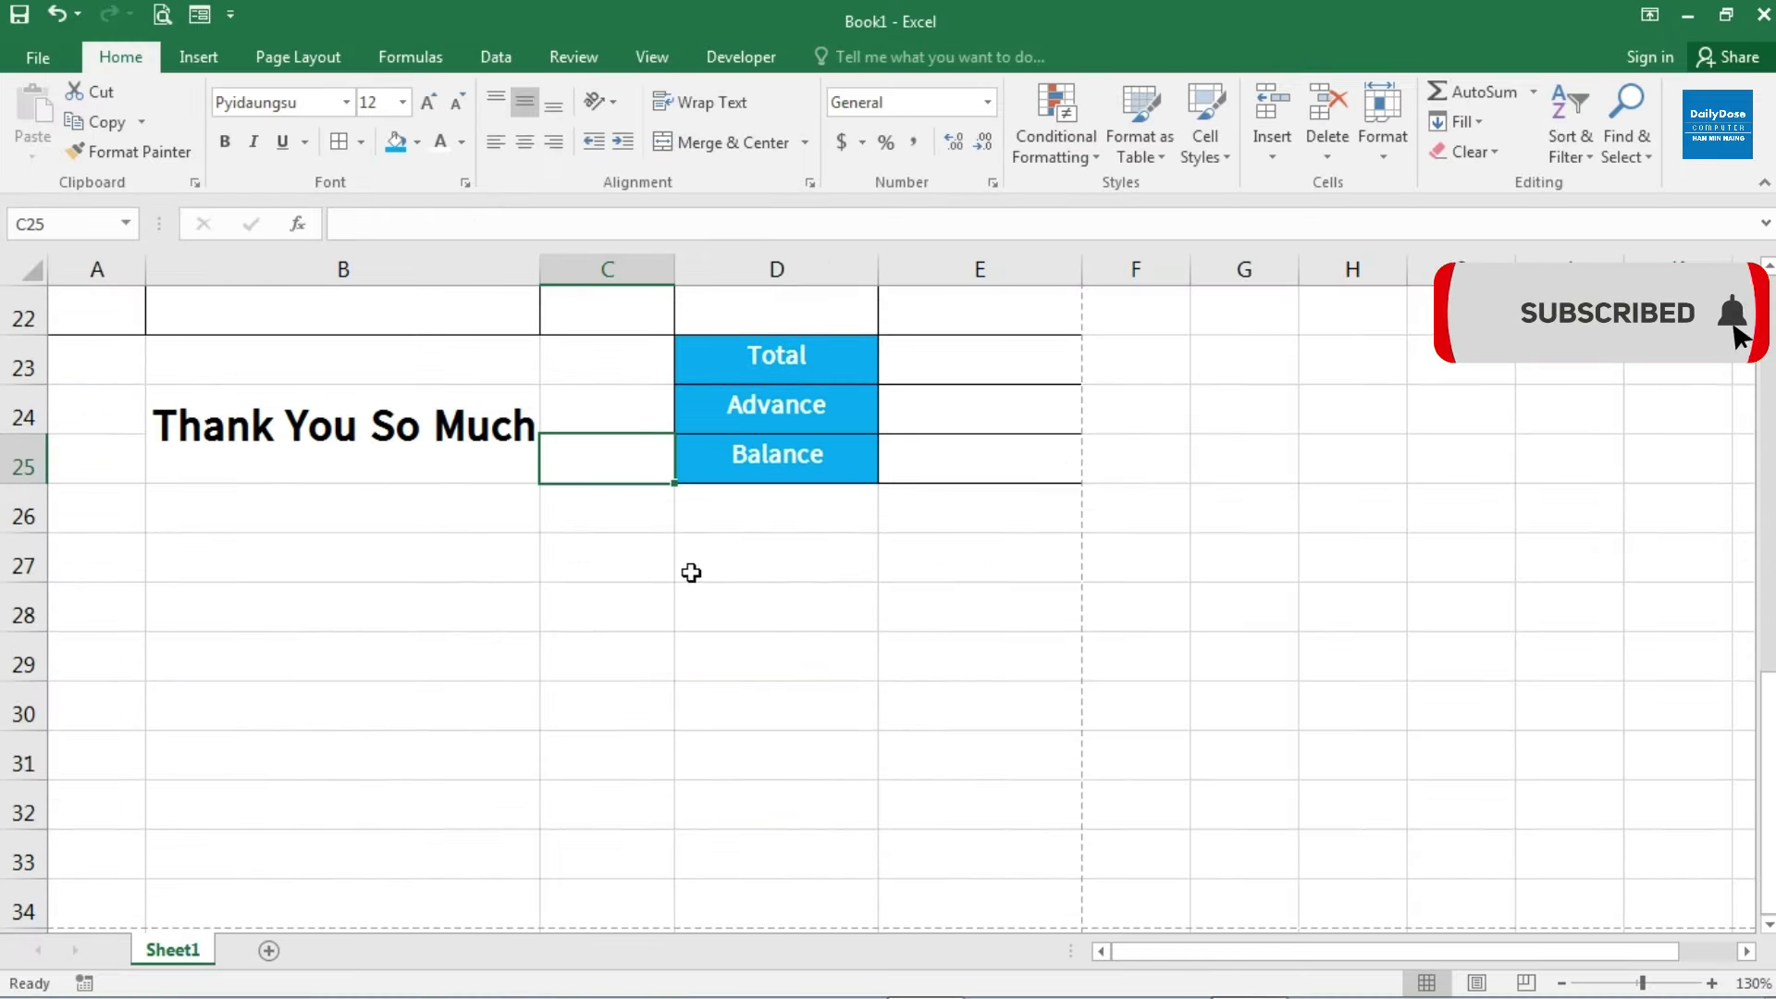
{"action": "left_click", "coordinate": [694, 559]}
{"action": "scroll", "coordinate": [694, 550], "scroll_direction": "down", "scroll_amount": 1}
{"action": "scroll", "coordinate": [695, 550], "scroll_direction": "up", "scroll_amount": 3}
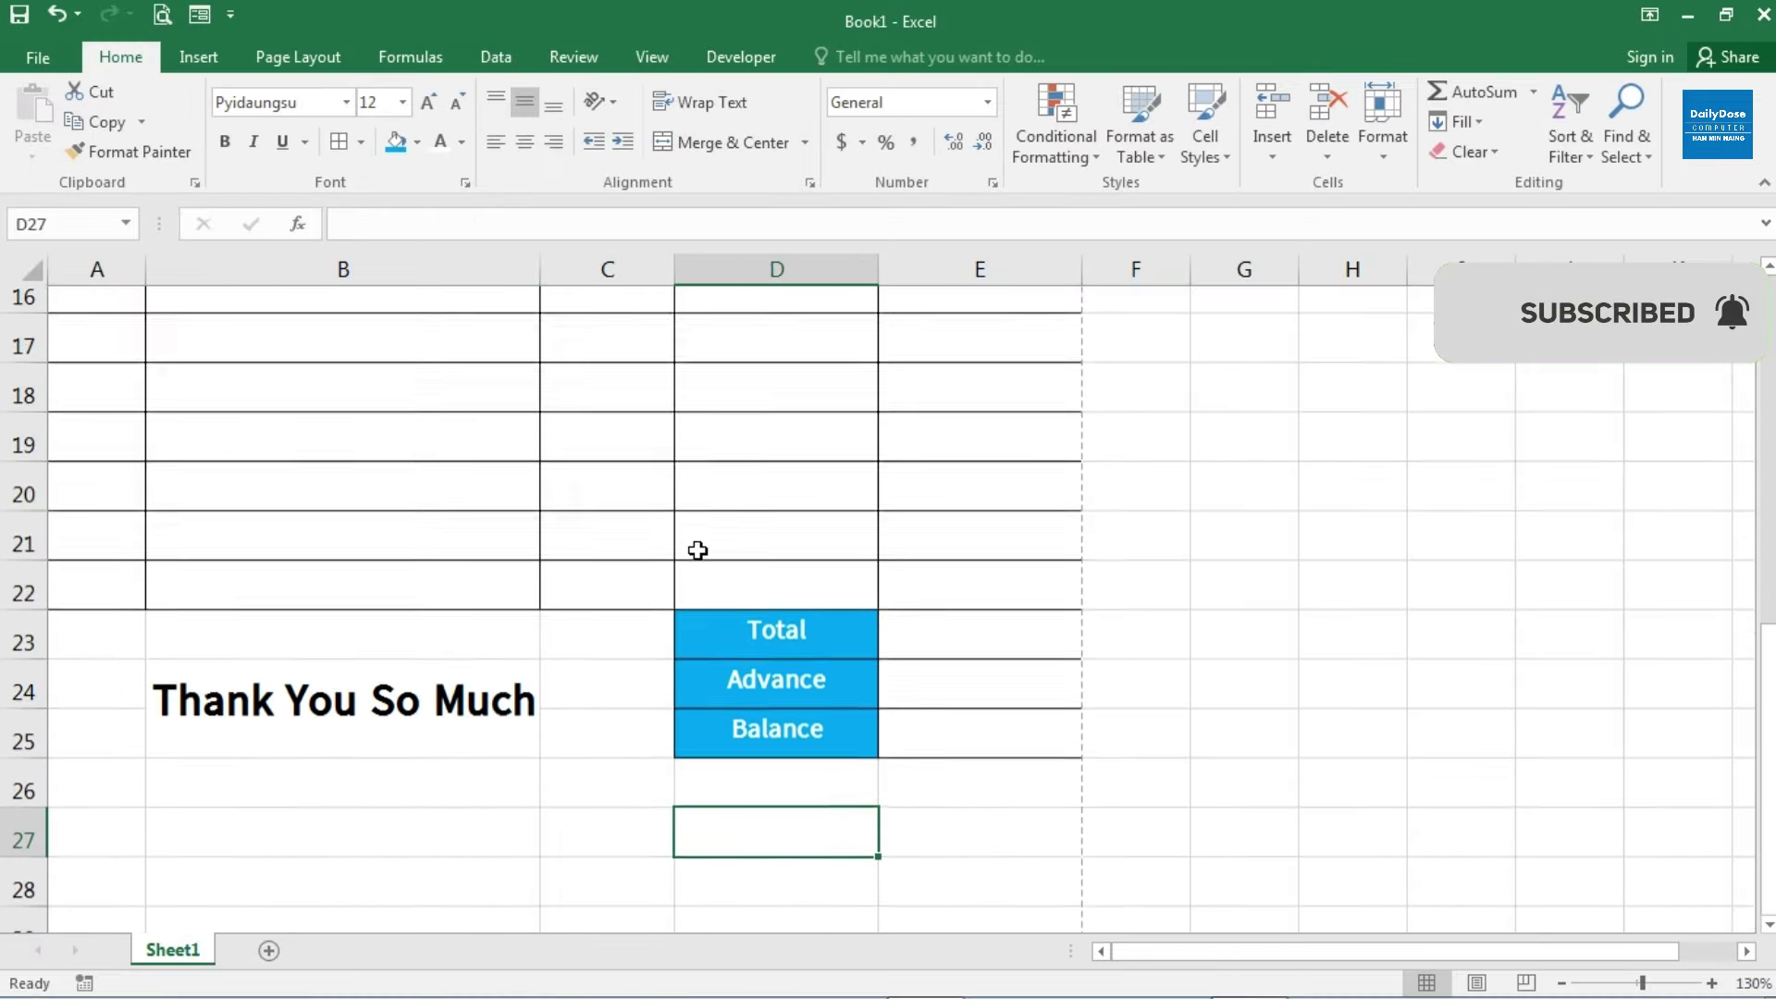
{"action": "scroll", "coordinate": [698, 550], "scroll_direction": "up", "scroll_amount": 1}
{"action": "scroll", "coordinate": [832, 546], "scroll_direction": "up", "scroll_amount": 4}
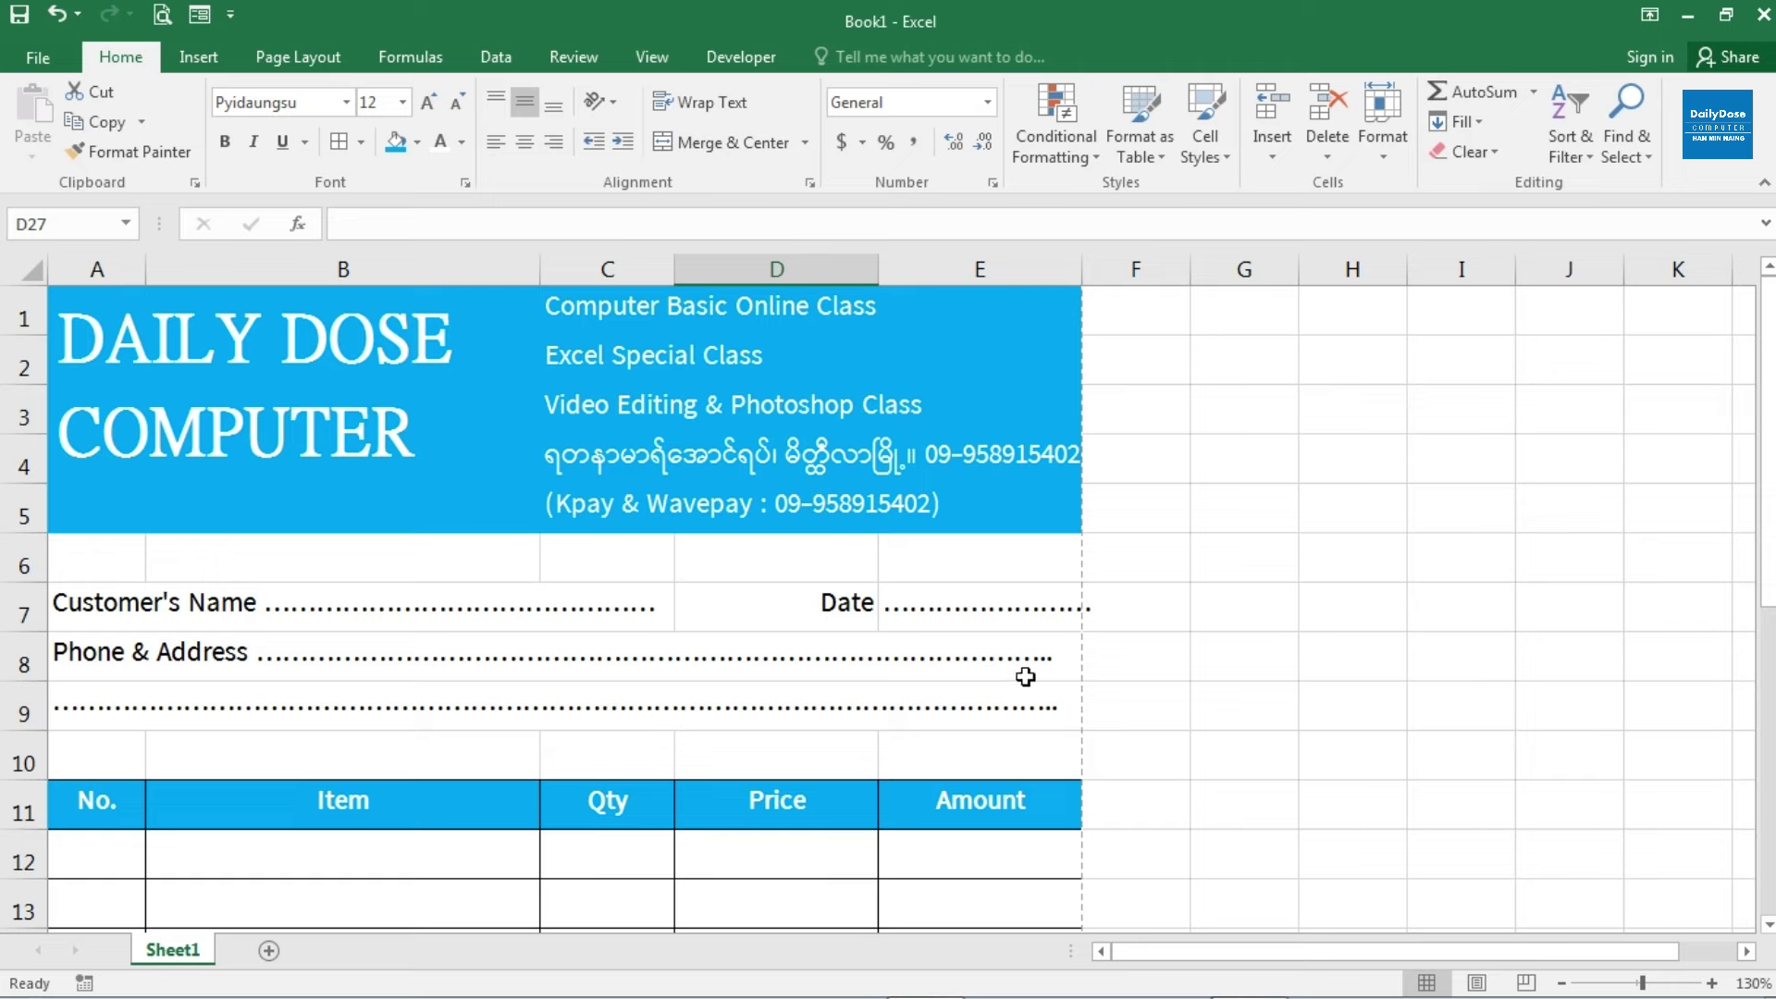
{"action": "left_click", "coordinate": [263, 657]}
{"action": "double_click", "coordinate": [268, 663]}
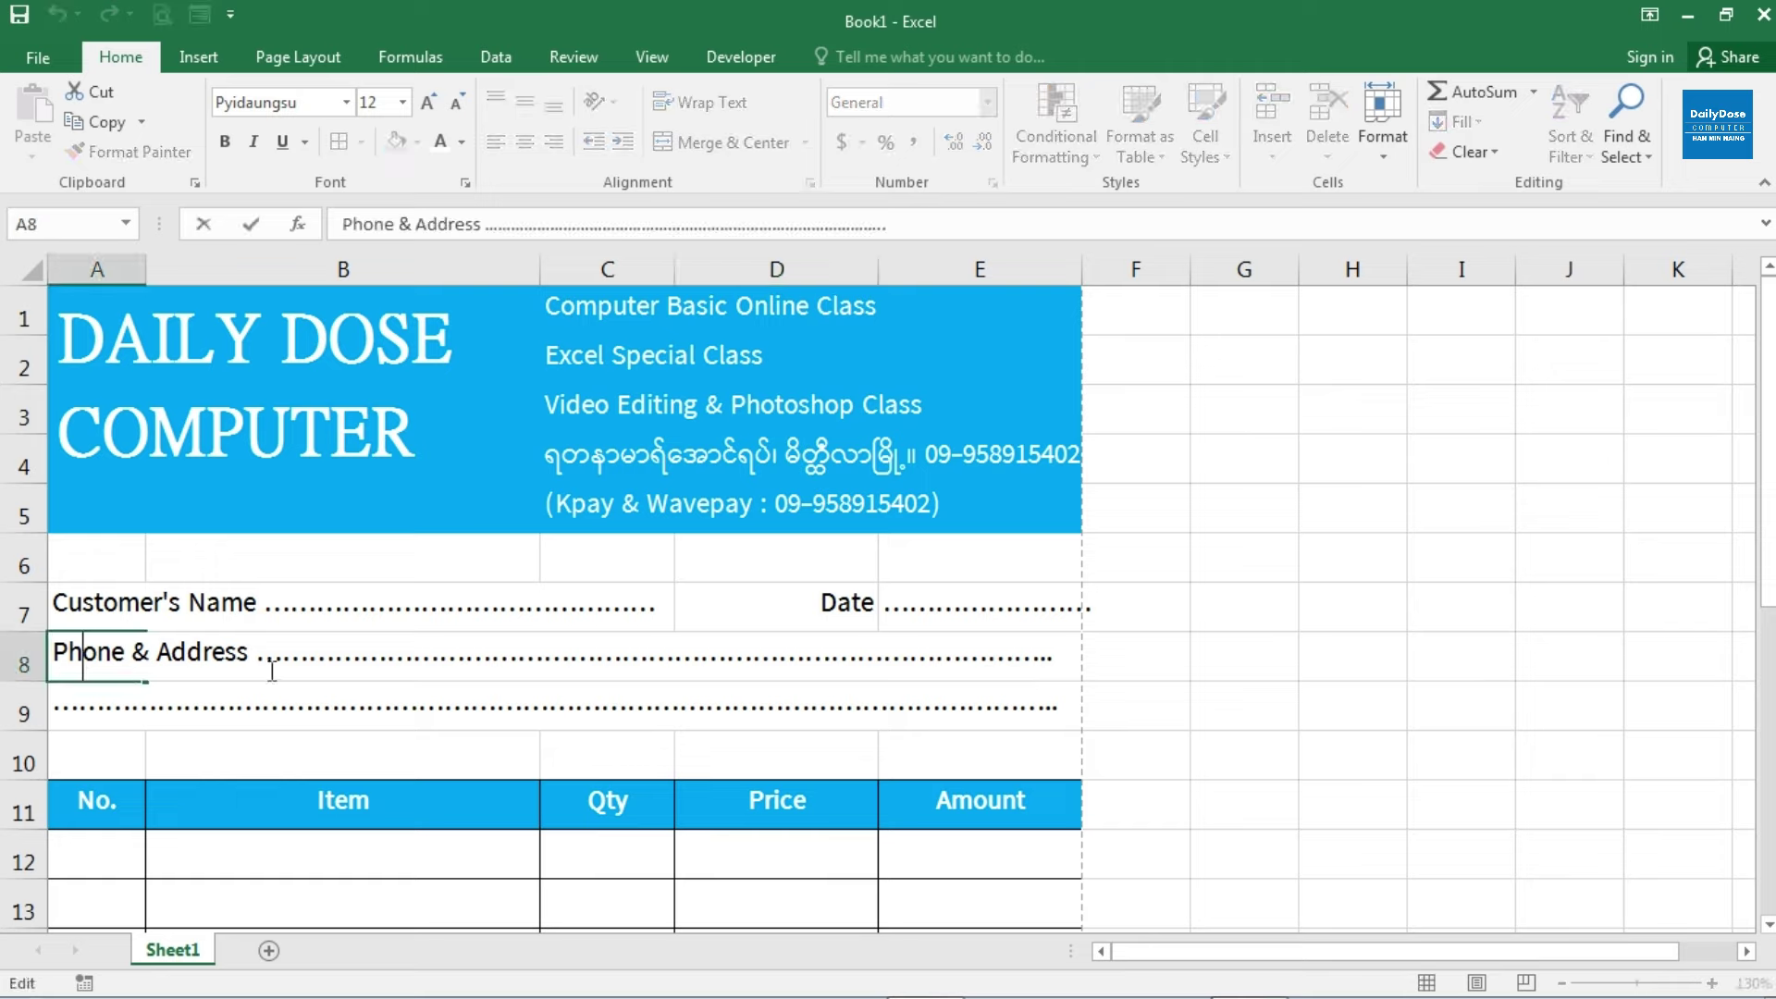
{"action": "type", "text": "."}
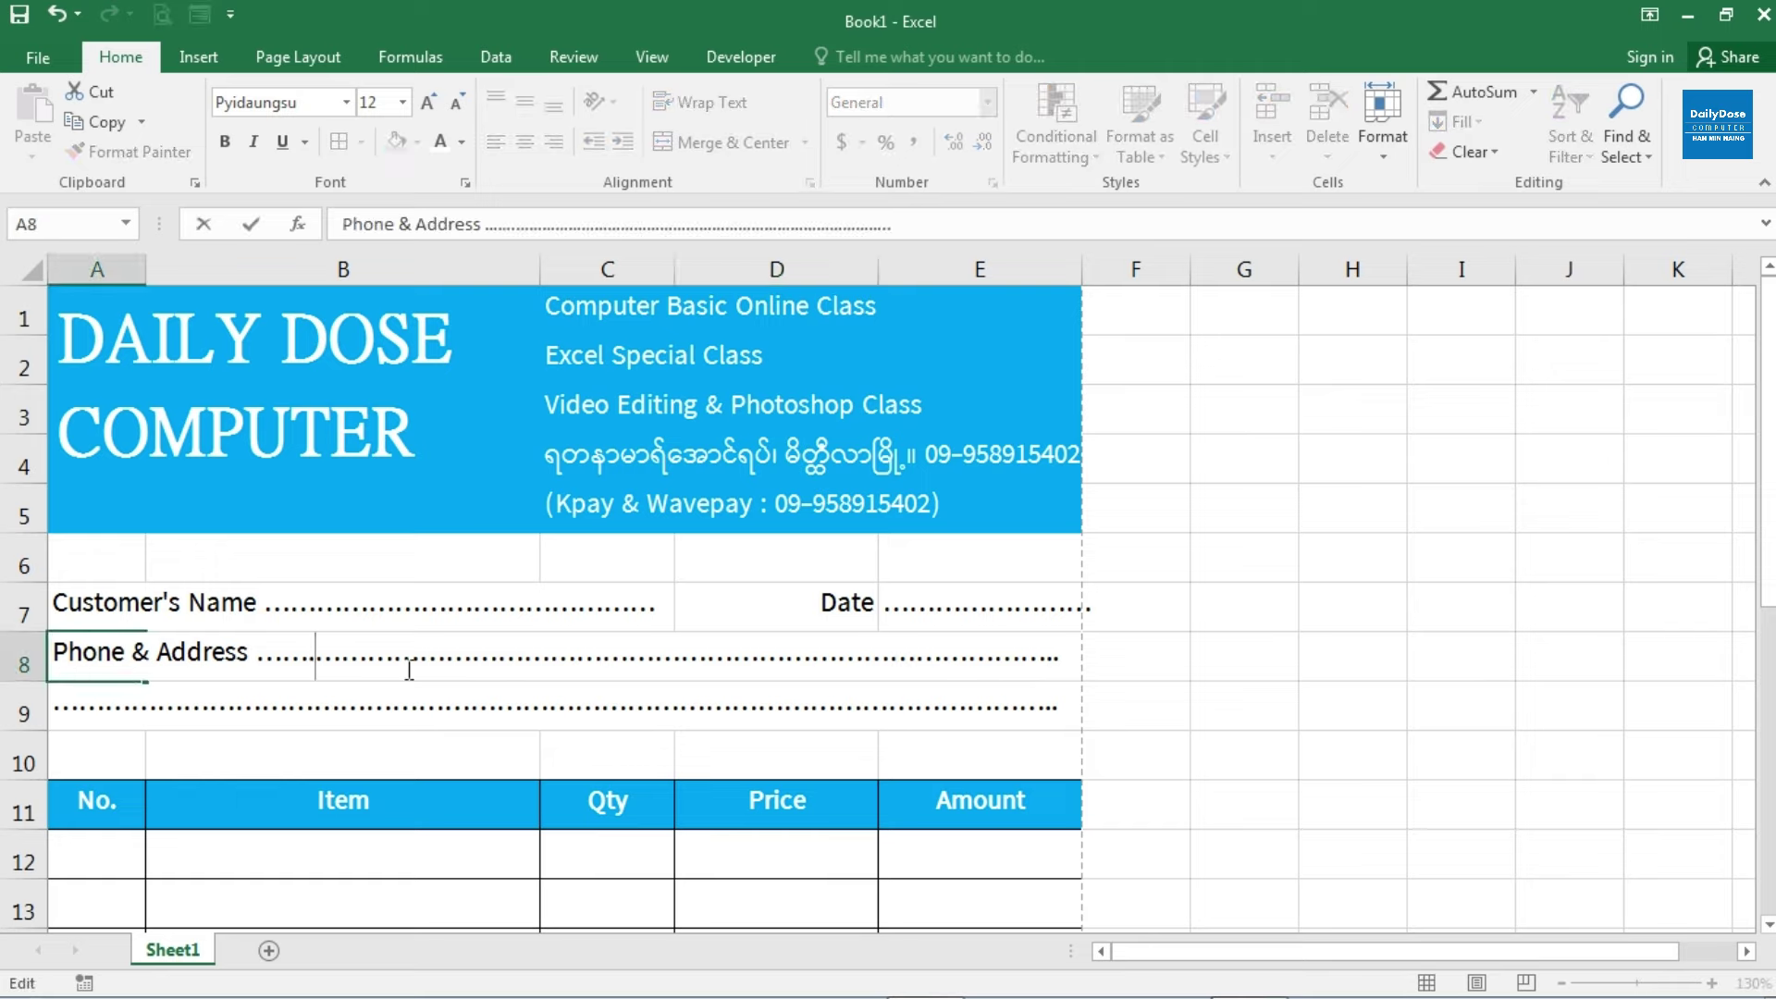
{"action": "type", "text": ".........................................."}
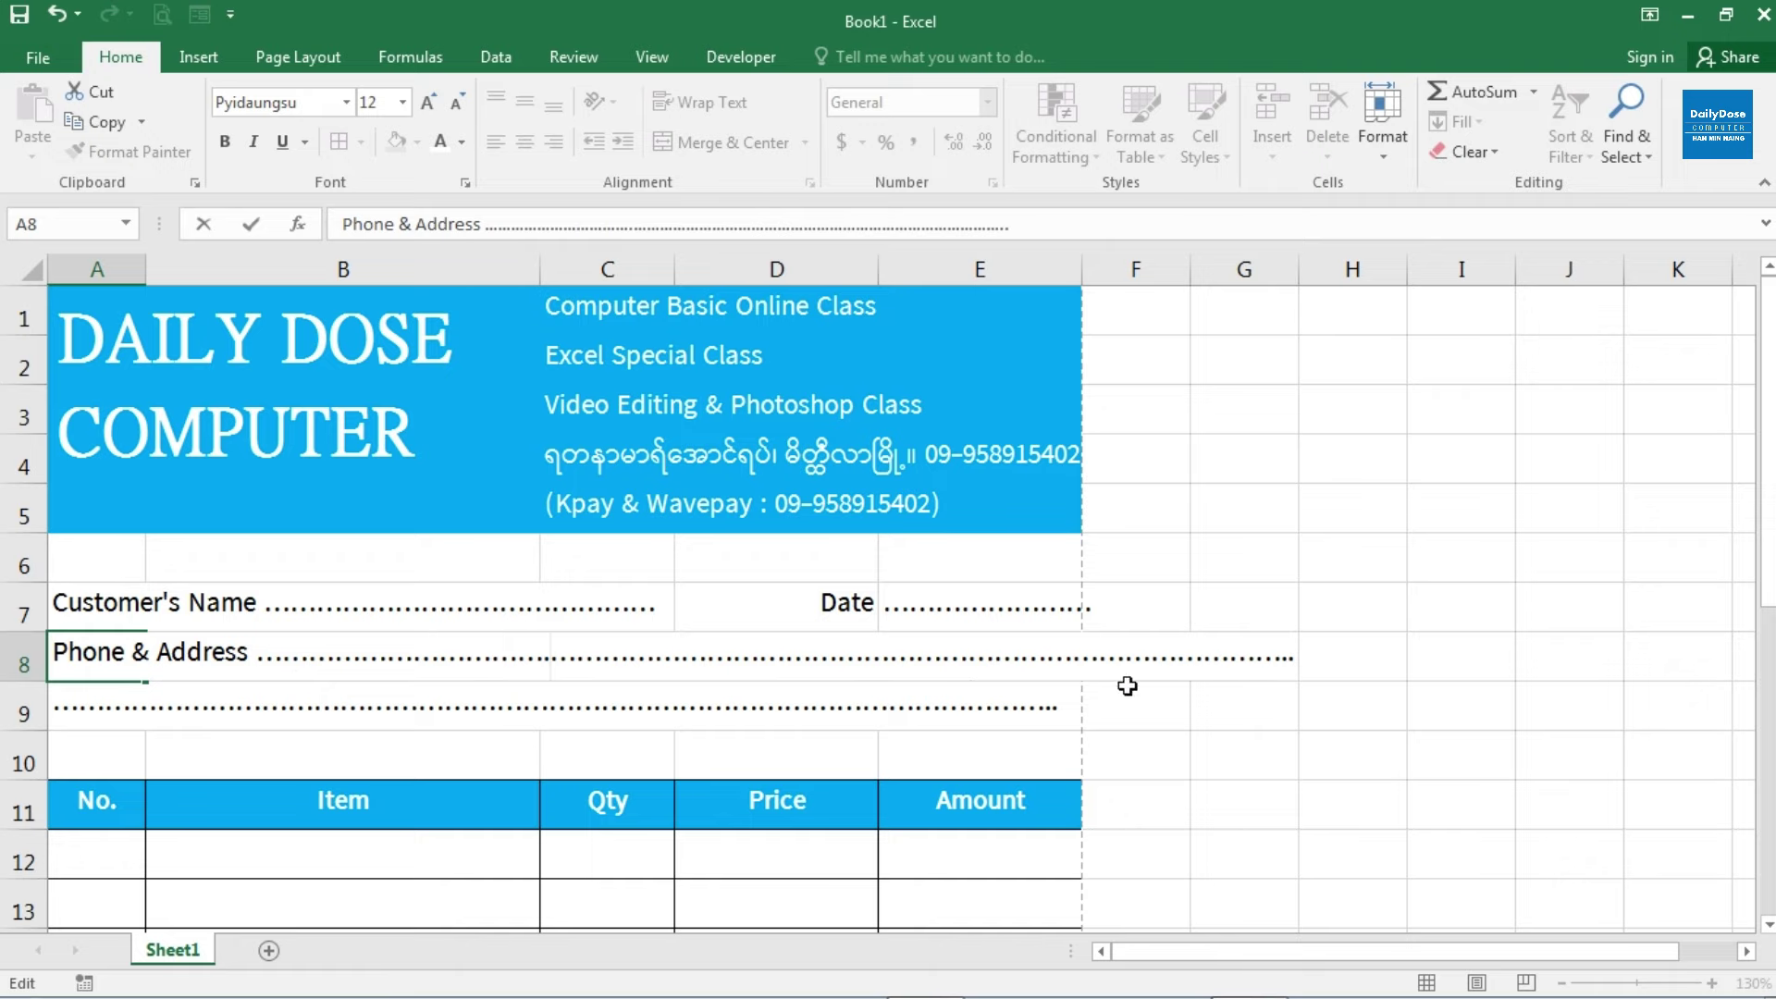
{"action": "left_click", "coordinate": [1049, 693]}
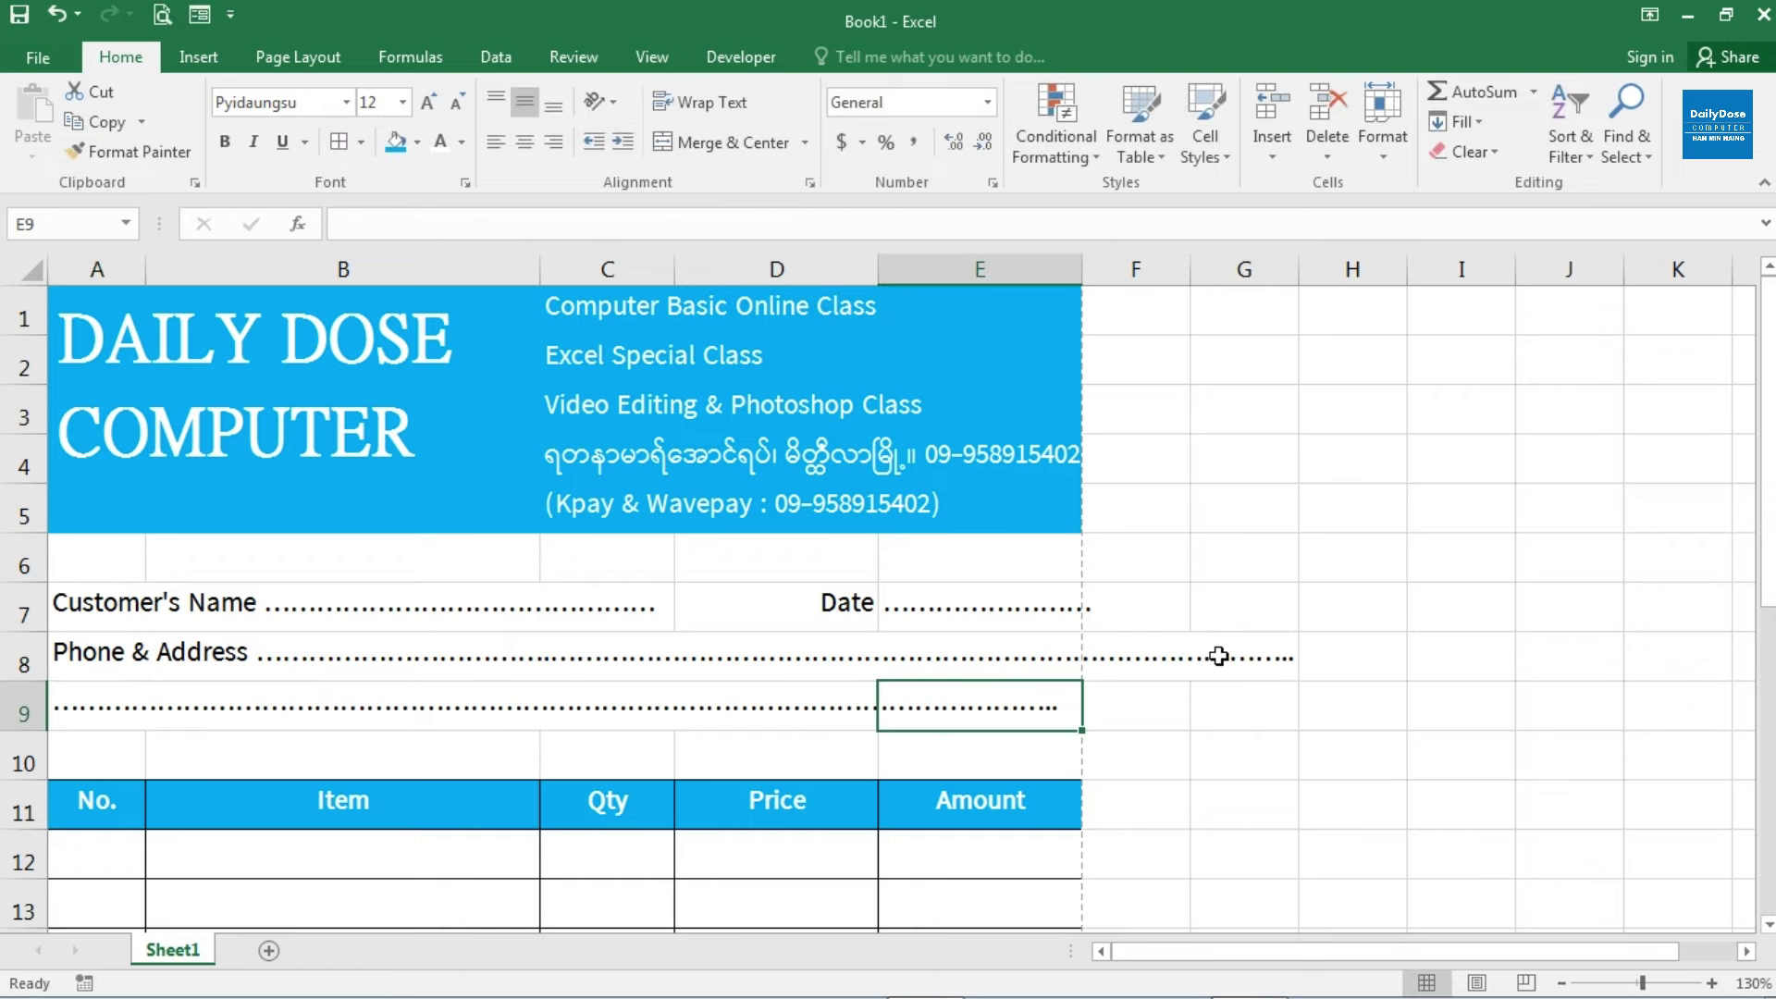
Lengthen the dotted fill-in line in A9 so it runs past column E.
{"action": "scroll", "coordinate": [1218, 656], "scroll_direction": "down", "scroll_amount": 2}
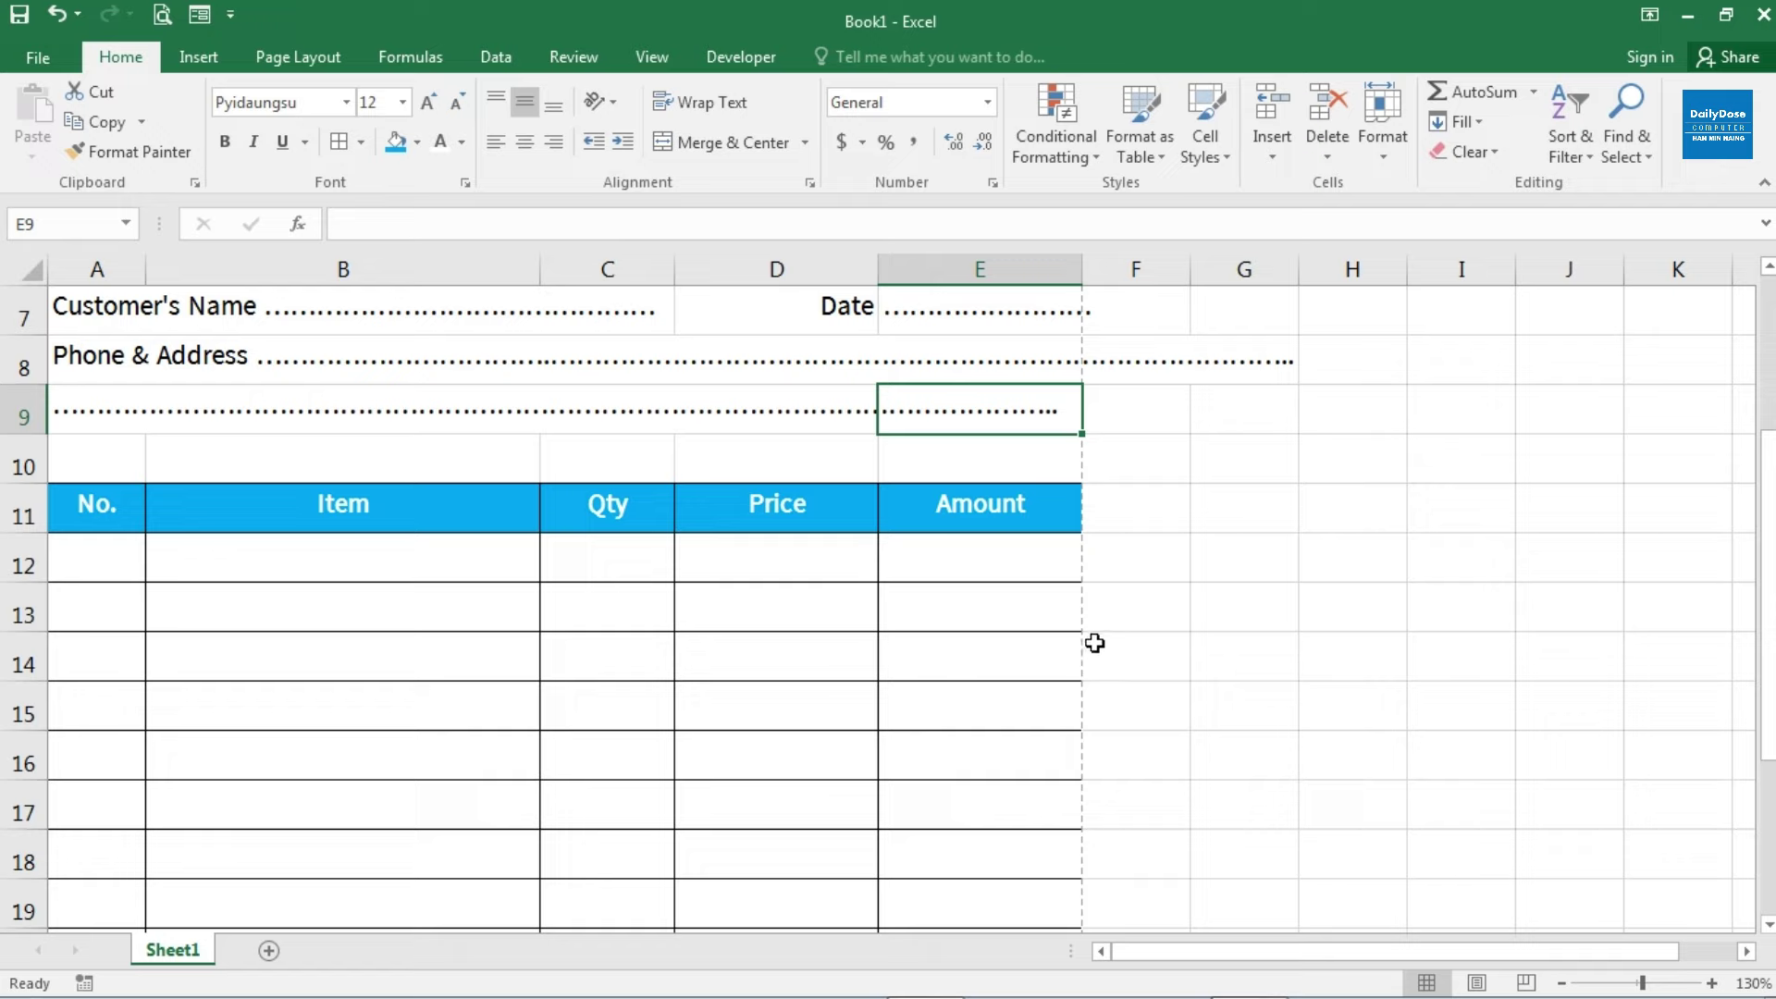
{"action": "scroll", "coordinate": [1131, 453], "scroll_direction": "up", "scroll_amount": 1}
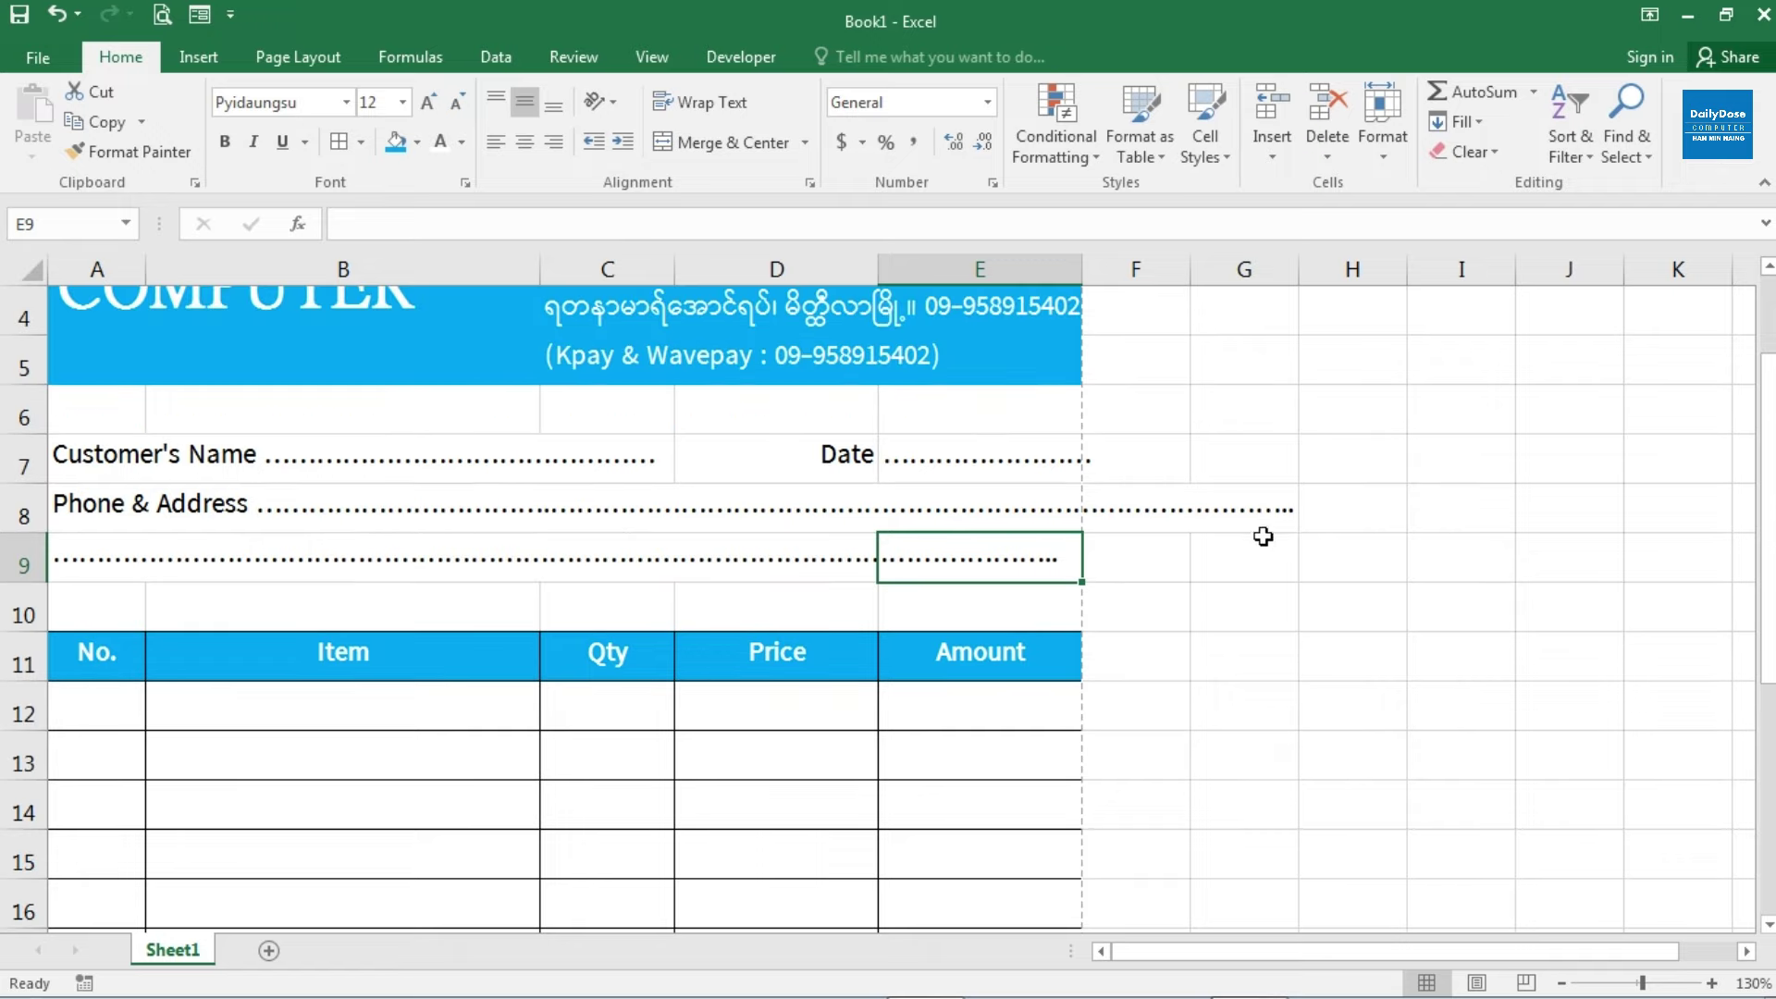
{"action": "left_click", "coordinate": [123, 556]}
{"action": "double_click", "coordinate": [230, 568]}
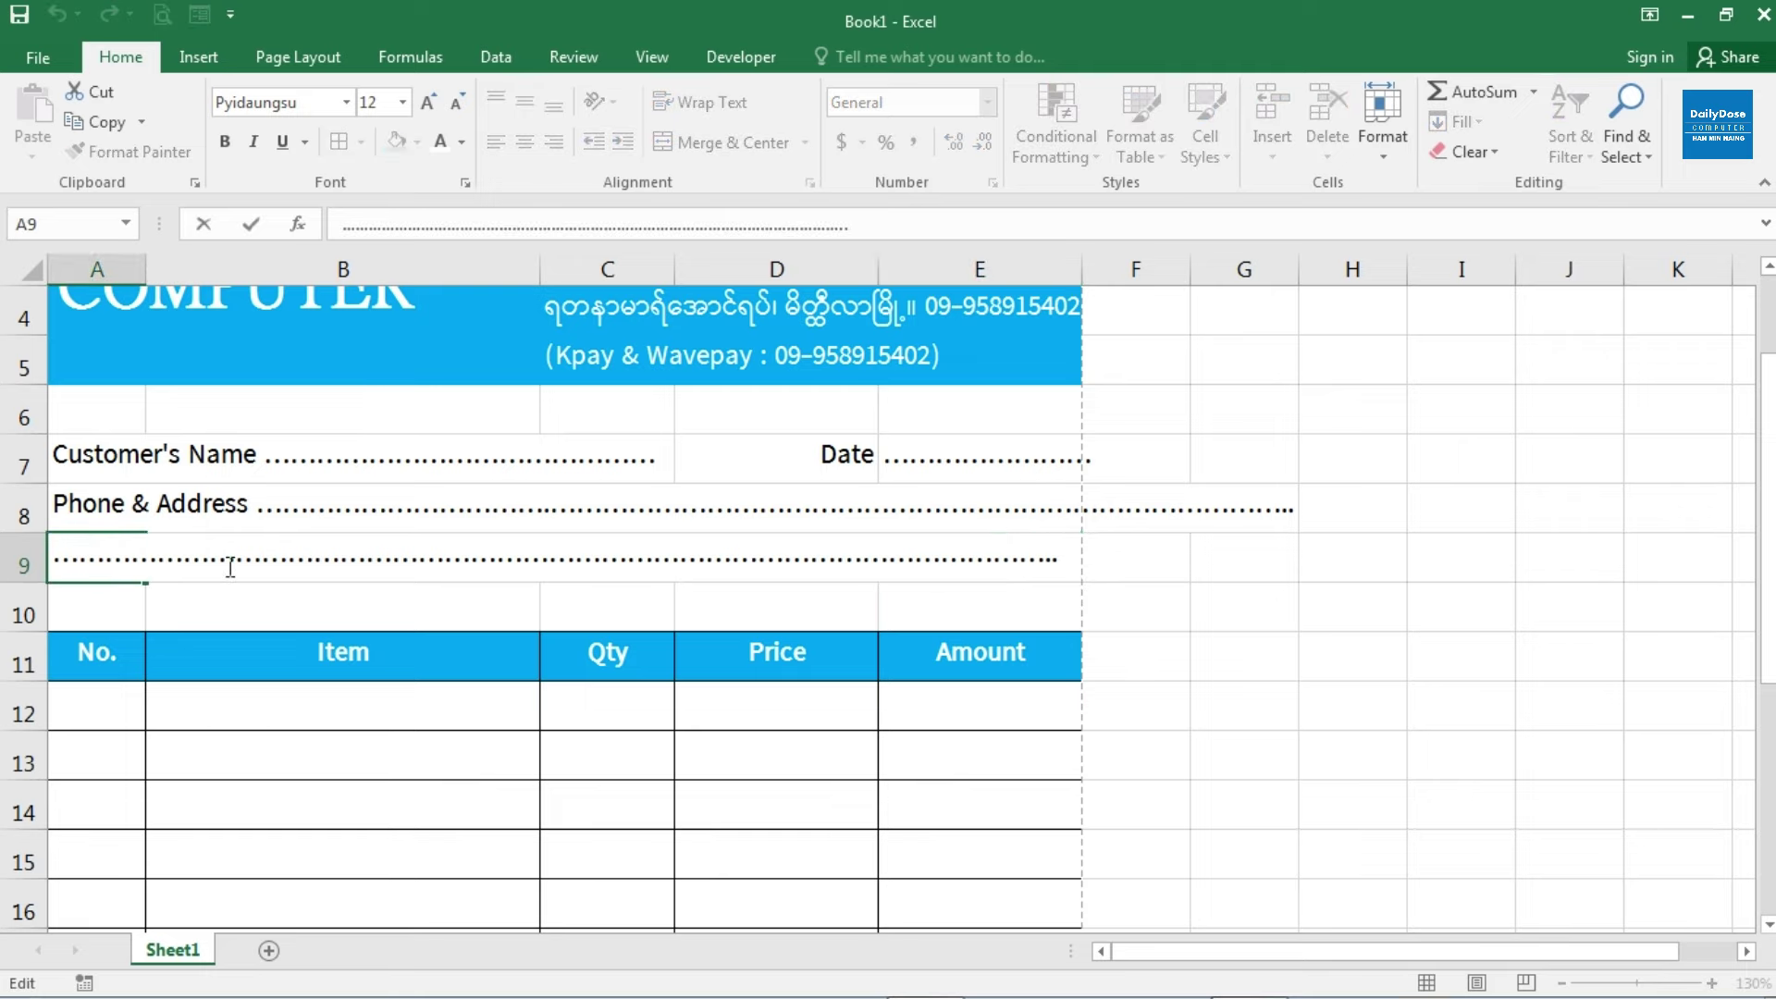
{"action": "type", "text": "............................."}
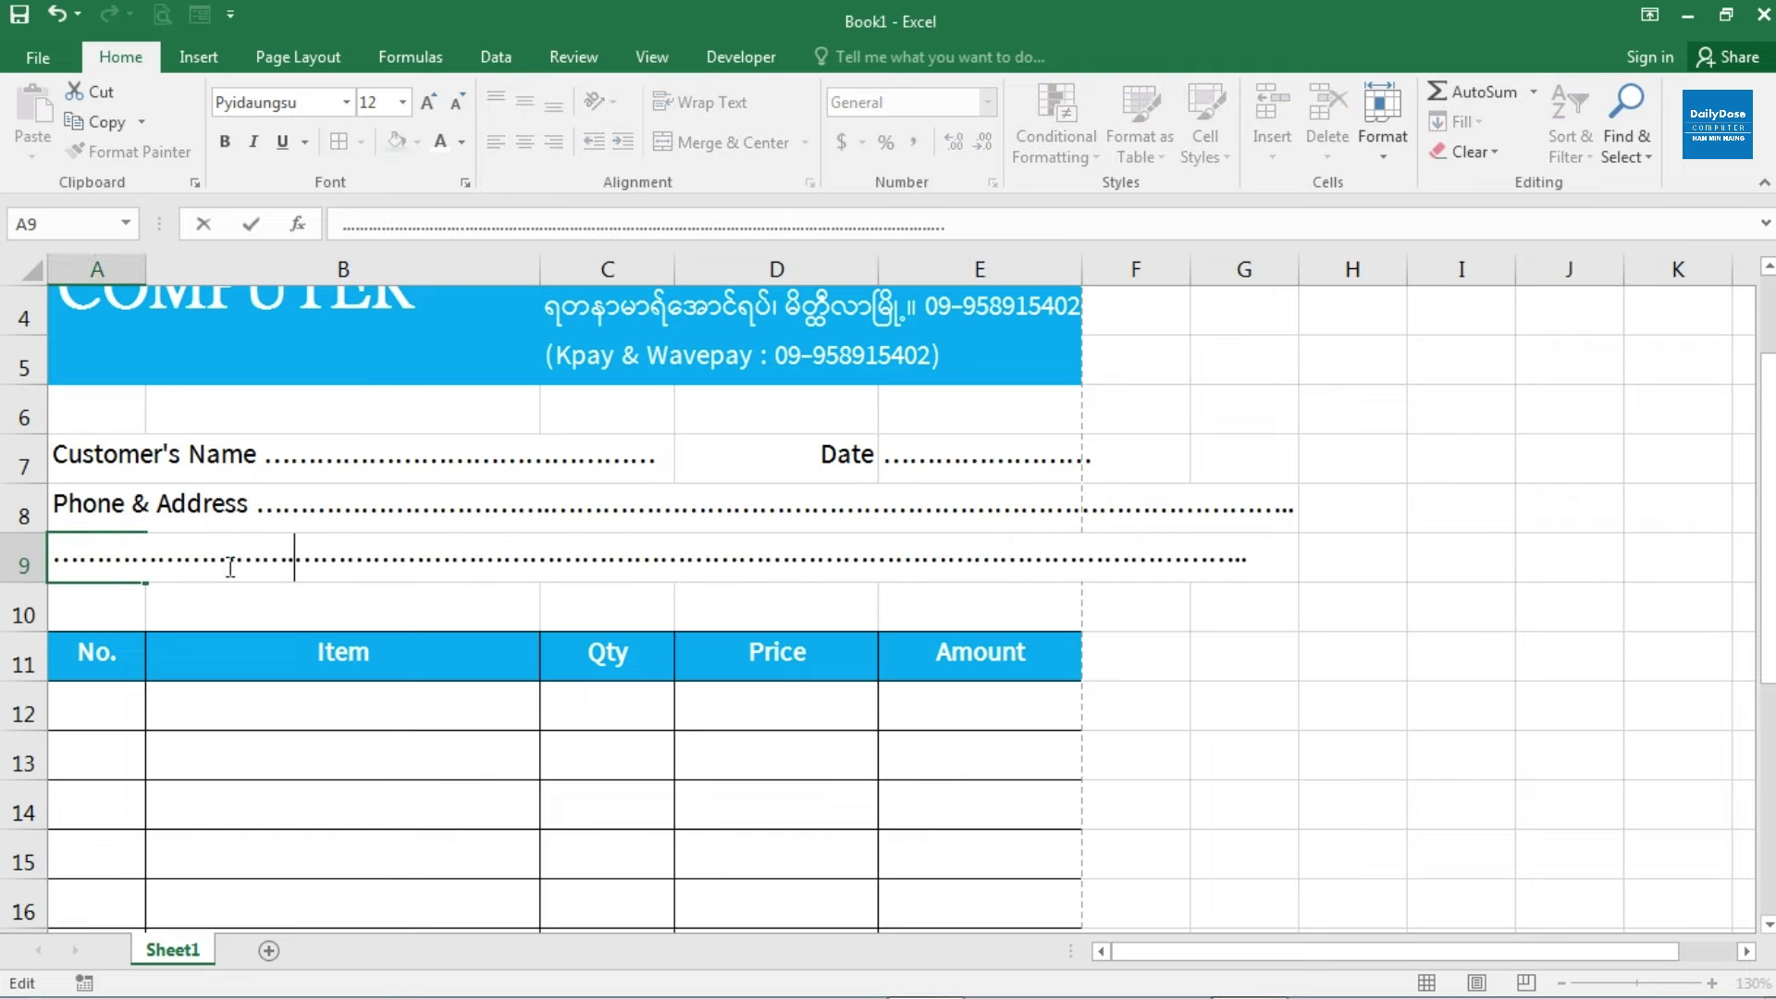
{"action": "type", "text": "................"}
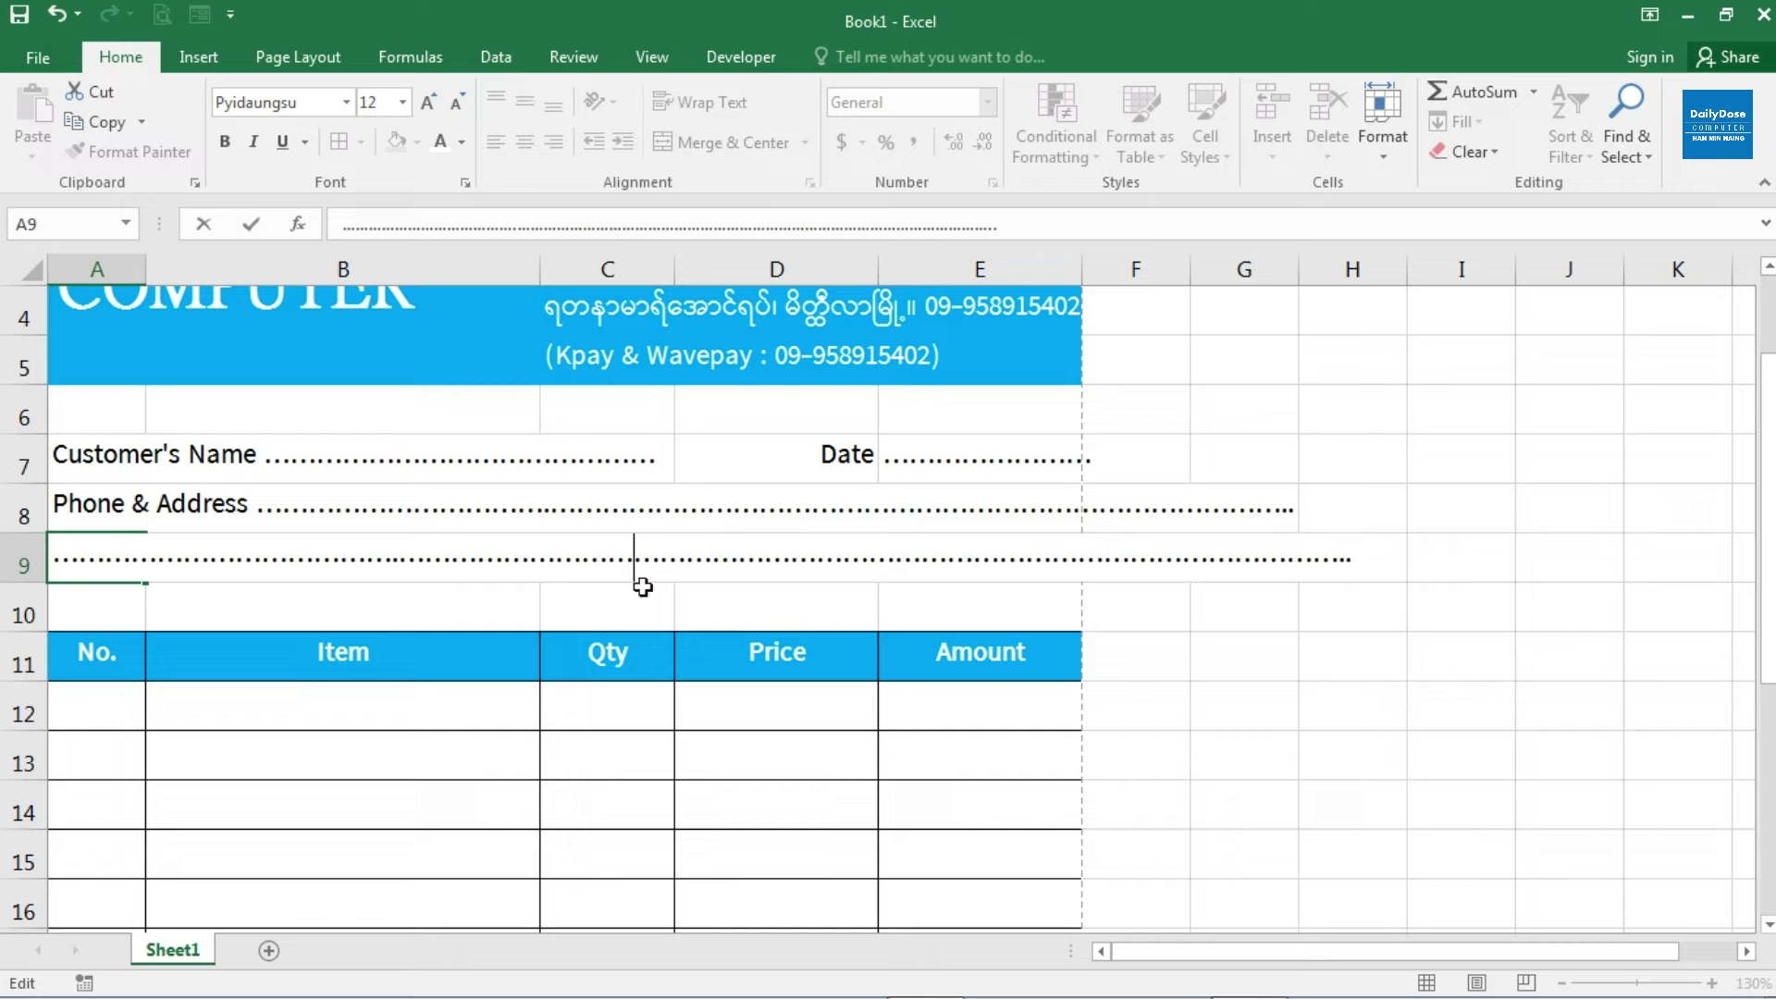
{"action": "left_click", "coordinate": [662, 615]}
{"action": "scroll", "coordinate": [662, 590], "scroll_direction": "down", "scroll_amount": 1}
{"action": "scroll", "coordinate": [662, 589], "scroll_direction": "down", "scroll_amount": 1}
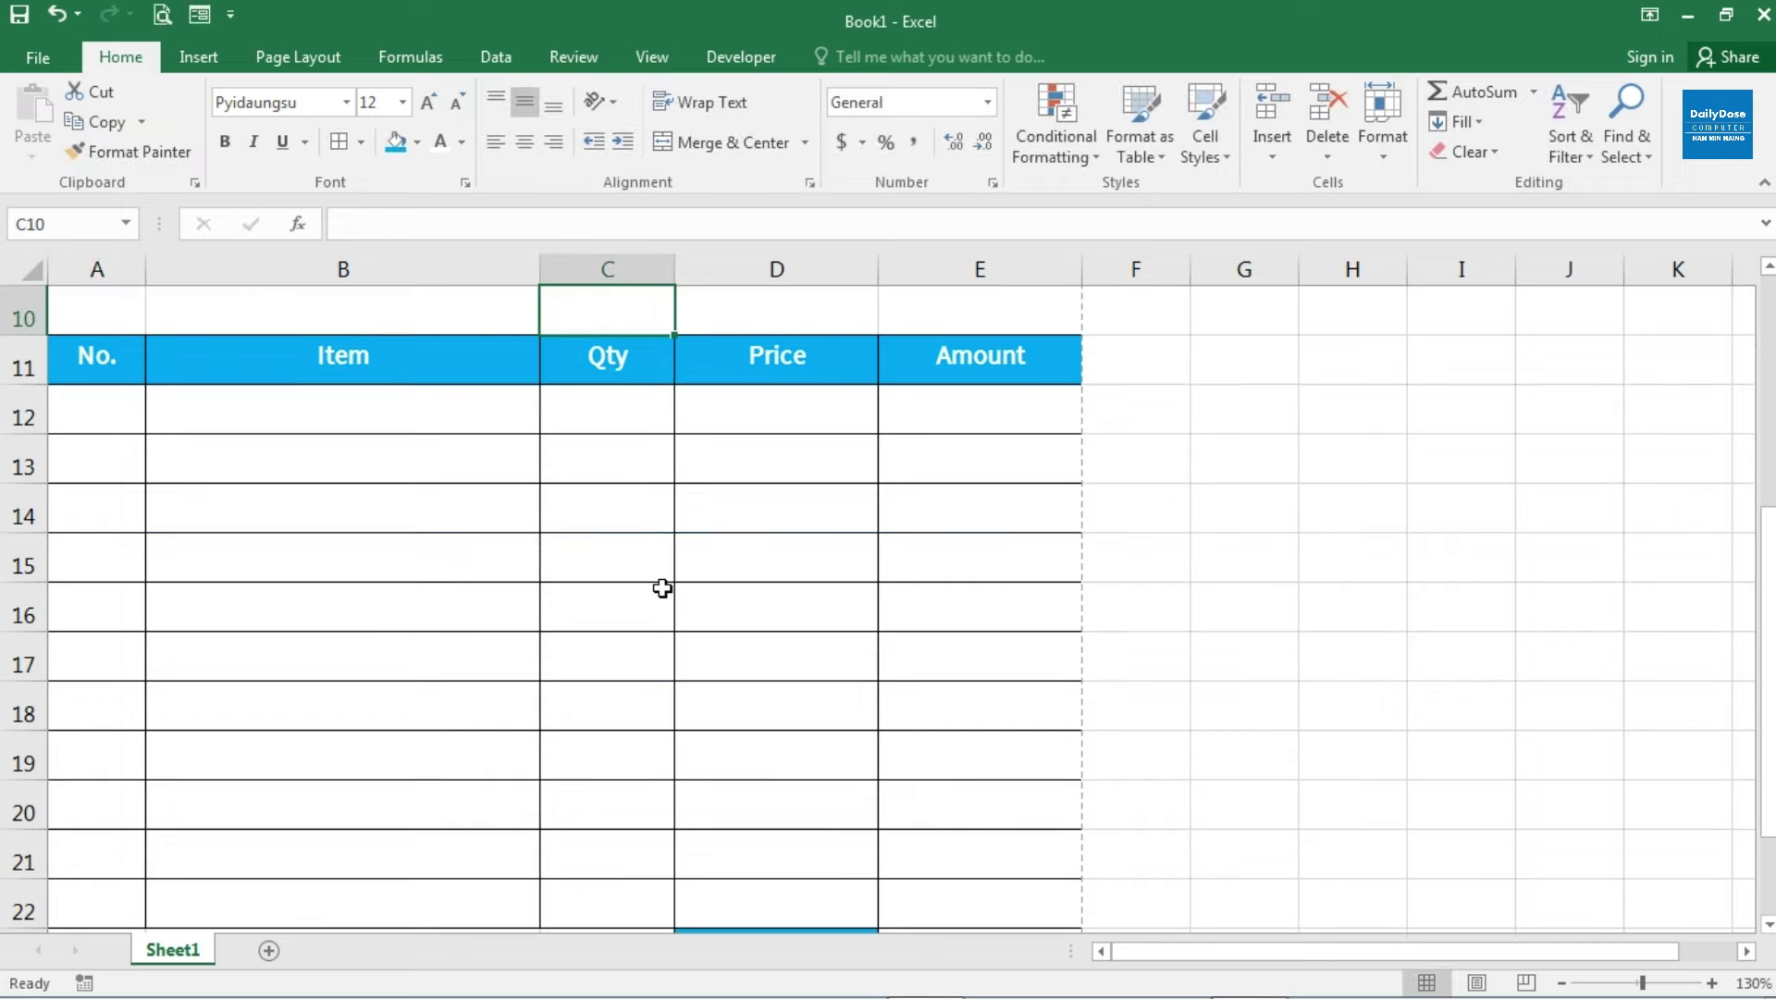
{"action": "scroll", "coordinate": [288, 508], "scroll_direction": "down", "scroll_amount": 1}
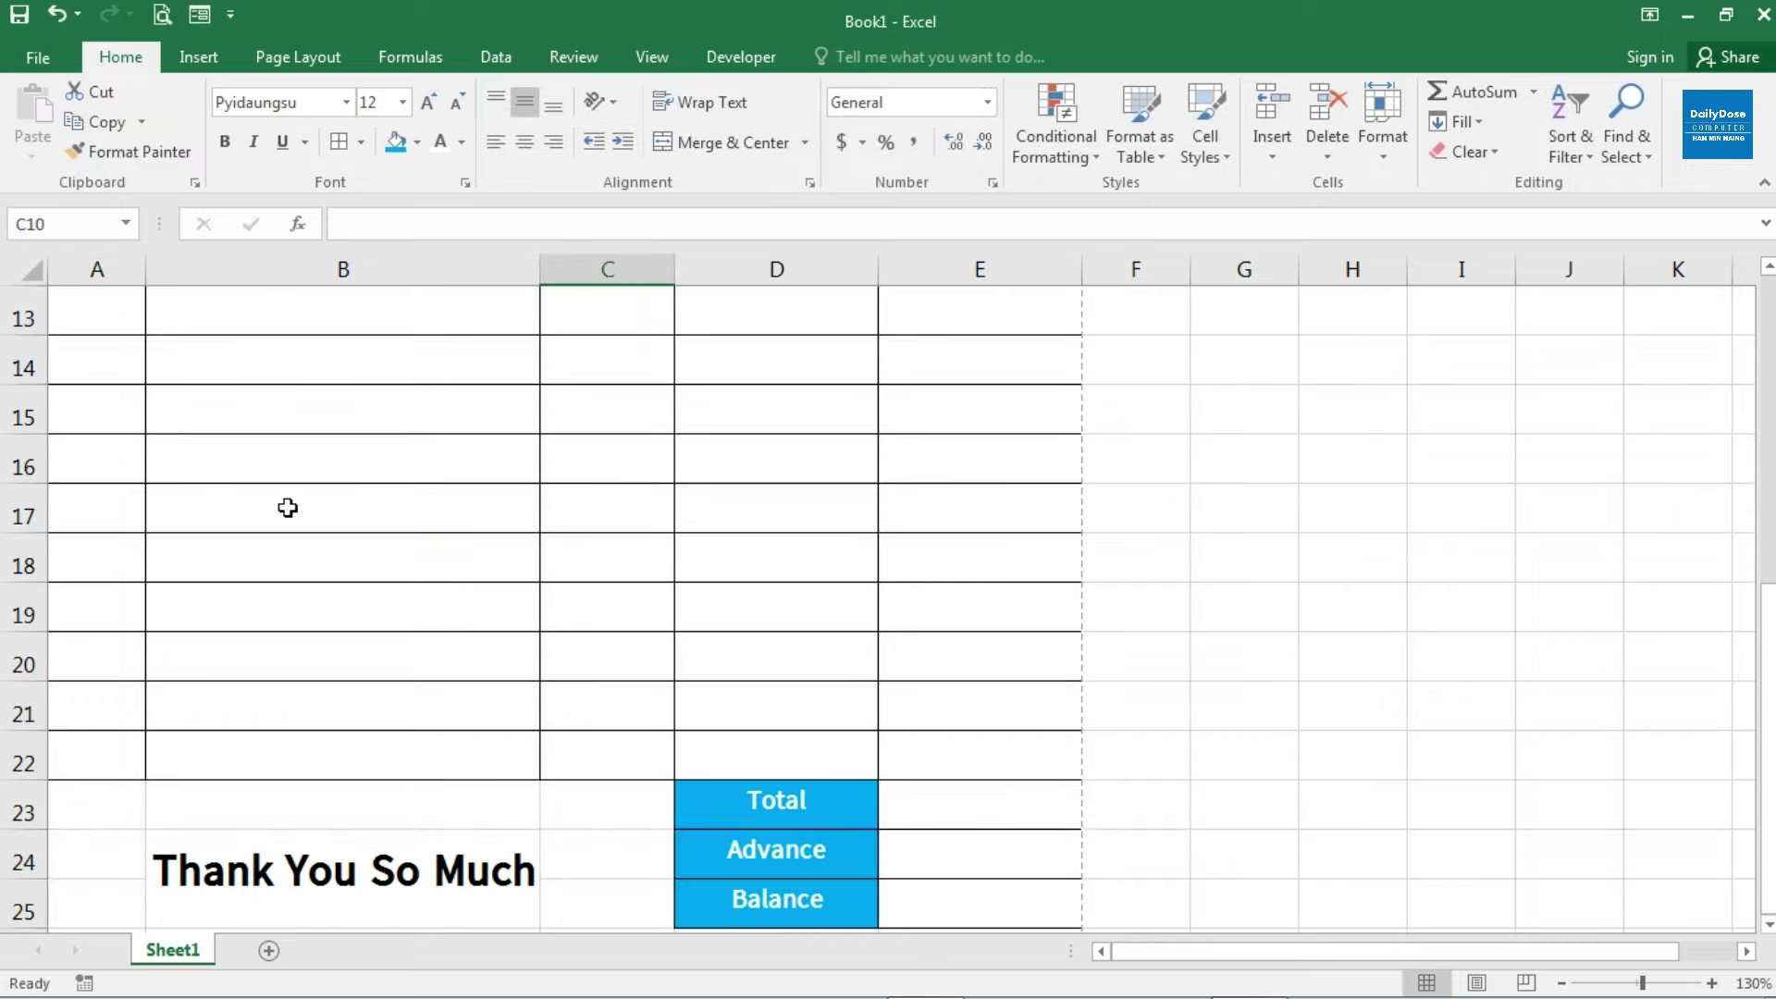
{"action": "scroll", "coordinate": [287, 508], "scroll_direction": "down", "scroll_amount": 1}
{"action": "scroll", "coordinate": [287, 508], "scroll_direction": "up", "scroll_amount": 2}
{"action": "scroll", "coordinate": [288, 507], "scroll_direction": "down", "scroll_amount": 1}
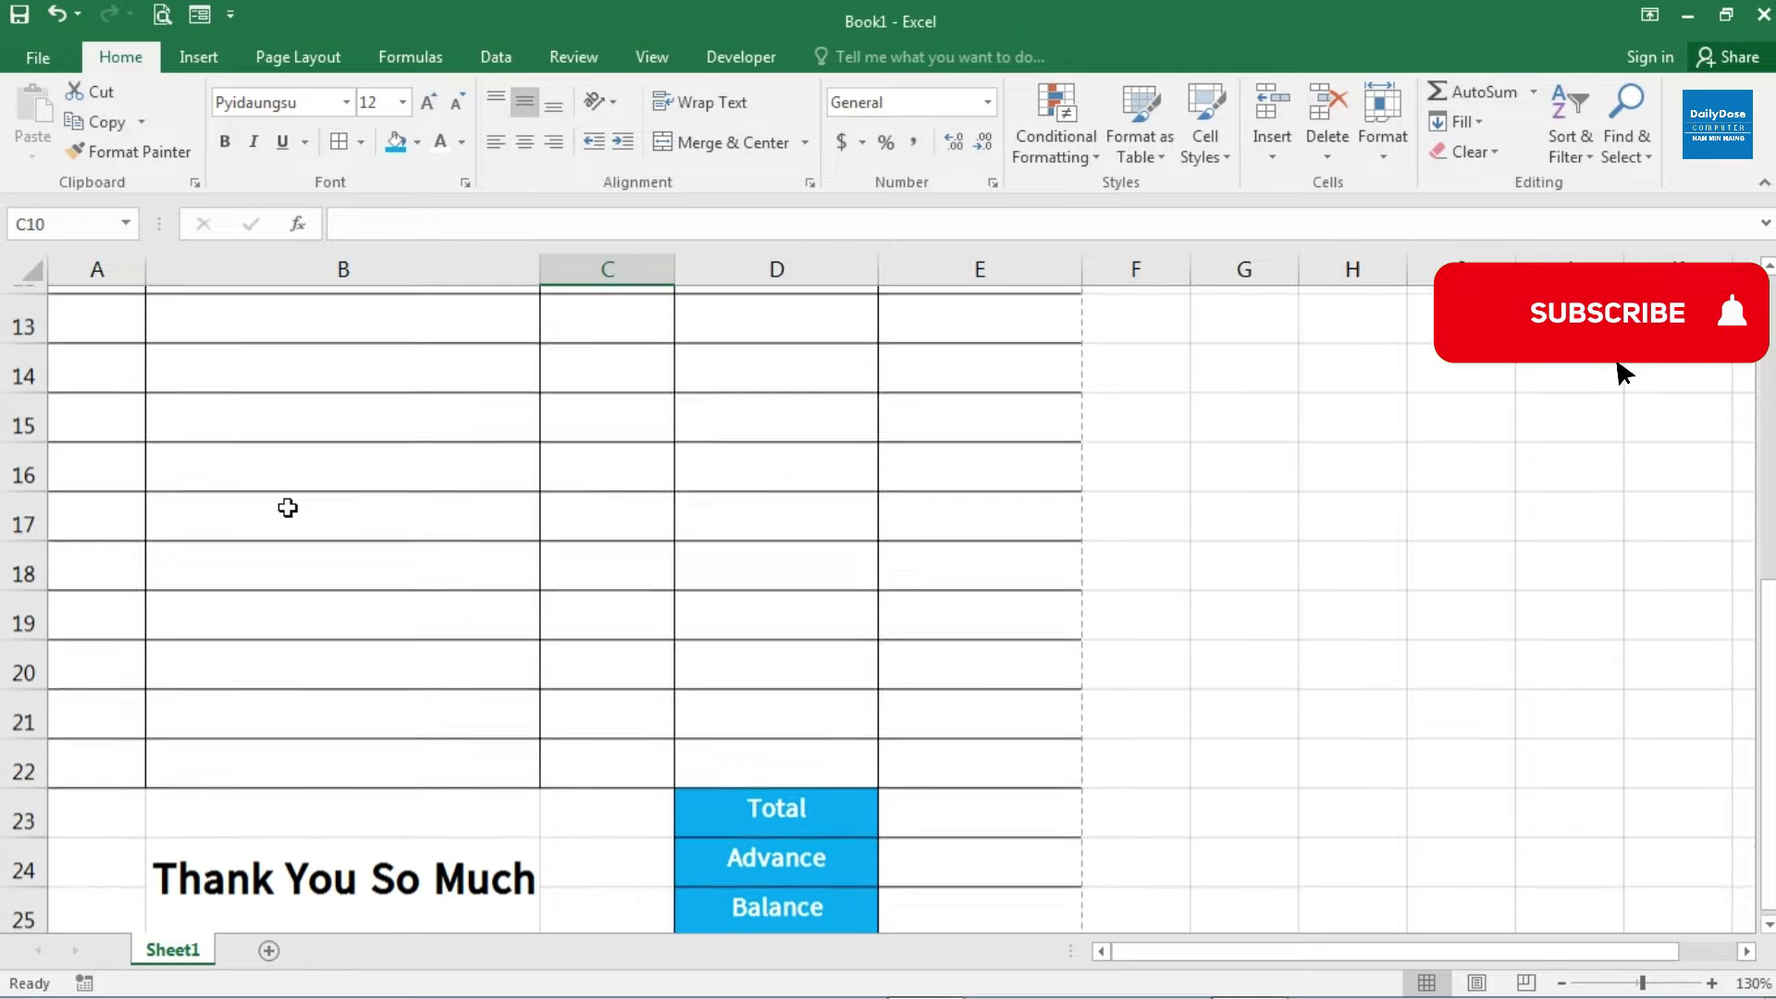
Zoom the sheet to 100% and select rows 11 through 25.
{"action": "left_click", "coordinate": [1563, 982]}
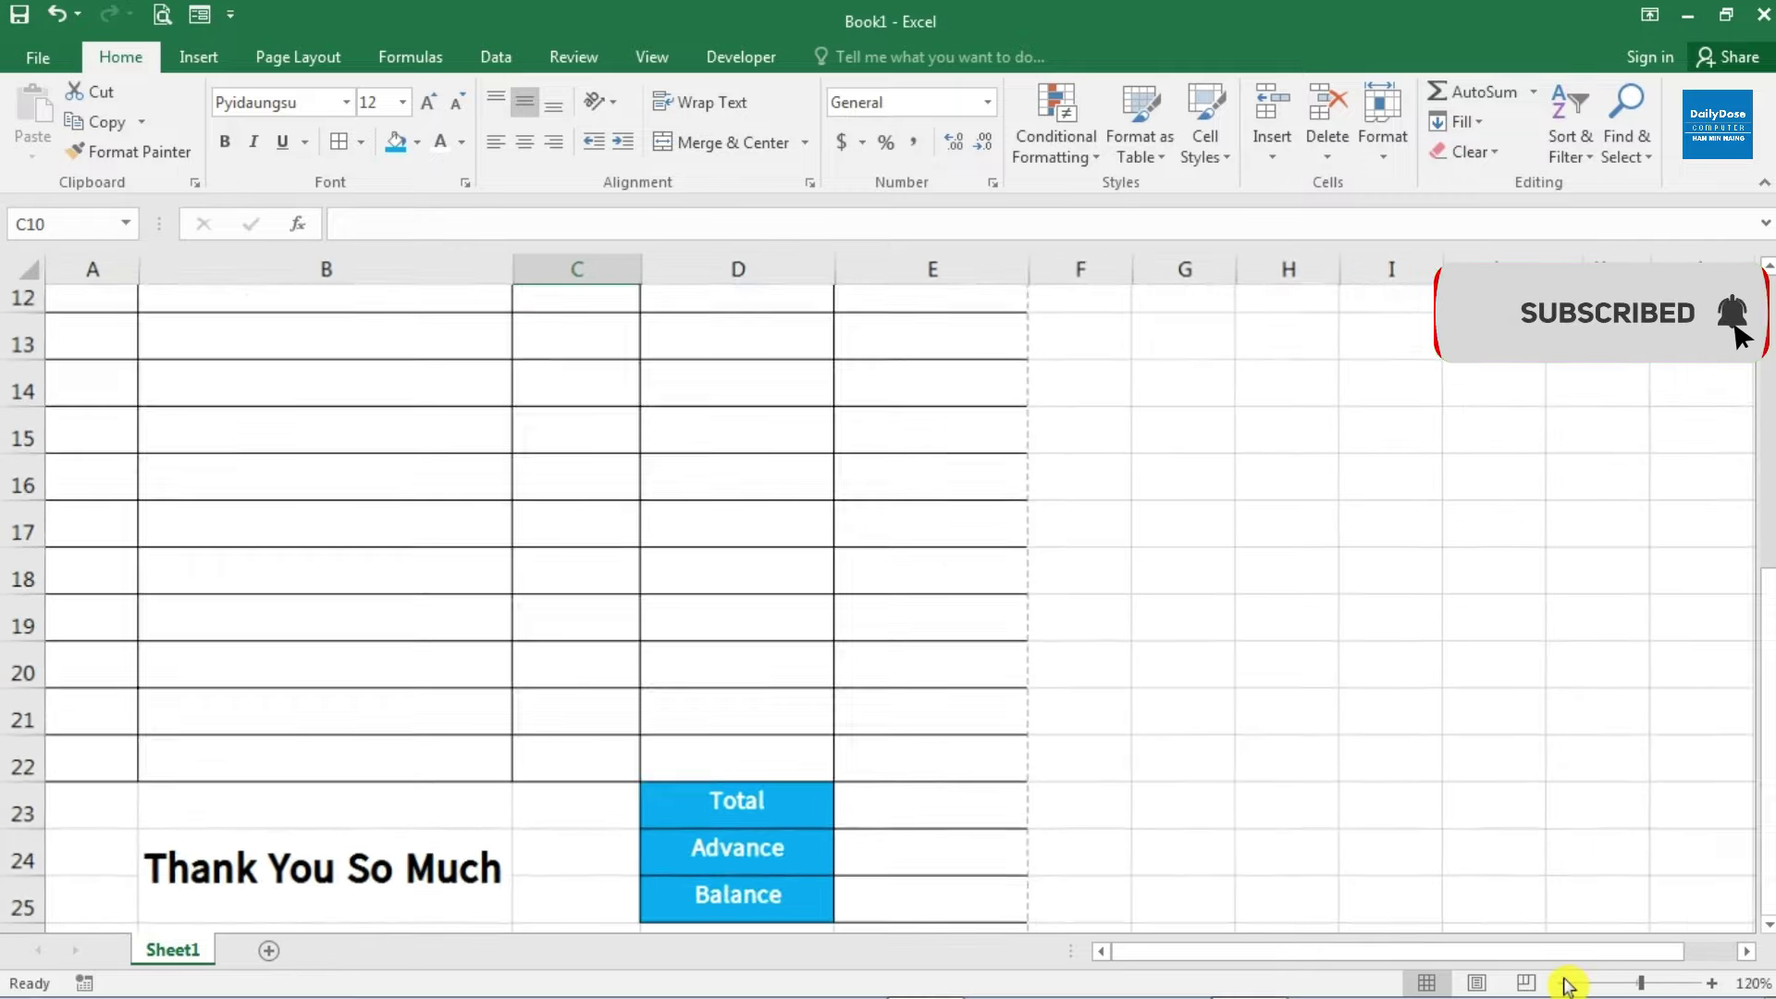
{"action": "left_click", "coordinate": [1563, 982]}
{"action": "left_click", "coordinate": [1563, 982]}
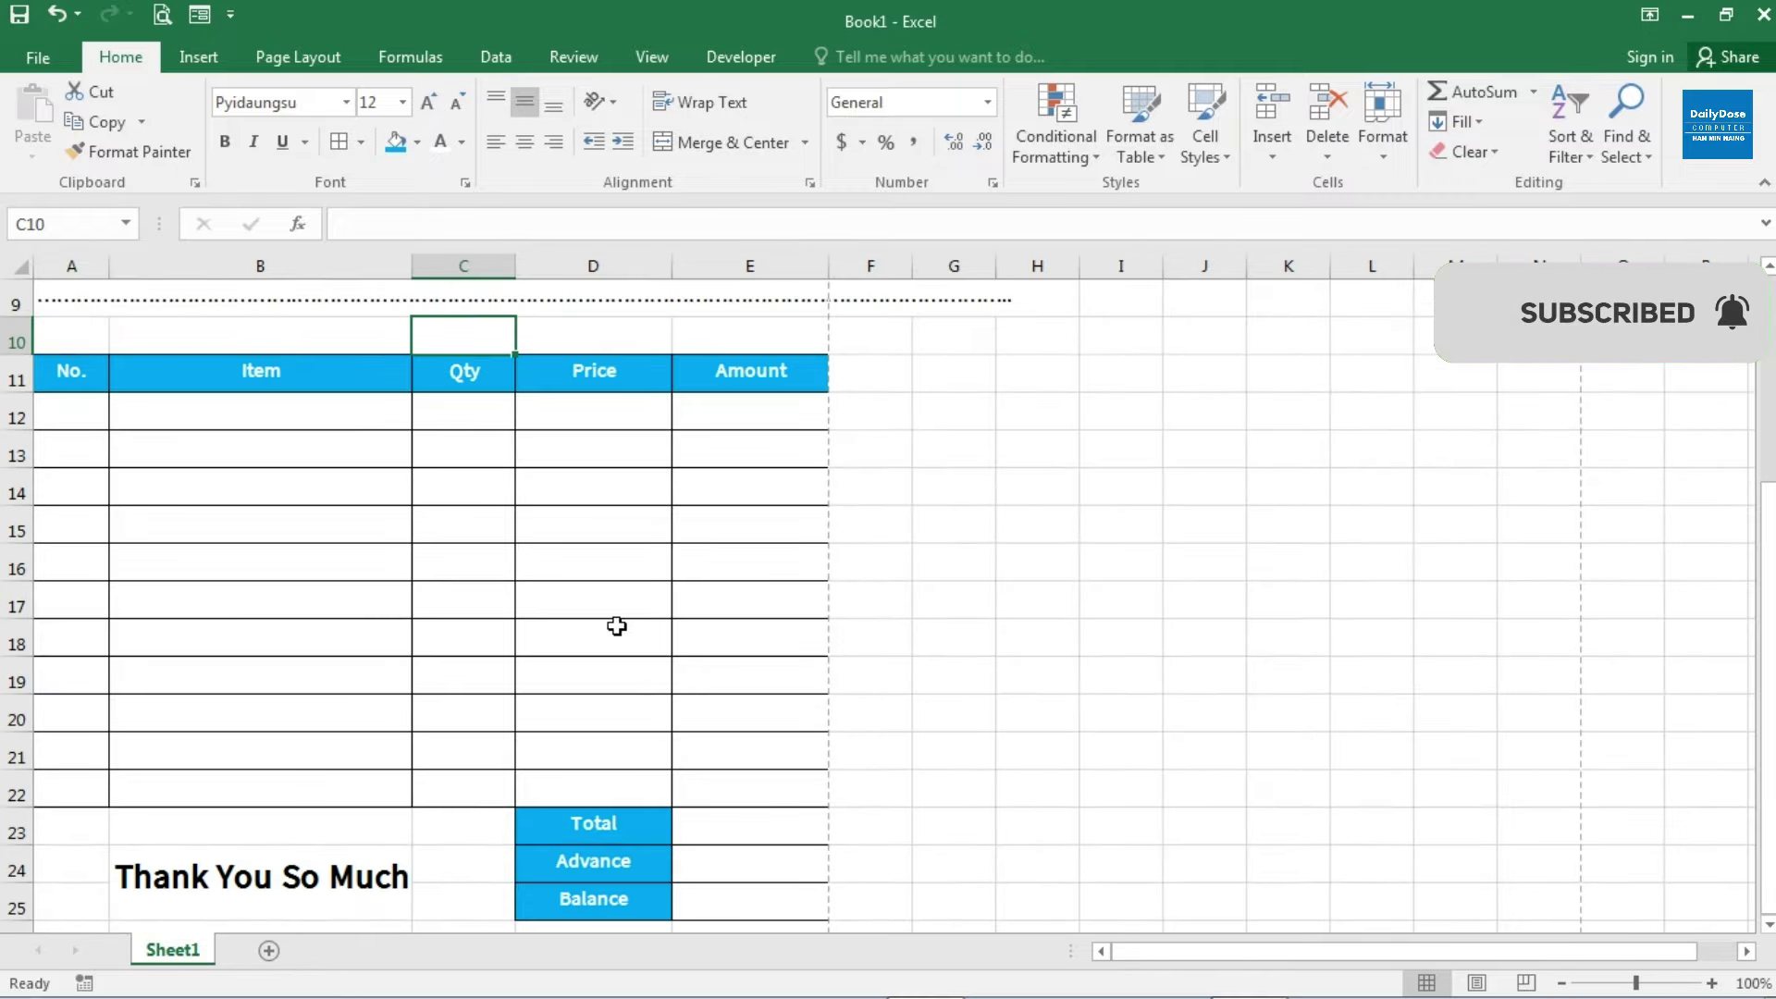
{"action": "left_click", "coordinate": [1767, 265]}
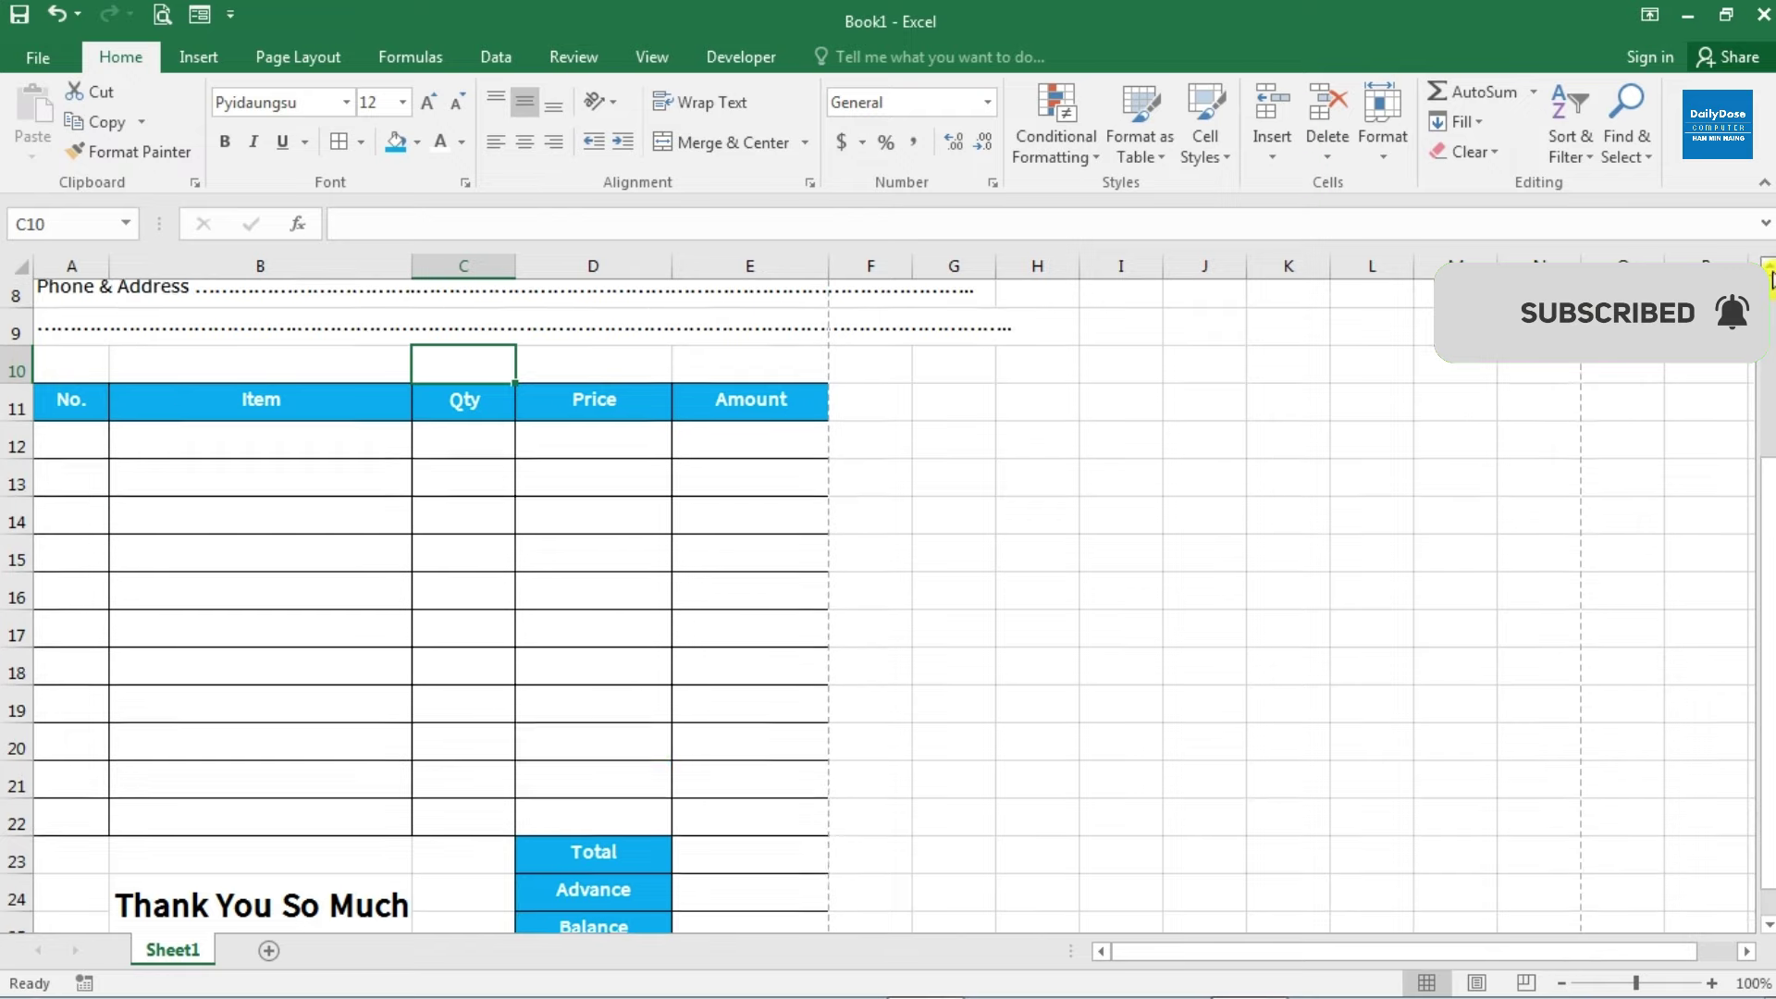
{"action": "left_click", "coordinate": [1767, 927]}
{"action": "left_click", "coordinate": [1768, 928]}
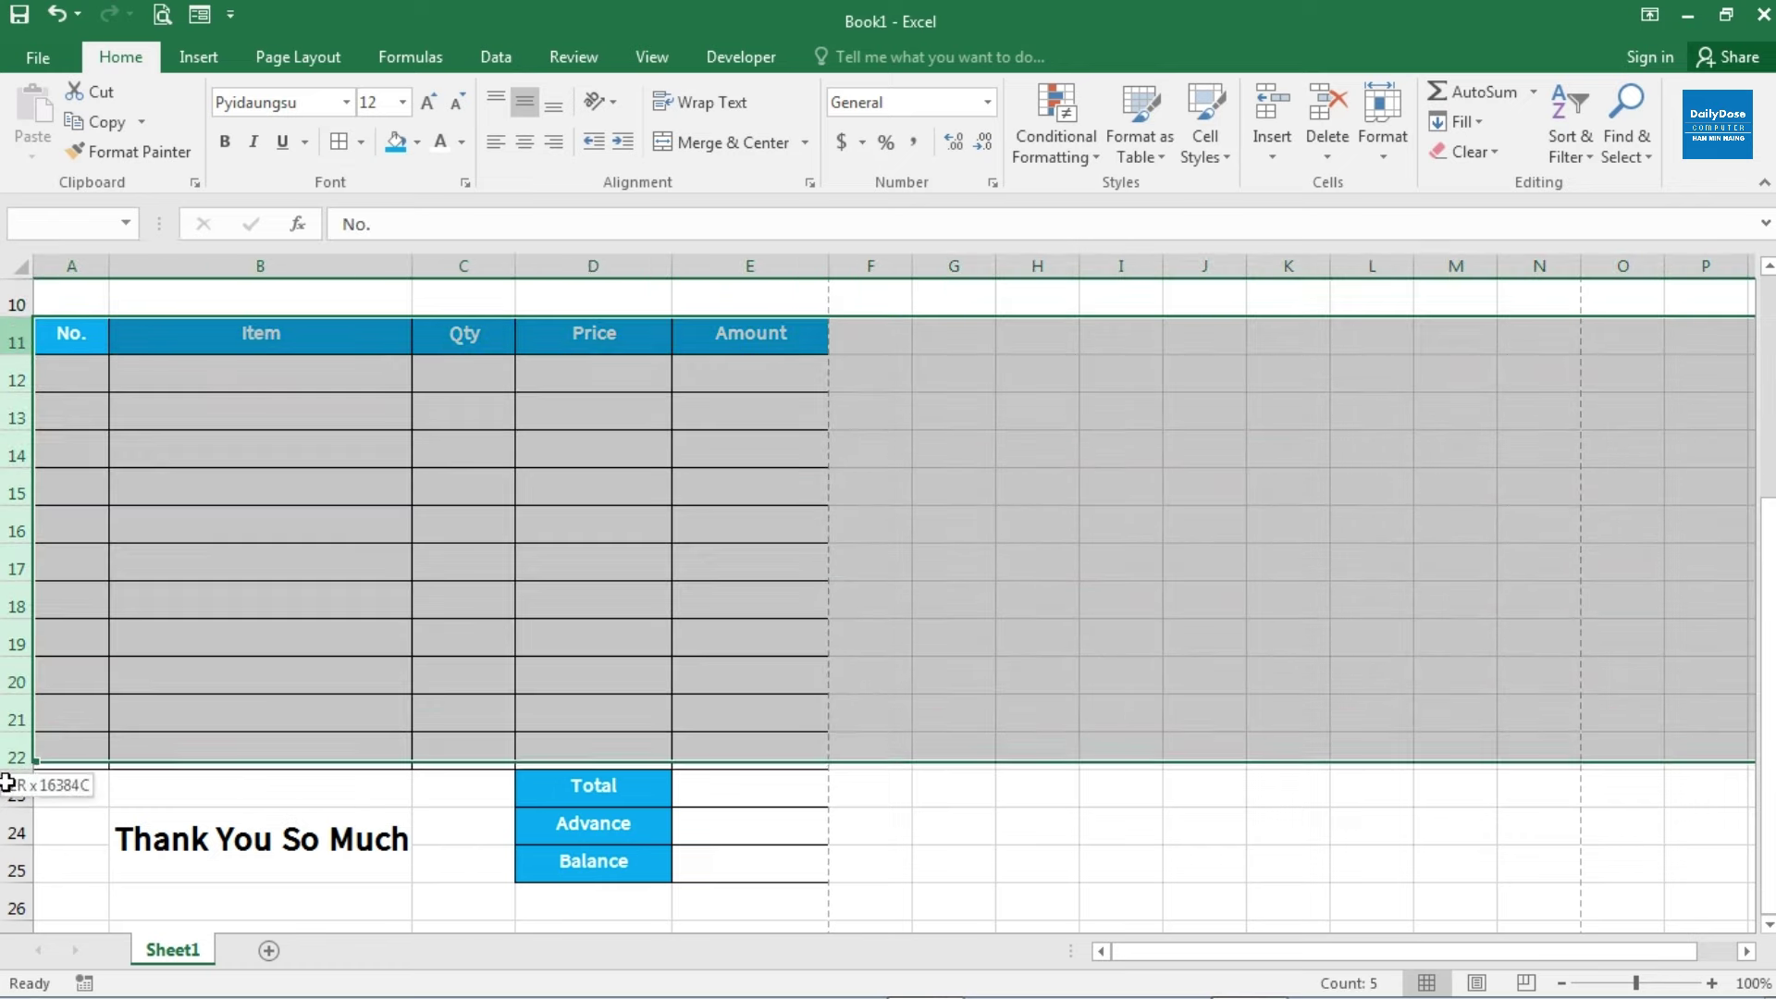
{"action": "left_click_drag", "start_coordinate": [17, 329], "coordinate": [17, 869]}
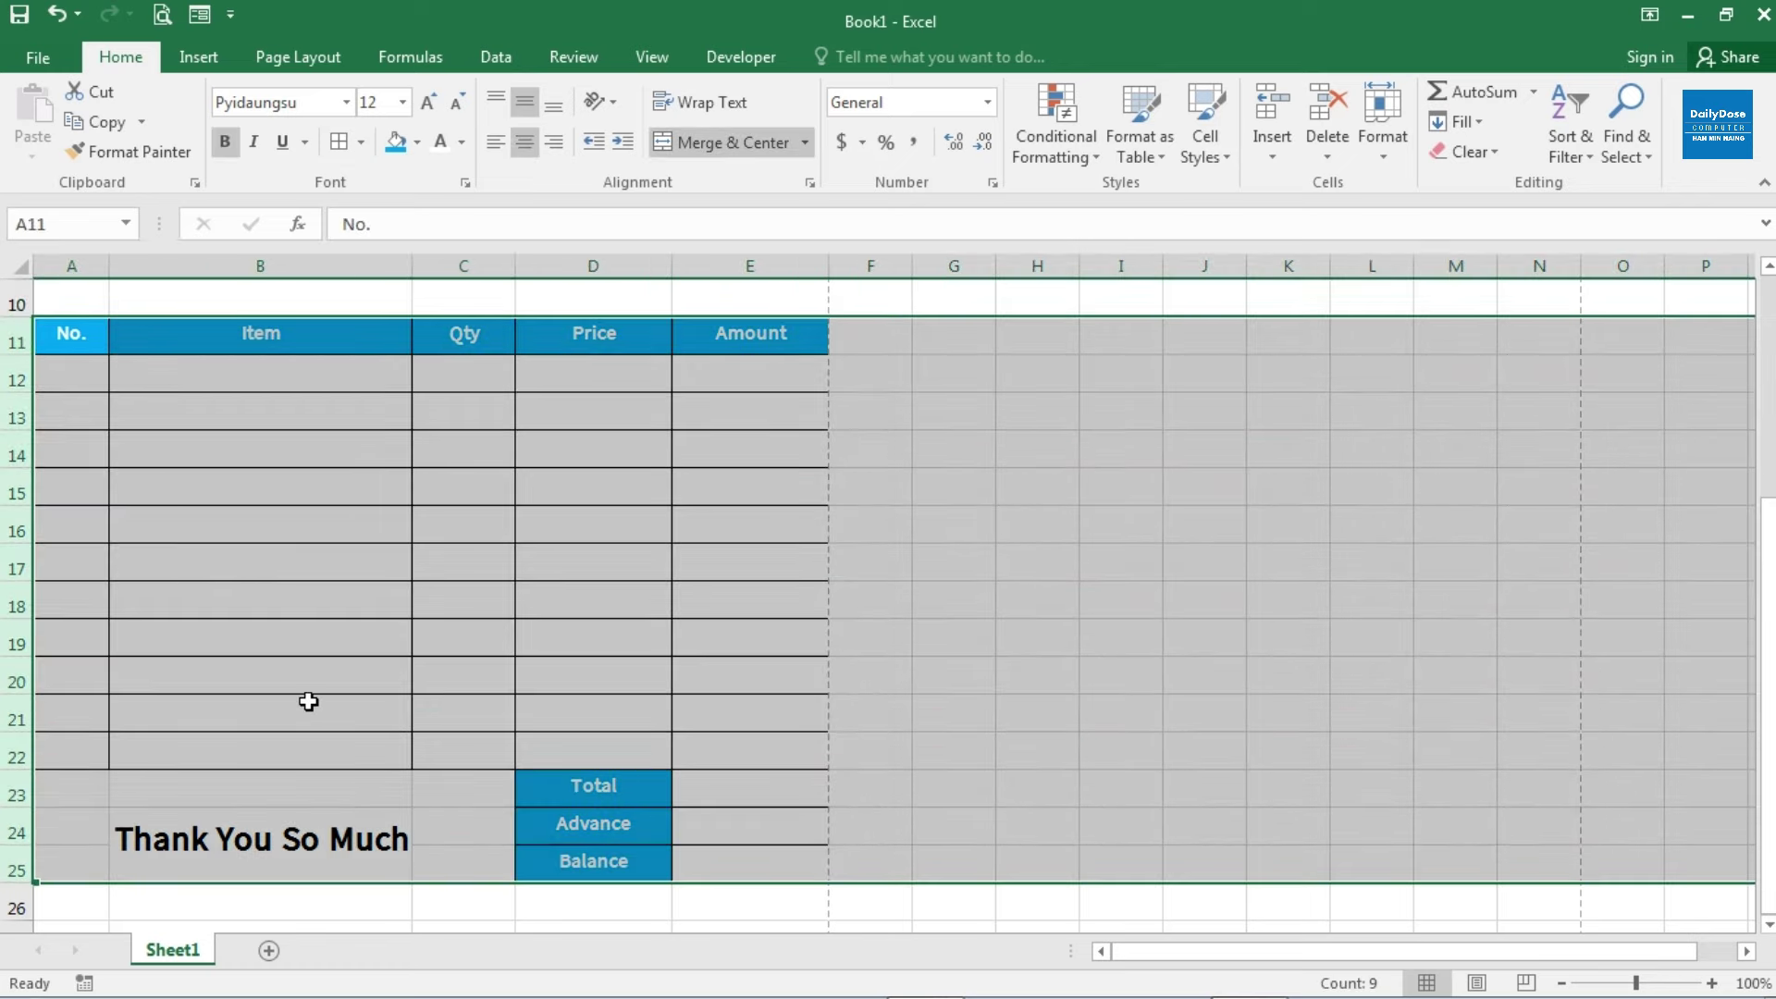
Give the selected item table and totals rows a row height of 30.
{"action": "left_click", "coordinate": [123, 67]}
{"action": "left_click", "coordinate": [1392, 164]}
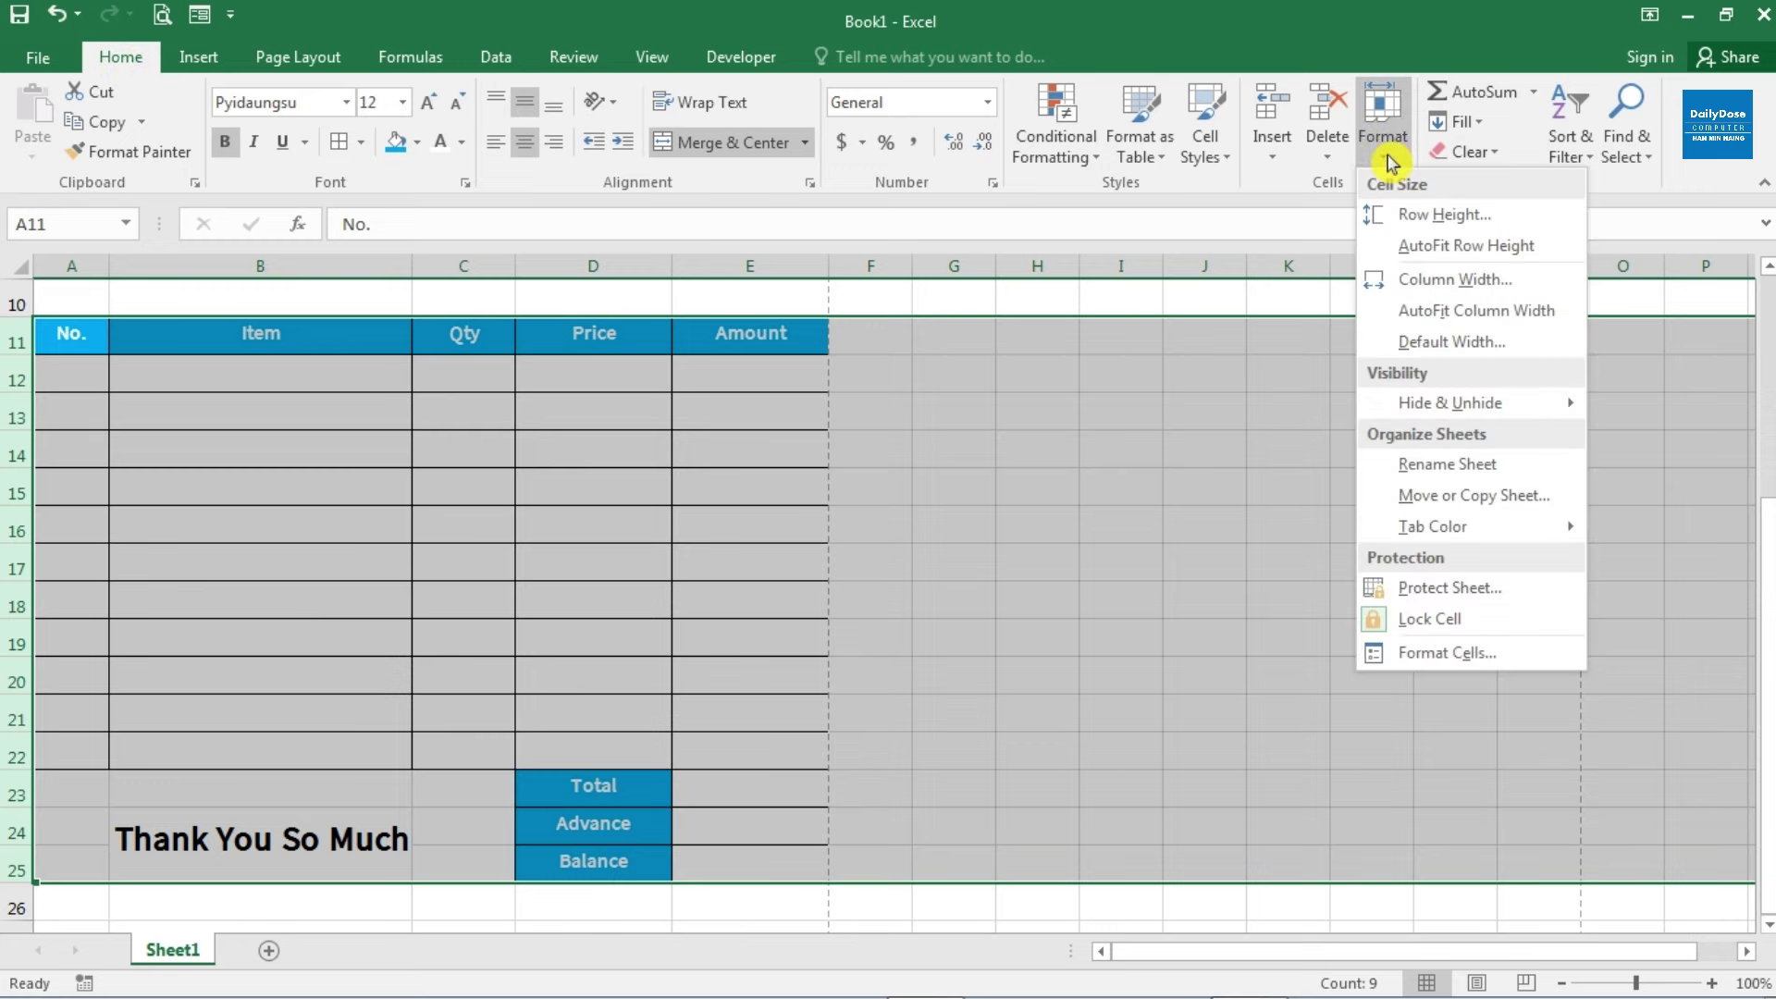
{"action": "left_click", "coordinate": [1432, 222]}
{"action": "type", "text": "21.75"}
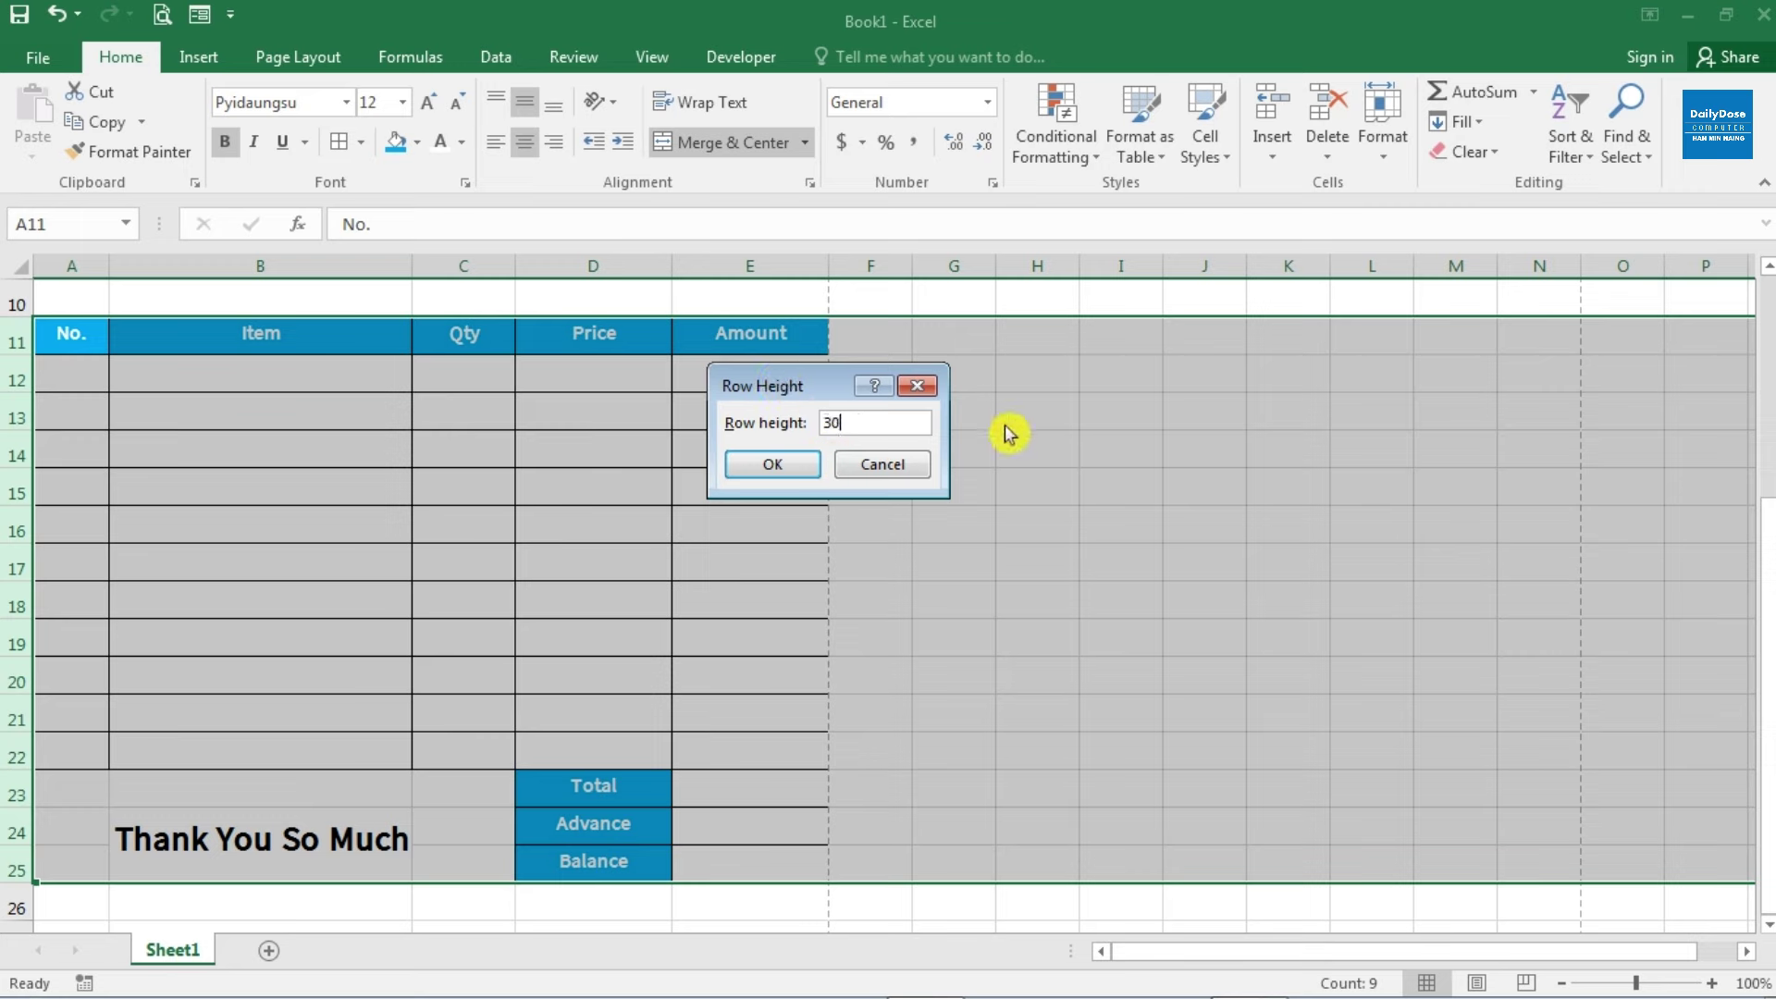
{"action": "left_click", "coordinate": [791, 467]}
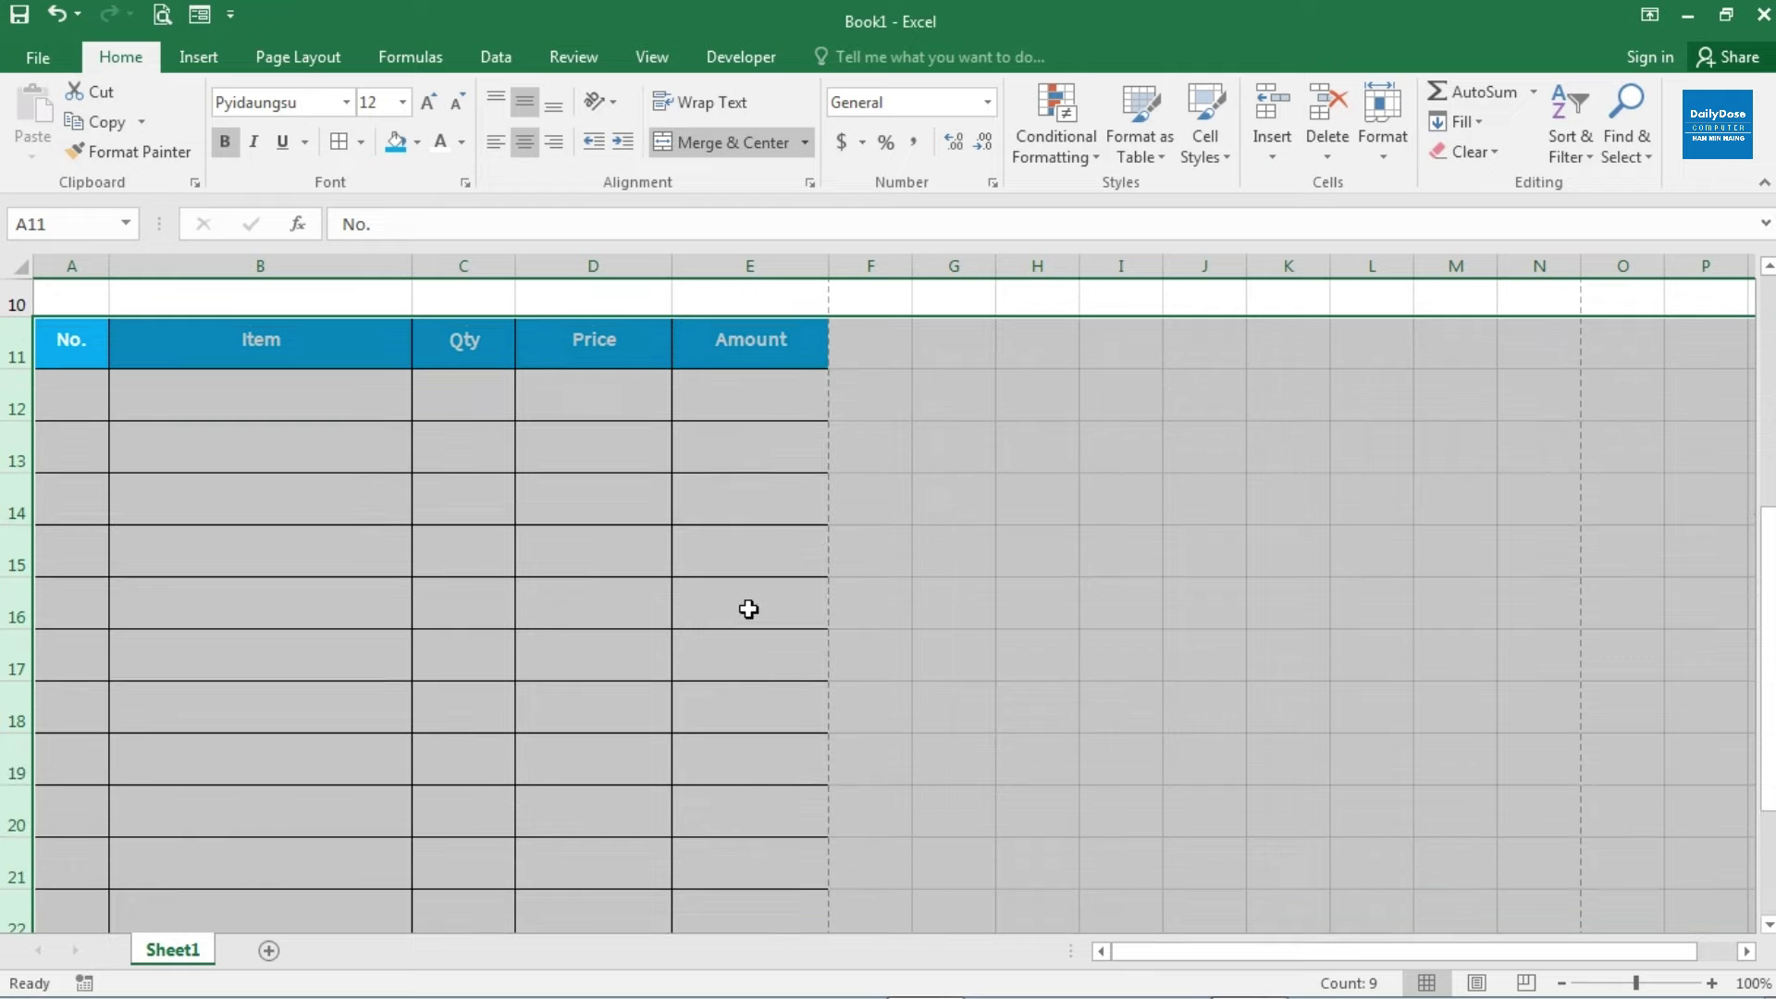
{"action": "scroll", "coordinate": [744, 608], "scroll_direction": "down", "scroll_amount": 2}
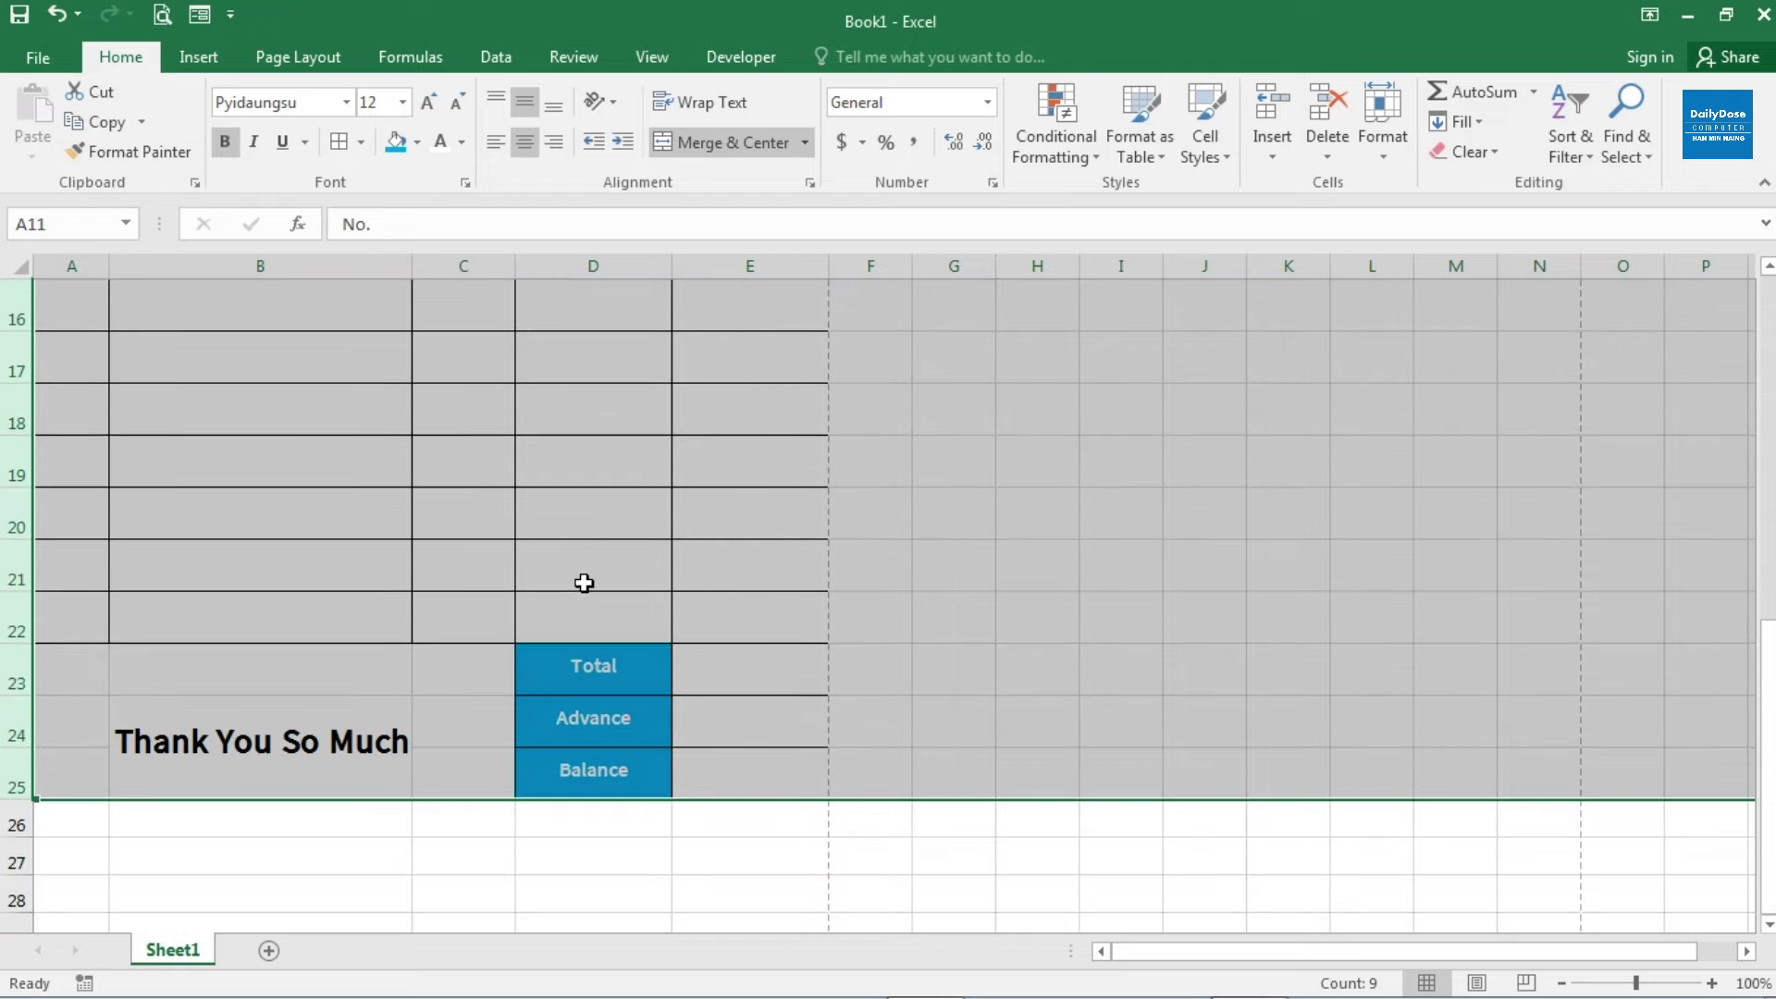
{"action": "scroll", "coordinate": [585, 580], "scroll_direction": "up", "scroll_amount": 1}
{"action": "scroll", "coordinate": [586, 580], "scroll_direction": "up", "scroll_amount": 1}
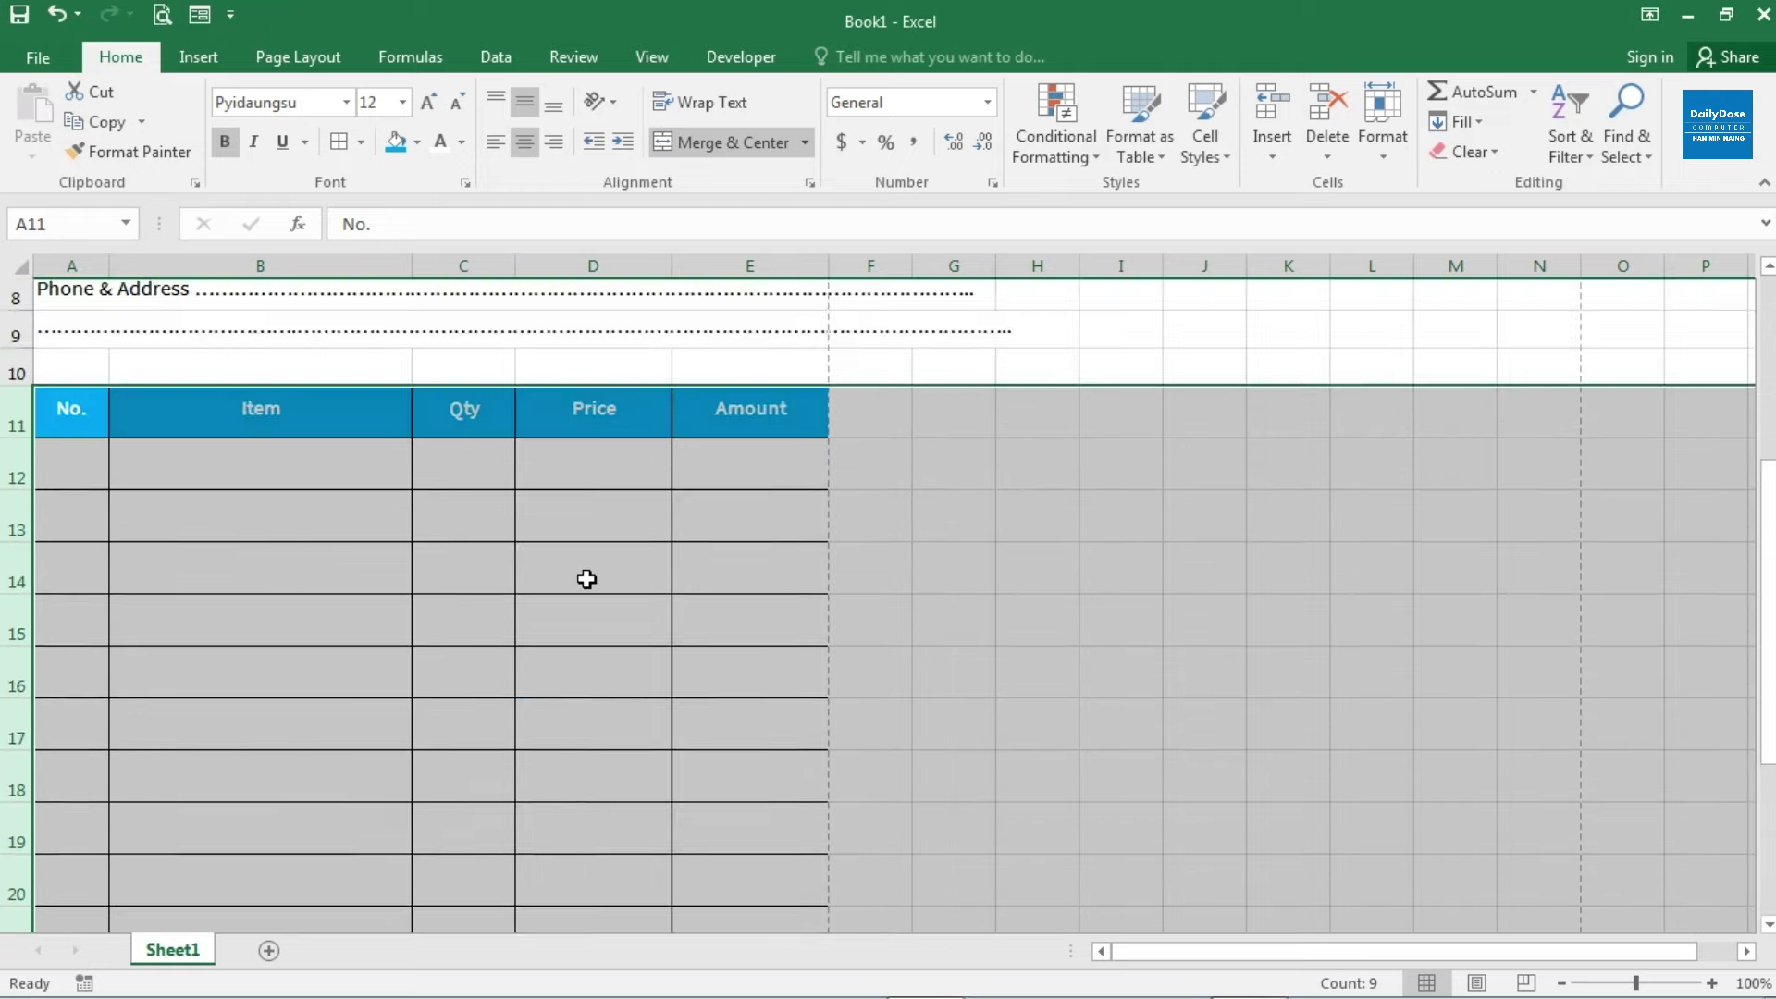
{"action": "scroll", "coordinate": [585, 578], "scroll_direction": "up", "scroll_amount": 2}
Set the blue header banner rows 1–5 to a row height of 24.
{"action": "scroll", "coordinate": [585, 576], "scroll_direction": "up", "scroll_amount": 1}
{"action": "left_click", "coordinate": [518, 517]}
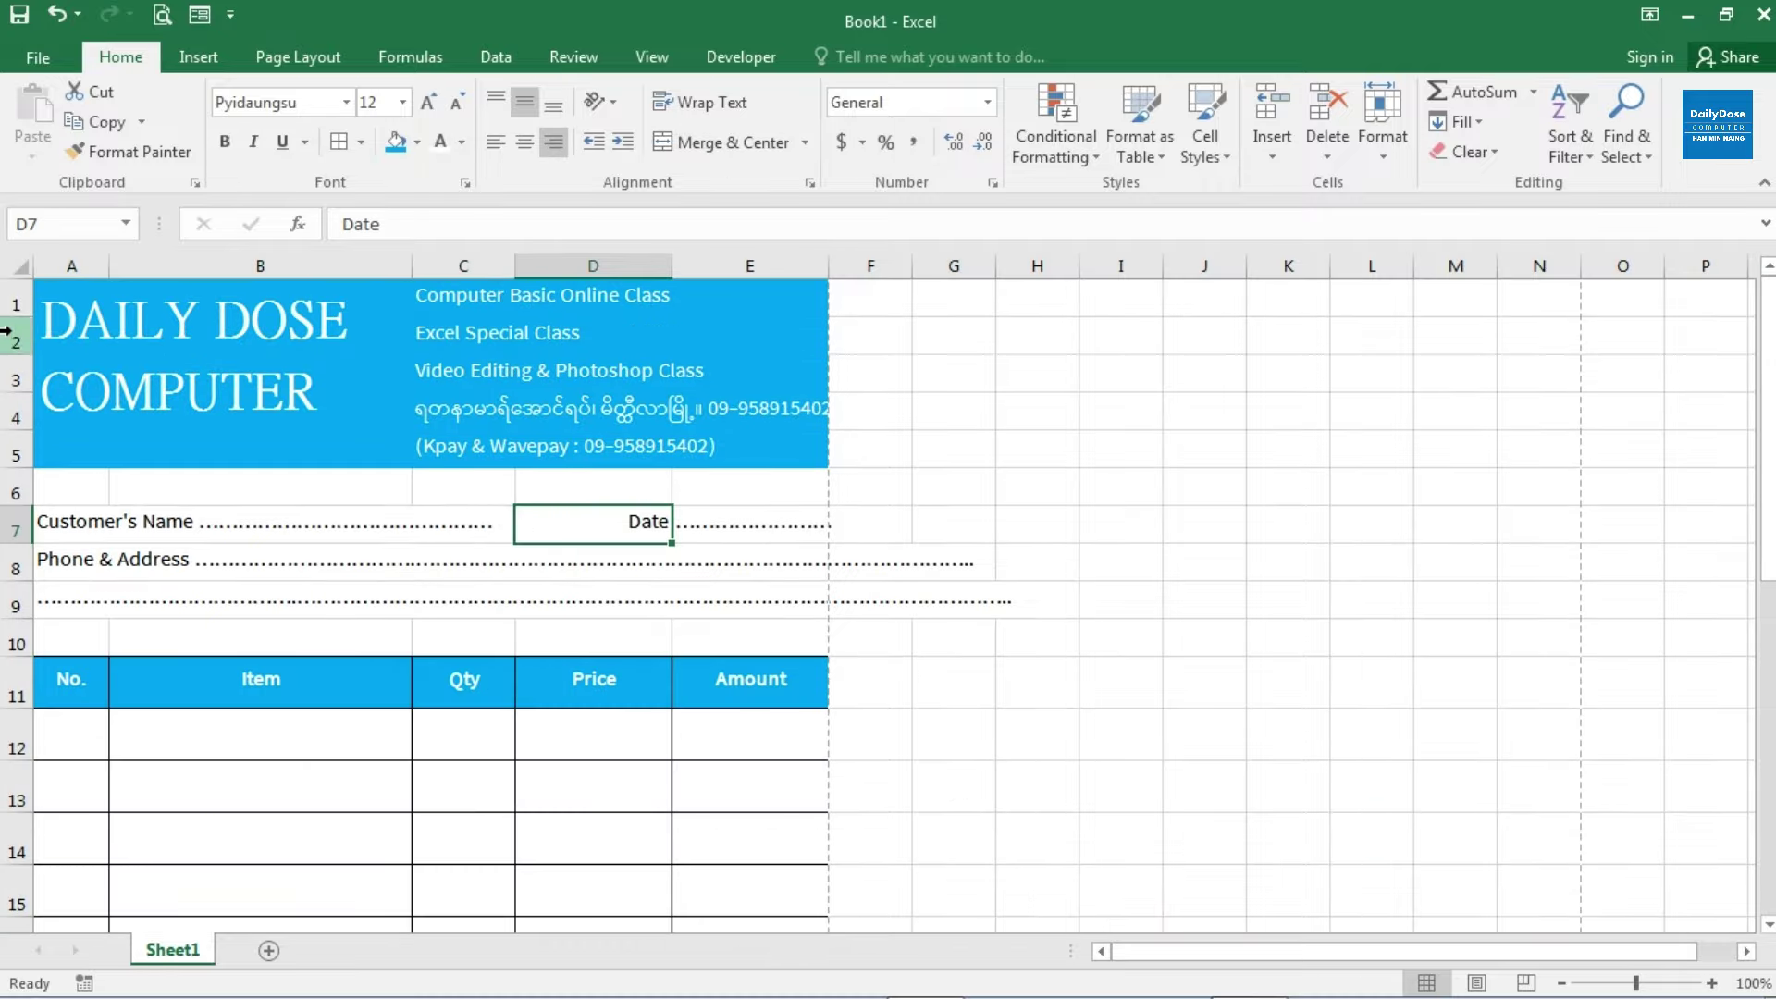
{"action": "left_click_drag", "start_coordinate": [12, 301], "coordinate": [14, 453]}
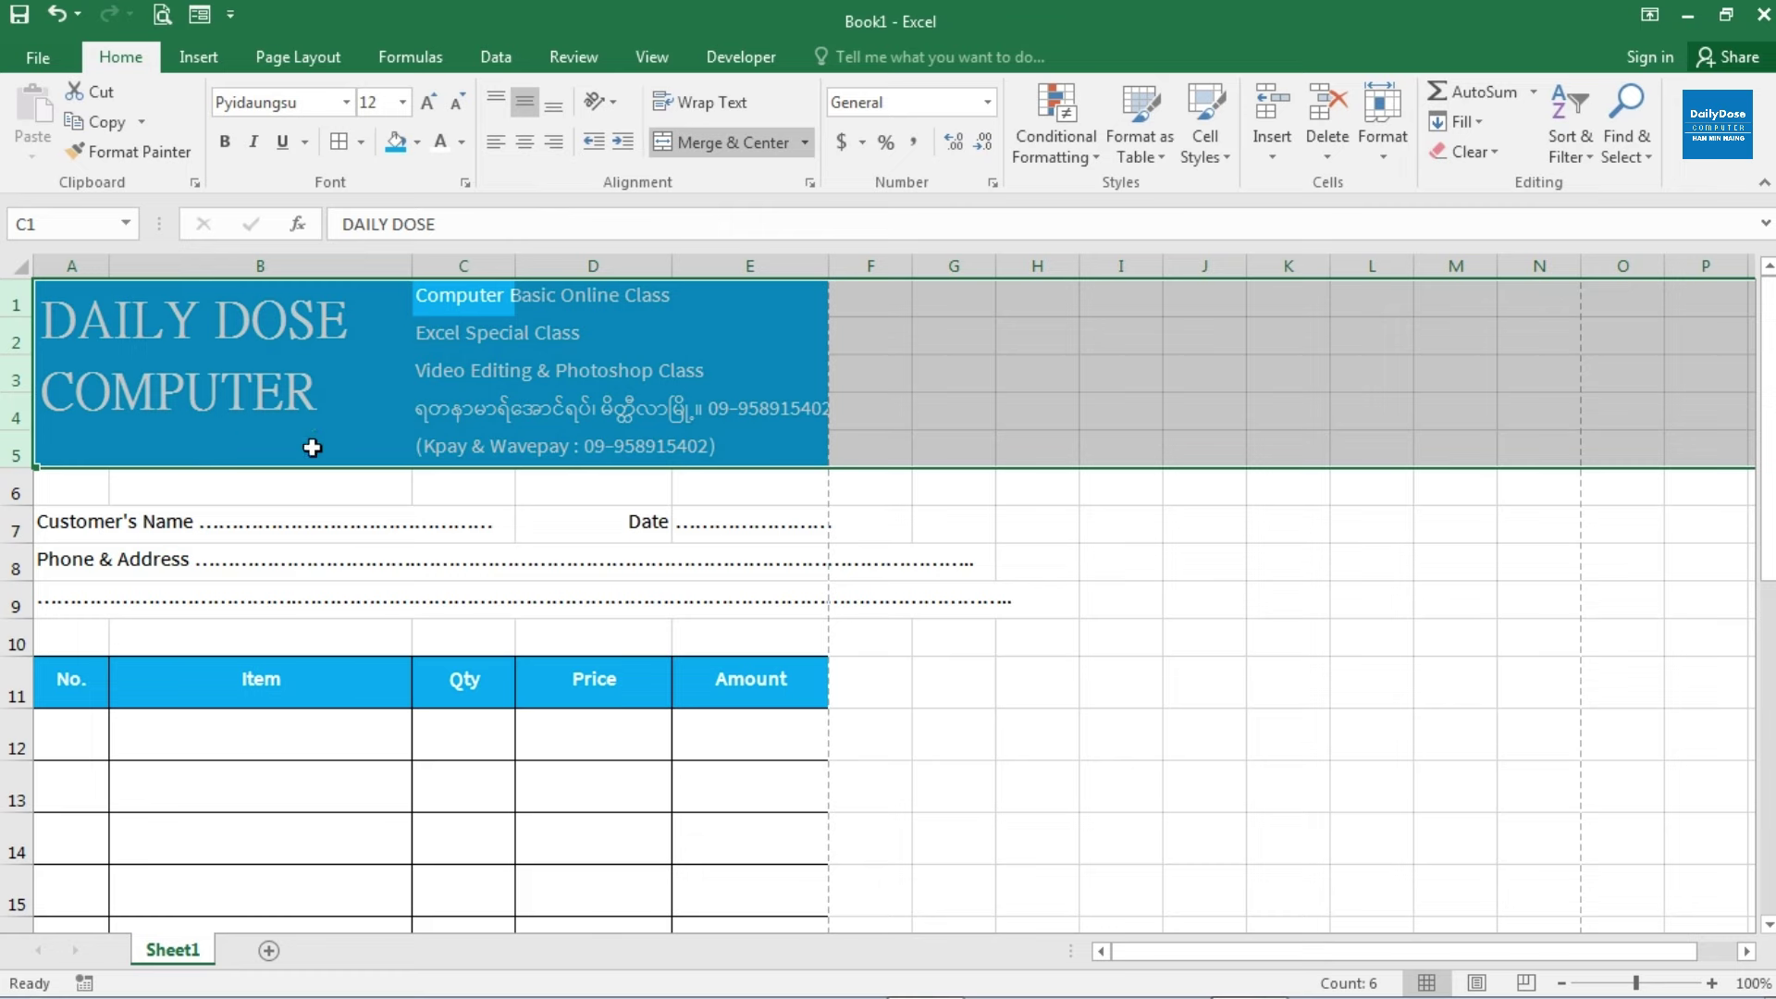
{"action": "left_click", "coordinate": [1393, 174]}
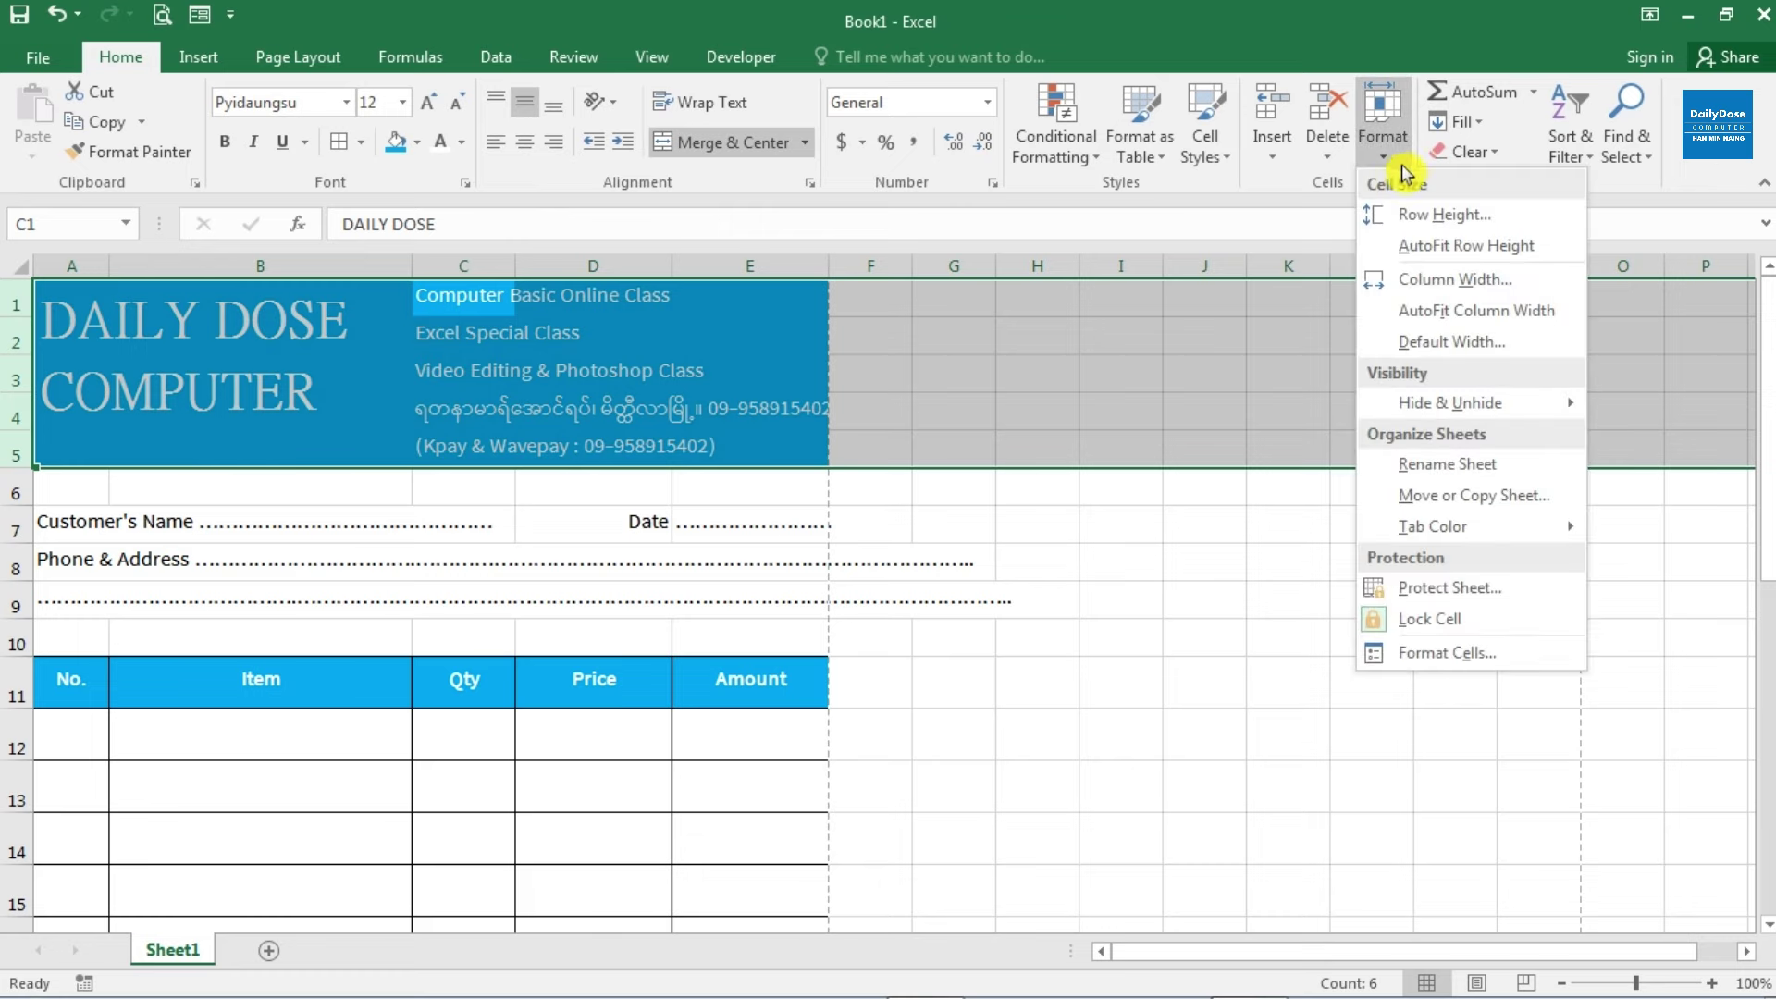
{"action": "left_click", "coordinate": [1508, 220]}
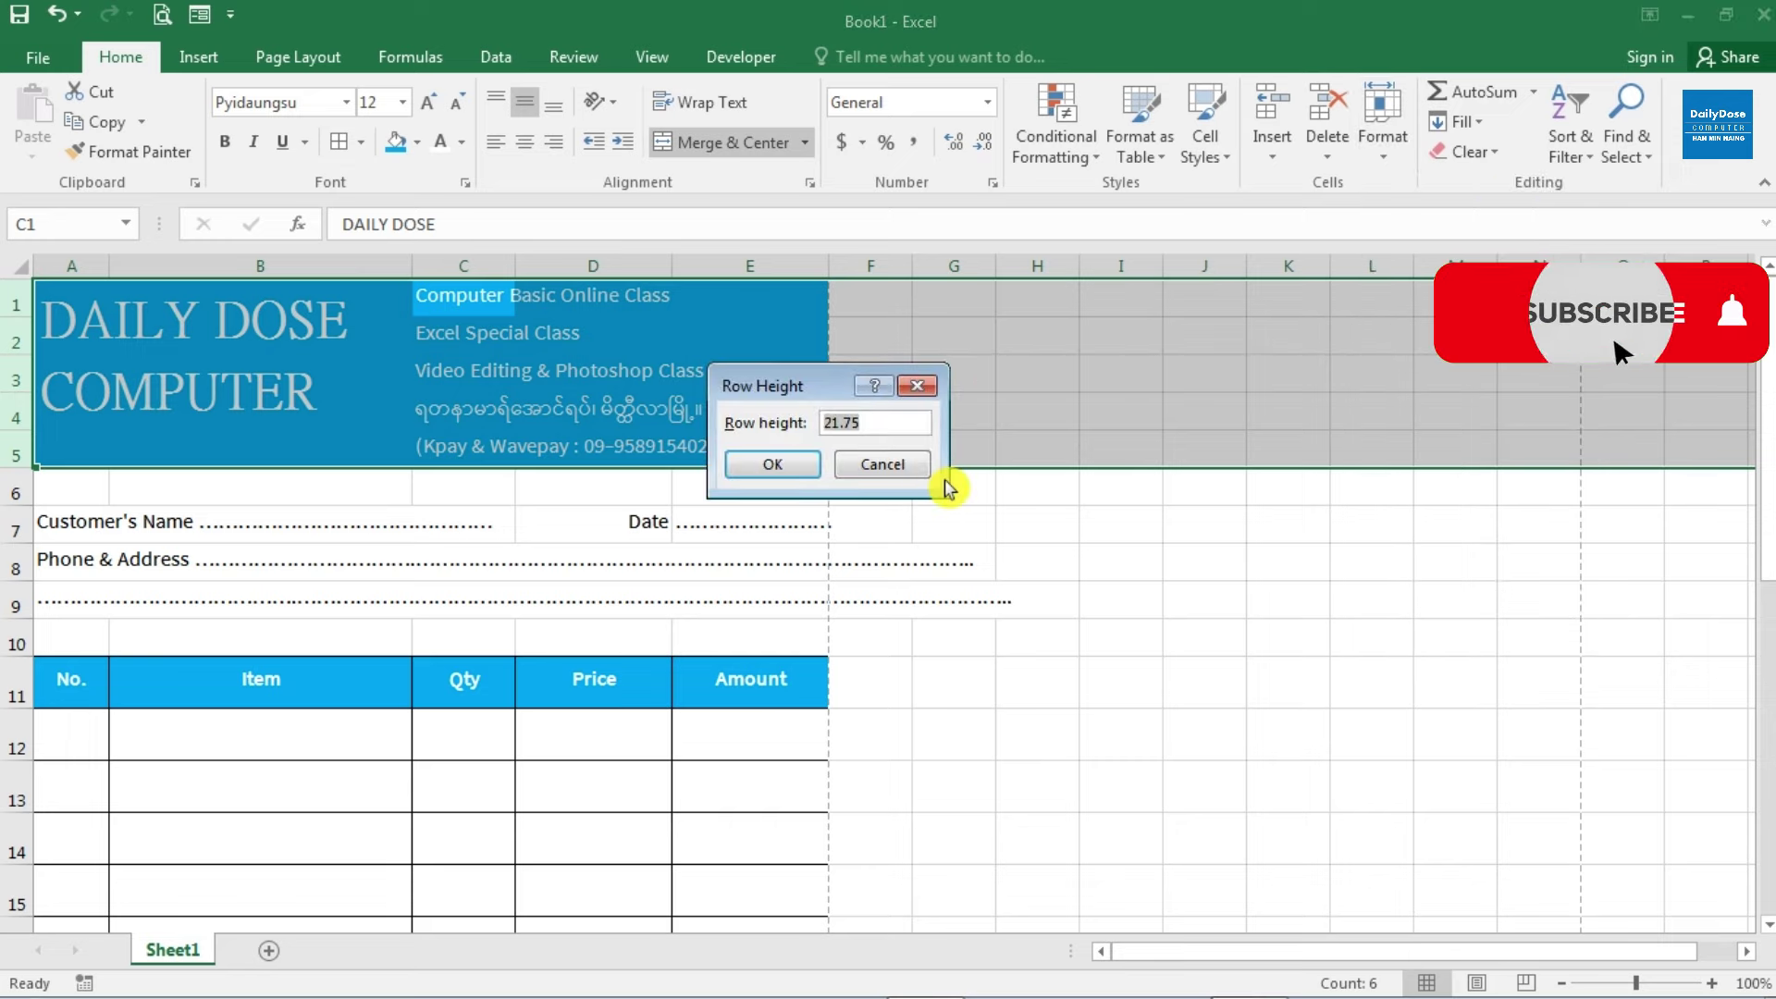
{"action": "type", "text": "24"}
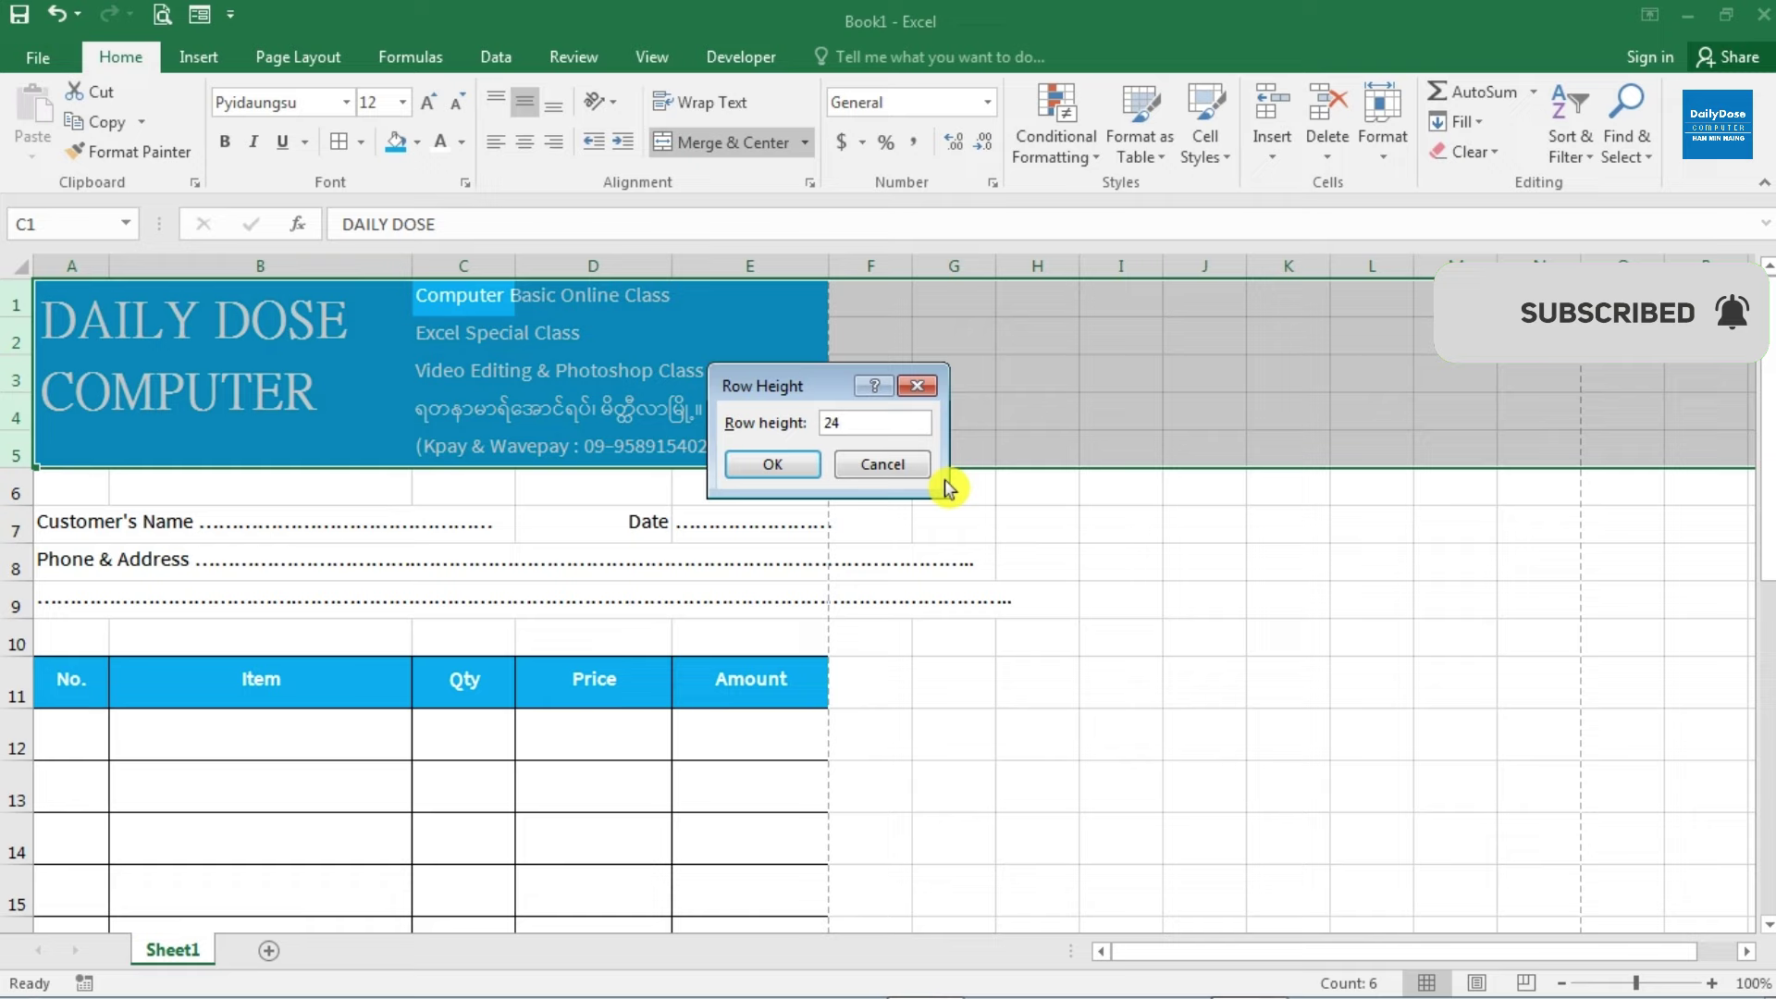
{"action": "left_click", "coordinate": [797, 474]}
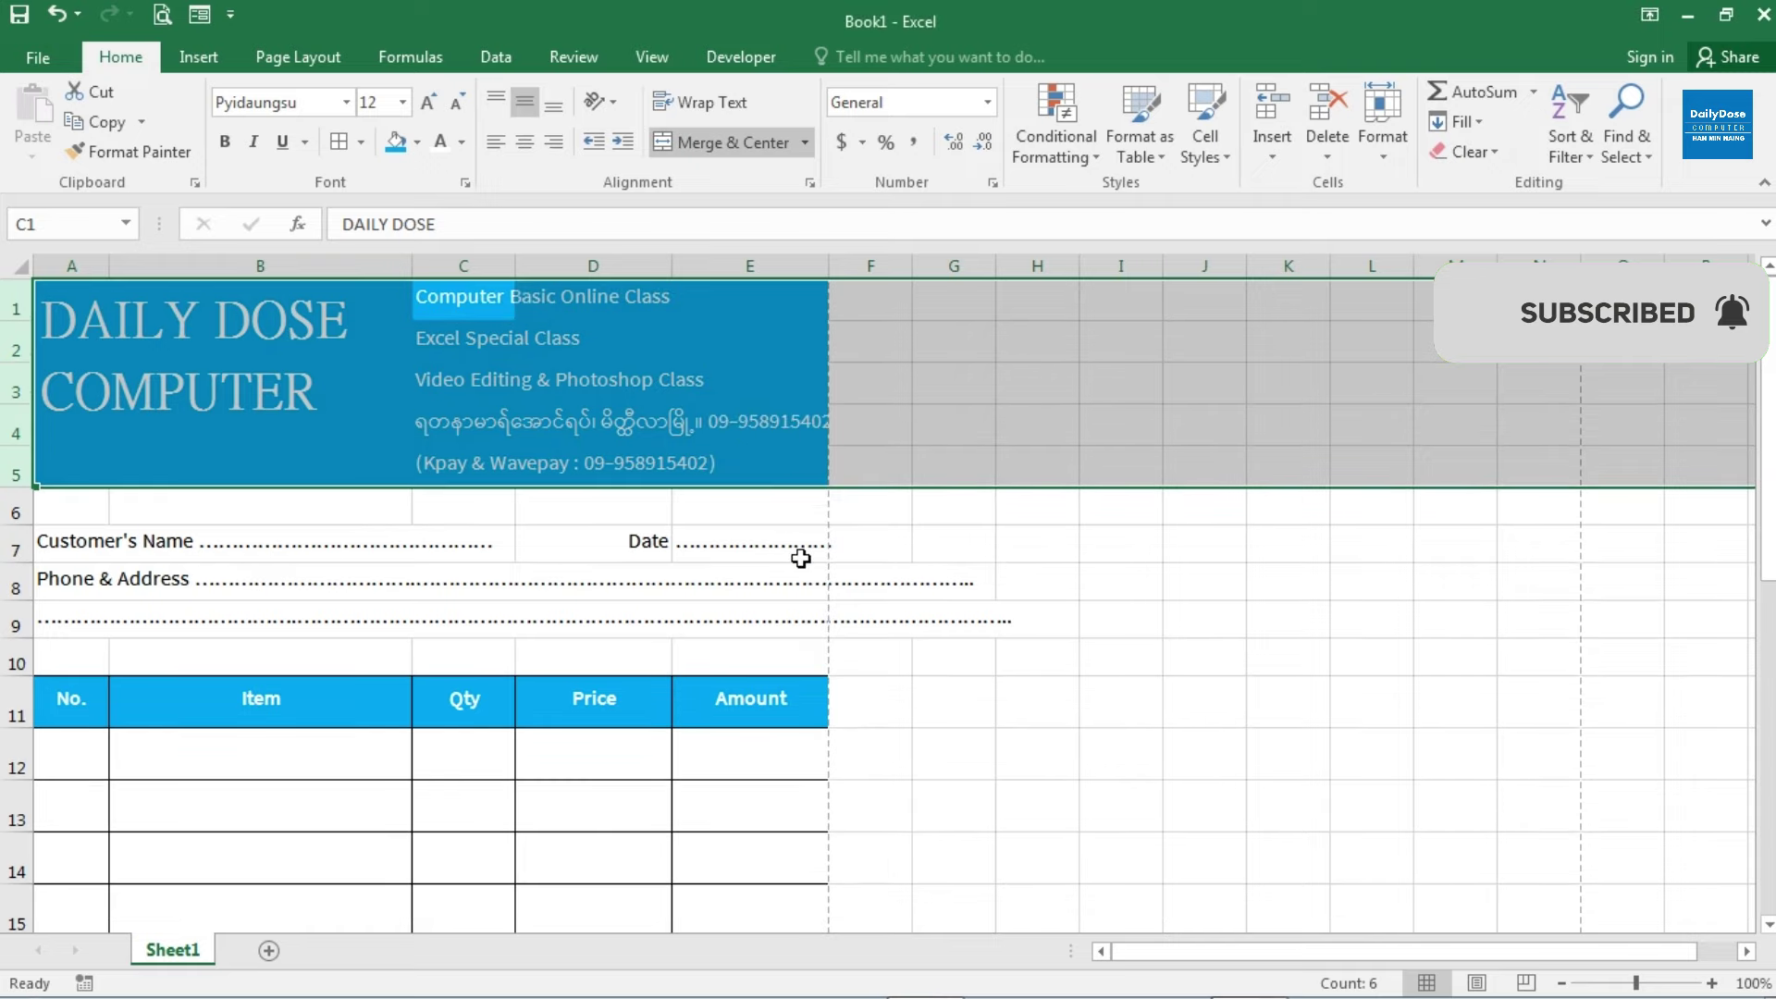
{"action": "left_click", "coordinate": [465, 565]}
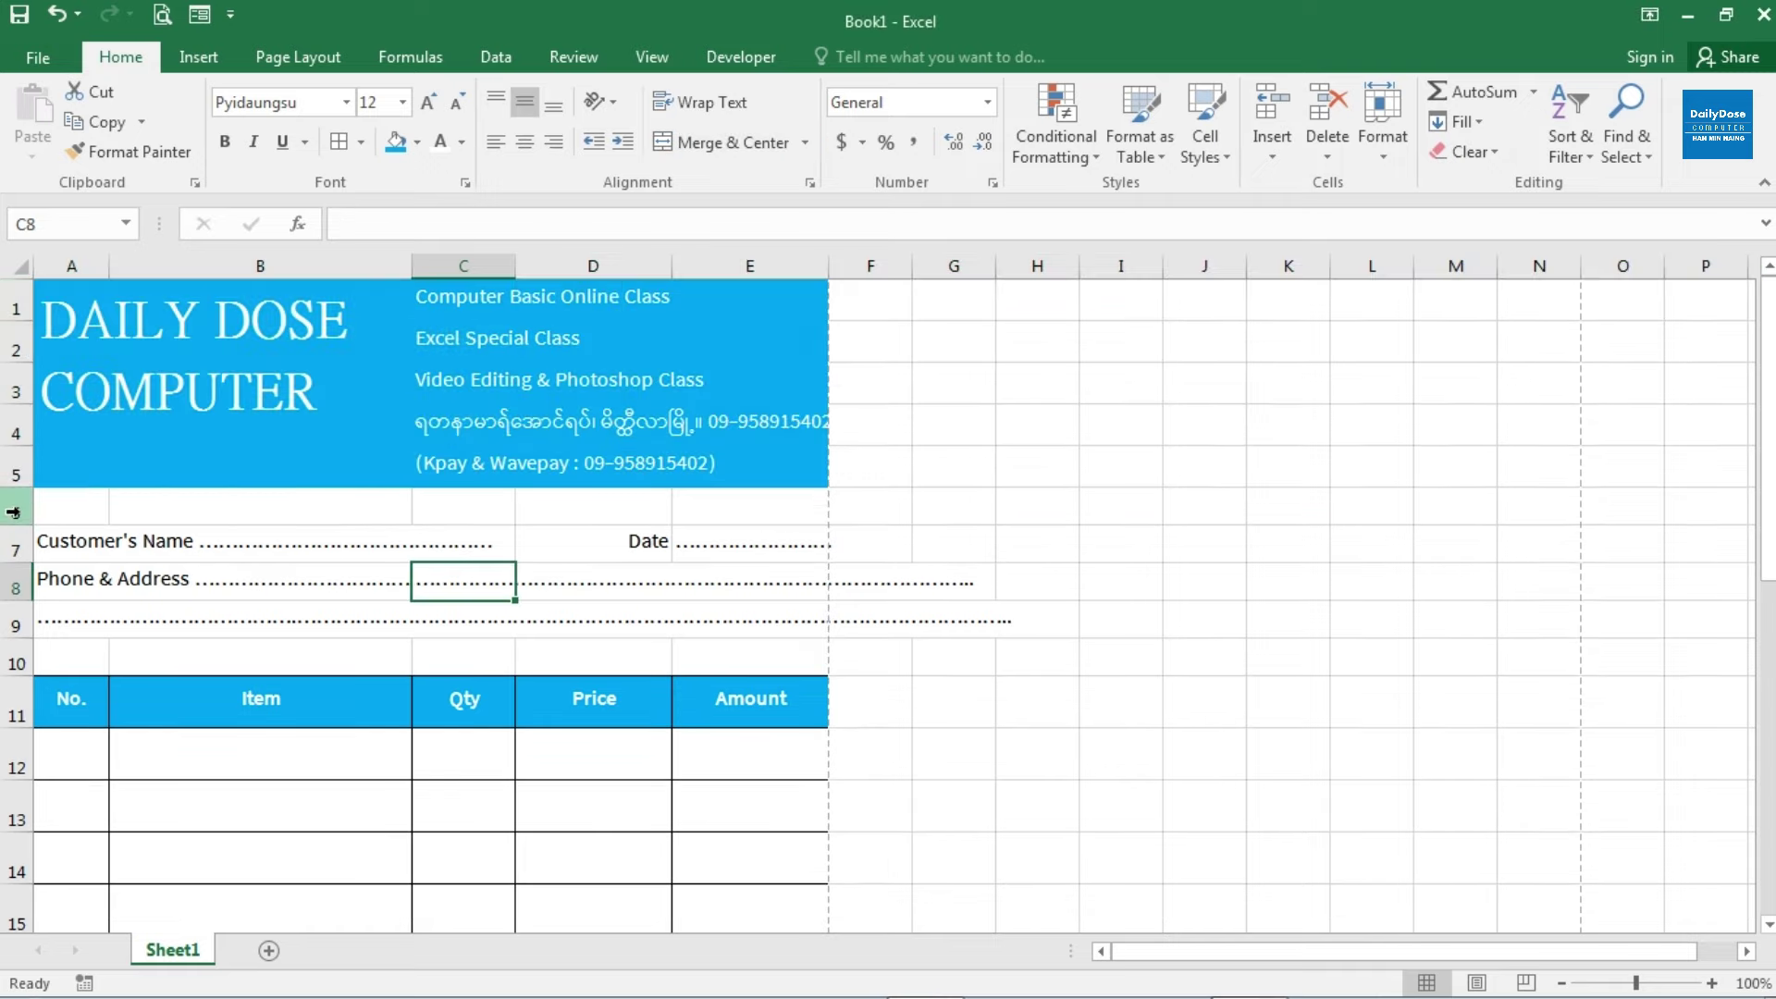
Shrink row 6 into a thin spacer gap below the banner.
{"action": "left_click", "coordinate": [16, 511]}
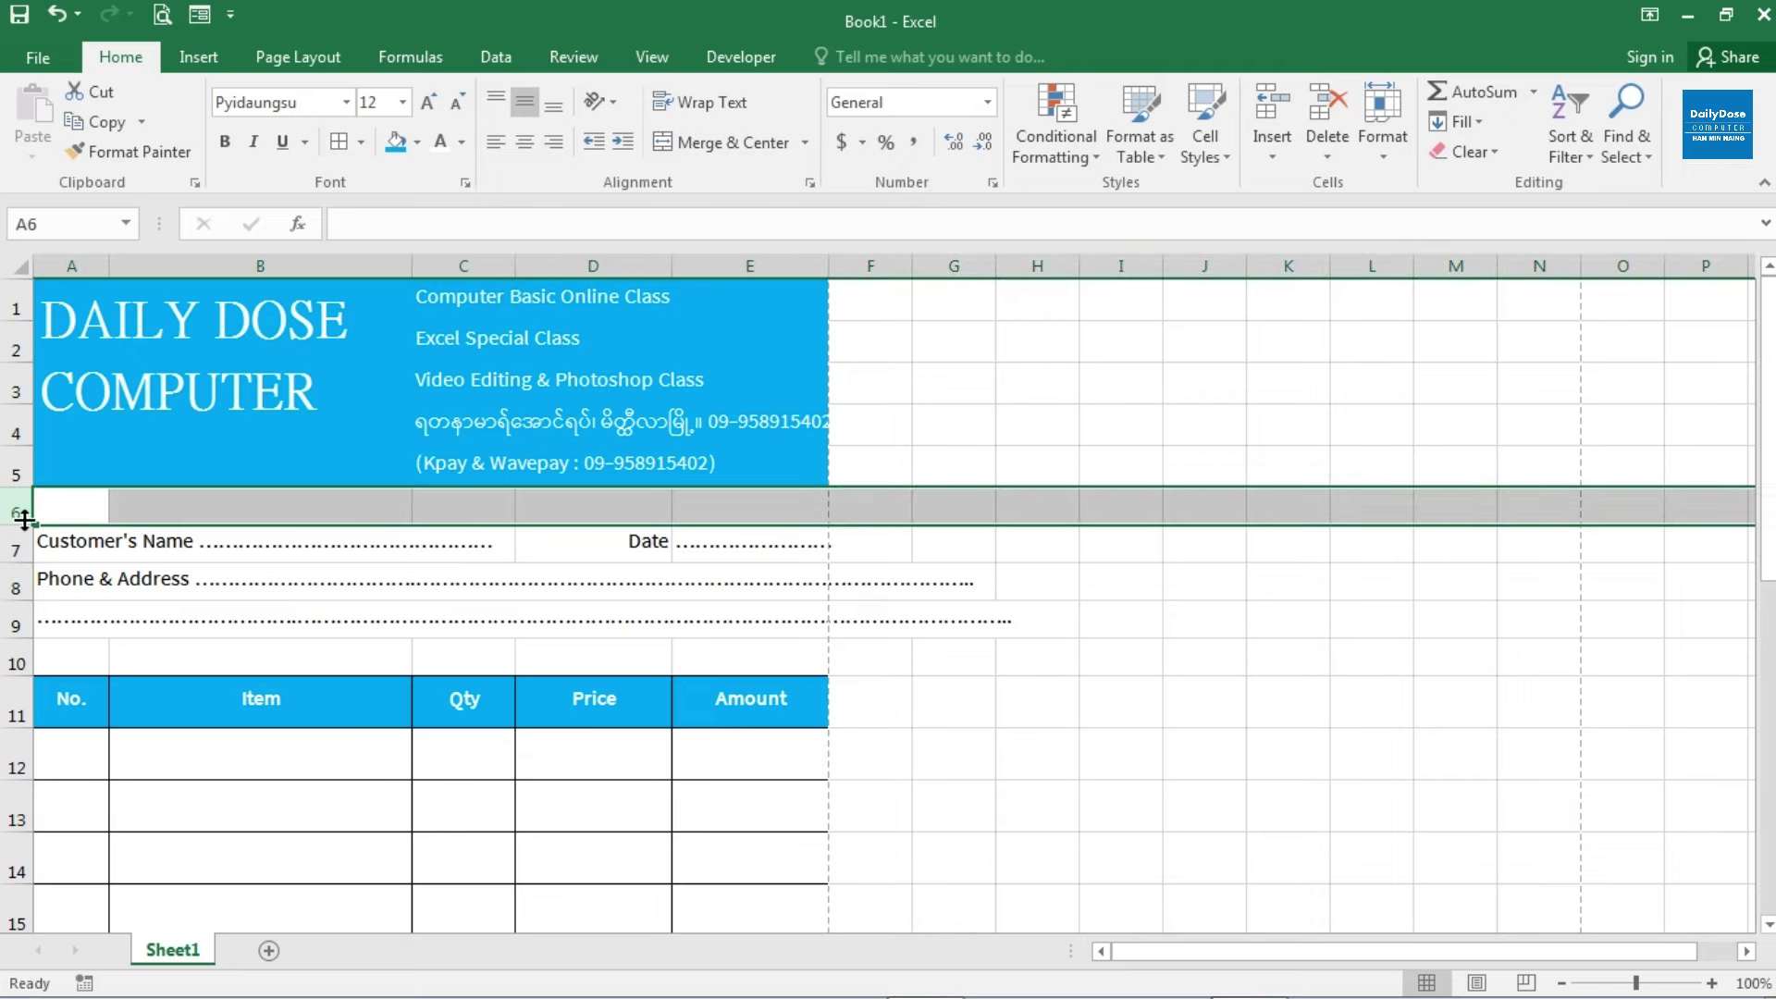
{"action": "left_click_drag", "start_coordinate": [19, 518], "coordinate": [25, 508]}
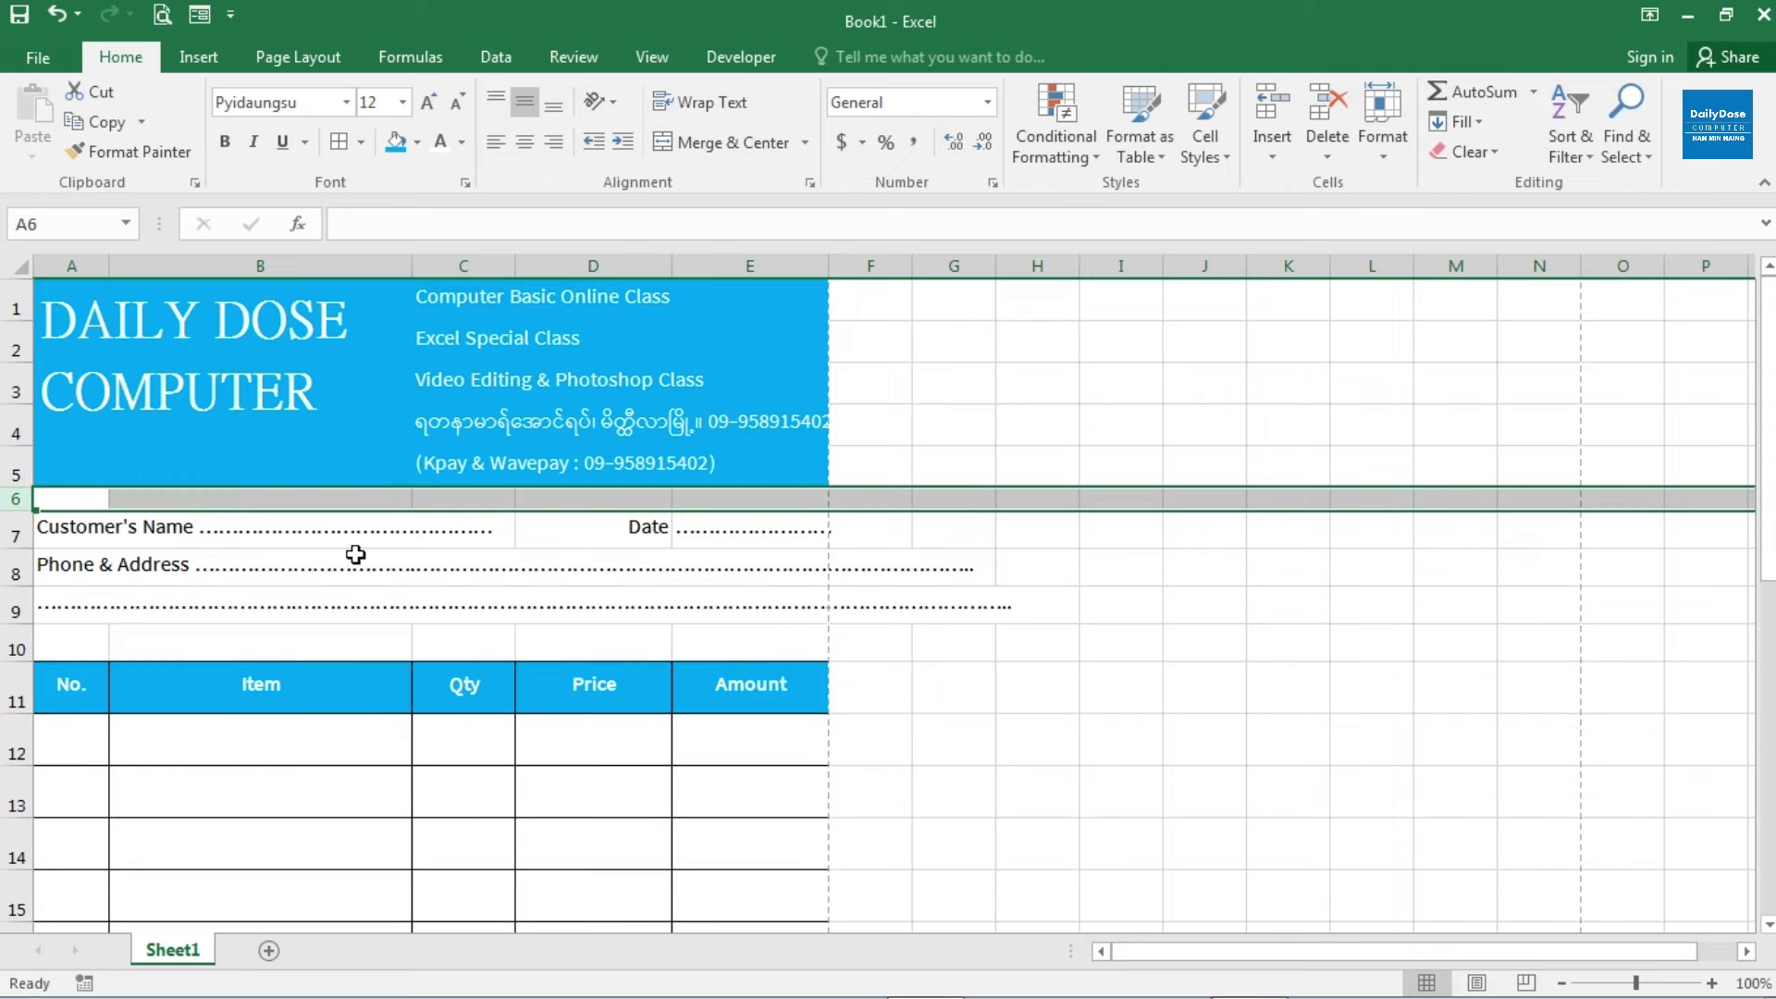
{"action": "left_click", "coordinate": [222, 575]}
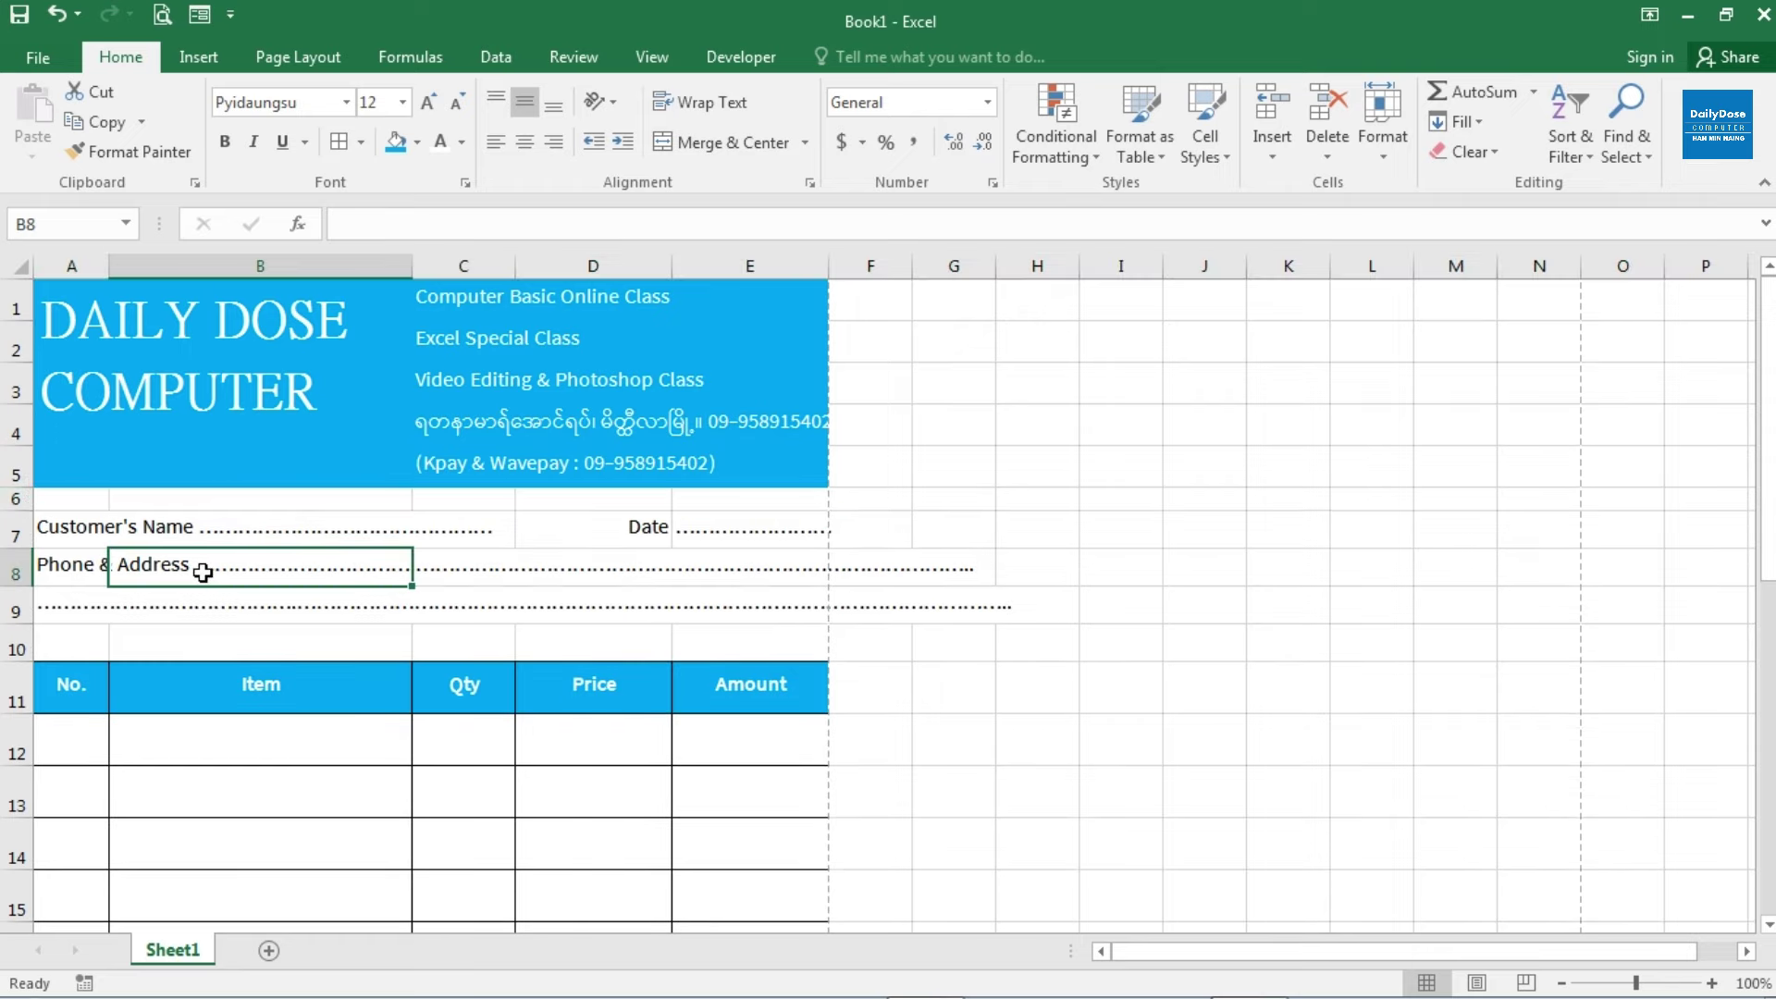
Select customer detail rows 7–9 and bring up their Row Height setting.
{"action": "left_click_drag", "start_coordinate": [22, 526], "coordinate": [15, 606]}
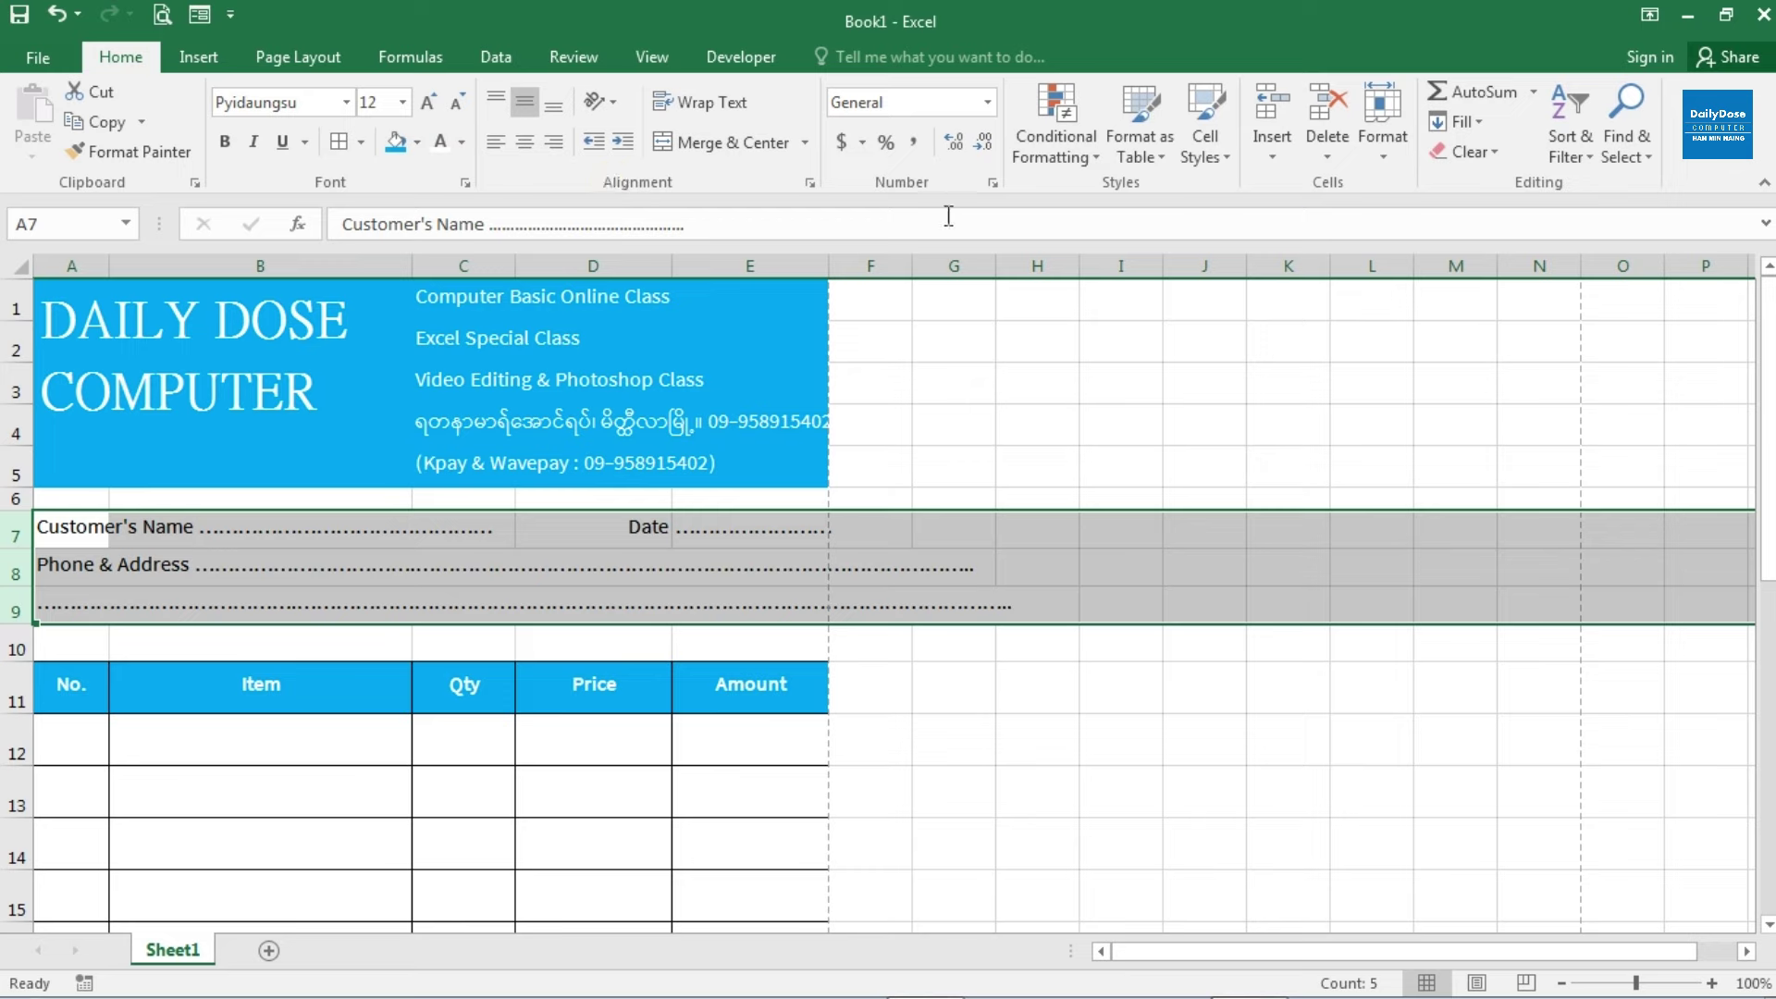
{"action": "left_click", "coordinate": [1383, 156]}
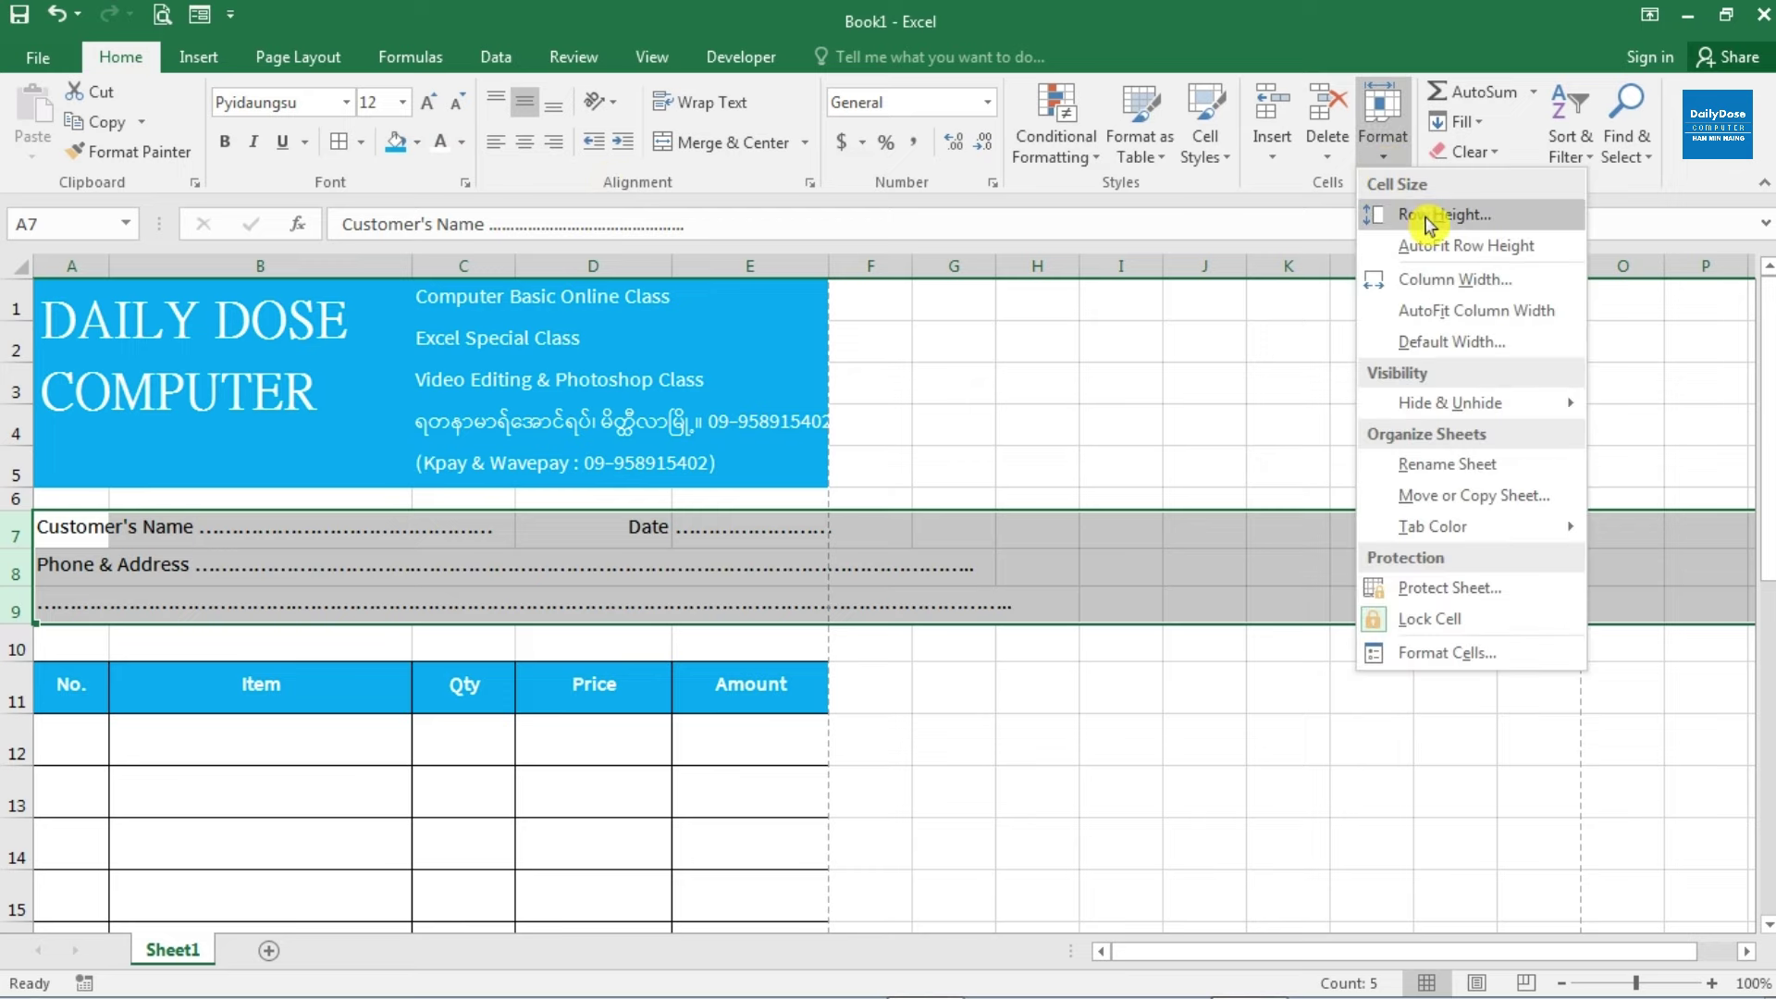
{"action": "left_click", "coordinate": [1427, 220]}
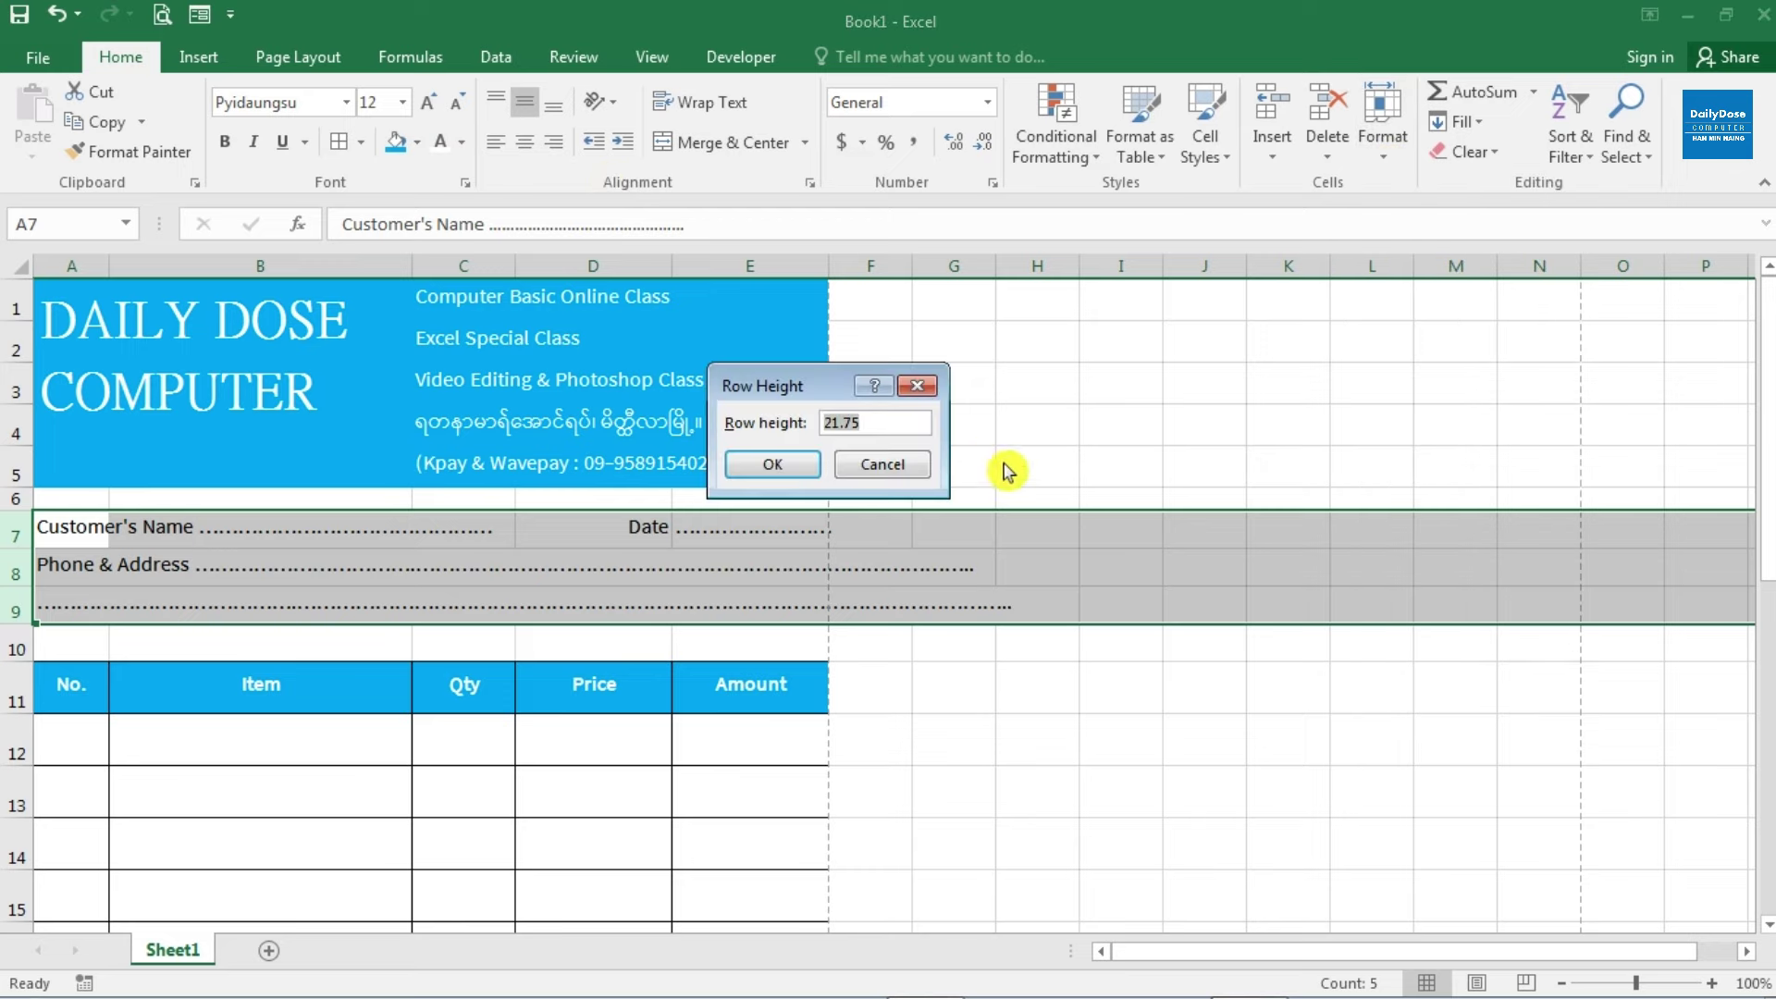
Apply row height 24 to rows 7–9, then scroll down to the totals area.
{"action": "type", "text": "4"}
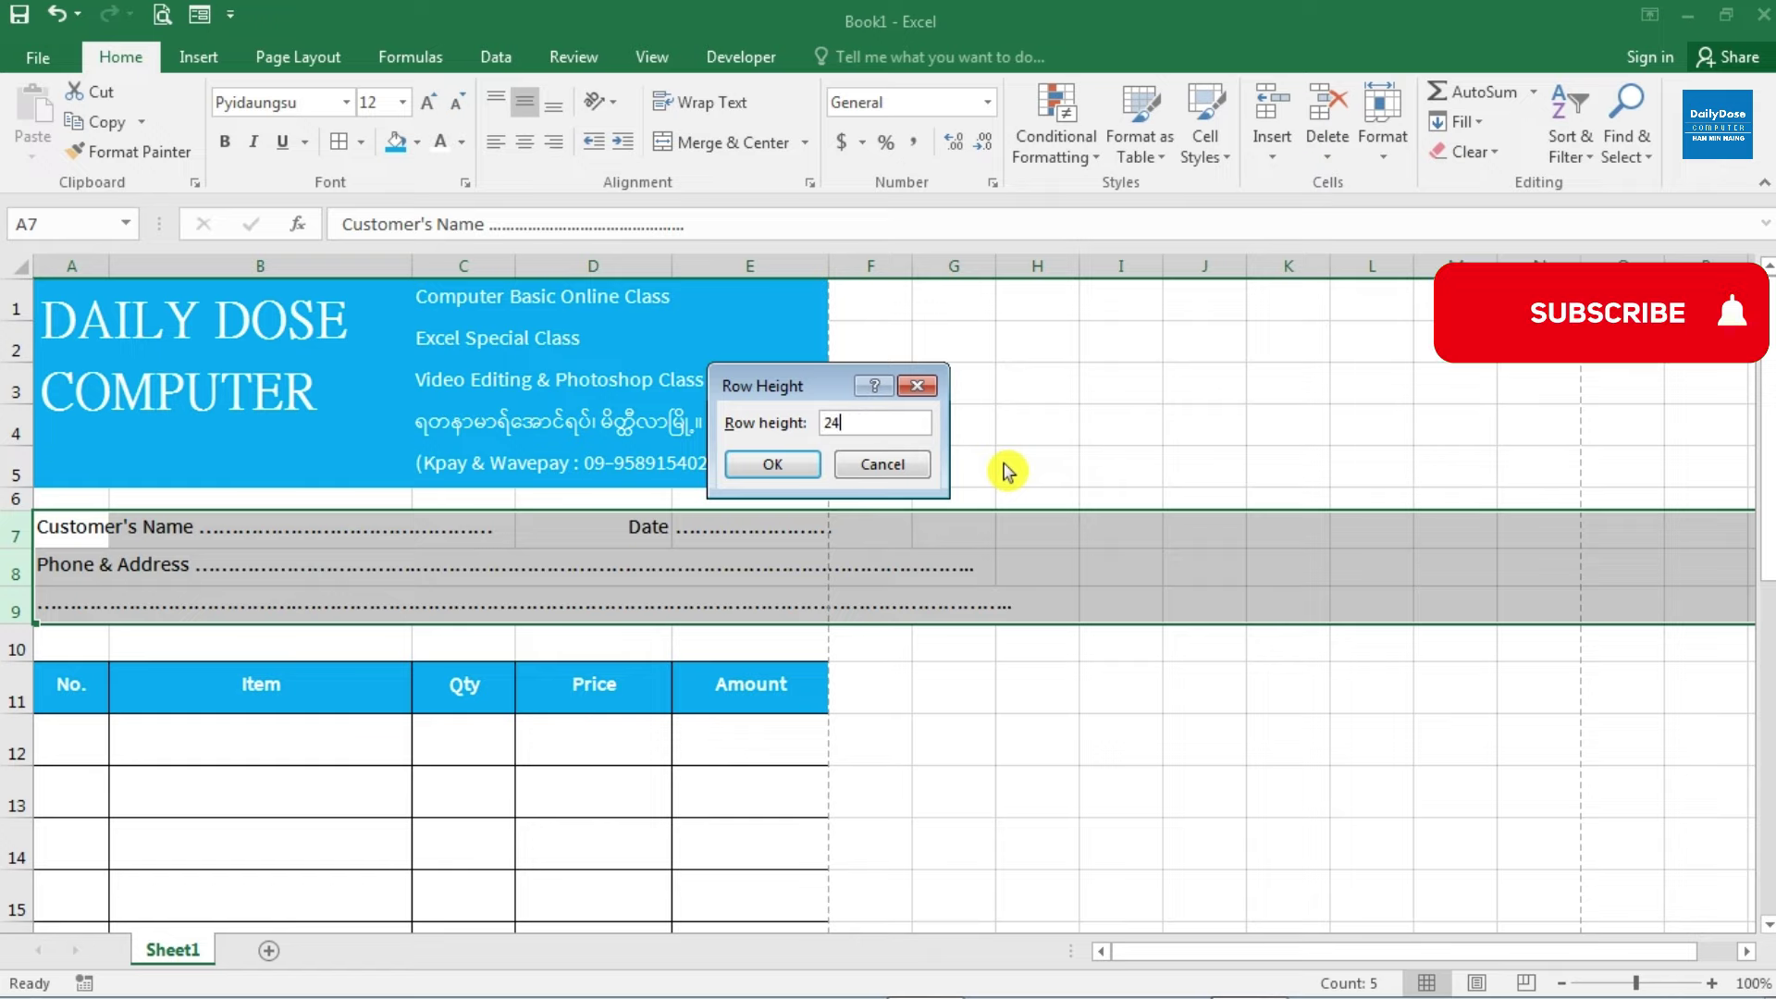
{"action": "left_click", "coordinate": [786, 465]}
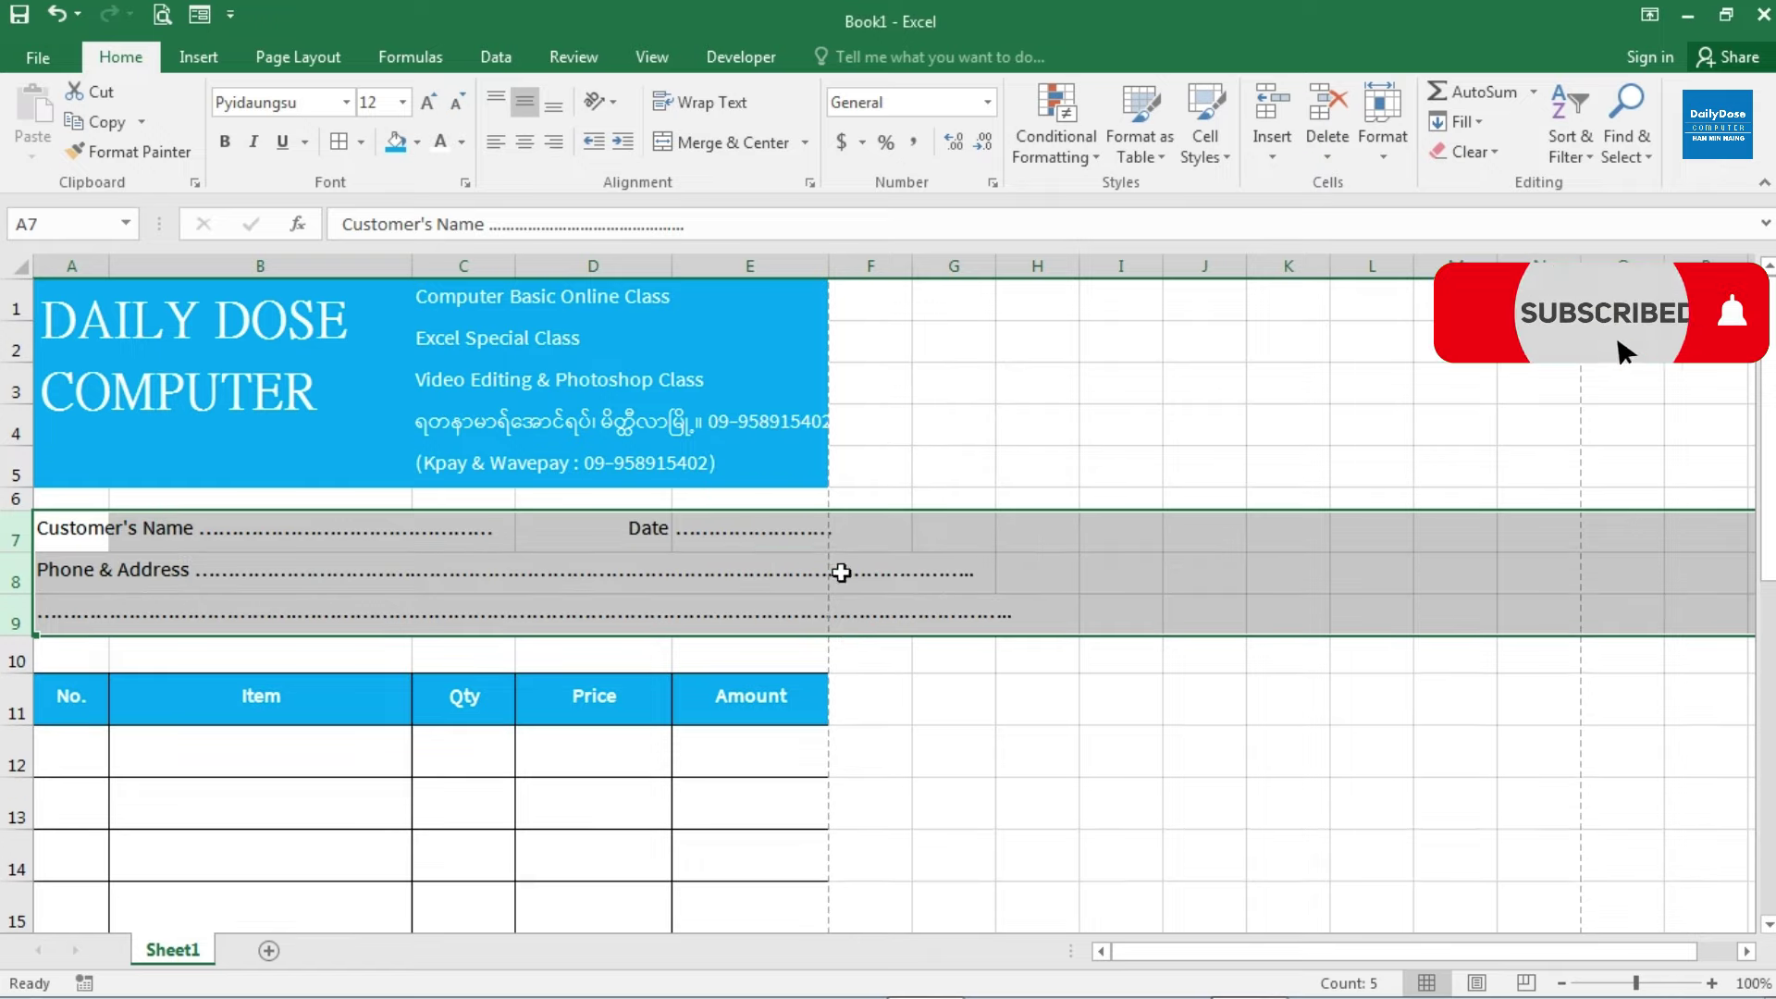
{"action": "scroll", "coordinate": [826, 630], "scroll_direction": "down", "scroll_amount": 2}
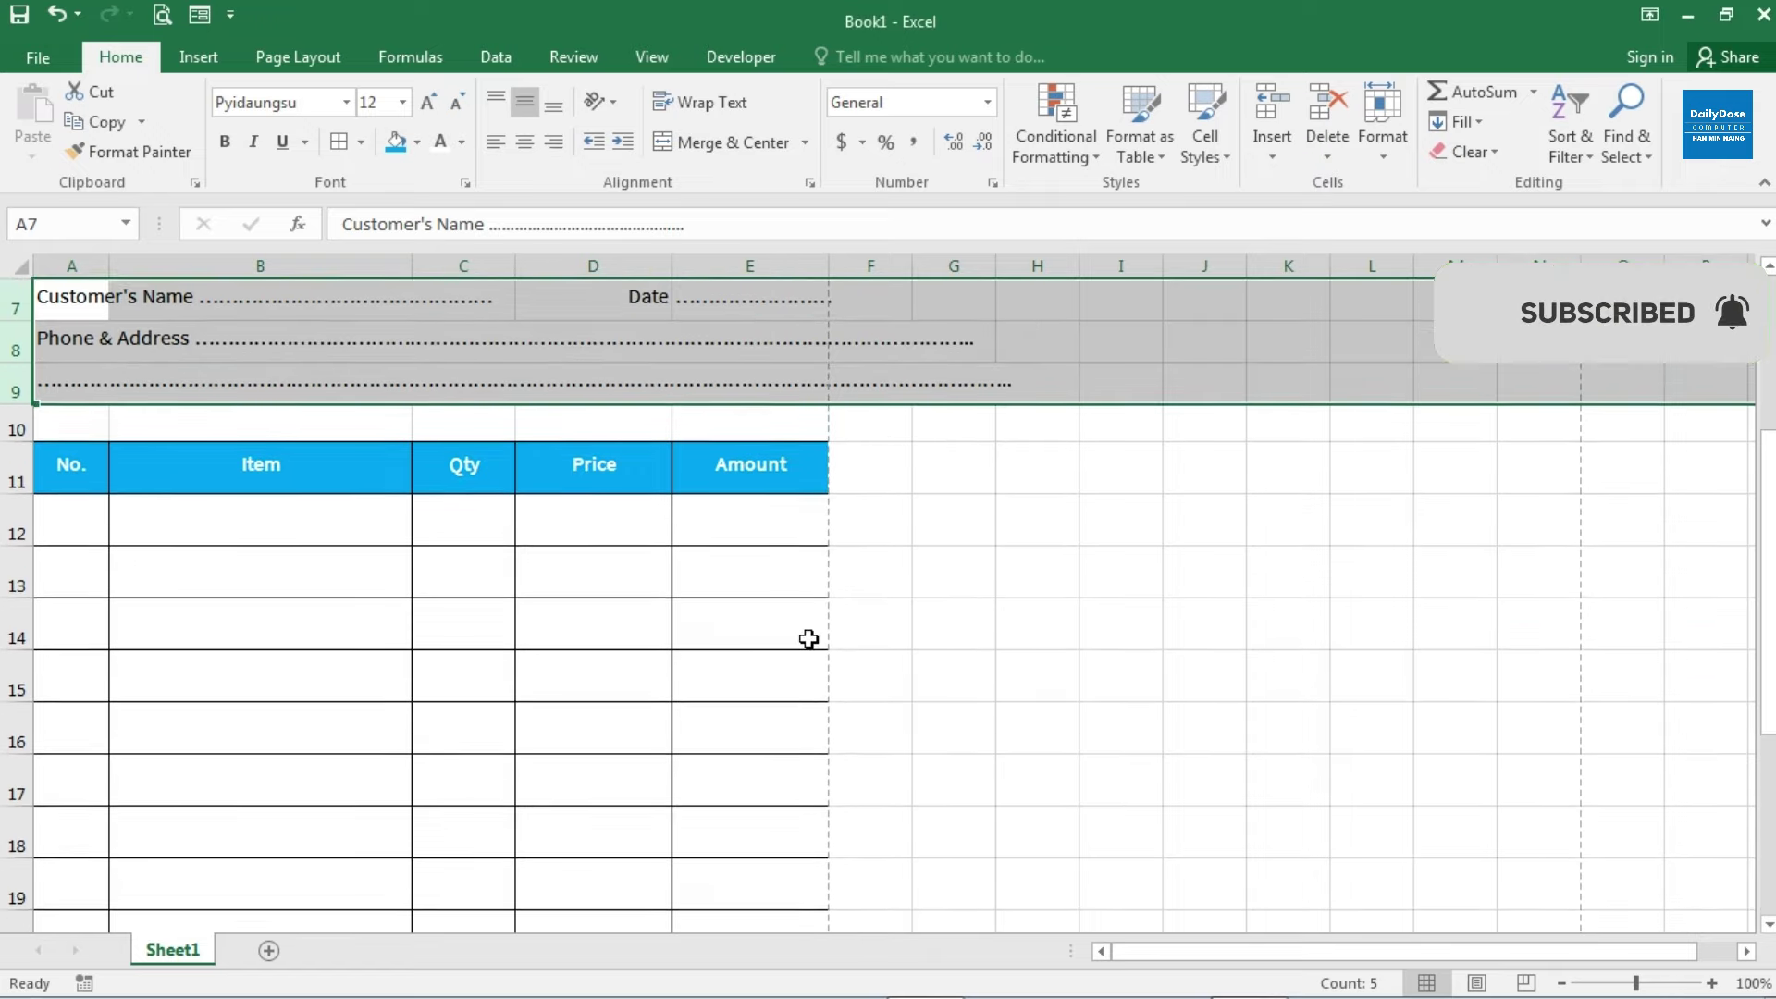
{"action": "left_click", "coordinate": [592, 624]}
{"action": "scroll", "coordinate": [540, 566], "scroll_direction": "down", "scroll_amount": 5}
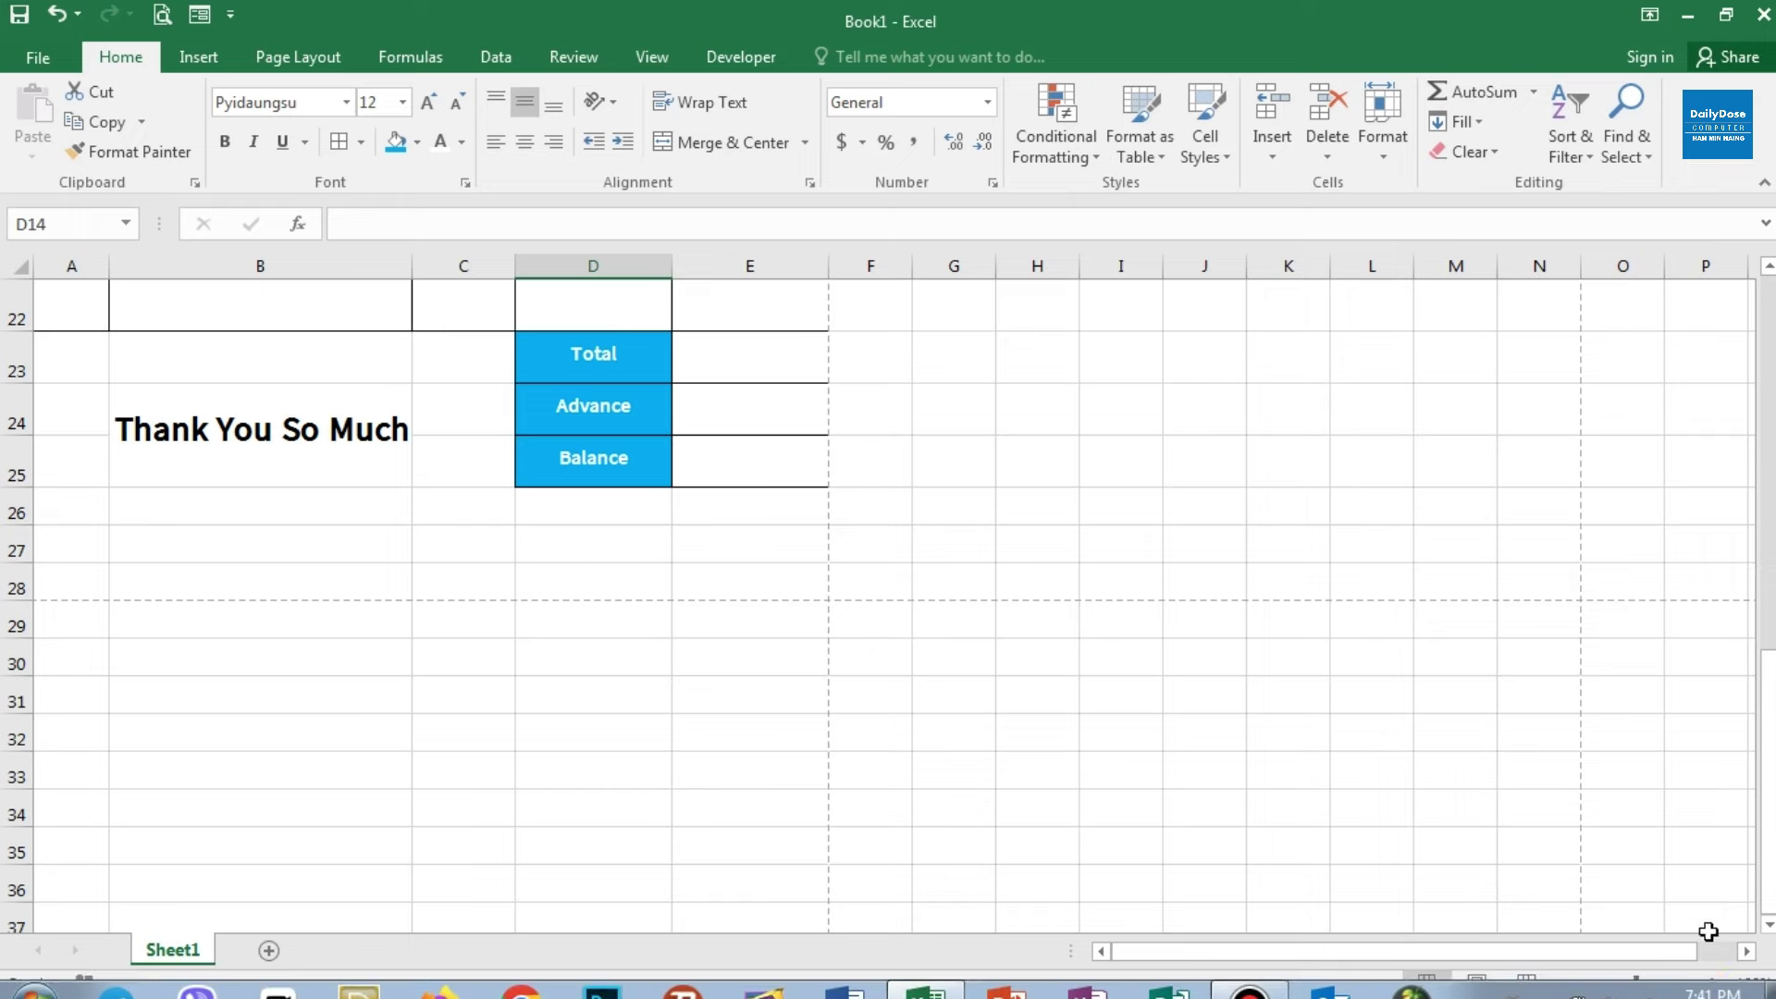
At 120% zoom, merge A27:E28 and enter 'Facebook Page: Daily Dose Computer By' plus the author's name.
{"action": "left_click", "coordinate": [1710, 982]}
{"action": "left_click", "coordinate": [1710, 982]}
{"action": "scroll", "coordinate": [1058, 666], "scroll_direction": "down", "scroll_amount": 2}
{"action": "scroll", "coordinate": [722, 566], "scroll_direction": "down", "scroll_amount": 1}
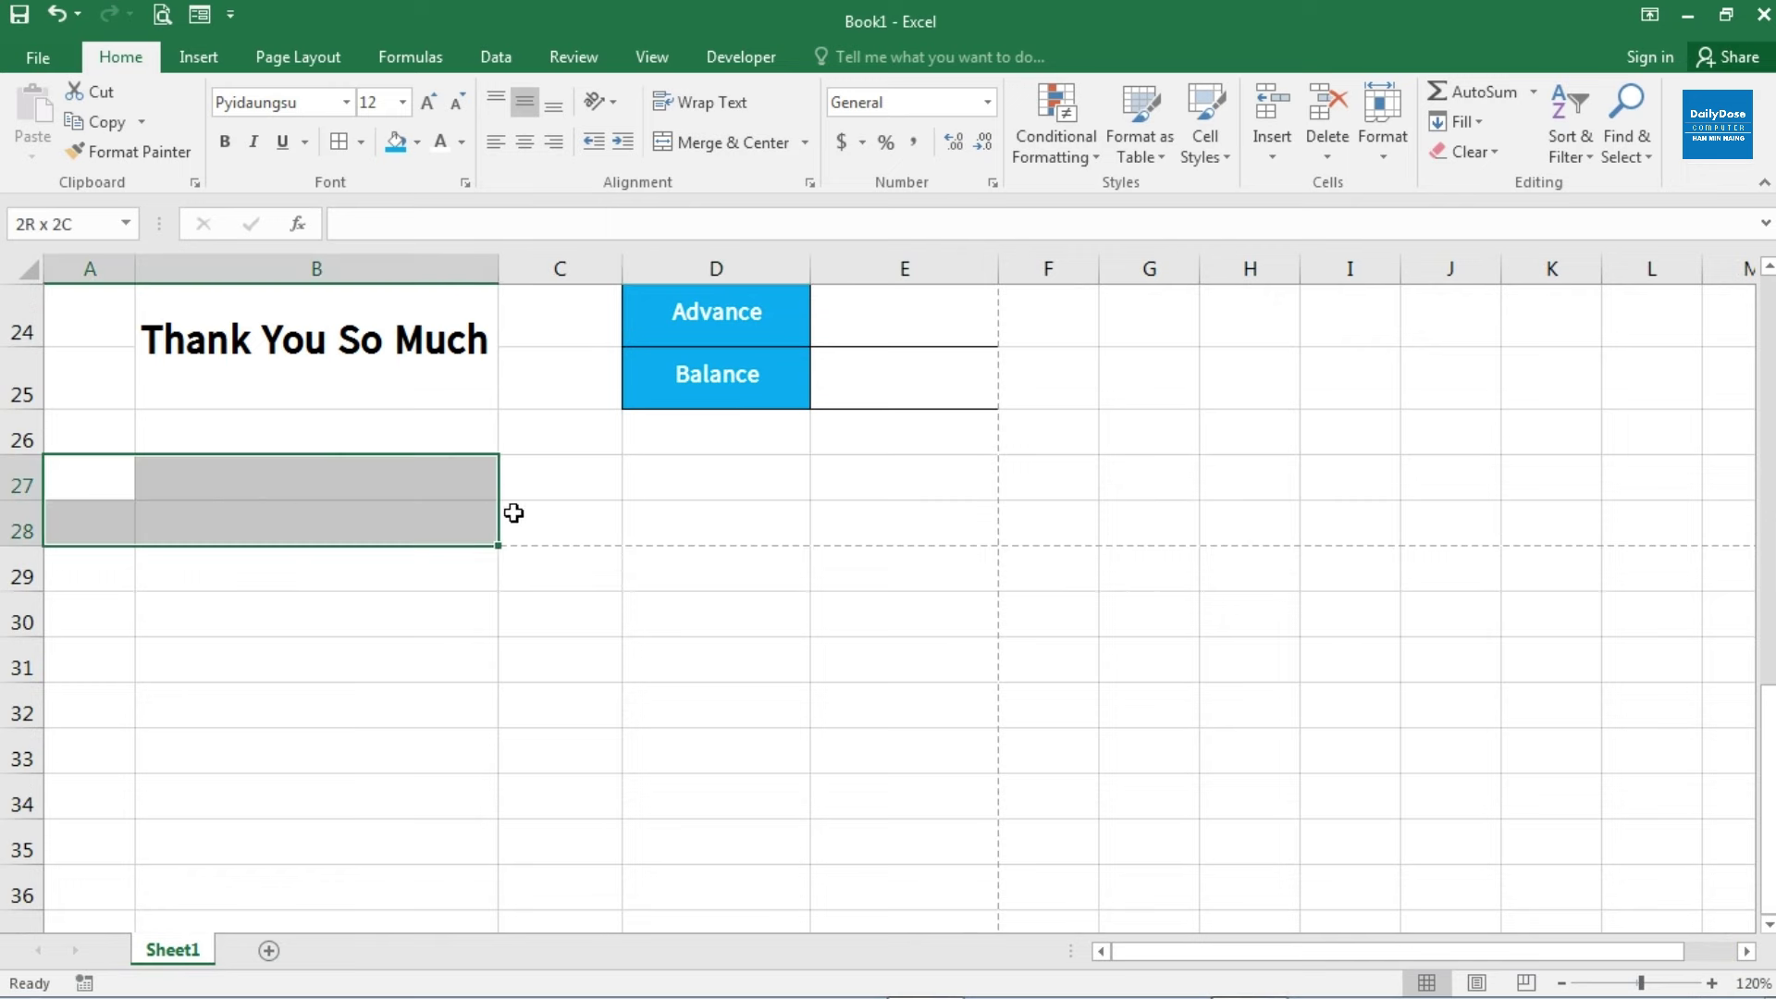
{"action": "left_click_drag", "start_coordinate": [60, 475], "coordinate": [861, 519]}
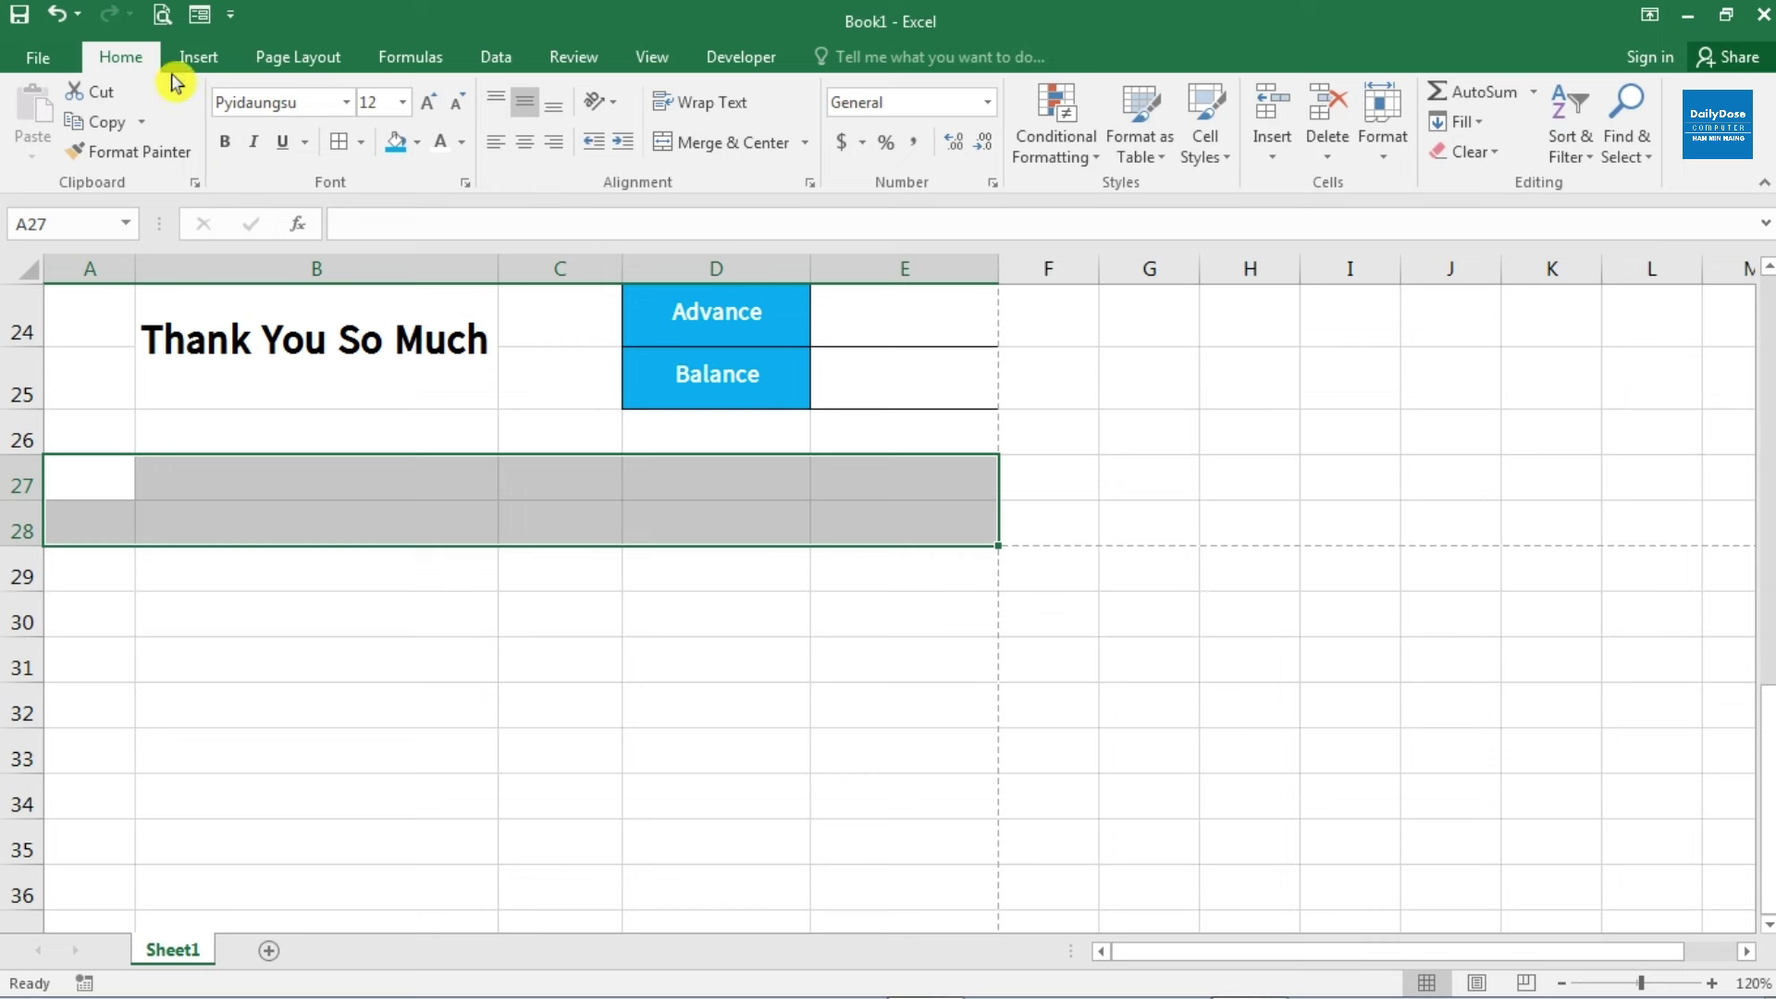
{"action": "left_click", "coordinate": [755, 145]}
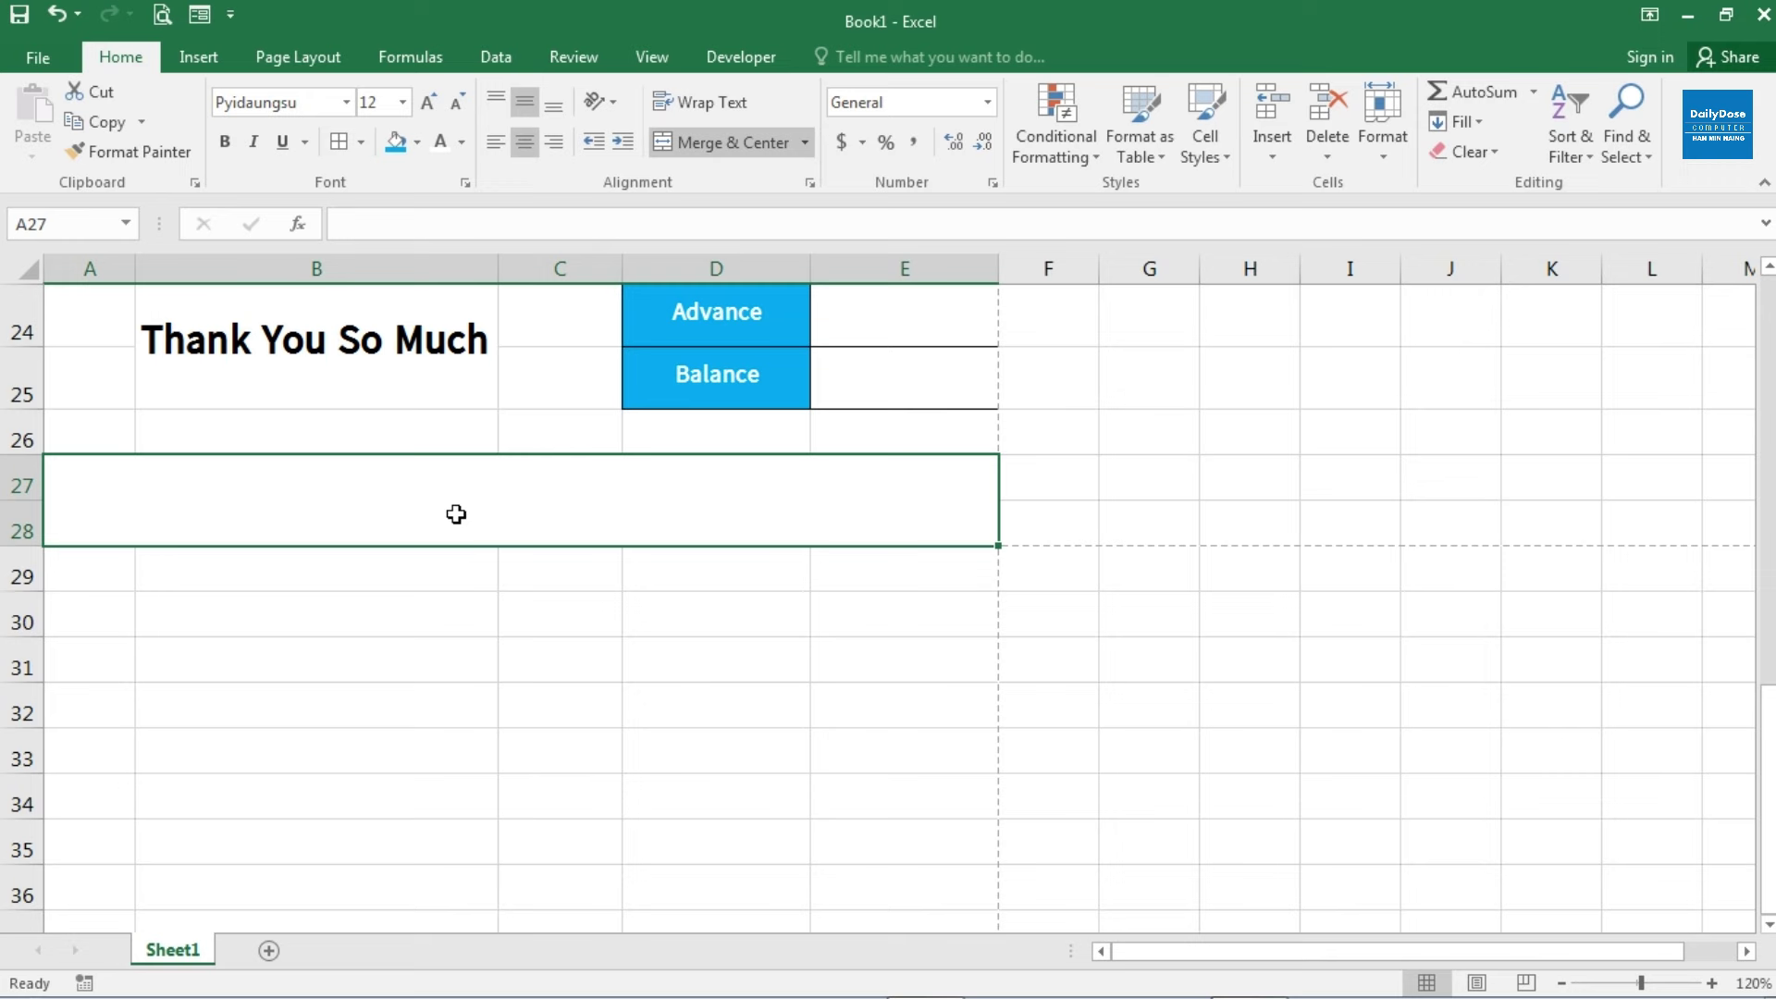
{"action": "type", "text": "f"}
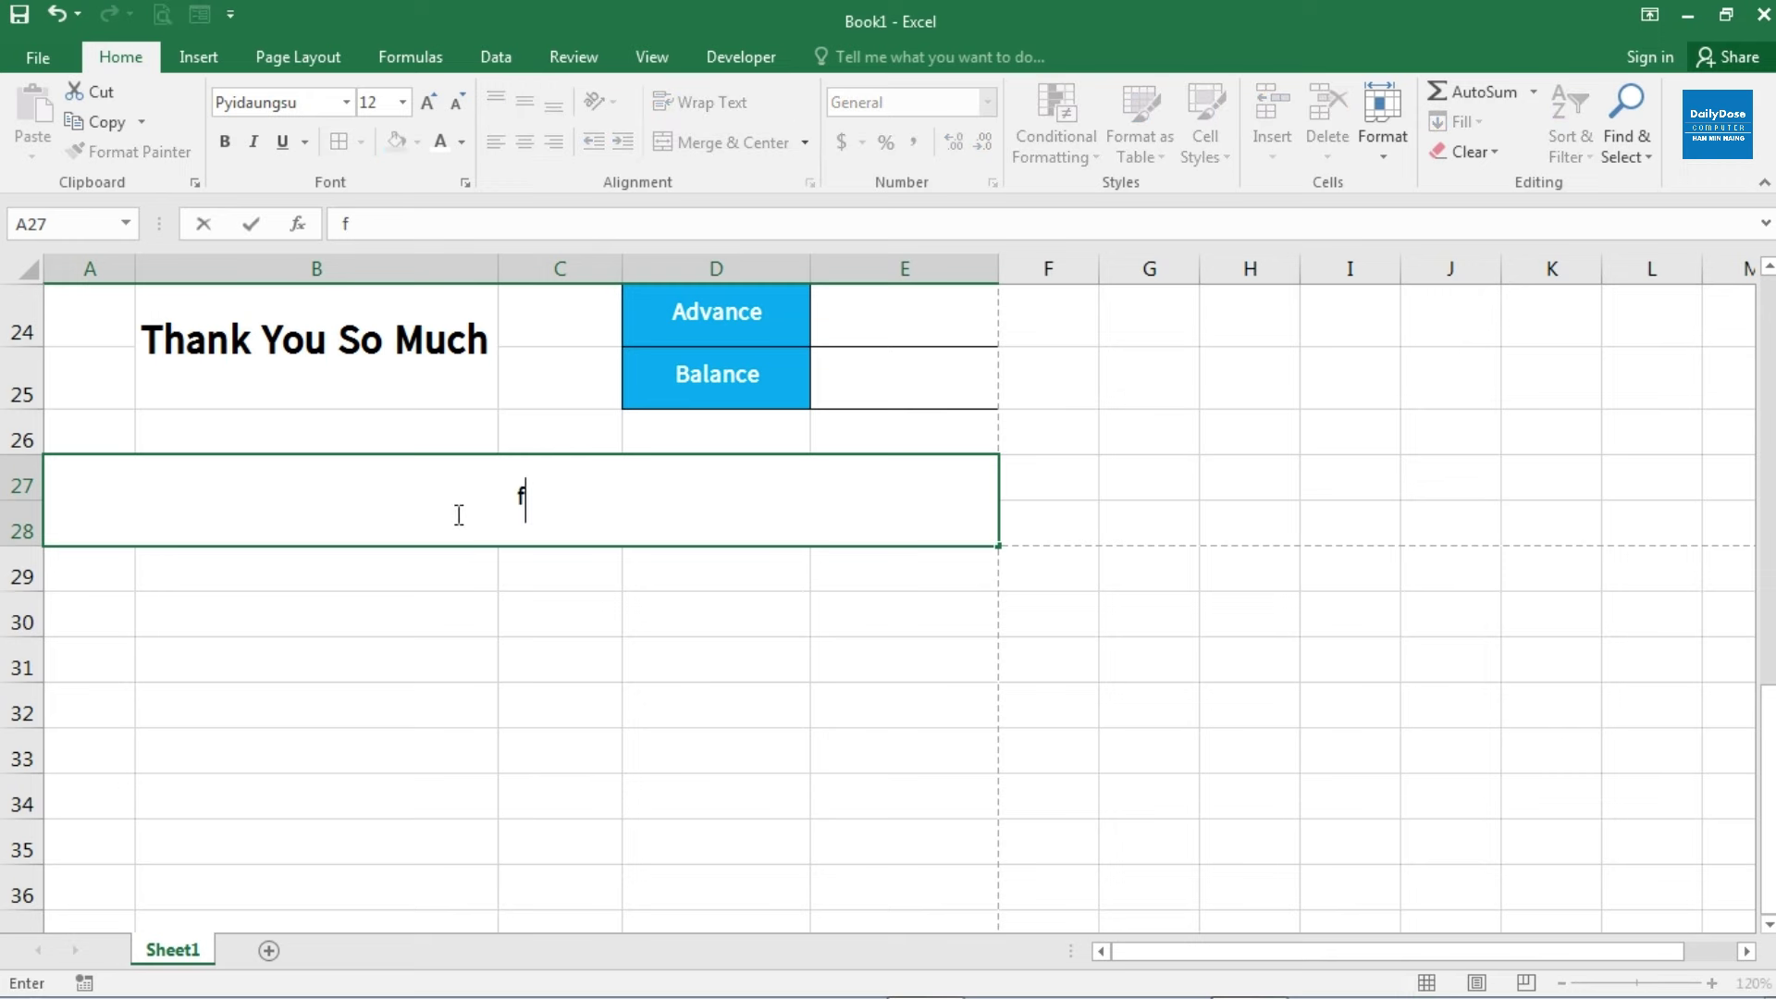
{"action": "type", "text": "acebo"}
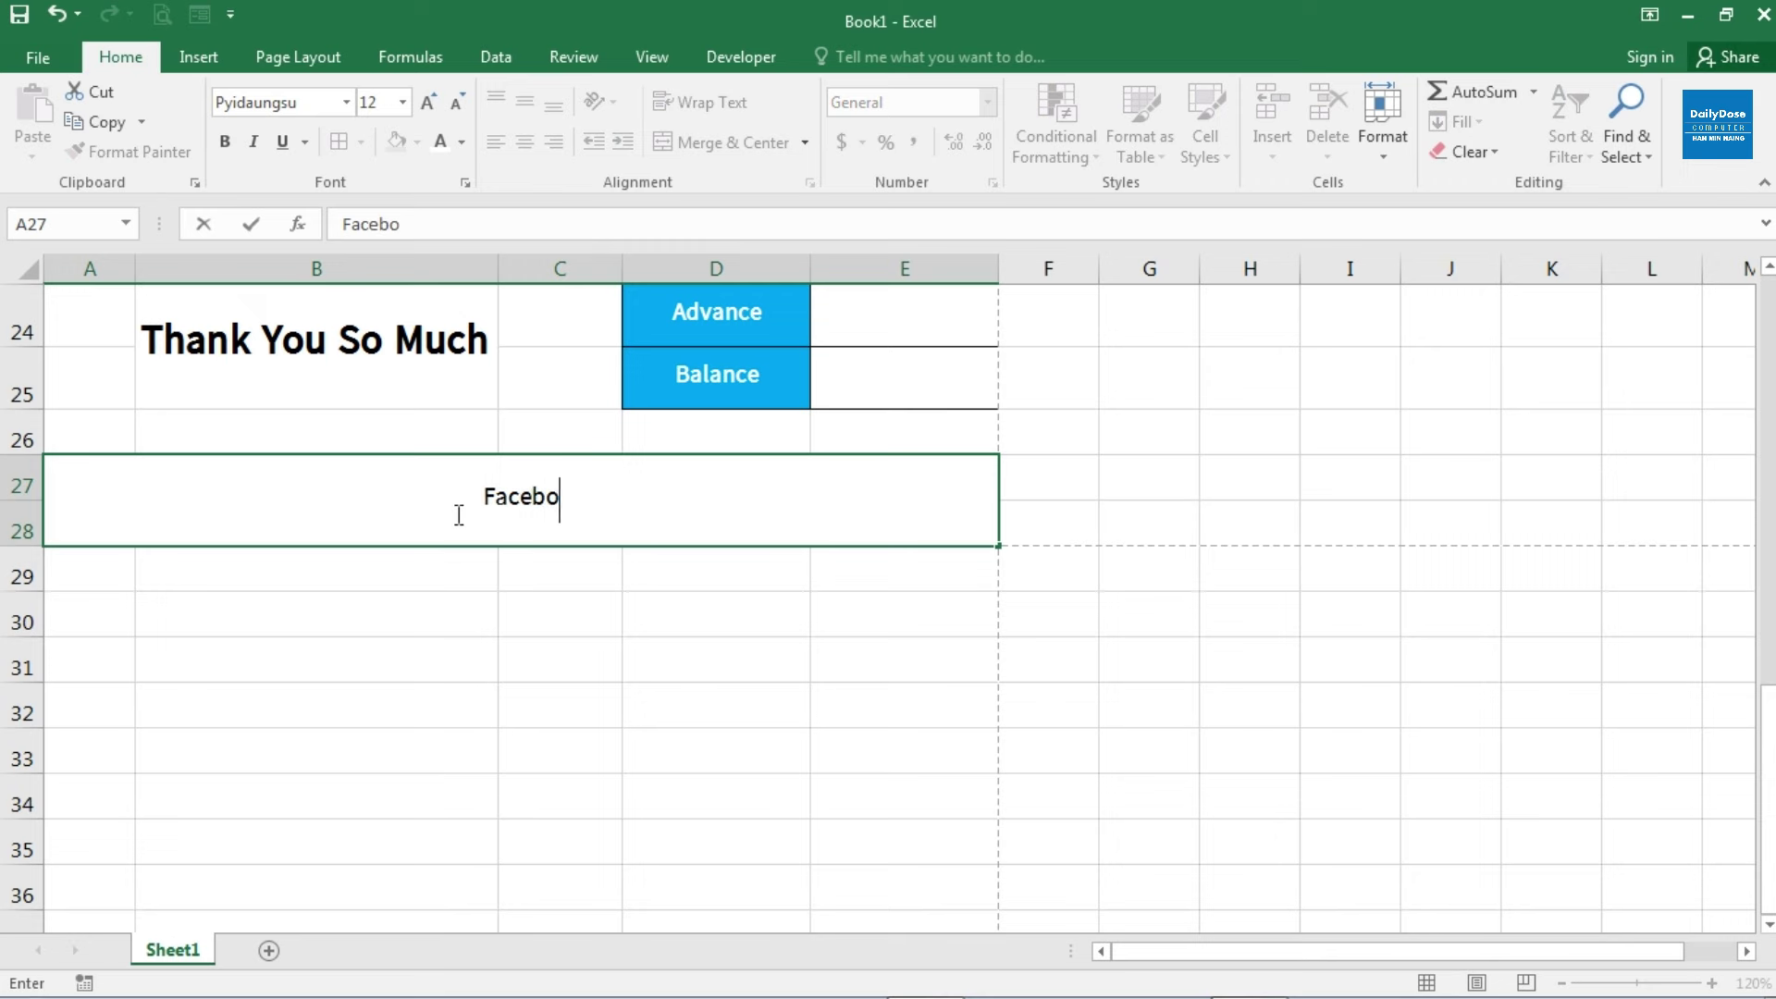
{"action": "type", "text": "okPage"}
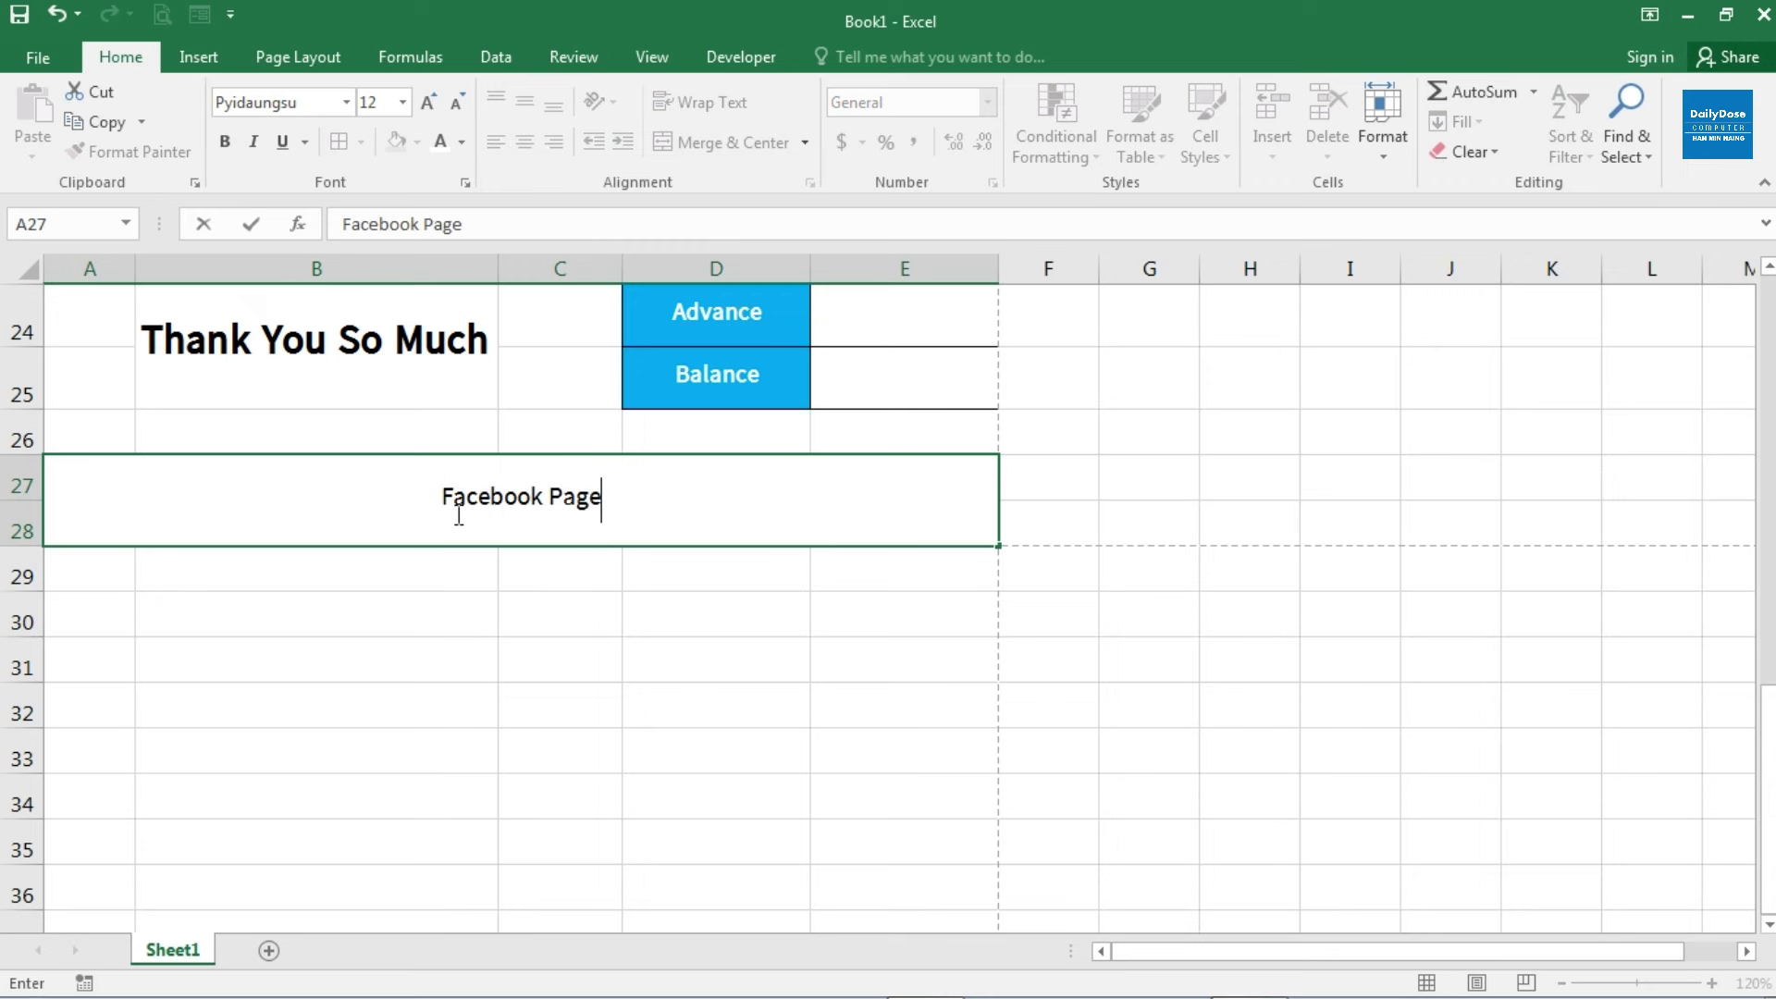
{"action": "type", "text": ": D"}
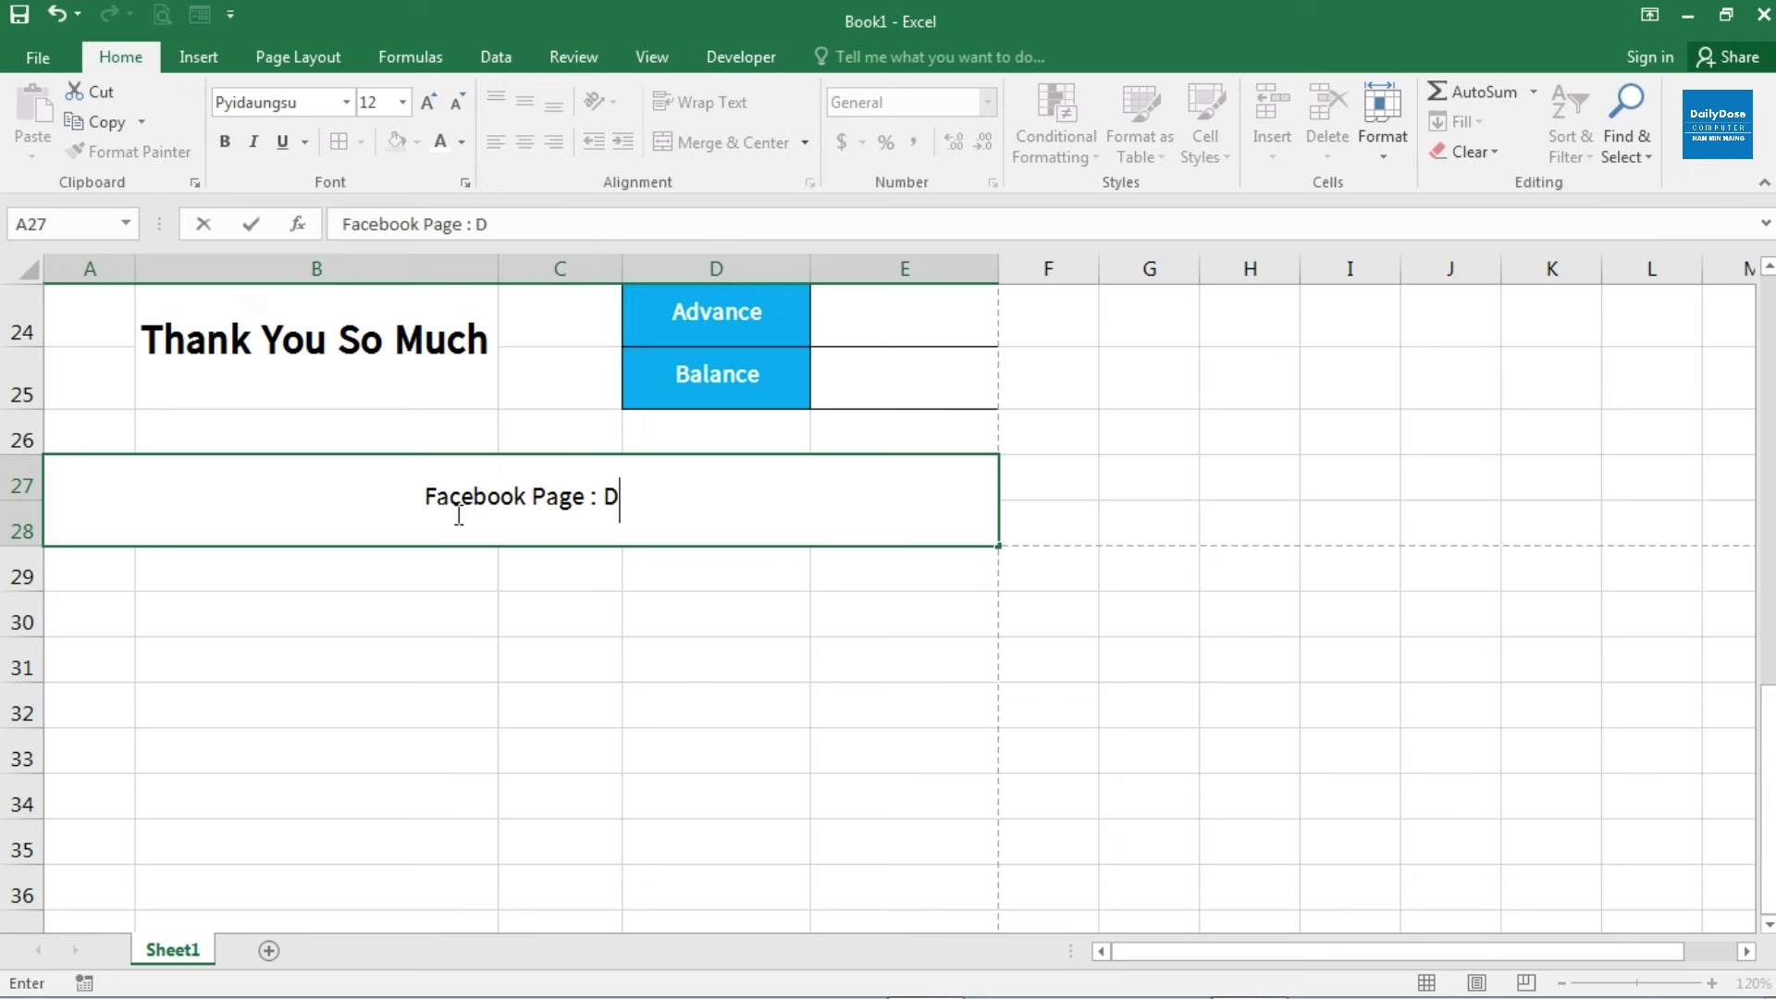
{"action": "type", "text": "aily Dose "}
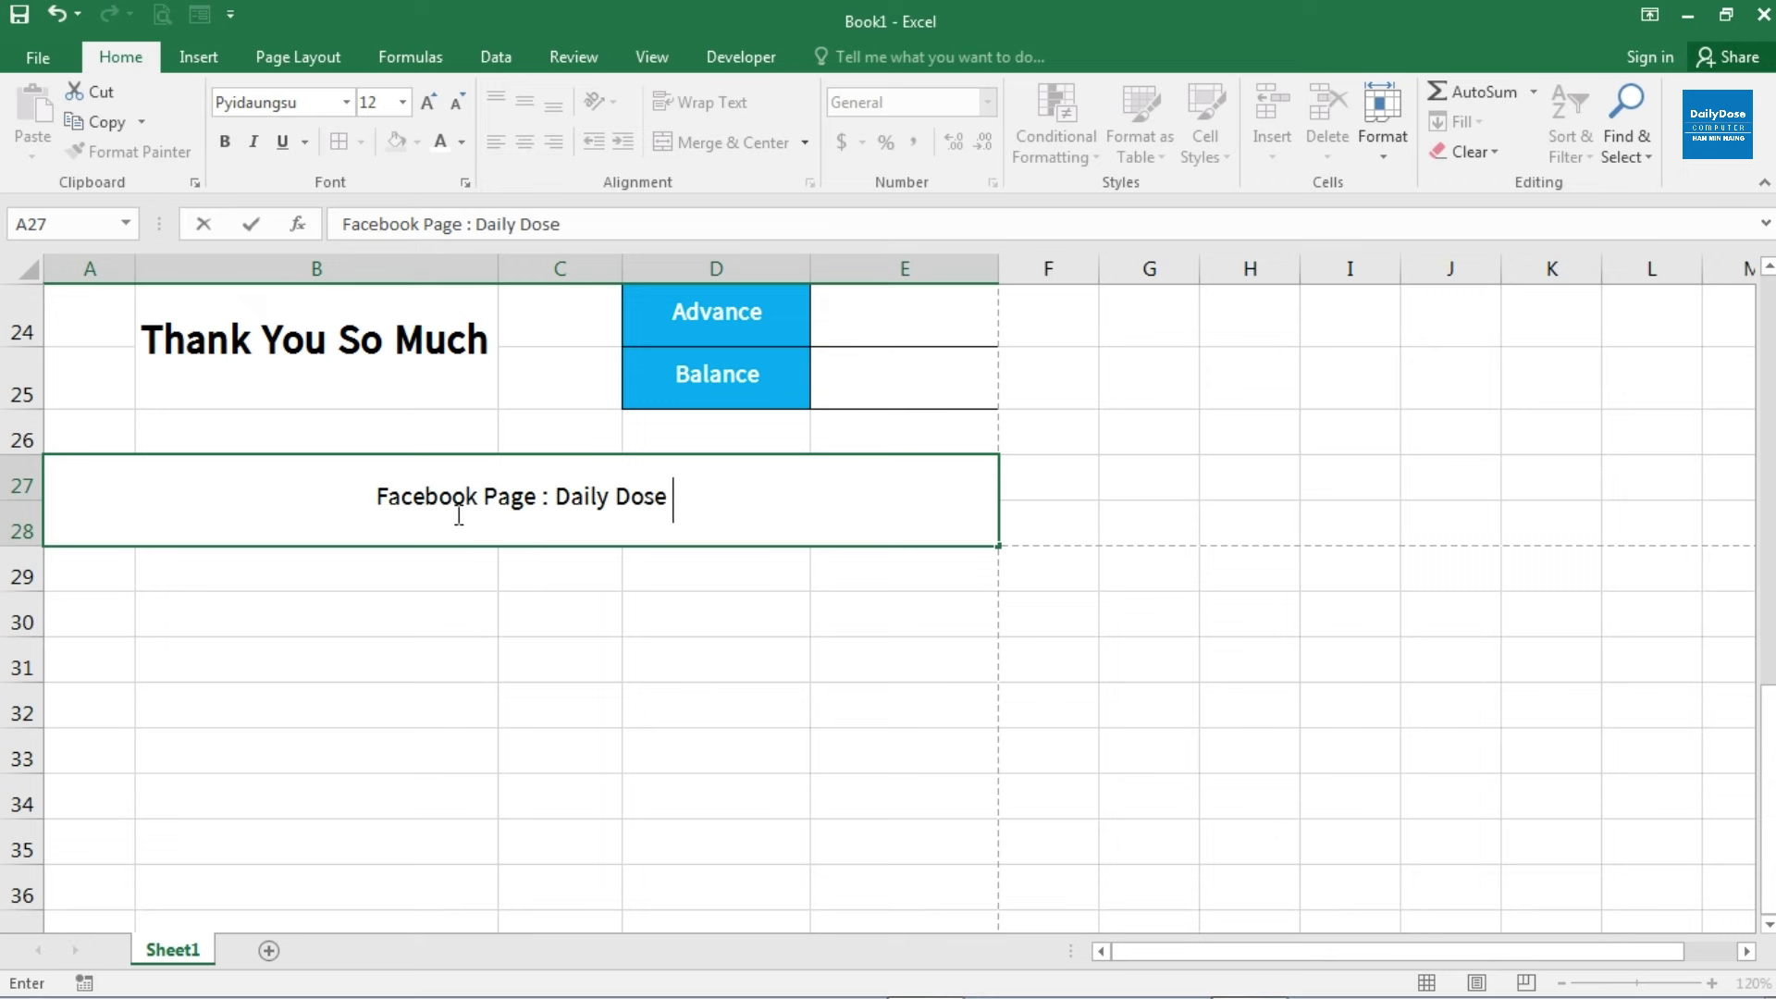
{"action": "type", "text": " Comp"}
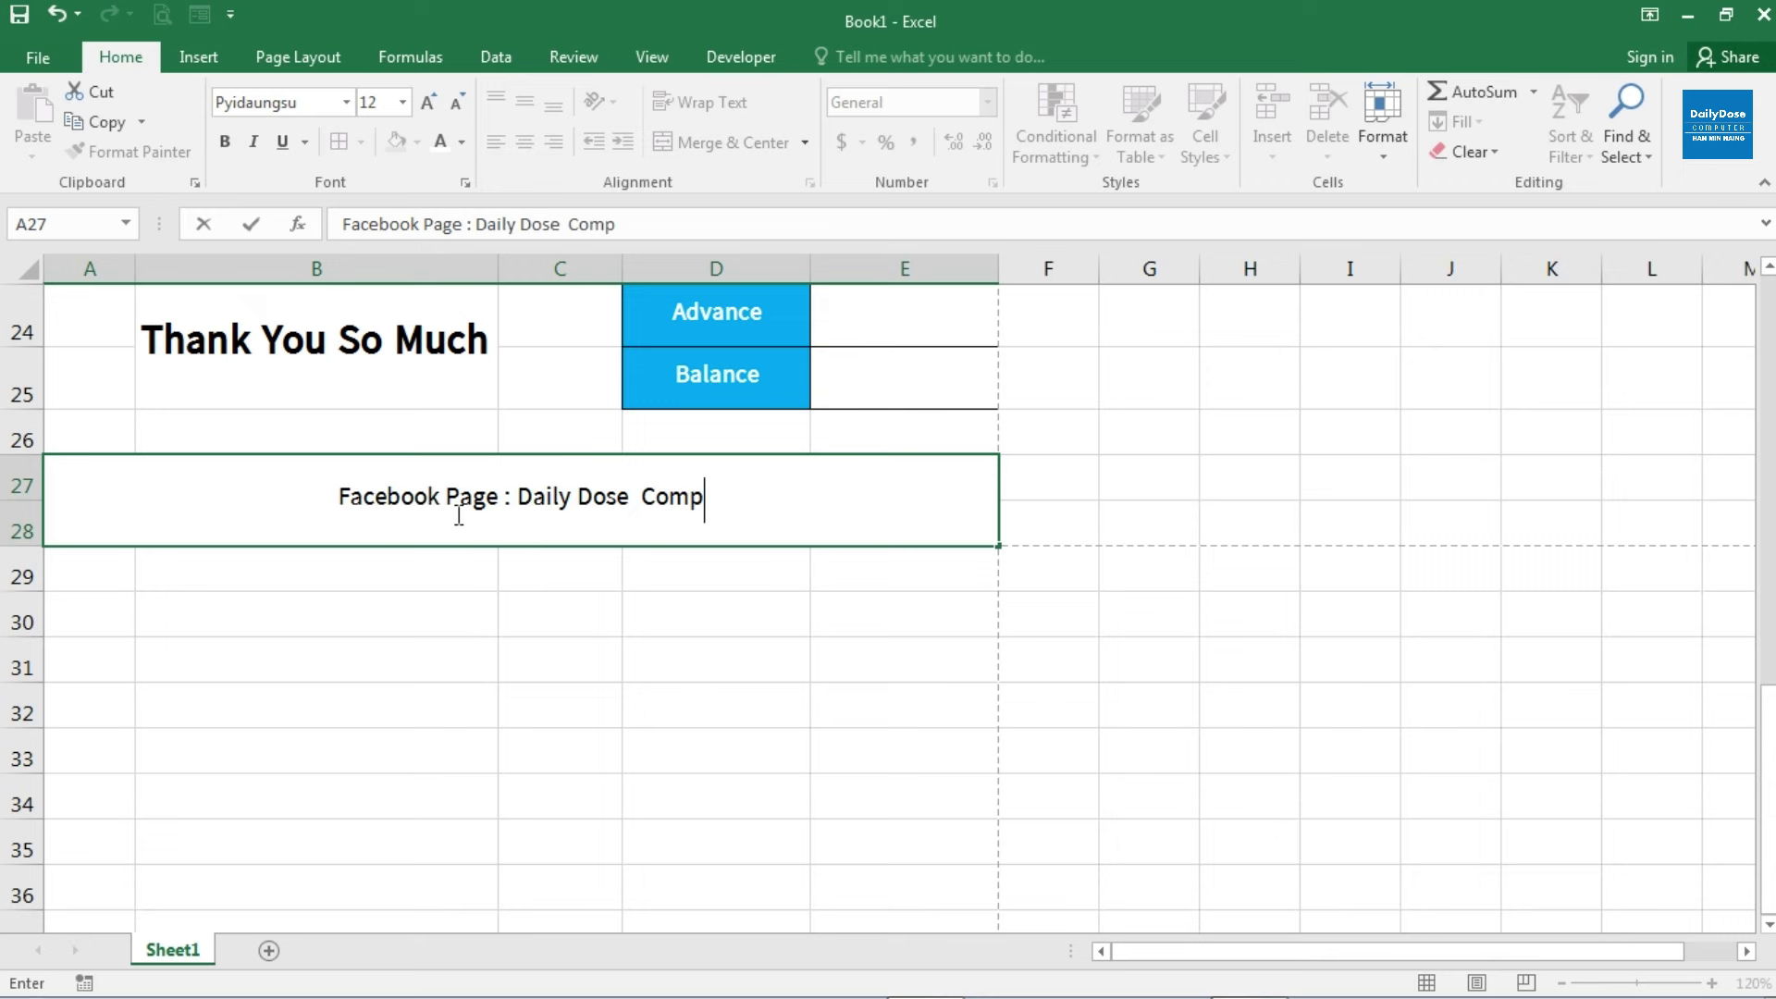
{"action": "type", "text": "uter By H"}
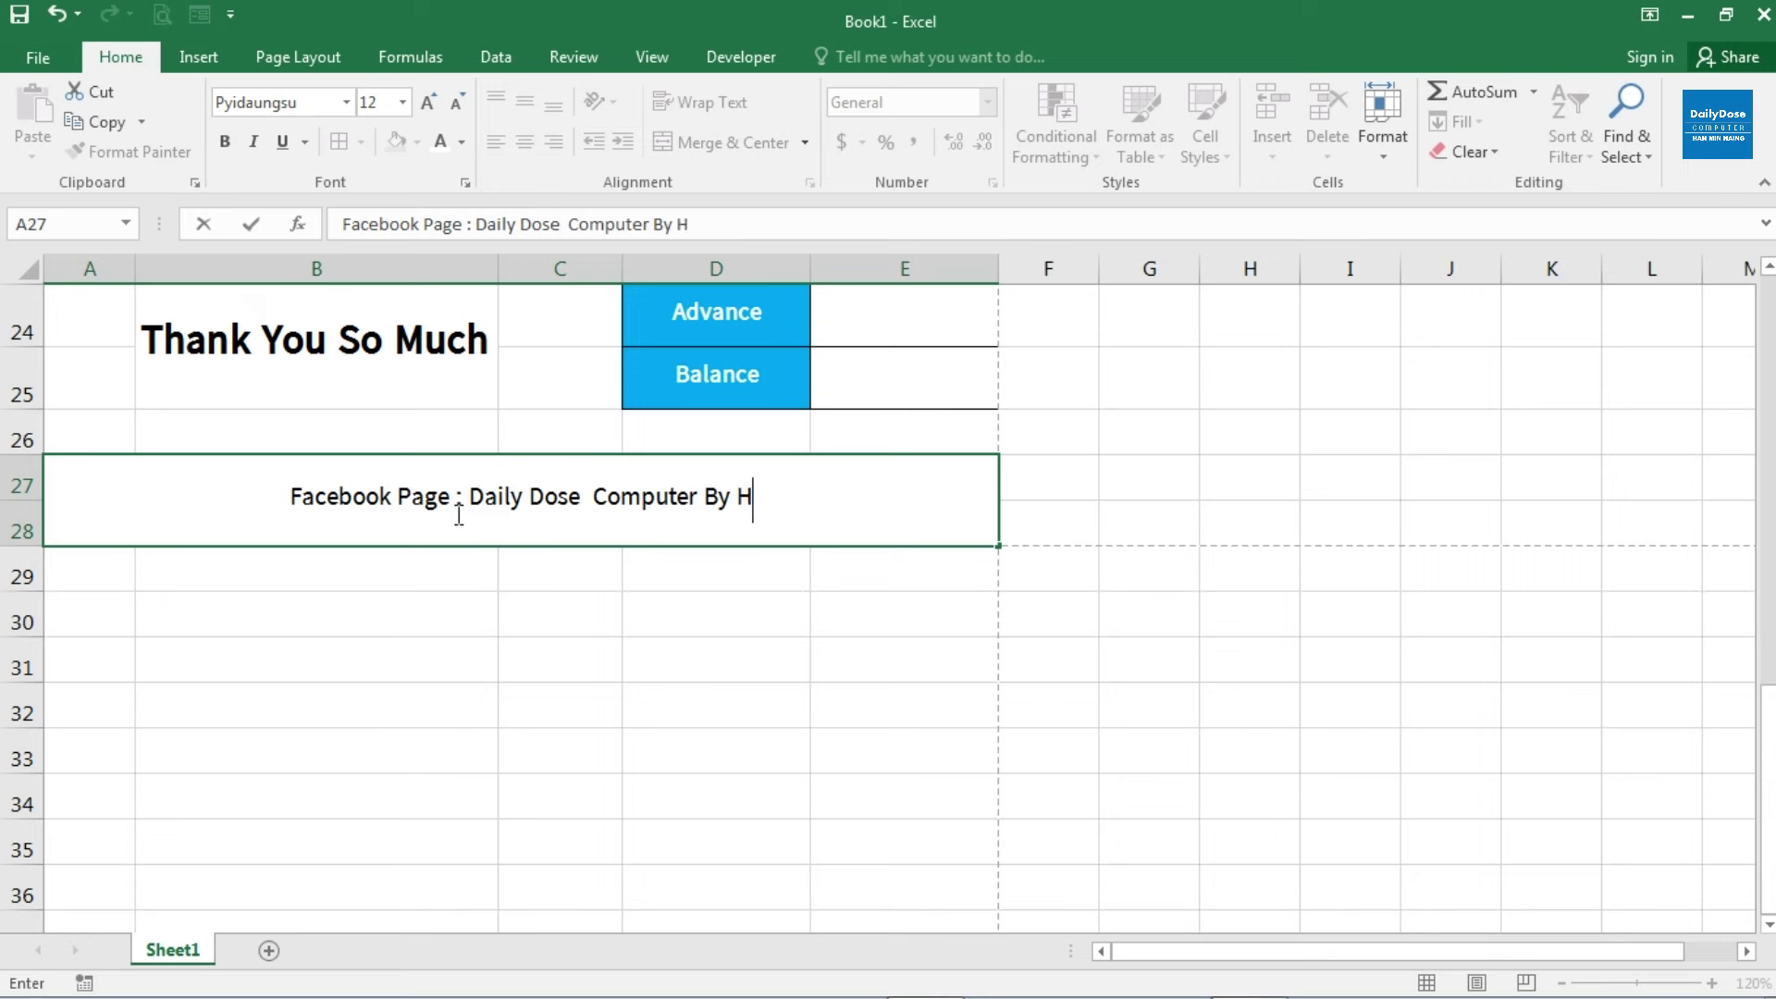
{"action": "type", "text": "an "}
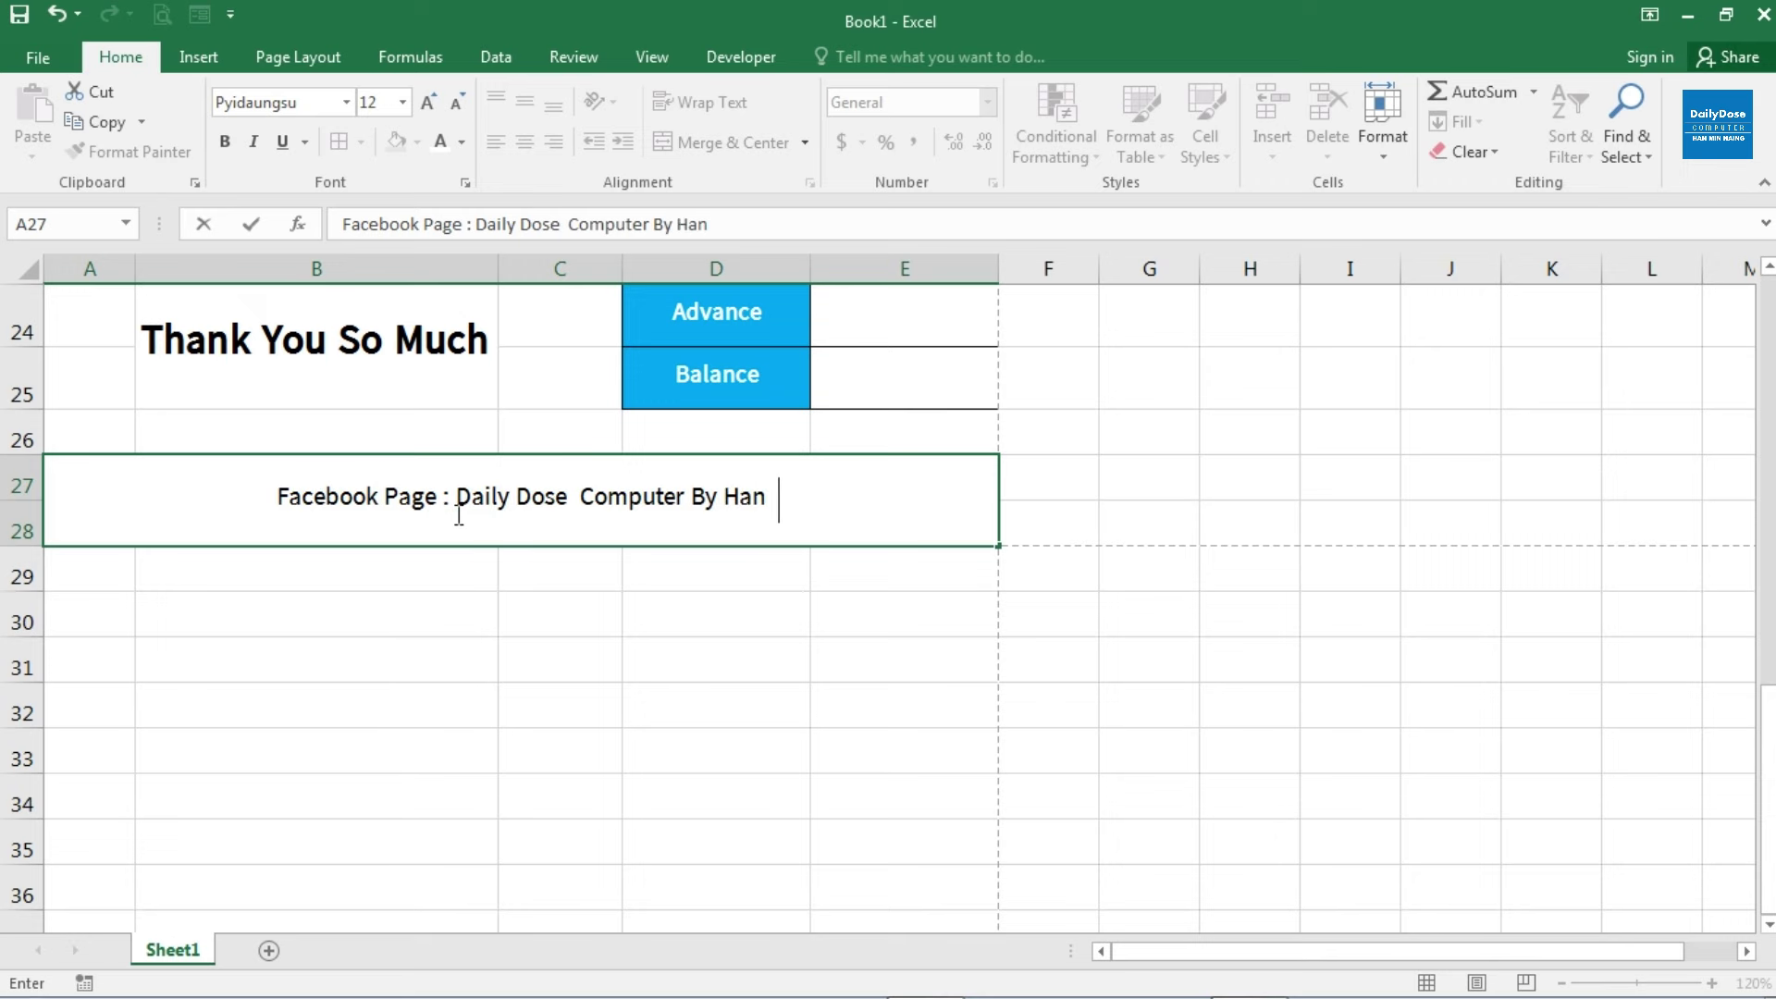
{"action": "type", "text": "Min Na"}
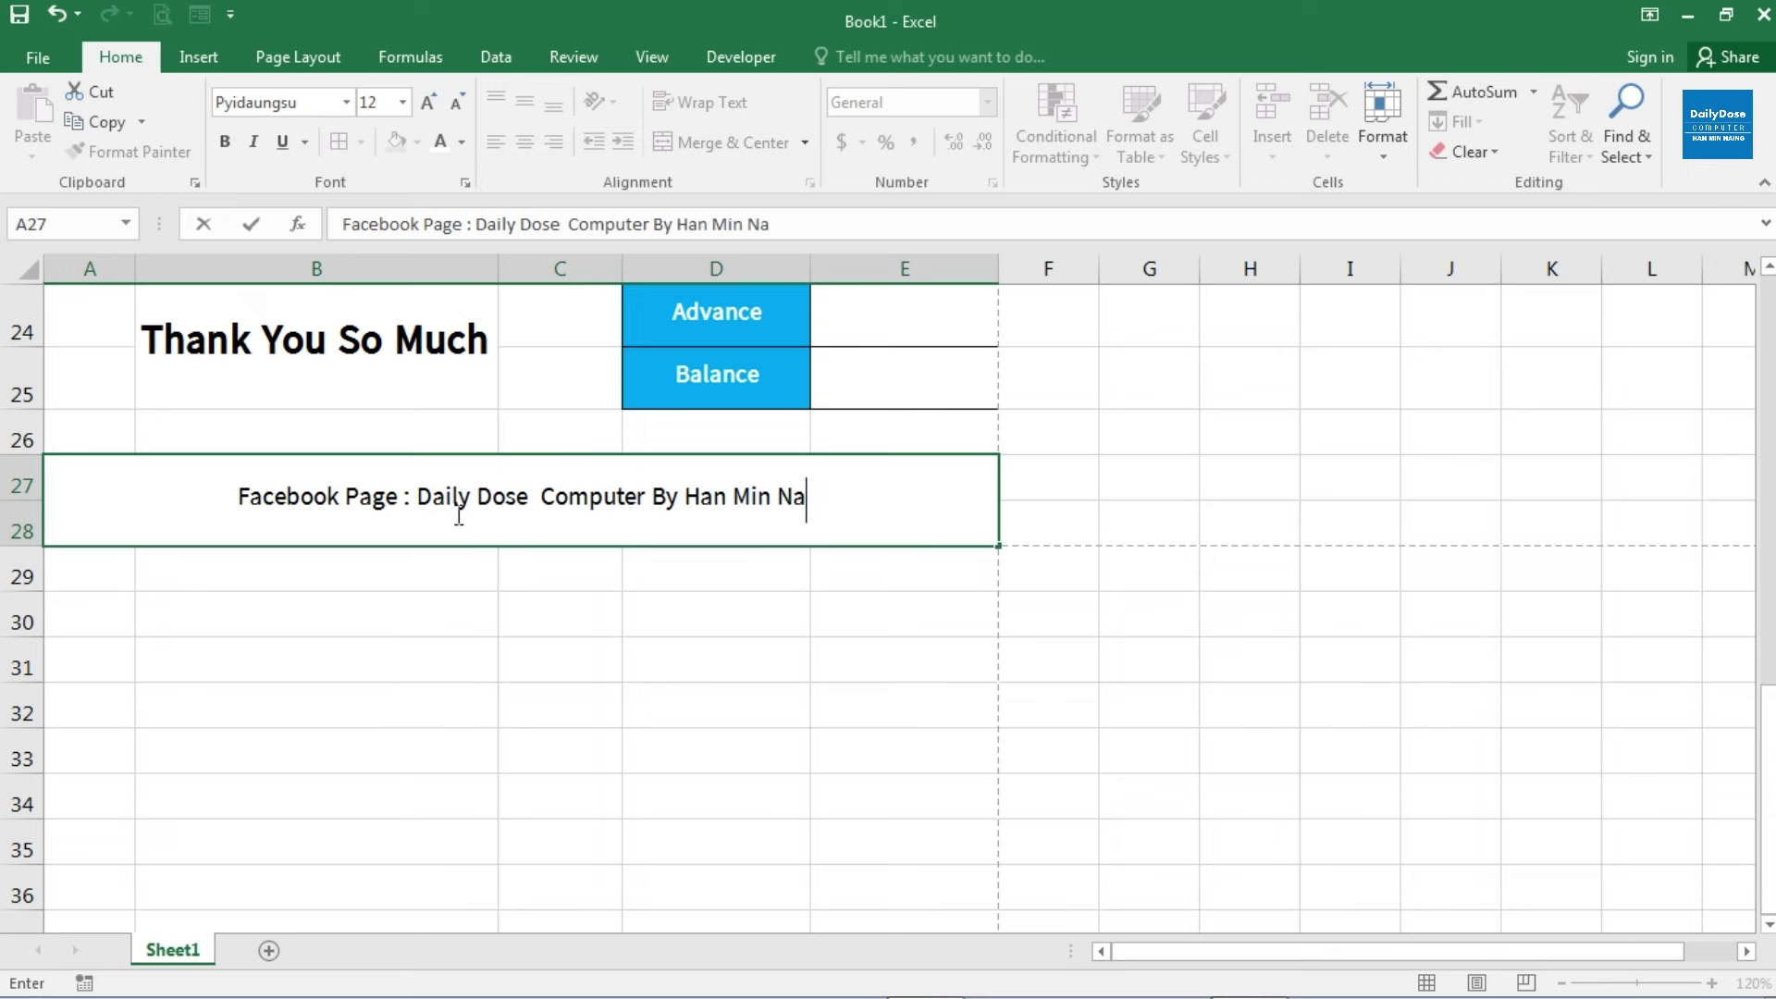
{"action": "type", "text": "ing"}
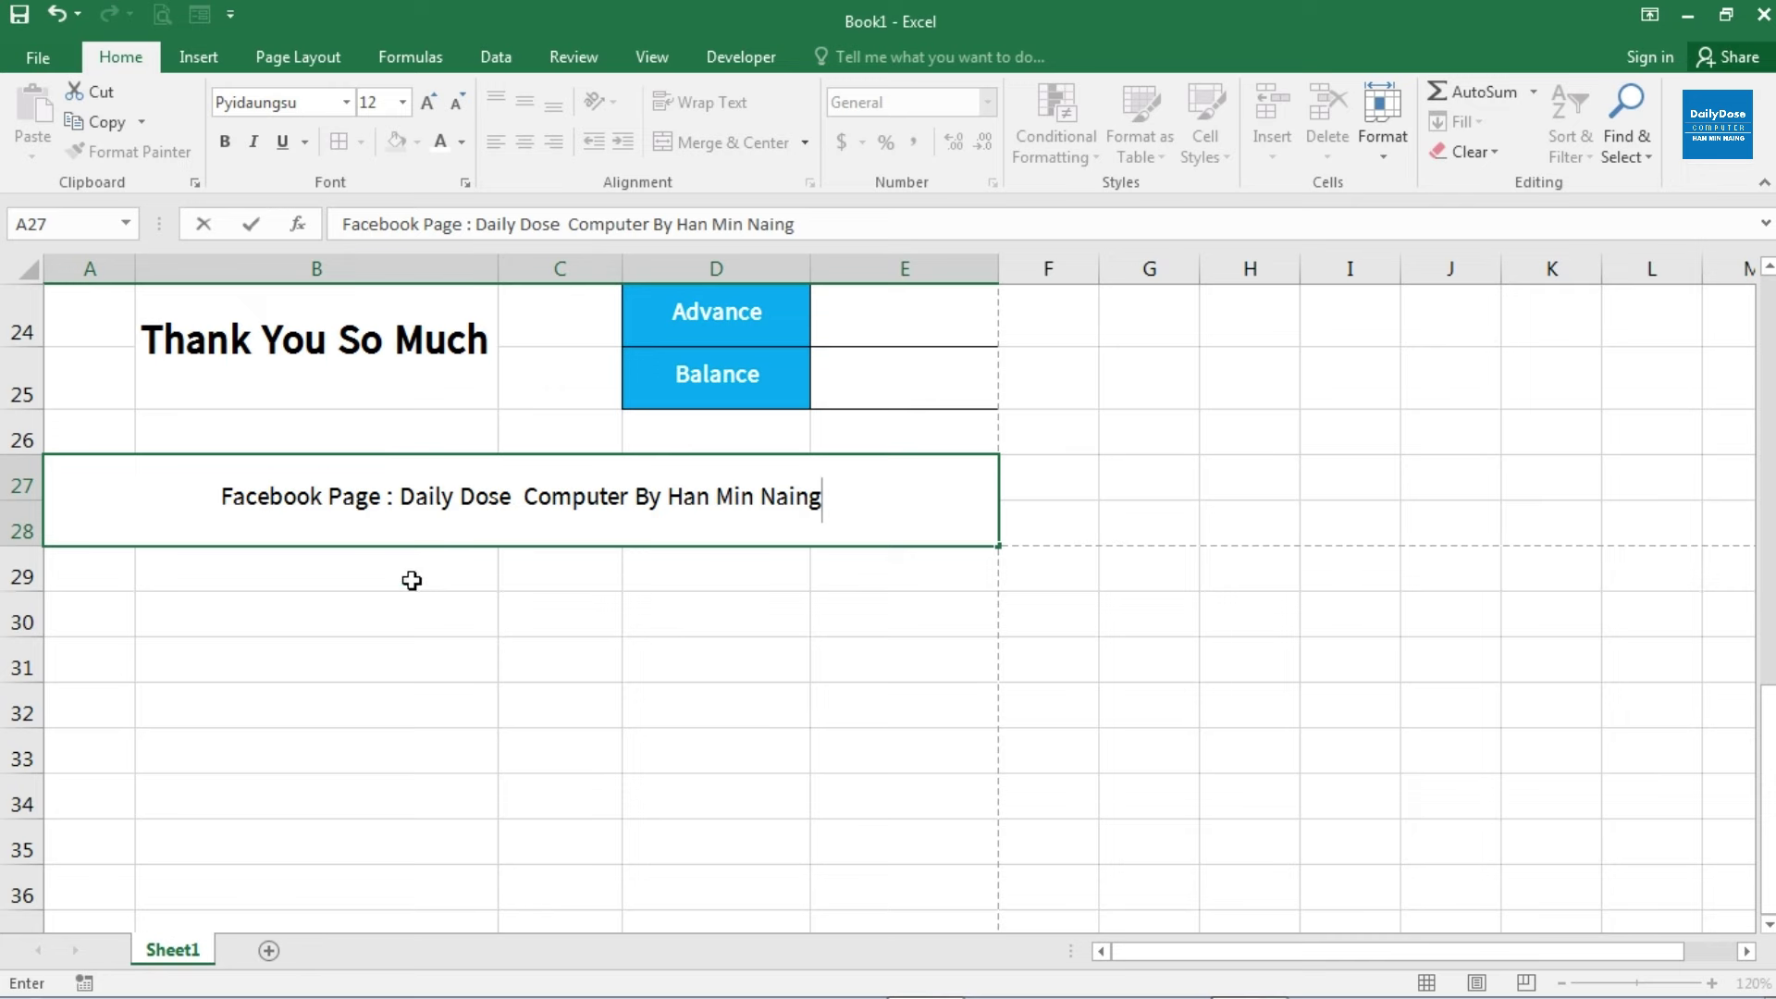
{"action": "left_click", "coordinate": [413, 581]}
{"action": "left_click", "coordinate": [310, 477]}
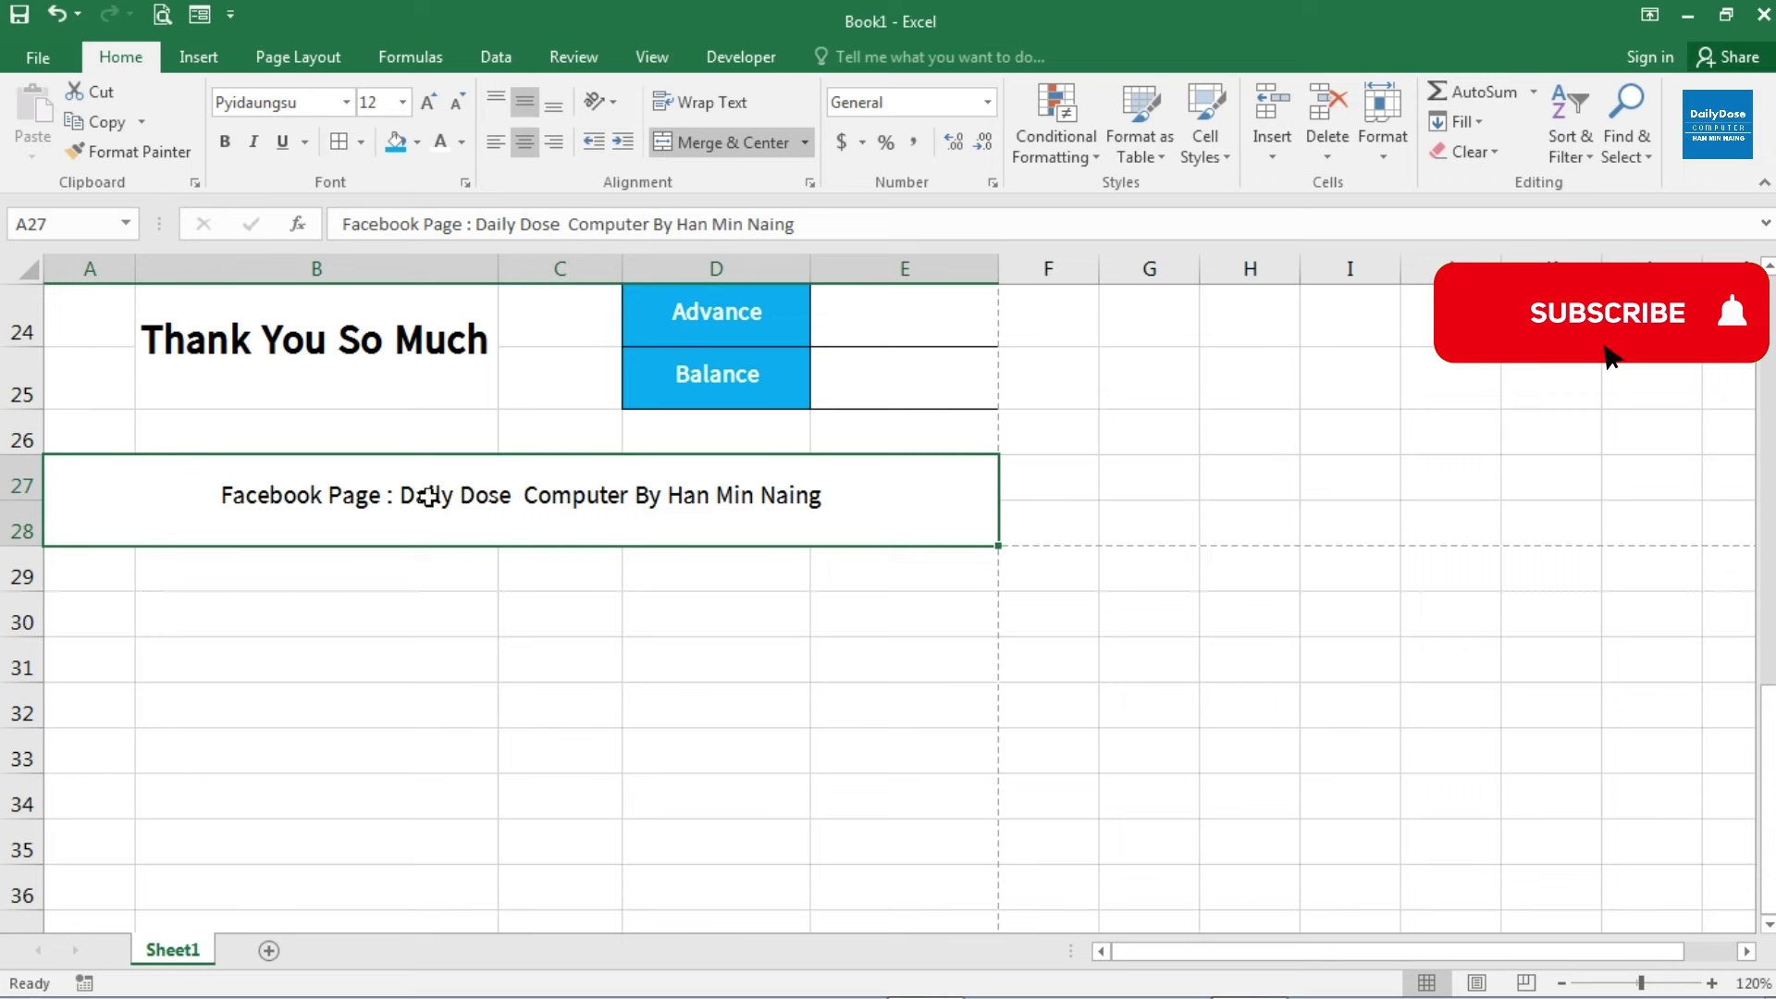
Make the footer banner bold with a light-blue fill, white text and font size 16.
{"action": "left_click", "coordinate": [230, 147]}
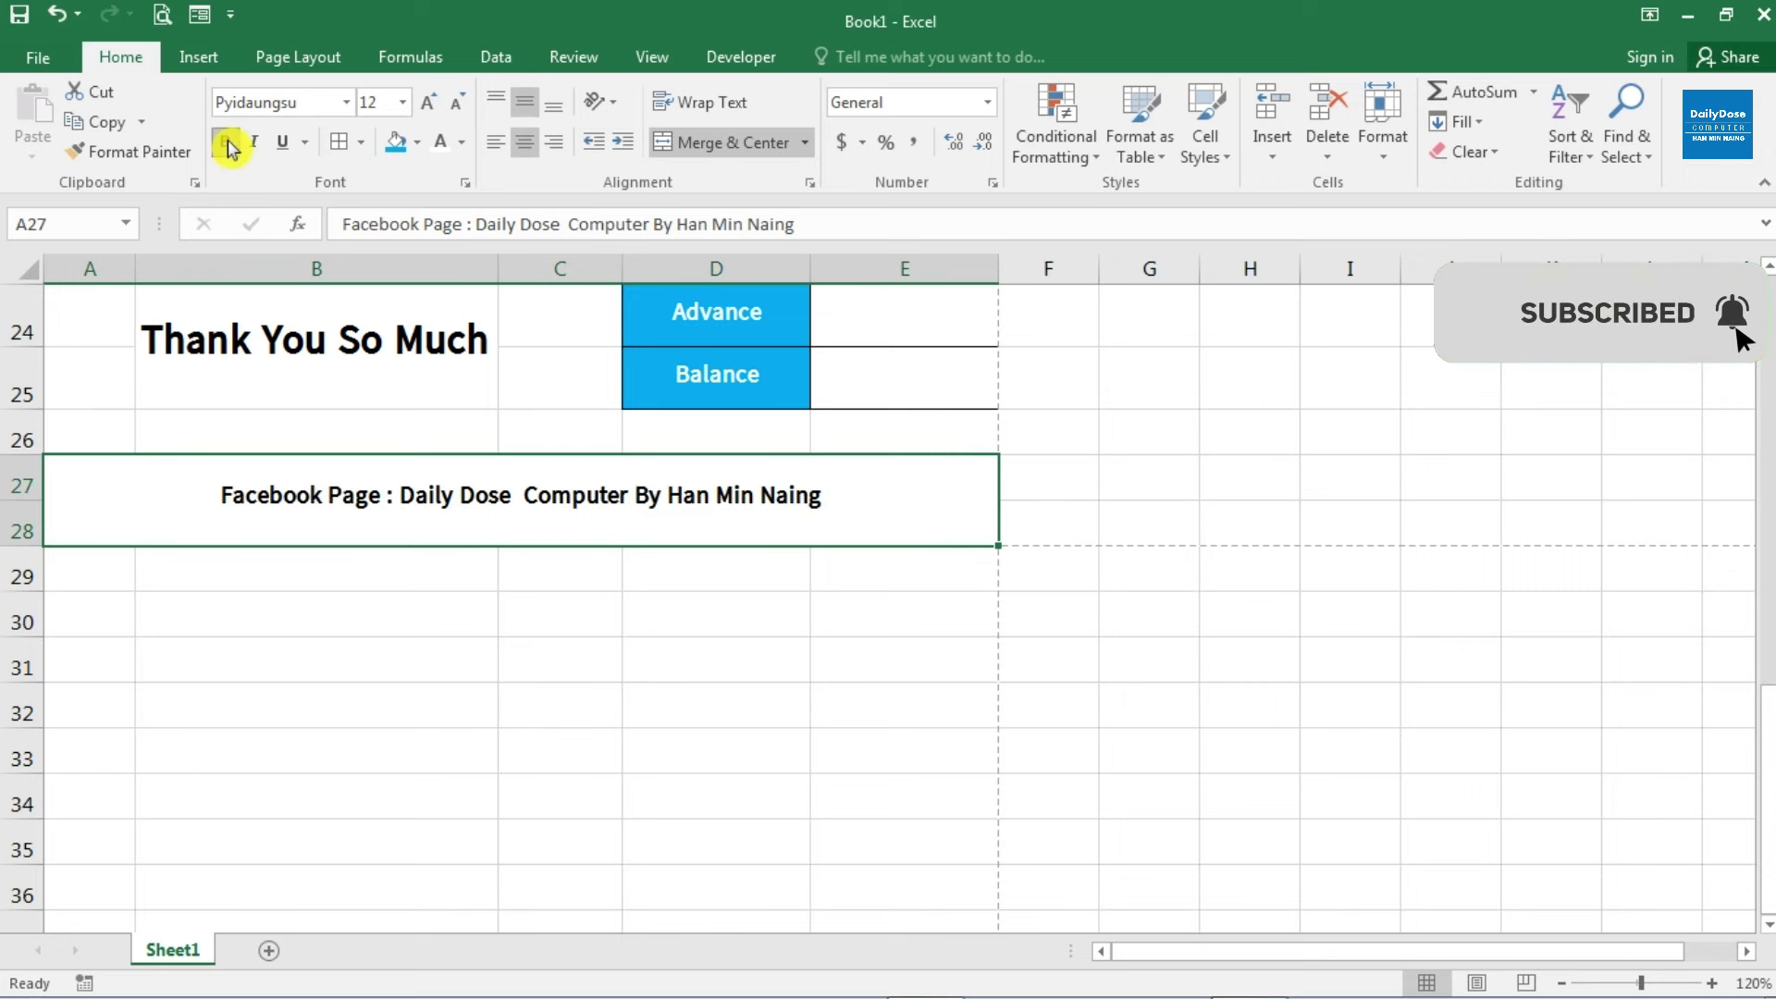
{"action": "left_click", "coordinate": [417, 142]}
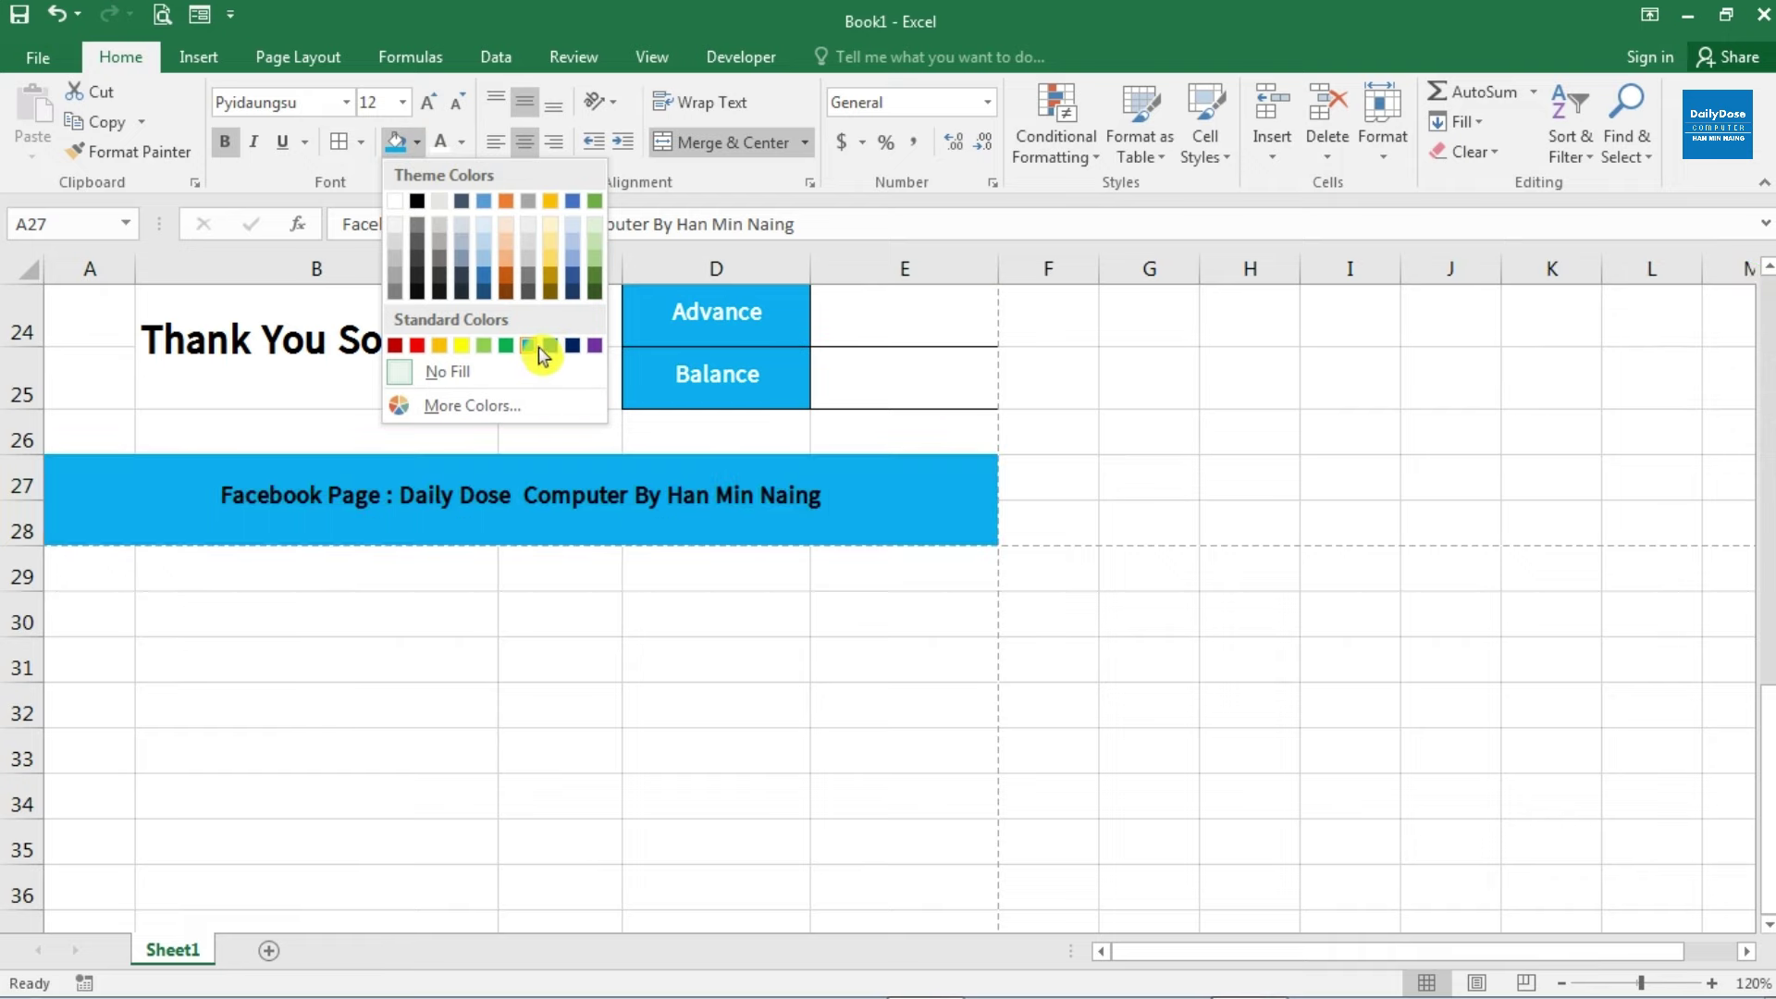
{"action": "left_click", "coordinate": [535, 348]}
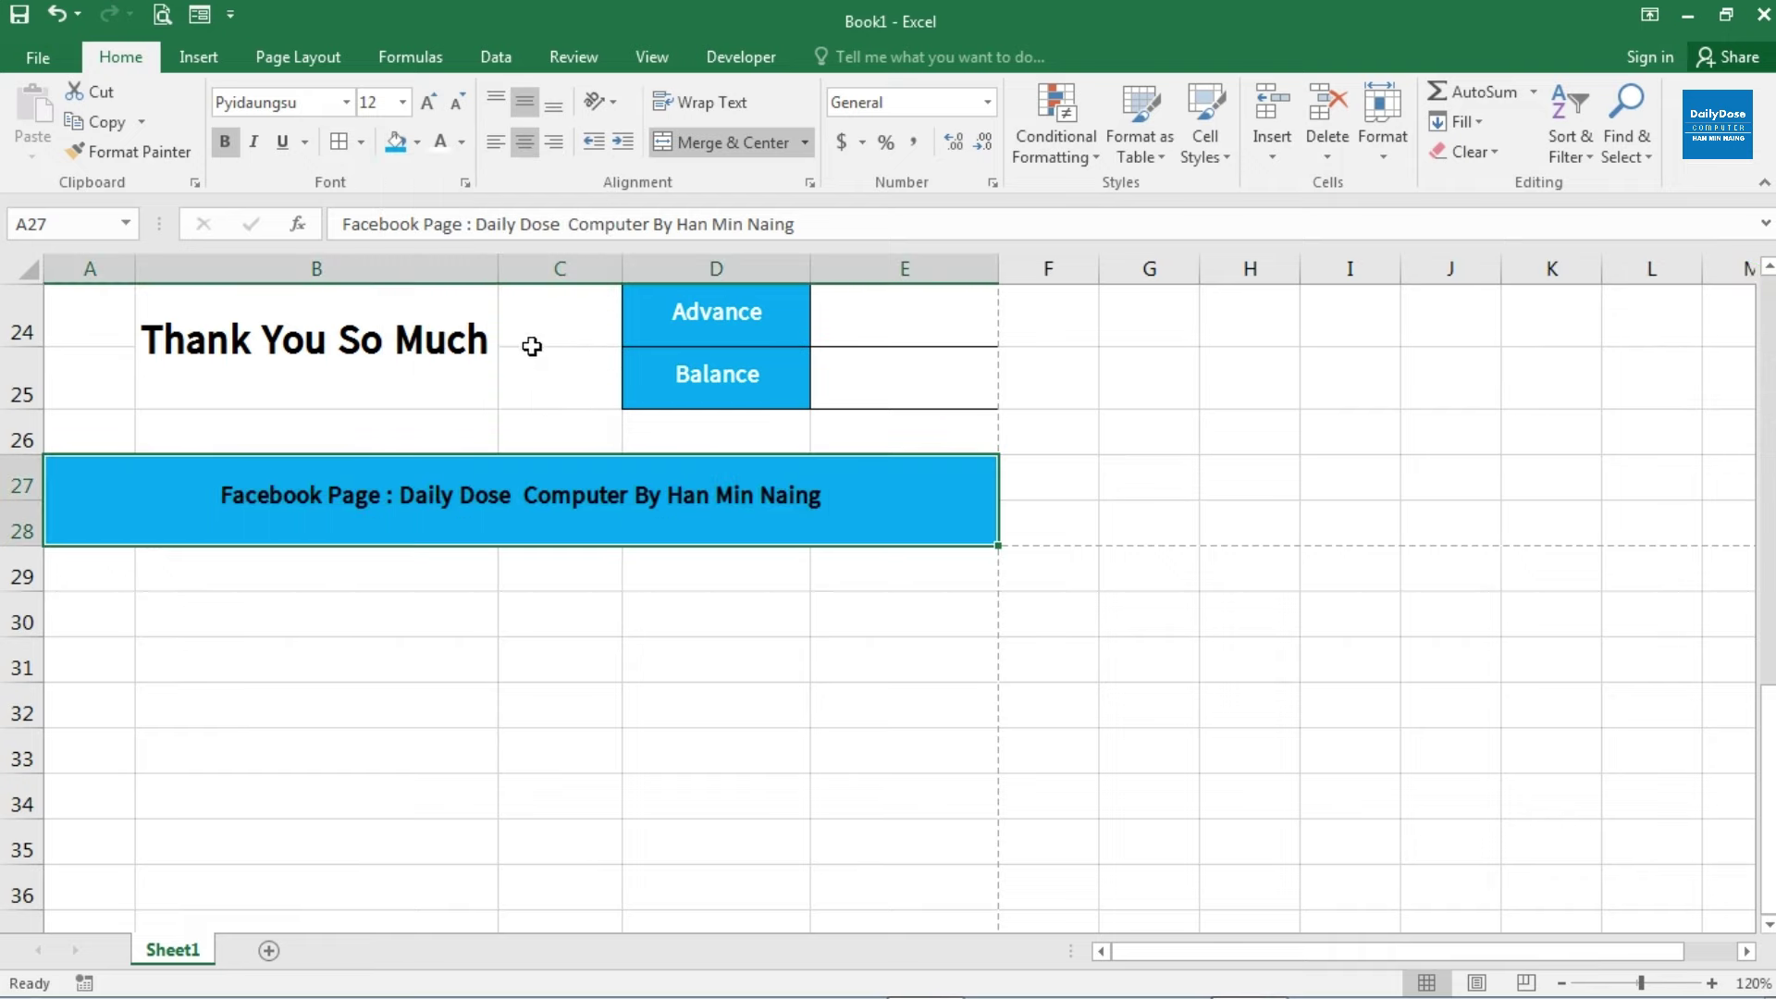
{"action": "left_click", "coordinate": [462, 142]}
{"action": "left_click", "coordinate": [440, 233]}
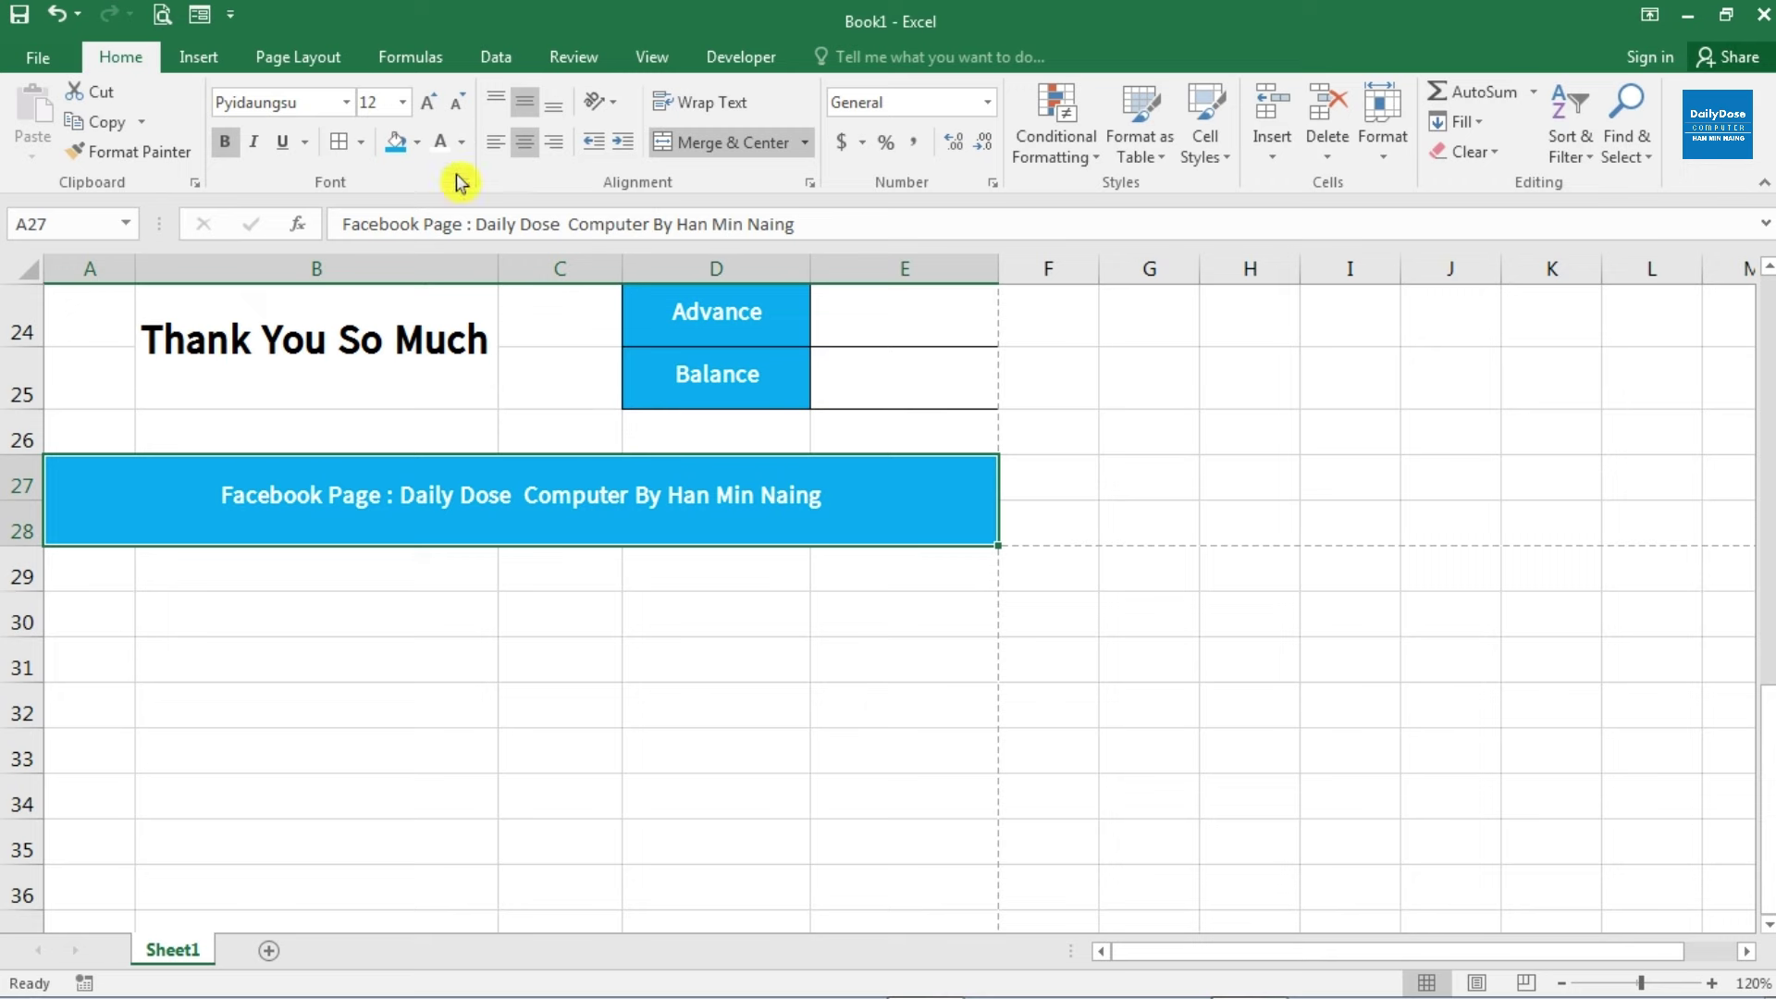
{"action": "left_click", "coordinate": [402, 101]}
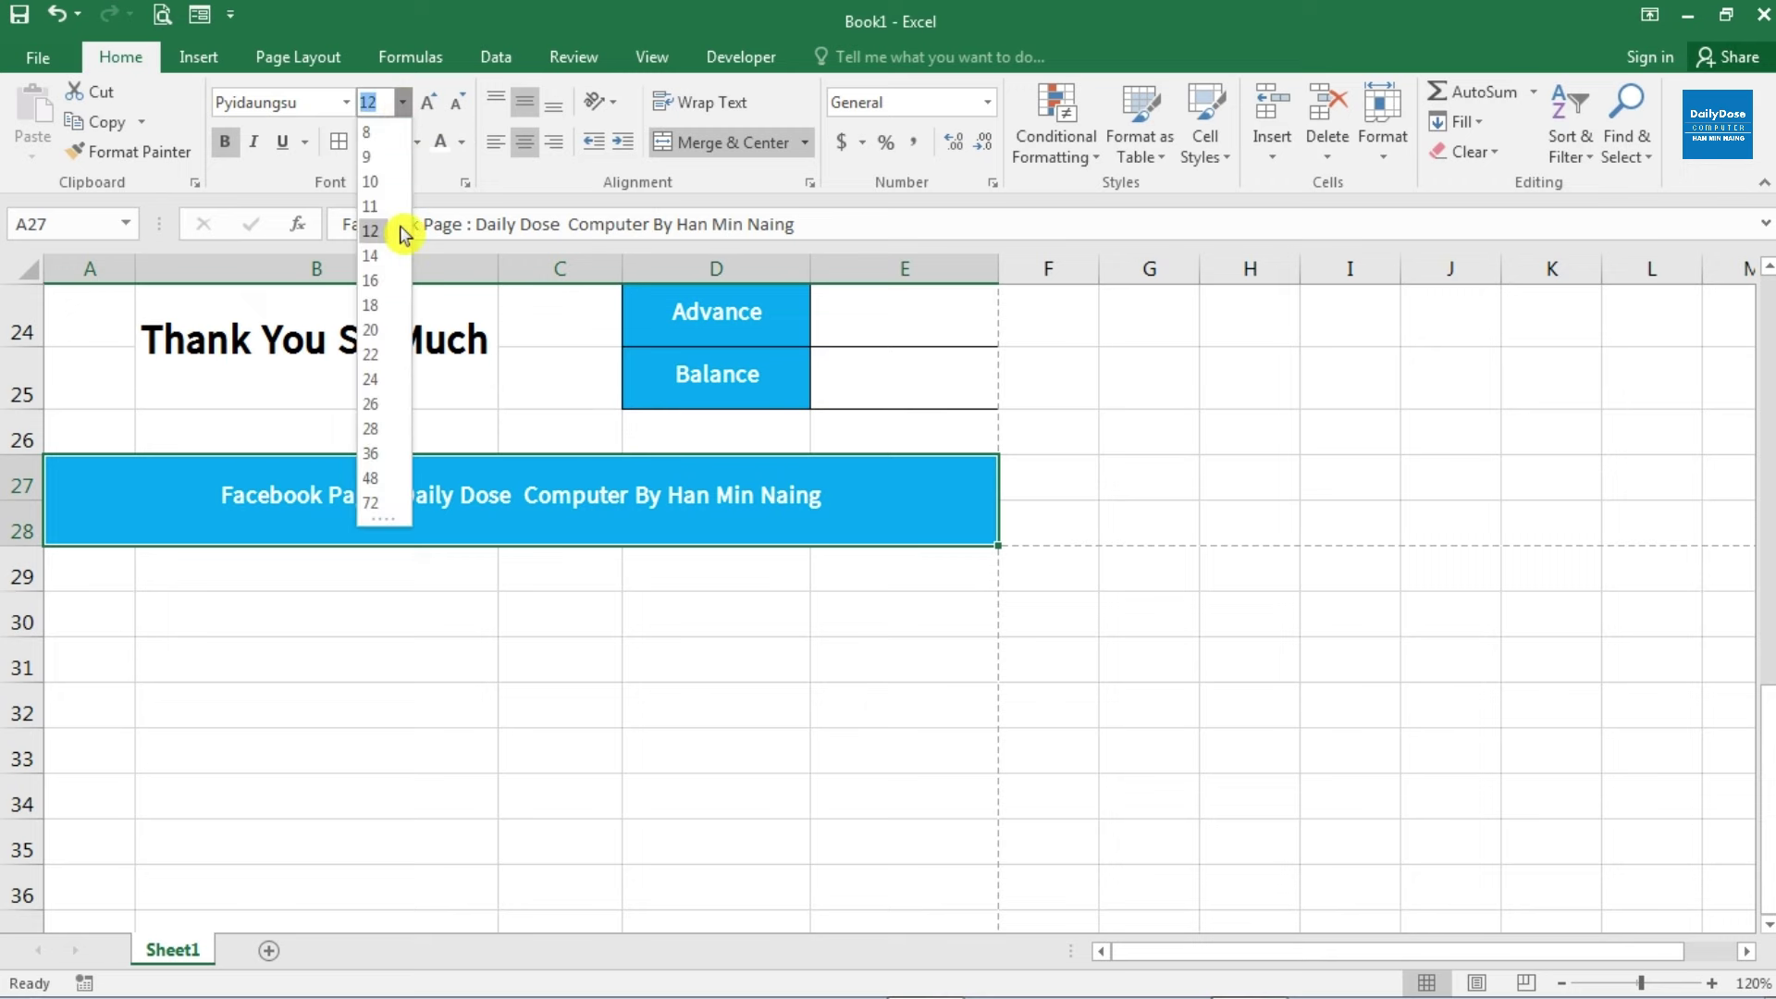
{"action": "left_click", "coordinate": [381, 281]}
{"action": "scroll", "coordinate": [904, 576], "scroll_direction": "up", "scroll_amount": 1}
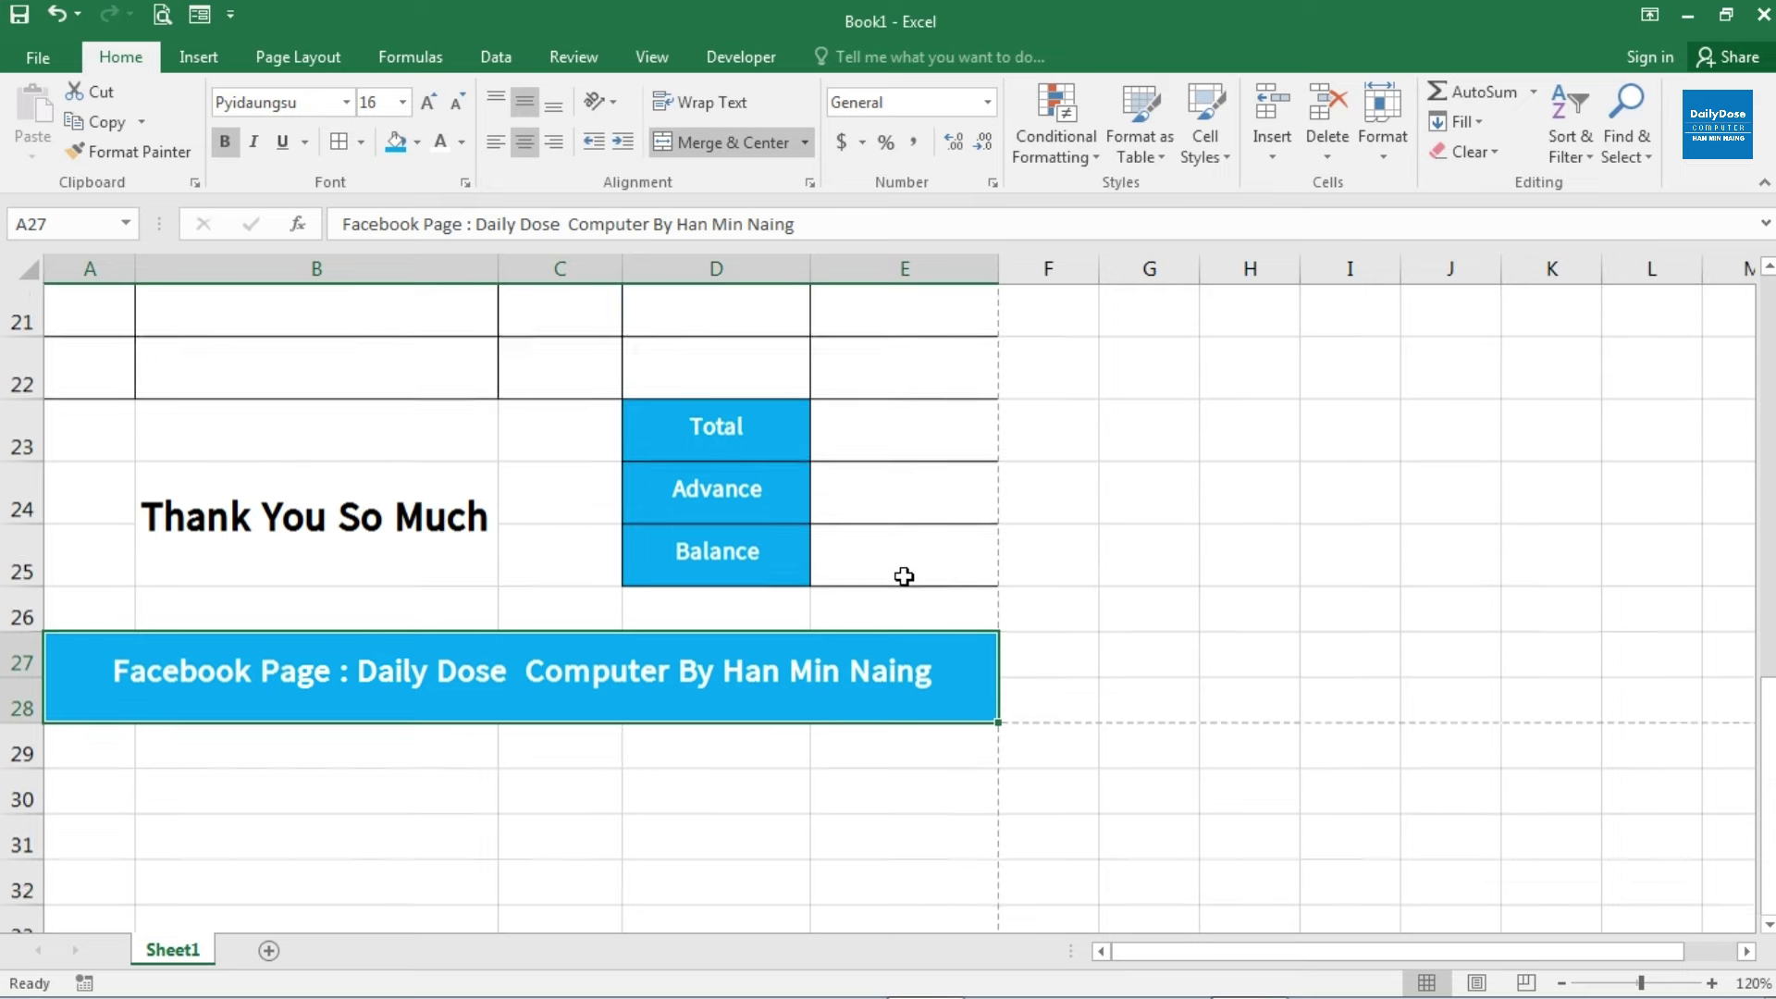
{"action": "scroll", "coordinate": [890, 559], "scroll_direction": "up", "scroll_amount": 1}
{"action": "scroll", "coordinate": [890, 559], "scroll_direction": "up", "scroll_amount": 1}
{"action": "scroll", "coordinate": [890, 558], "scroll_direction": "up", "scroll_amount": 4}
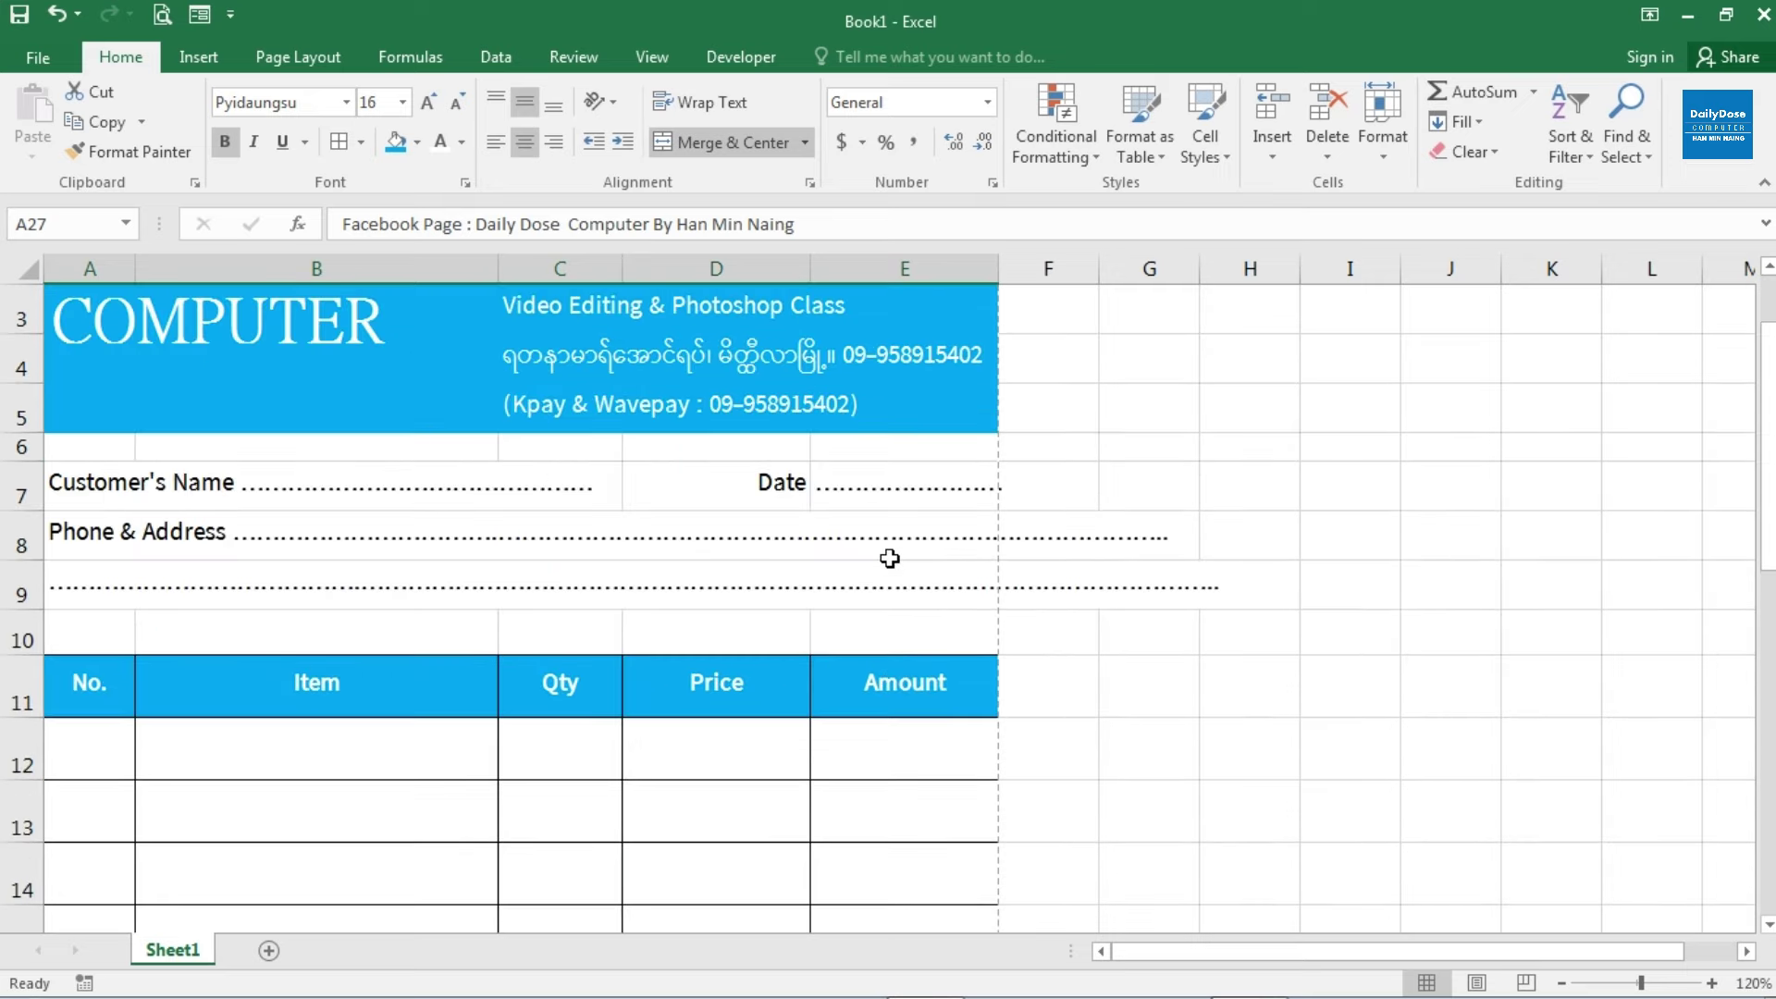
{"action": "scroll", "coordinate": [889, 559], "scroll_direction": "up", "scroll_amount": 1}
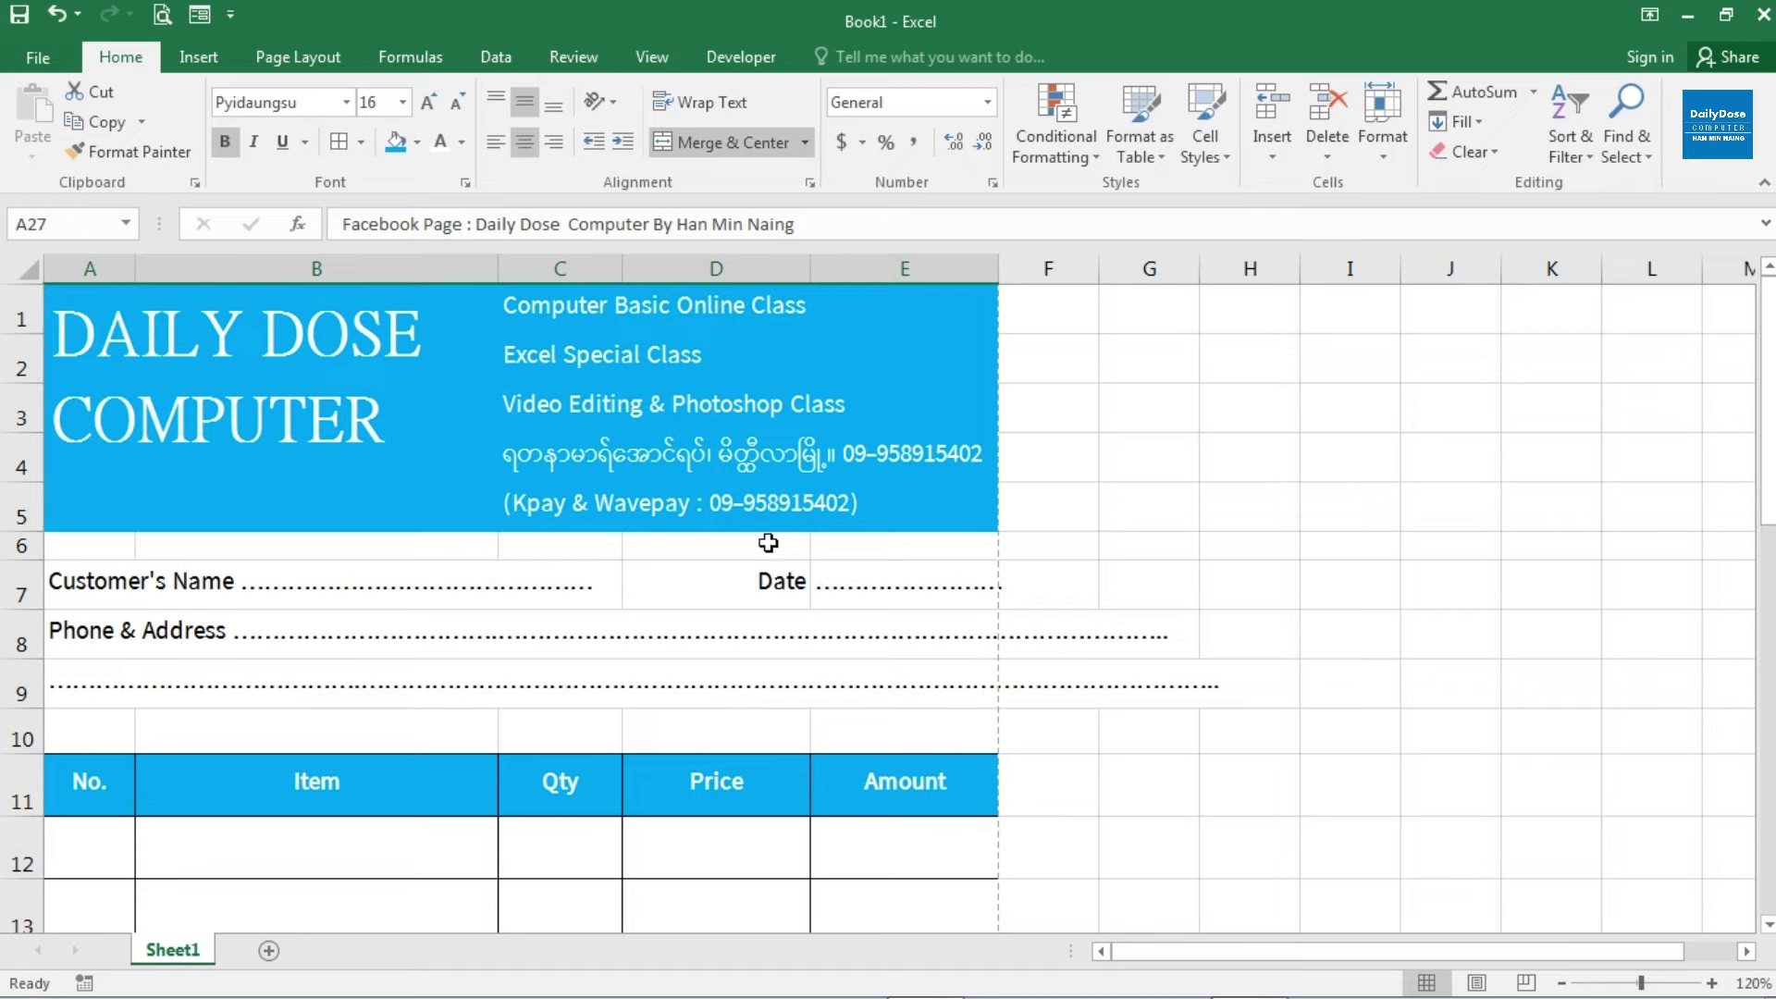
{"action": "left_click", "coordinate": [52, 62]}
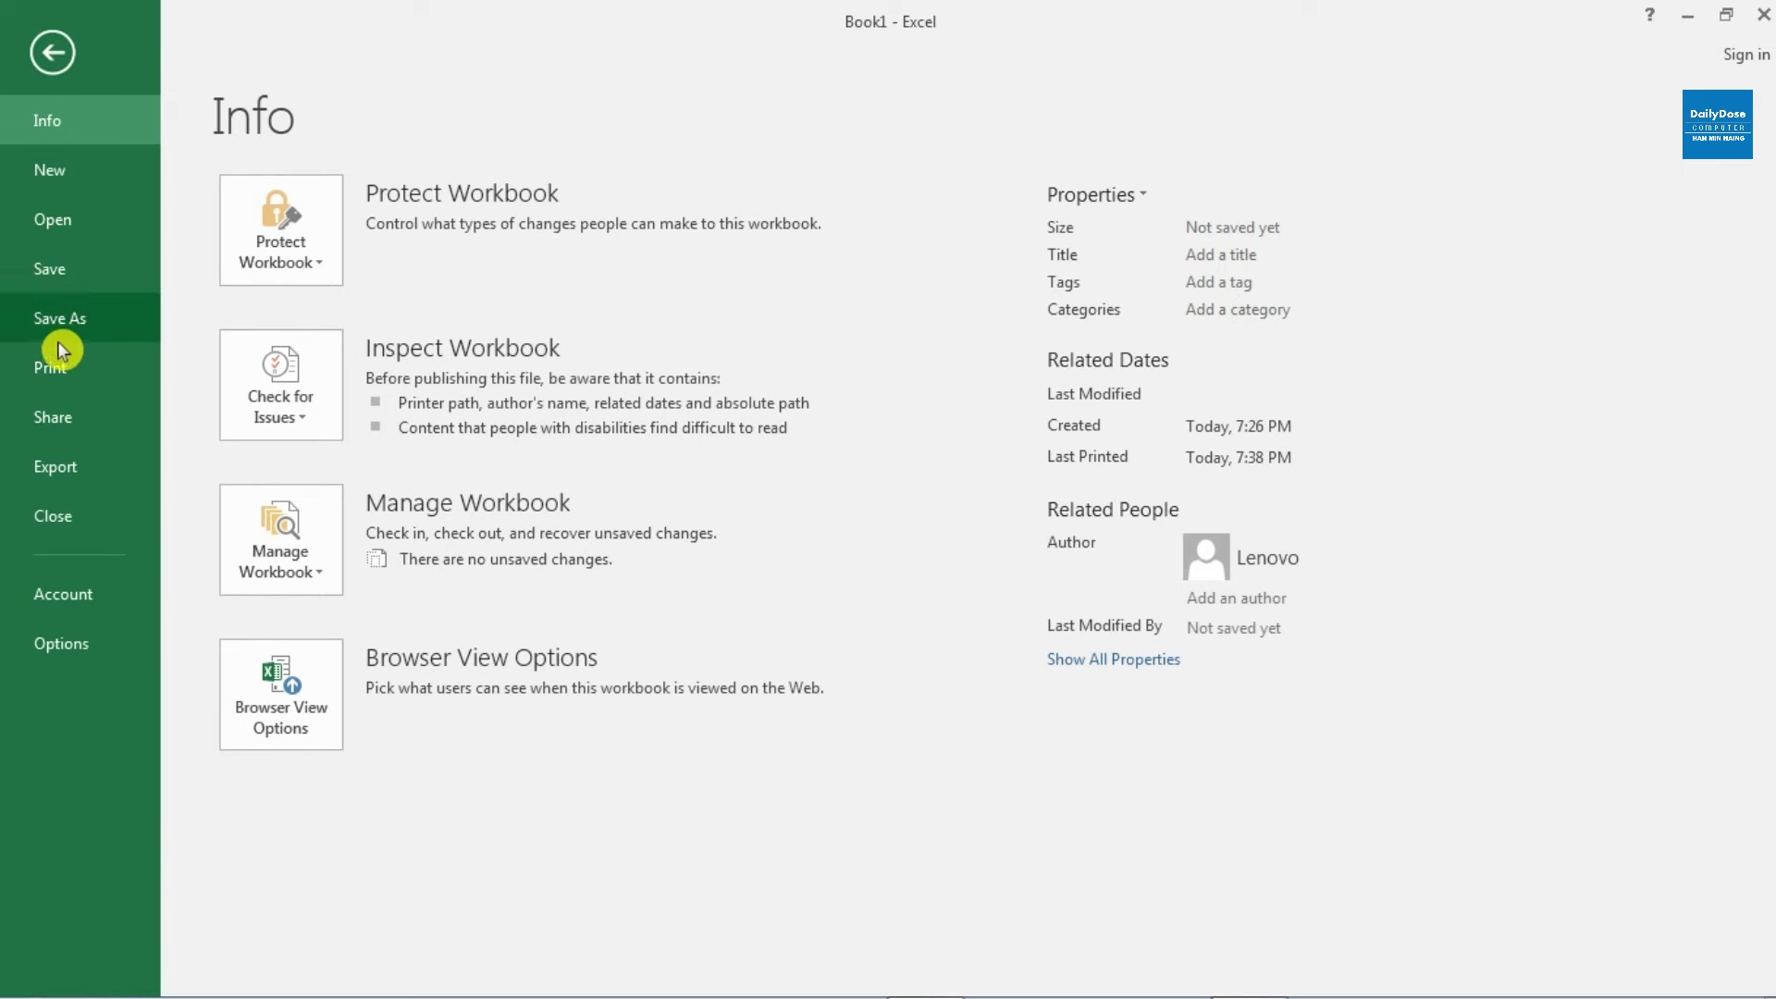
{"action": "left_click", "coordinate": [89, 369]}
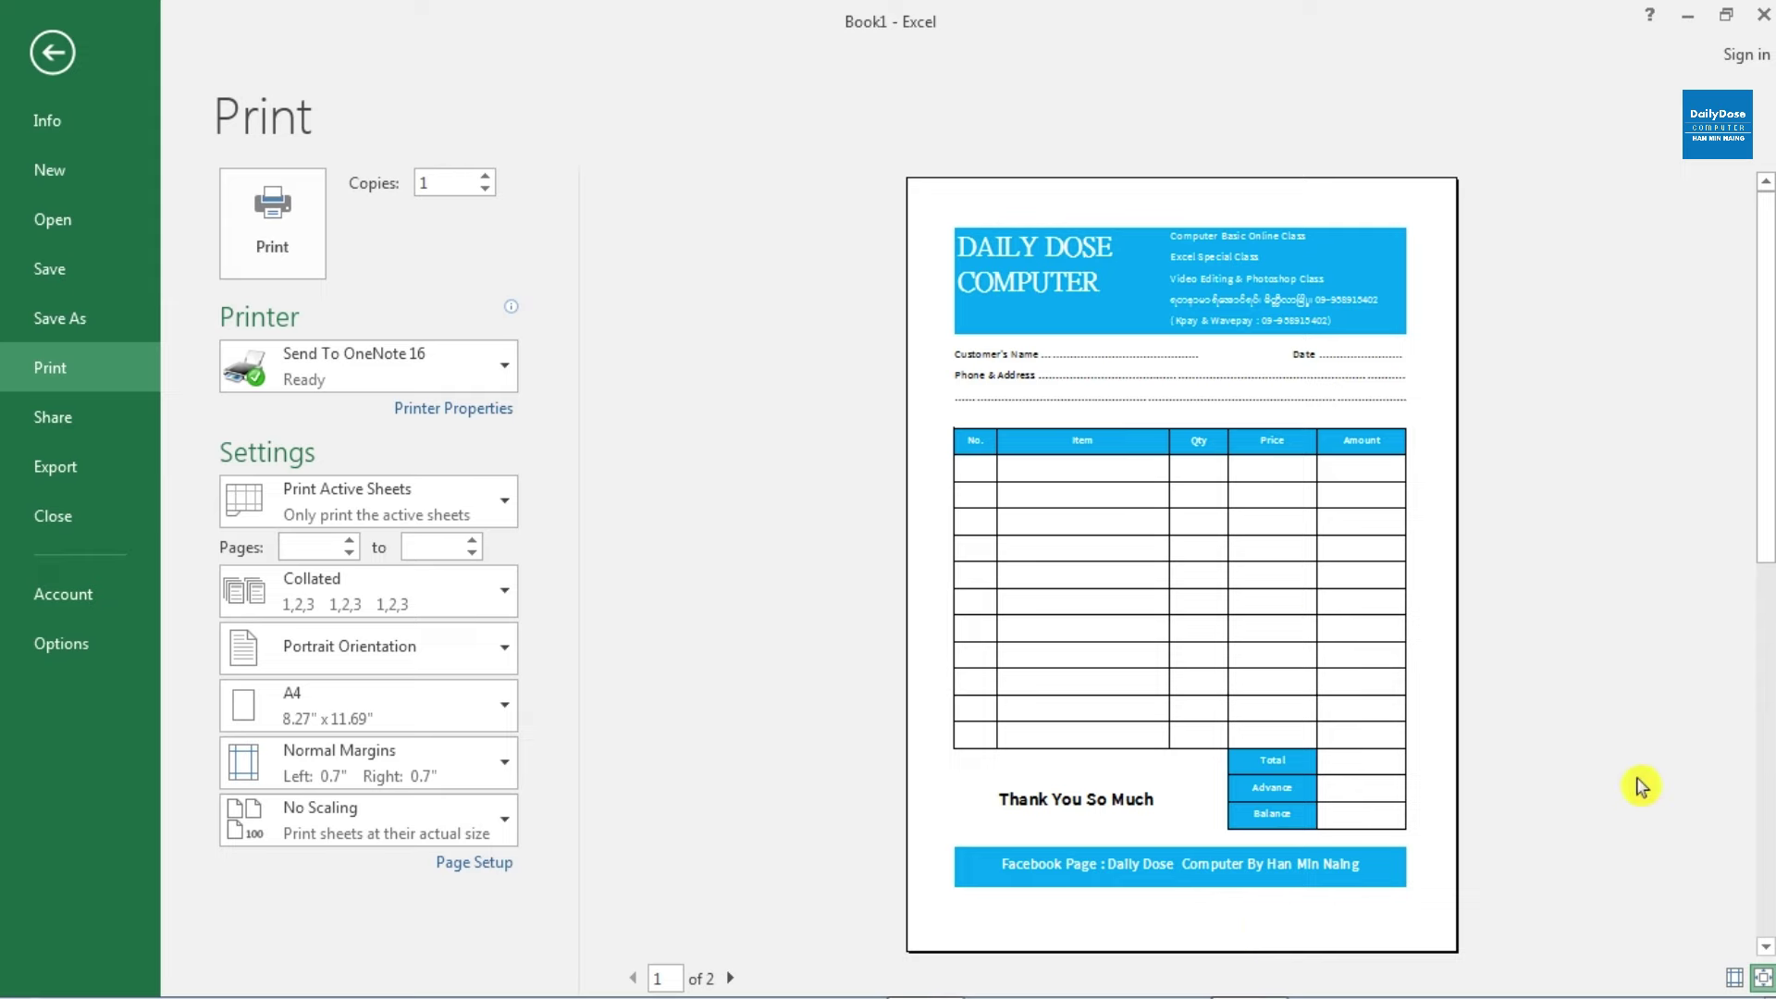
{"action": "left_click", "coordinate": [1327, 579]}
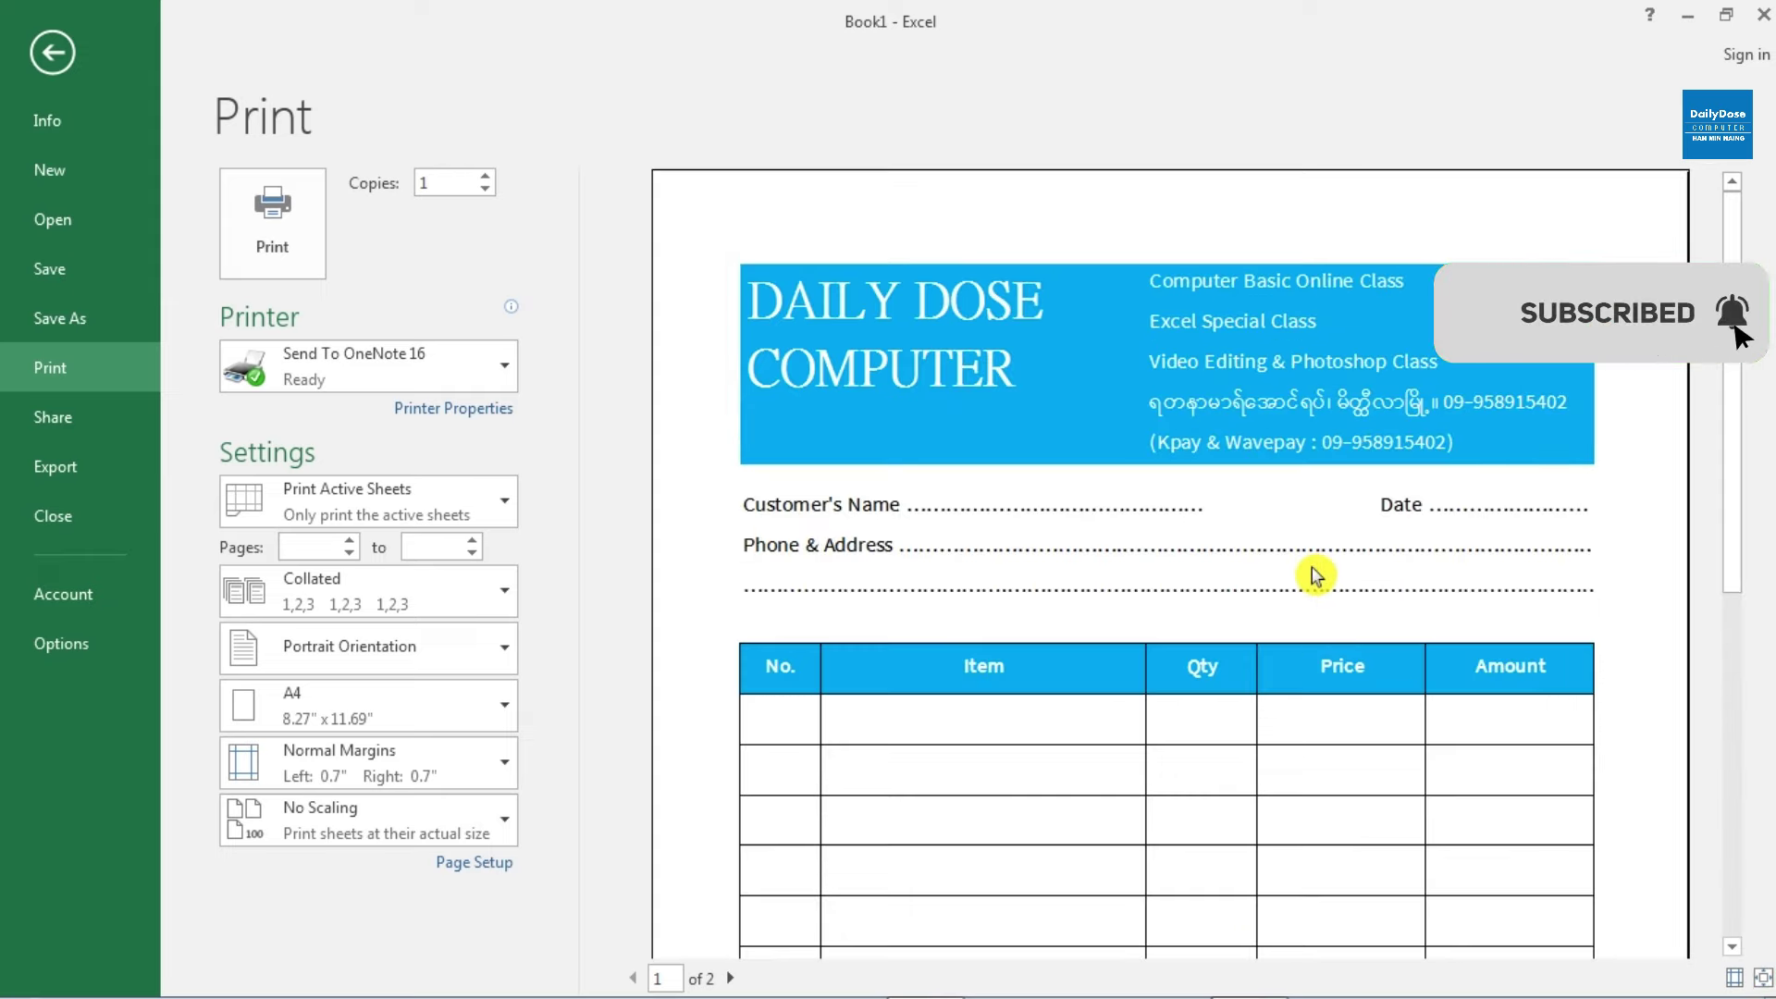
{"action": "scroll", "coordinate": [1315, 555], "scroll_direction": "down", "scroll_amount": 1}
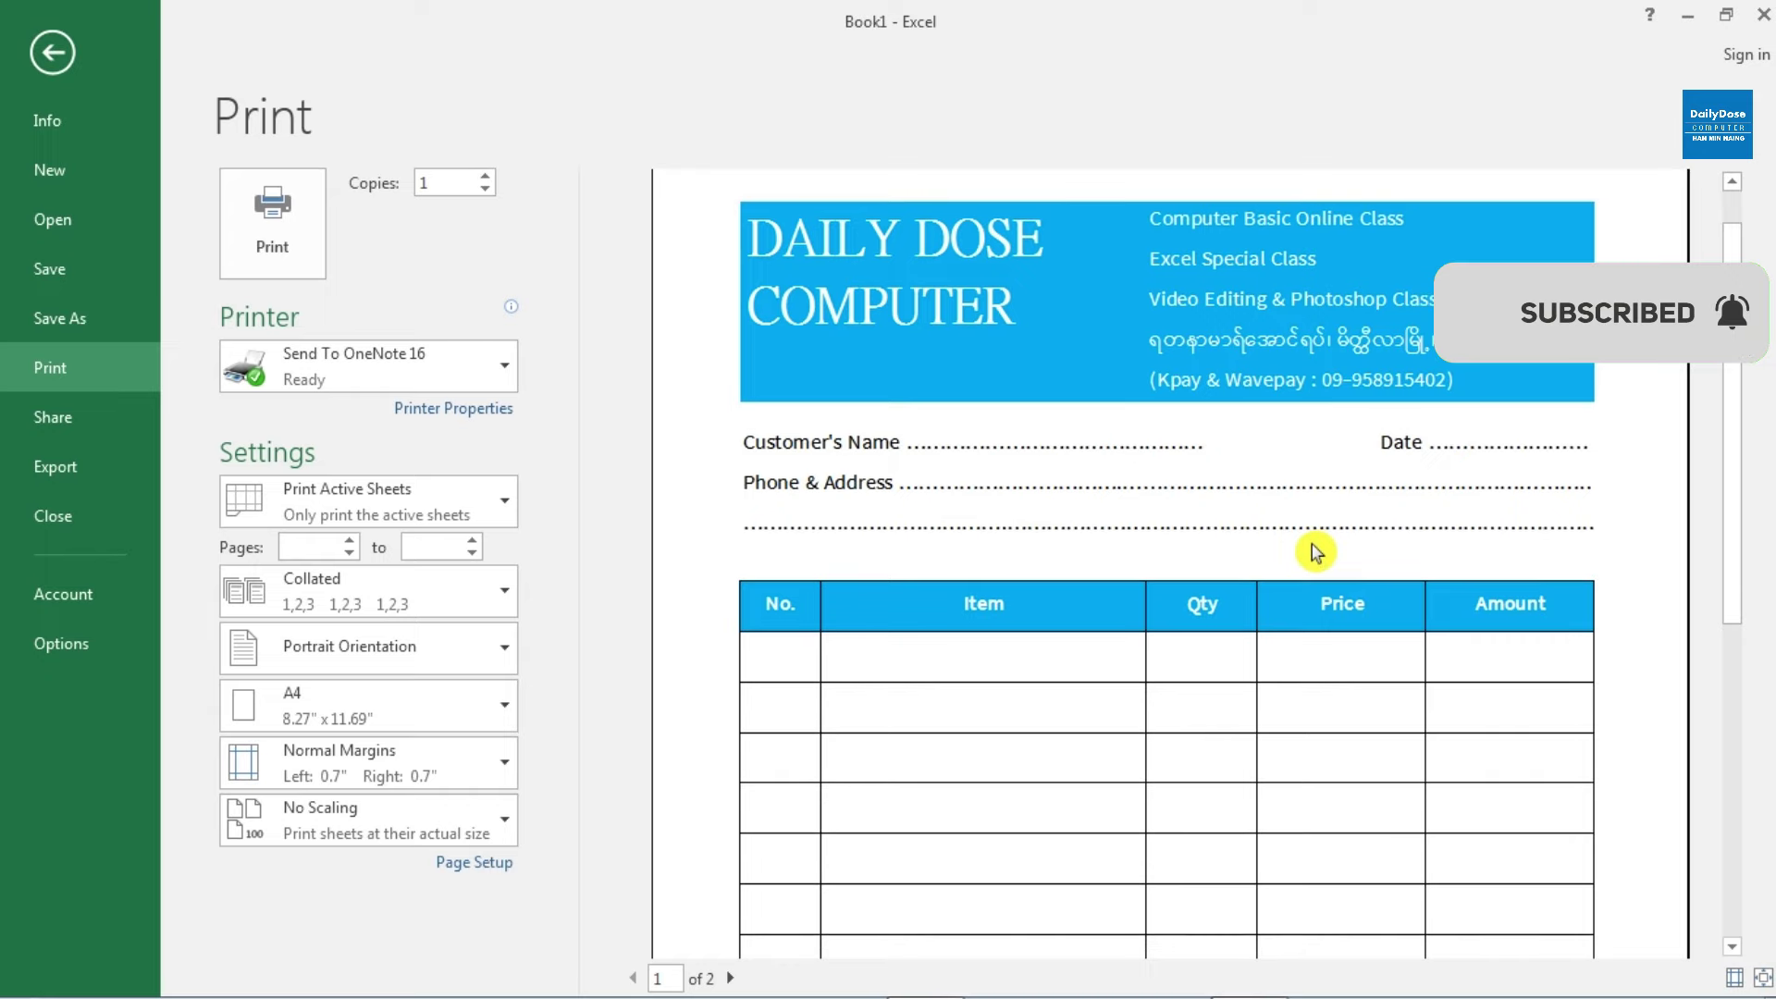
{"action": "scroll", "coordinate": [1315, 553], "scroll_direction": "down", "scroll_amount": 1}
{"action": "scroll", "coordinate": [1315, 553], "scroll_direction": "down", "scroll_amount": 3}
{"action": "scroll", "coordinate": [1315, 552], "scroll_direction": "down", "scroll_amount": 2}
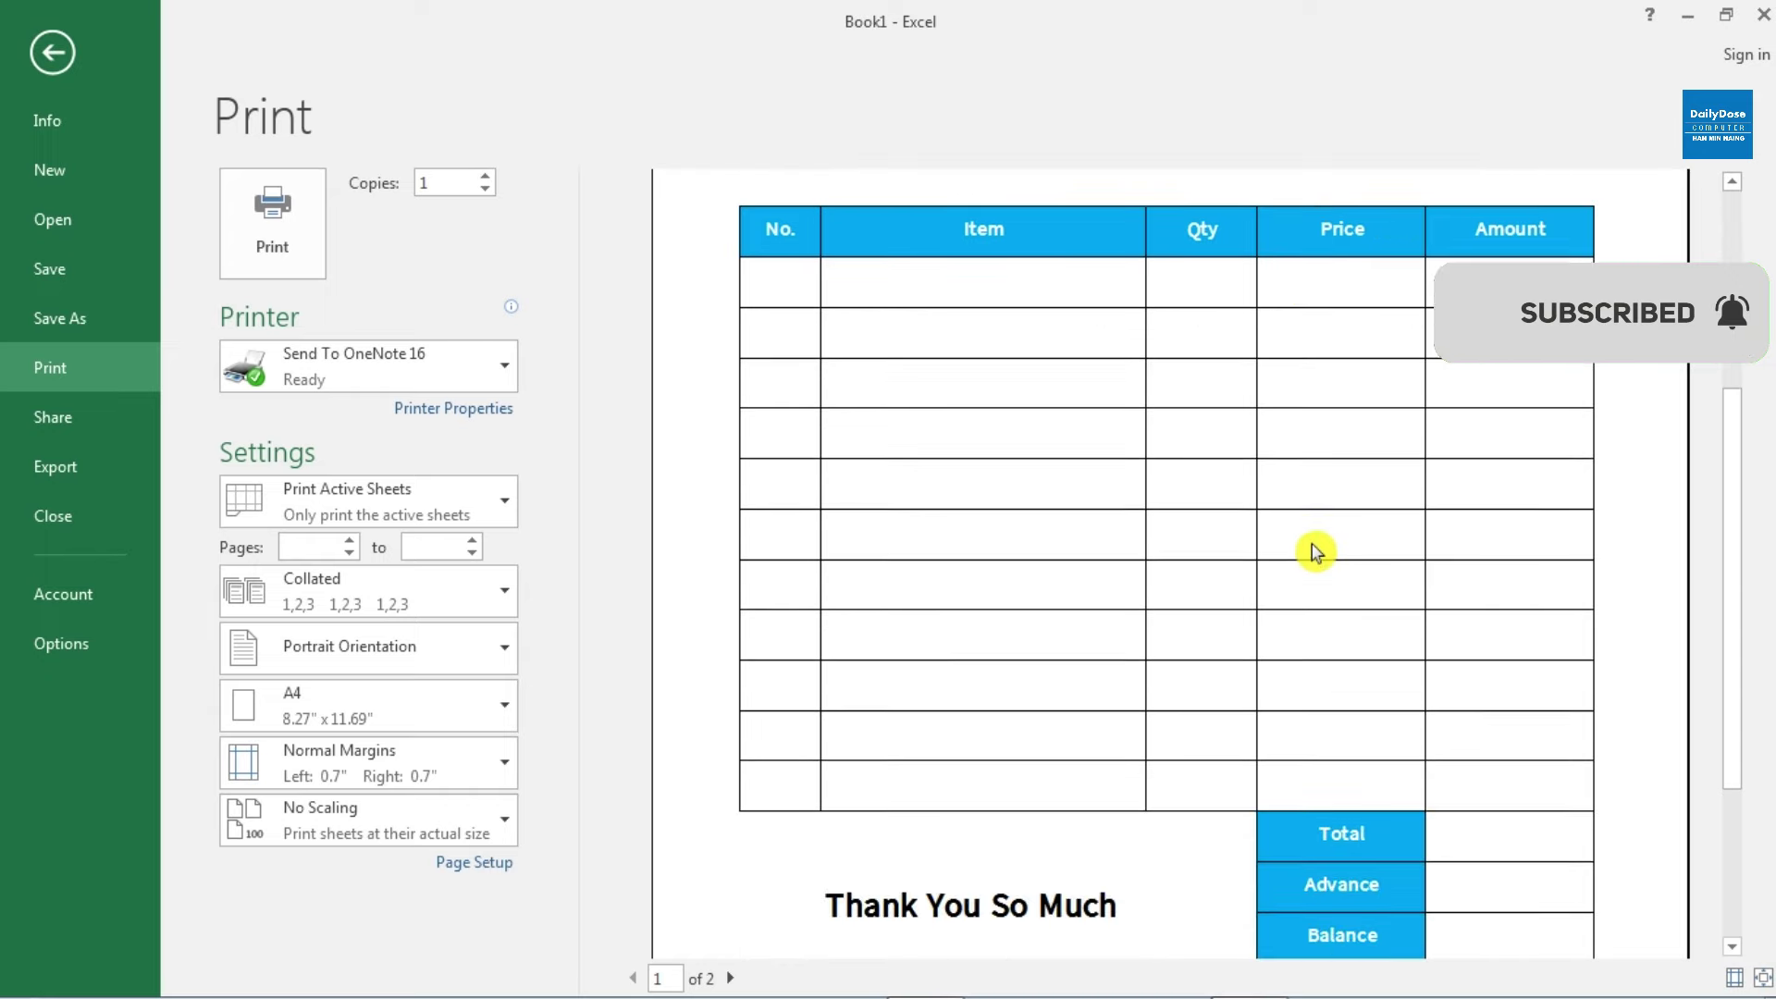
{"action": "scroll", "coordinate": [1315, 552], "scroll_direction": "down", "scroll_amount": 3}
{"action": "scroll", "coordinate": [1315, 552], "scroll_direction": "up", "scroll_amount": 1}
{"action": "scroll", "coordinate": [1315, 552], "scroll_direction": "up", "scroll_amount": 1}
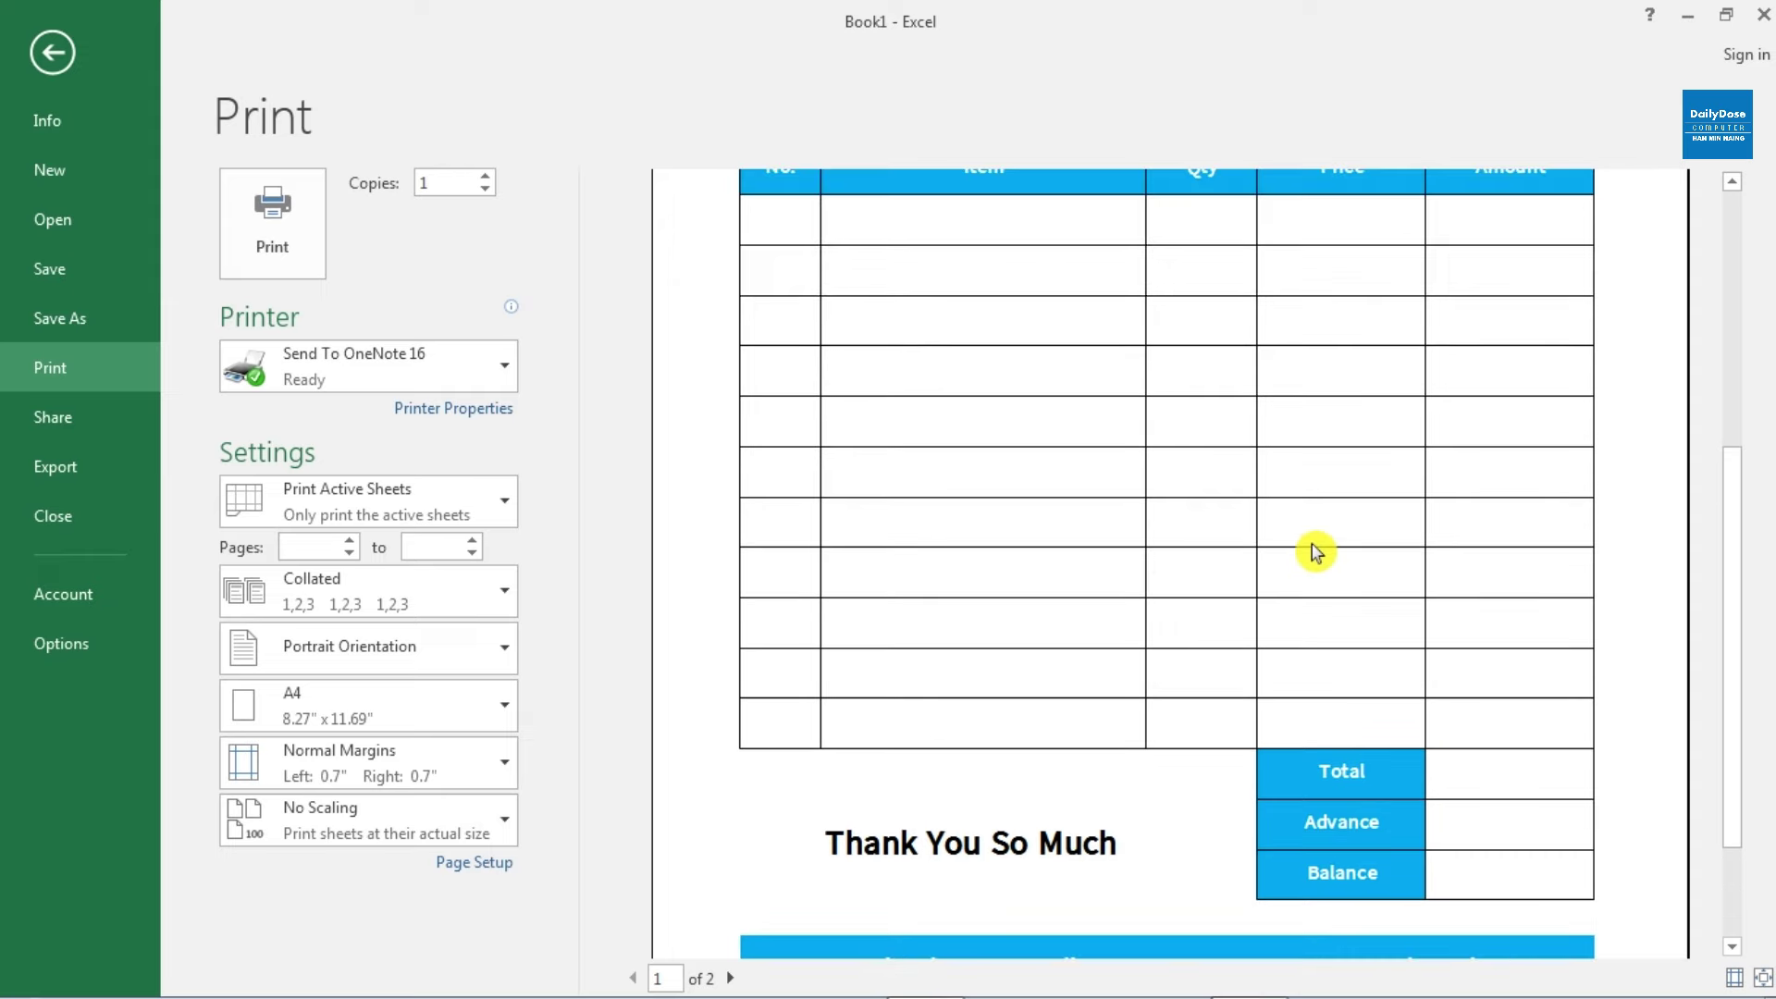
{"action": "scroll", "coordinate": [1316, 552], "scroll_direction": "up", "scroll_amount": 1}
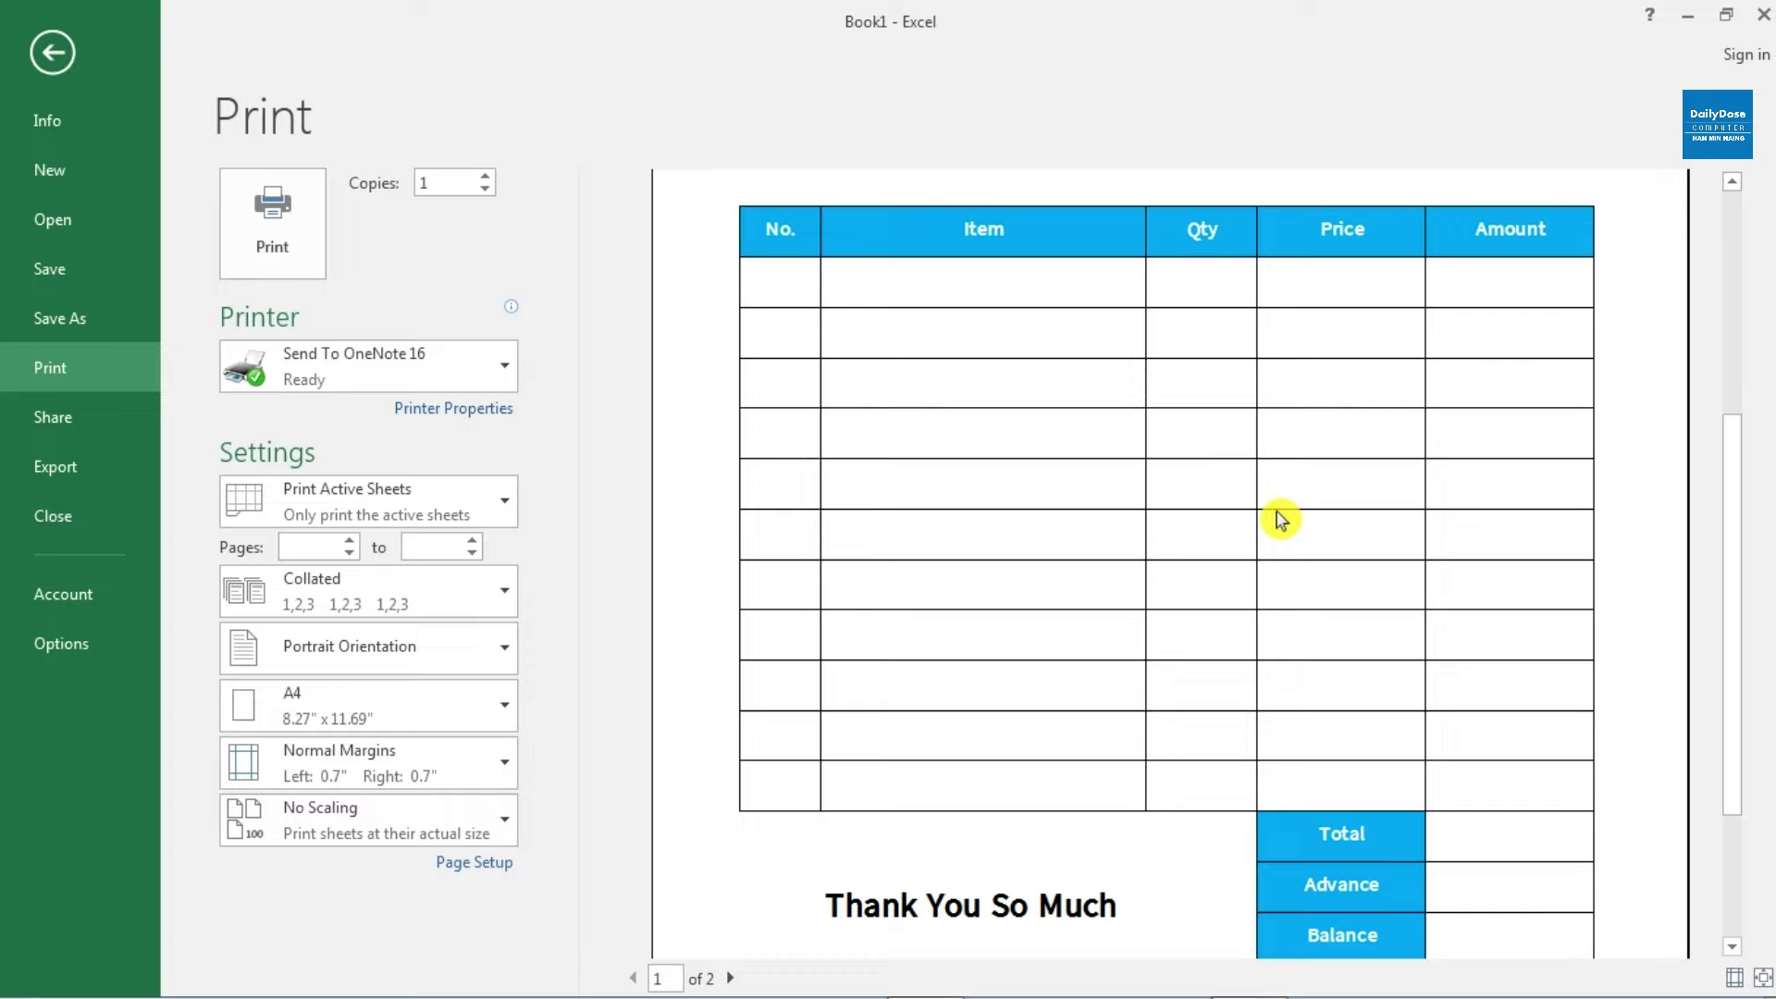
{"action": "left_click", "coordinate": [52, 55]}
{"action": "scroll", "coordinate": [722, 569], "scroll_direction": "down", "scroll_amount": 3}
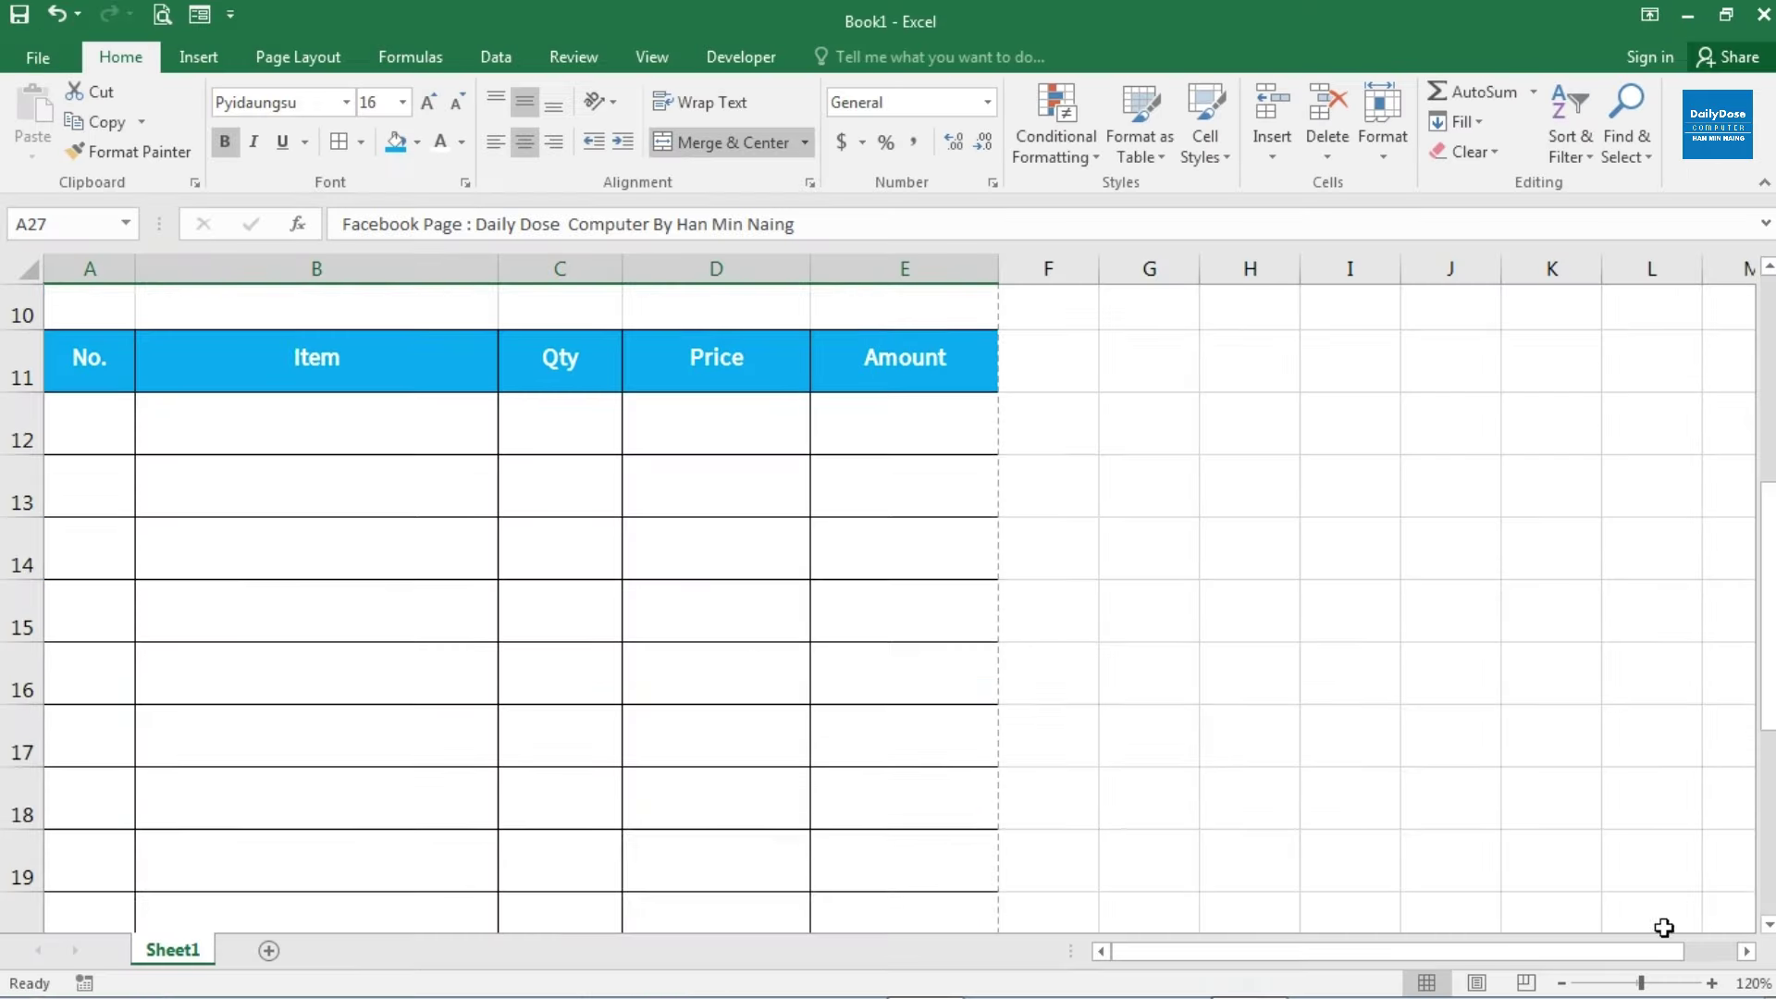
Select item table A11:E22 and open More Borders, leaving the border colour Automatic.
{"action": "left_click", "coordinate": [1561, 984]}
{"action": "left_click", "coordinate": [1561, 984]}
{"action": "left_click", "coordinate": [1561, 984]}
{"action": "left_click", "coordinate": [1561, 984]}
{"action": "left_click_drag", "start_coordinate": [60, 356], "coordinate": [601, 814]}
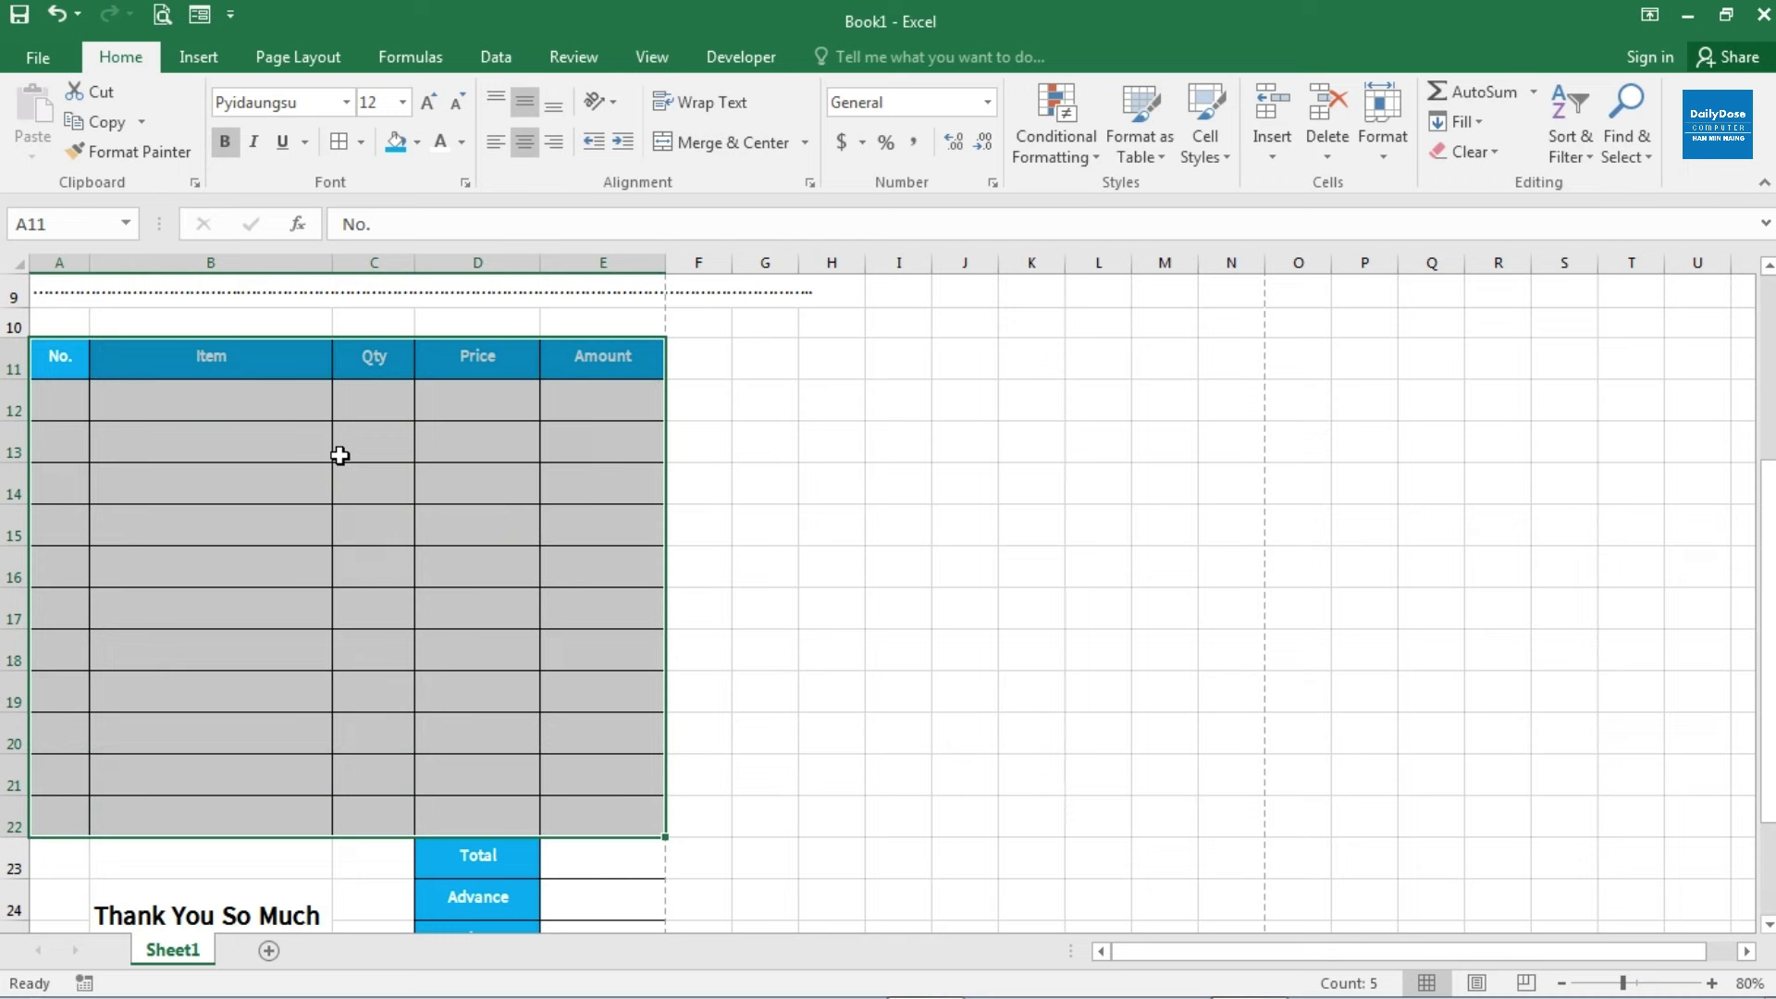
{"action": "left_click", "coordinate": [360, 145]}
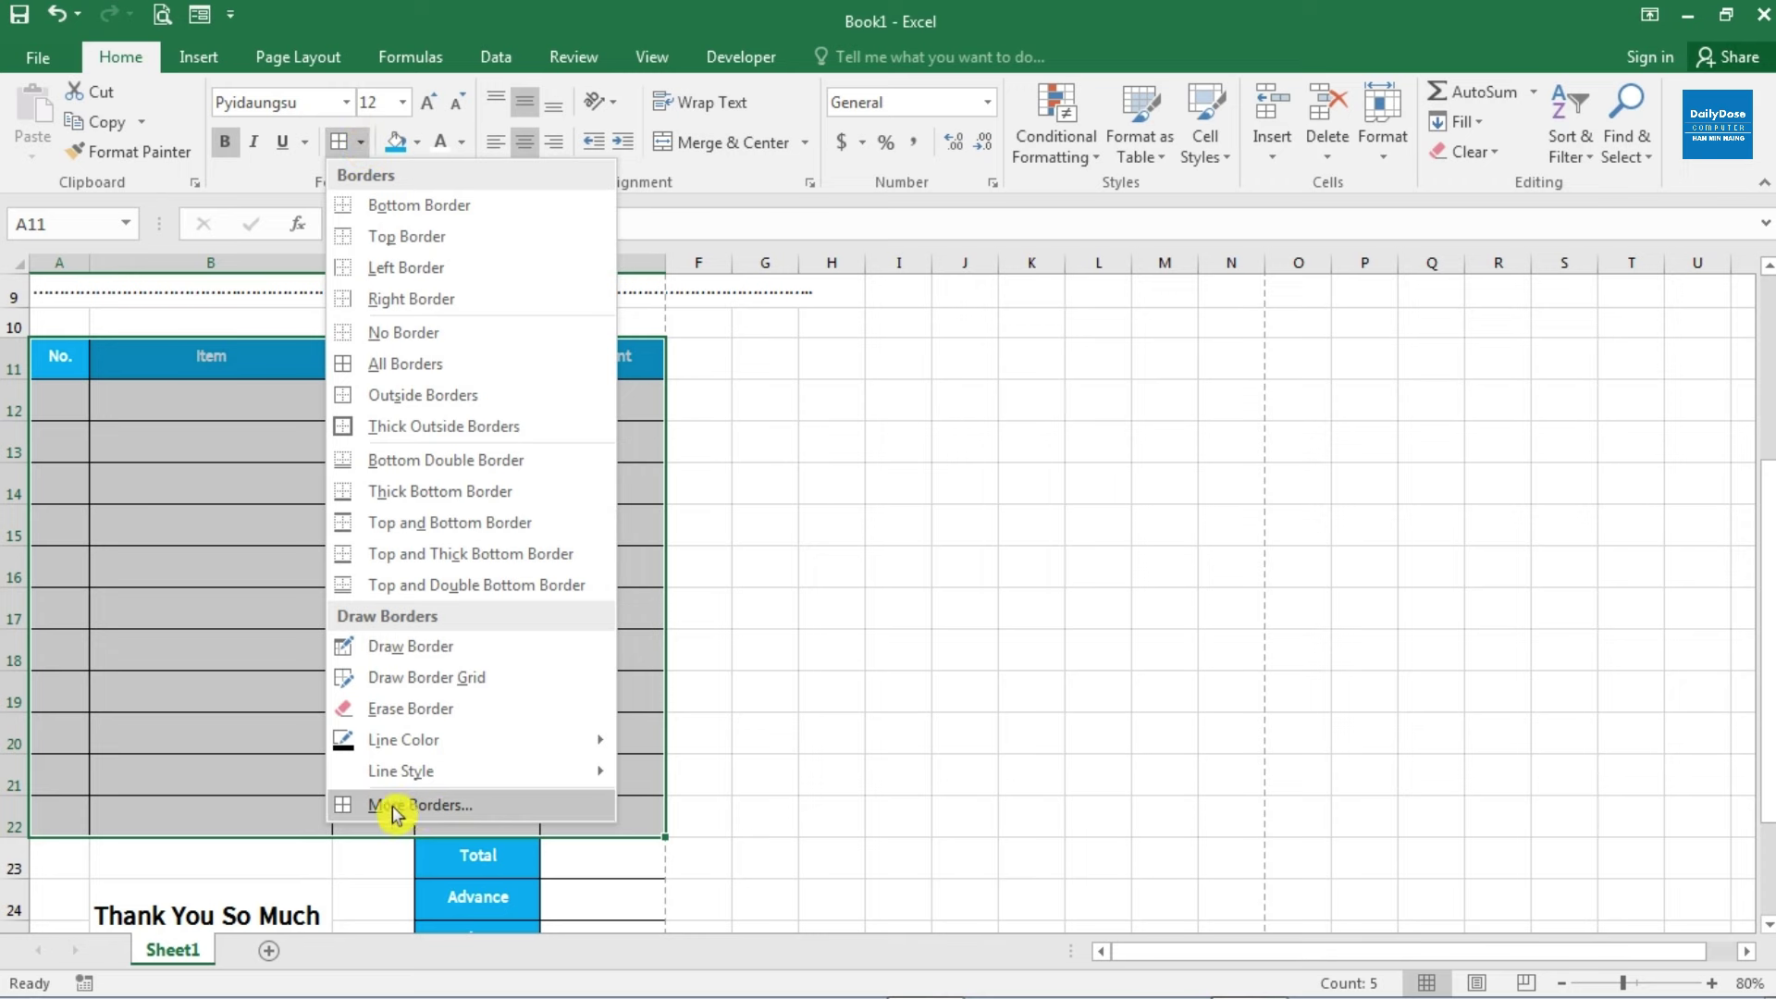
{"action": "left_click", "coordinate": [520, 812]}
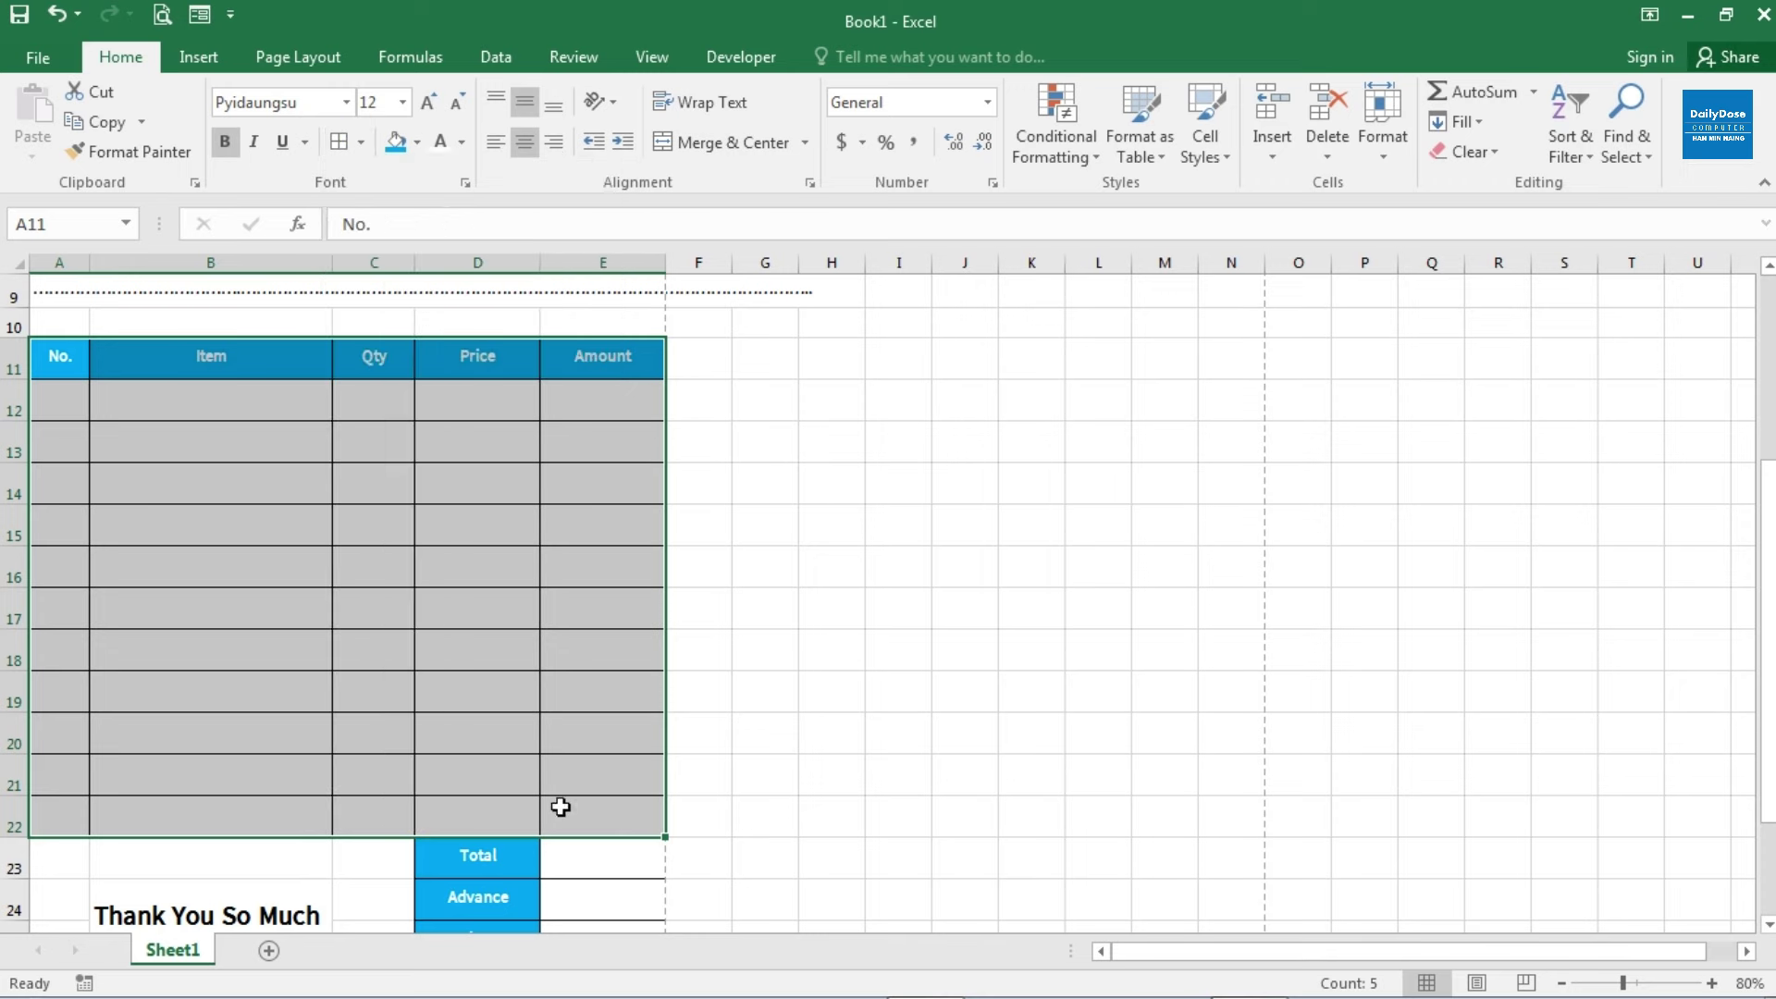
{"action": "left_click_drag", "start_coordinate": [697, 148], "coordinate": [618, 169]}
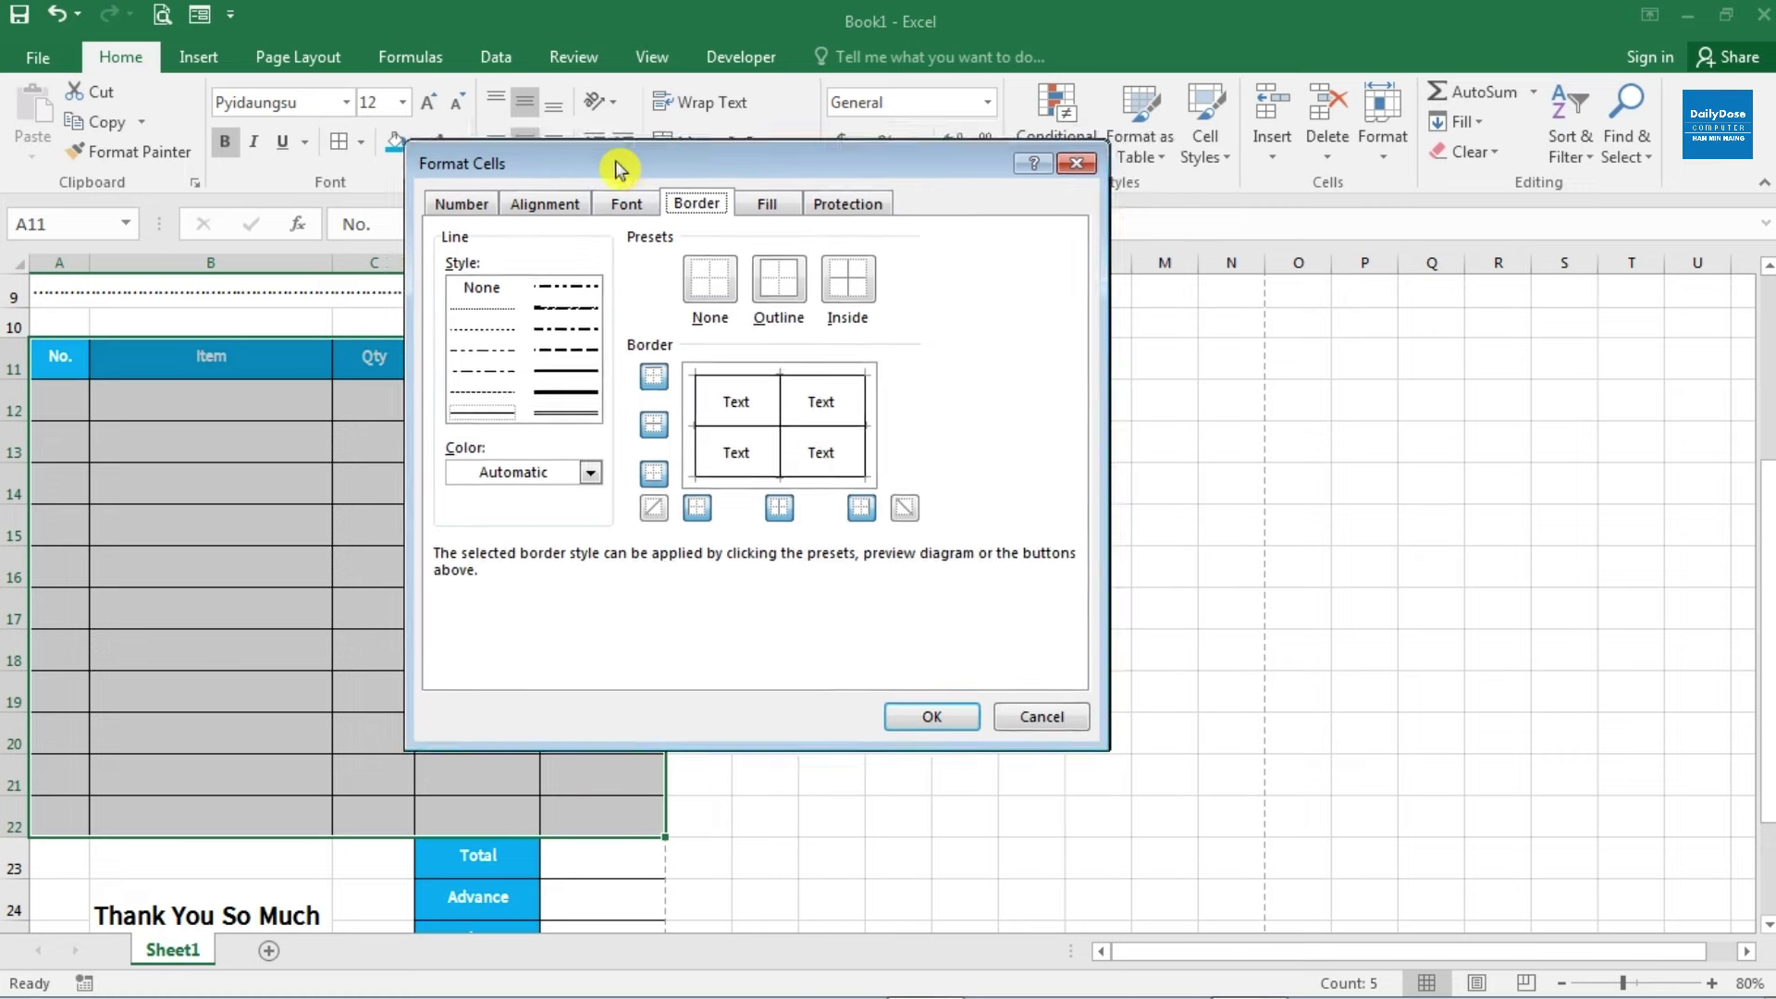
{"action": "left_click_drag", "start_coordinate": [472, 166], "coordinate": [557, 171]}
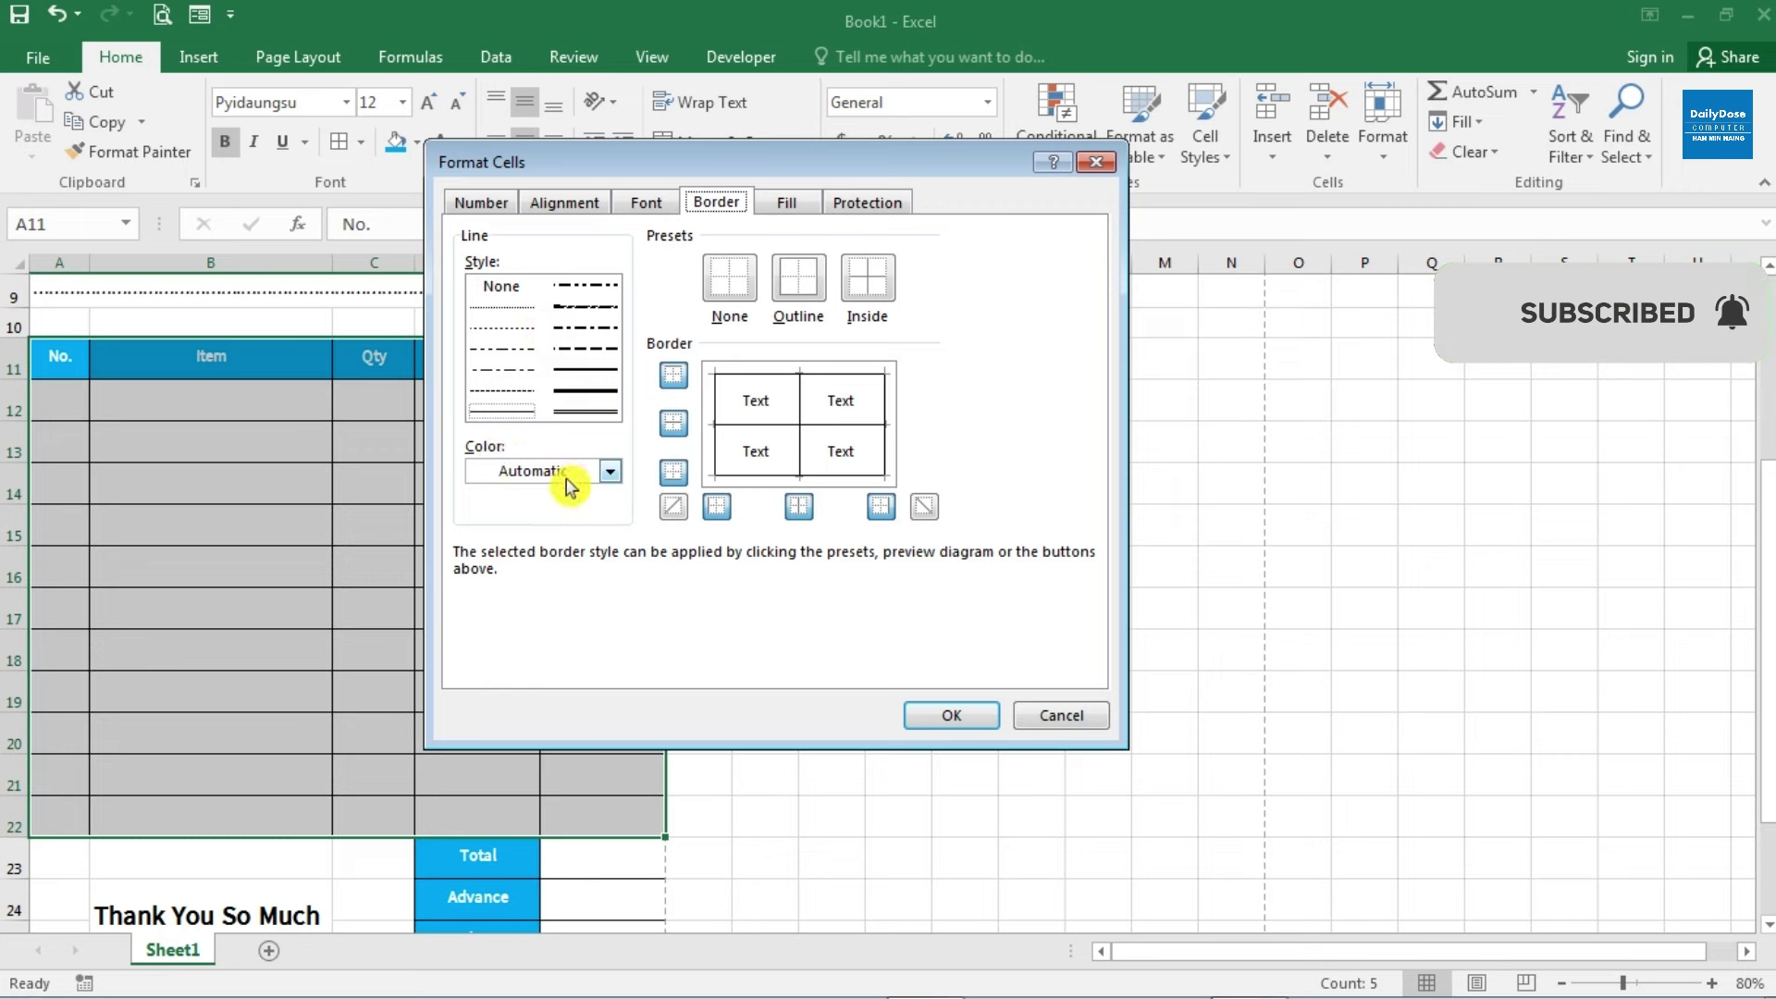
{"action": "left_click", "coordinate": [612, 475]}
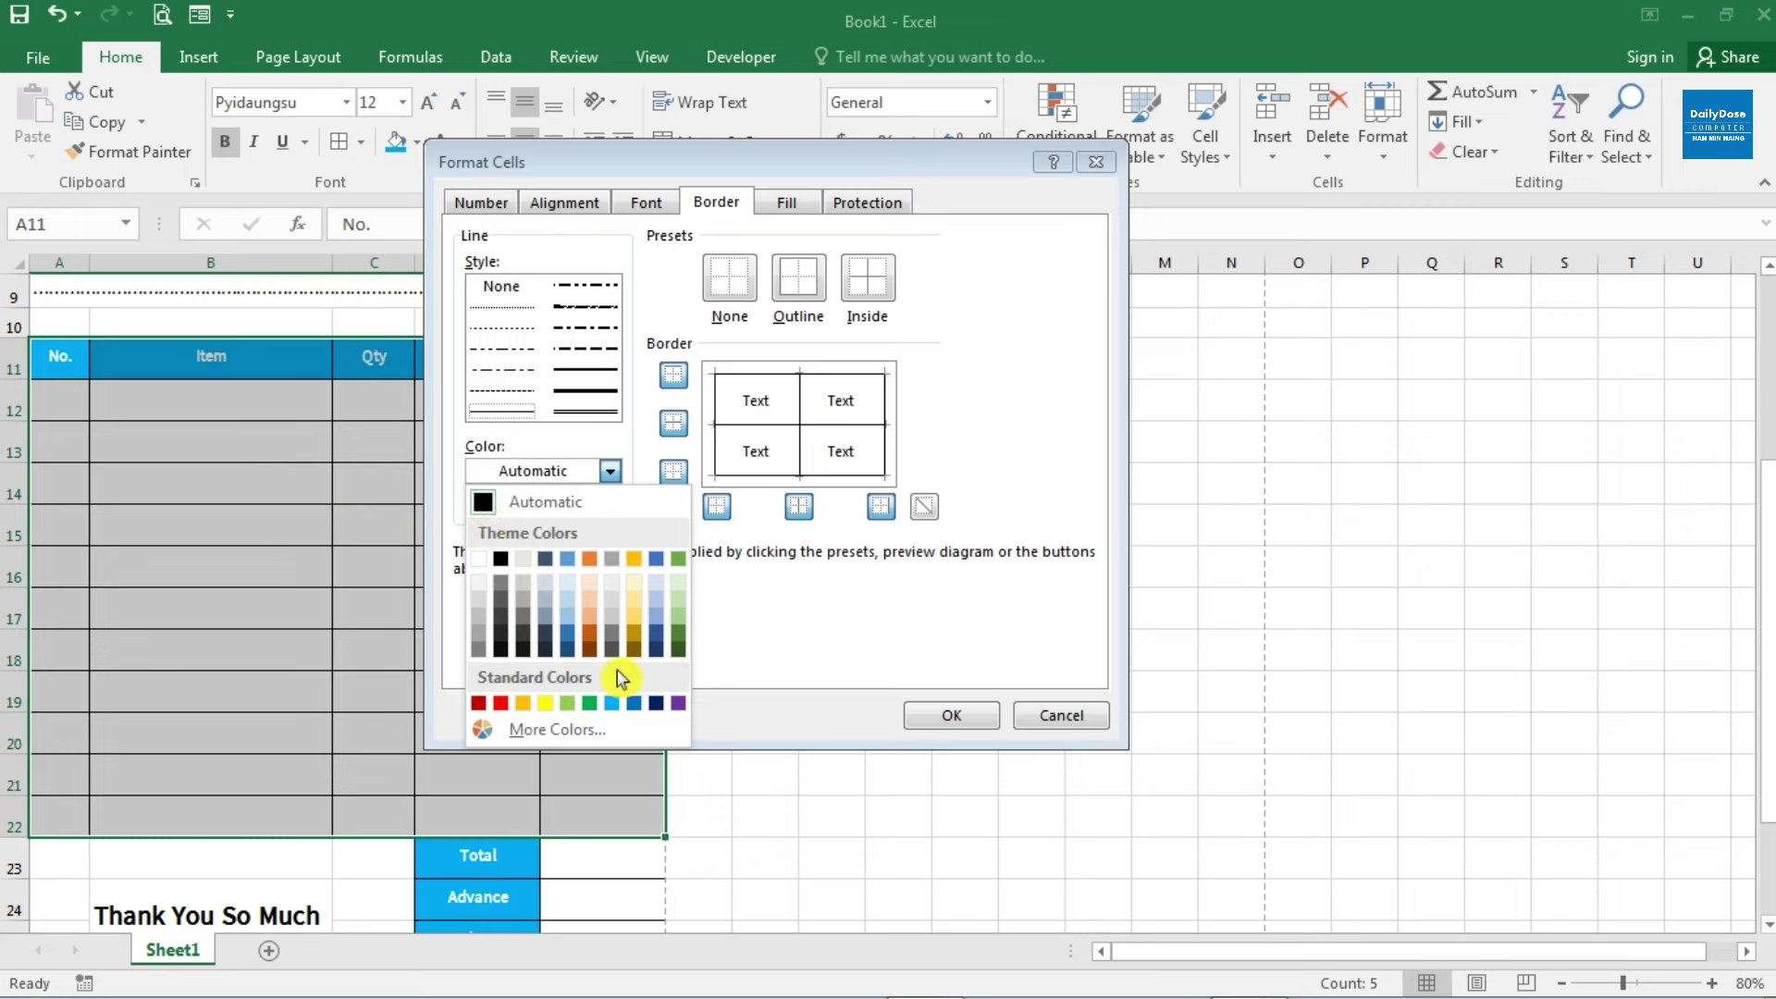
{"action": "left_click", "coordinate": [608, 471]}
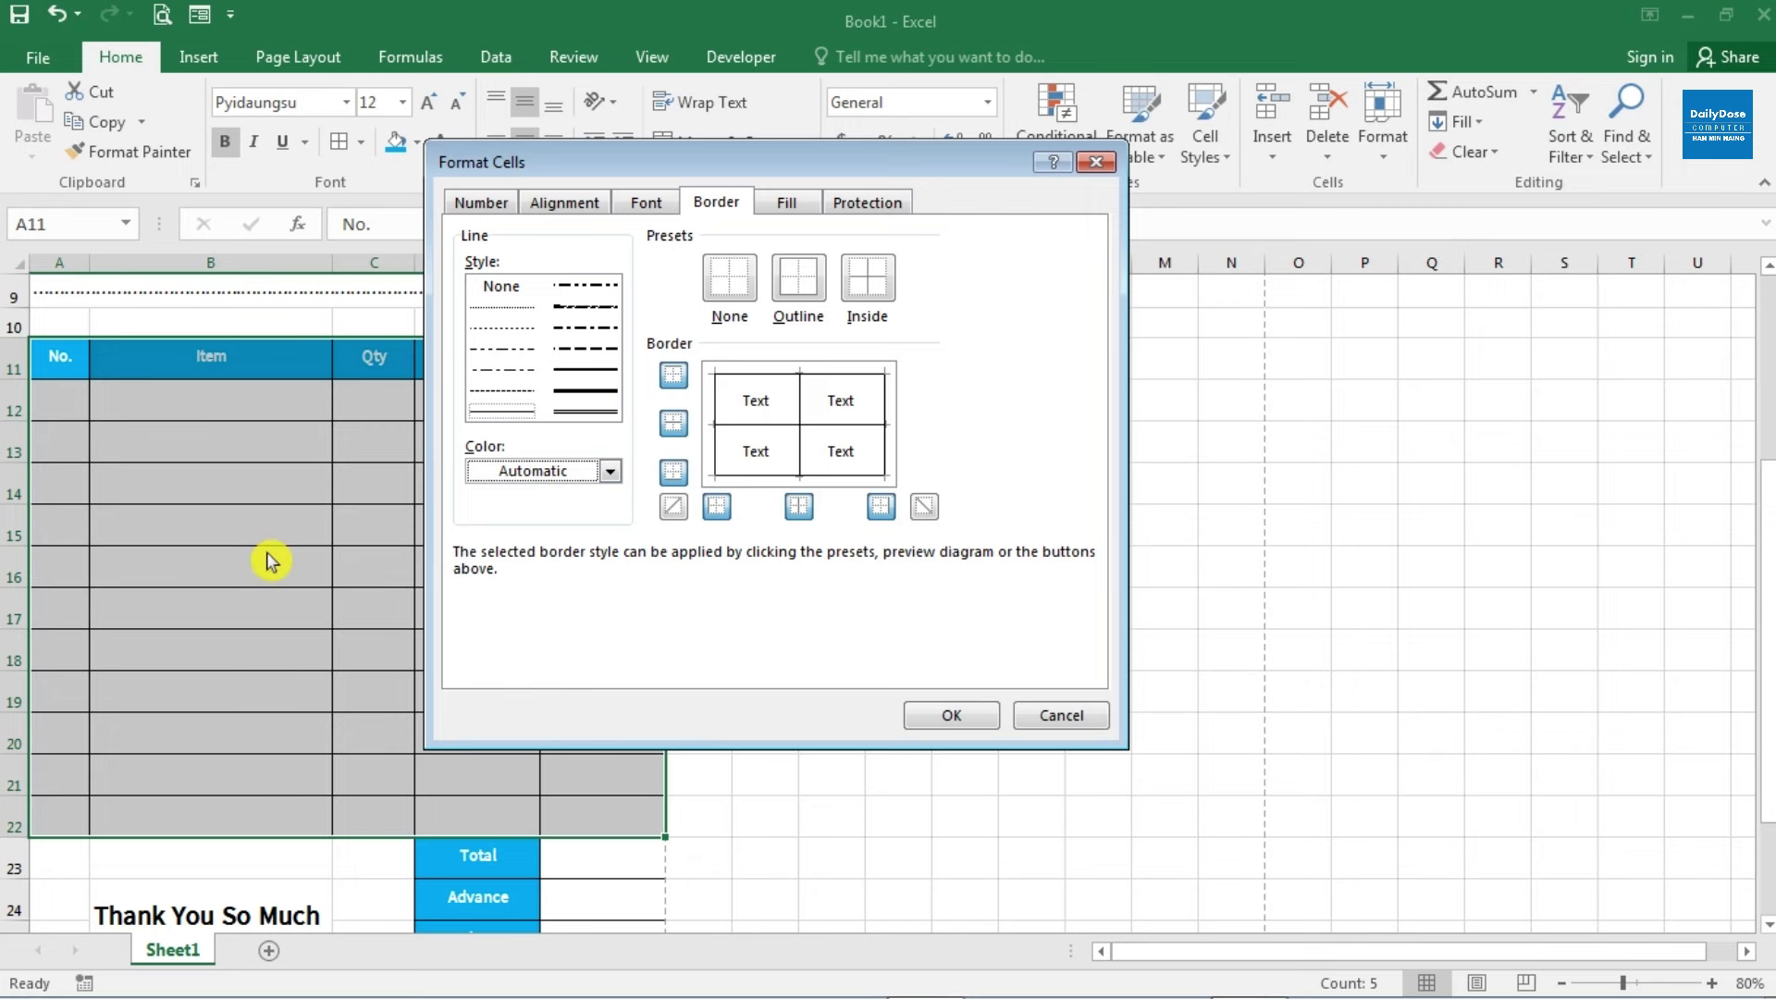
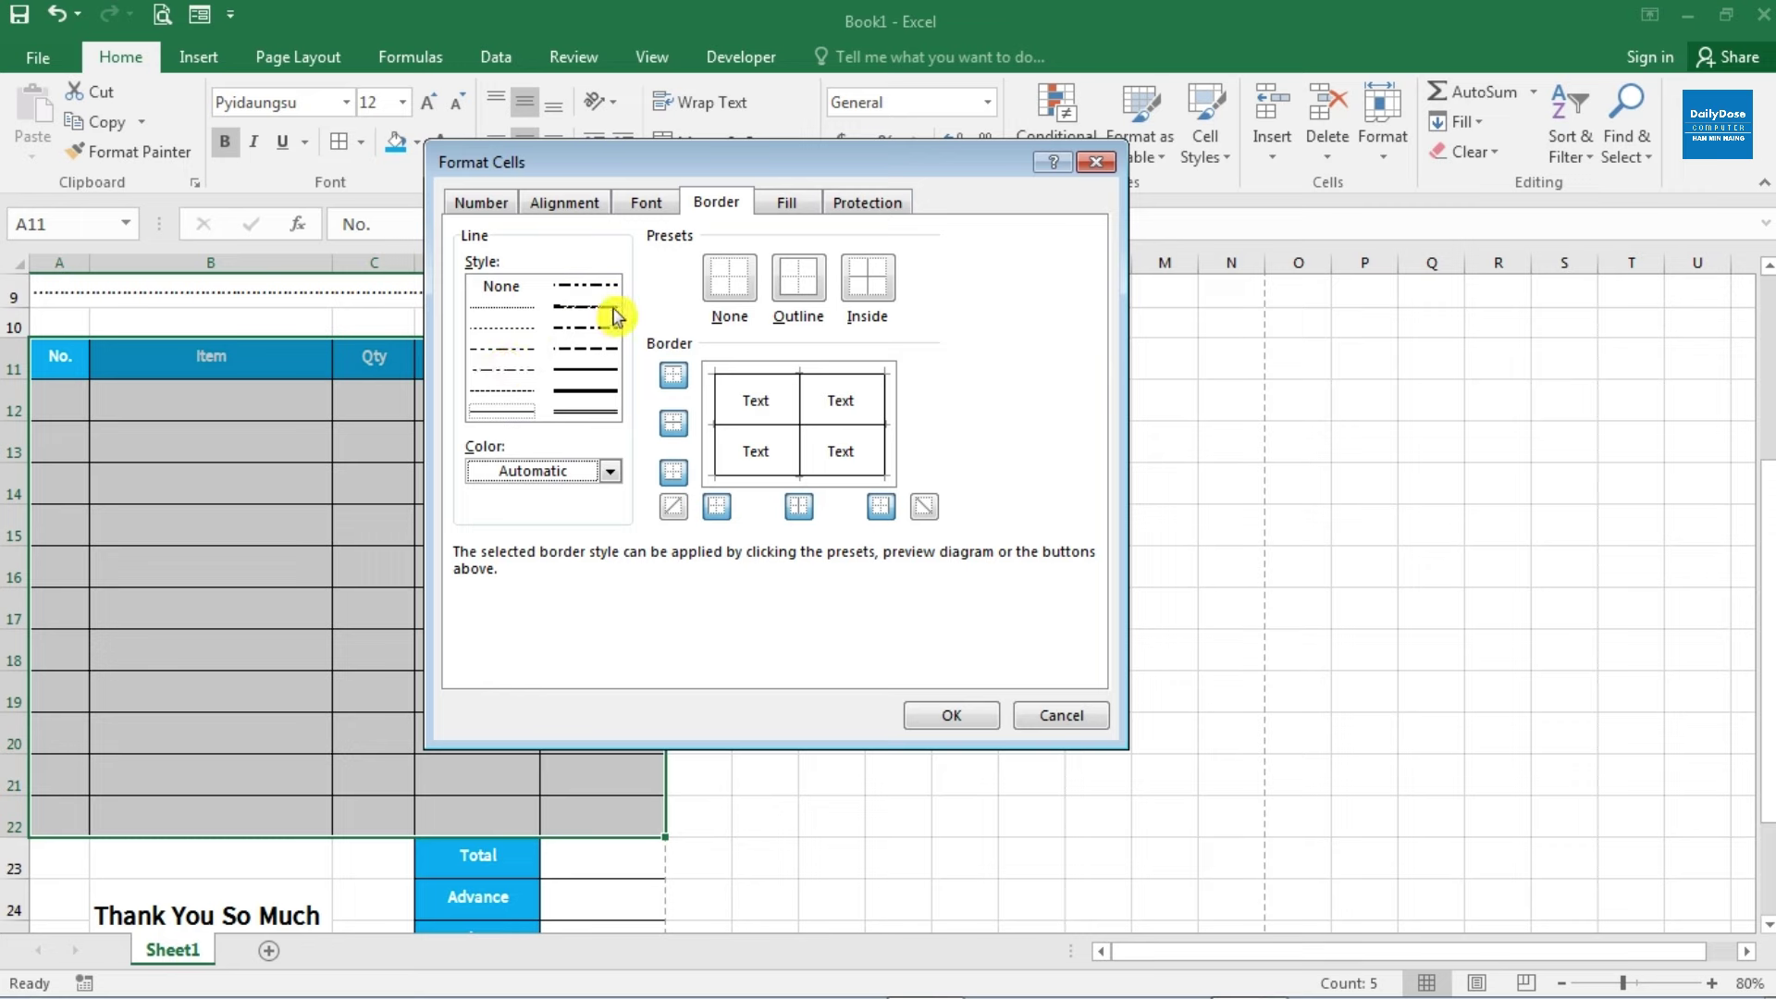
Apply a medium solid line to the inside horizontal and vertical borders of item table rows 12–22.
{"action": "left_click", "coordinate": [590, 377]}
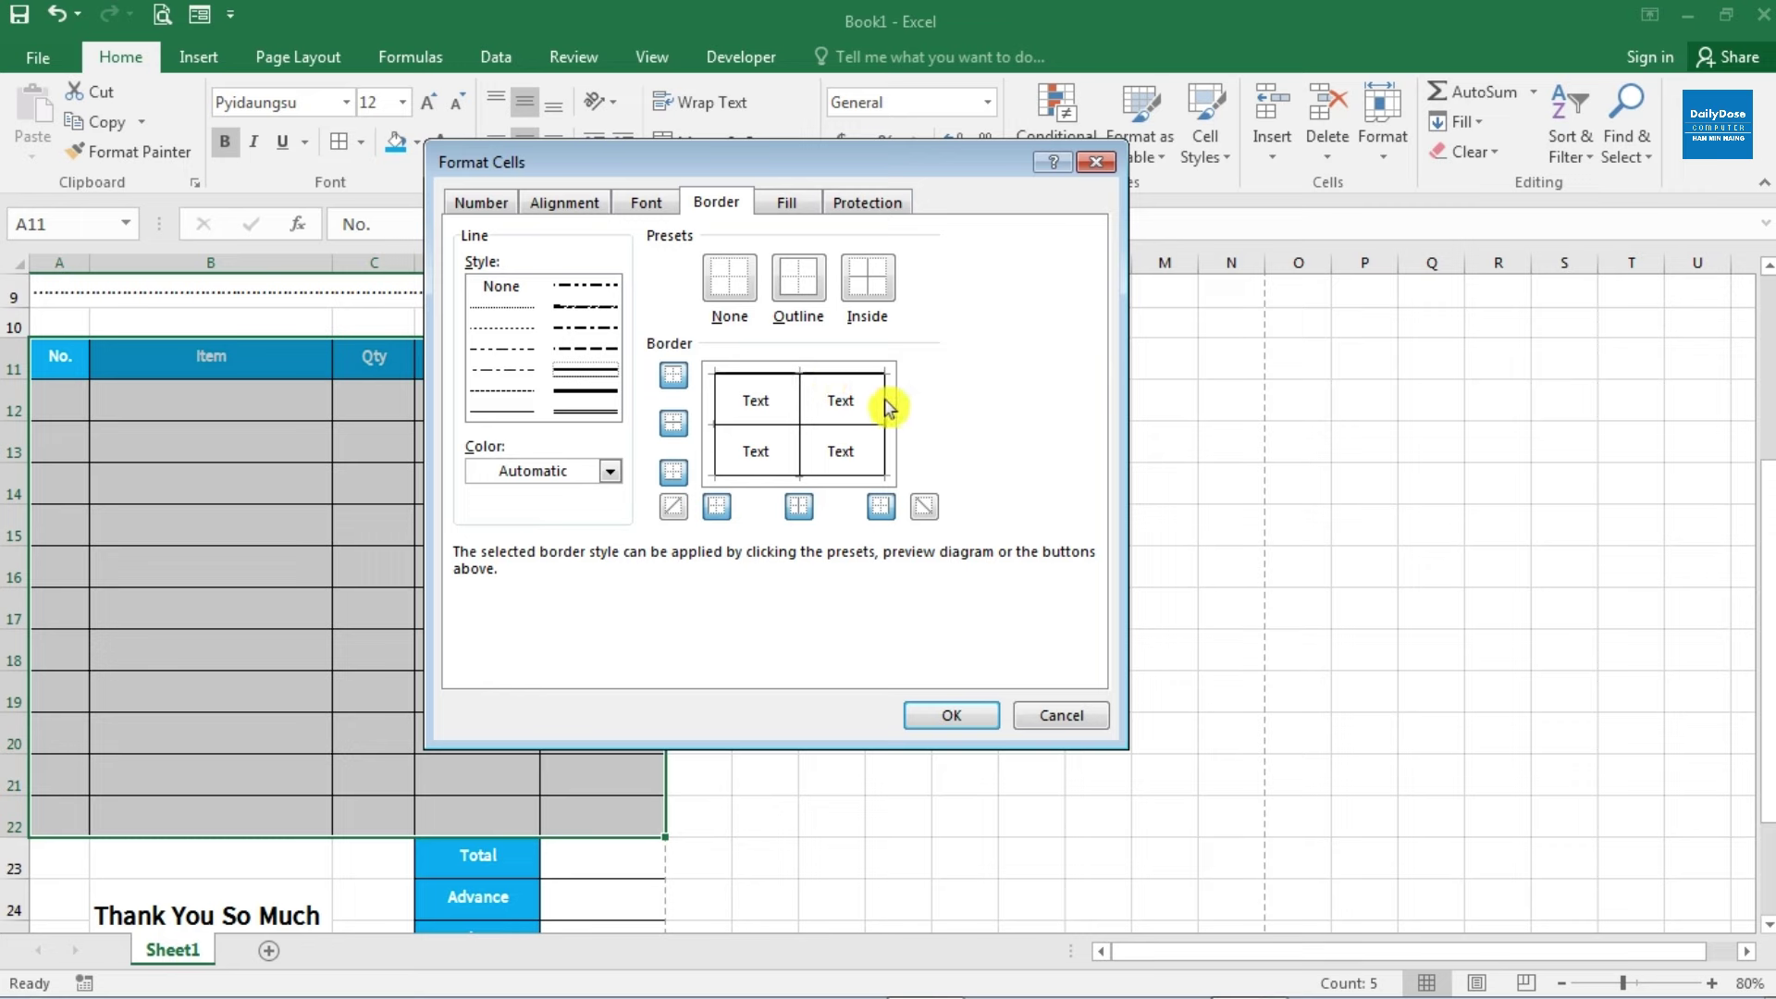
{"action": "left_click", "coordinate": [842, 472]}
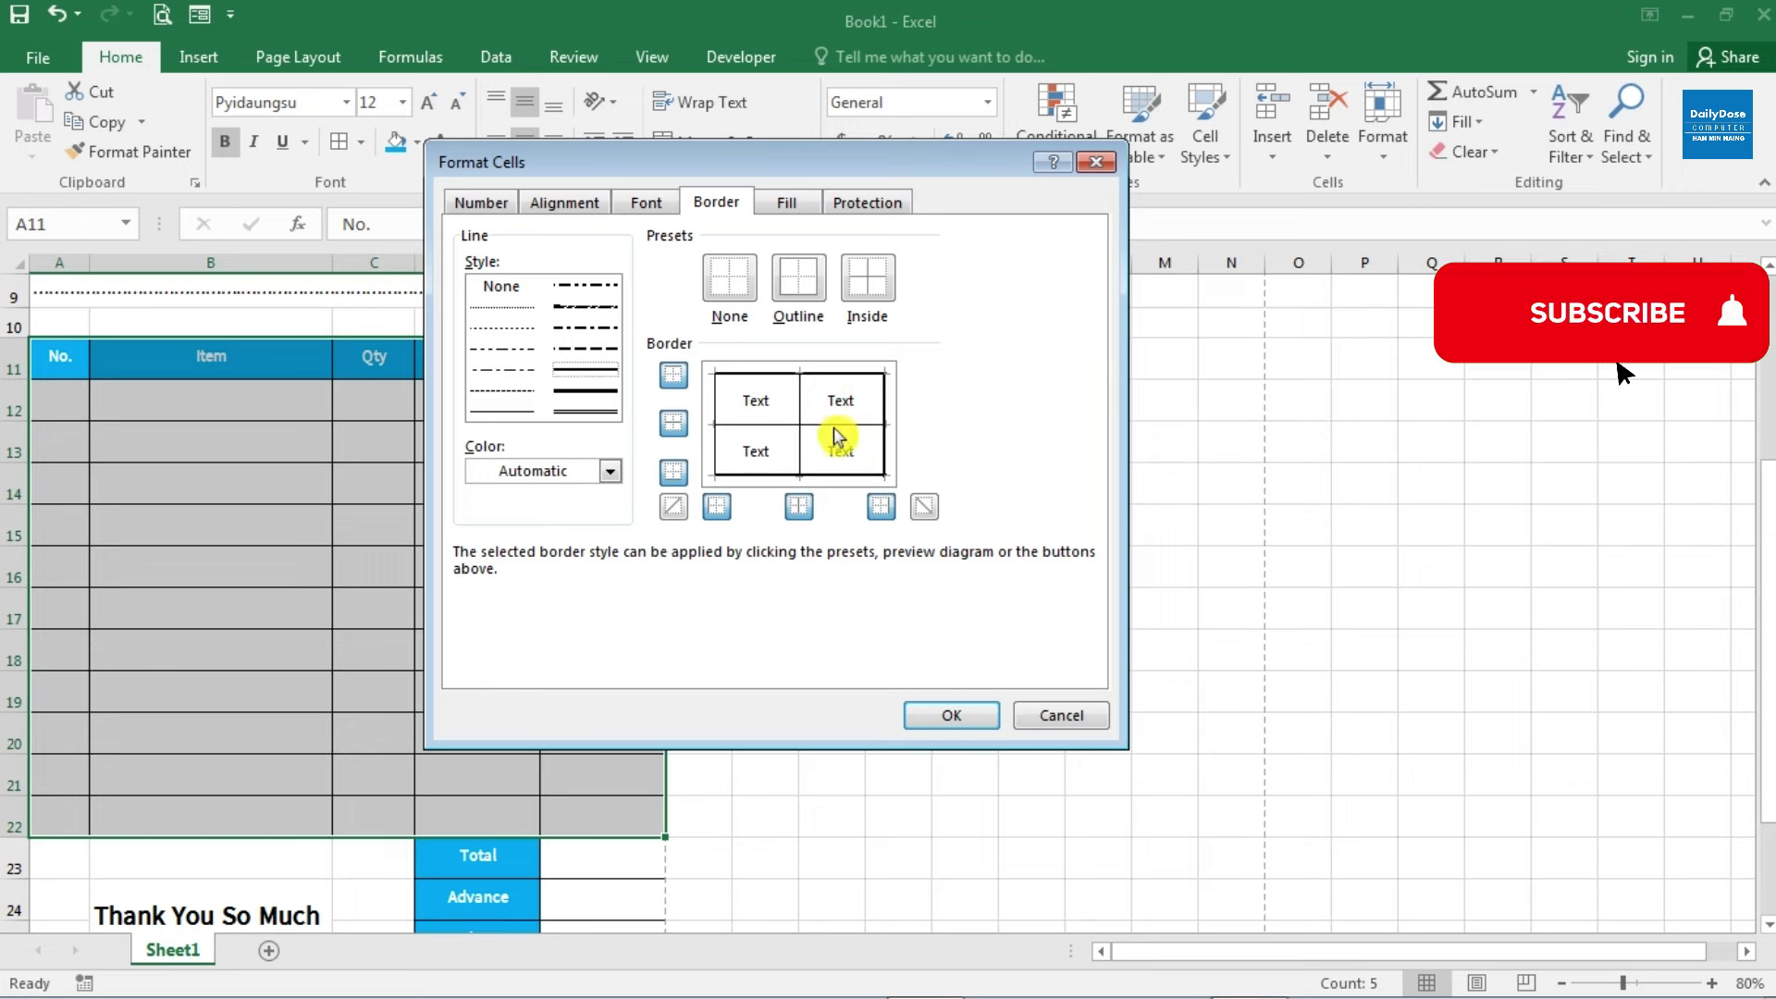
{"action": "left_click", "coordinate": [808, 423]}
{"action": "left_click", "coordinate": [802, 424]}
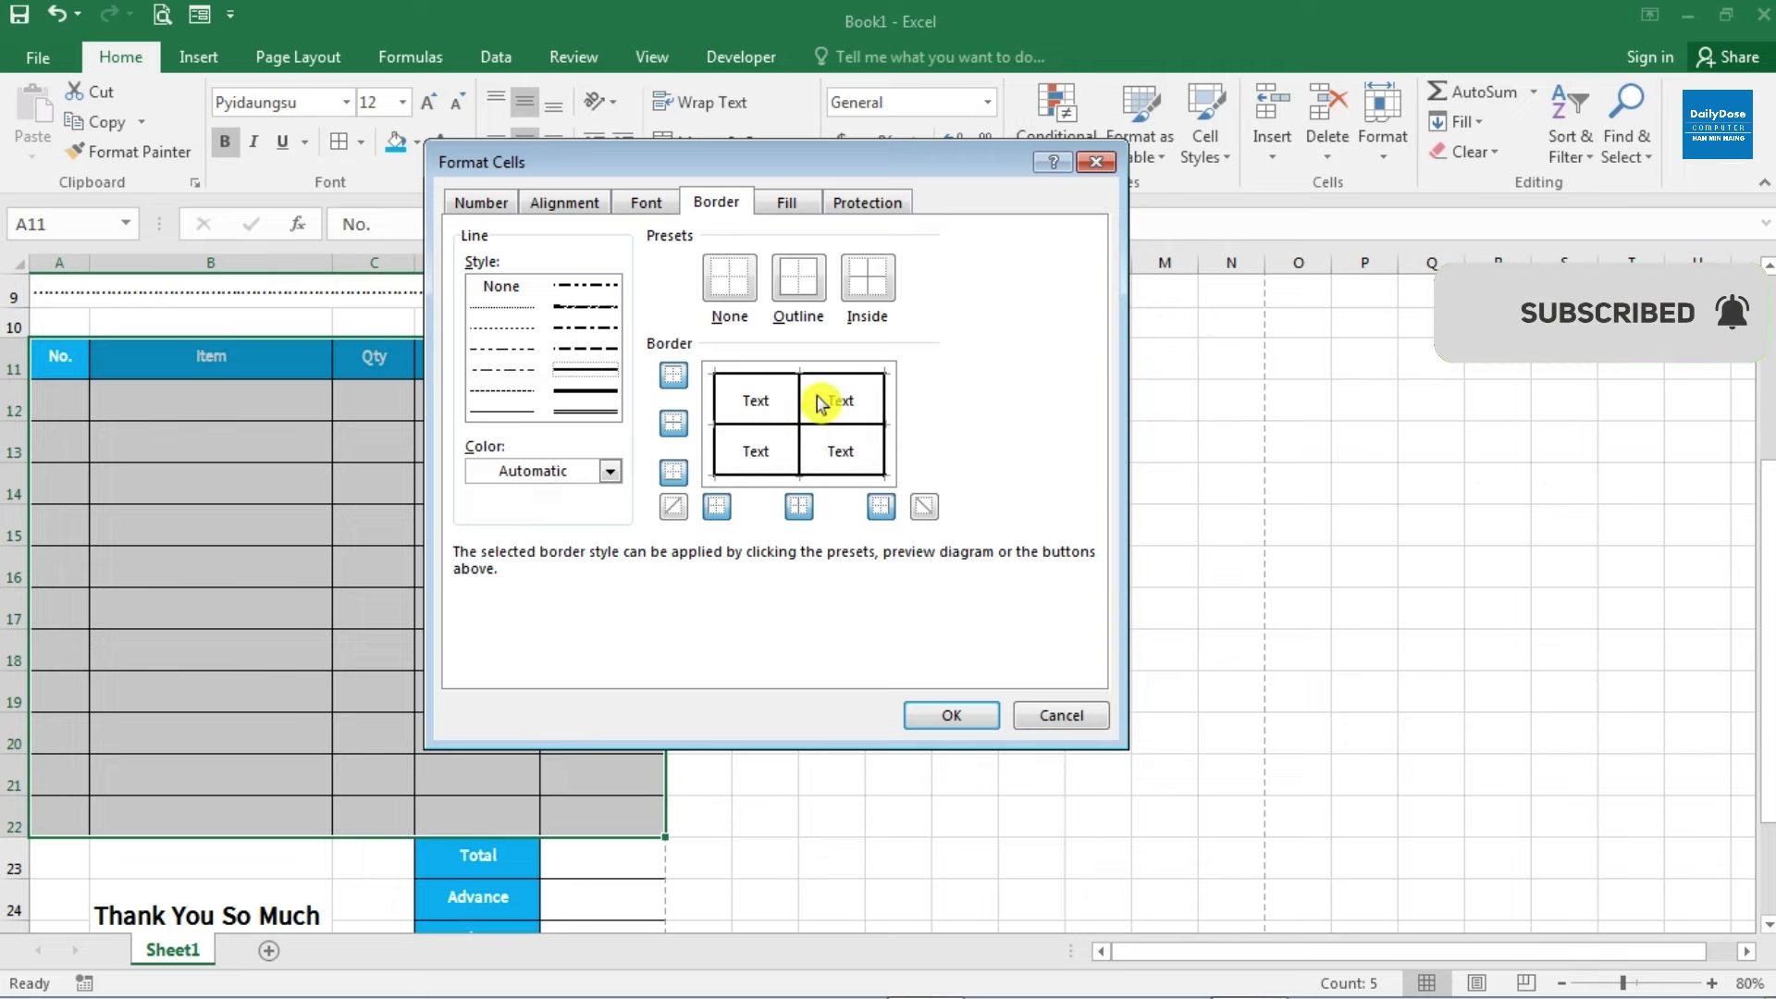
{"action": "left_click", "coordinate": [945, 717]}
{"action": "left_click", "coordinate": [423, 511]}
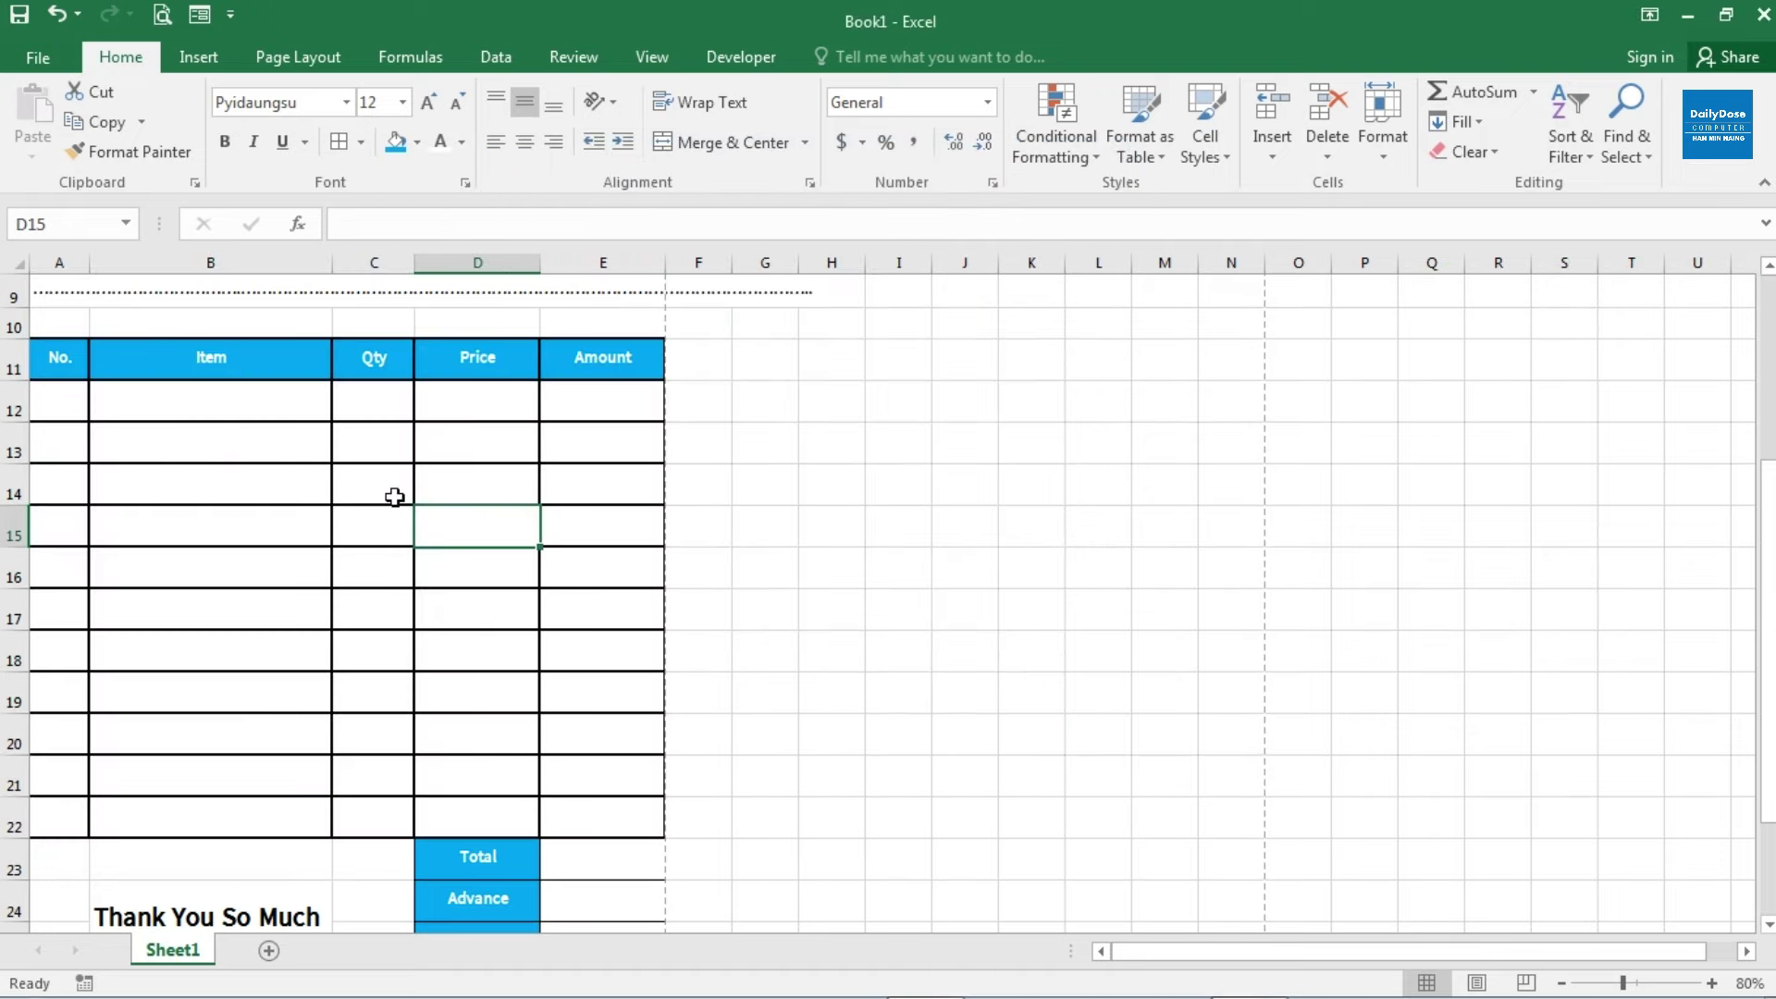
Give the Total, Advance and Balance cells D23:E25 thick solid inside borders through More Borders.
{"action": "scroll", "coordinate": [396, 494], "scroll_direction": "down", "scroll_amount": 2}
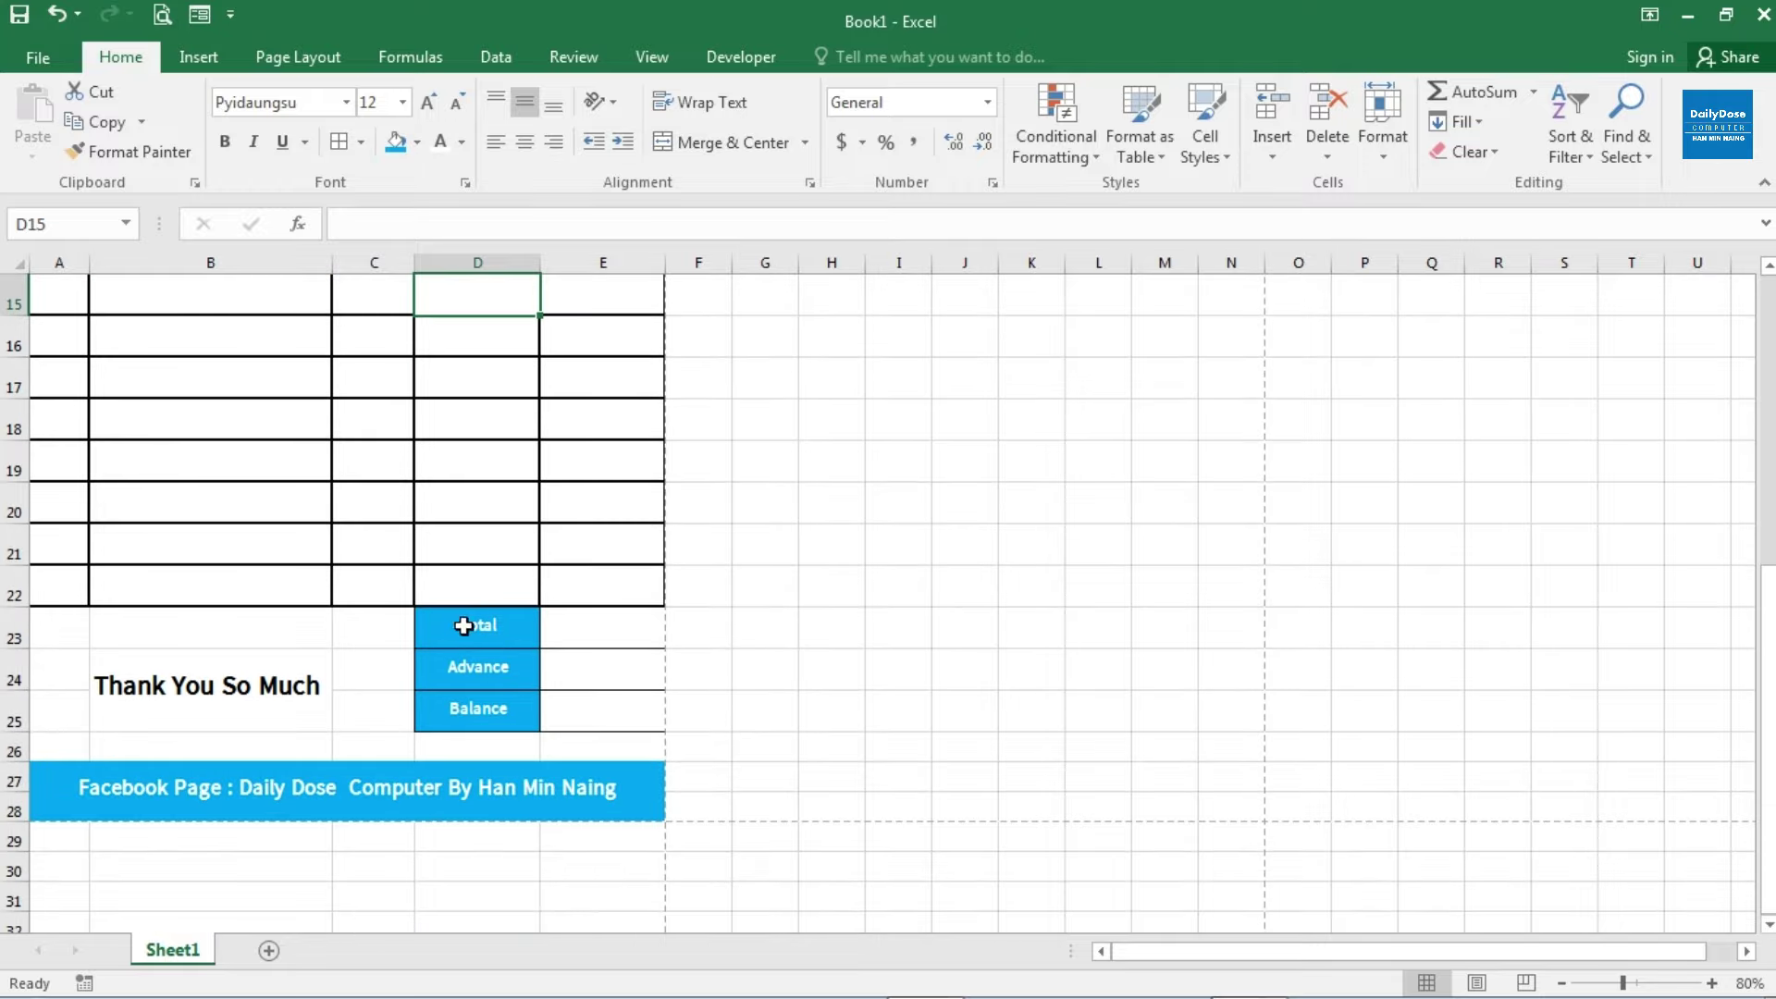
{"action": "left_click_drag", "start_coordinate": [463, 626], "coordinate": [581, 709]}
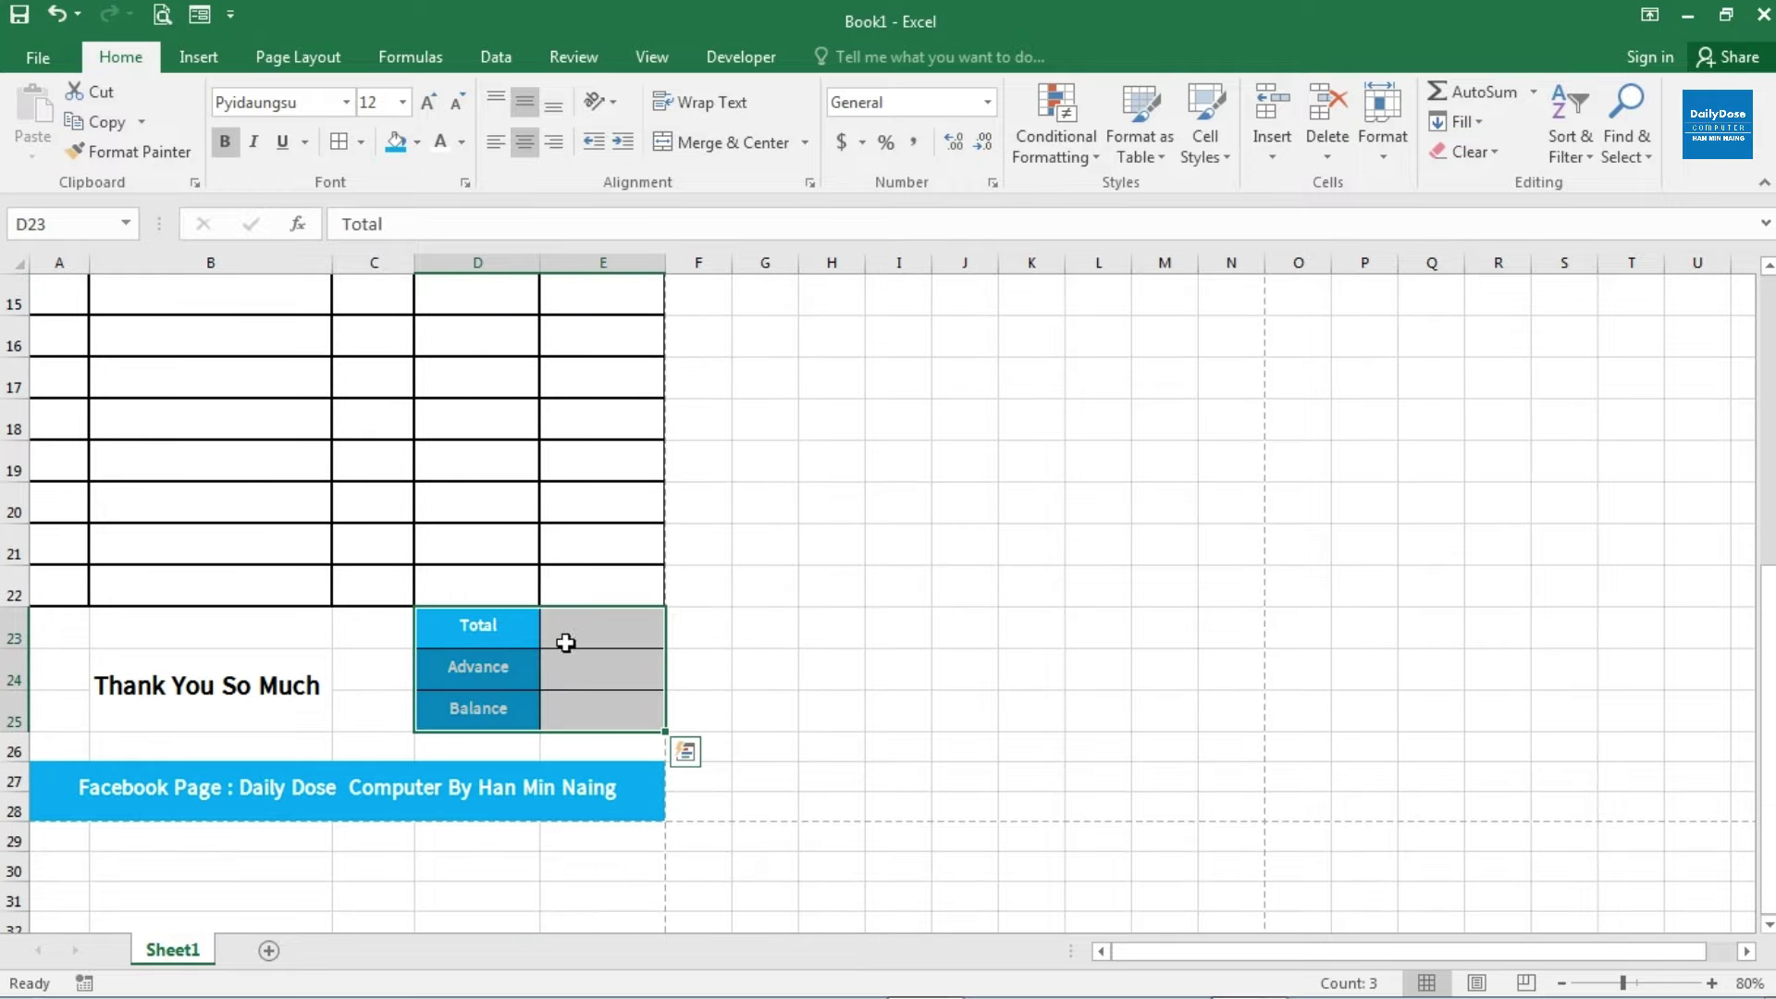
{"action": "left_click", "coordinate": [361, 142]}
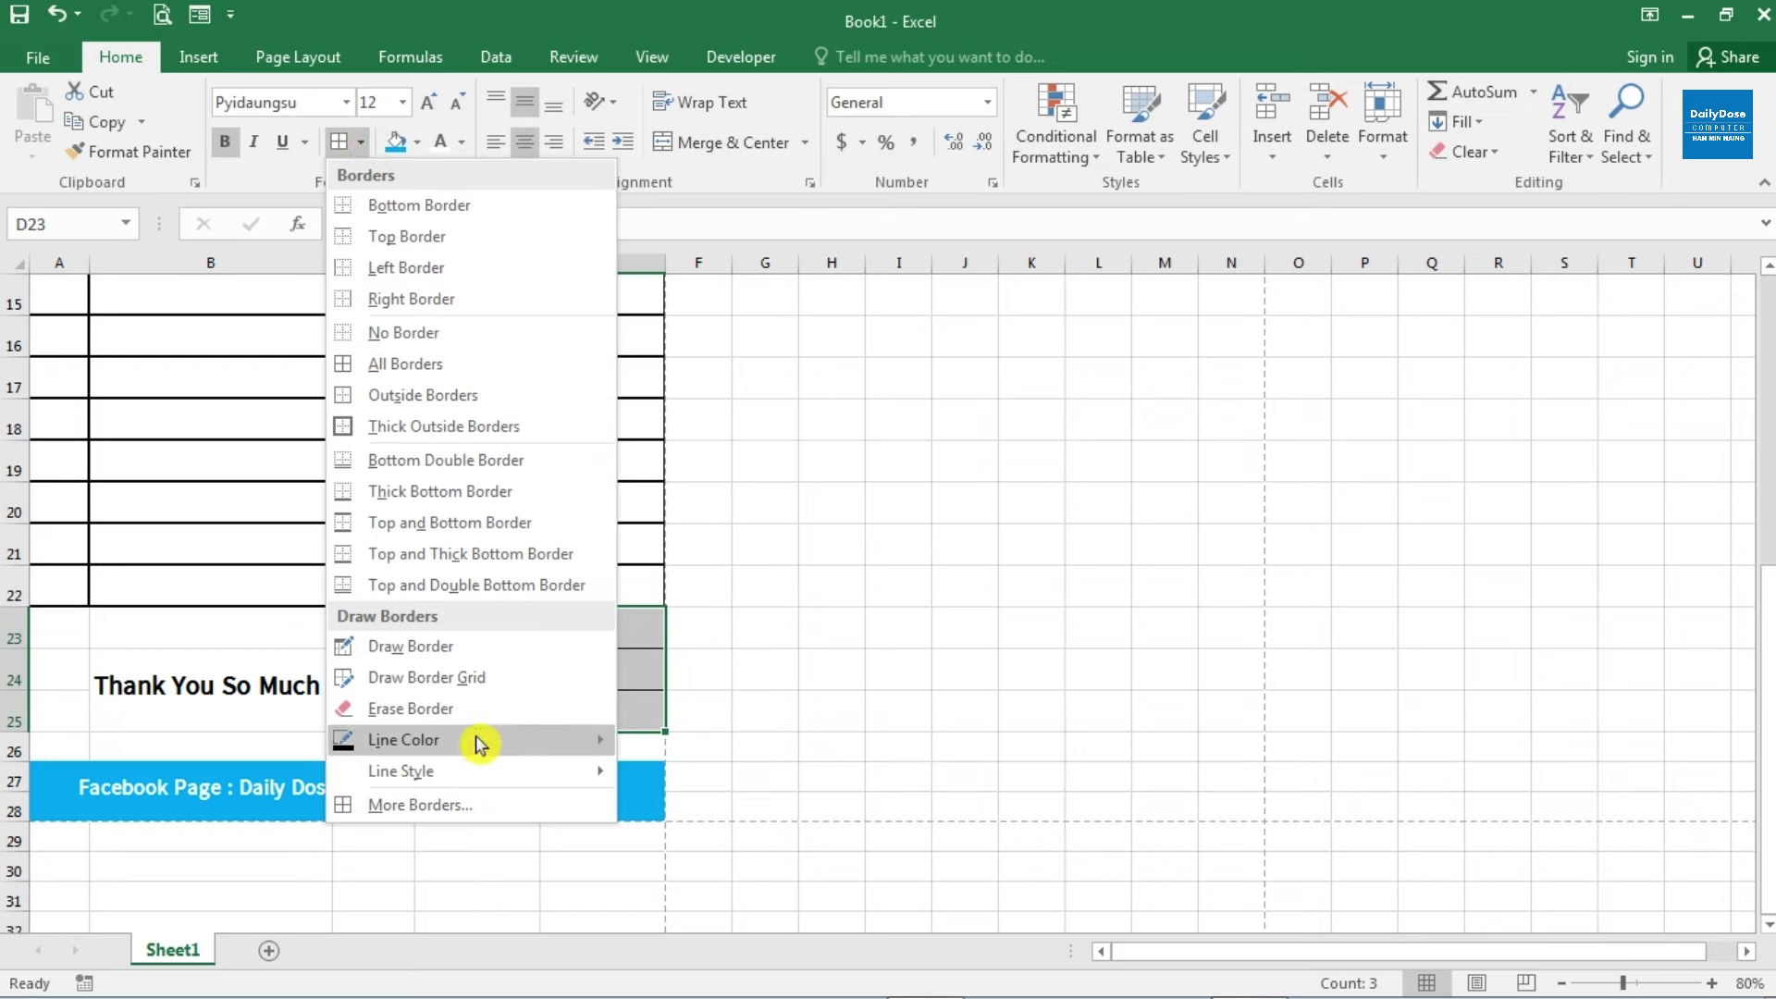
{"action": "left_click", "coordinate": [508, 809]}
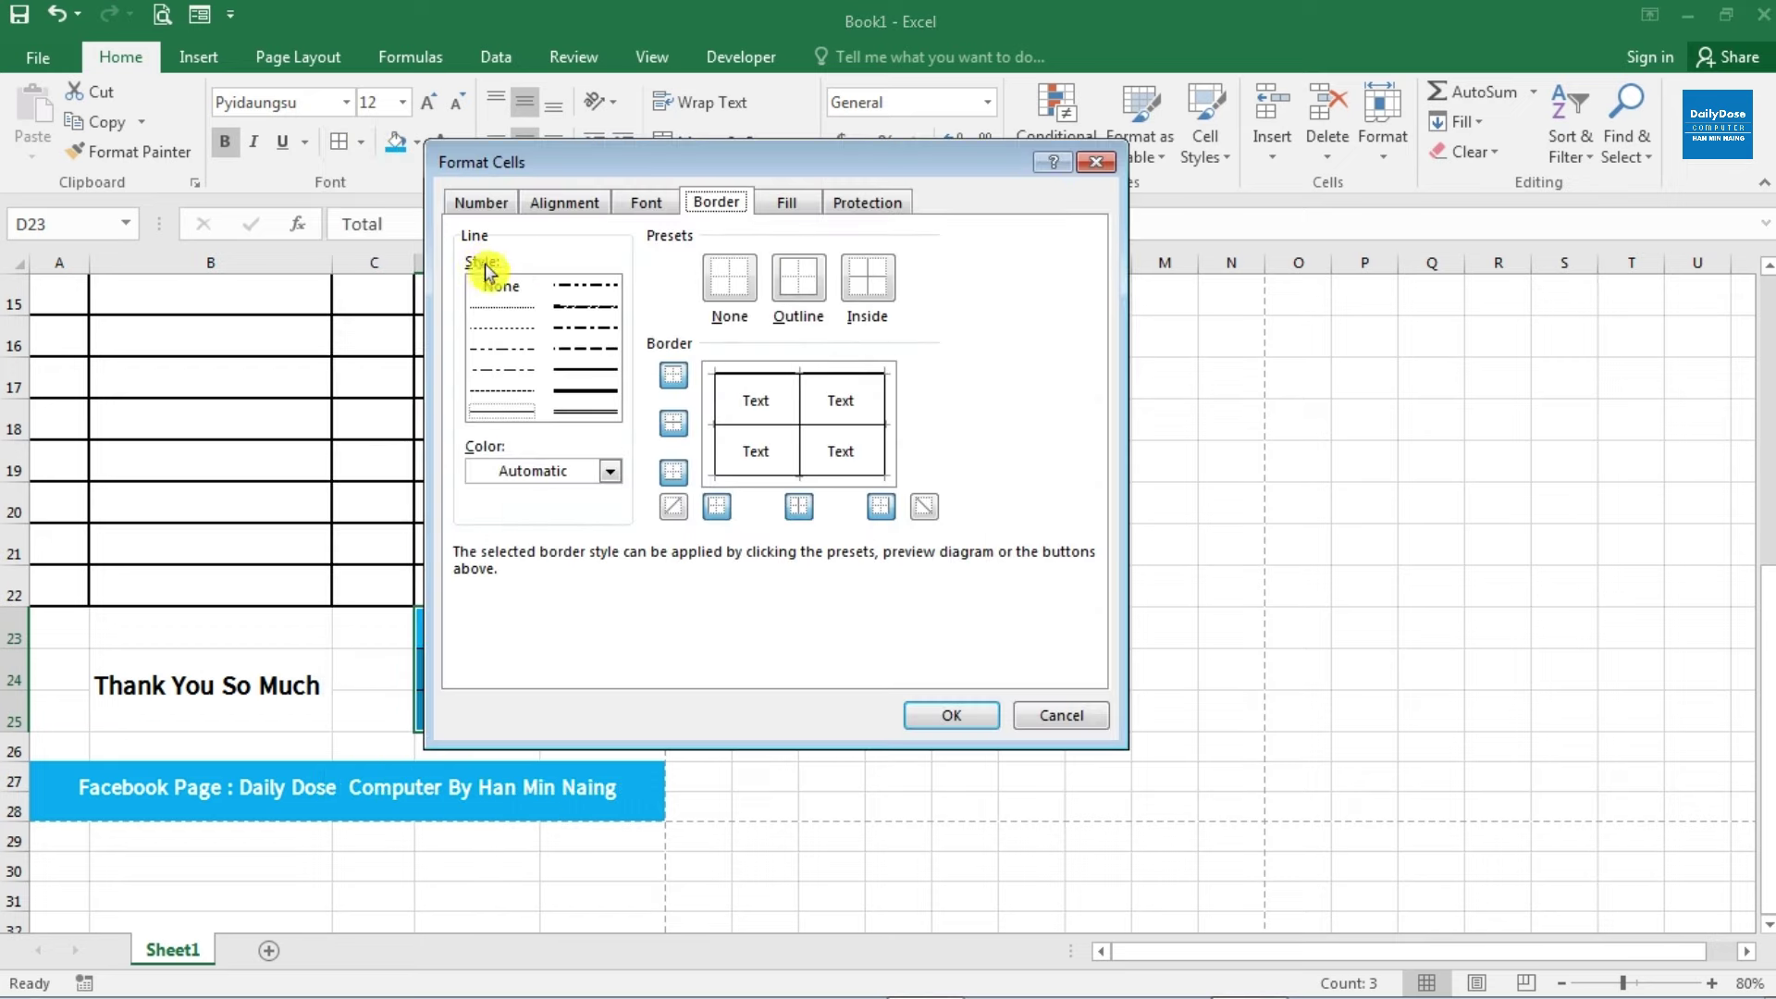
{"action": "left_click", "coordinate": [593, 378]}
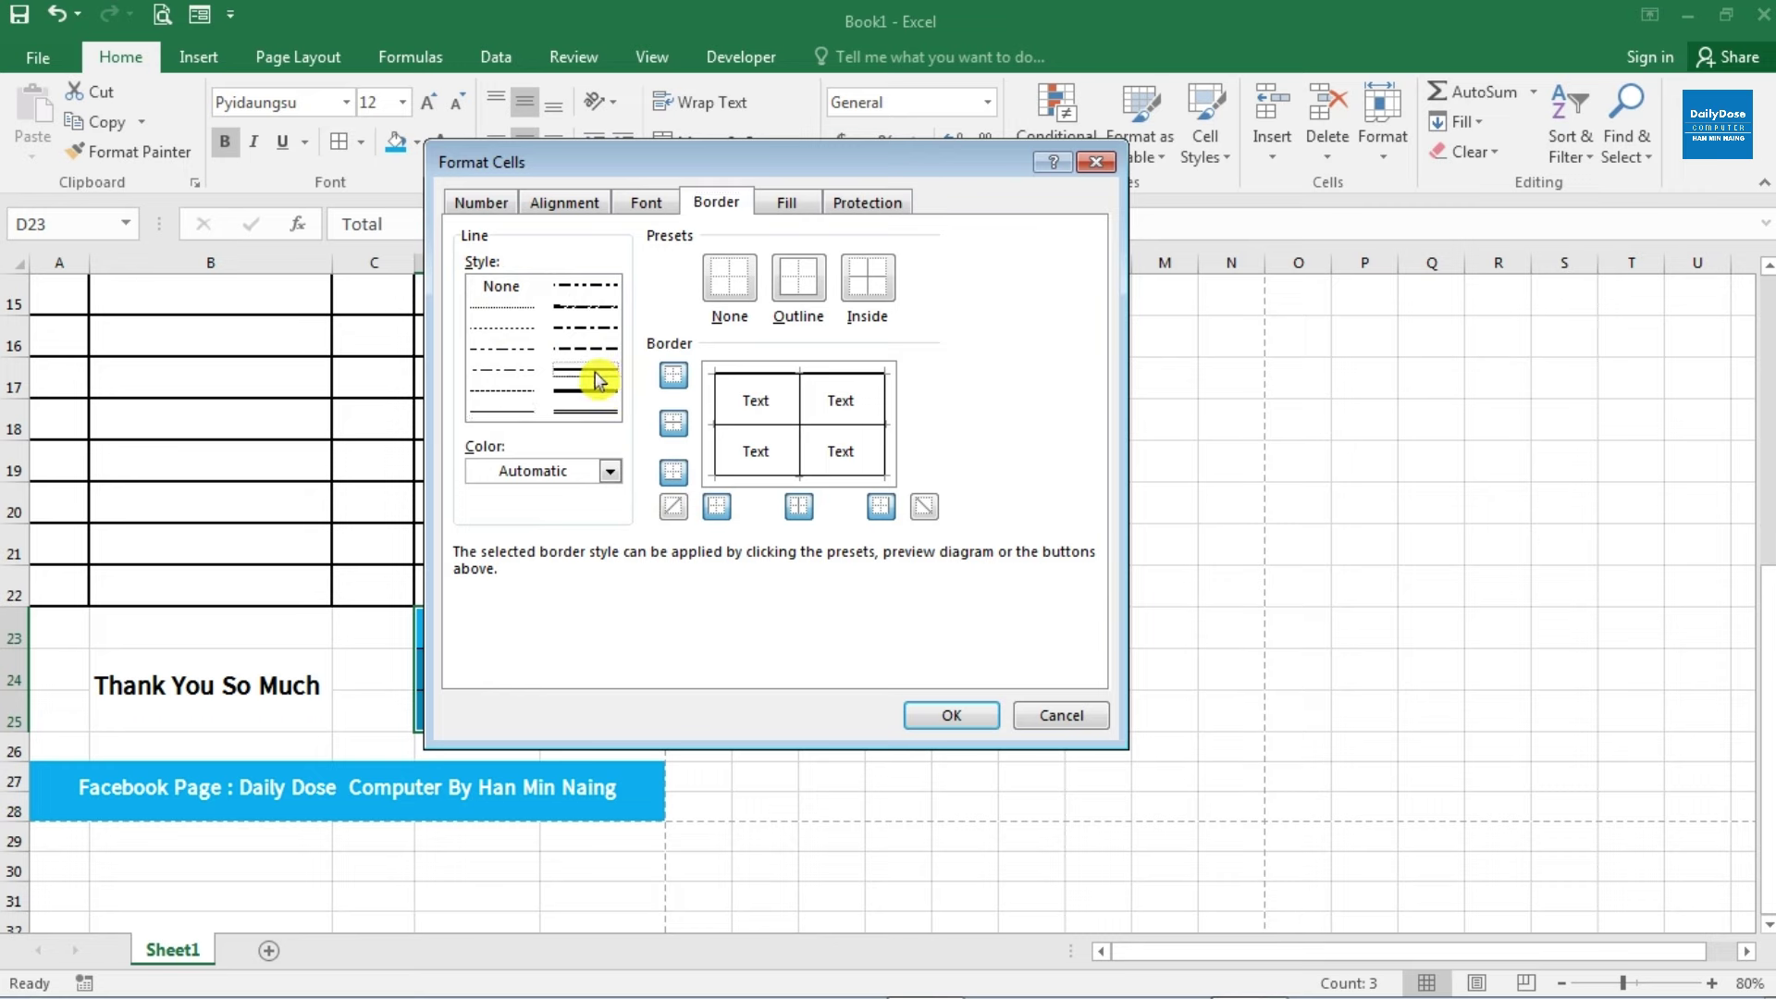
{"action": "left_click", "coordinate": [799, 409]}
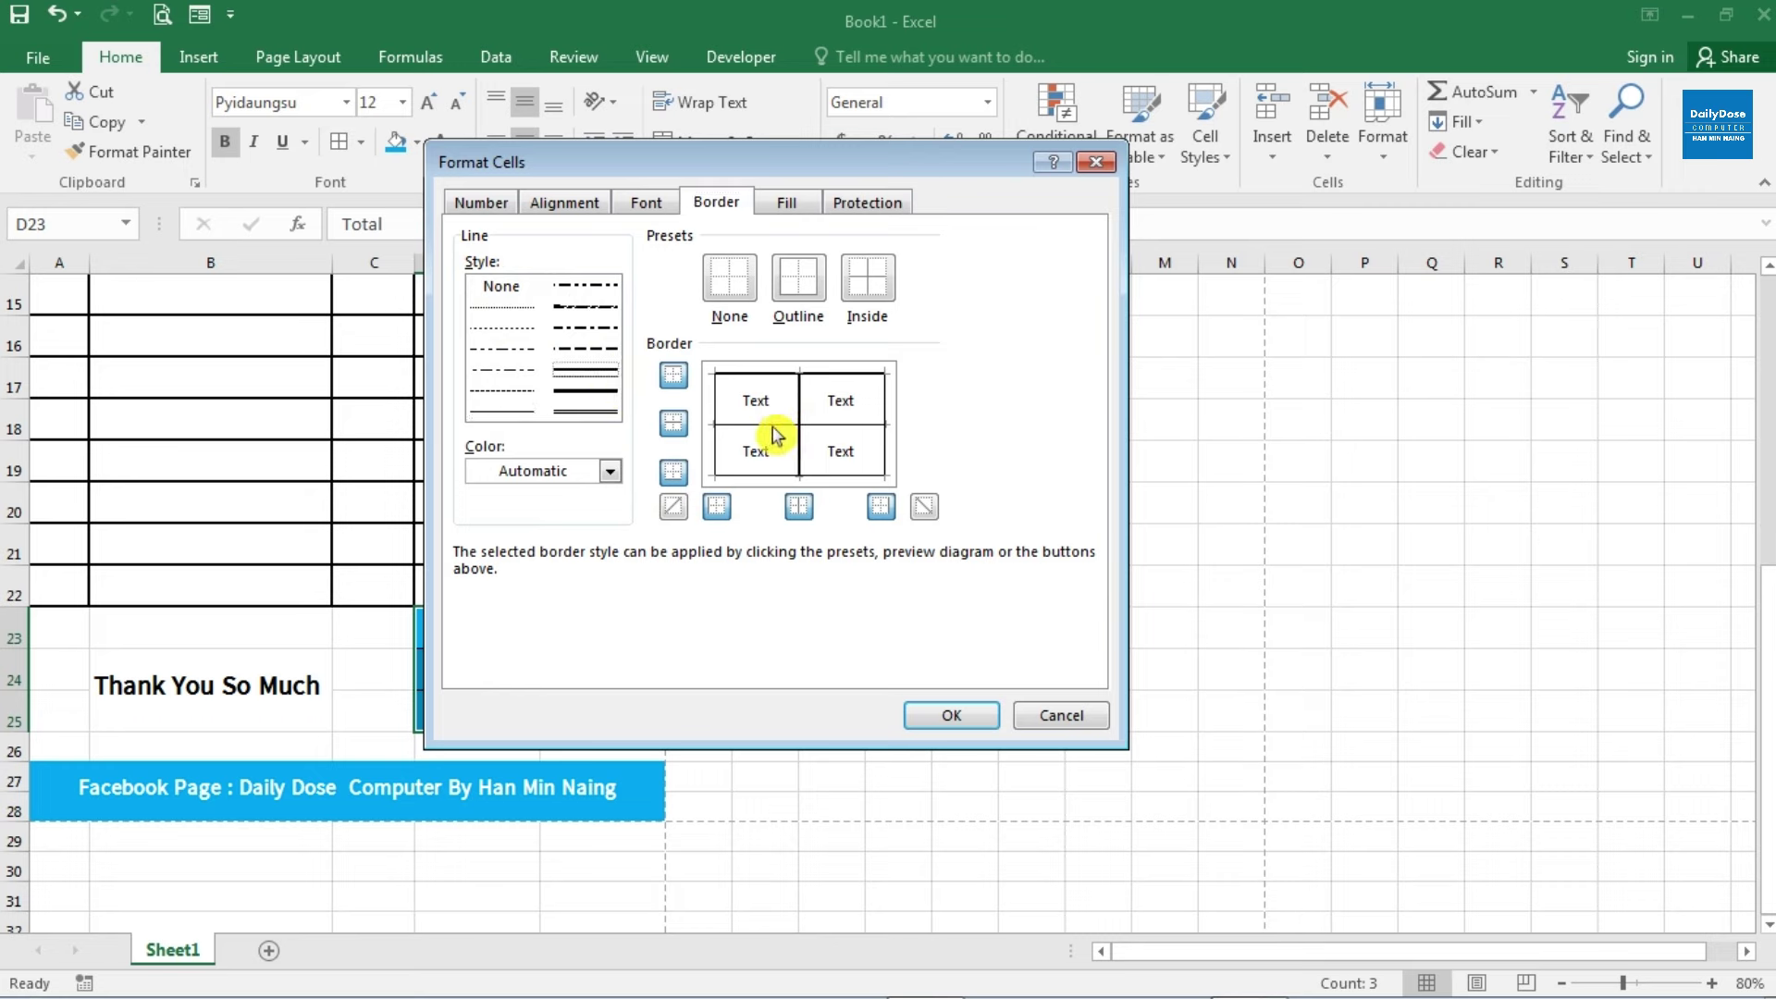
{"action": "left_click", "coordinate": [779, 425]}
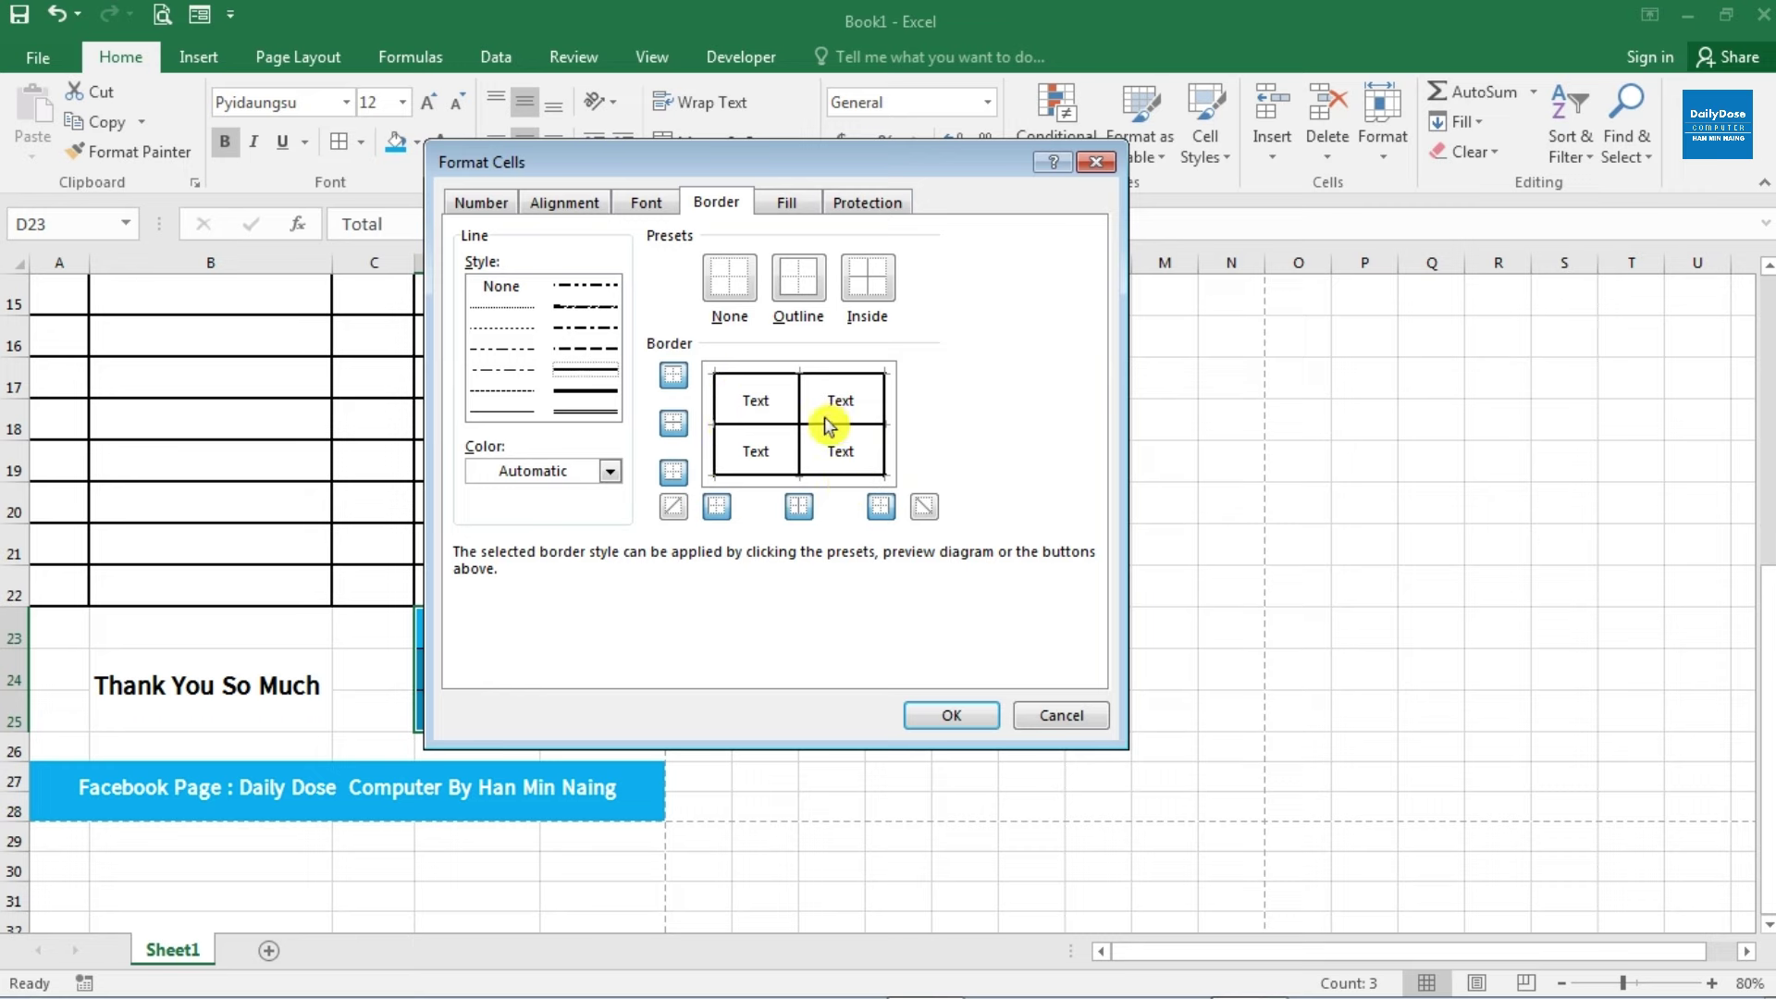
{"action": "left_click", "coordinate": [953, 717]}
Finish the totals-block borders and open the File > Print preview of the invoice.
{"action": "left_click", "coordinate": [625, 558]}
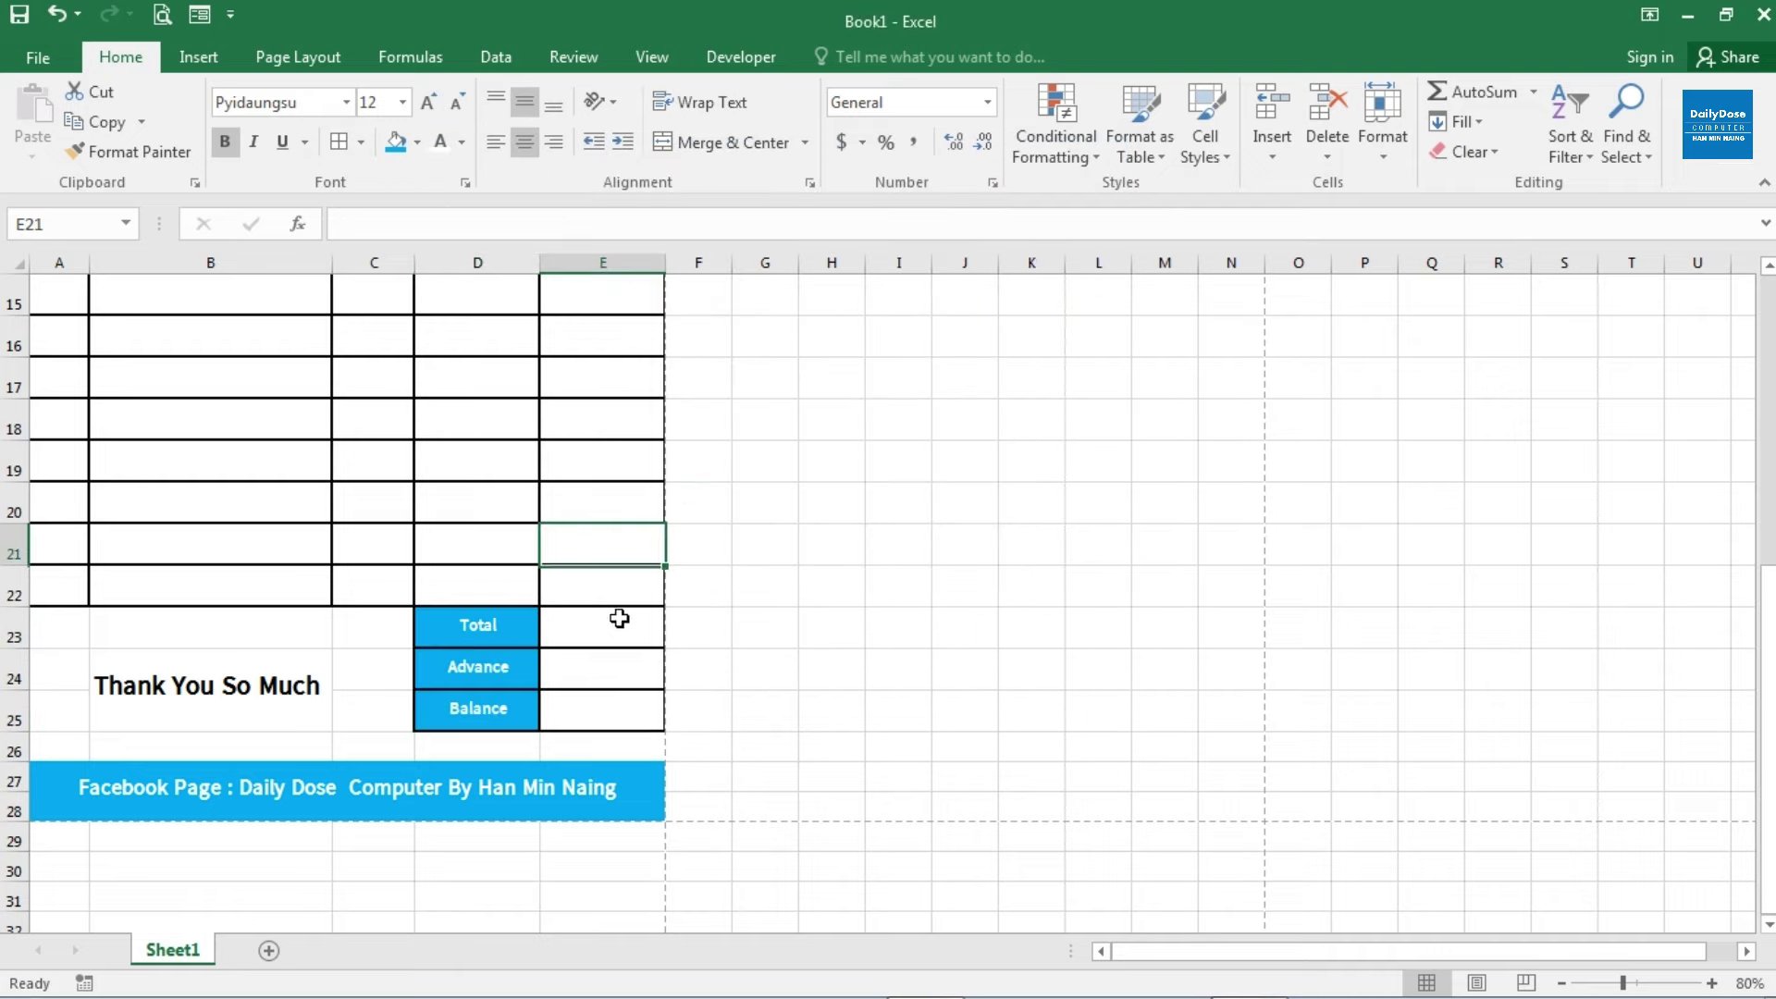
{"action": "scroll", "coordinate": [546, 559], "scroll_direction": "up", "scroll_amount": 1}
{"action": "scroll", "coordinate": [543, 558], "scroll_direction": "up", "scroll_amount": 1}
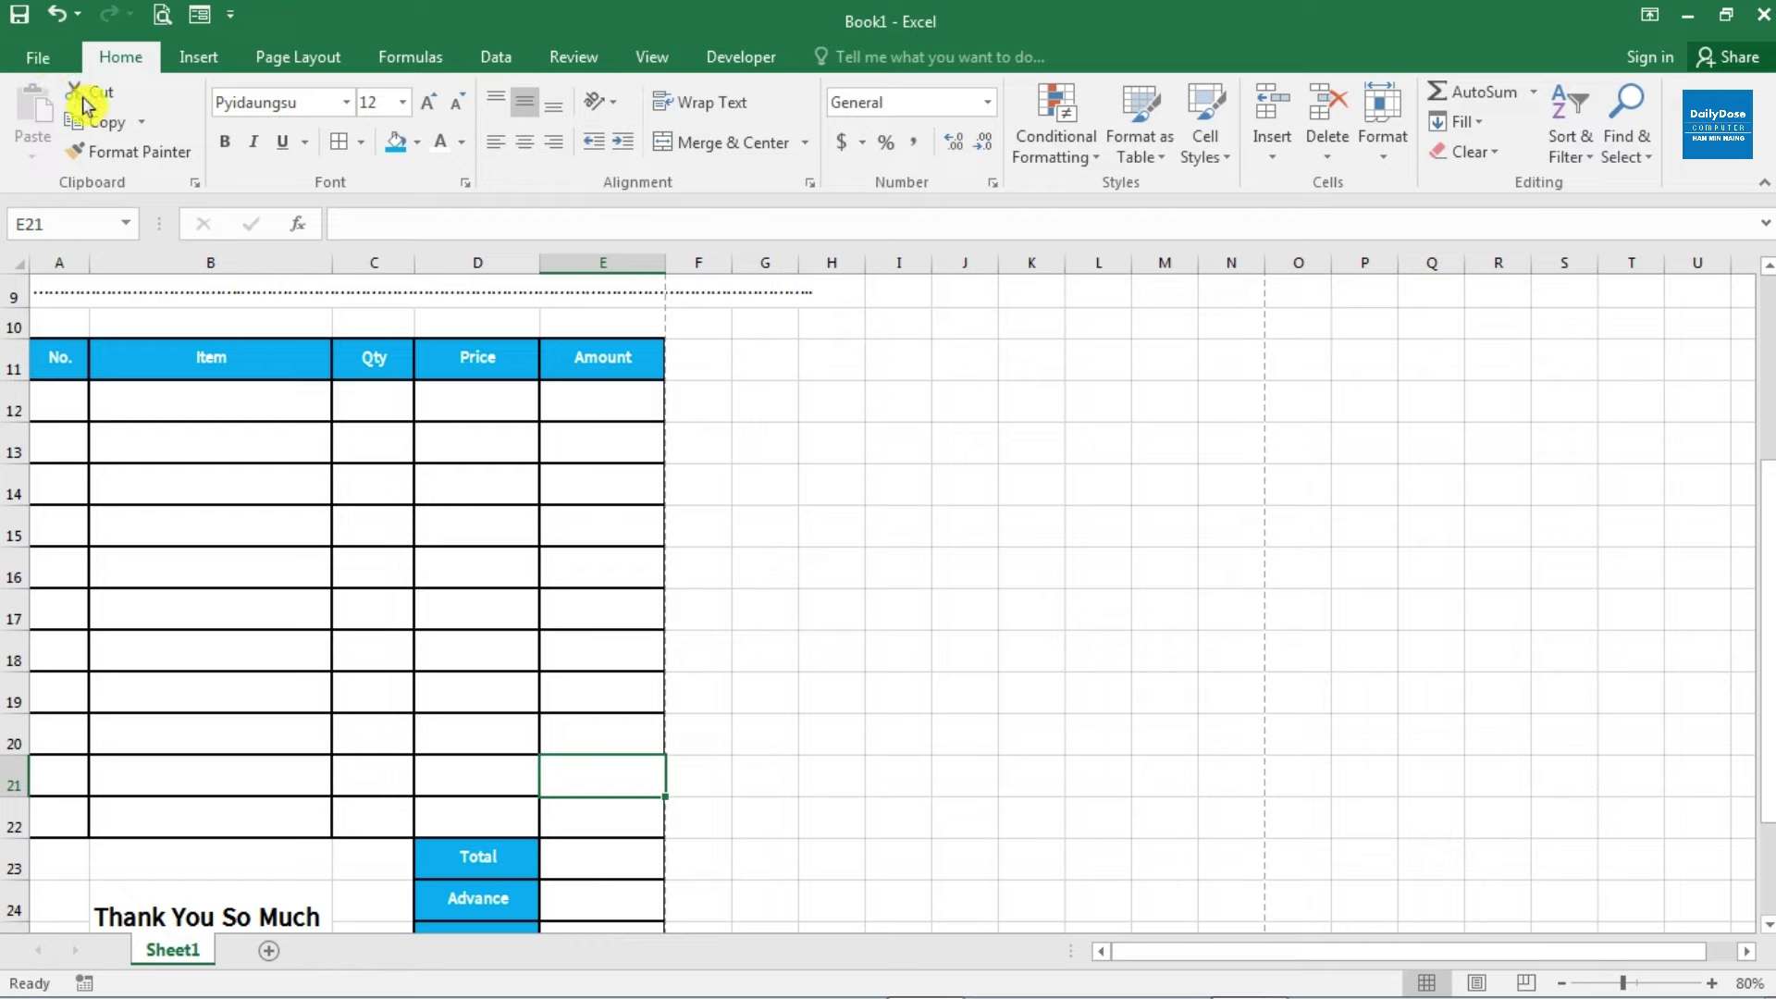
{"action": "left_click", "coordinate": [42, 57]}
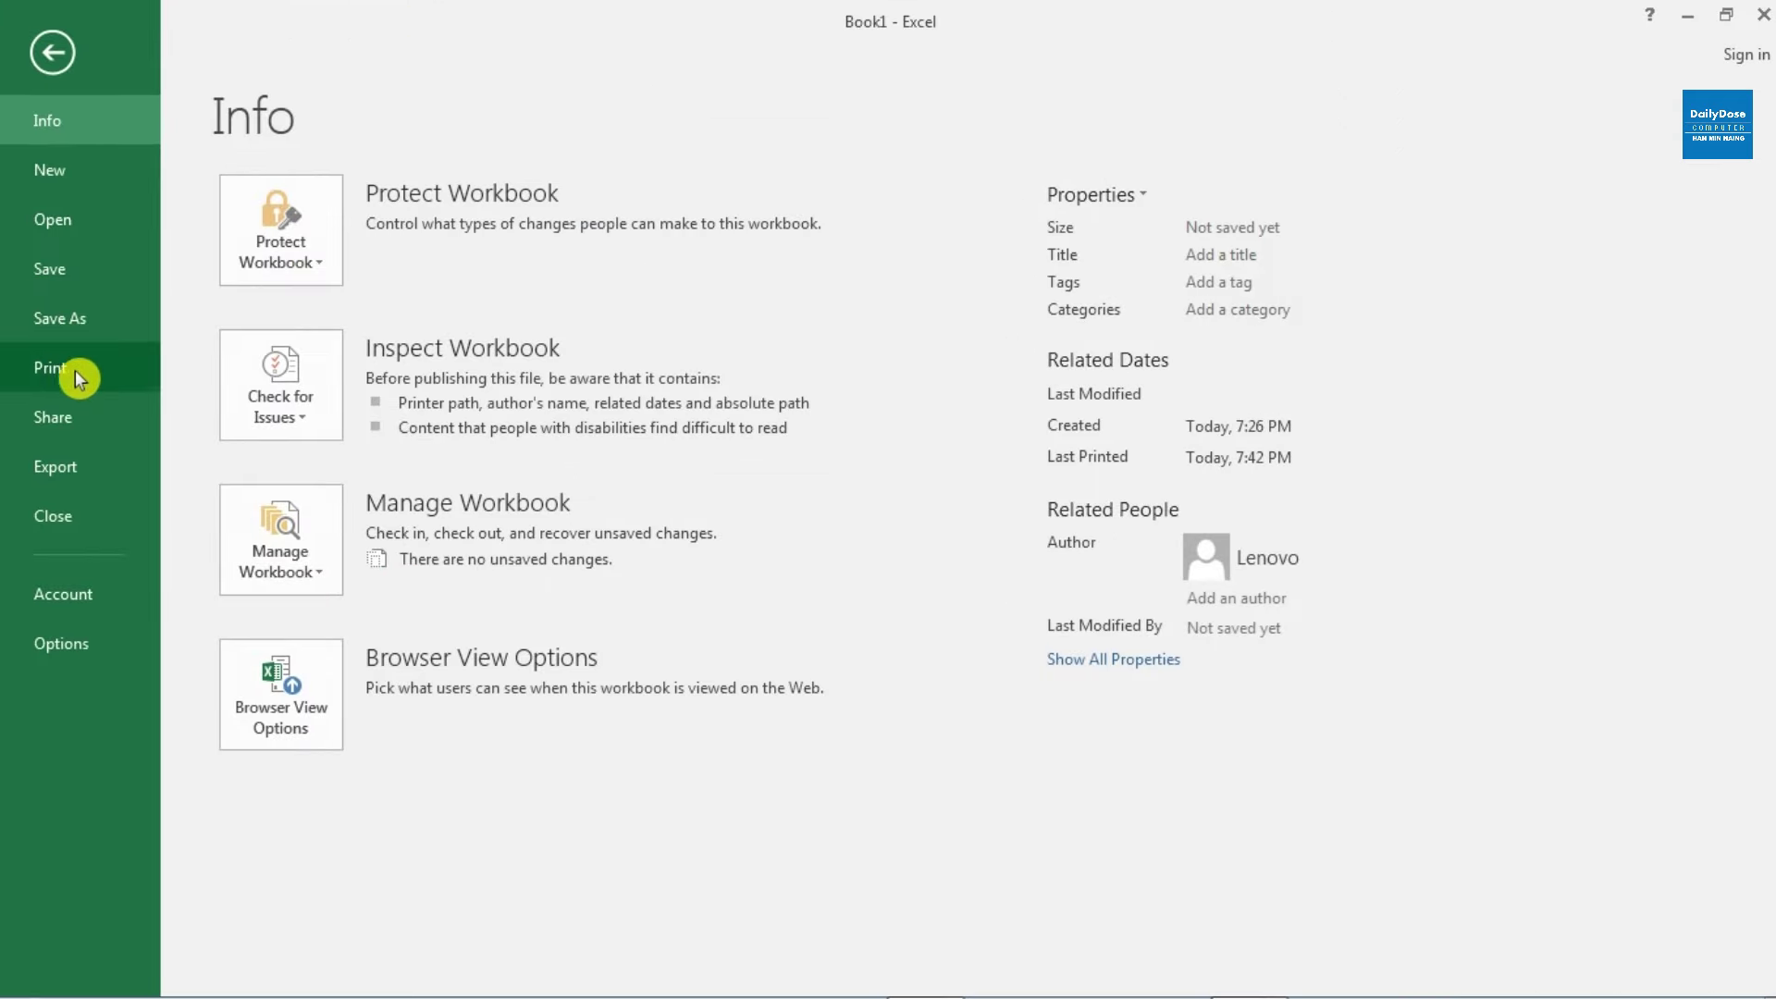
{"action": "left_click", "coordinate": [101, 375]}
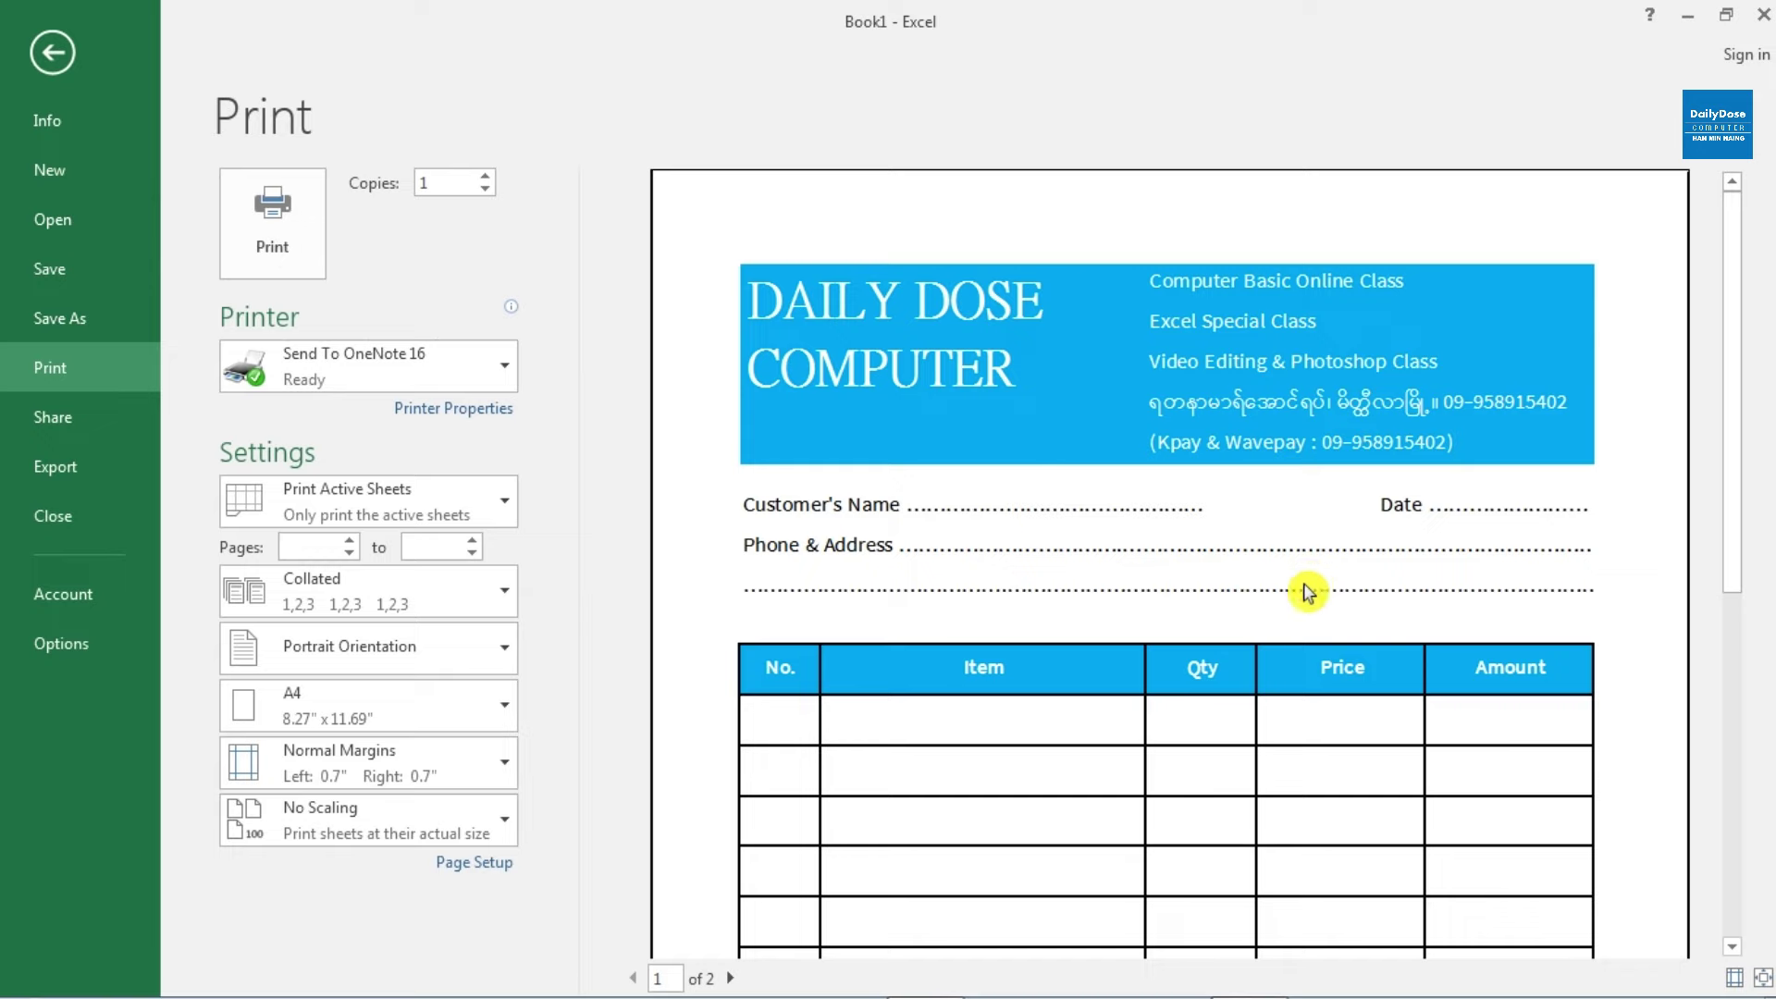
Scroll through the print preview and show the whole invoice on page 1 of 2.
{"action": "scroll", "coordinate": [1308, 592], "scroll_direction": "down", "scroll_amount": 1}
{"action": "scroll", "coordinate": [1308, 592], "scroll_direction": "down", "scroll_amount": 2}
{"action": "scroll", "coordinate": [1308, 592], "scroll_direction": "down", "scroll_amount": 2}
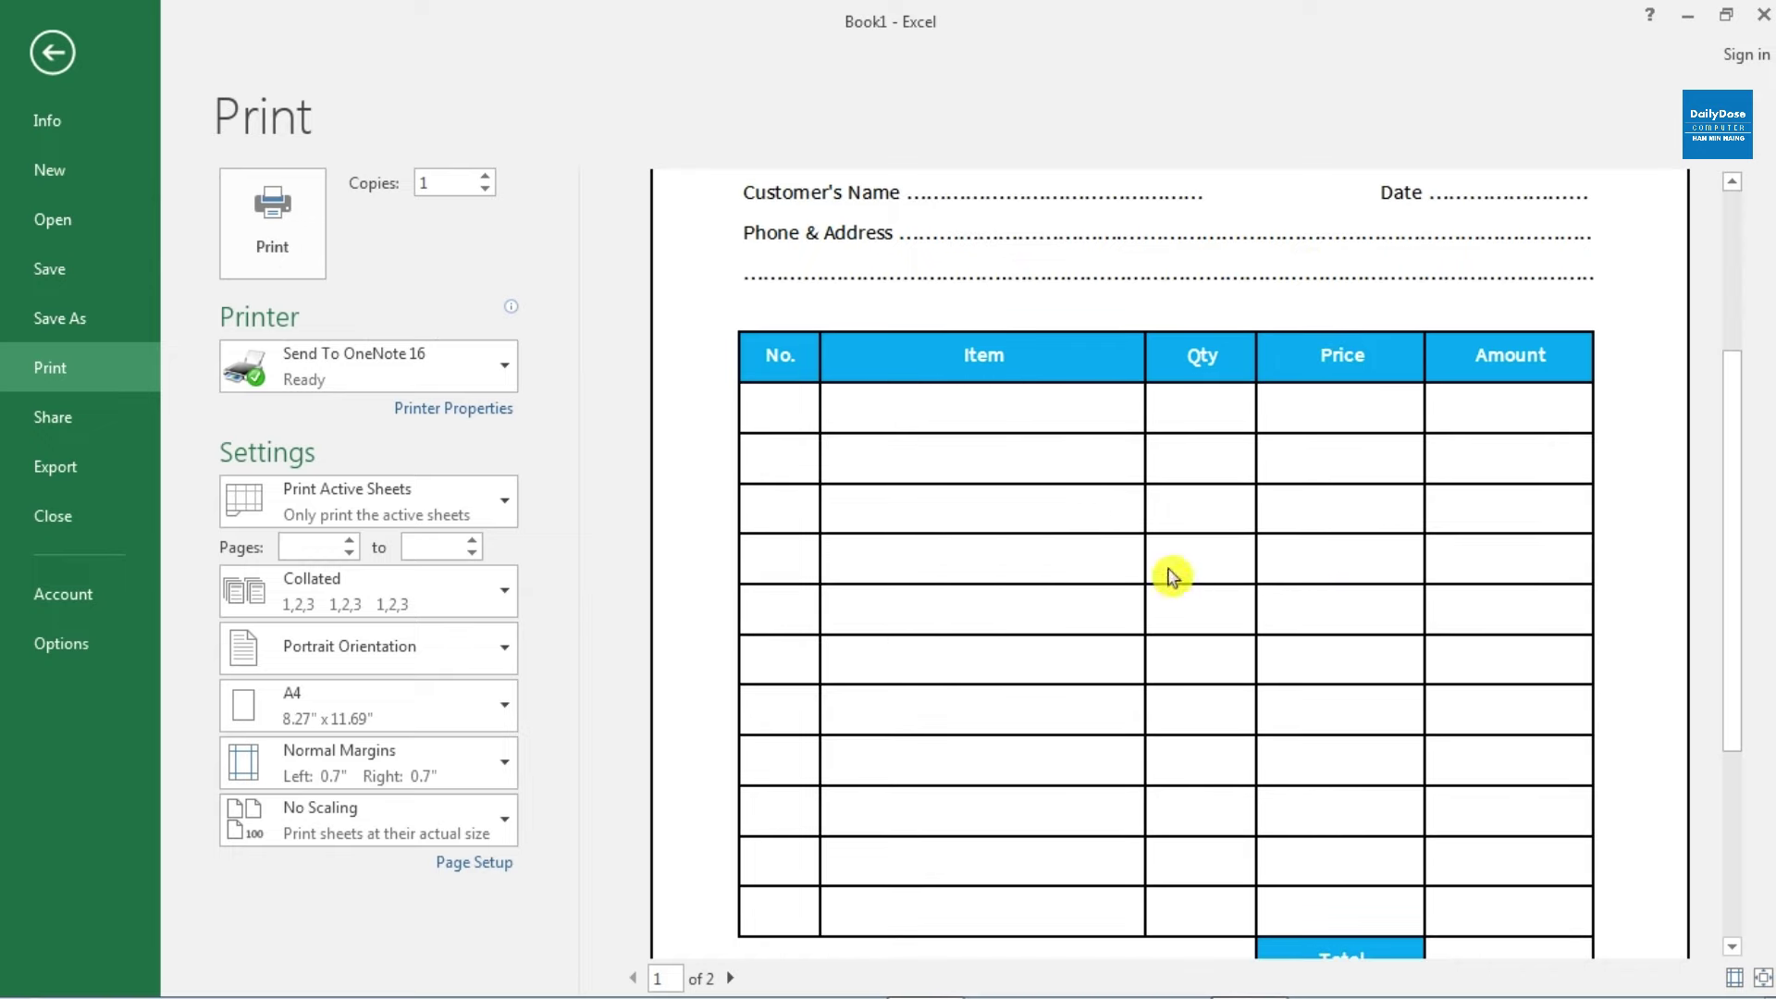
{"action": "scroll", "coordinate": [1193, 564], "scroll_direction": "down", "scroll_amount": 3}
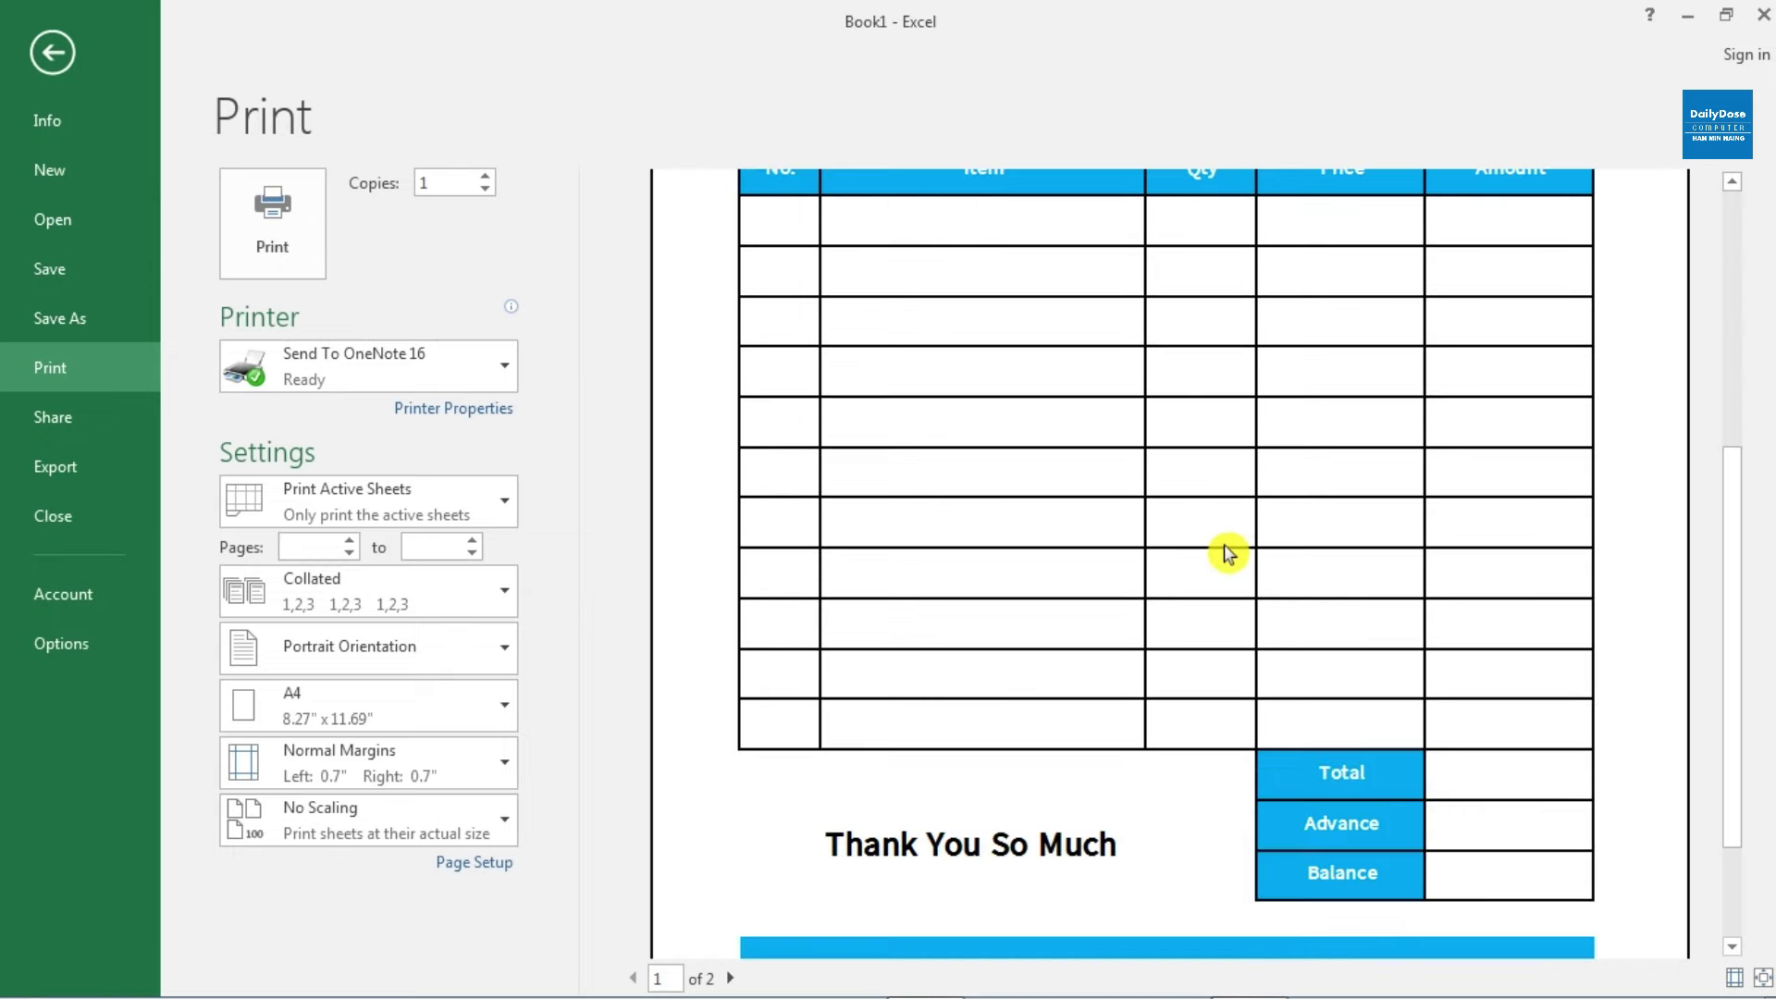
{"action": "left_click", "coordinate": [1733, 184]}
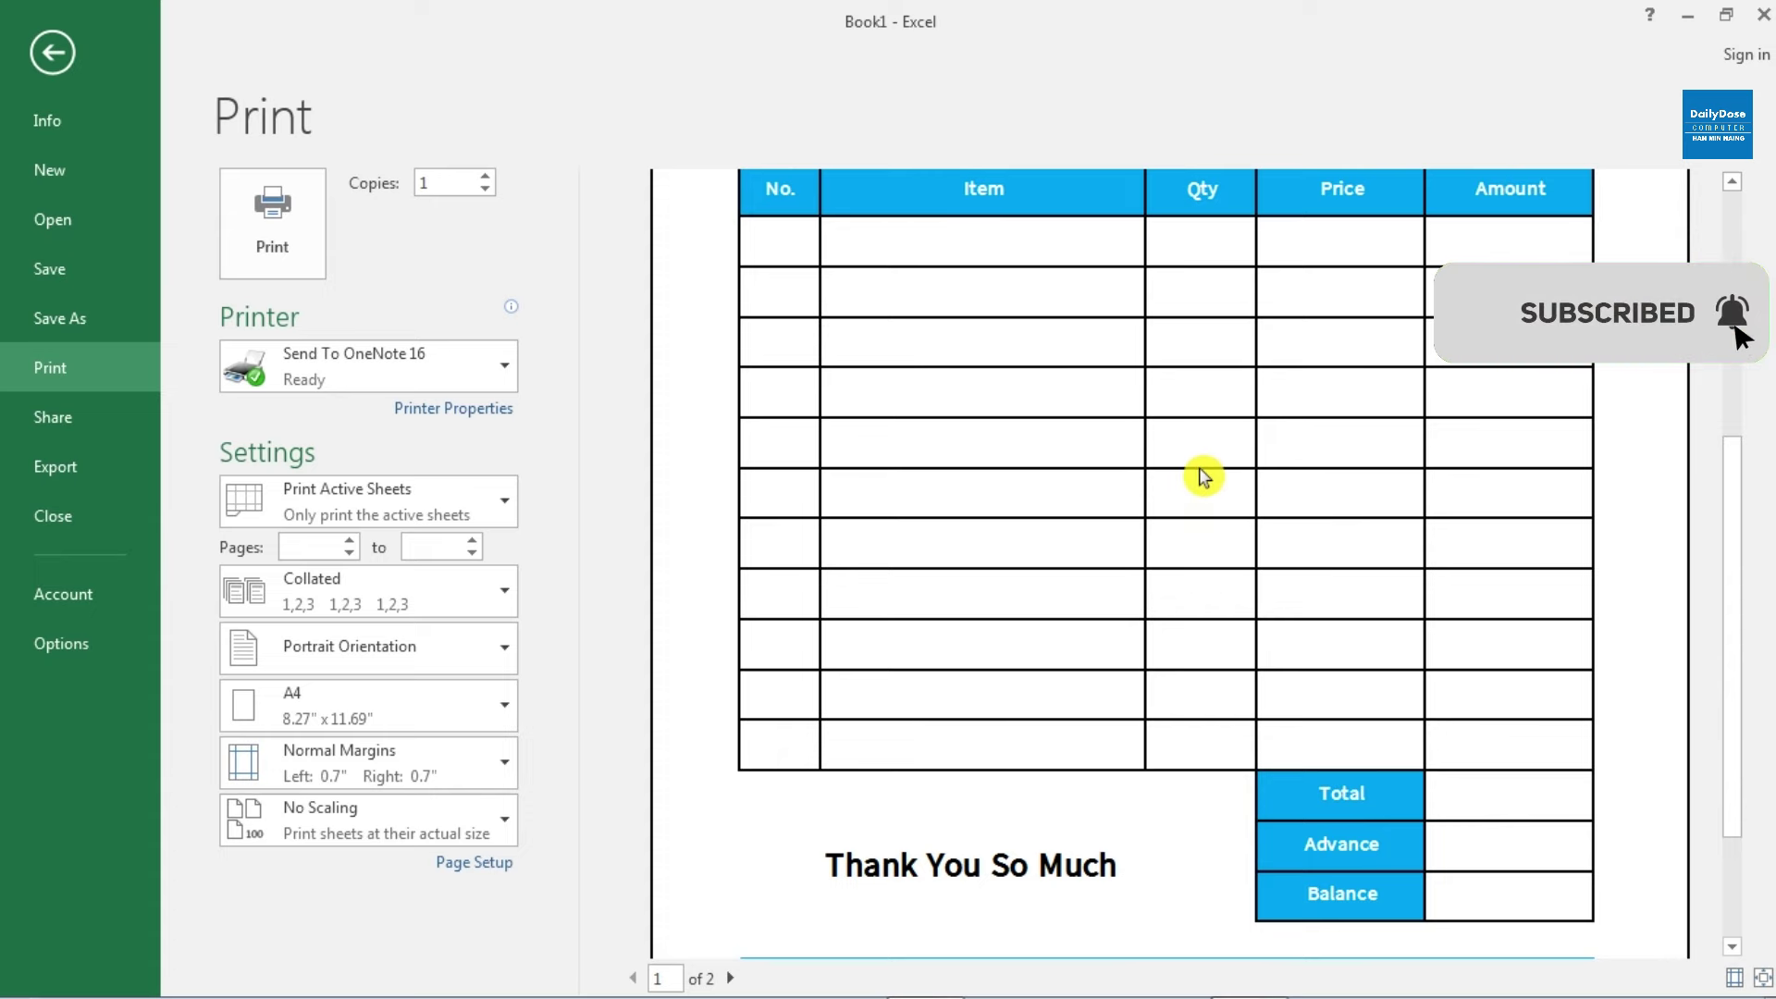
{"action": "scroll", "coordinate": [1202, 476], "scroll_direction": "up", "scroll_amount": 1}
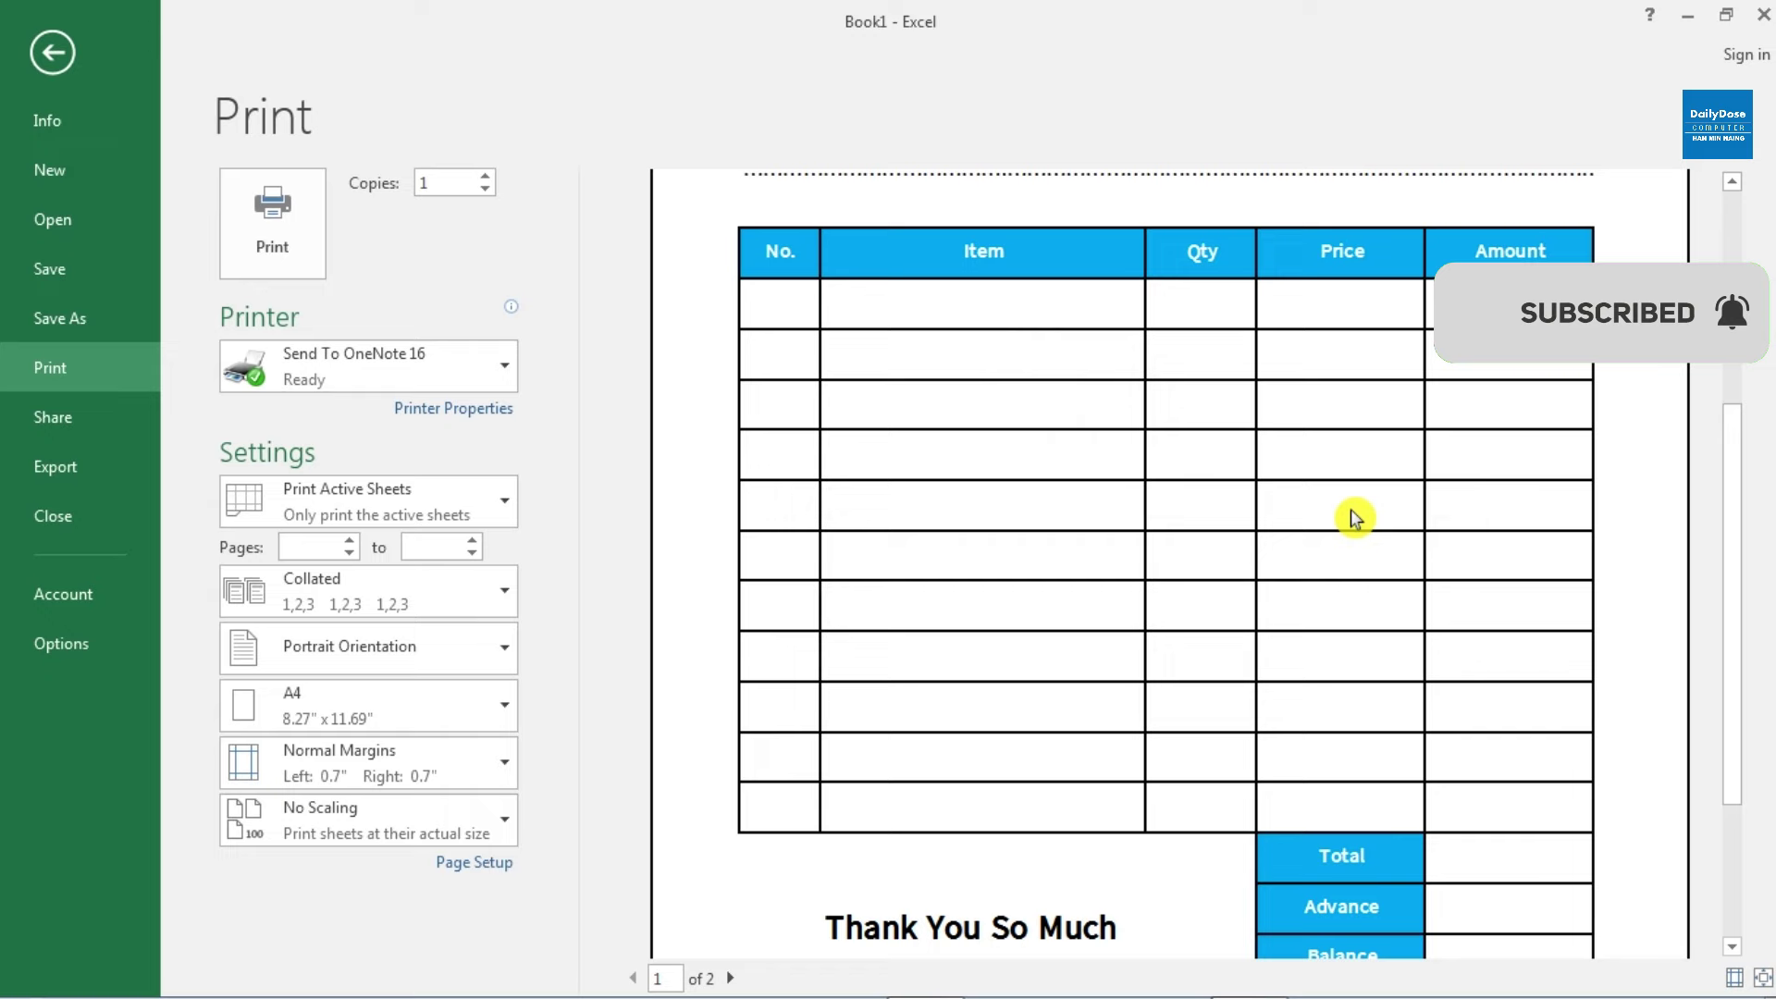
{"action": "left_click", "coordinate": [1762, 978]}
{"action": "left_click", "coordinate": [1168, 301]}
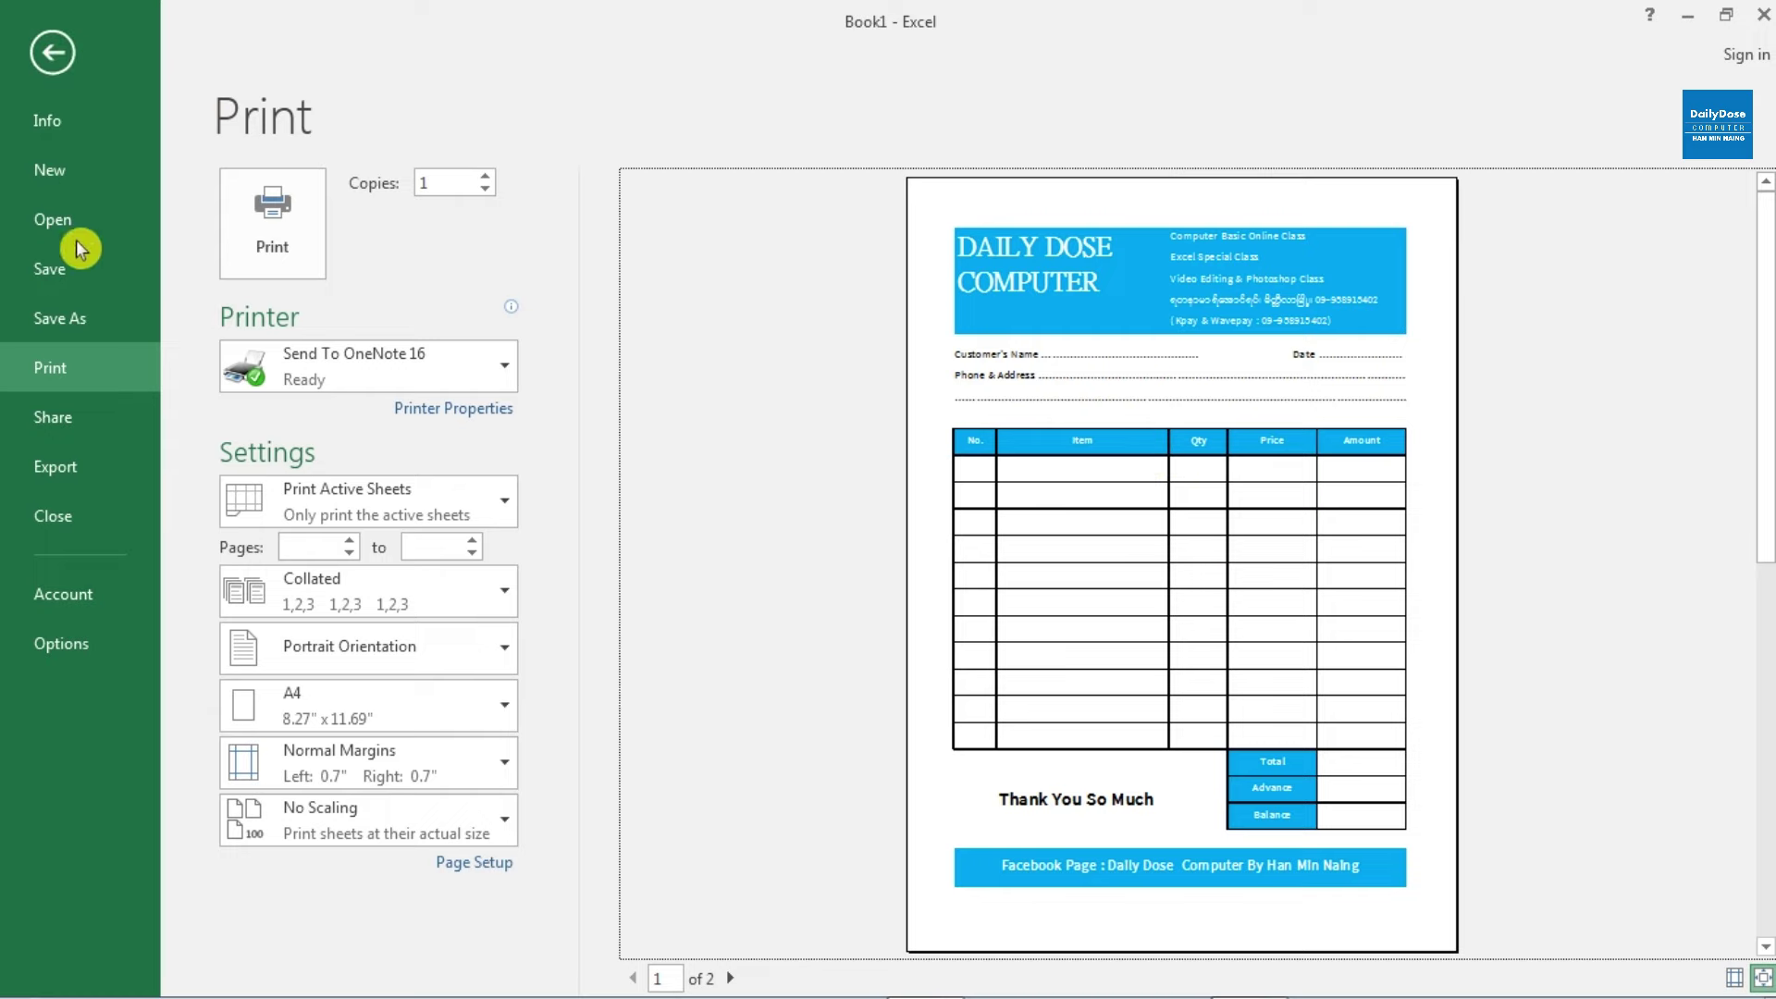
Leave the print preview and scroll up to the top of the invoice sheet.
{"action": "left_click", "coordinate": [52, 53]}
{"action": "scroll", "coordinate": [614, 487], "scroll_direction": "up", "scroll_amount": 3}
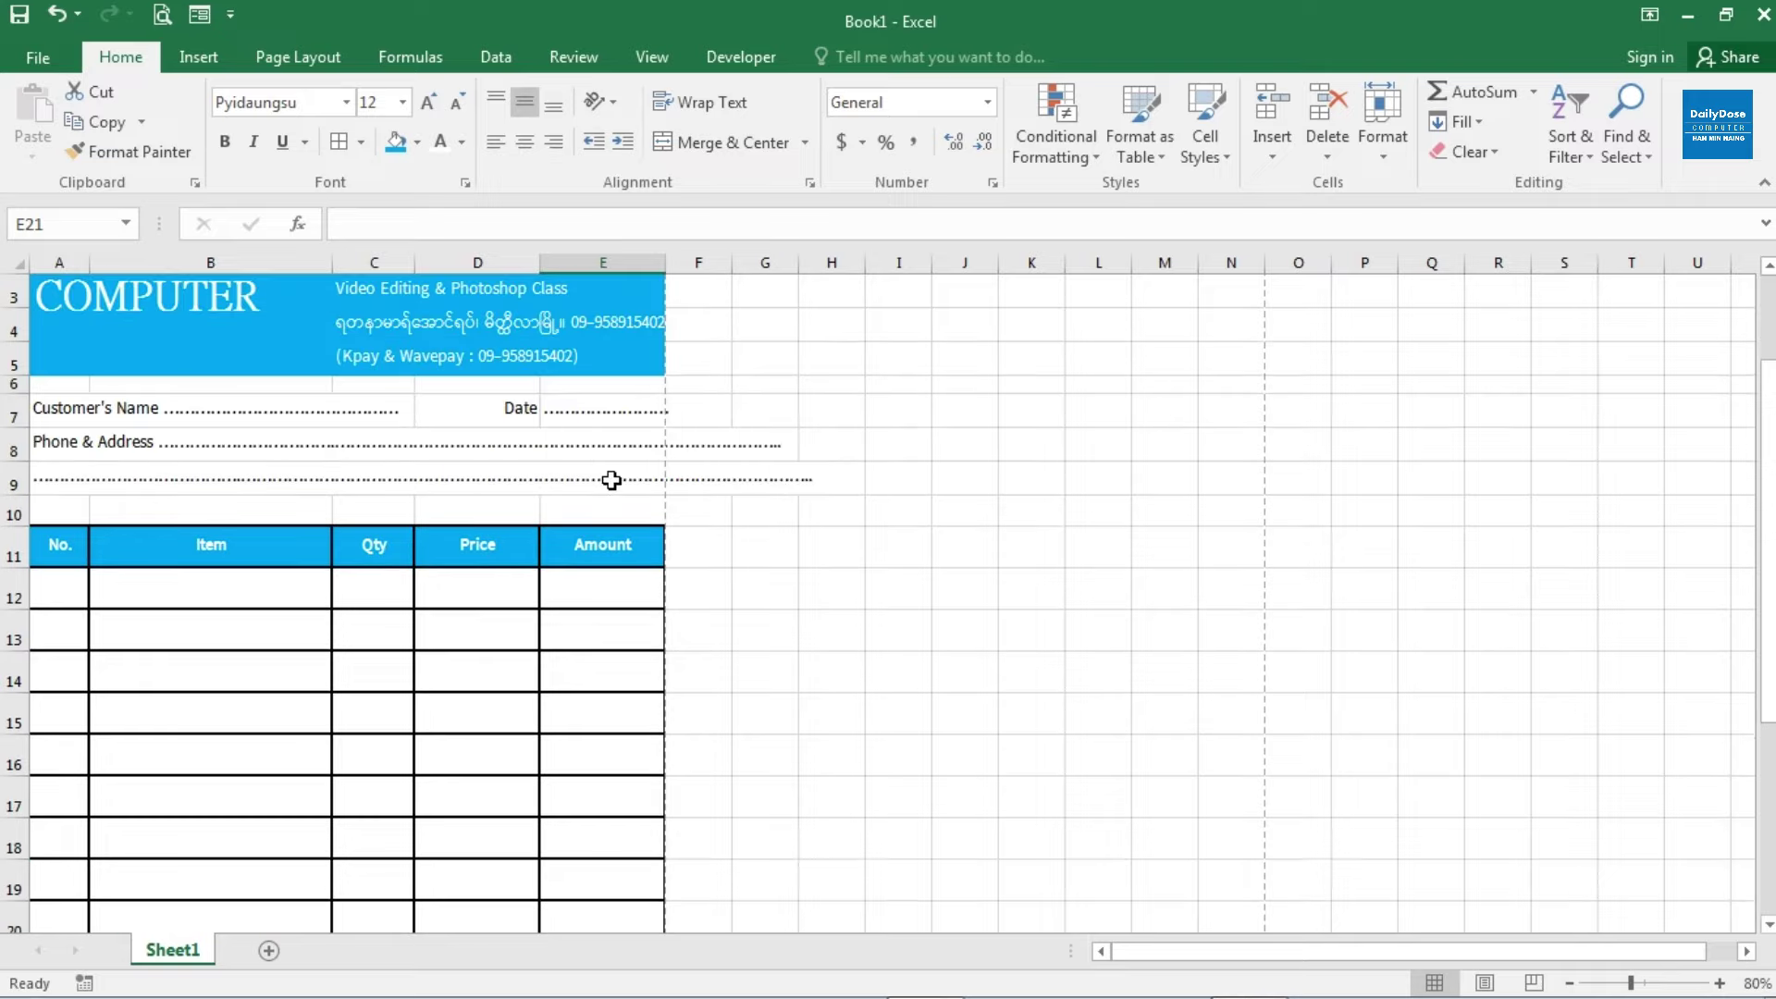
{"action": "scroll", "coordinate": [888, 721], "scroll_direction": "up", "scroll_amount": 2}
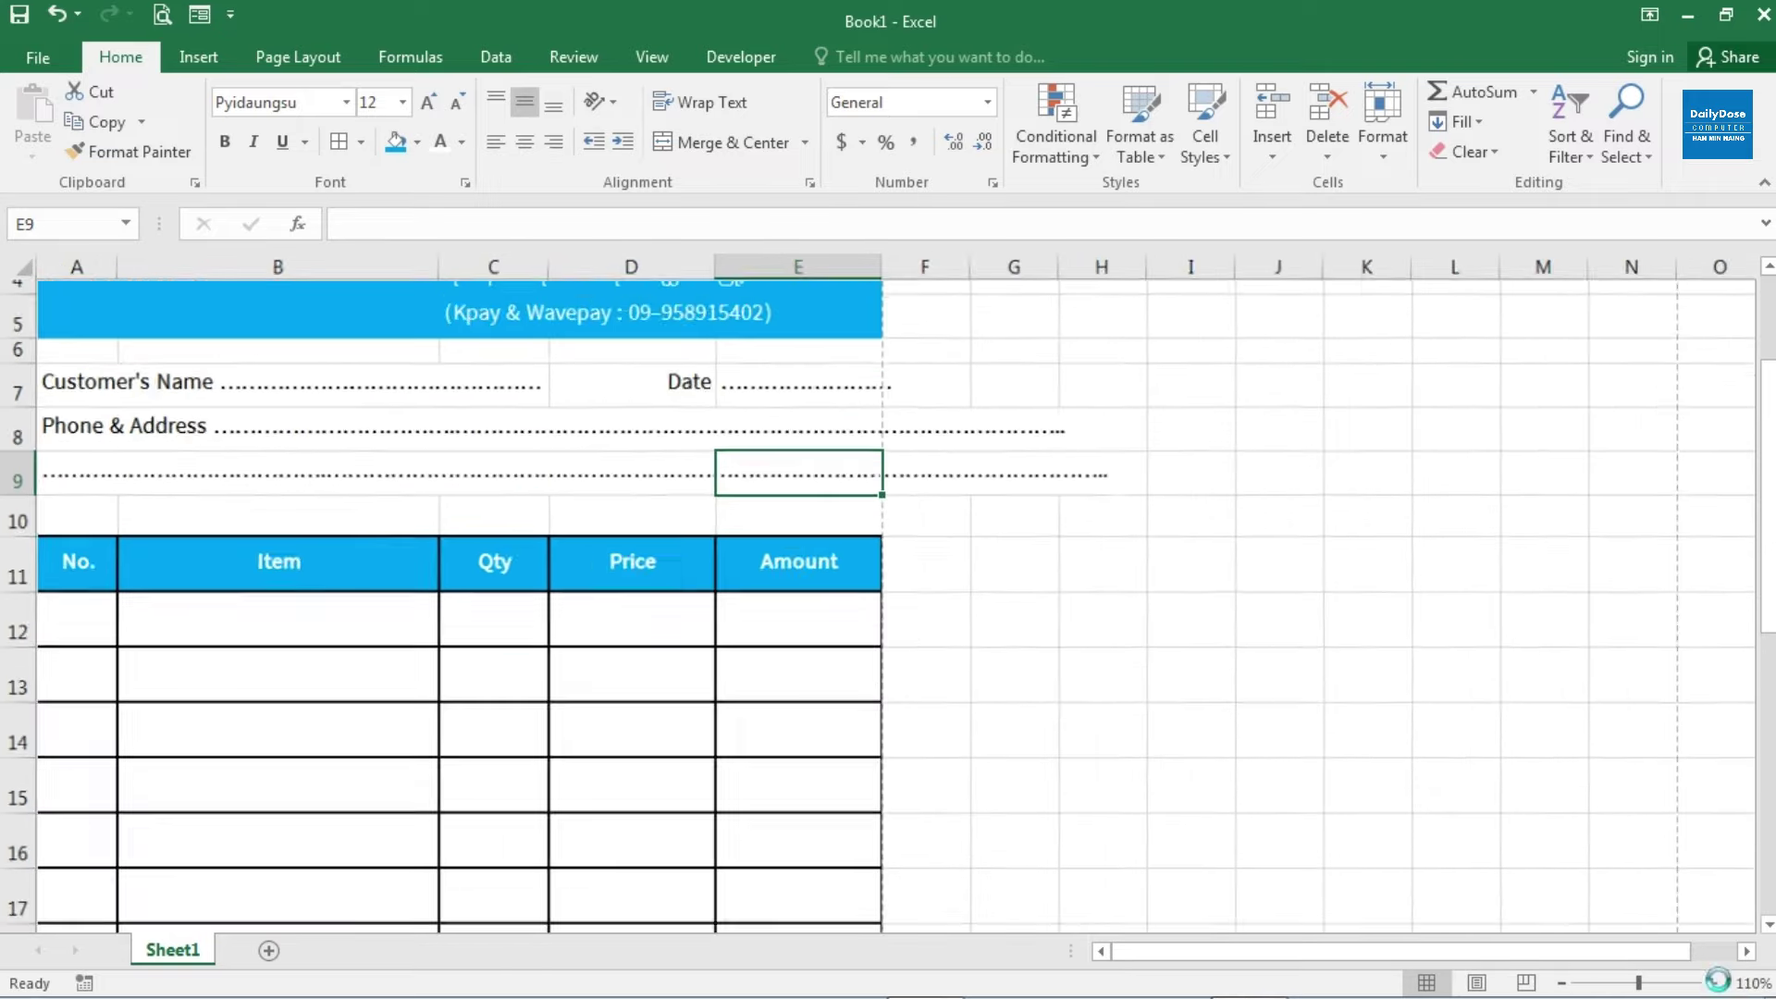
{"action": "scroll", "coordinate": [888, 721], "scroll_direction": "up", "scroll_amount": 1}
{"action": "scroll", "coordinate": [888, 722], "scroll_direction": "up", "scroll_amount": 2}
{"action": "left_click", "coordinate": [545, 490]}
Scroll down to the footer and select the Facebook Page banner.
{"action": "scroll", "coordinate": [545, 490], "scroll_direction": "down", "scroll_amount": 1}
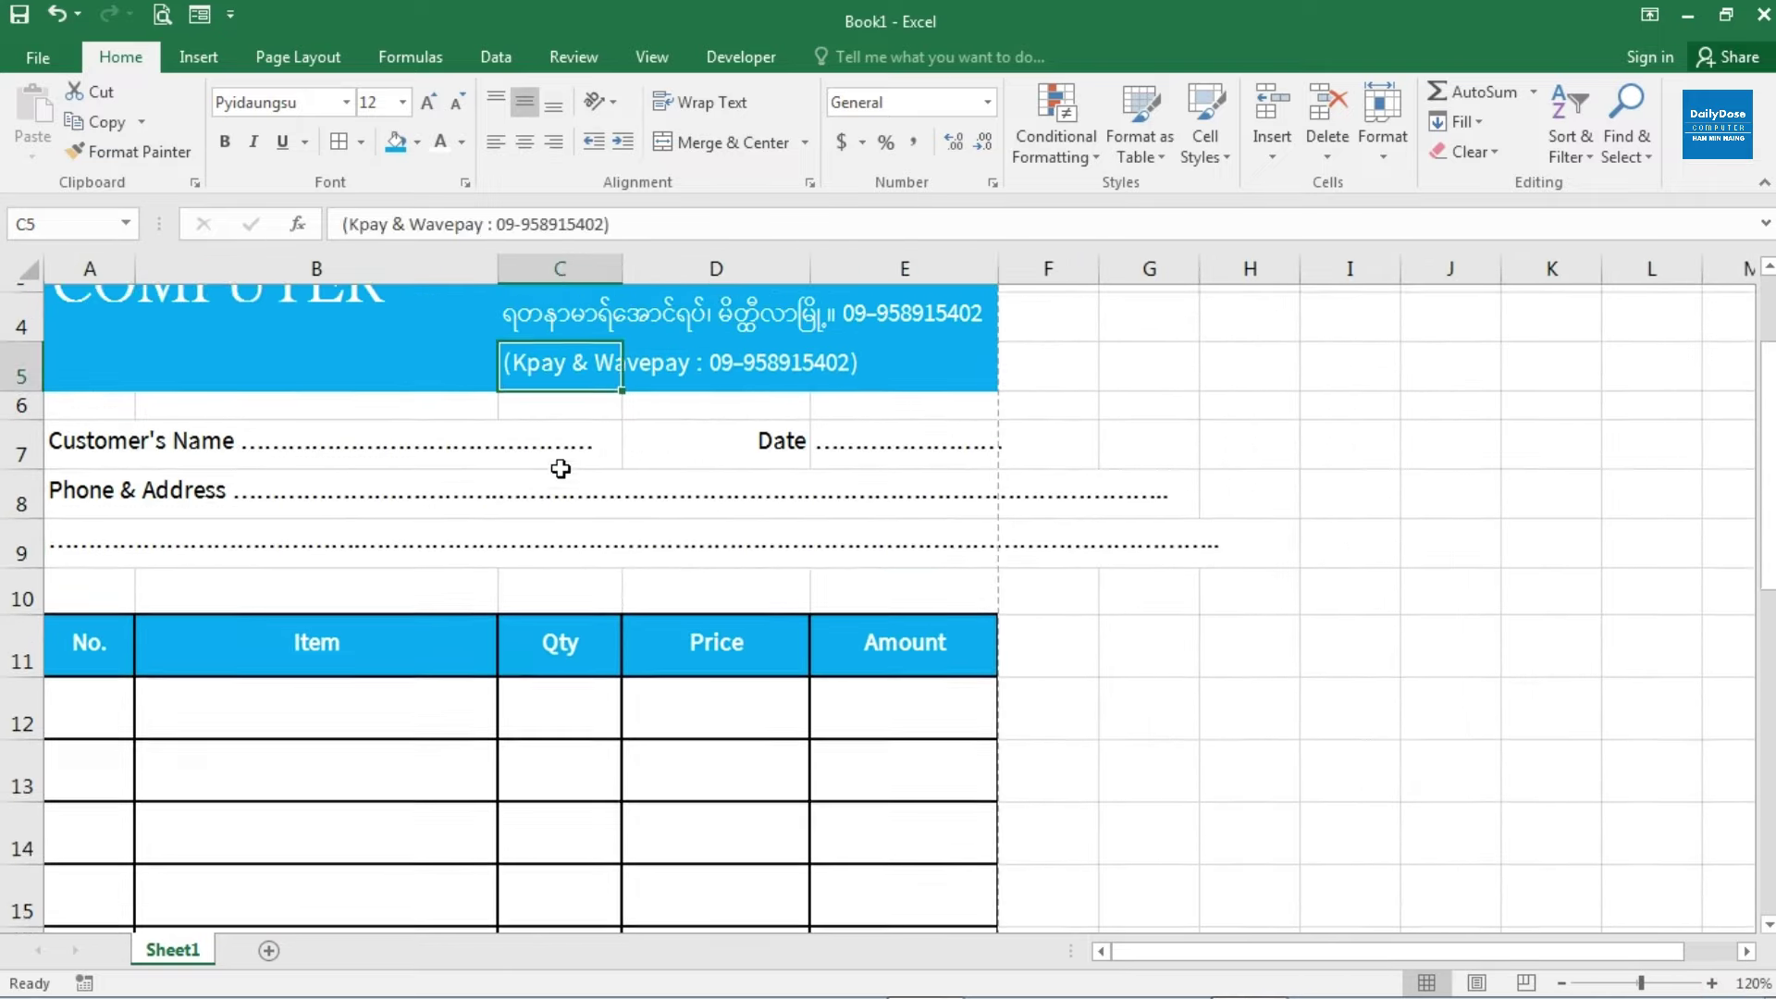
{"action": "scroll", "coordinate": [559, 468], "scroll_direction": "down", "scroll_amount": 1}
{"action": "scroll", "coordinate": [560, 468], "scroll_direction": "down", "scroll_amount": 4}
{"action": "scroll", "coordinate": [557, 583], "scroll_direction": "down", "scroll_amount": 1}
{"action": "left_click", "coordinate": [557, 583]}
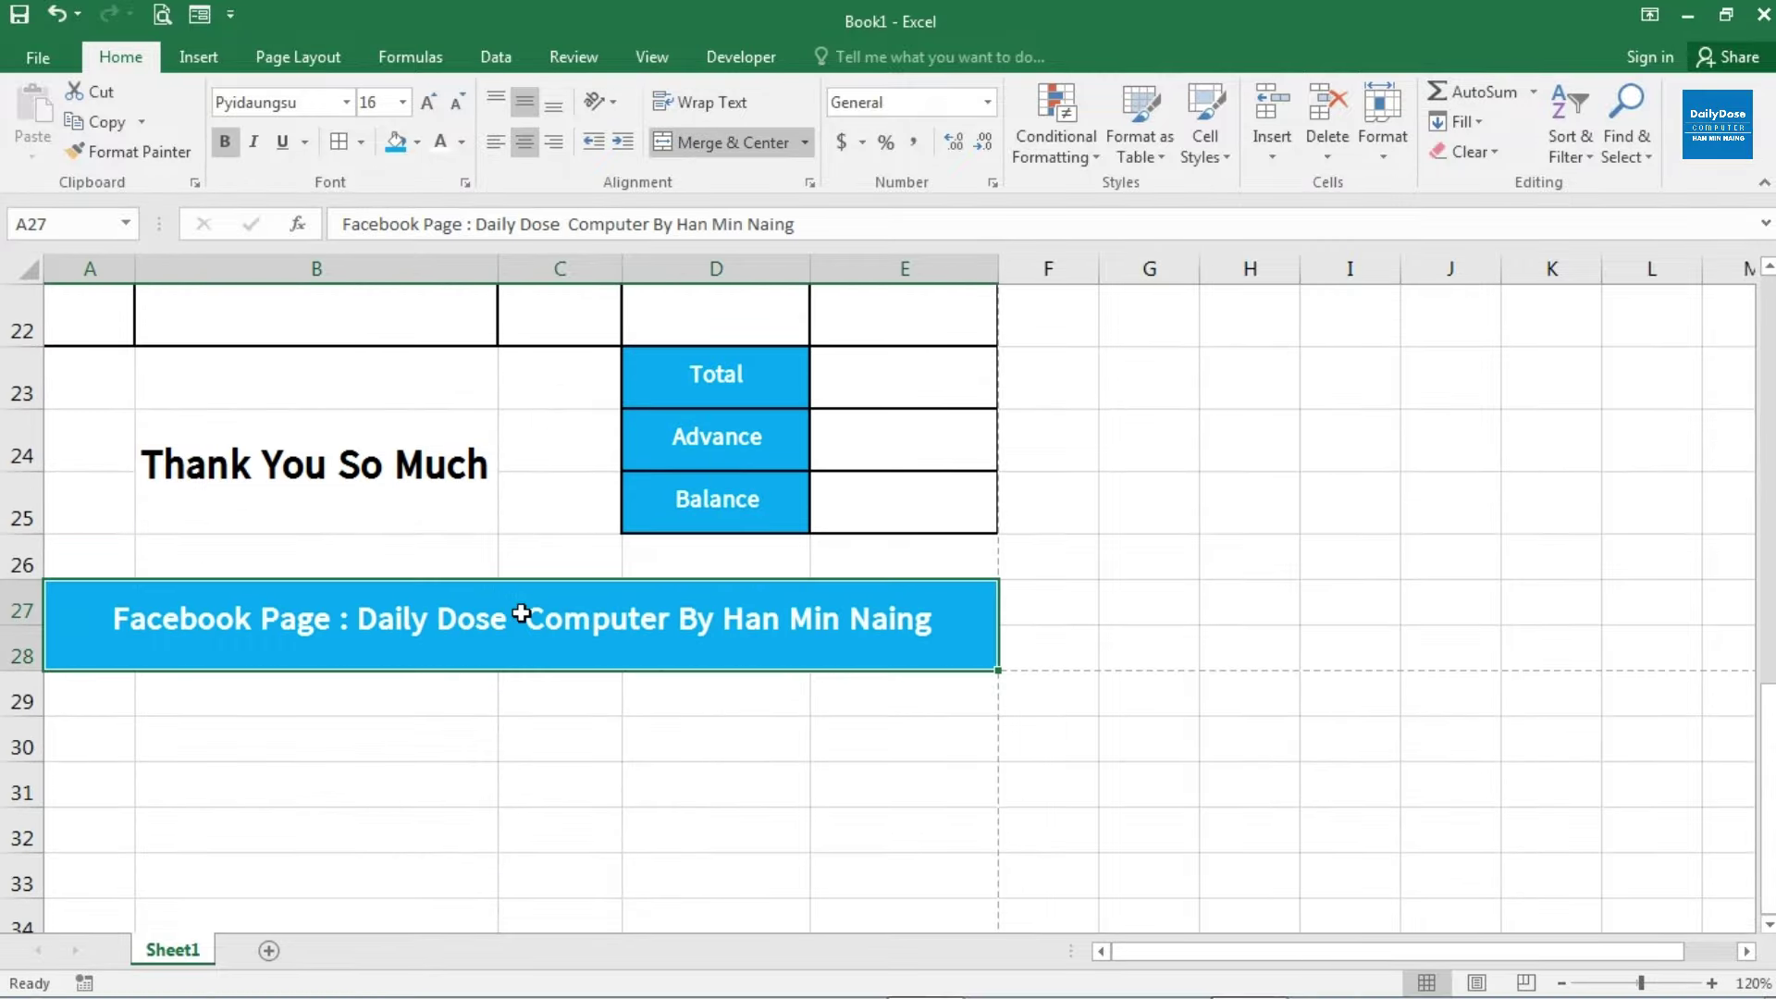
Scroll back up, select cell C7 on the Customer's Name line, and reopen the File backstage.
{"action": "scroll", "coordinate": [527, 606], "scroll_direction": "up", "scroll_amount": 1}
{"action": "scroll", "coordinate": [527, 606], "scroll_direction": "up", "scroll_amount": 3}
{"action": "scroll", "coordinate": [533, 601], "scroll_direction": "up", "scroll_amount": 2}
{"action": "scroll", "coordinate": [533, 601], "scroll_direction": "up", "scroll_amount": 1}
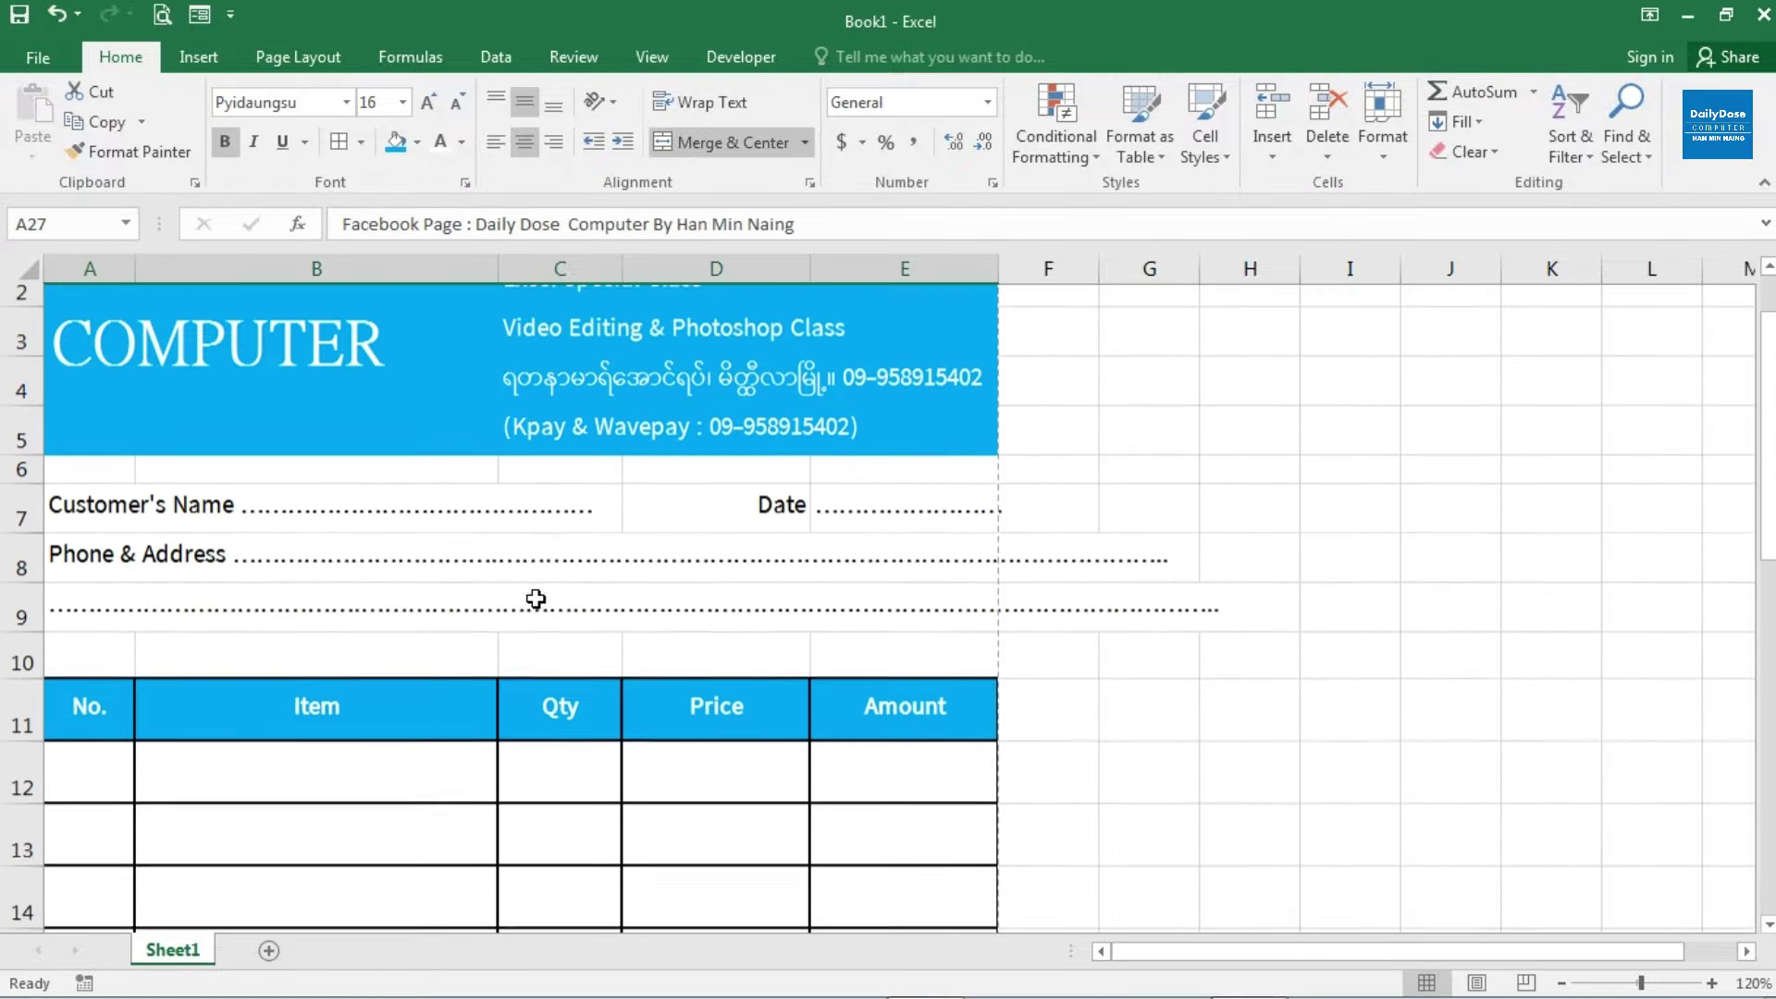
{"action": "left_click", "coordinate": [586, 602]}
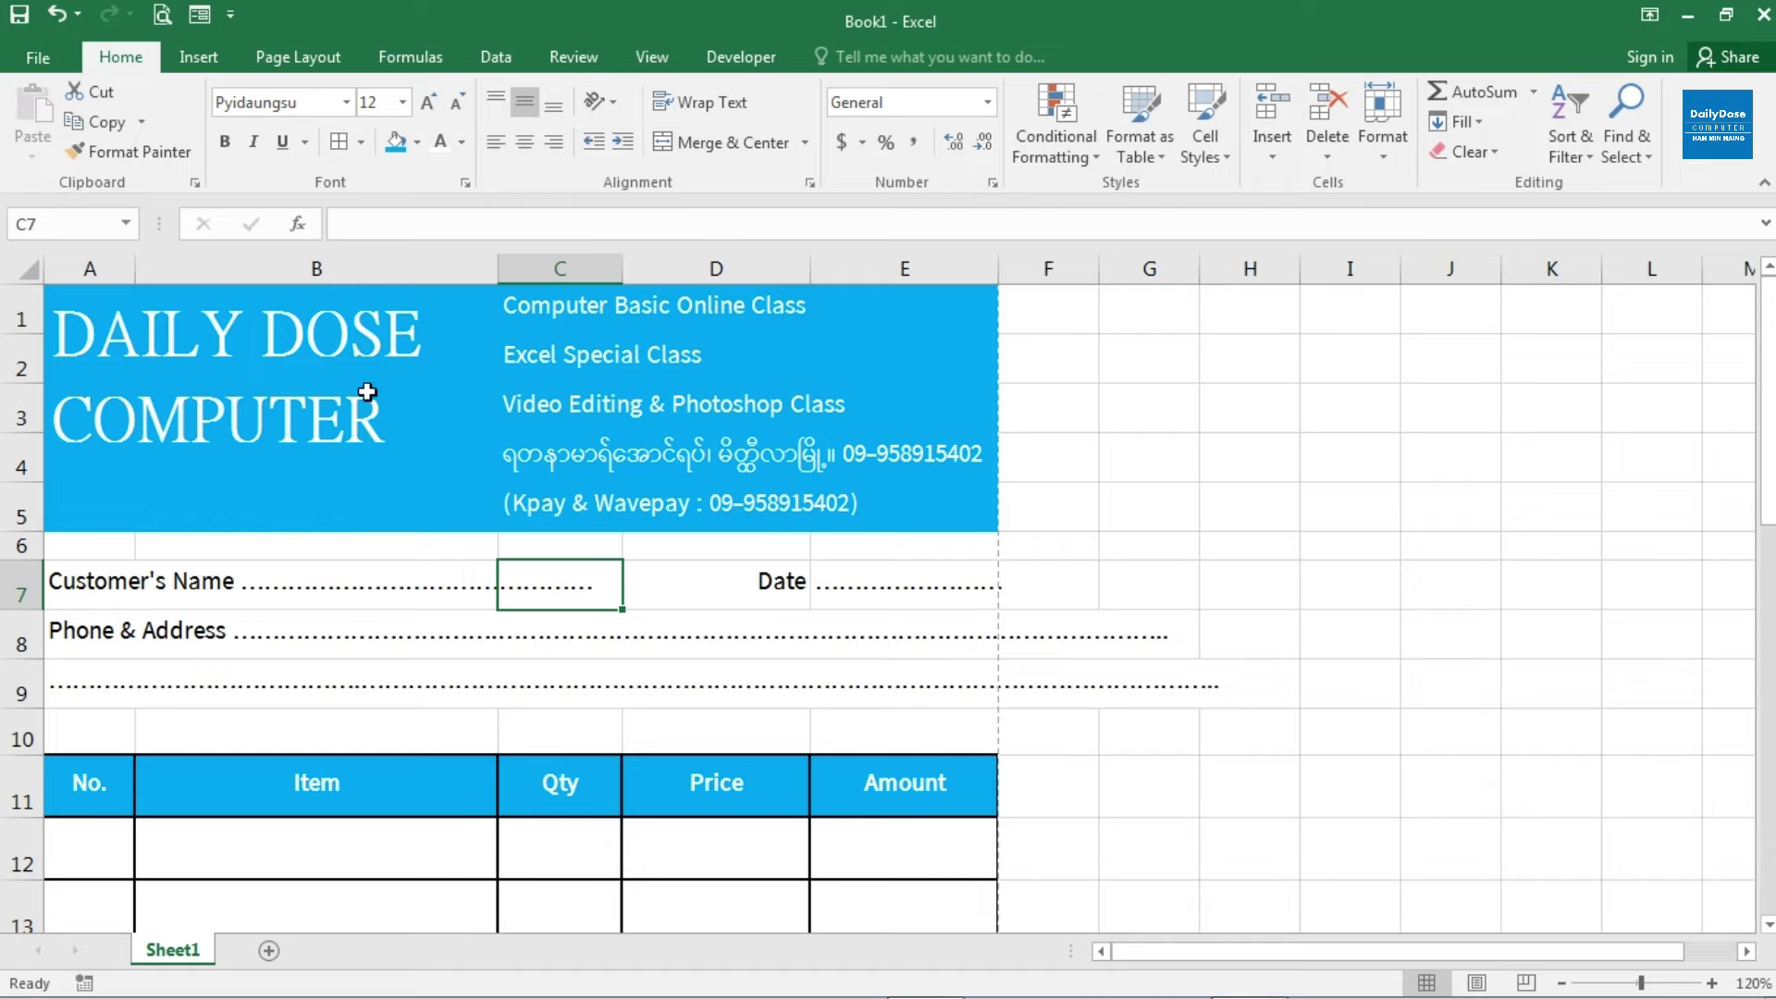
{"action": "left_click", "coordinate": [35, 58]}
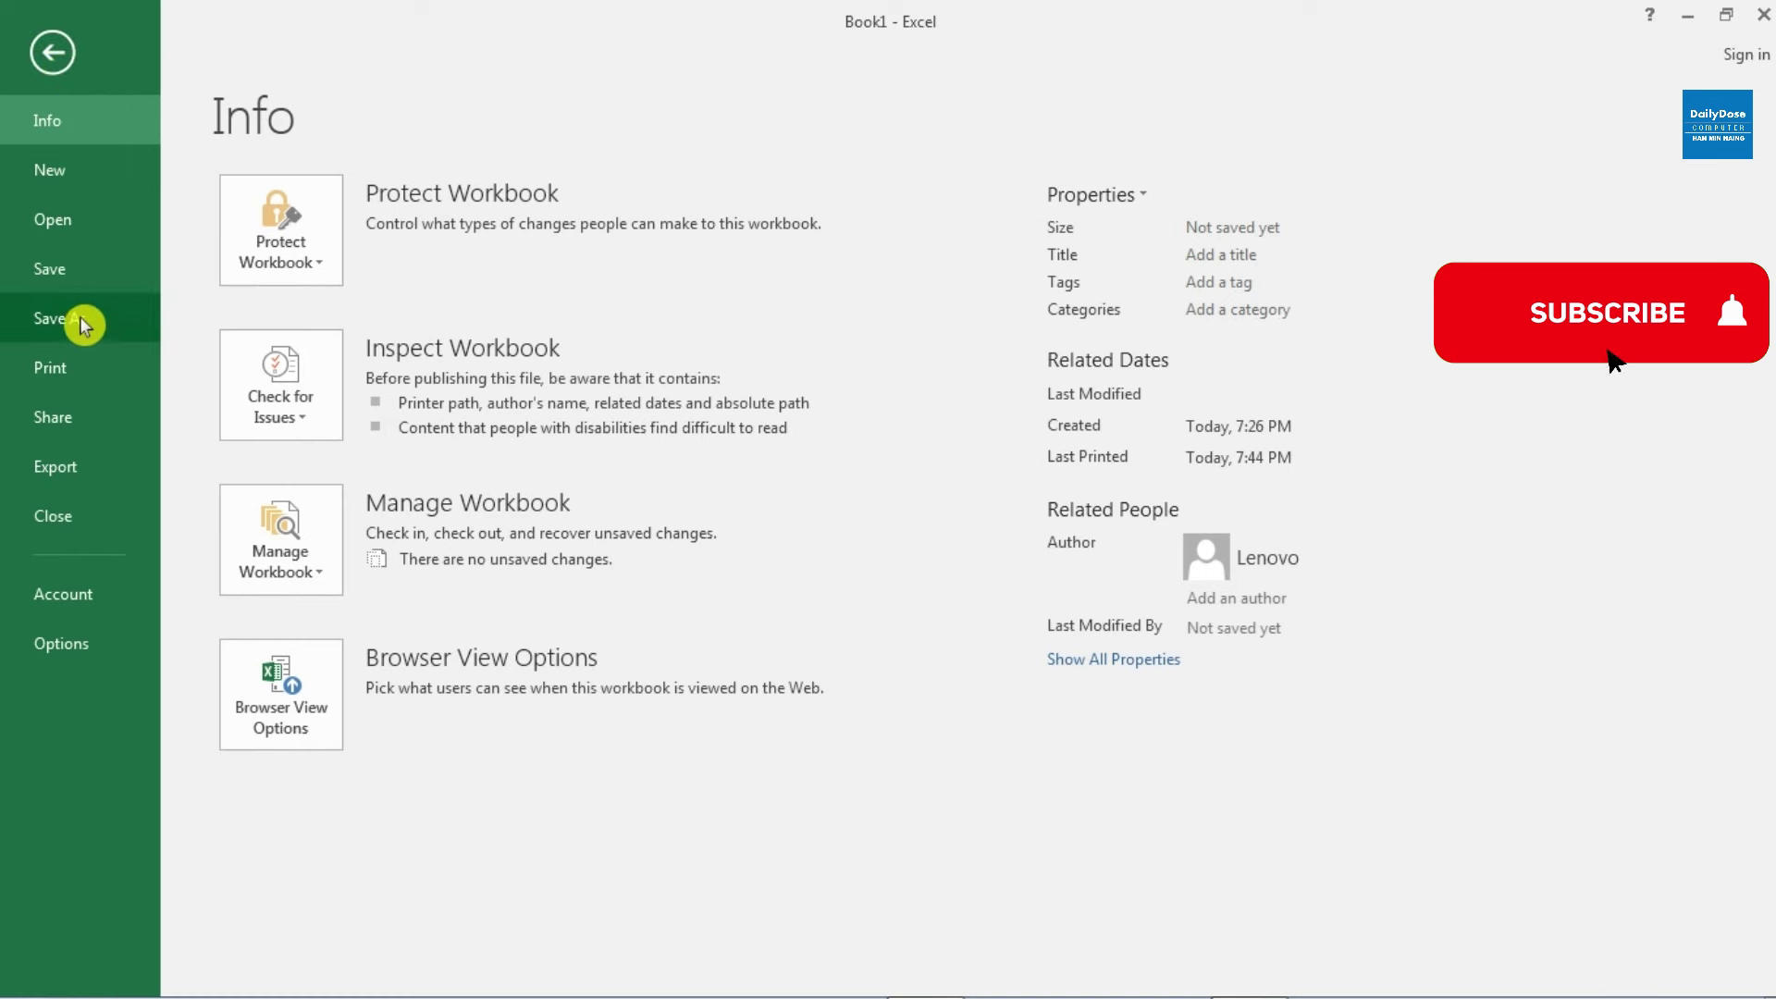
Save the invoice to the Desktop as DD with the PDF file type.
{"action": "left_click", "coordinate": [103, 321]}
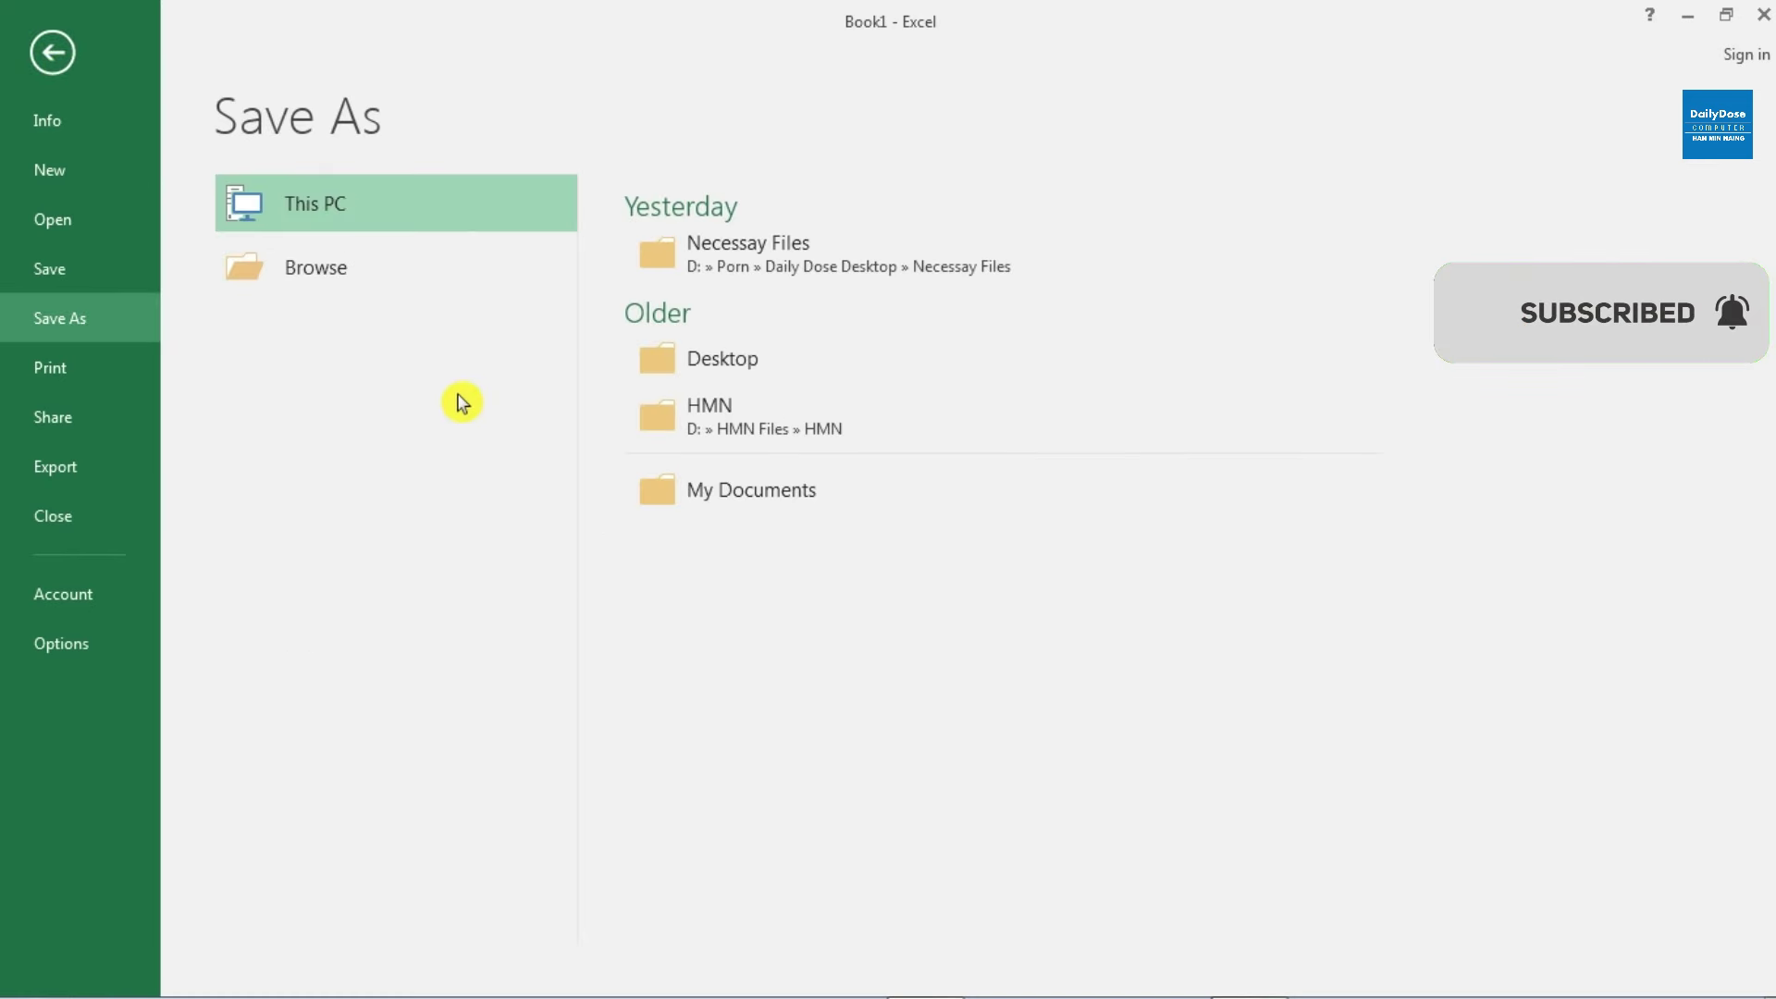
{"action": "mouse_move", "coordinate": [723, 358]}
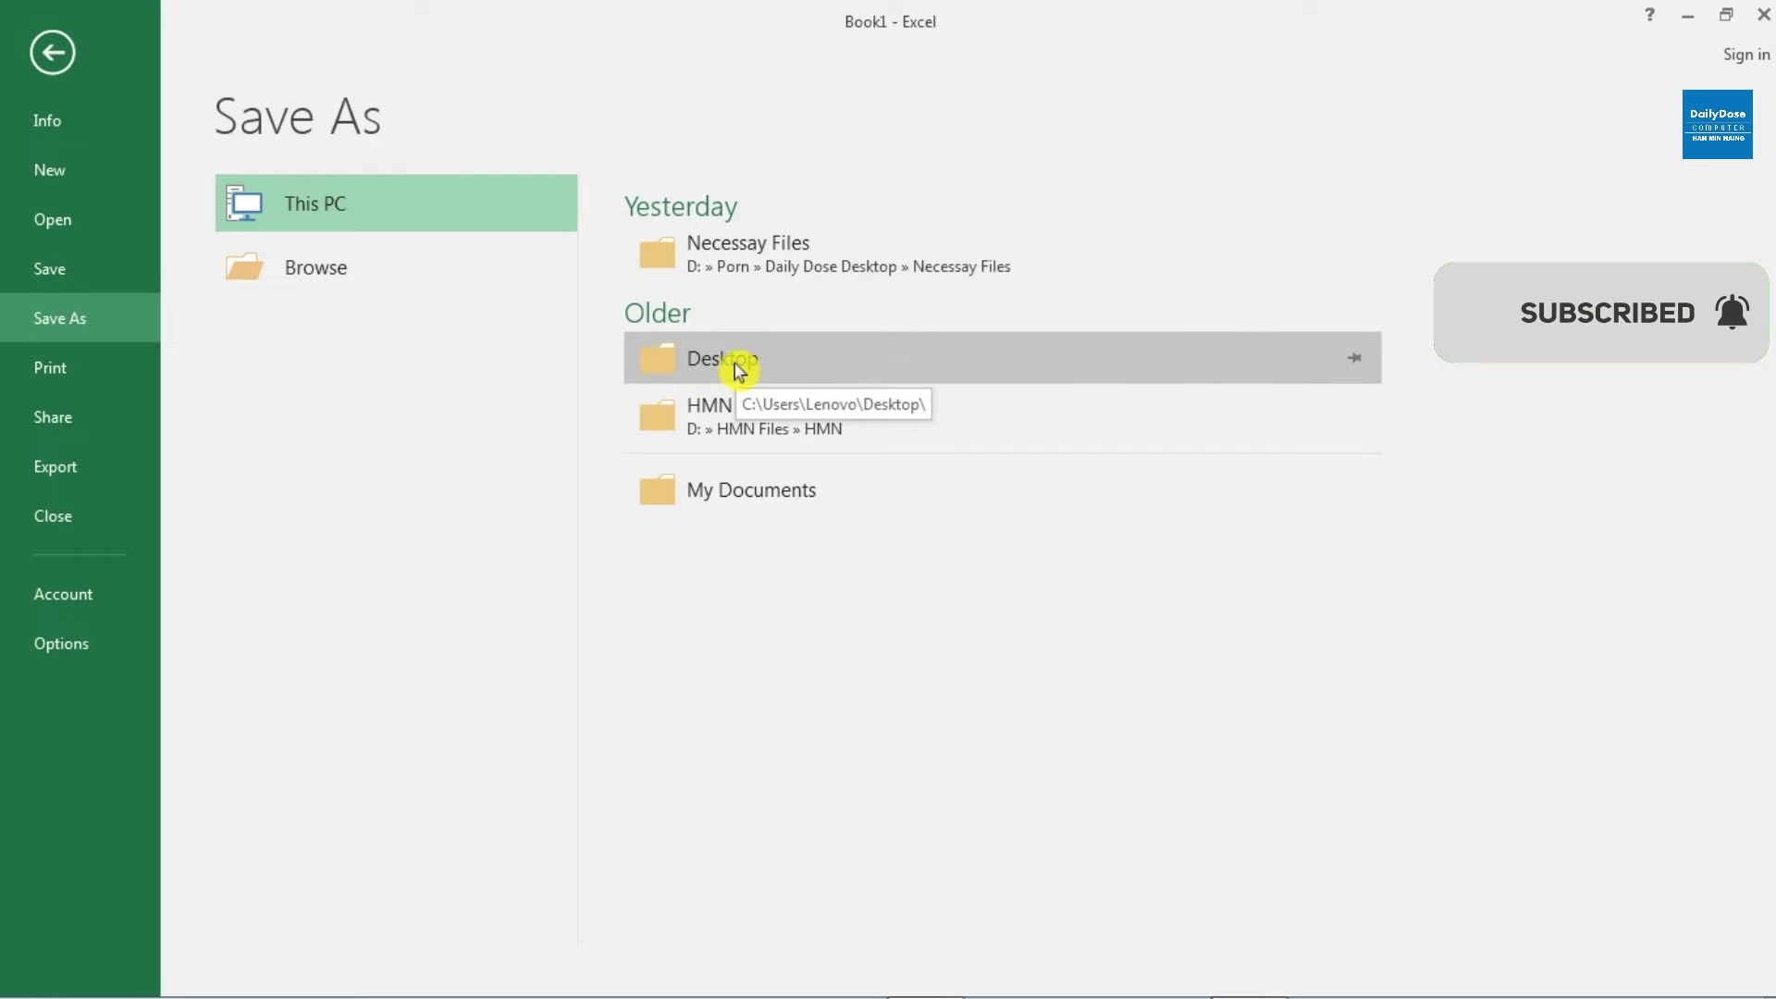
{"action": "left_click", "coordinate": [753, 365]}
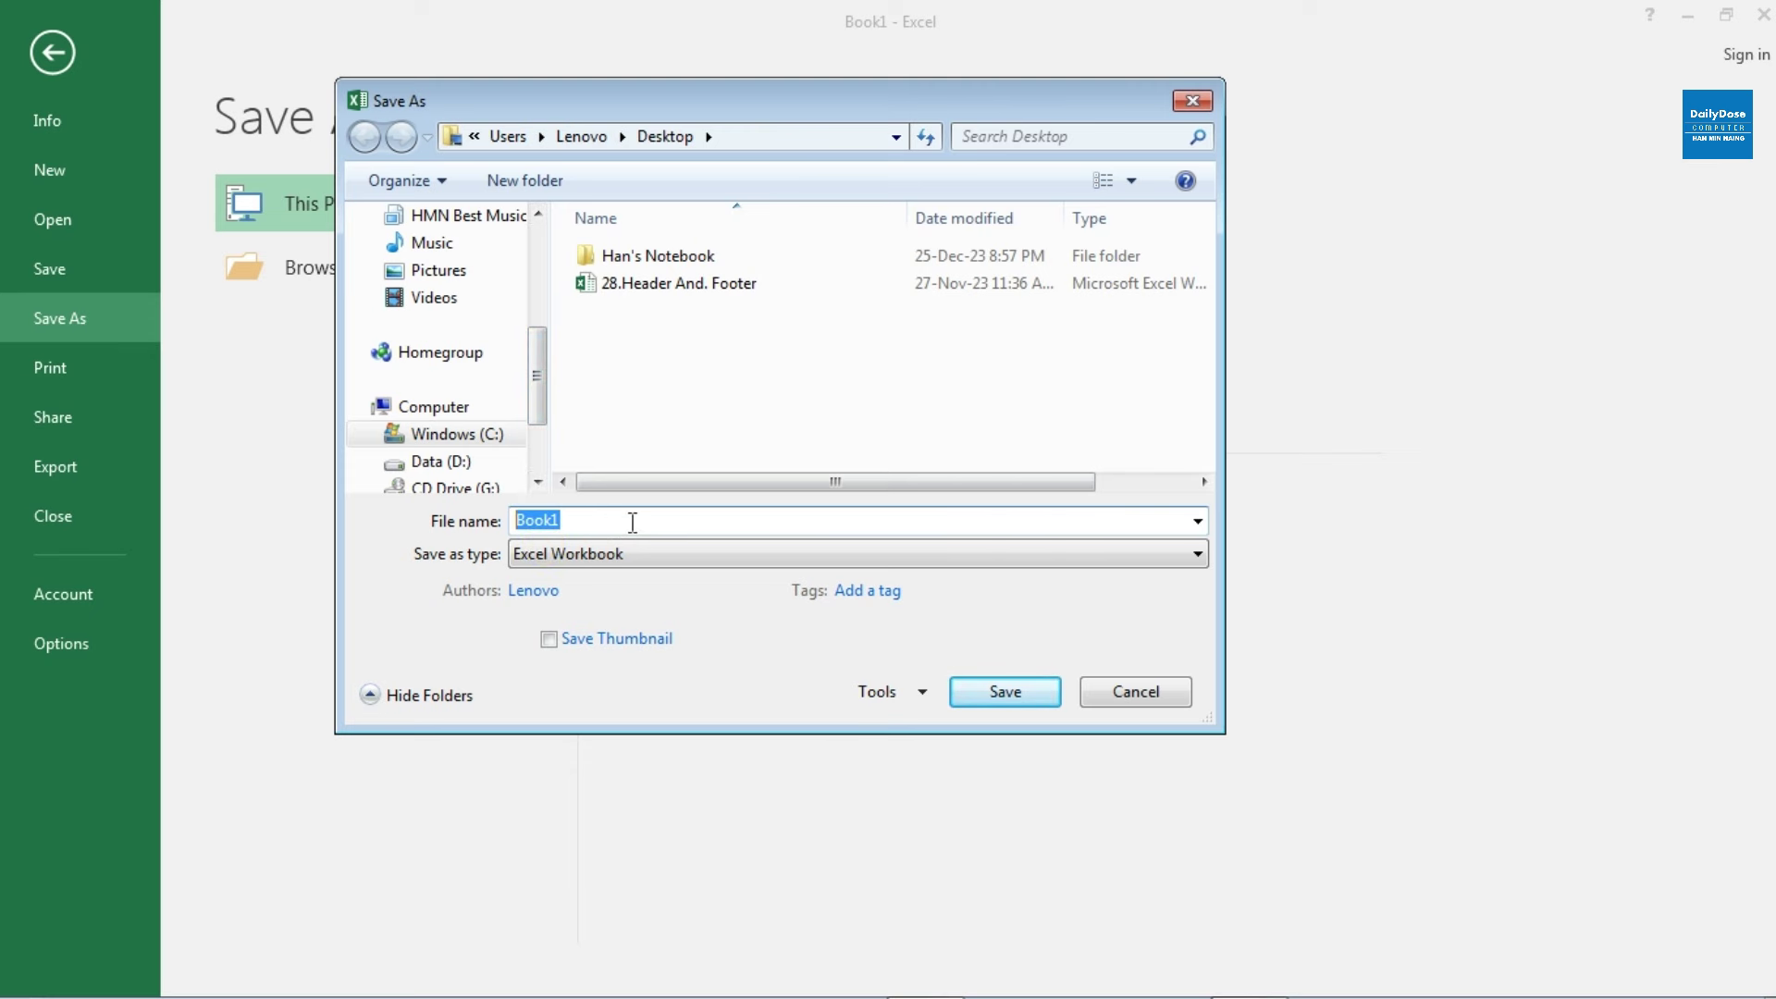
{"action": "type", "text": "DD"}
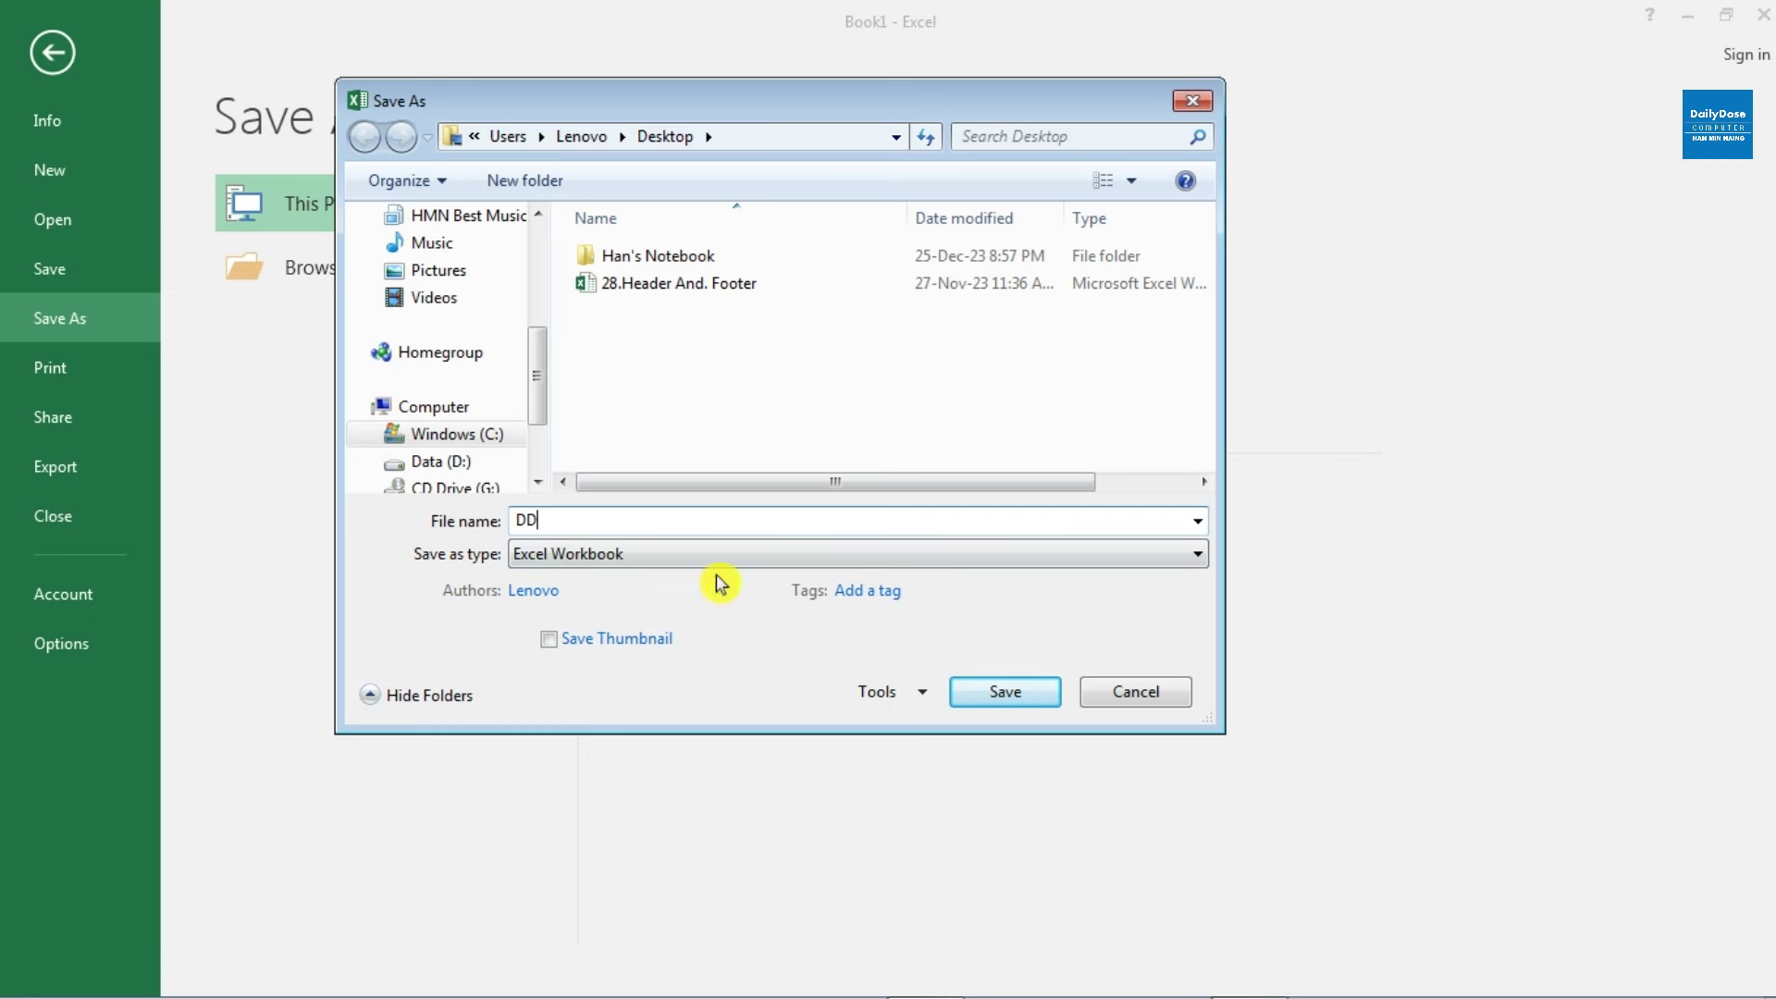
{"action": "left_click", "coordinate": [682, 555]}
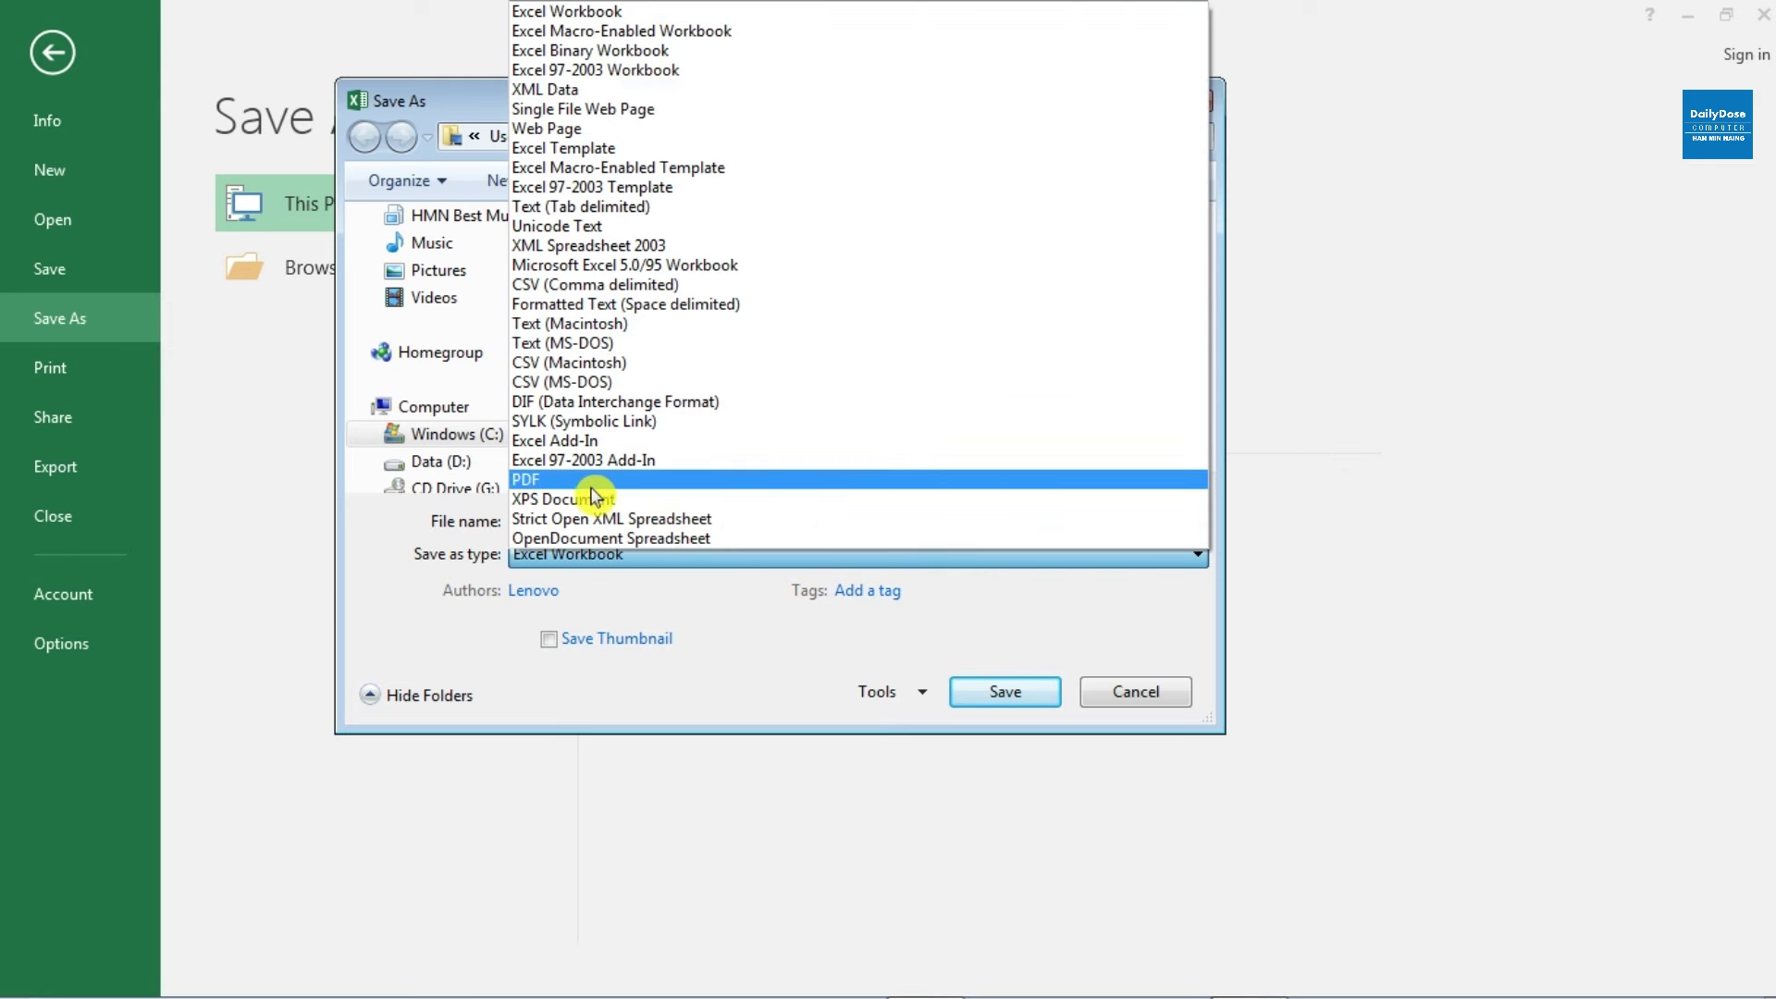
{"action": "left_click", "coordinate": [647, 486]}
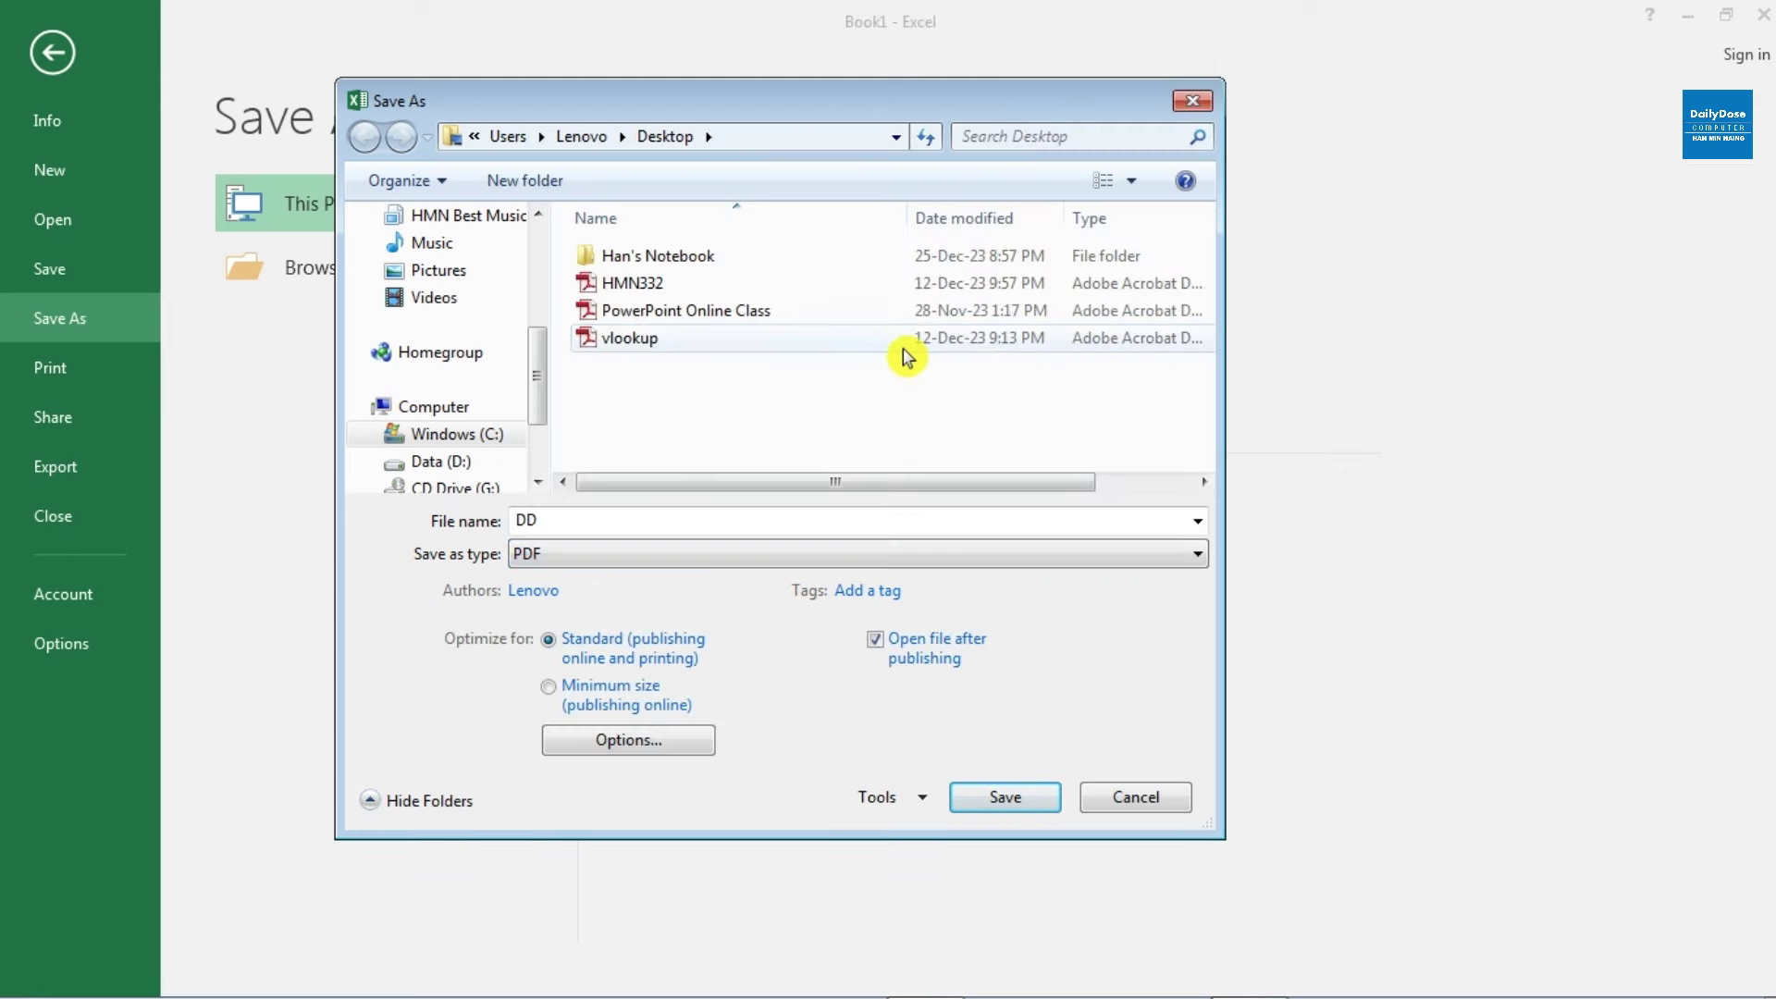
{"action": "left_click", "coordinate": [1013, 797]}
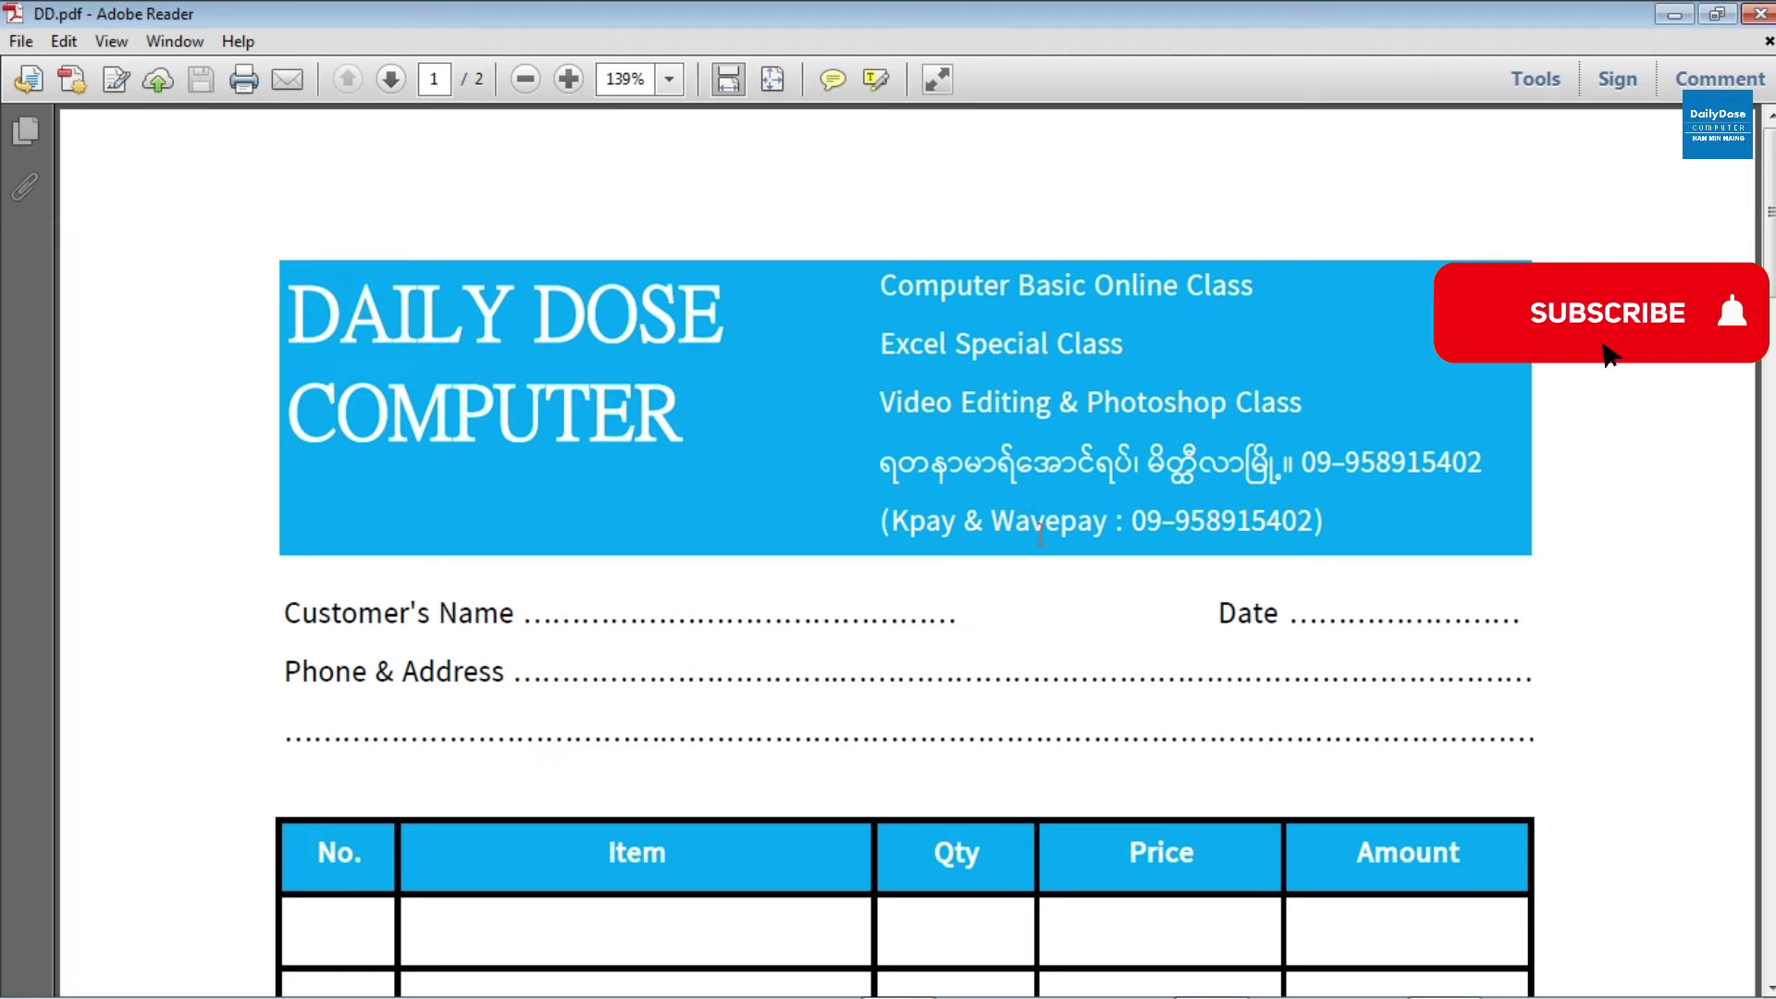
Scroll down through DD.pdf to the footer, then fit the whole first page in Adobe Reader.
{"action": "scroll", "coordinate": [1039, 534], "scroll_direction": "down", "scroll_amount": 1}
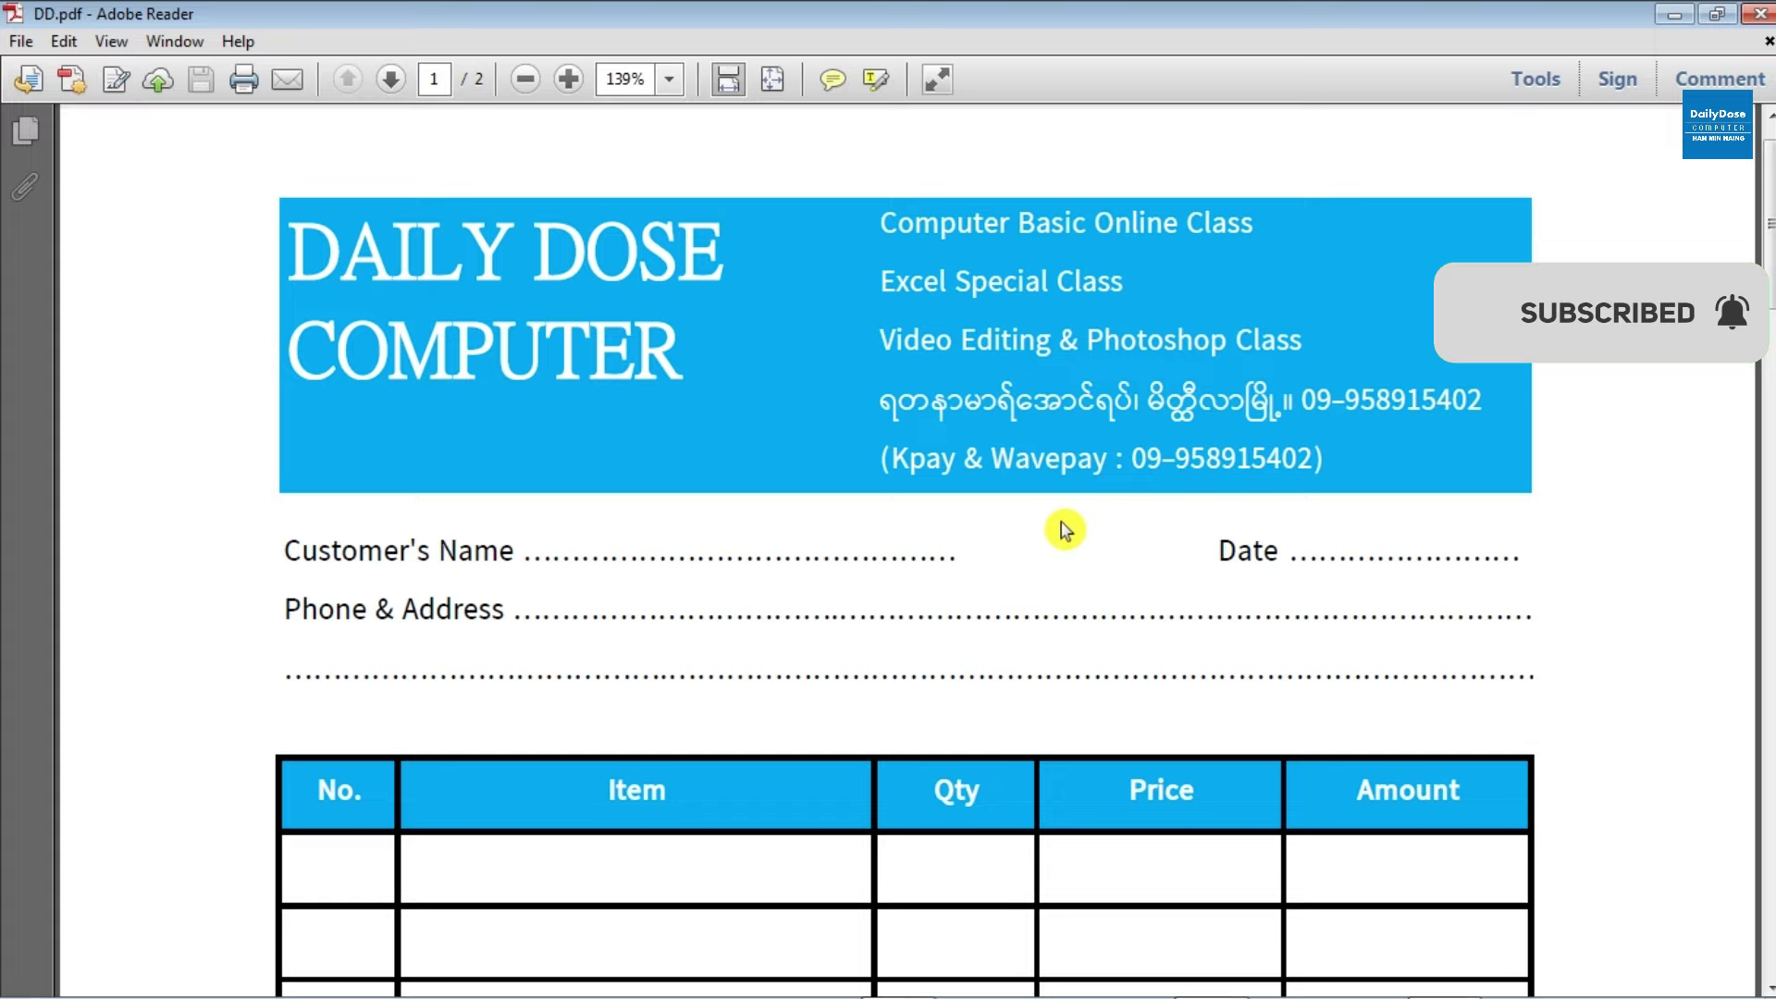
{"action": "scroll", "coordinate": [925, 565], "scroll_direction": "down", "scroll_amount": 5}
{"action": "scroll", "coordinate": [860, 555], "scroll_direction": "down", "scroll_amount": 2}
{"action": "scroll", "coordinate": [832, 545], "scroll_direction": "down", "scroll_amount": 2}
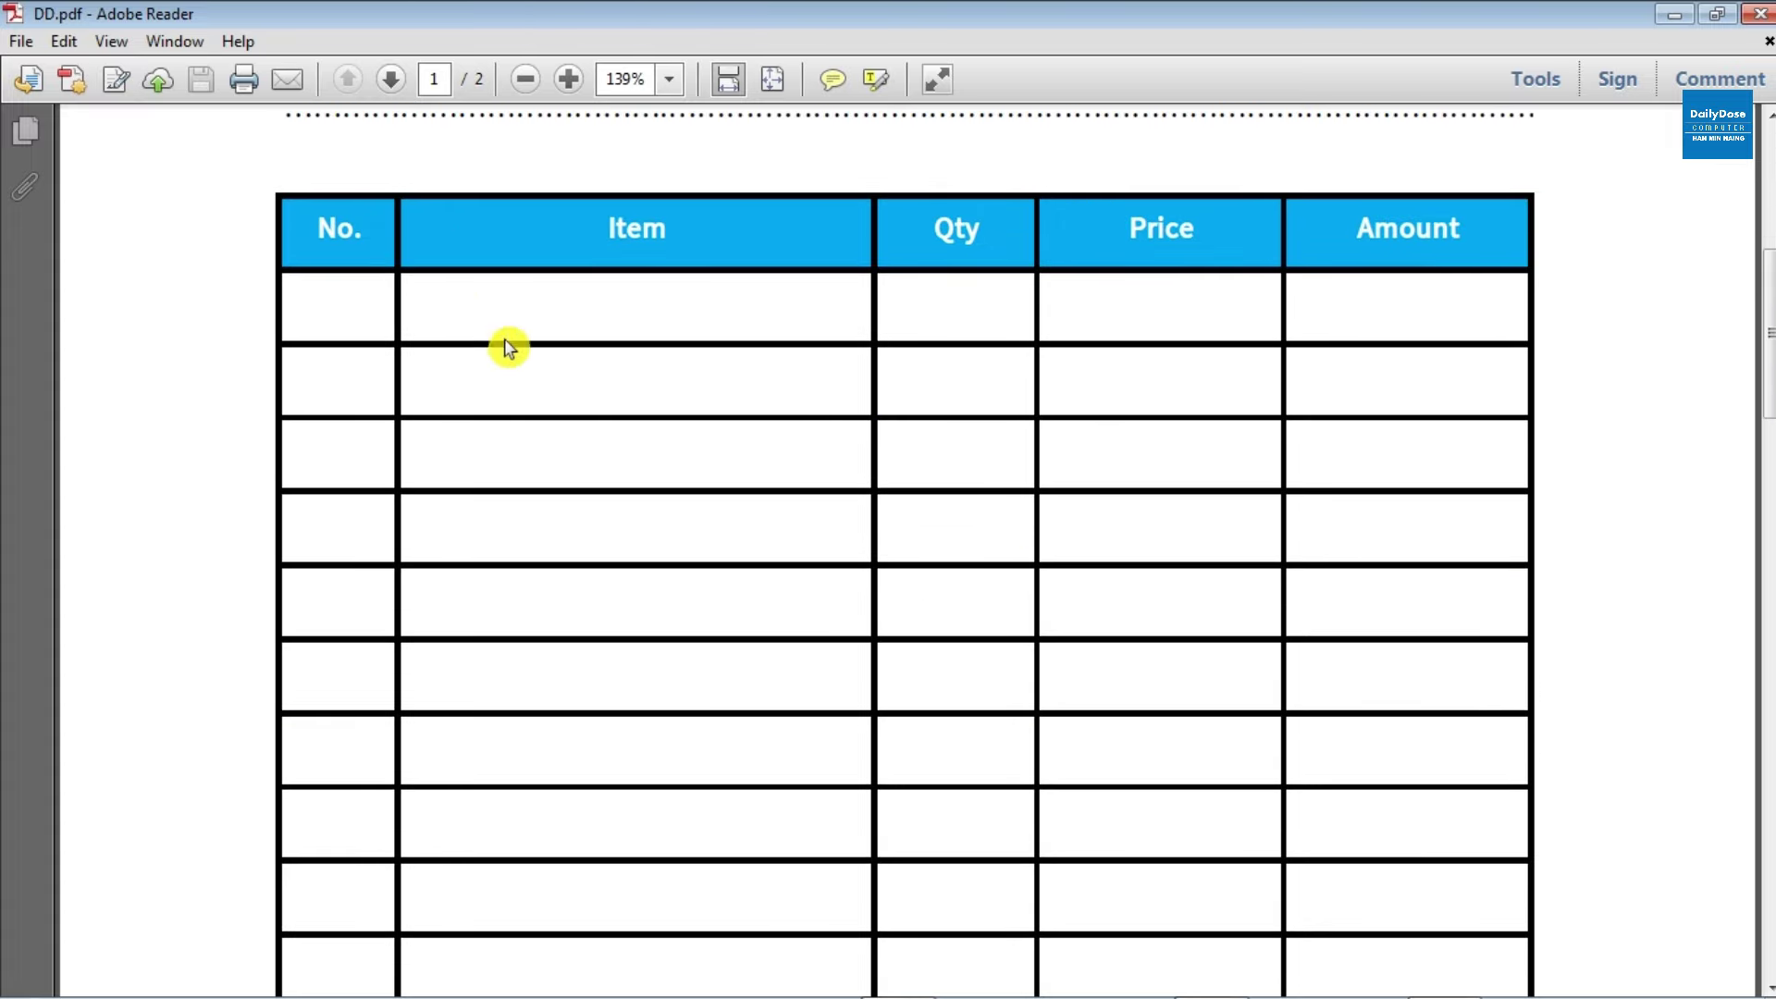
{"action": "scroll", "coordinate": [895, 522], "scroll_direction": "down", "scroll_amount": 3}
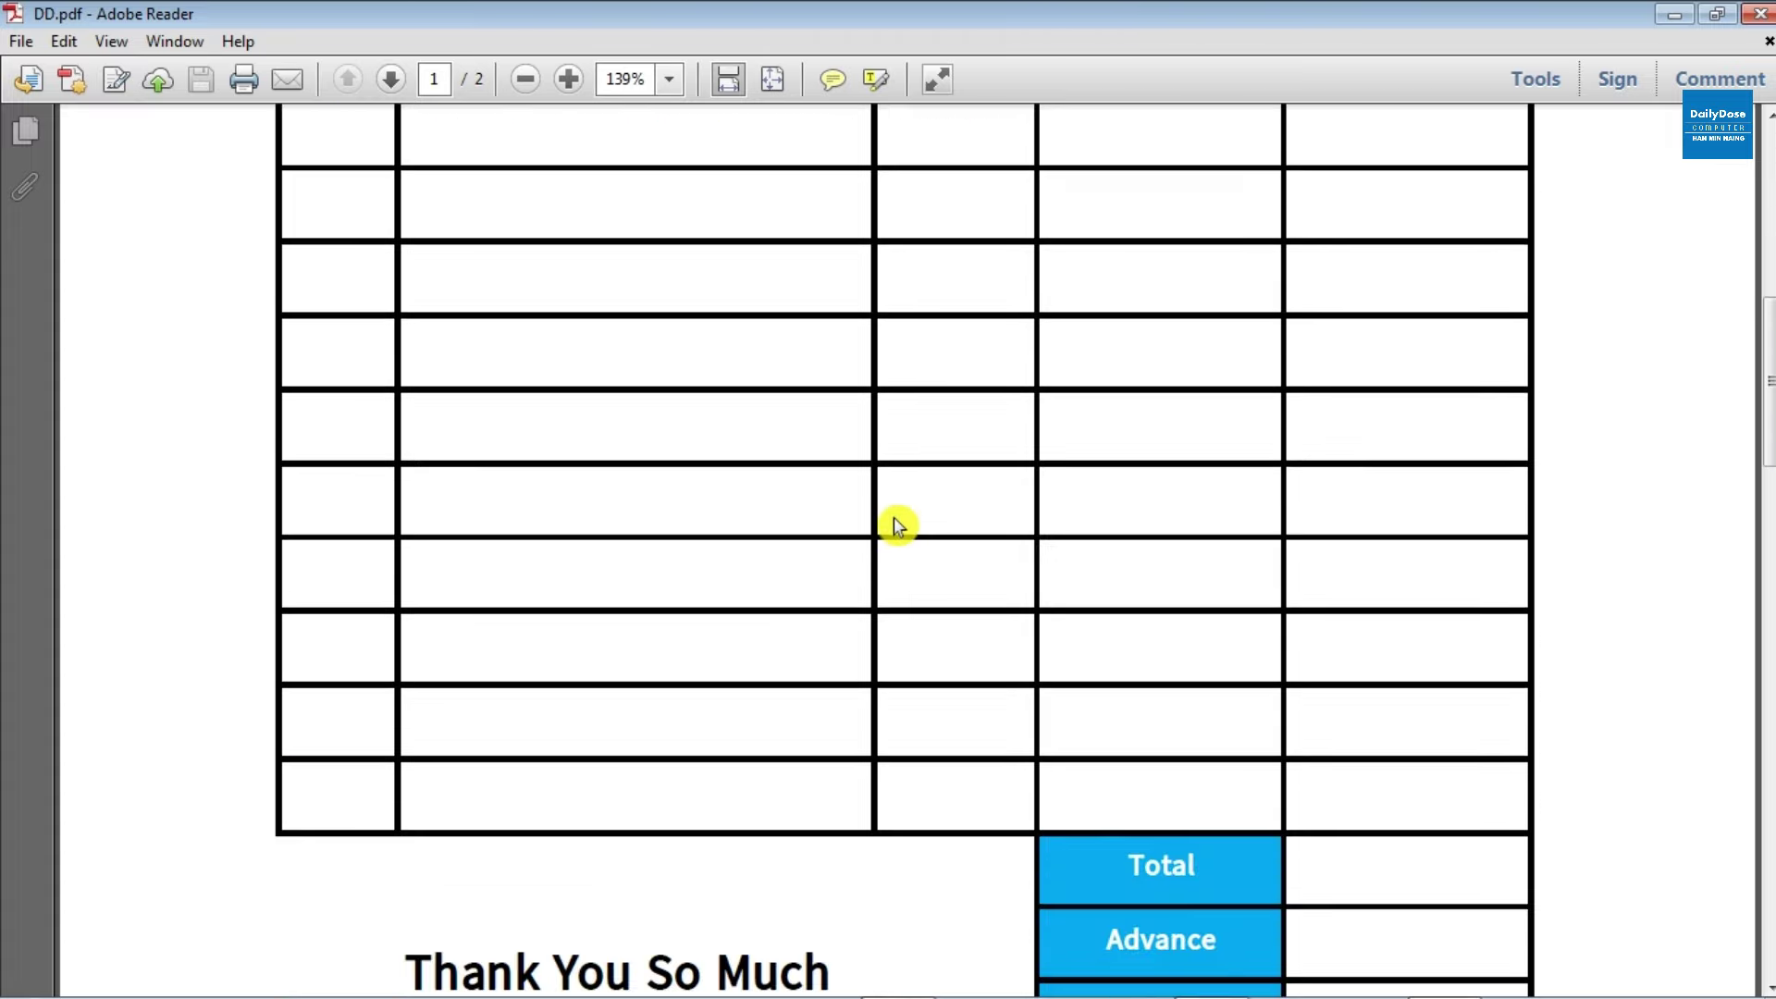
{"action": "scroll", "coordinate": [895, 525], "scroll_direction": "down", "scroll_amount": 3}
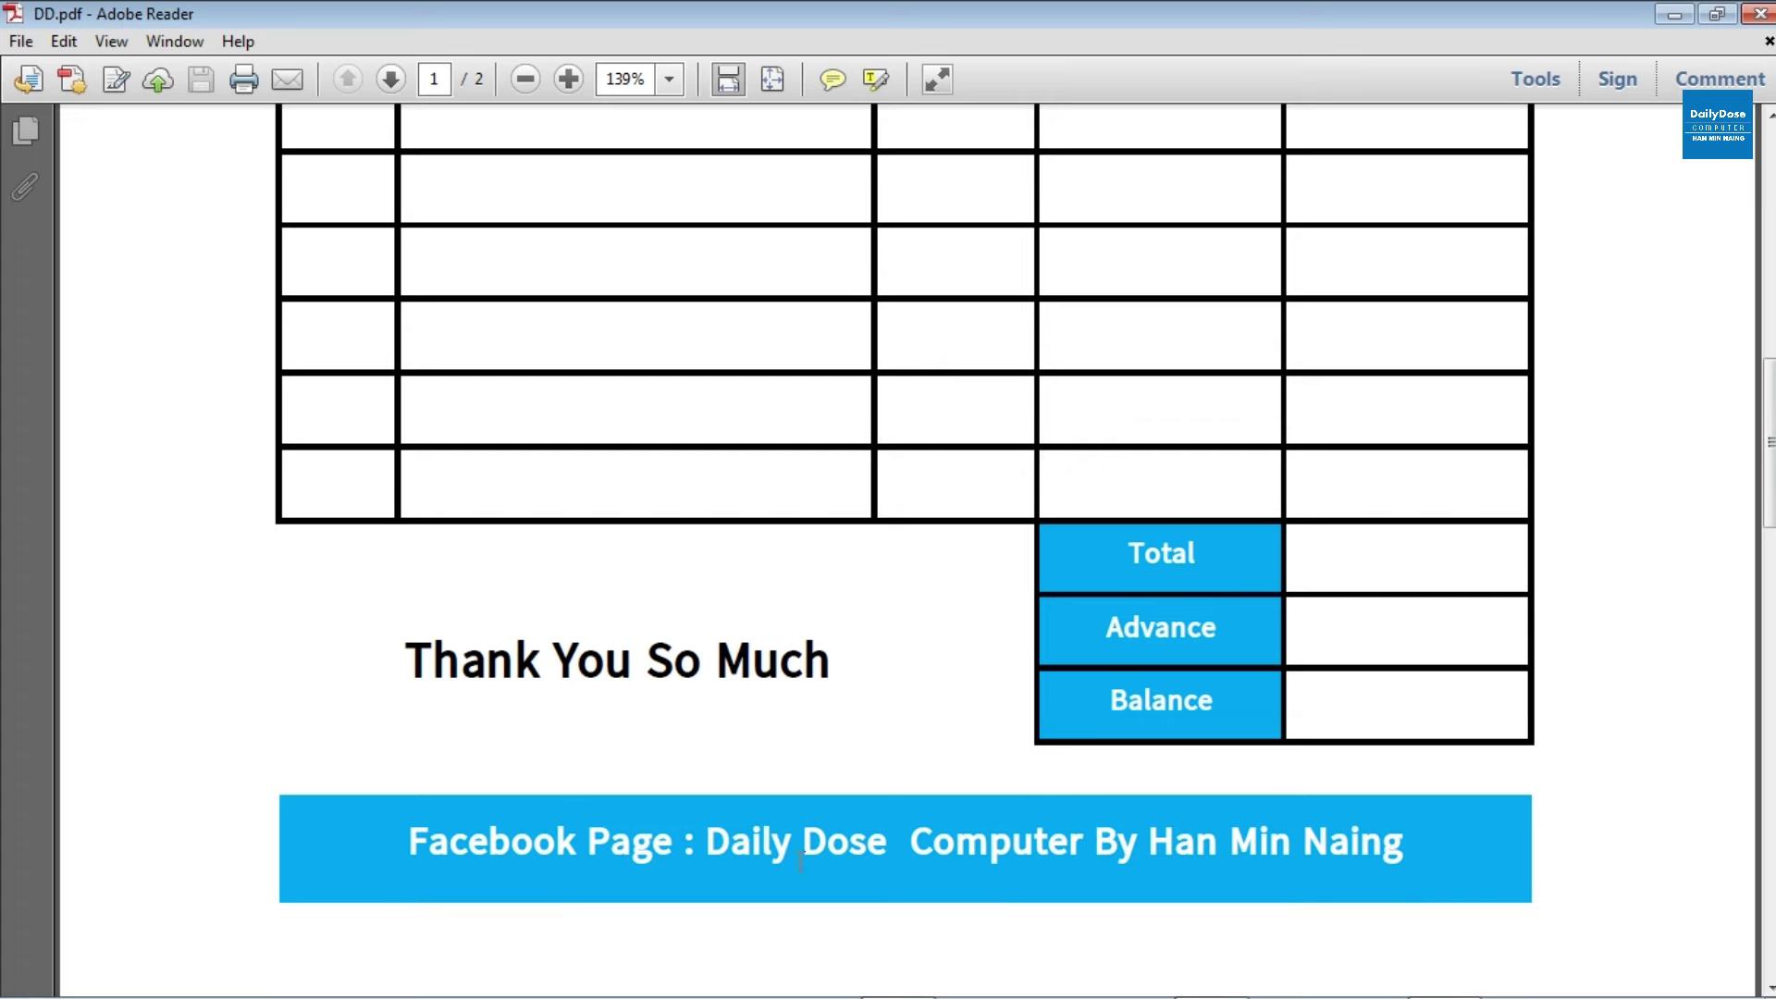
{"action": "left_click", "coordinate": [775, 80]}
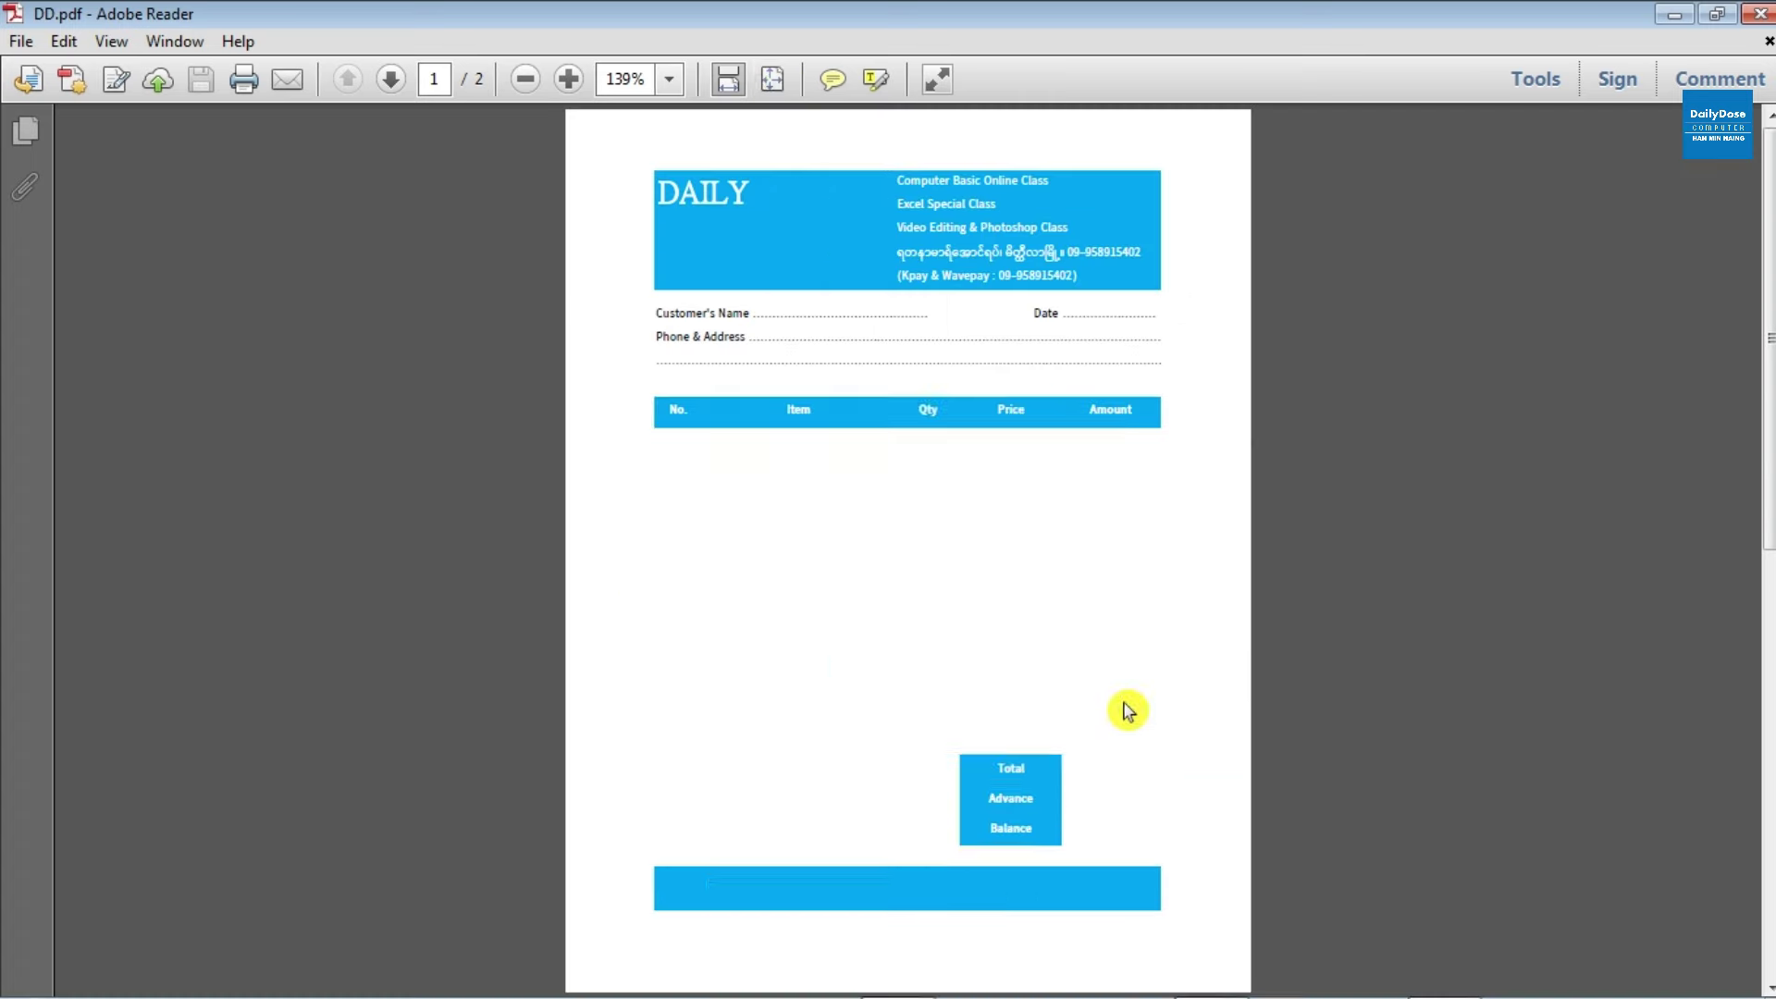